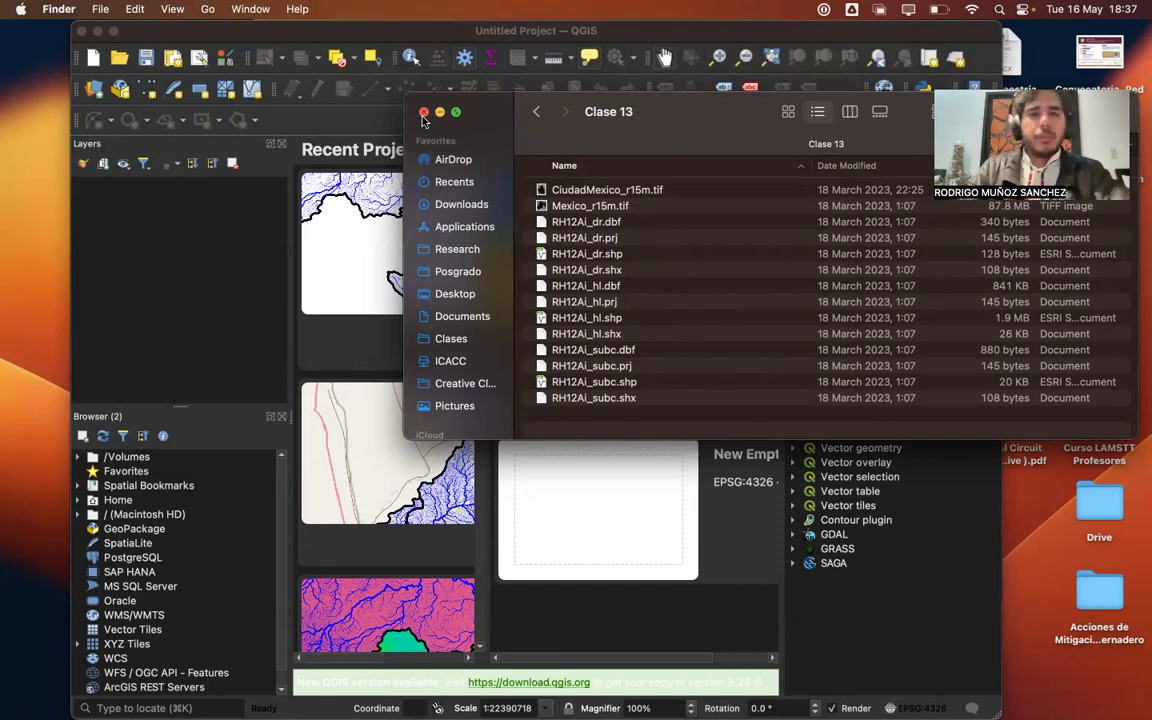
- Switch to the QGIS window, shift it slightly and create a project from the empty EPSG:4326 template
click(218, 41)
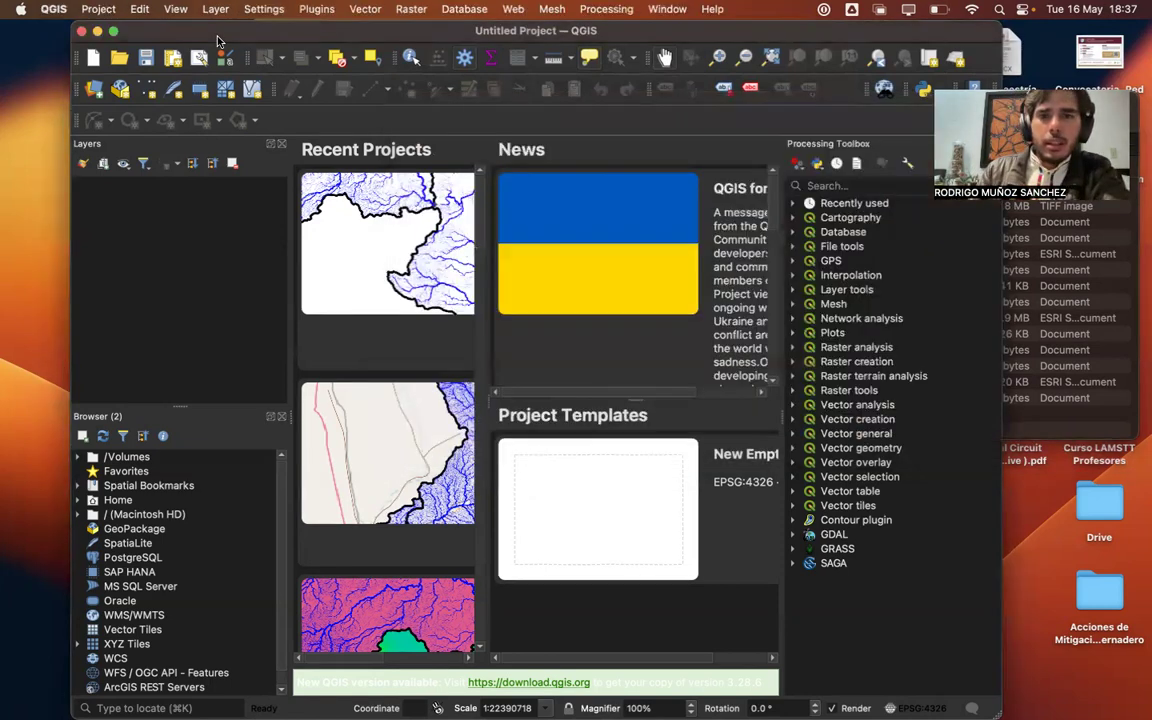
drag(218, 41, 241, 39)
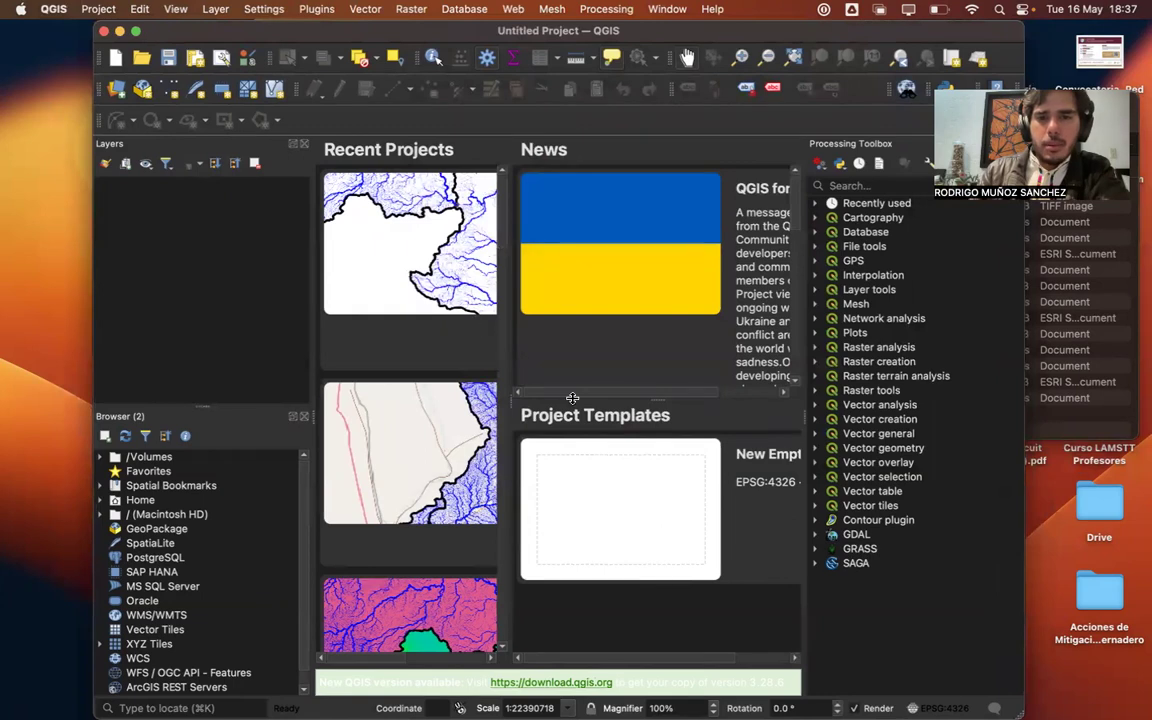
double_click(619, 481)
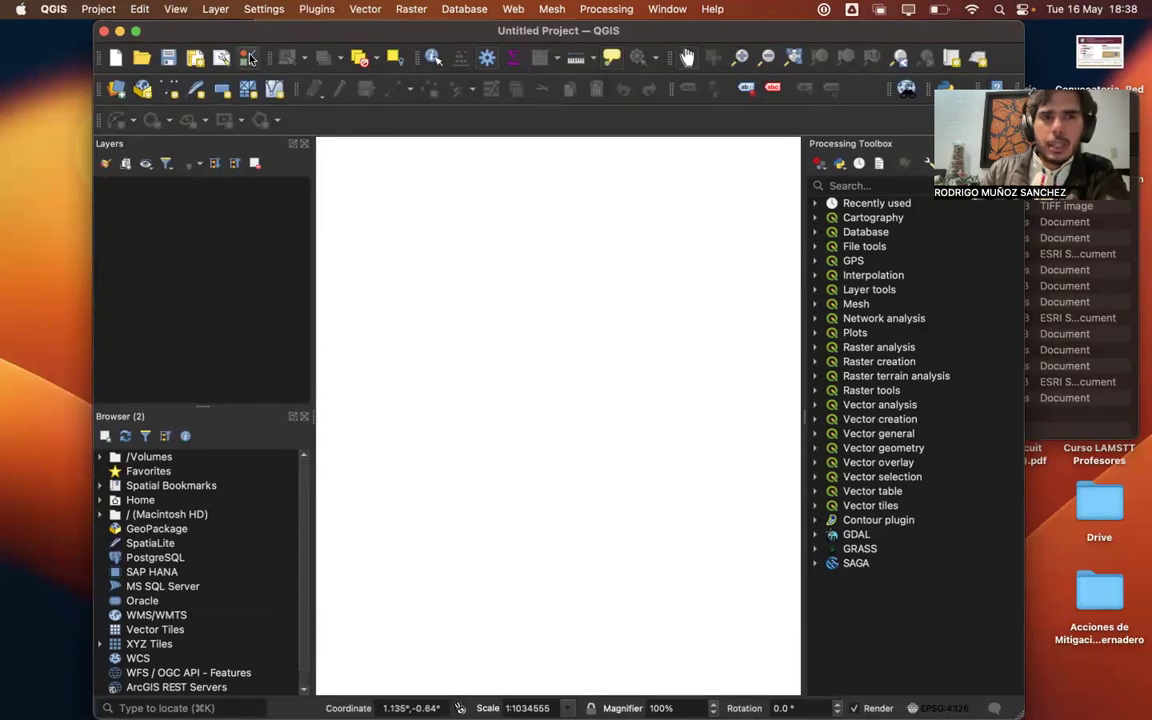
- Choose Mexico_r15m.tif and CiudadMexico_r15m.tif from the Clase 13 folder in Taller de hidrologia as sources for new raster layers
click(215, 10)
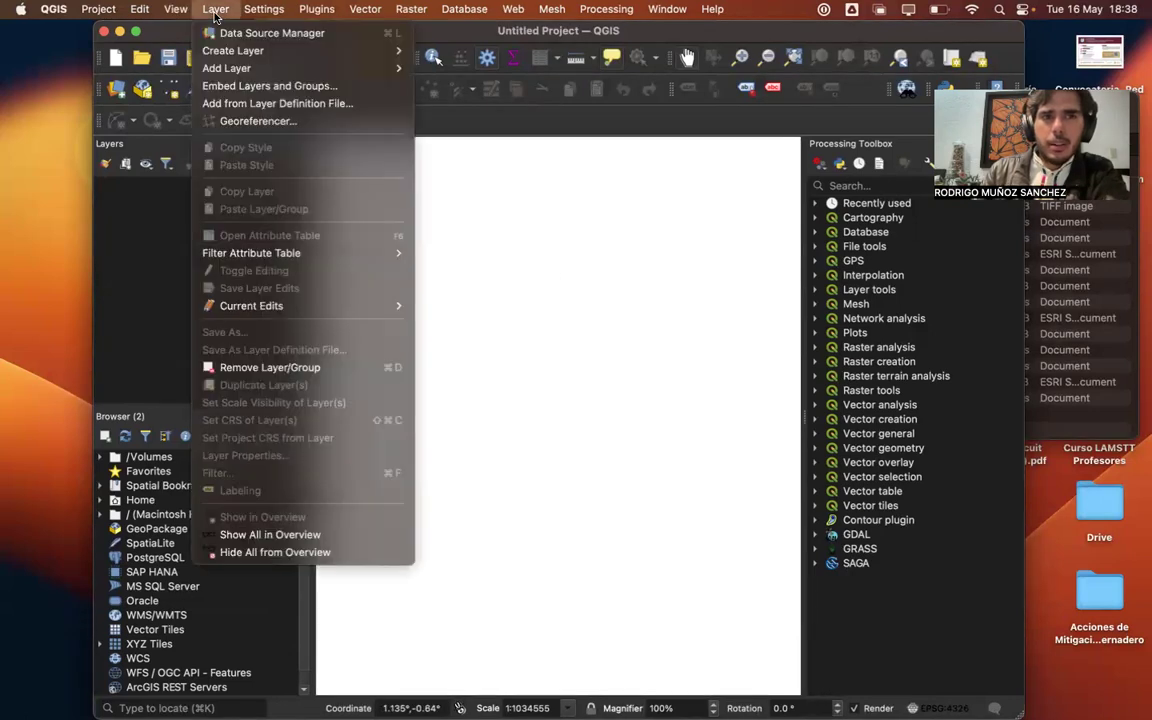
mouse_move(285, 66)
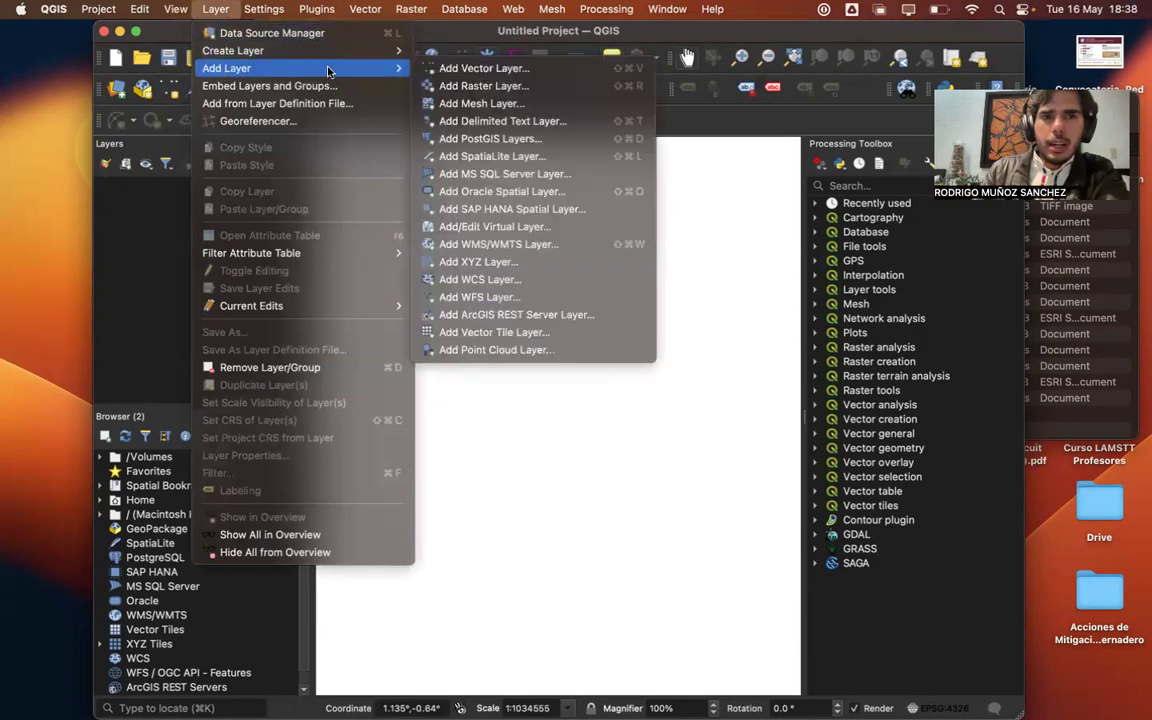
click(460, 87)
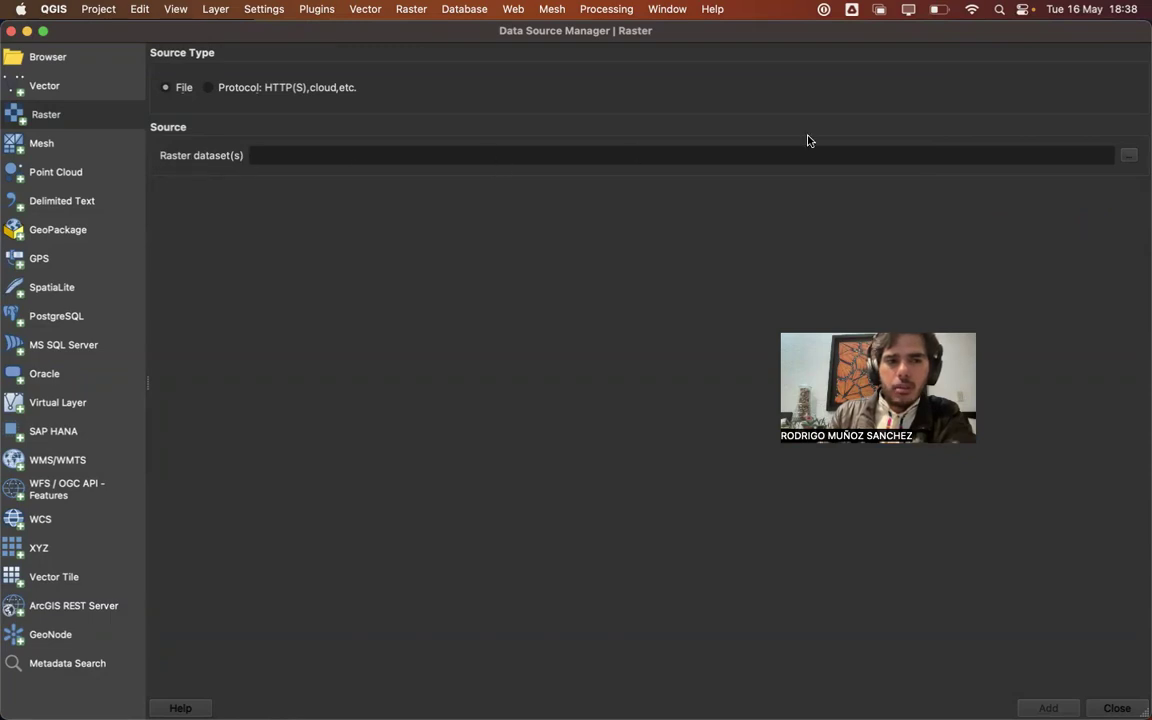
click(1128, 155)
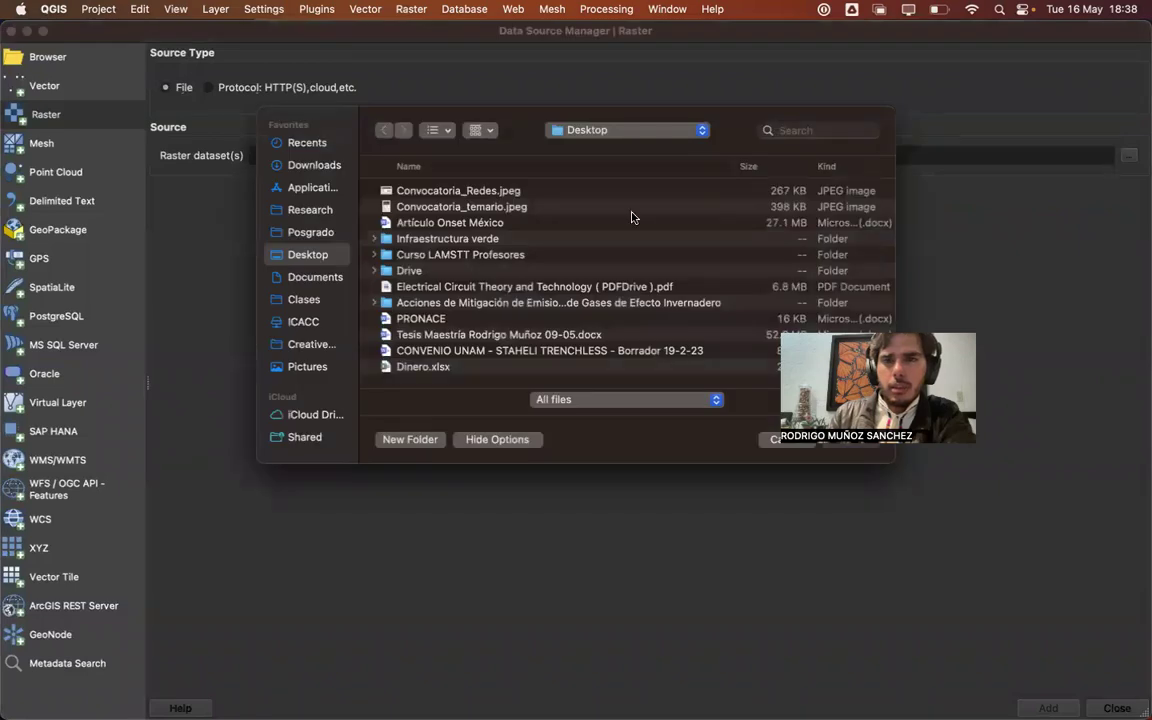
click(314, 277)
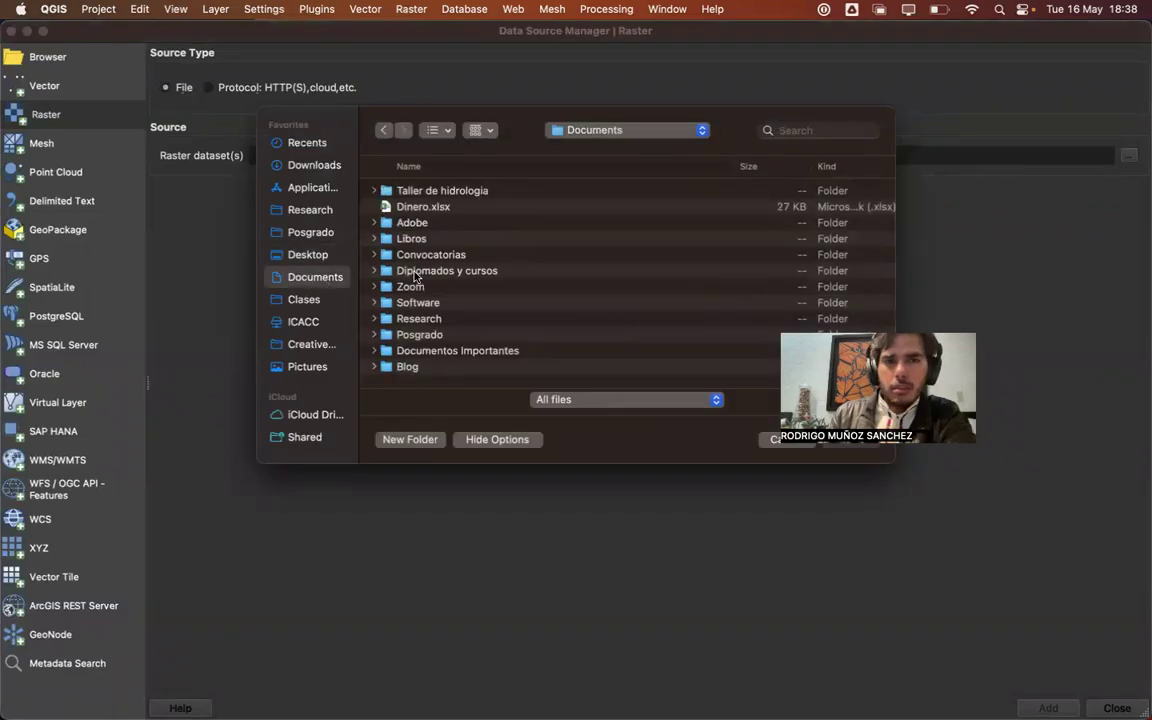
double_click(400, 192)
click(397, 191)
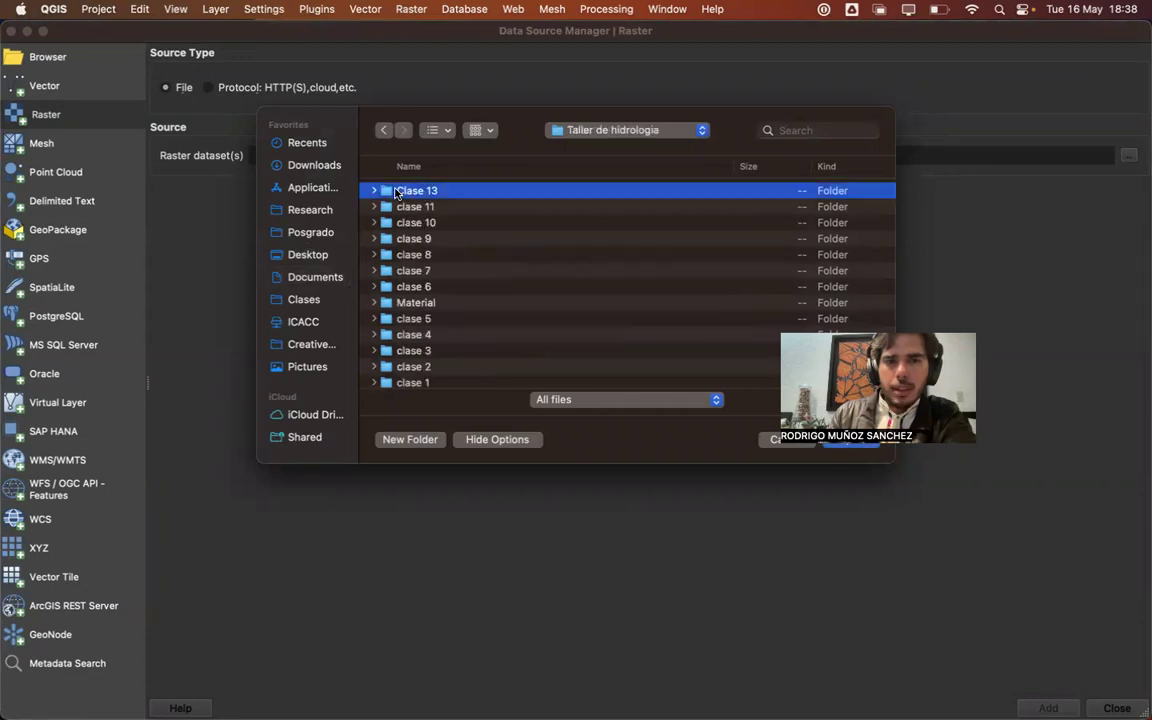
double_click(397, 191)
scroll(405, 300, down, 2)
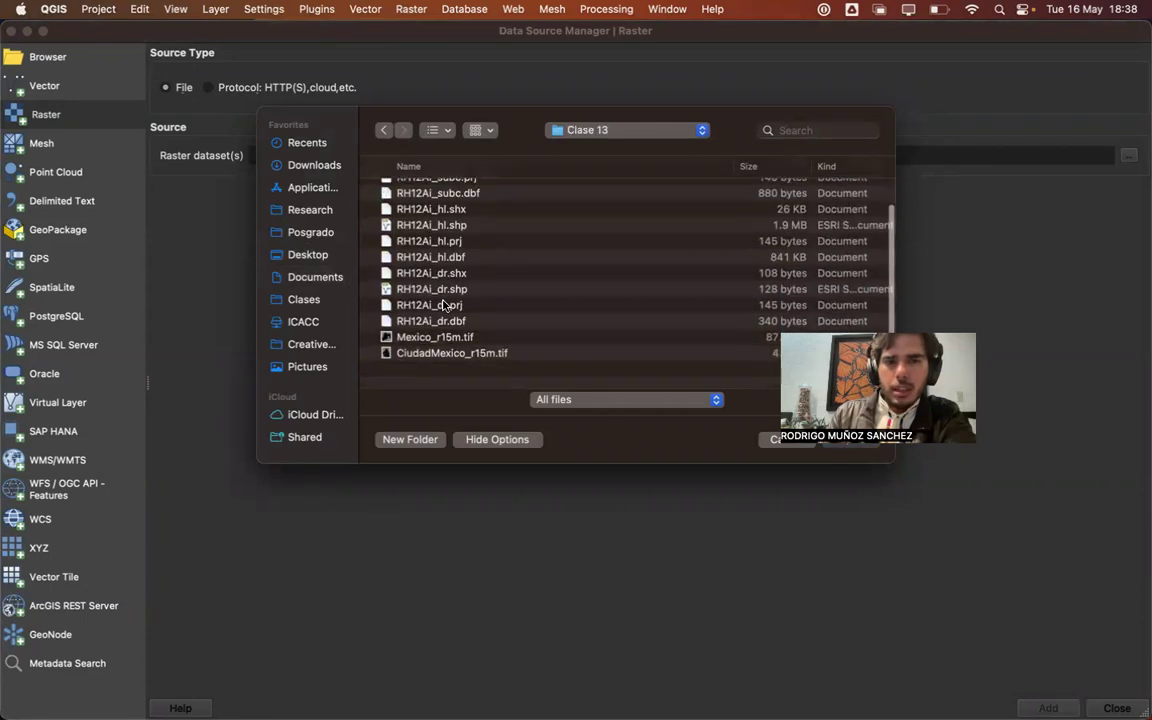
click(446, 358)
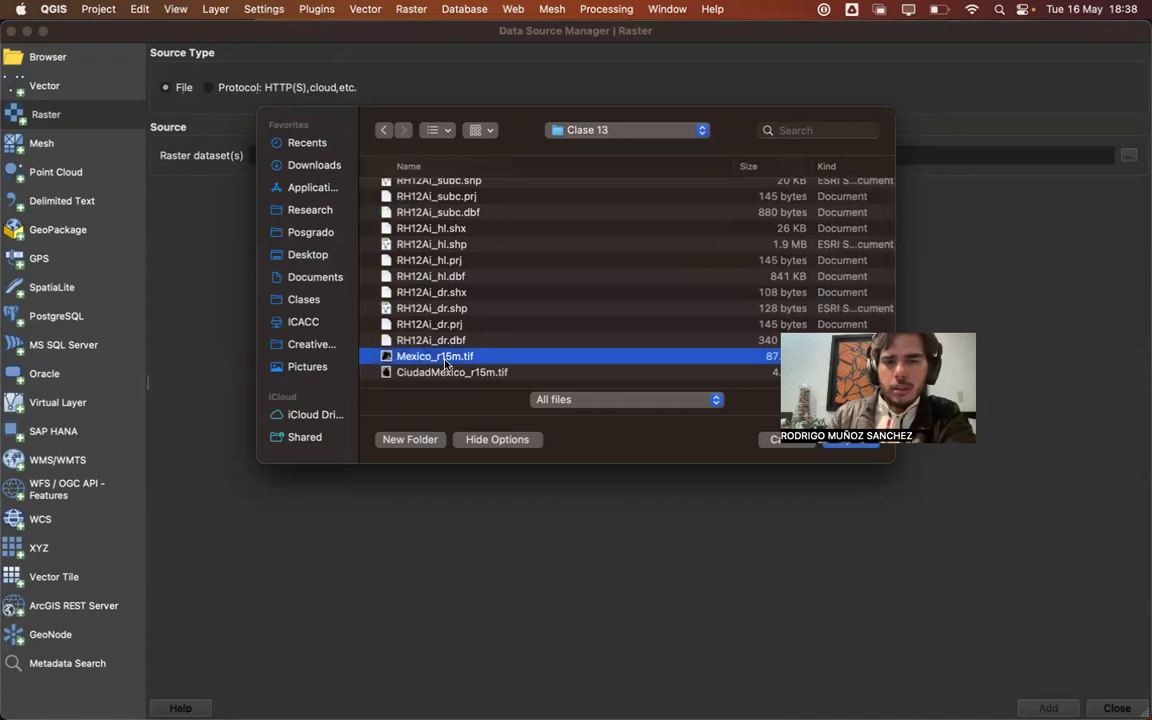
shift+click(442, 372)
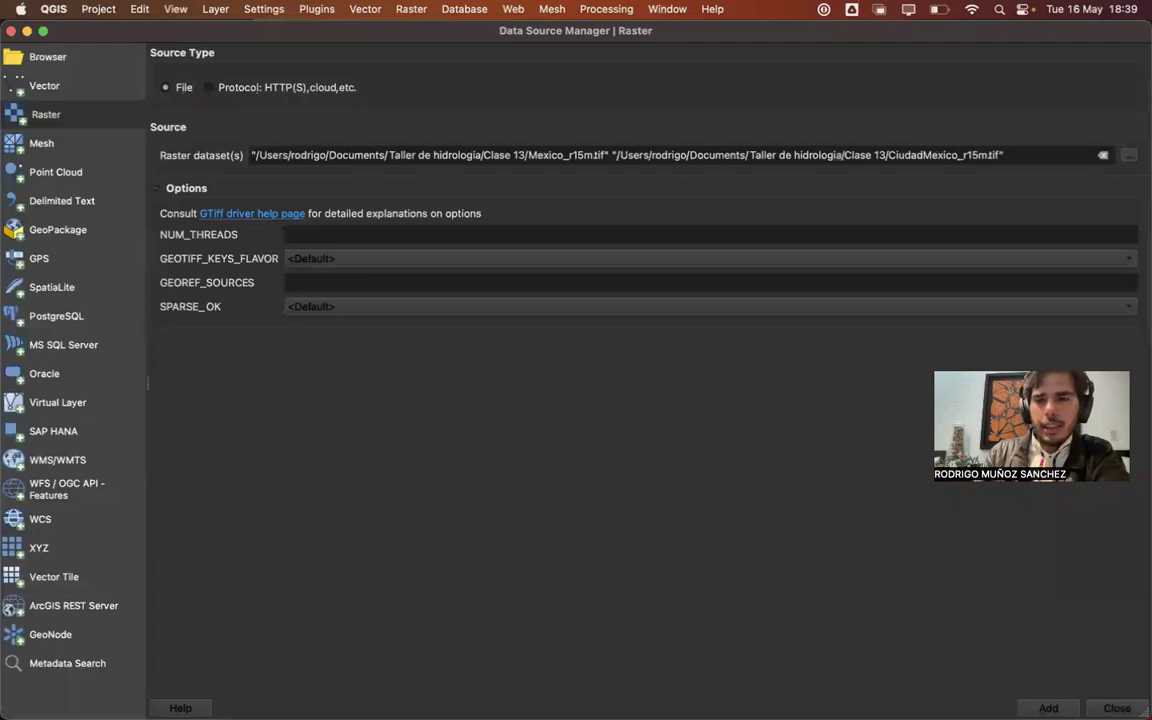
- Add both rasters to the project, review the transformation details for CiudadMexico_r15m and accept the ITRF2008 to IG05/12 option
click(1048, 708)
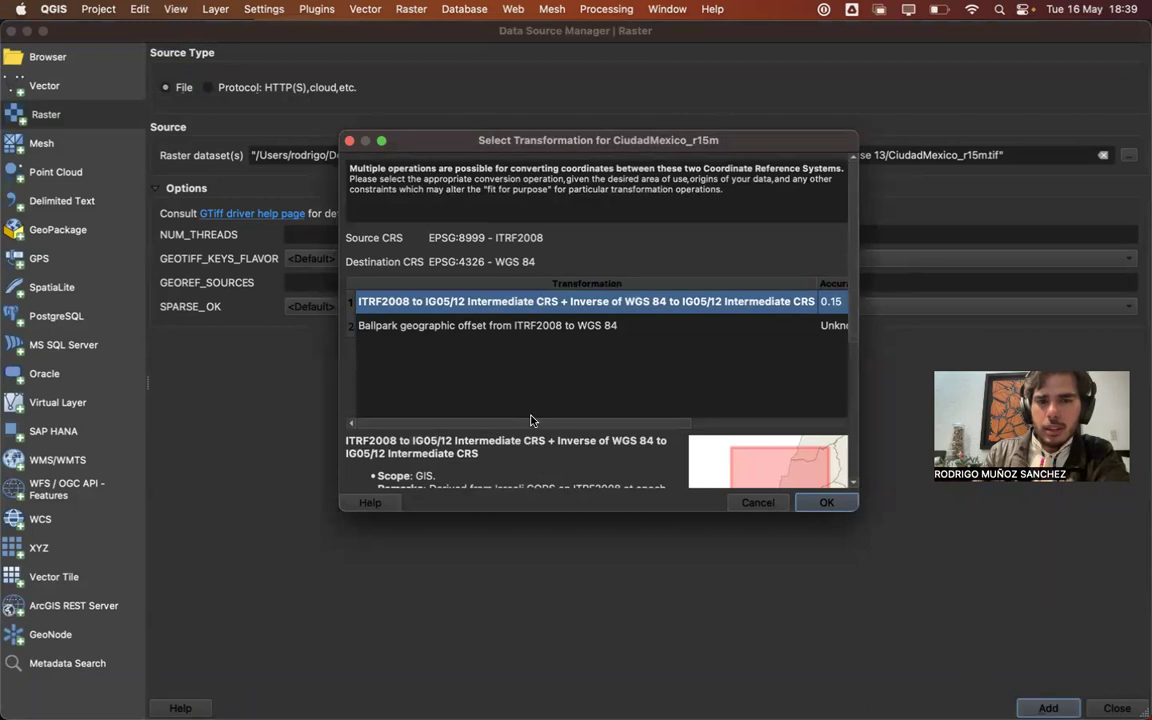
drag(499, 422, 768, 410)
drag(569, 423, 531, 420)
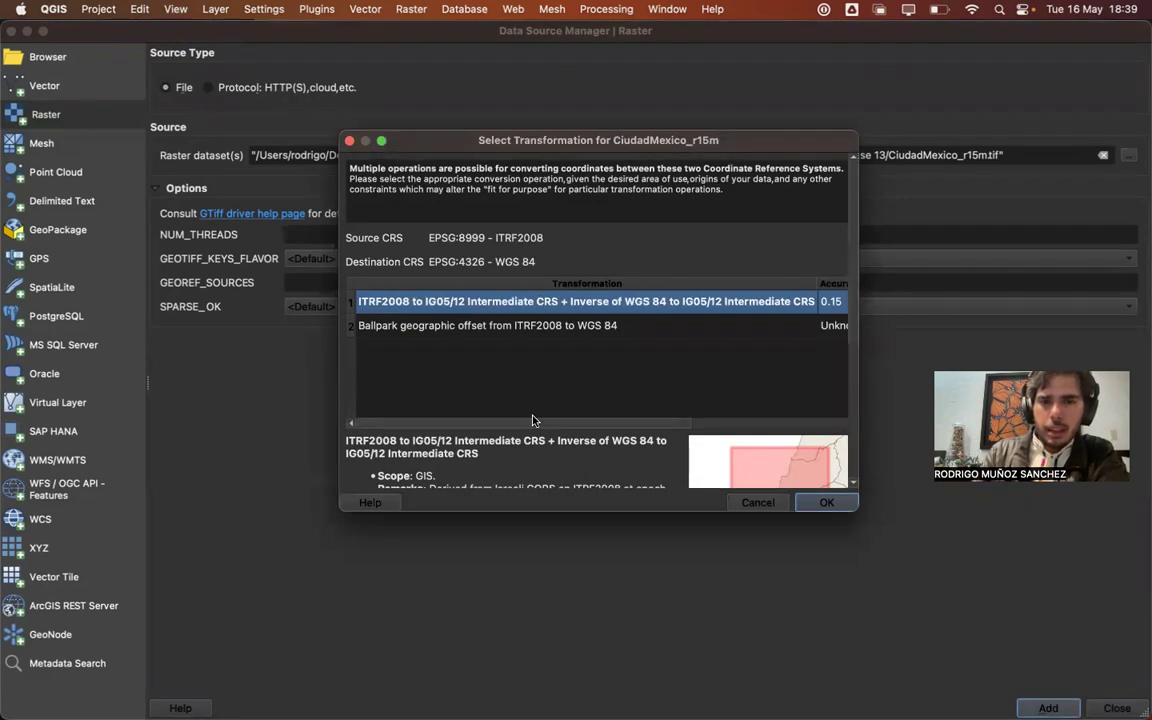
scroll(492, 451, down, 5)
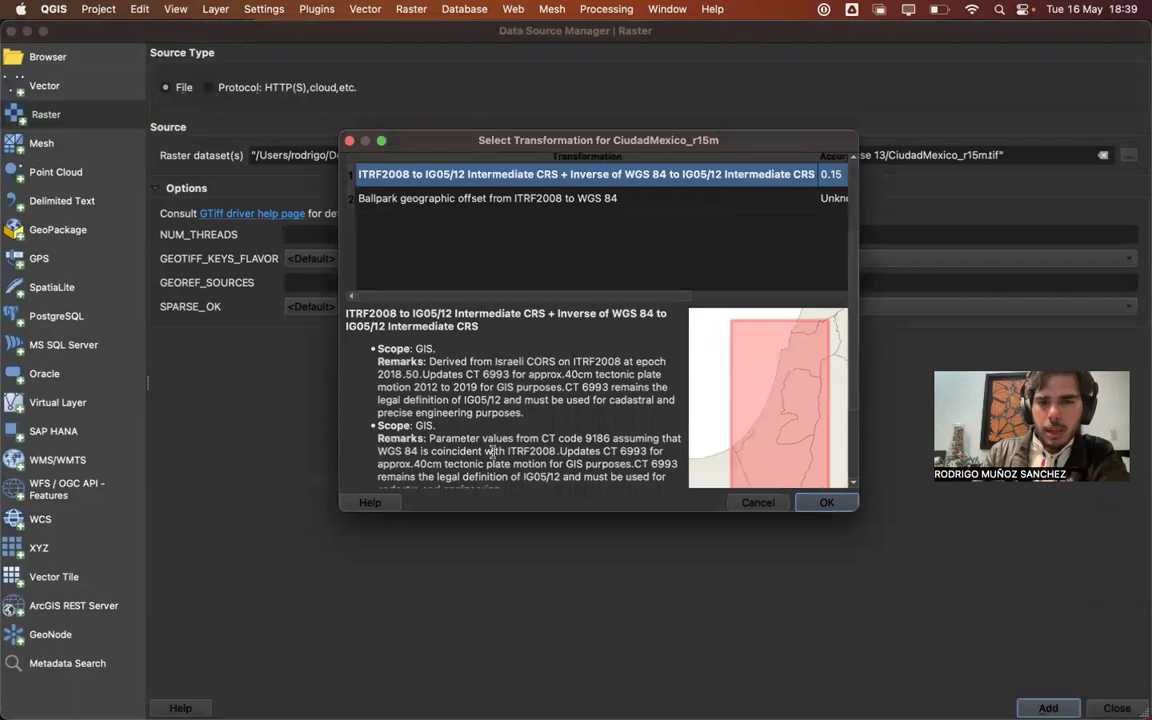
scroll(492, 451, down, 1)
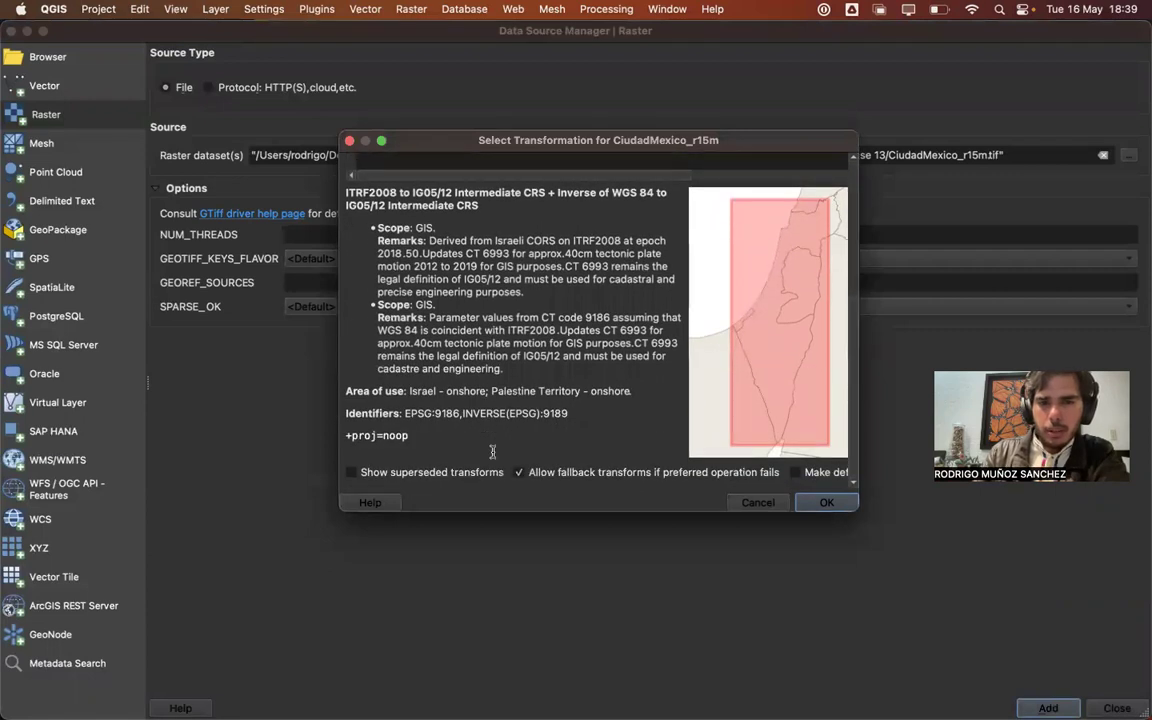
scroll(492, 451, up, 5)
scroll(492, 451, down, 5)
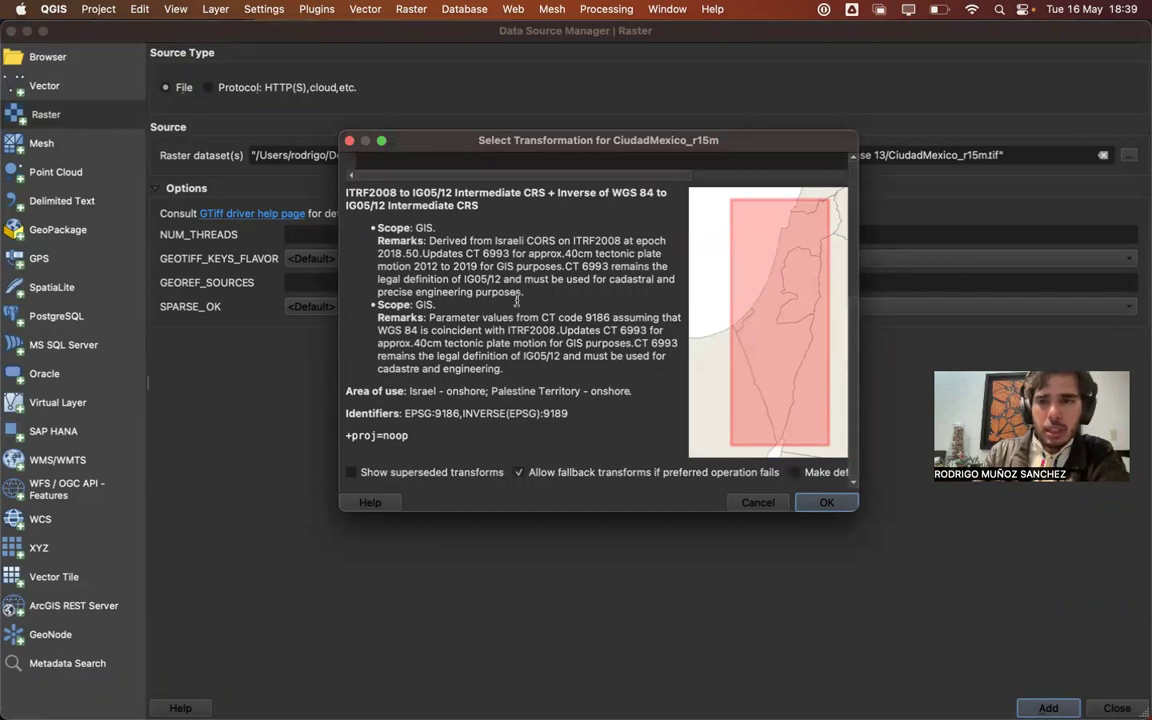
scroll(517, 297, up, 5)
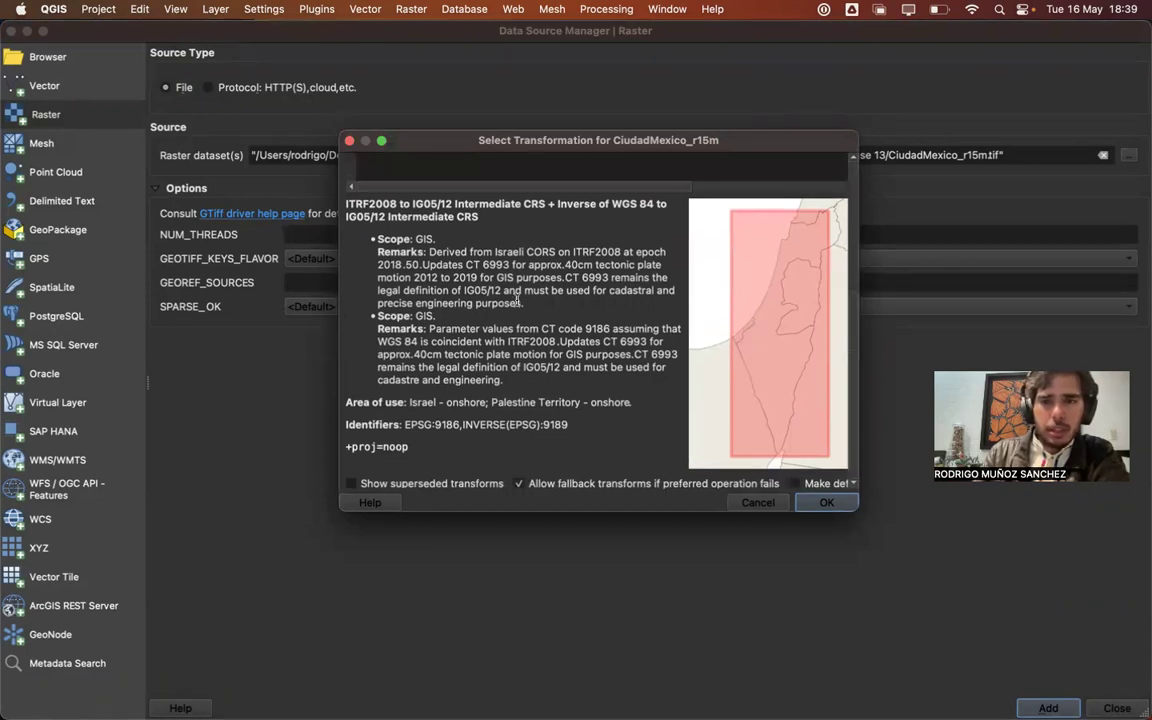
scroll(517, 297, down, 2)
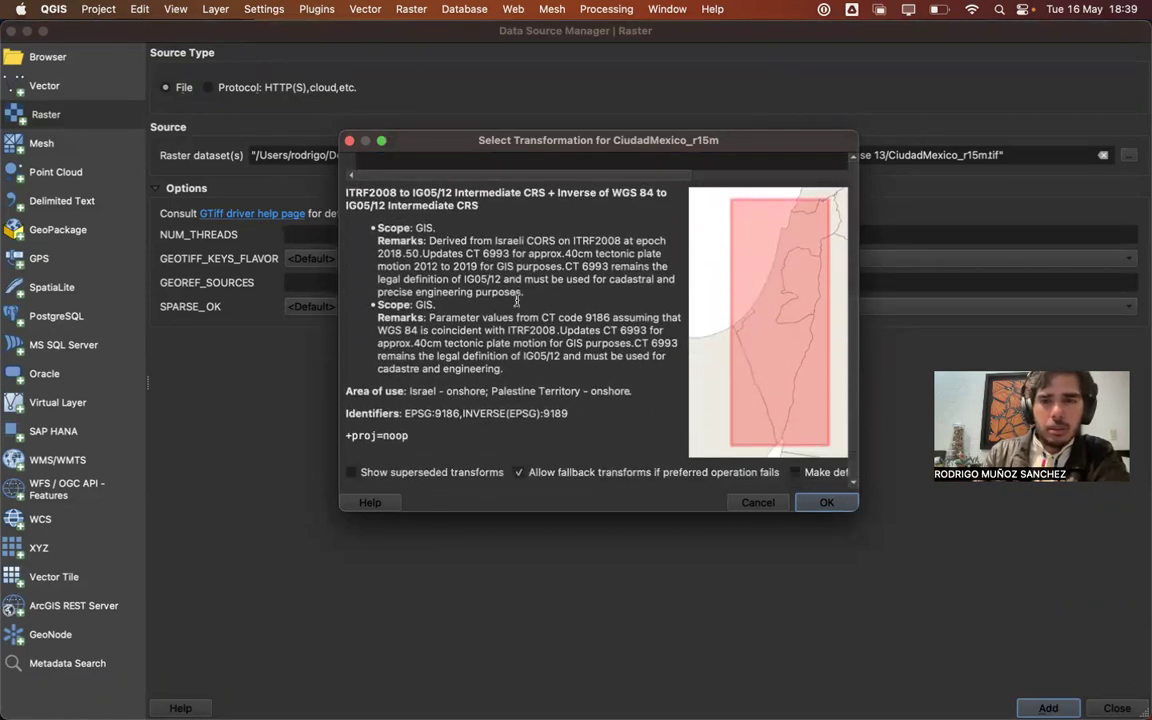
scroll(517, 297, up, 8)
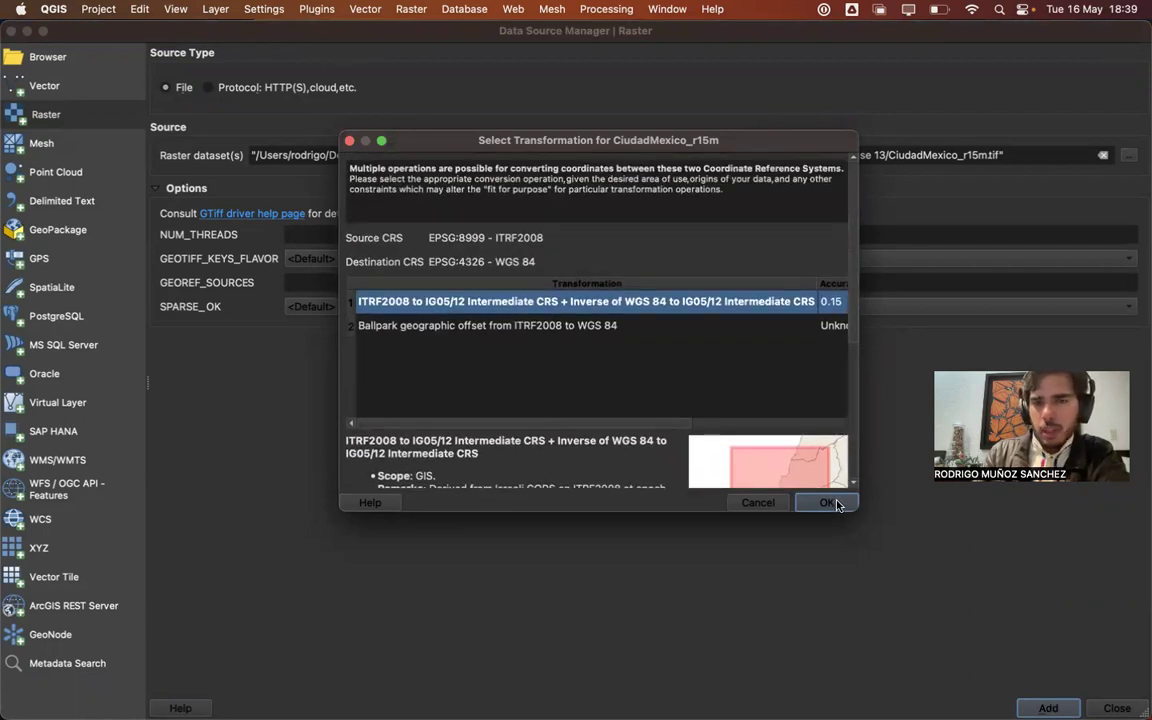
click(828, 503)
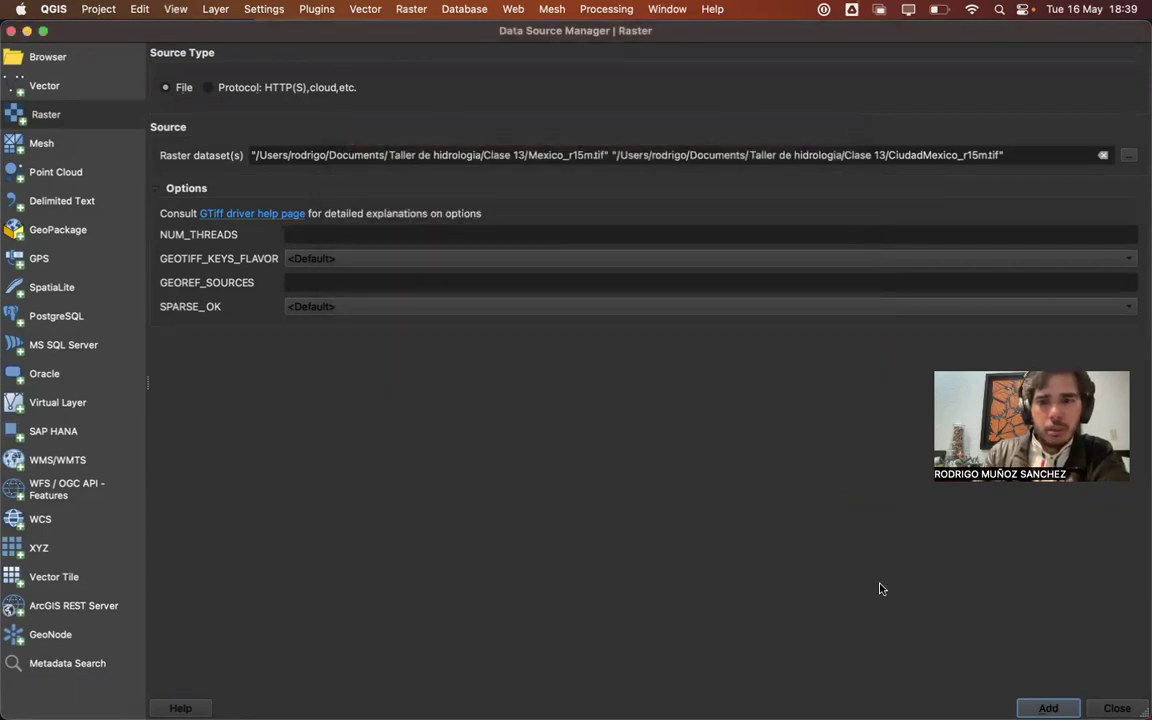
- Close the Data Source Manager and collapse the legend of the Mexico_r15m layer
double_click(188, 38)
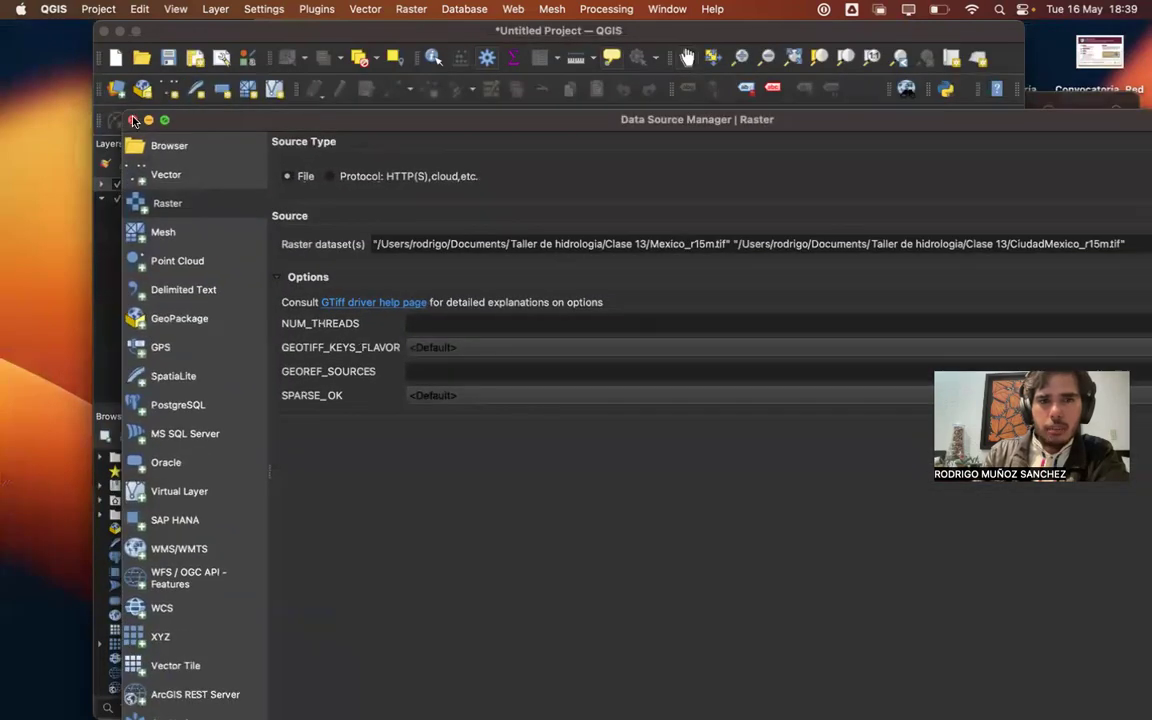
click(133, 121)
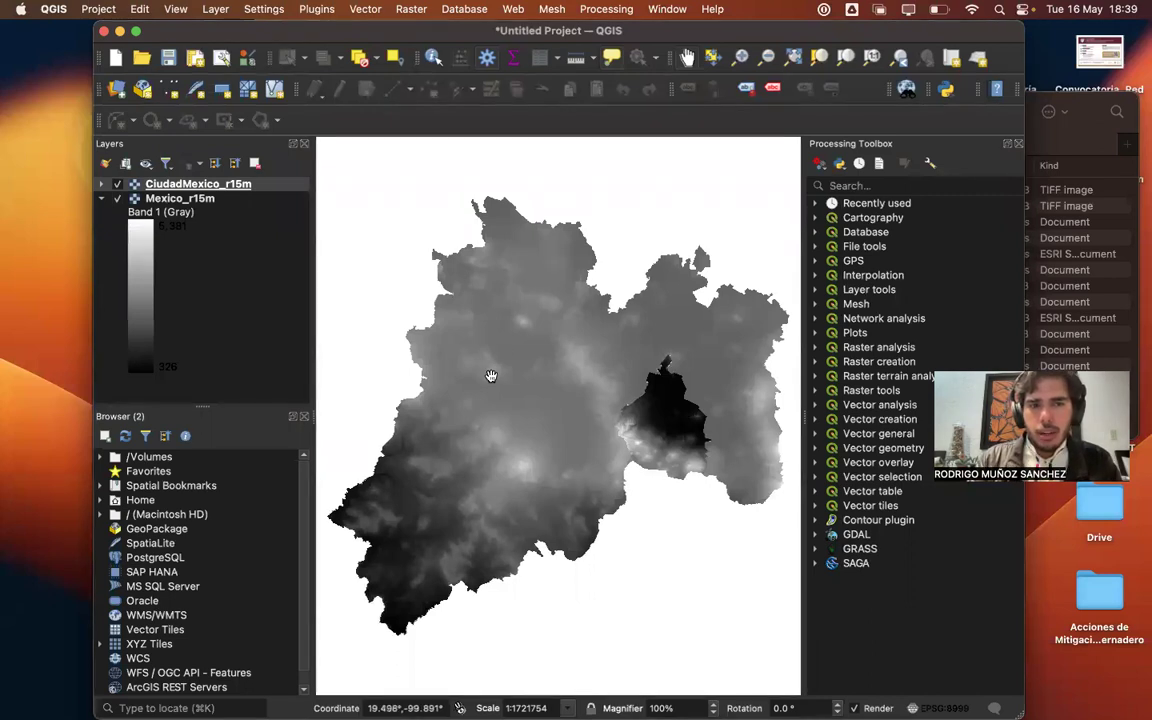
click(101, 199)
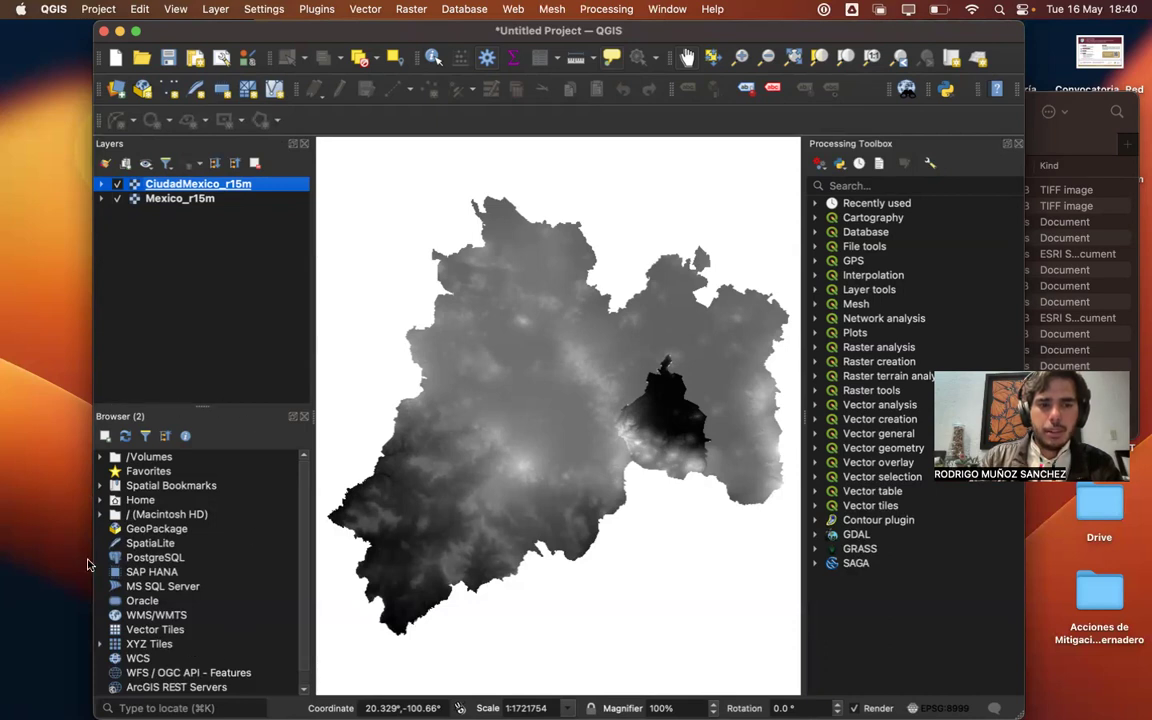
click(387, 320)
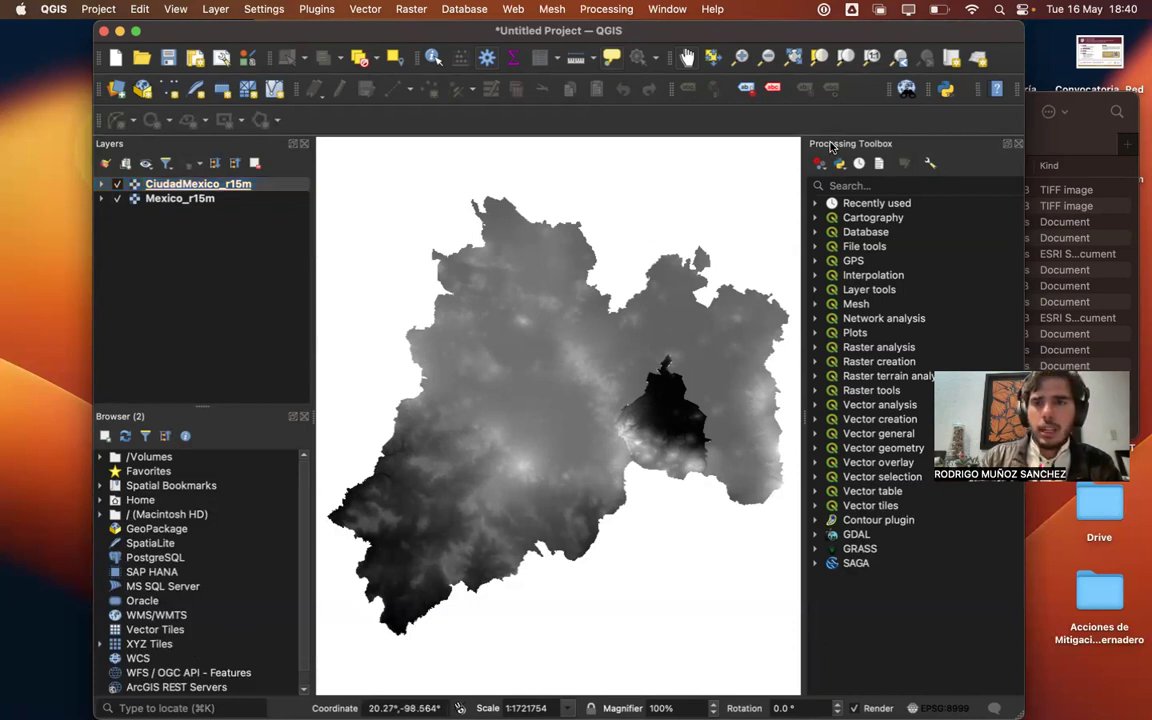
click(606, 9)
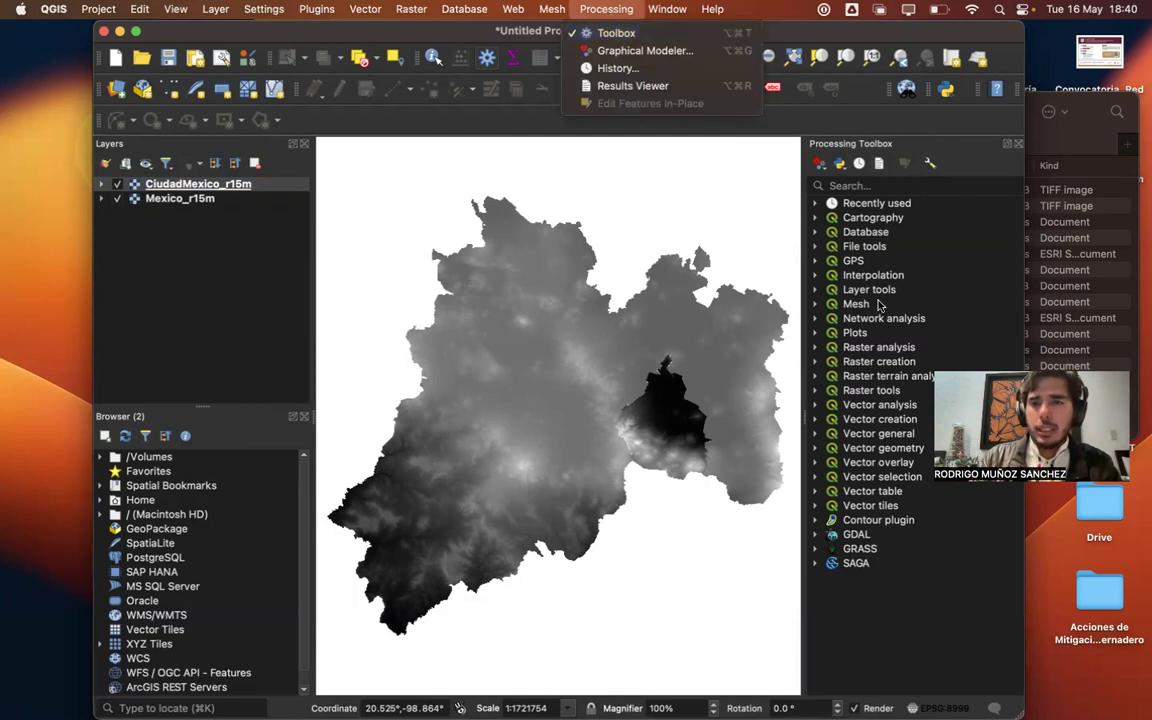
click(795, 108)
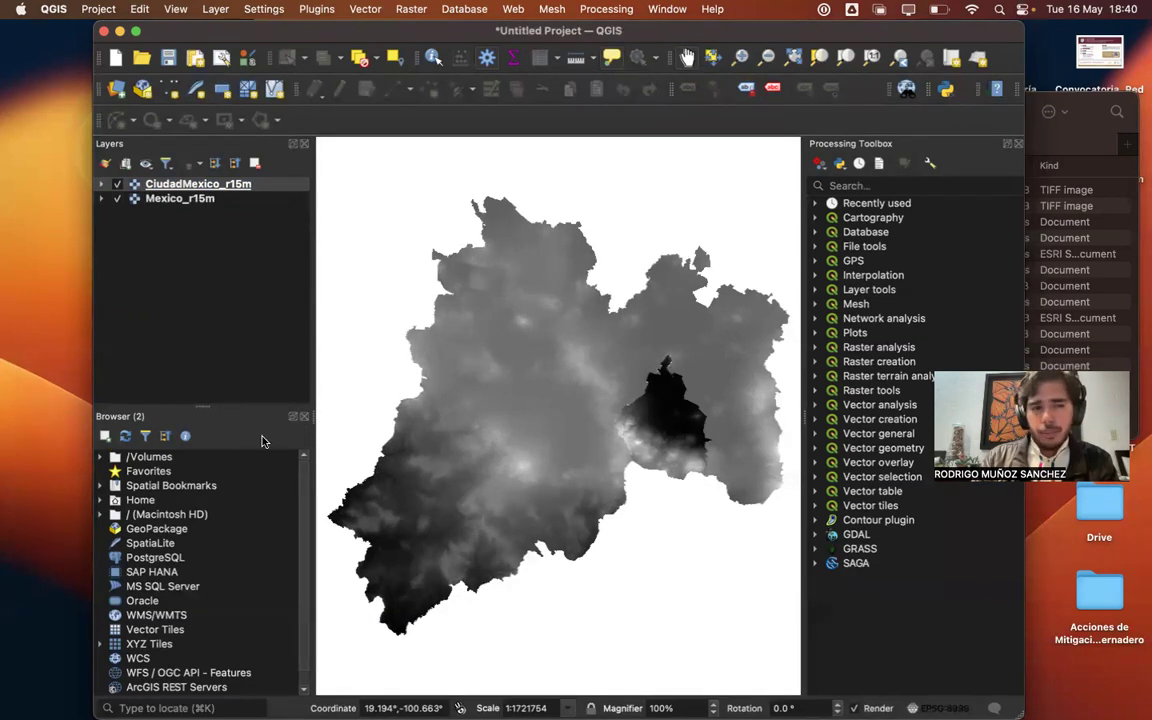
- Add the OpenStreetMap XYZ tile basemap with the preselected coordinate transformation and place it beneath both raster layers
scroll(233, 521, down, 1)
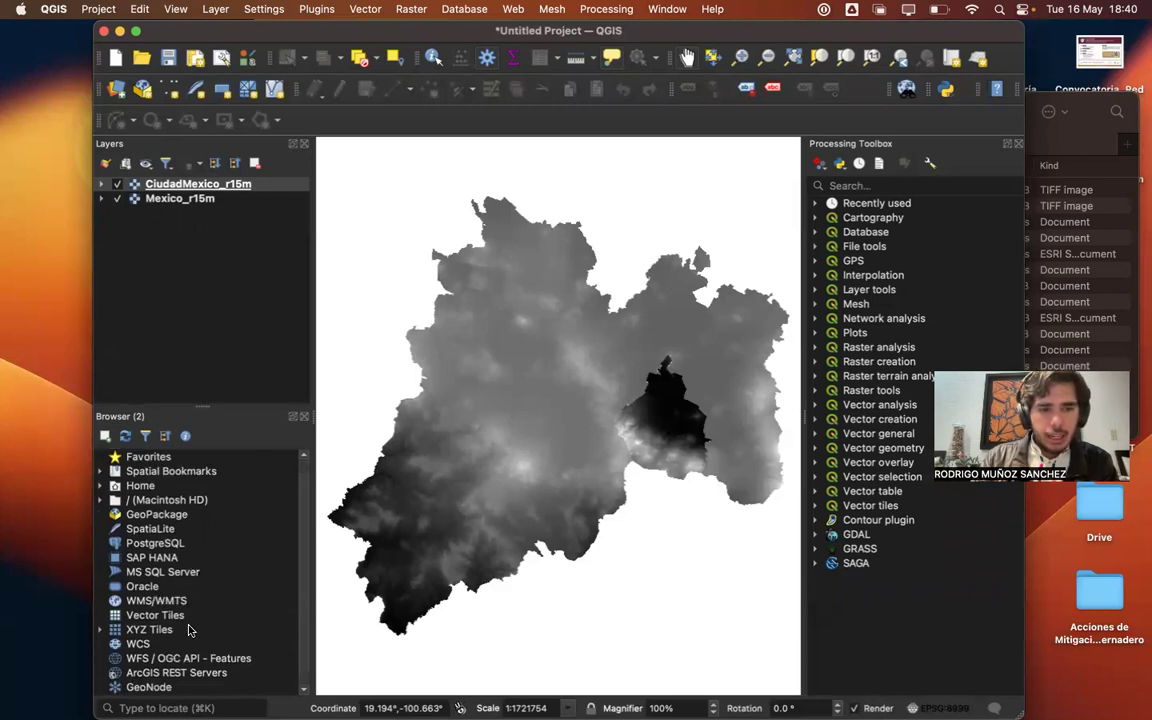
click(99, 633)
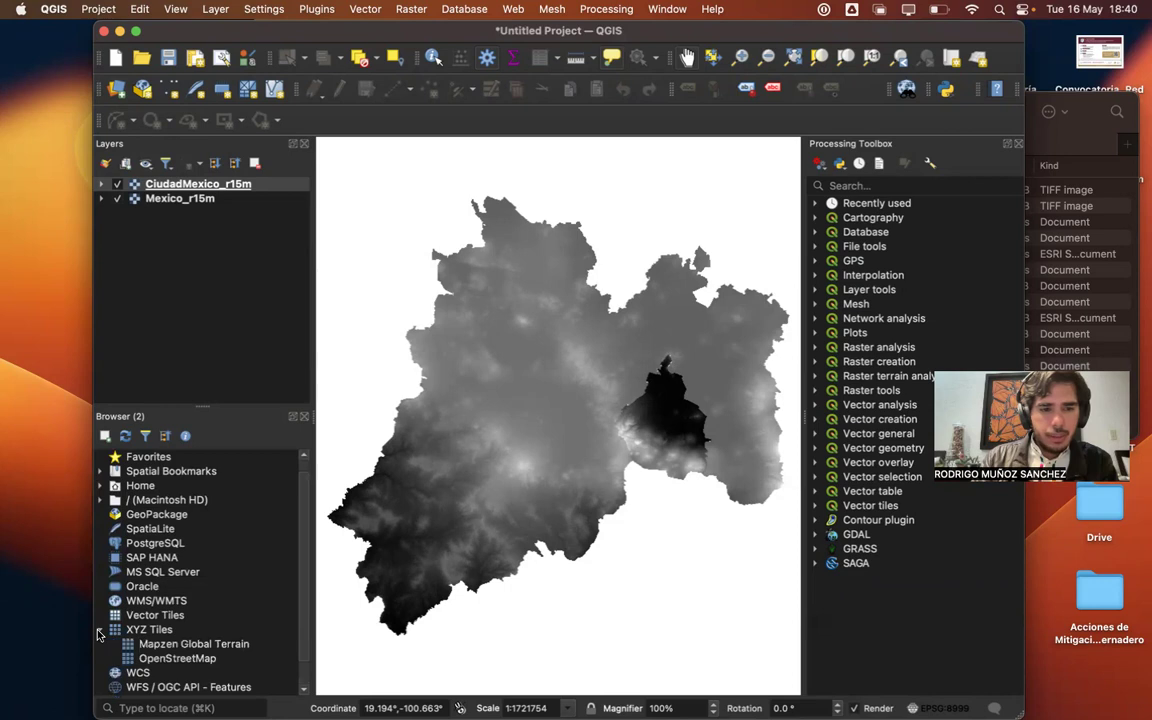
scroll(99, 633, down, 2)
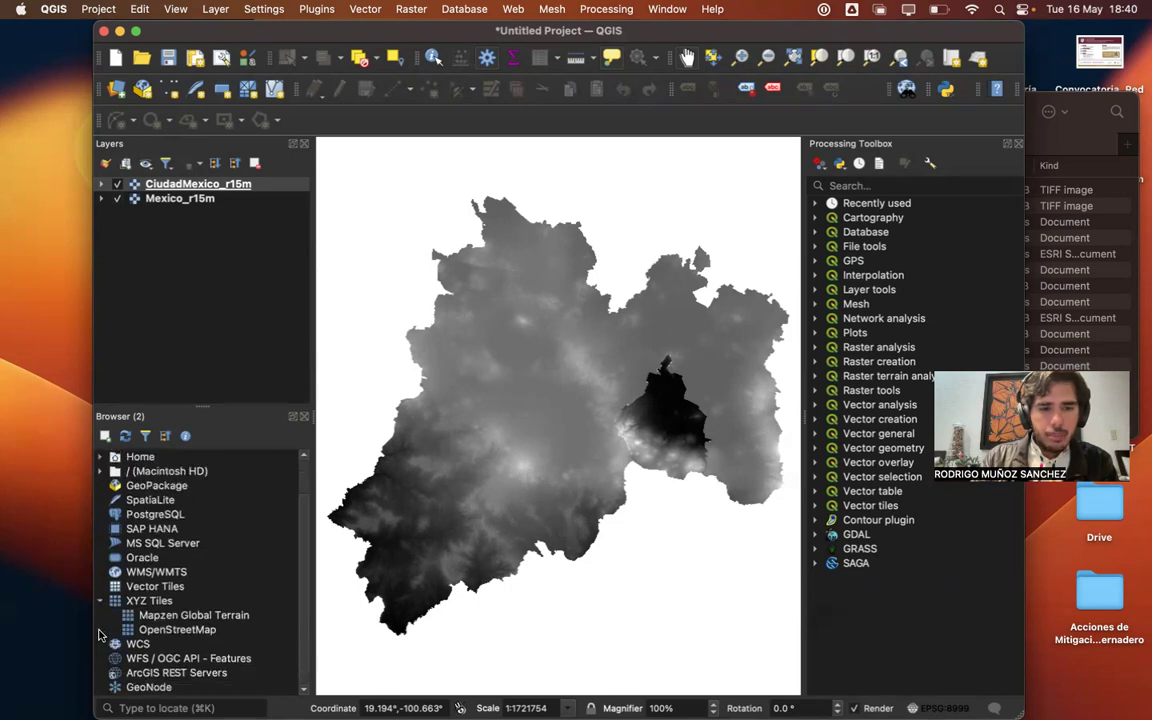
double_click(157, 630)
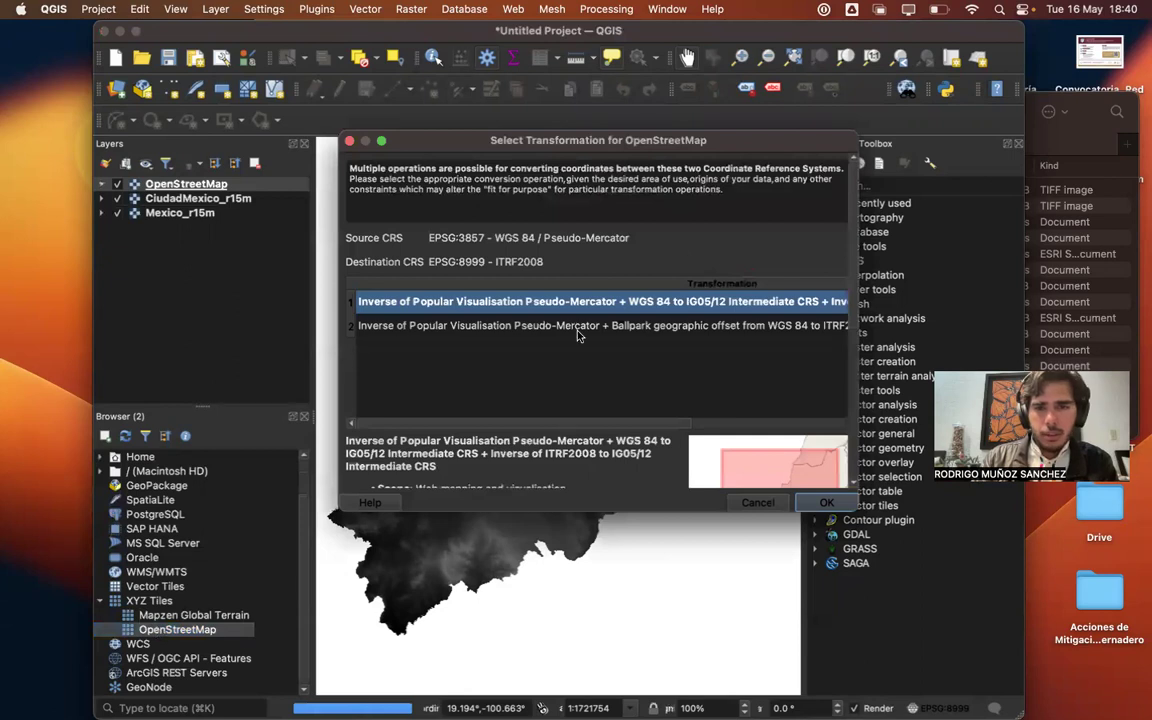
click(817, 502)
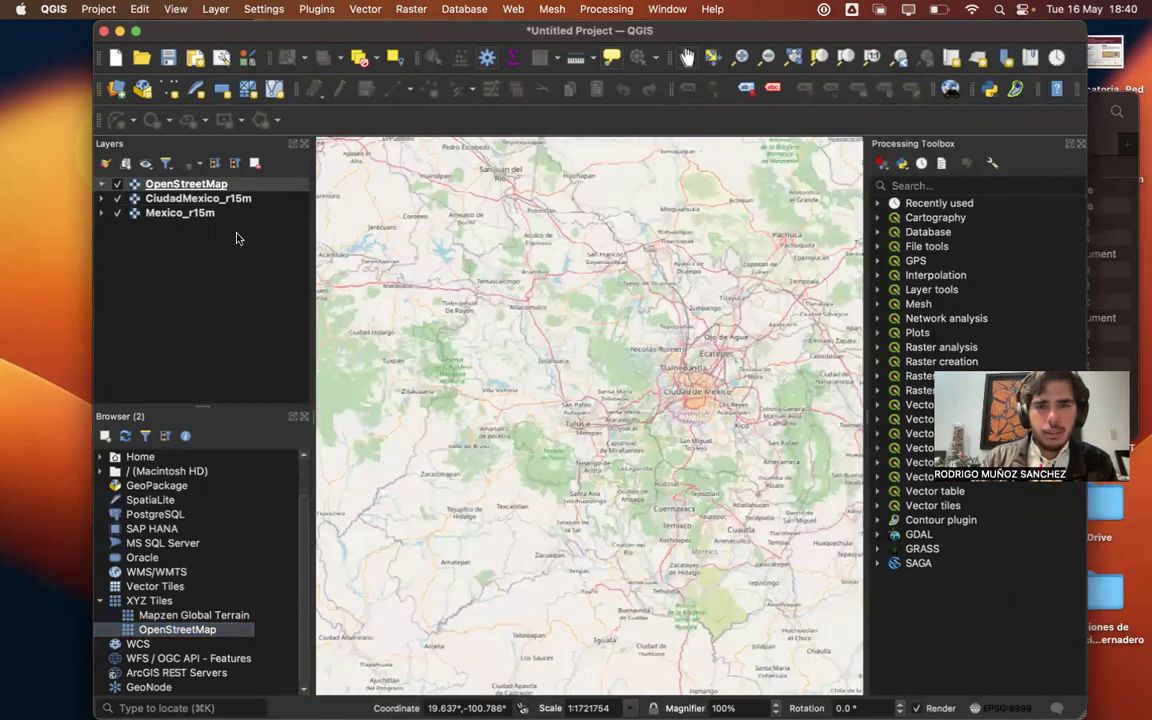
drag(238, 187, 231, 227)
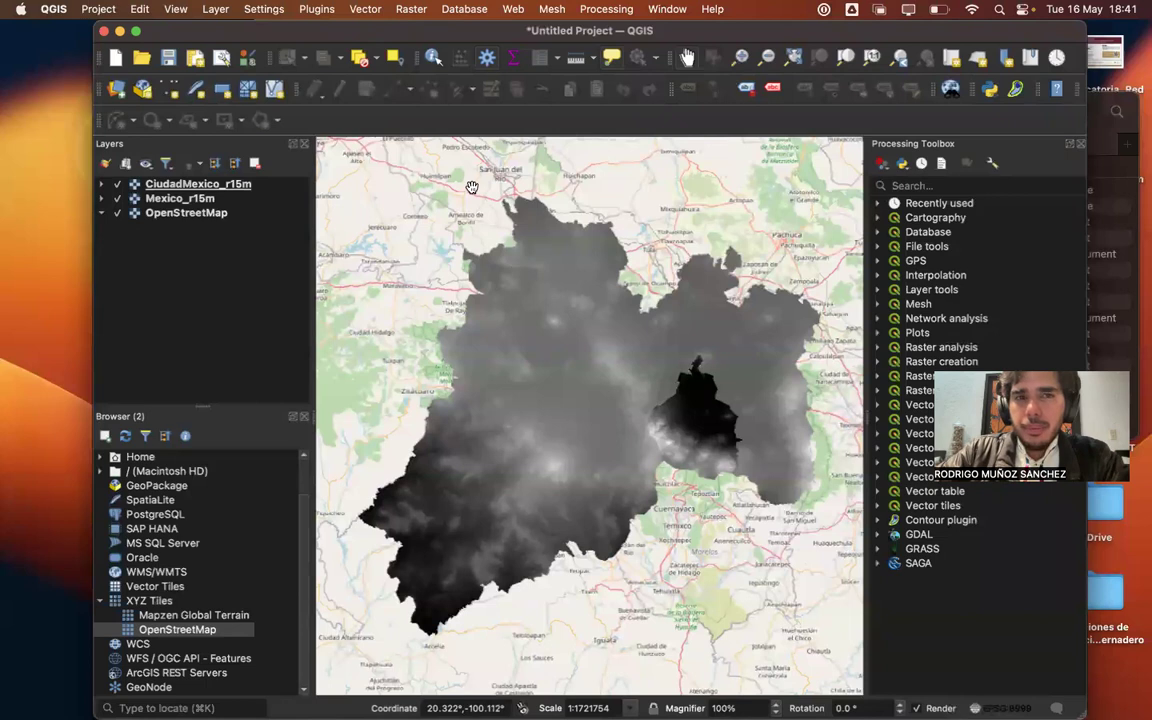
click(411, 12)
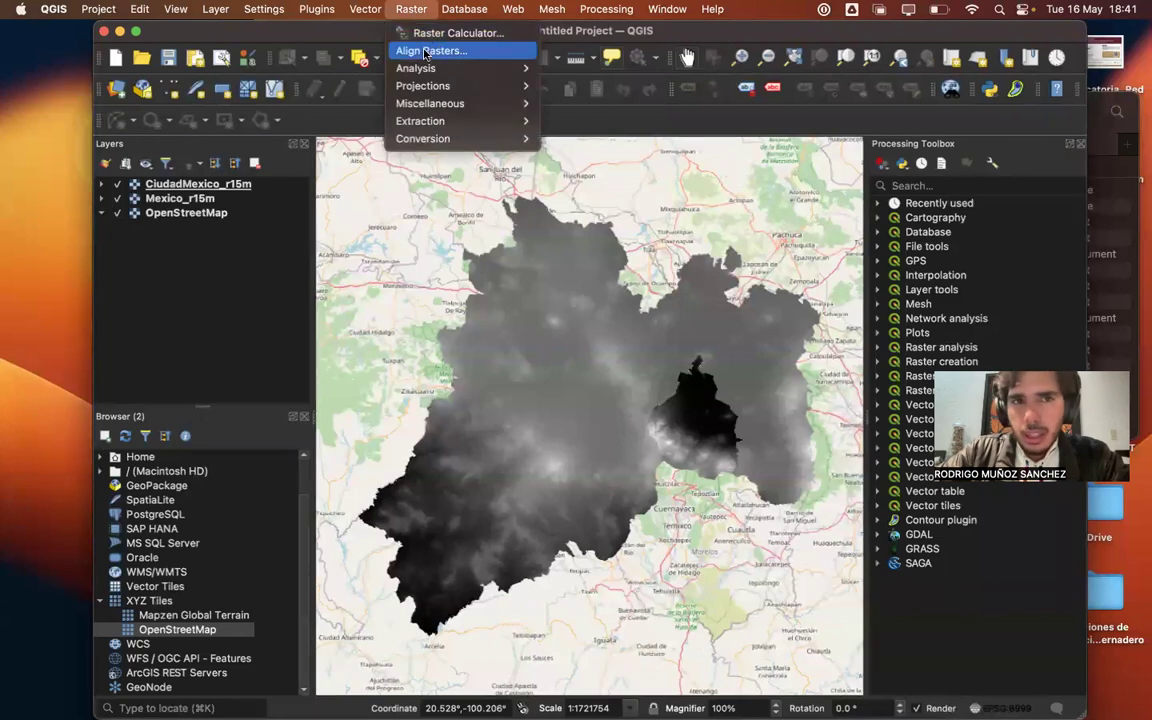
mouse_move(432, 72)
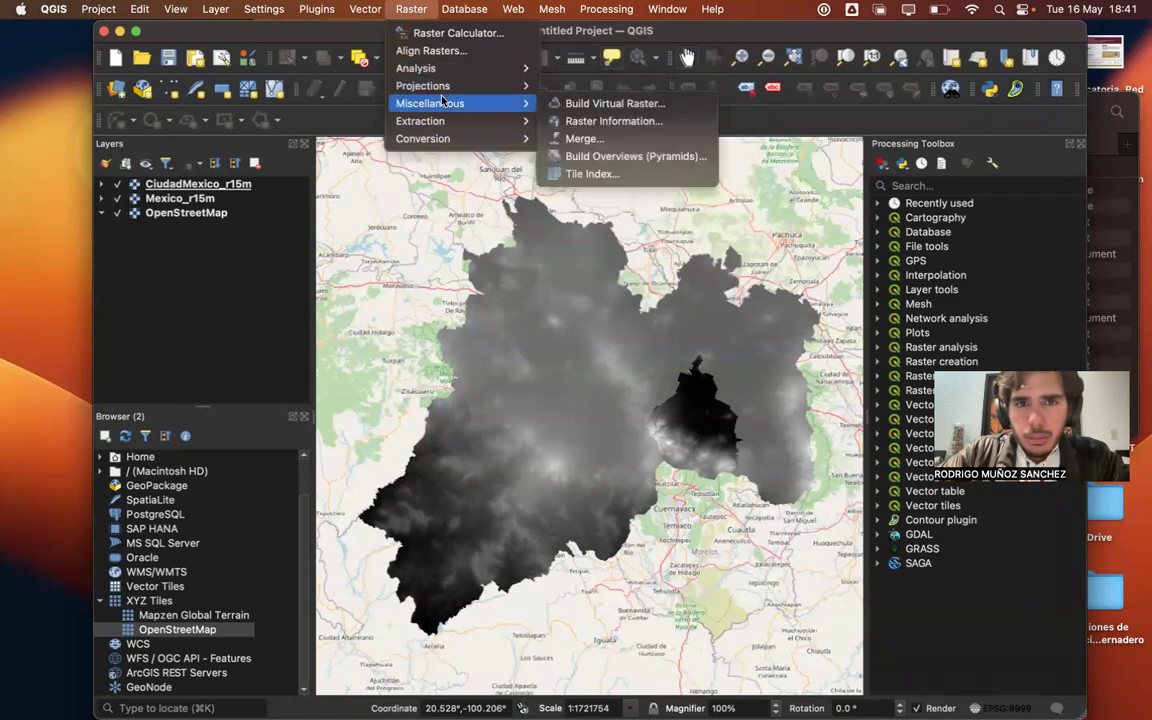
mouse_move(447, 124)
mouse_move(452, 146)
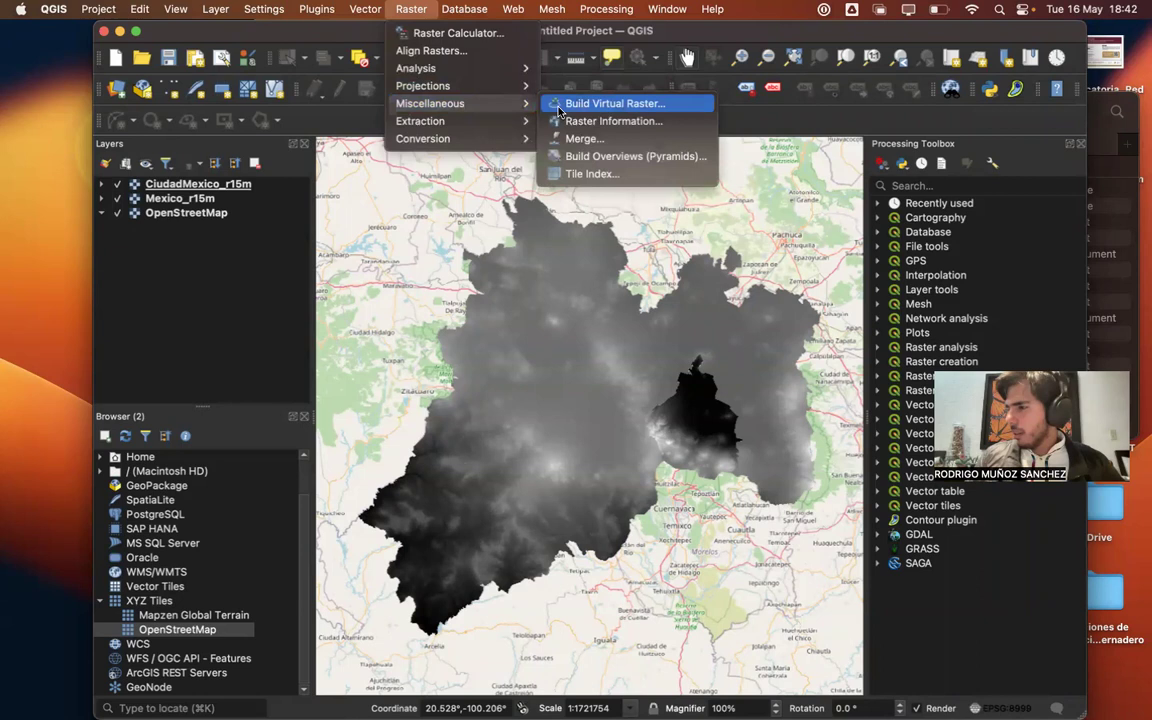
click(560, 105)
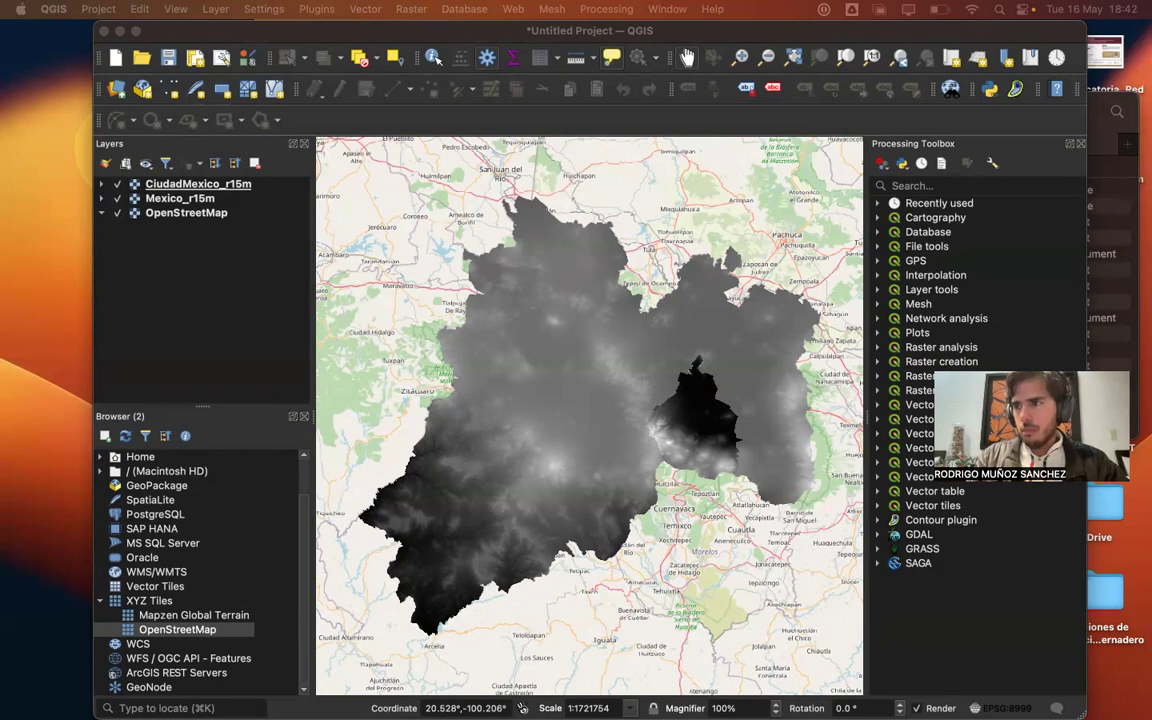
drag(576, 151, 563, 261)
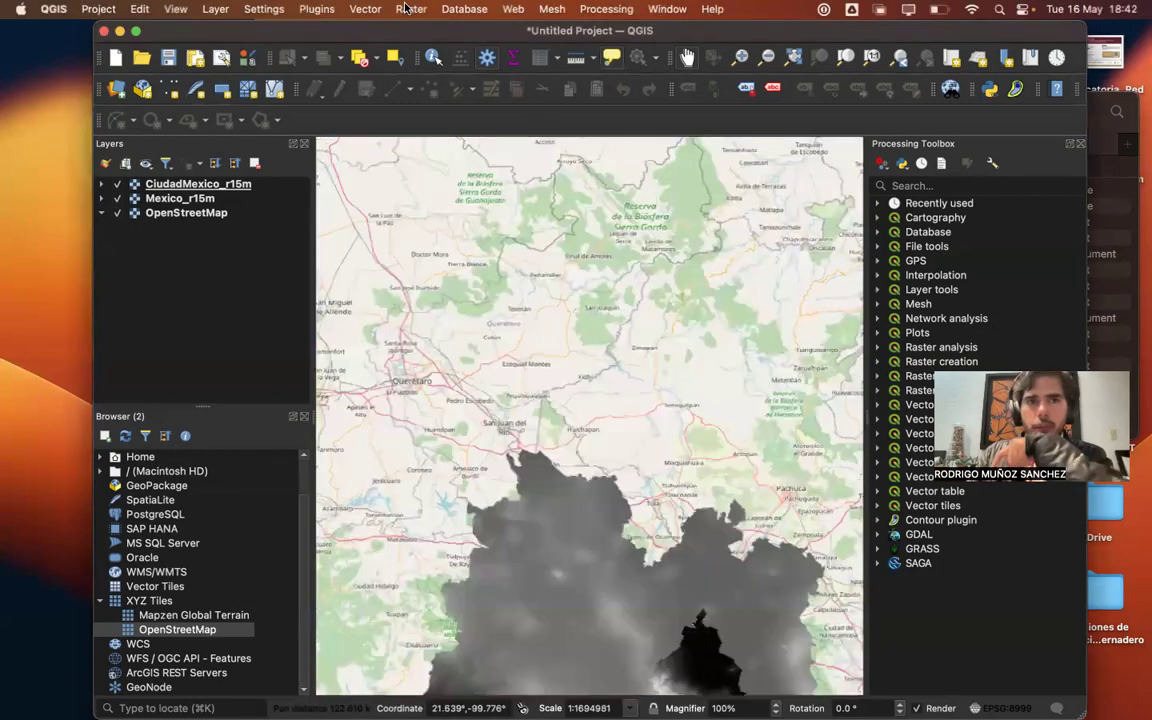
drag(504, 450, 504, 355)
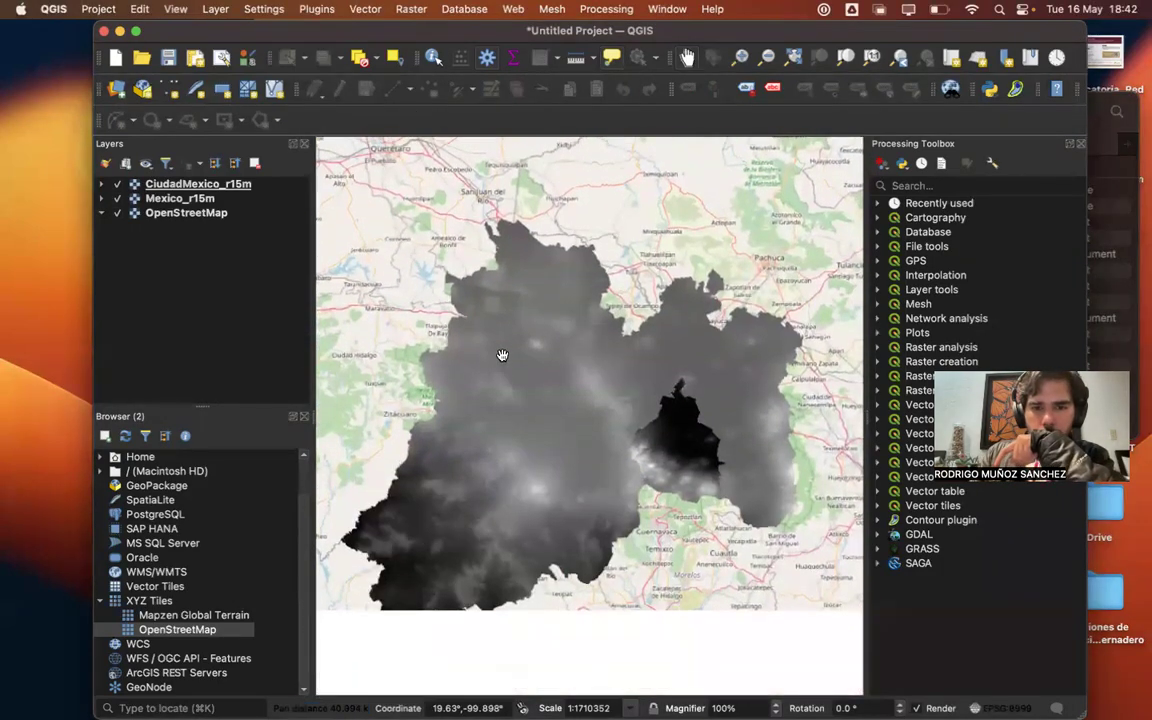
- Start the Build Virtual Raster tool and select CiudadMexico_r15m and Mexico_r15m as its input layers
click(411, 9)
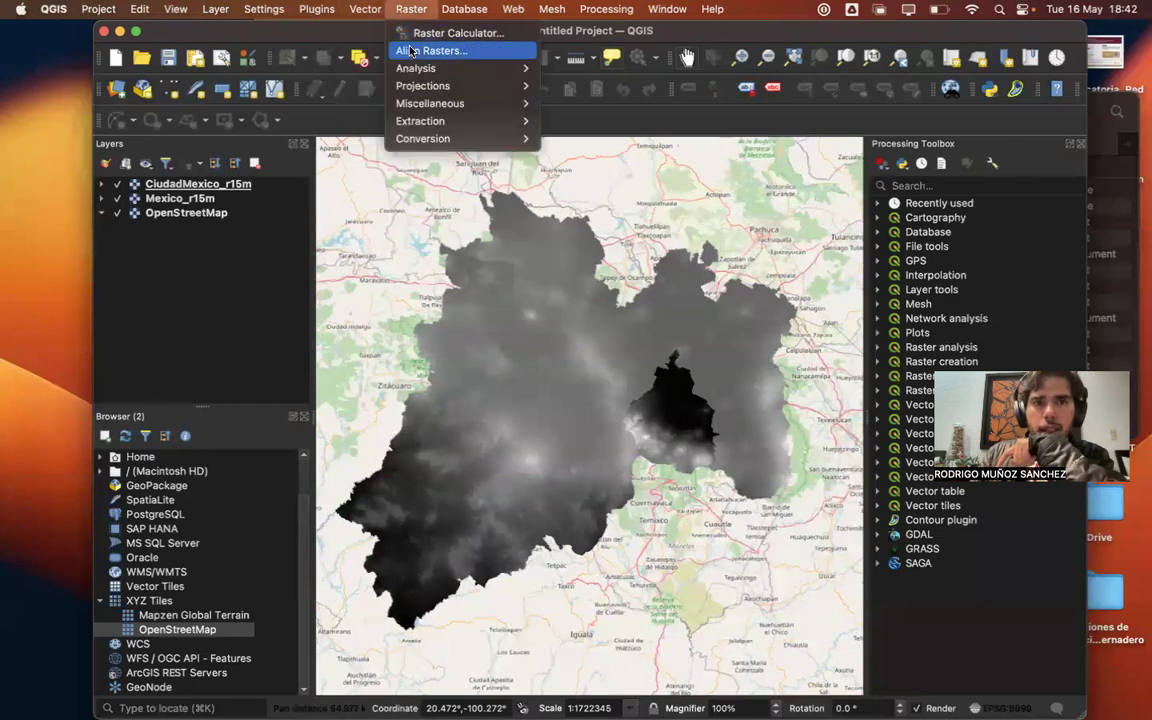
click(572, 106)
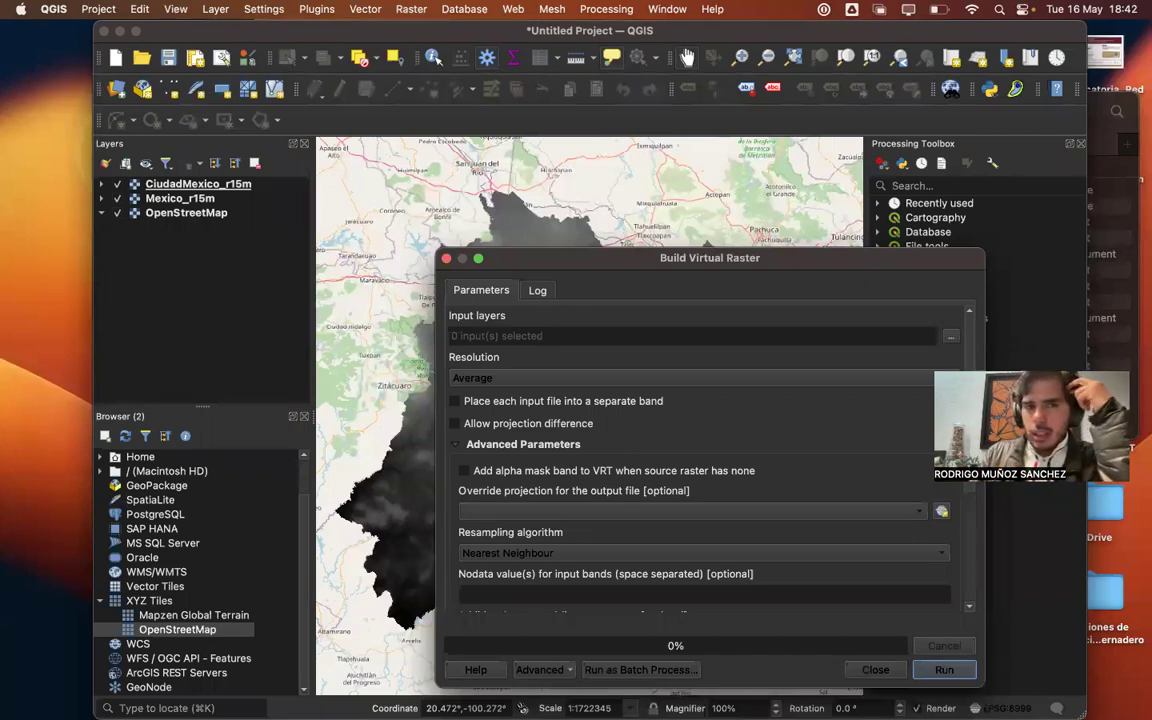
drag(806, 259, 604, 143)
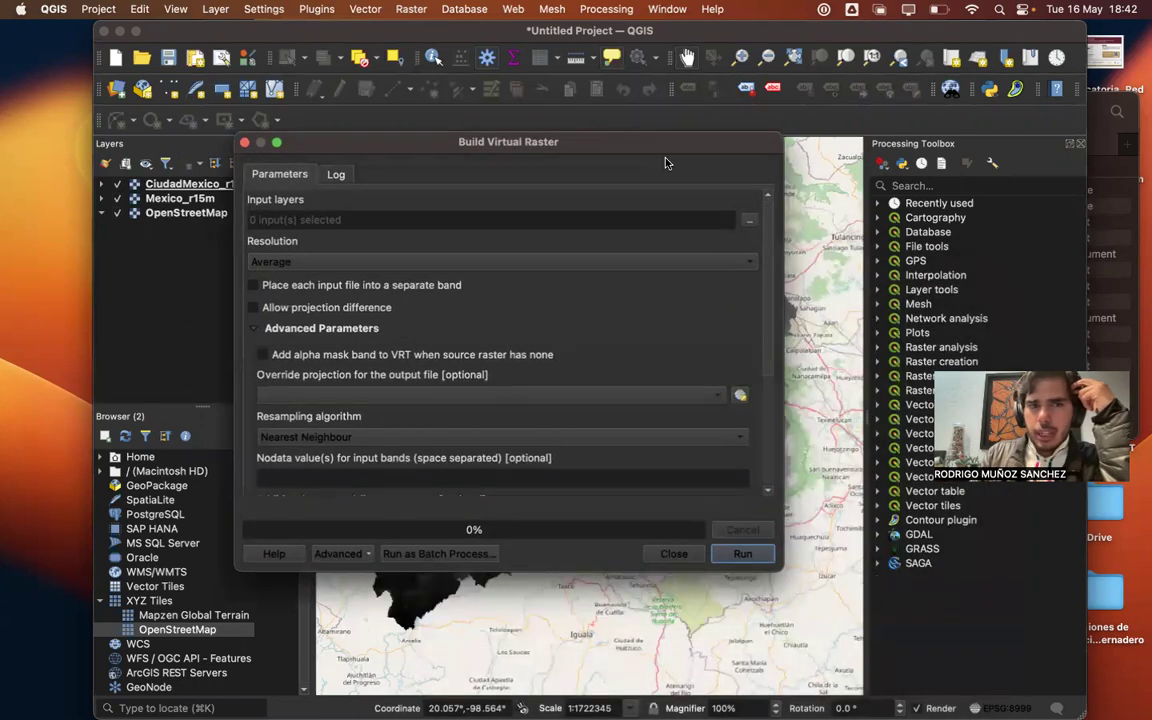
click(748, 220)
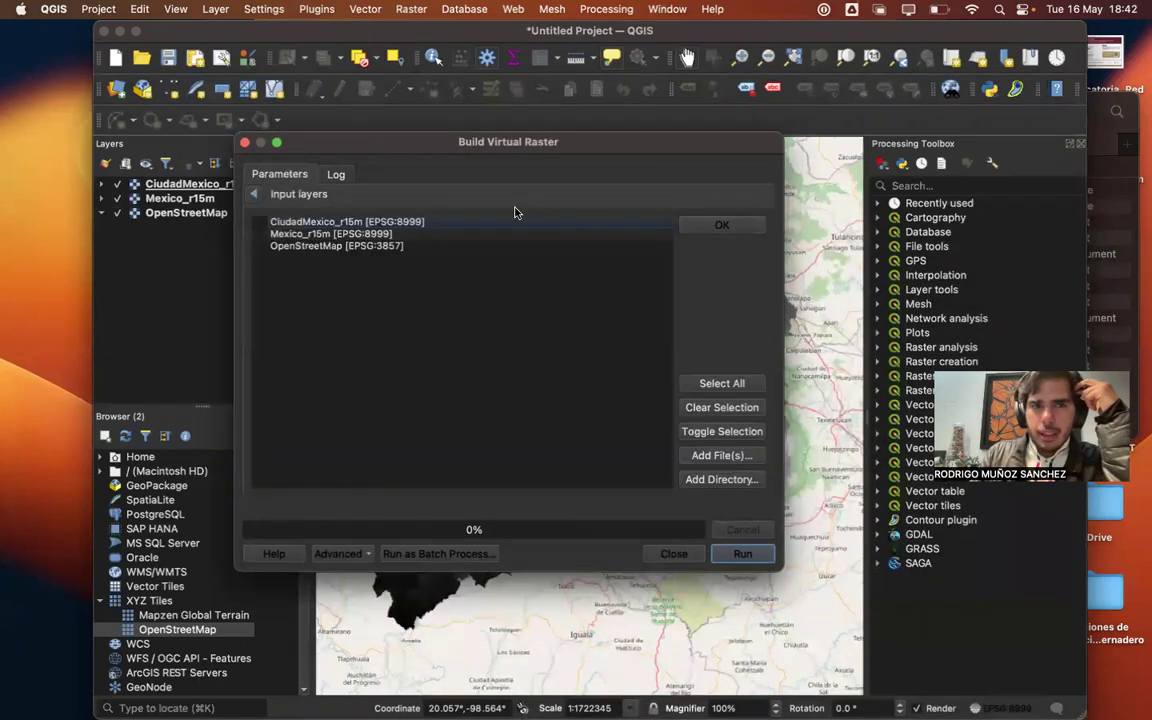
click(260, 221)
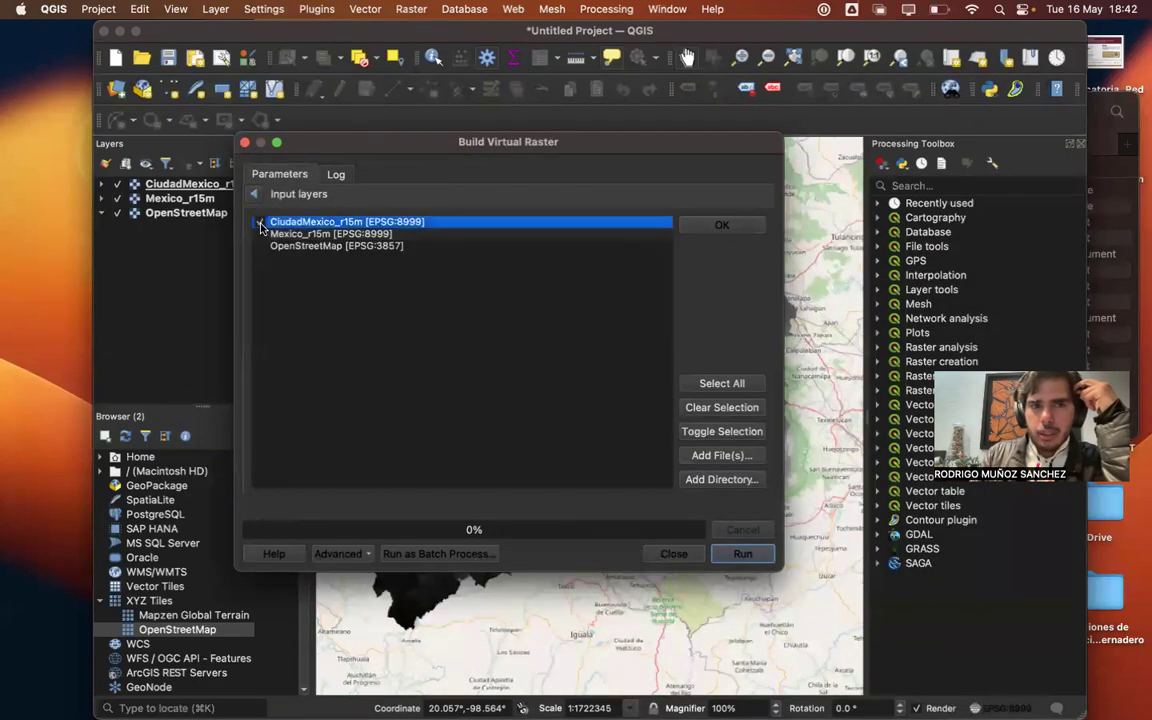
click(260, 233)
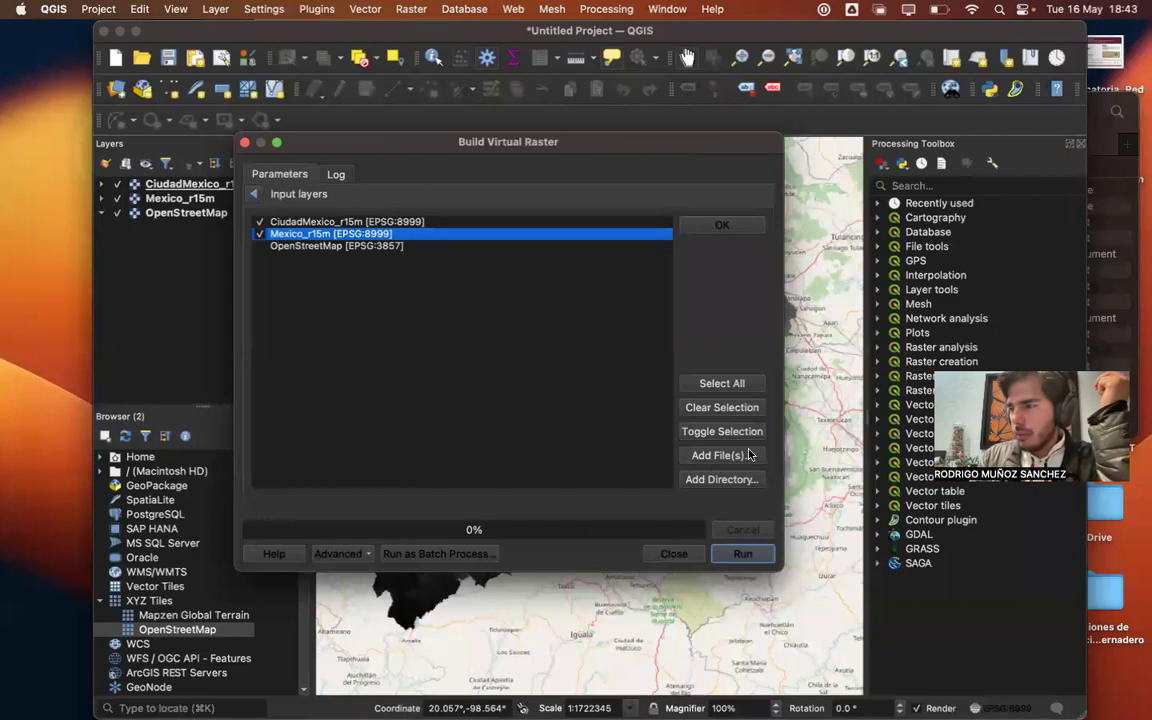
click(723, 224)
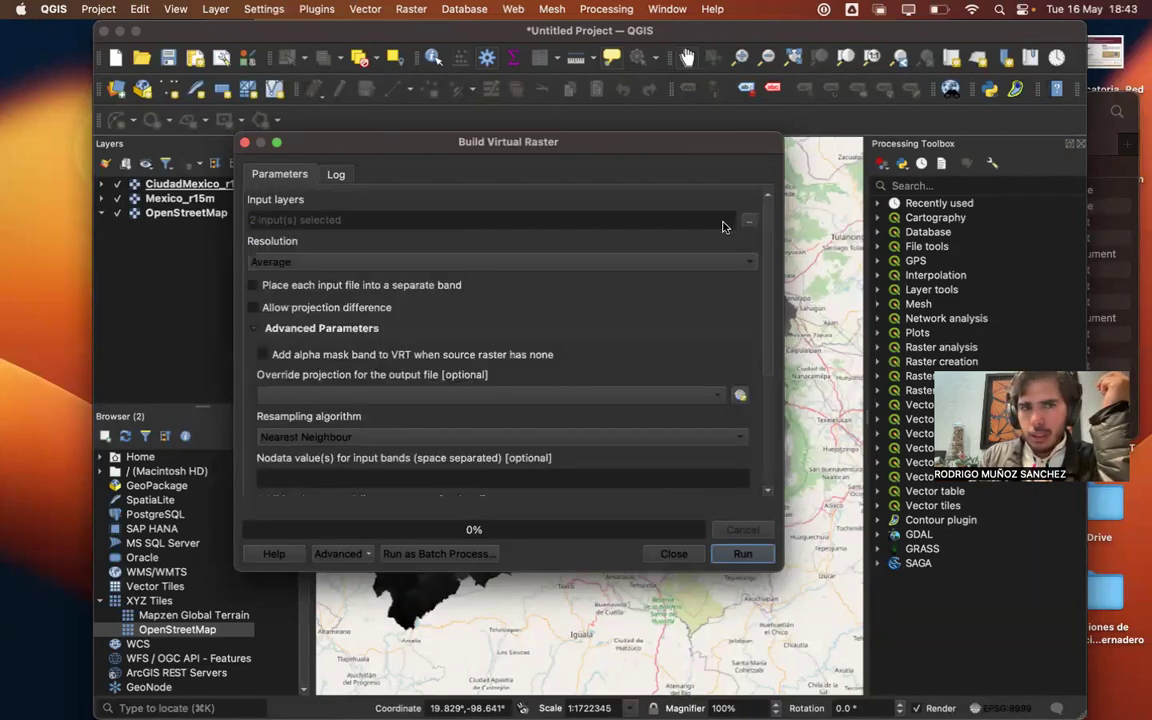
- Build the virtual raster as a temporary file with Average resolution and Nearest Neighbour resampling, and close the tool
scroll(555, 347, down, 3)
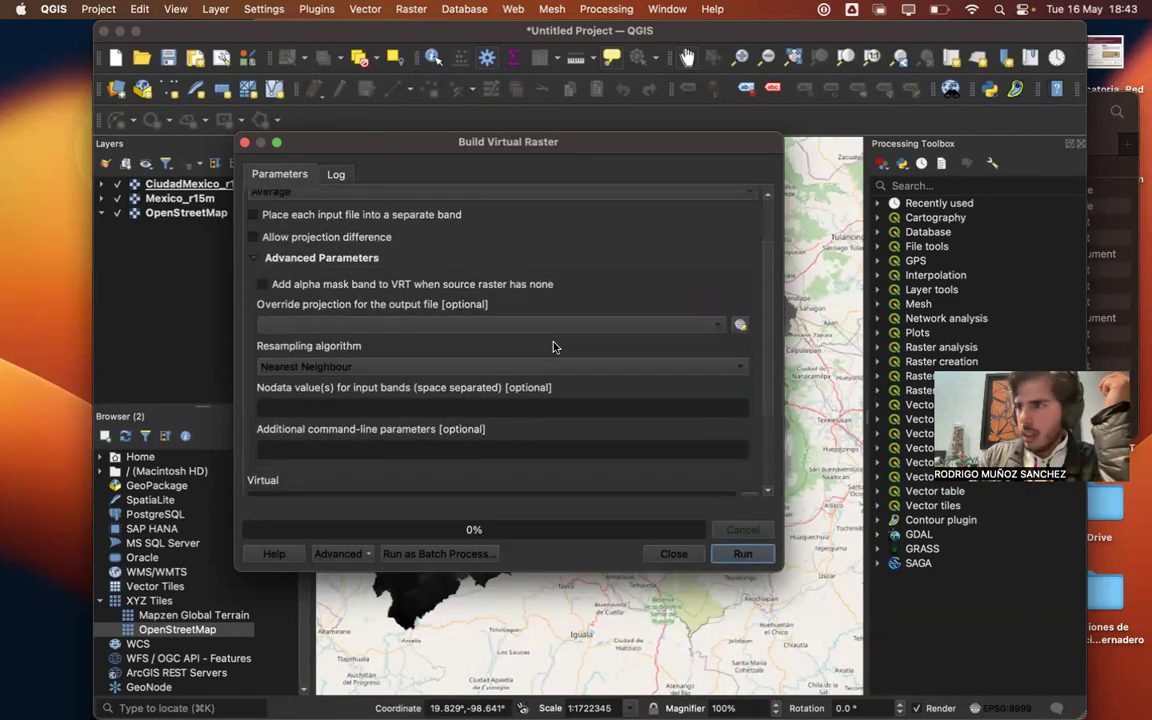
scroll(555, 347, down, 2)
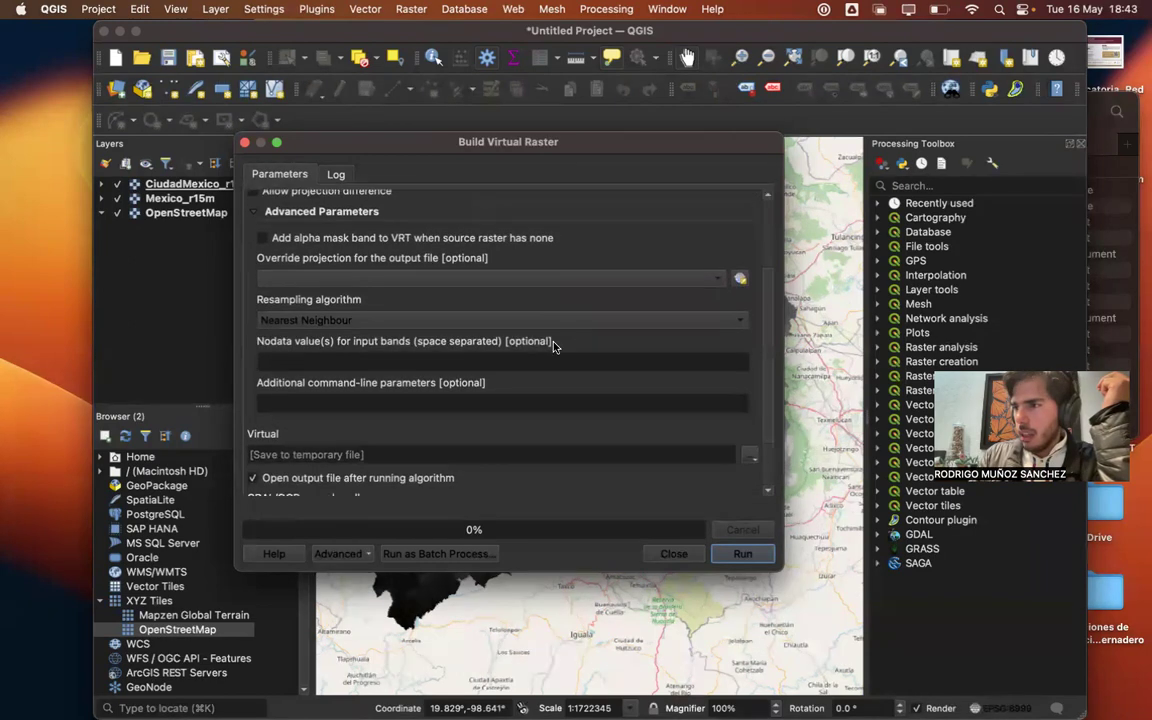
scroll(555, 347, down, 3)
scroll(555, 347, up, 5)
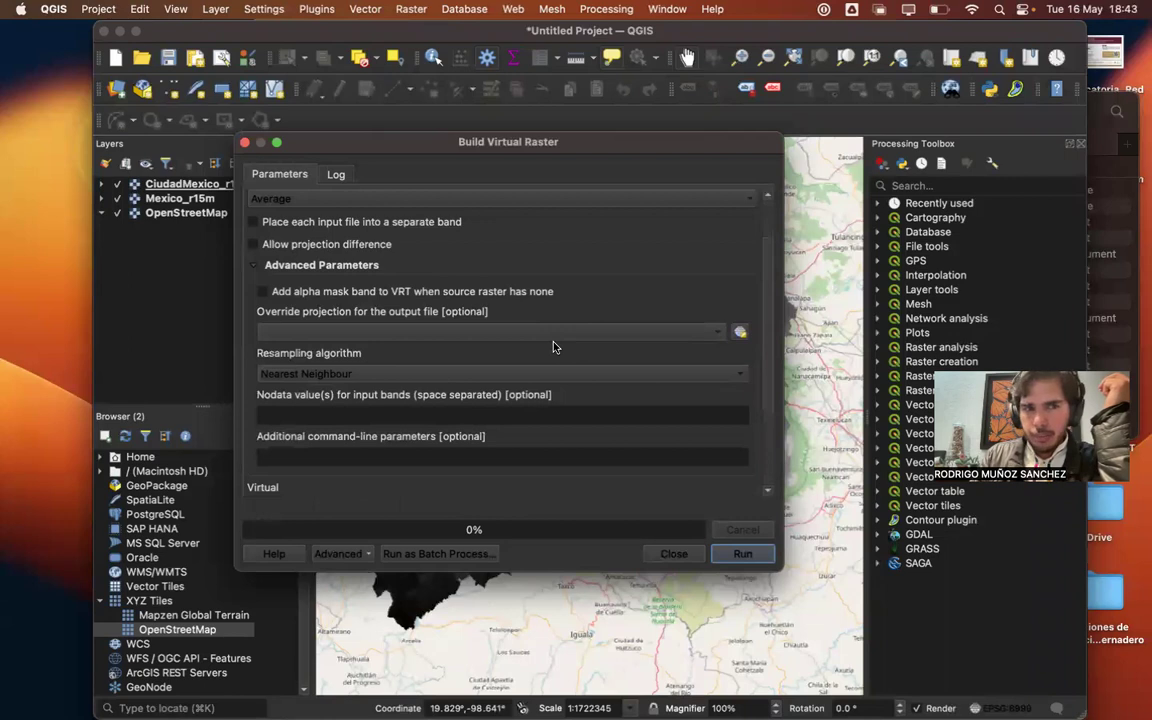
scroll(555, 347, down, 5)
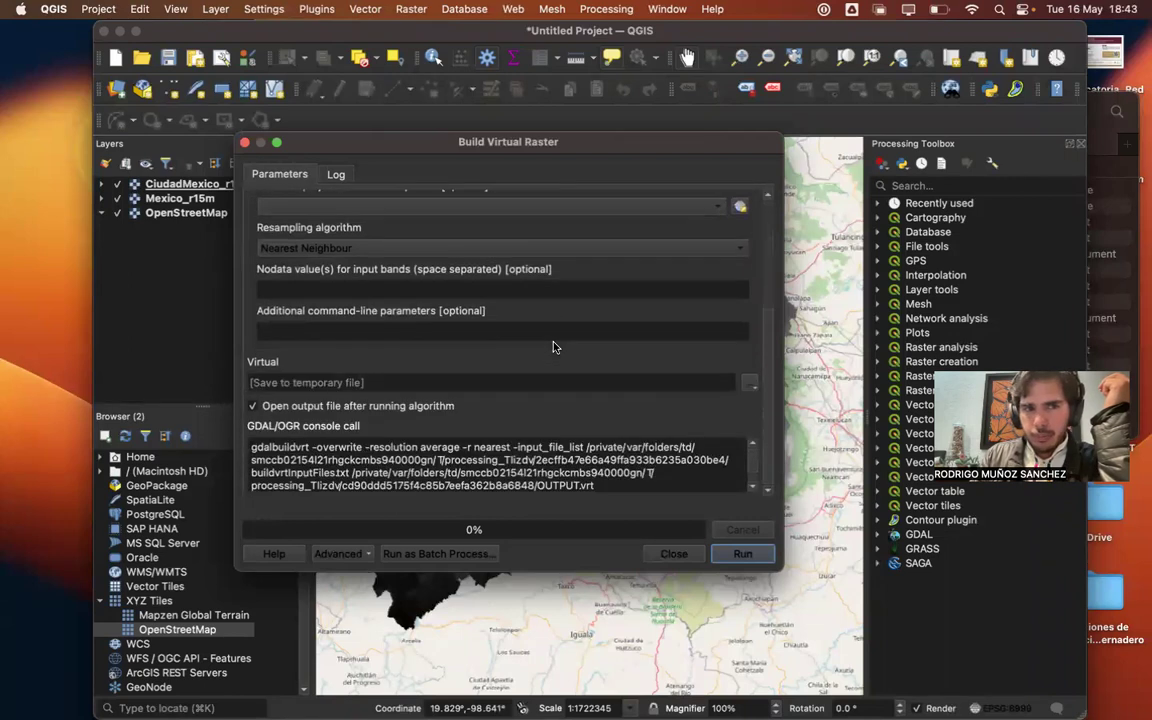
click(745, 556)
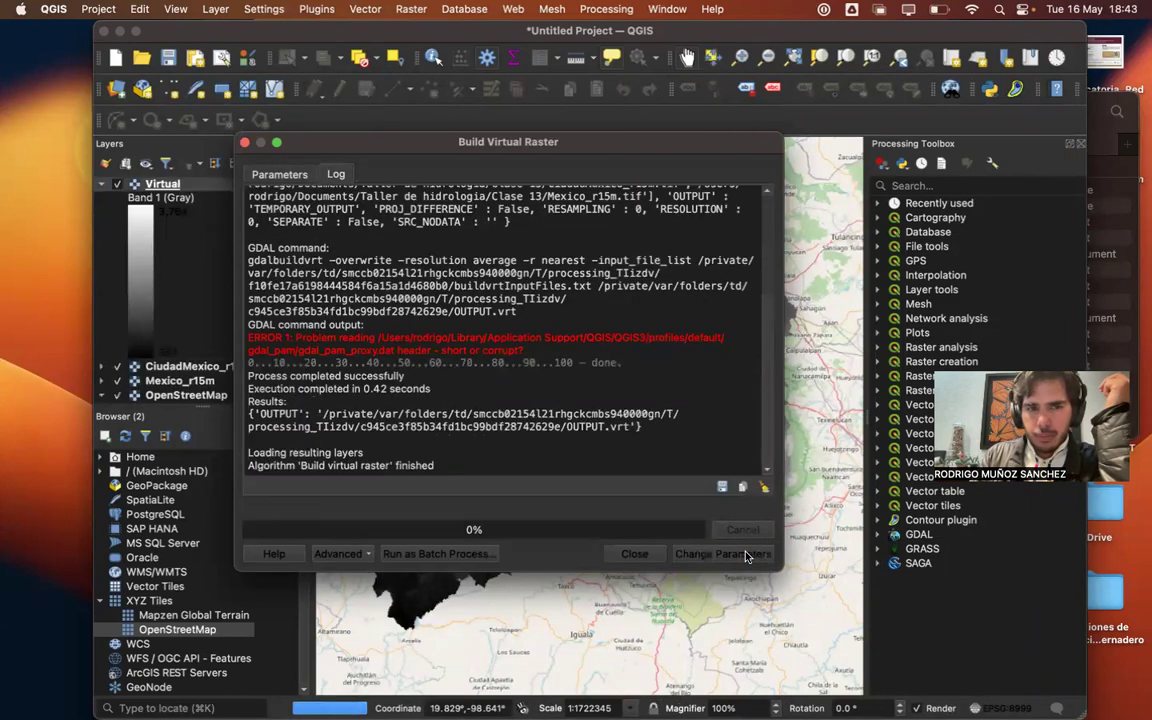
click(621, 555)
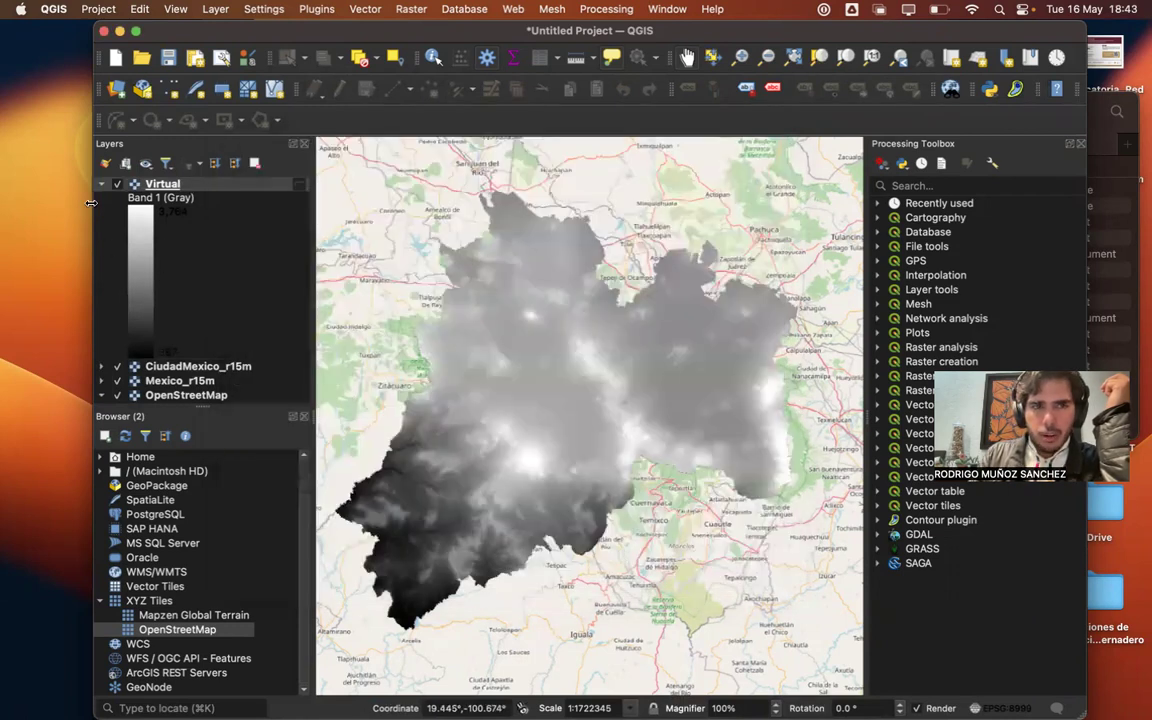
- Collapse the Virtual layer's legend and hide the CiudadMexico_r15m and Mexico_r15m layers
click(101, 184)
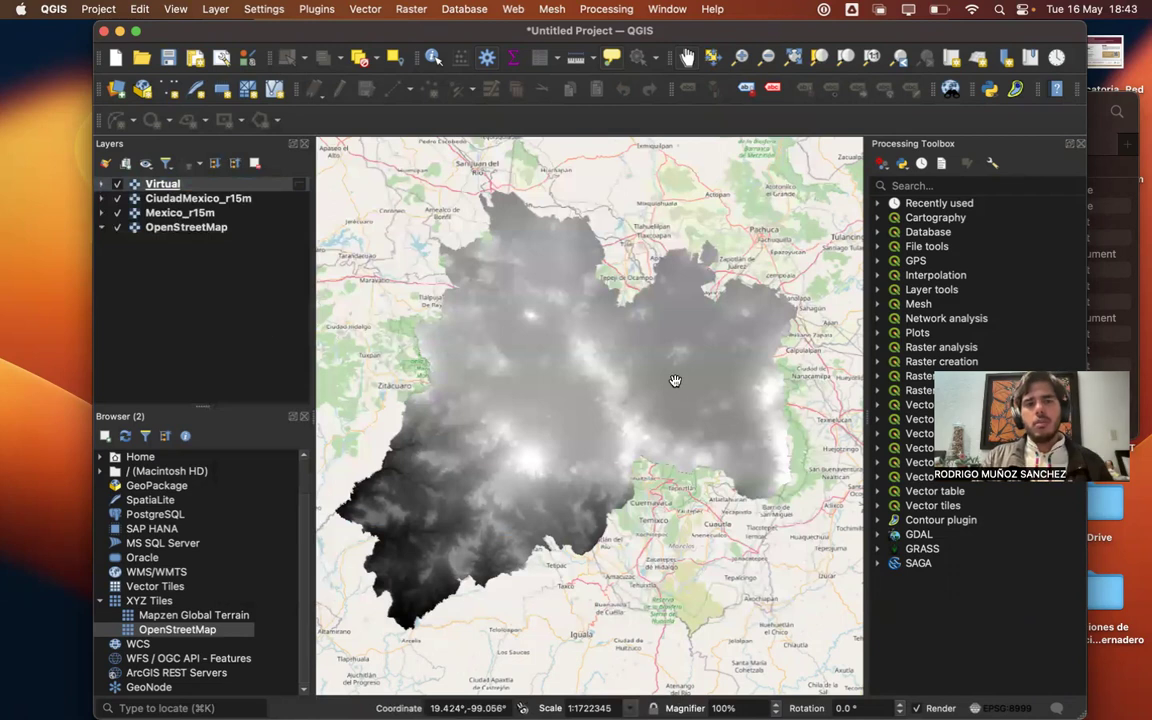
click(98, 184)
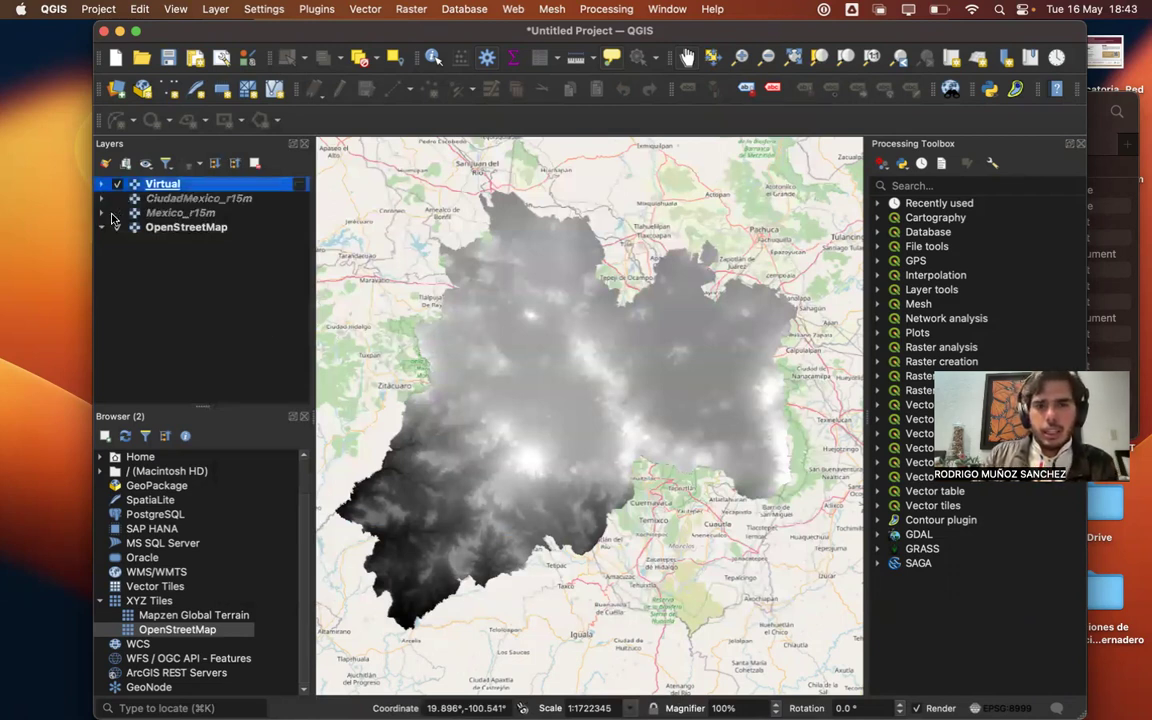
click(579, 321)
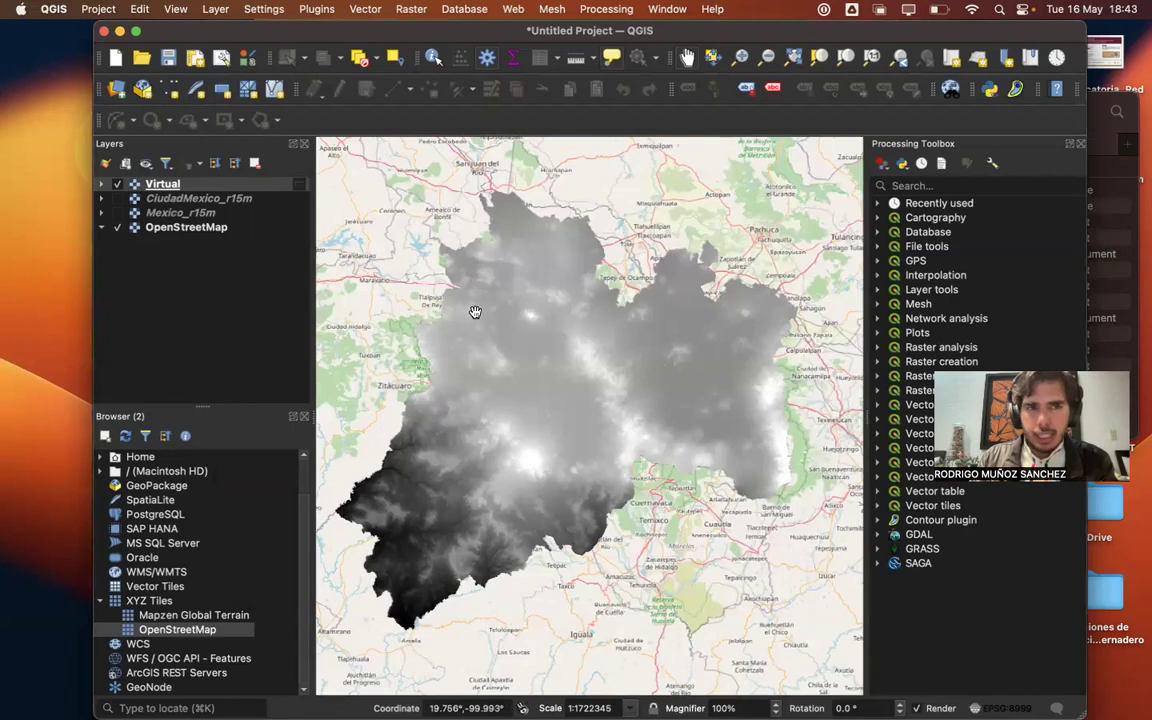
- Examine the coordinate reference system assigned to the Virtual layer, including its properties, WKT definition and extent, without changing it
right_click(228, 183)
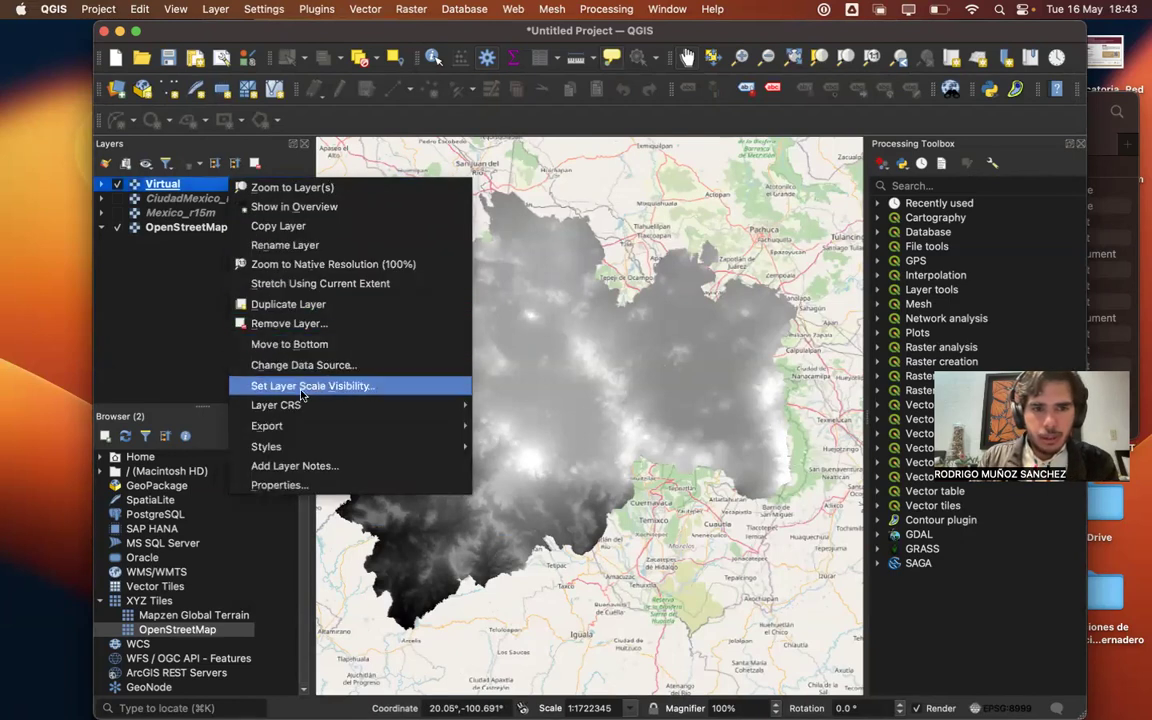
mouse_move(400, 405)
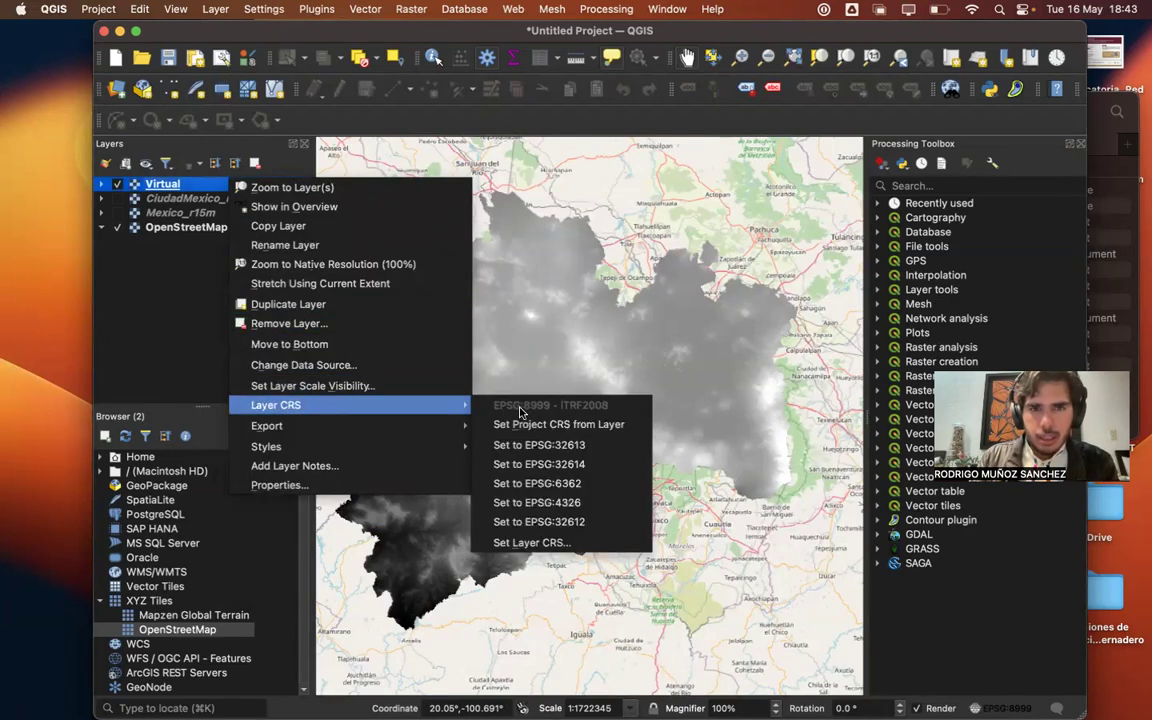
click(737, 118)
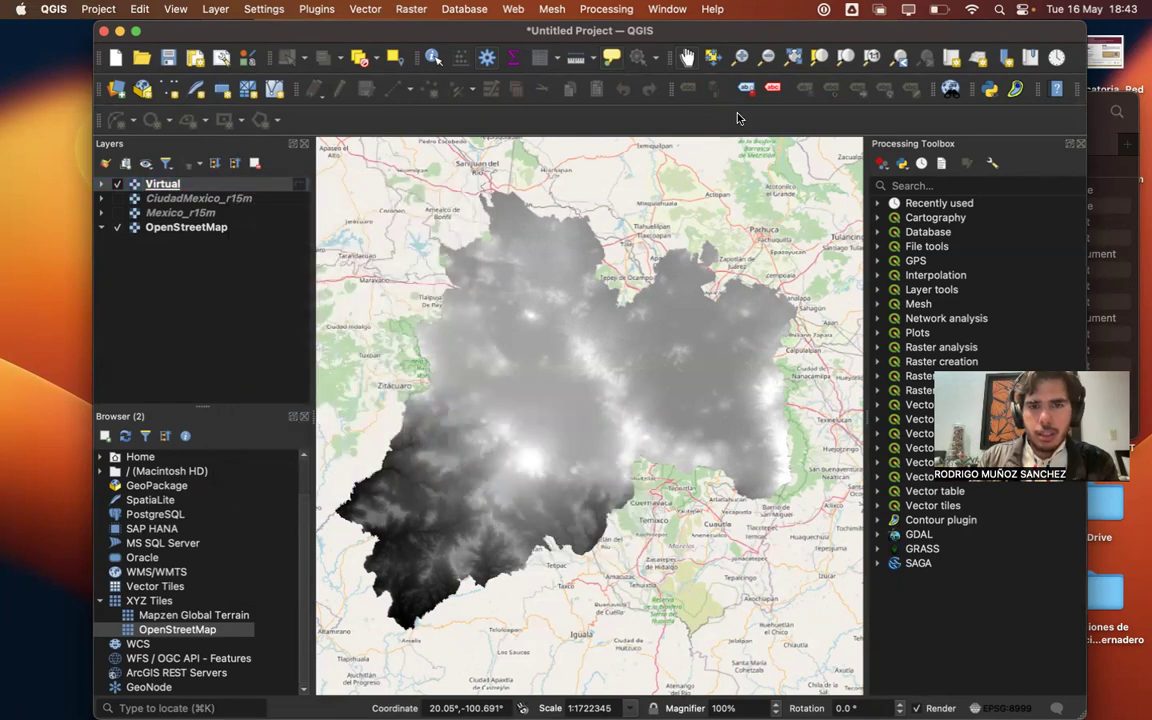
right_click(228, 183)
mouse_move(298, 408)
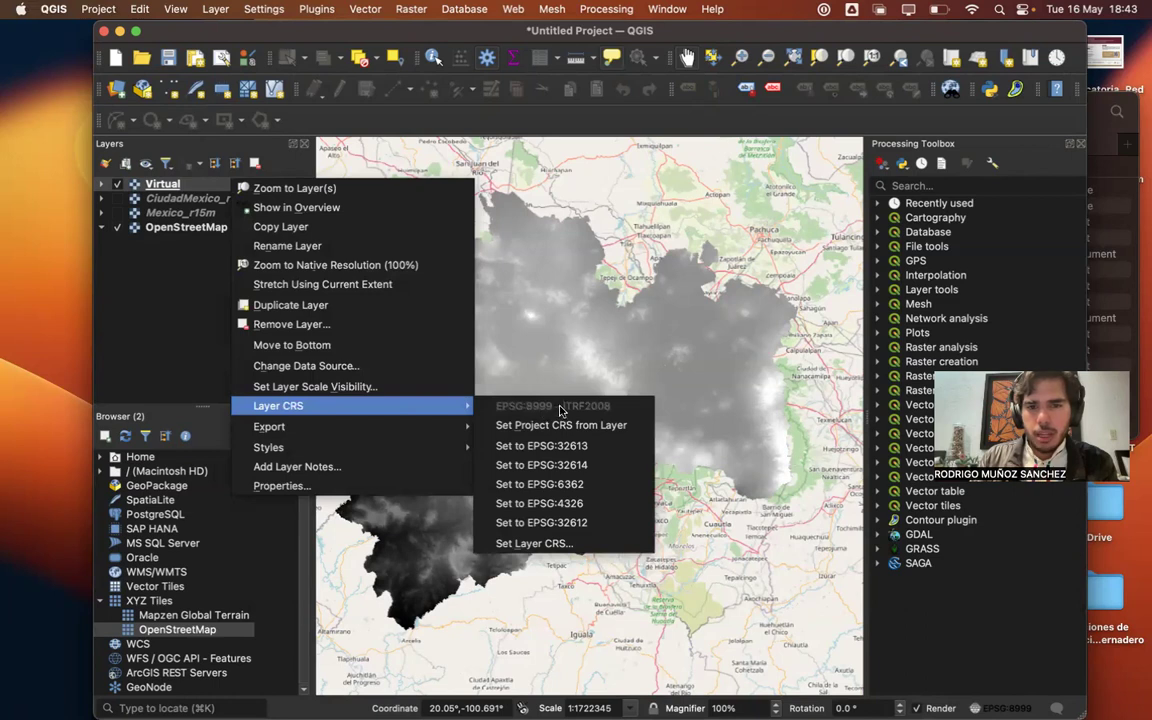
click(535, 543)
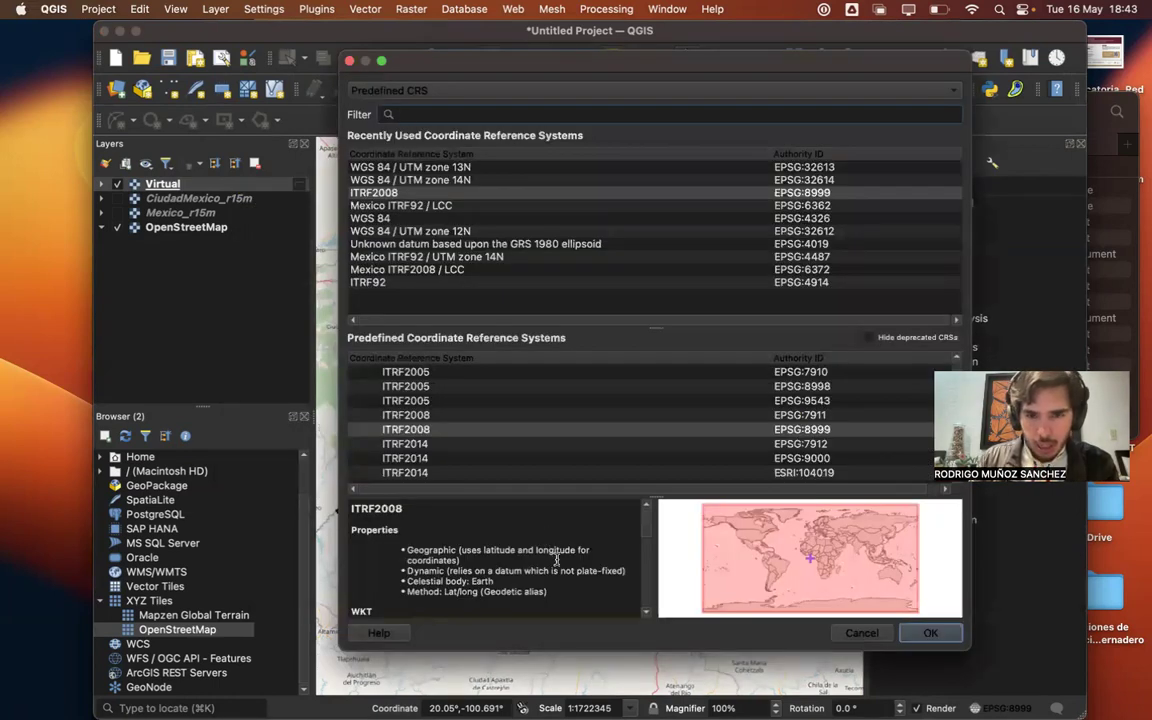
scroll(557, 560, down, 5)
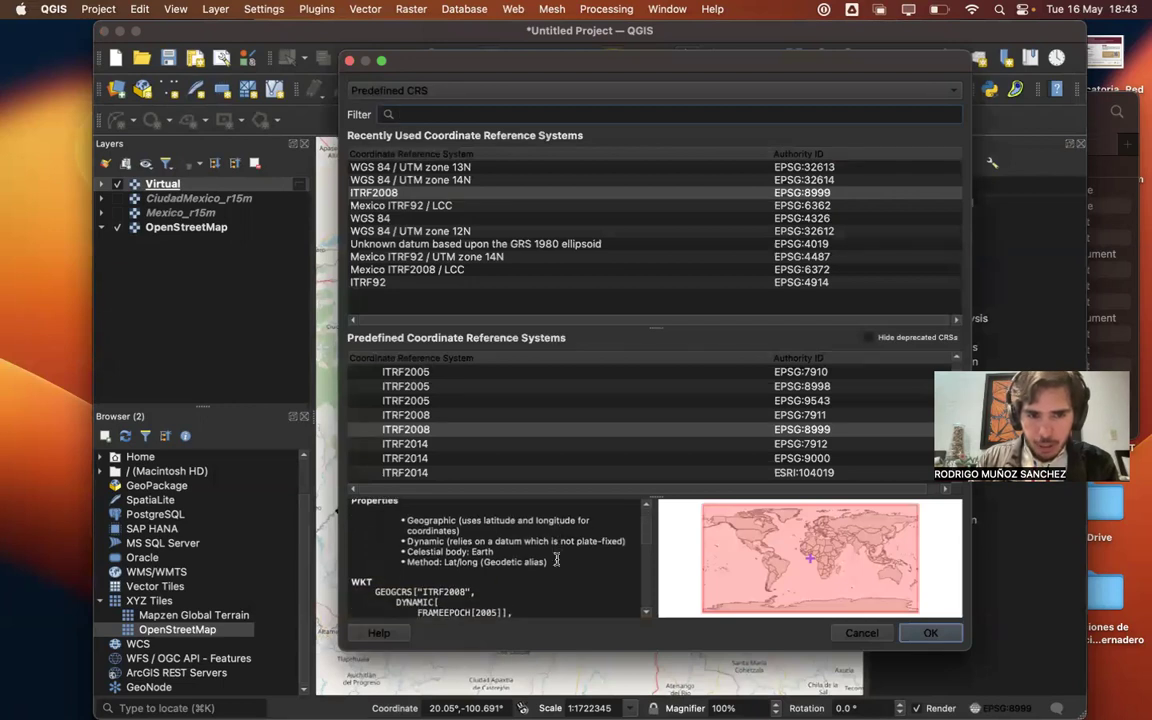
scroll(557, 560, down, 5)
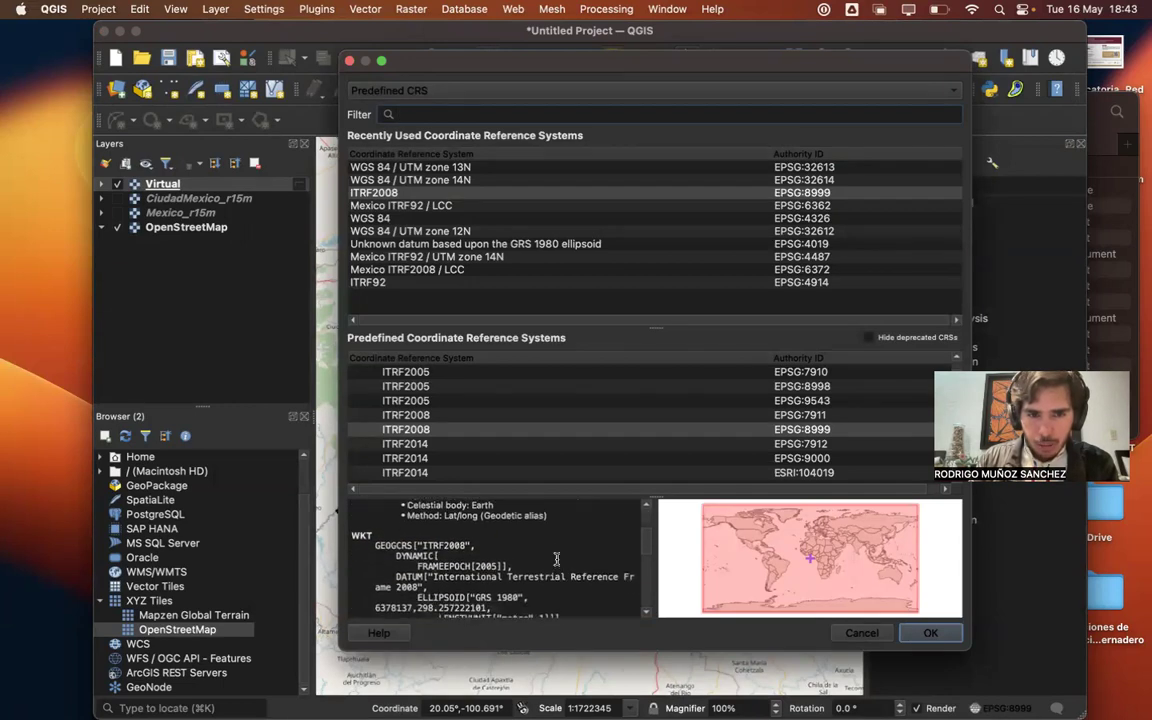
scroll(557, 560, up, 2)
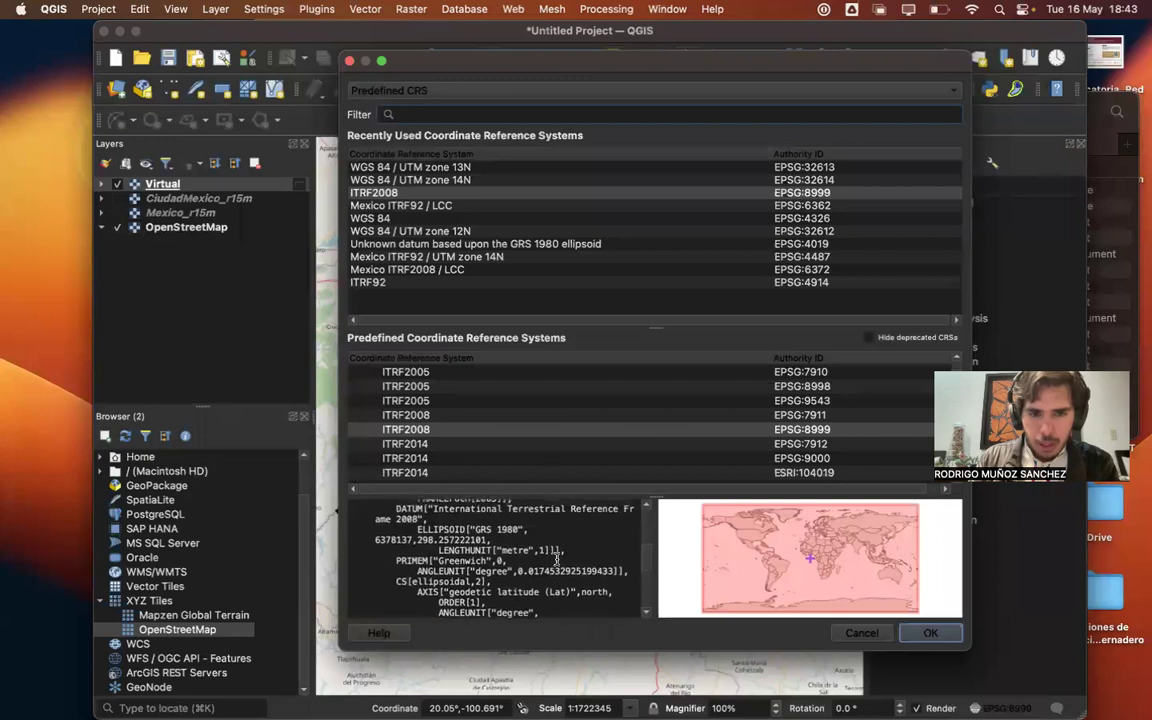
scroll(557, 560, down, 5)
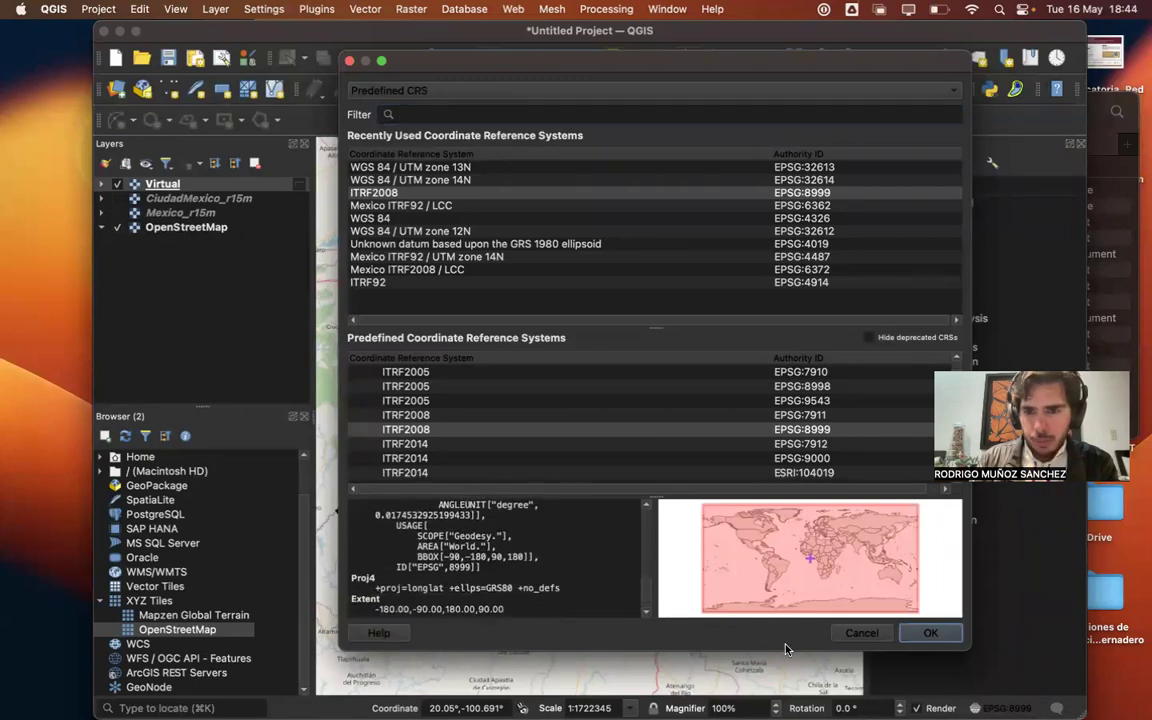
click(858, 634)
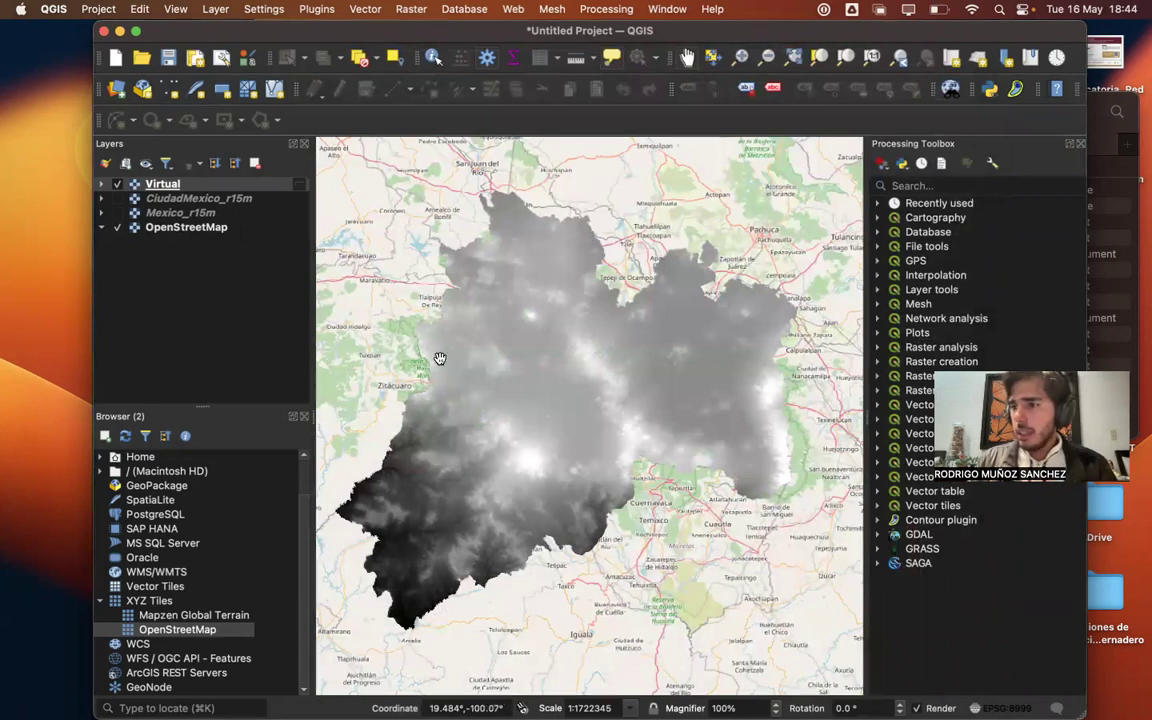
right_click(184, 185)
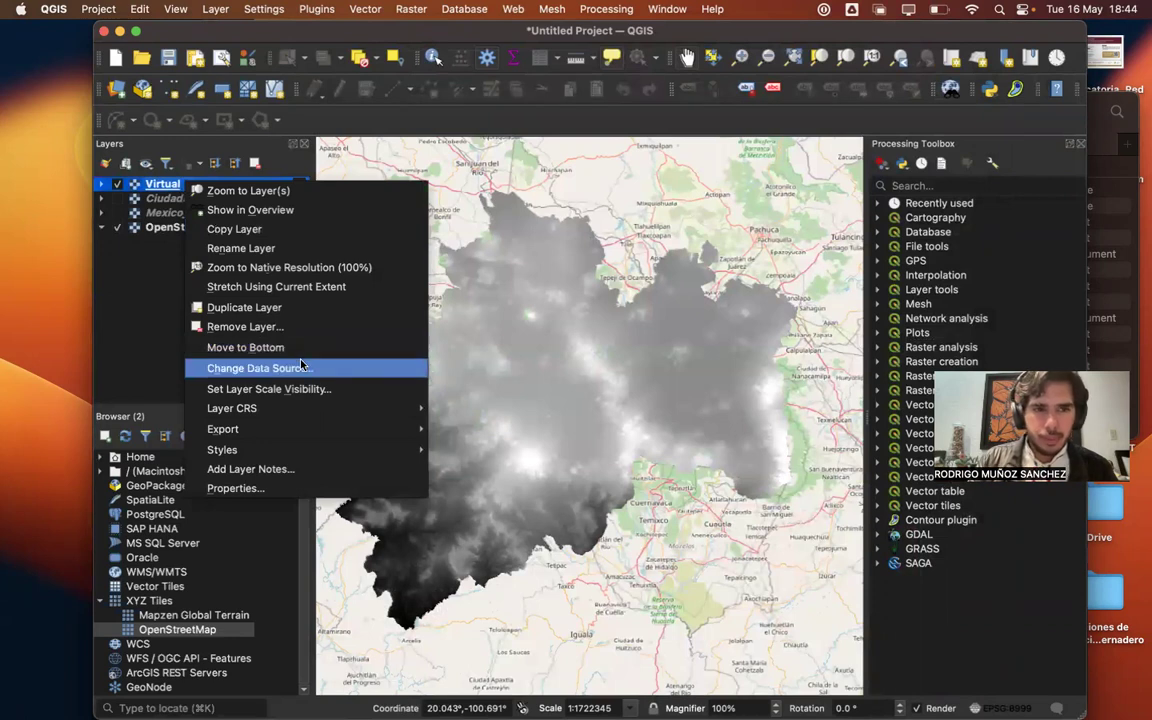
mouse_move(301, 429)
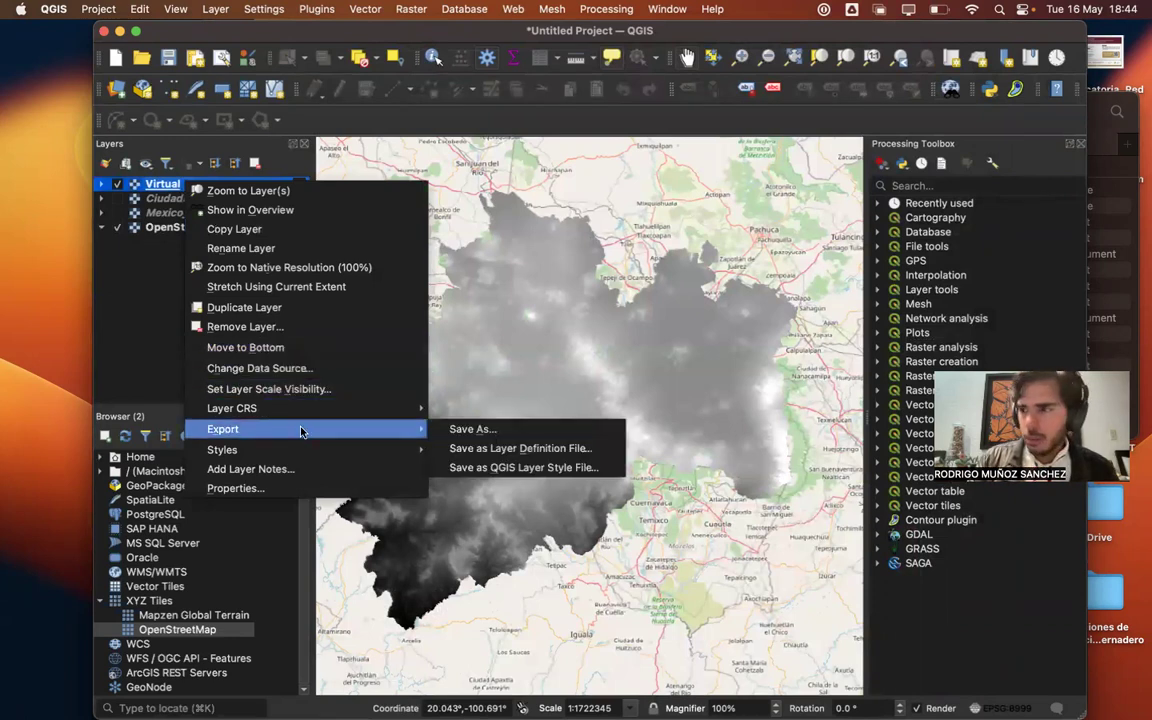
click(472, 429)
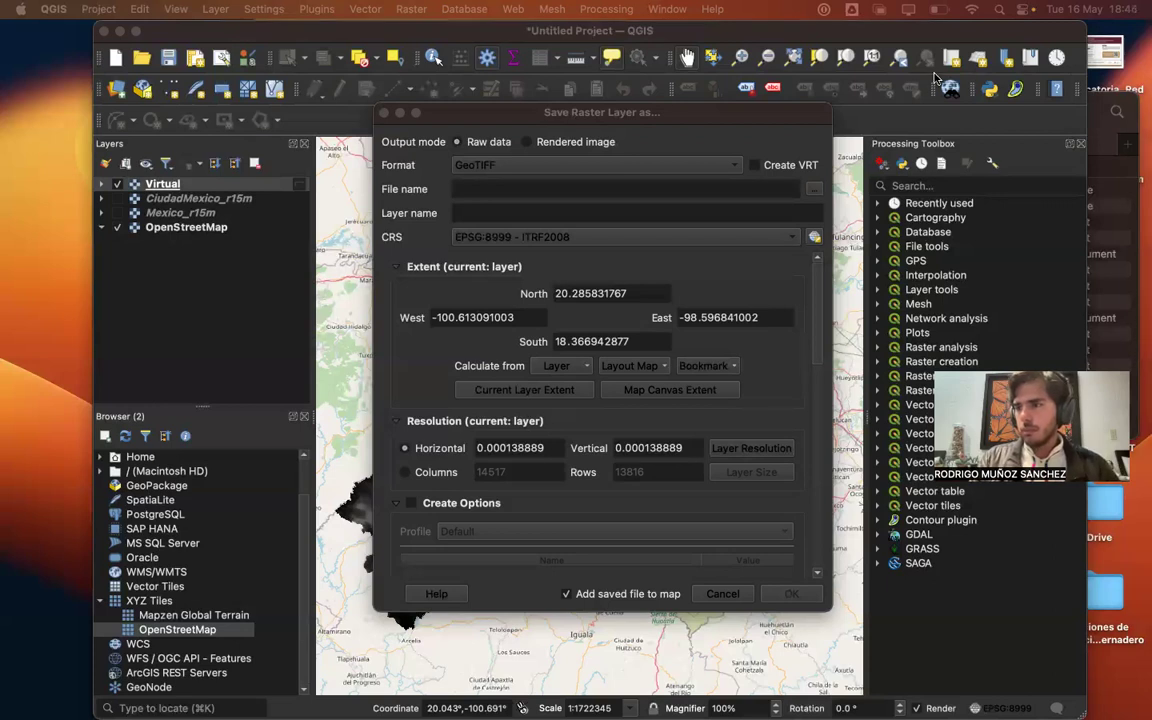
click(561, 116)
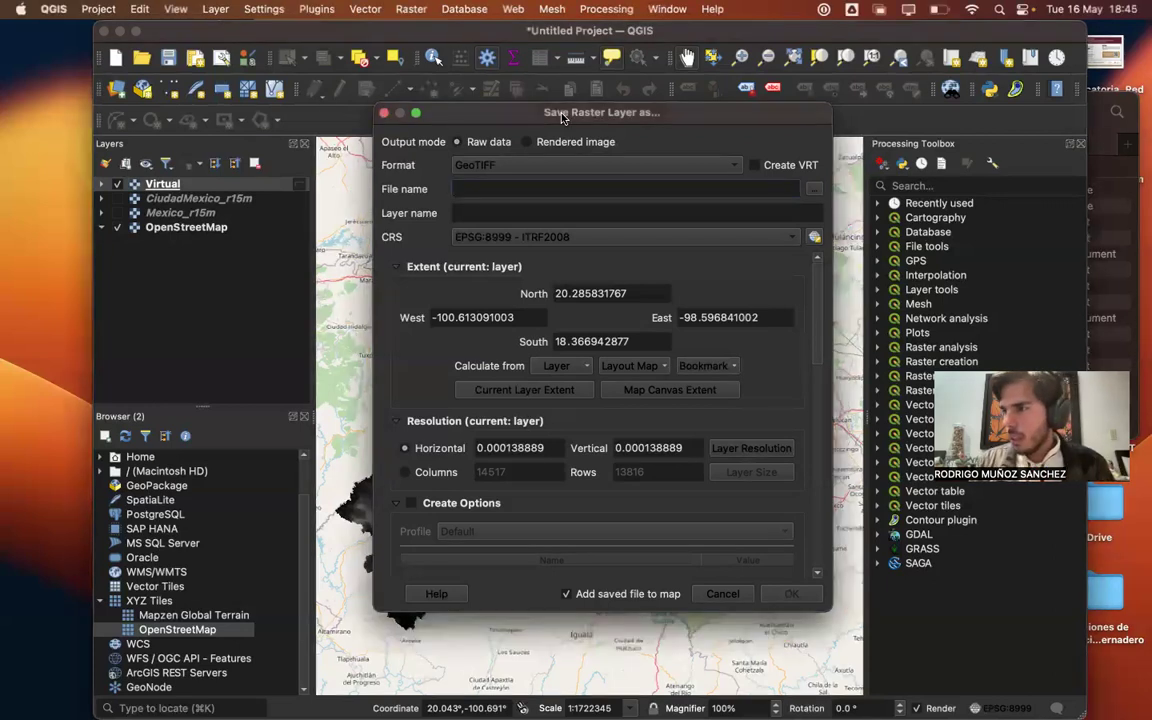
click(506, 190)
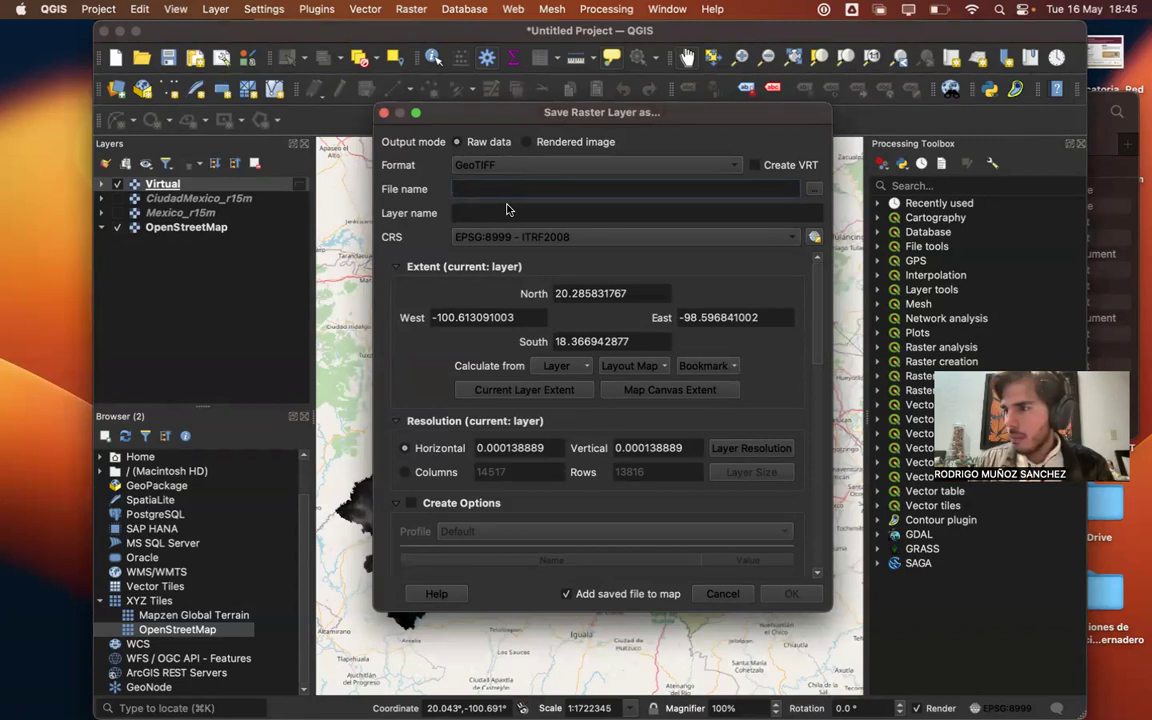
click(733, 594)
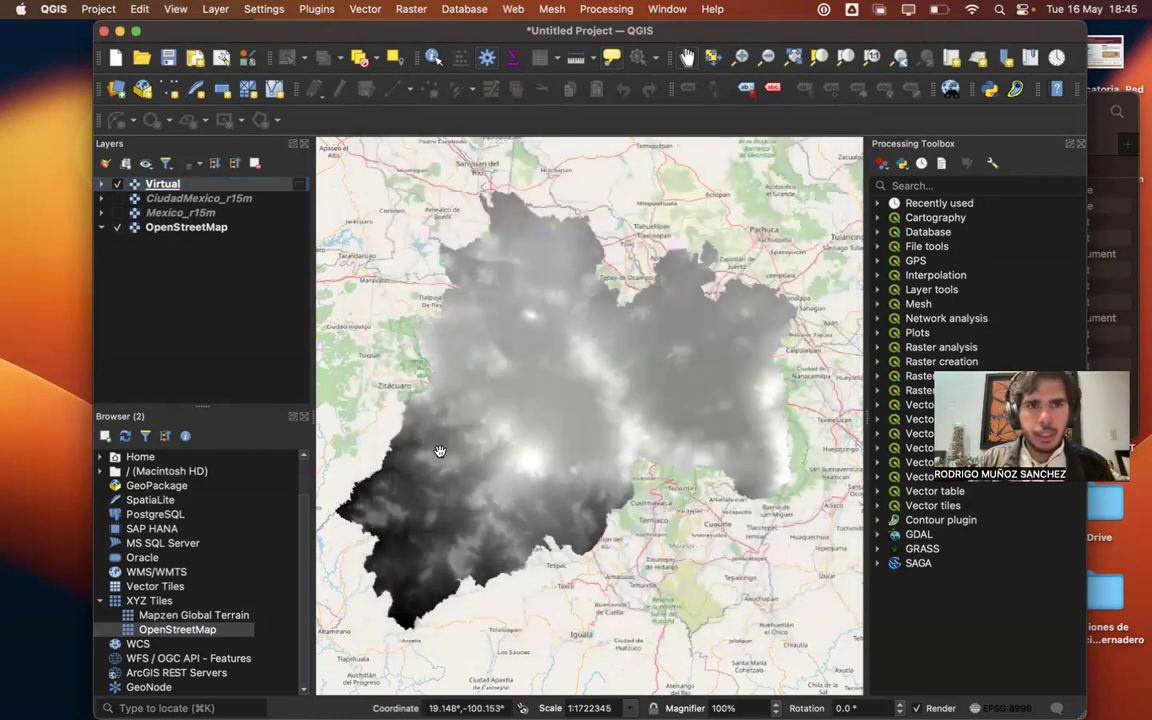
click(218, 8)
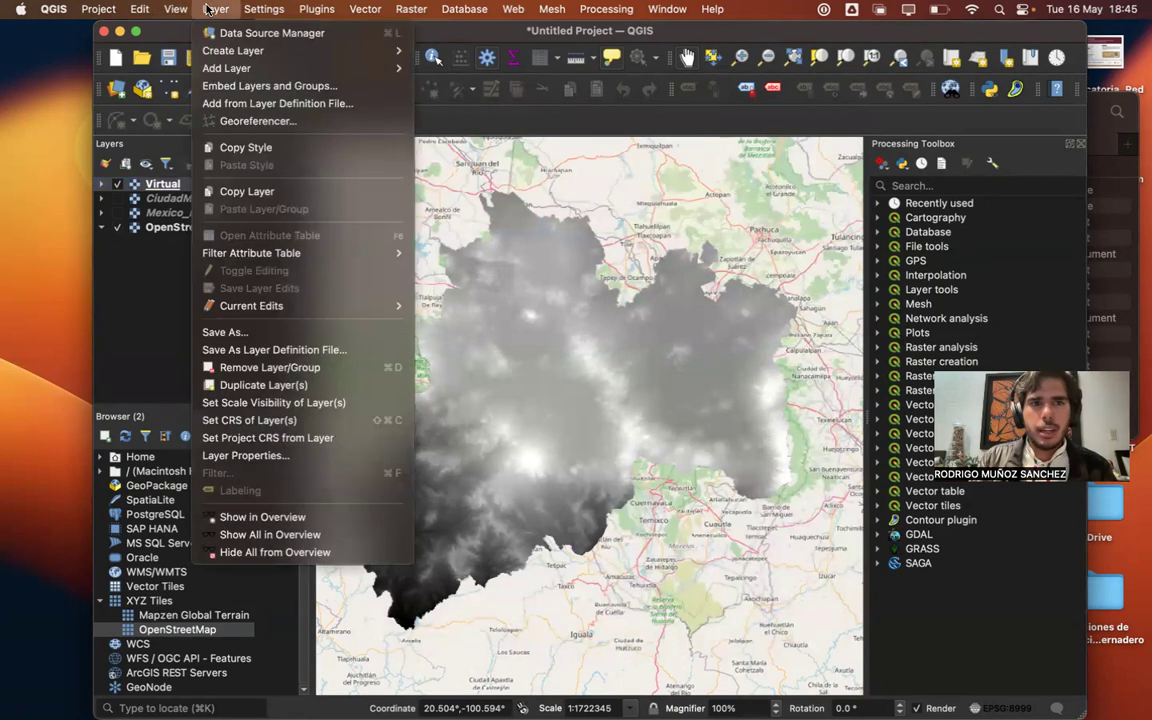
mouse_move(255, 68)
click(478, 68)
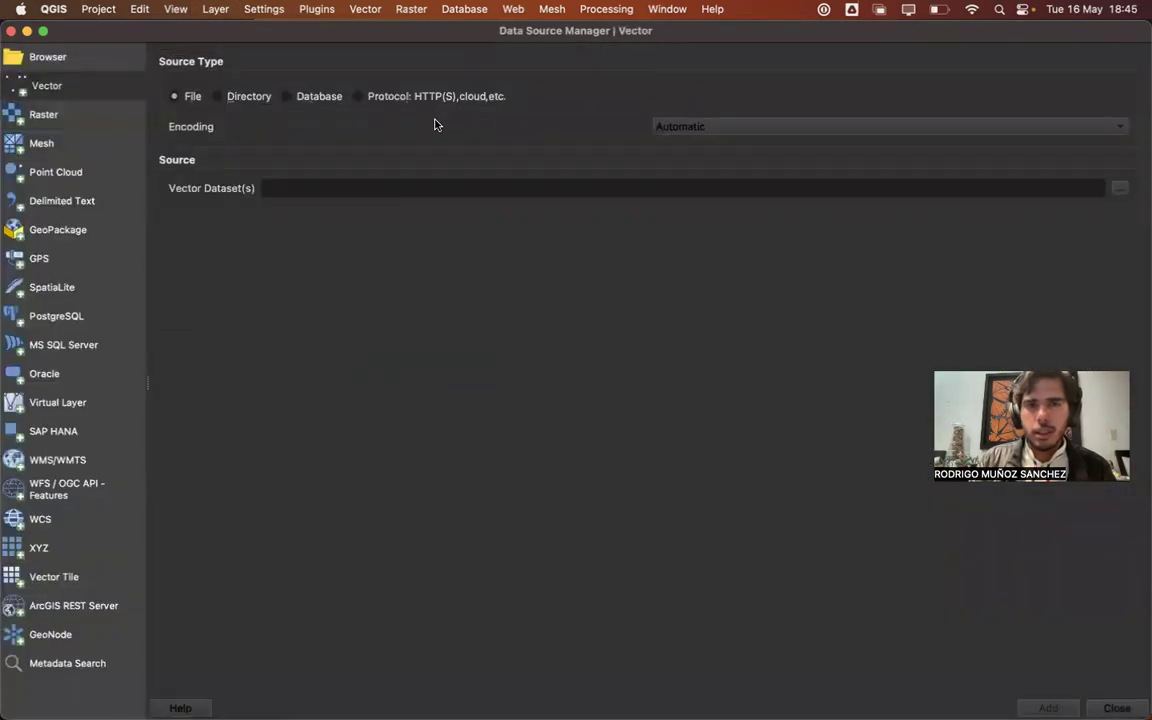
click(11, 30)
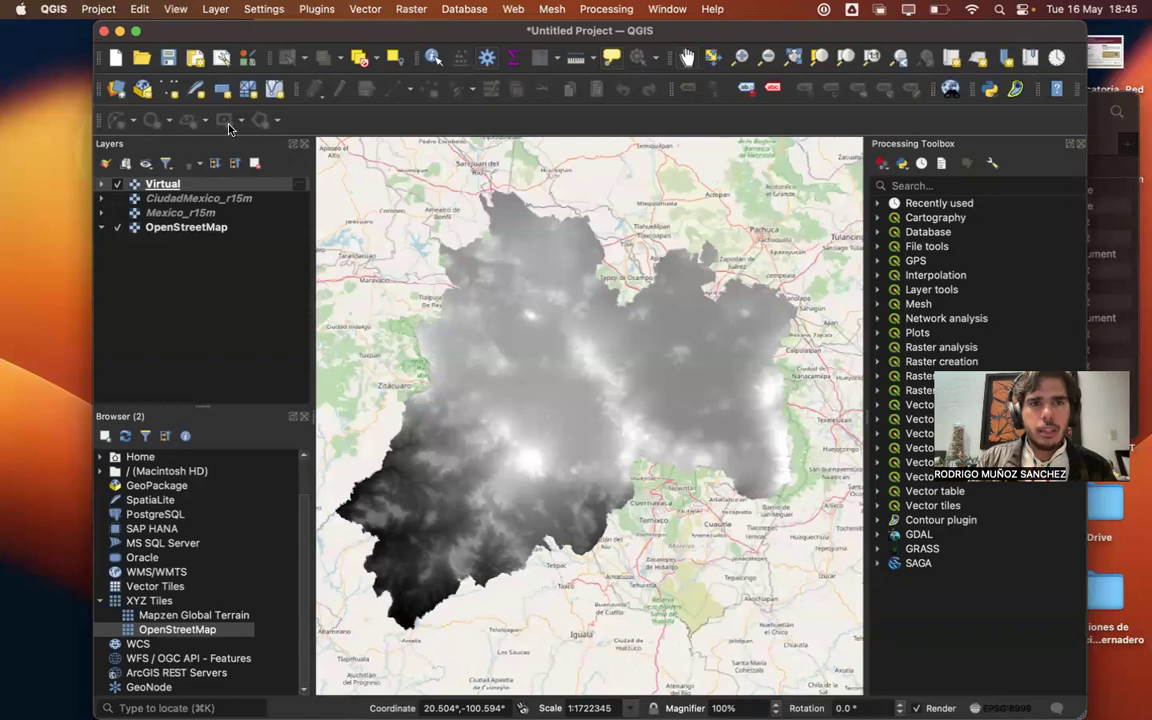
click(402, 9)
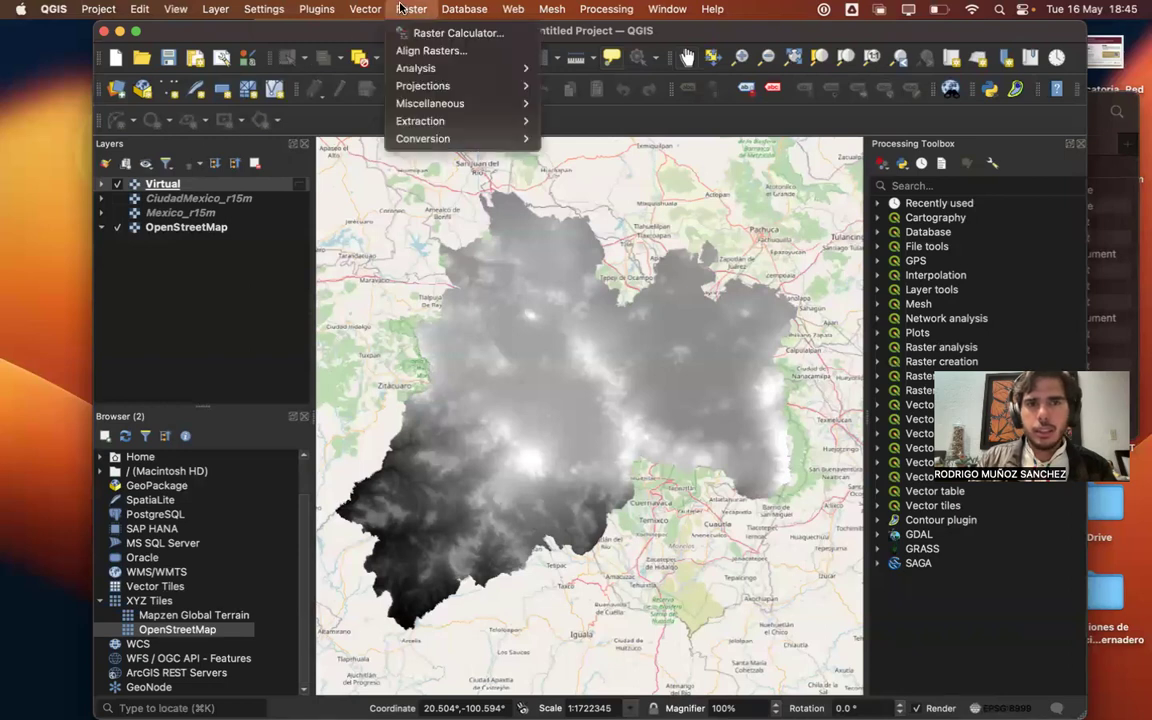
mouse_move(473, 104)
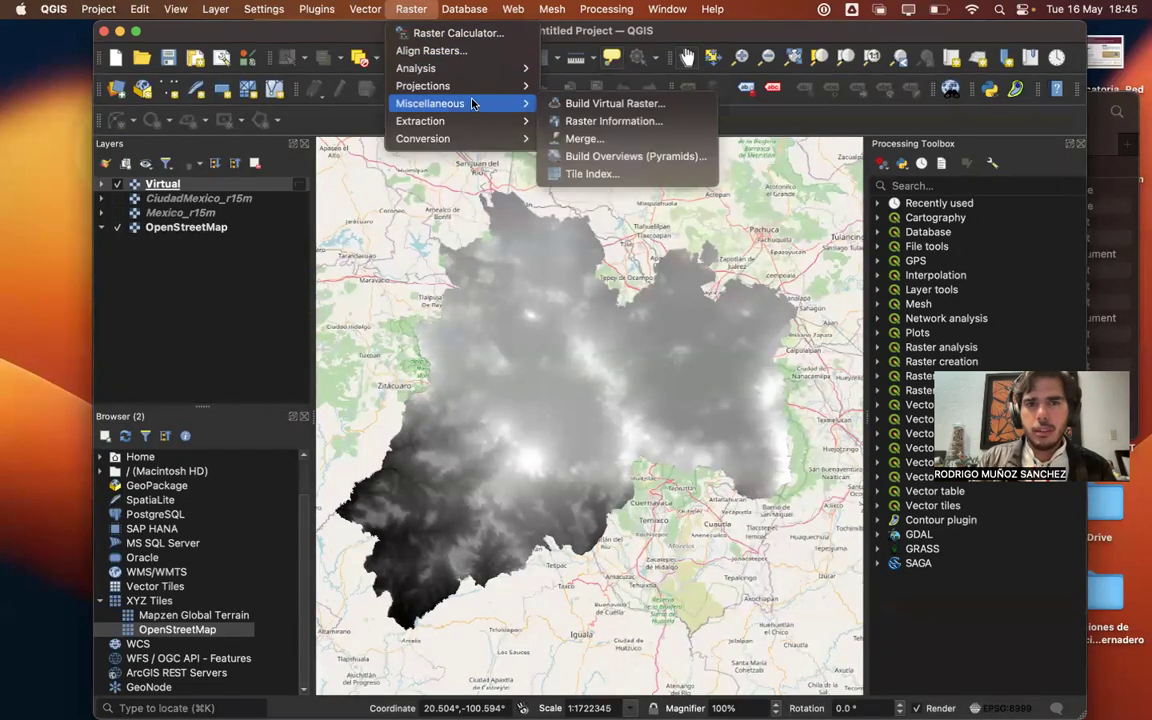
click(582, 104)
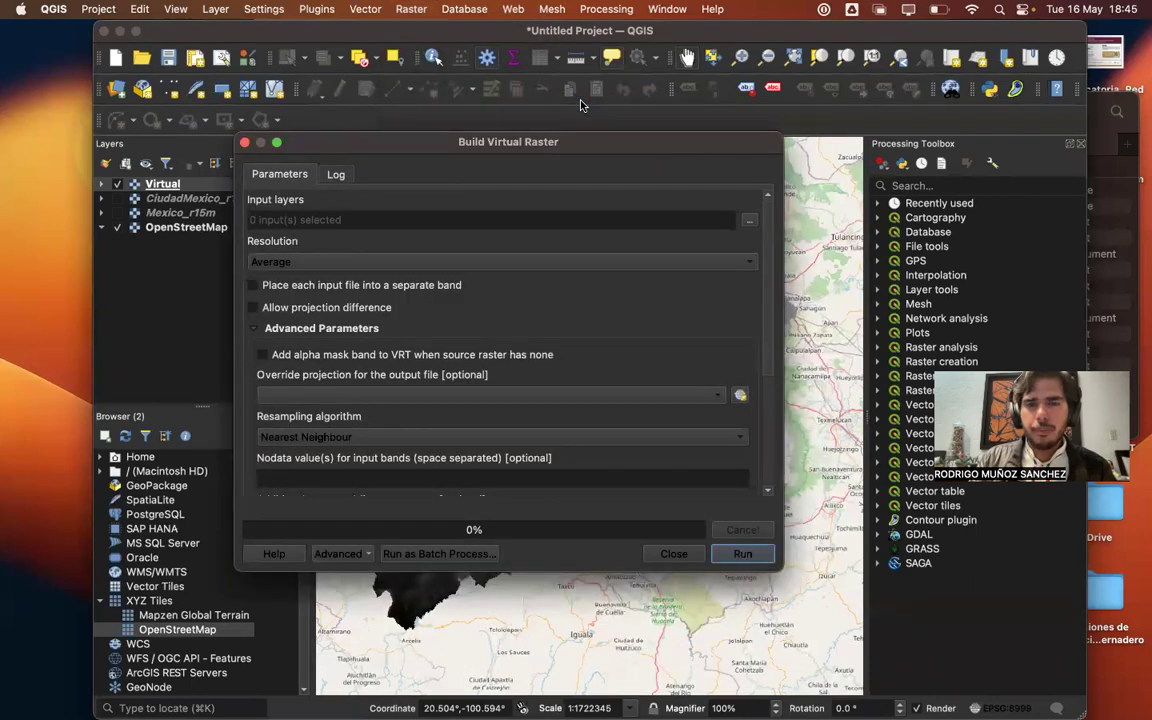
click(749, 219)
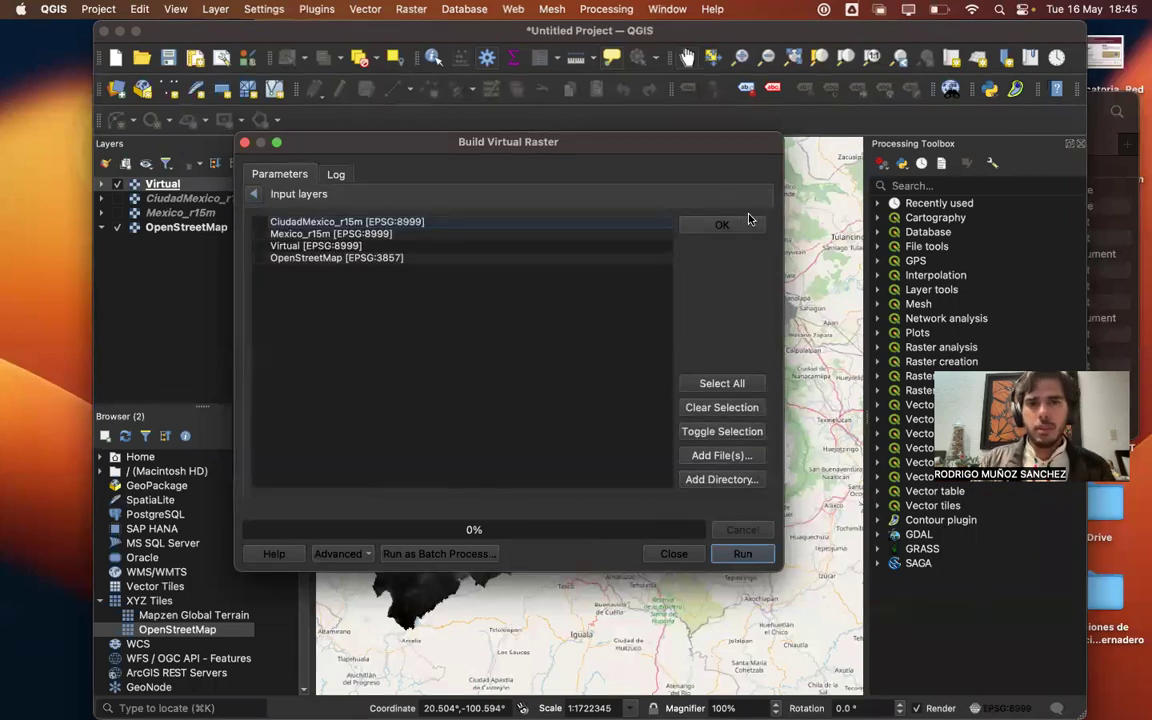
click(259, 222)
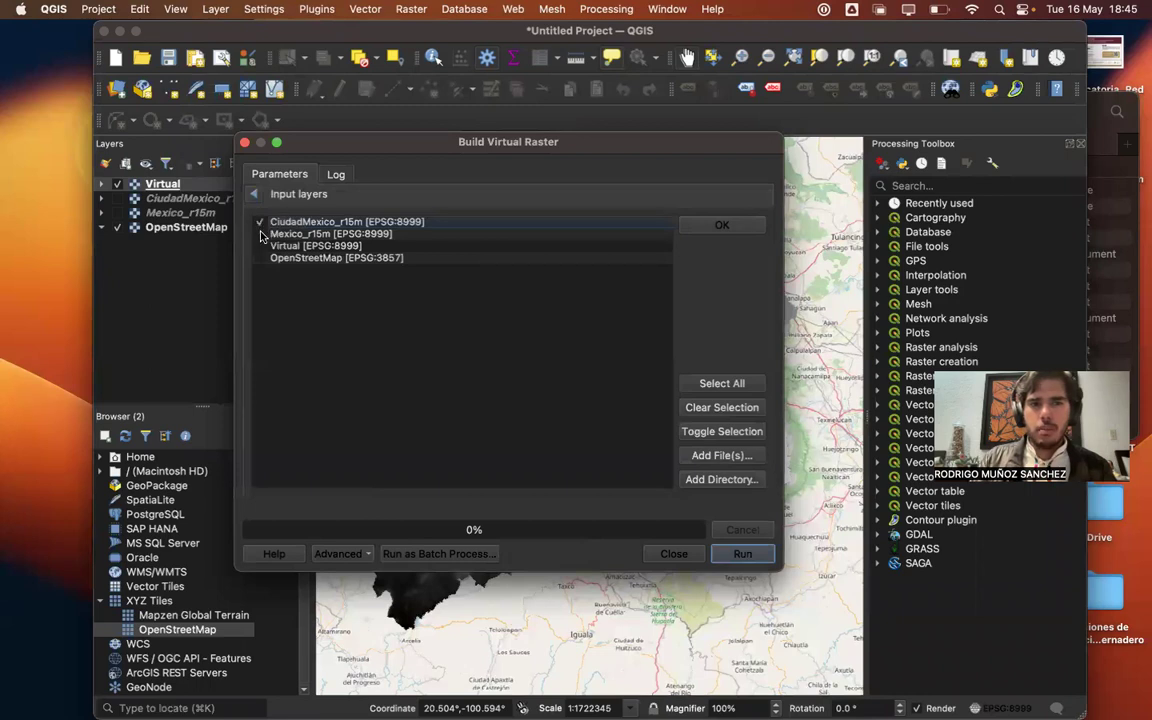
click(260, 234)
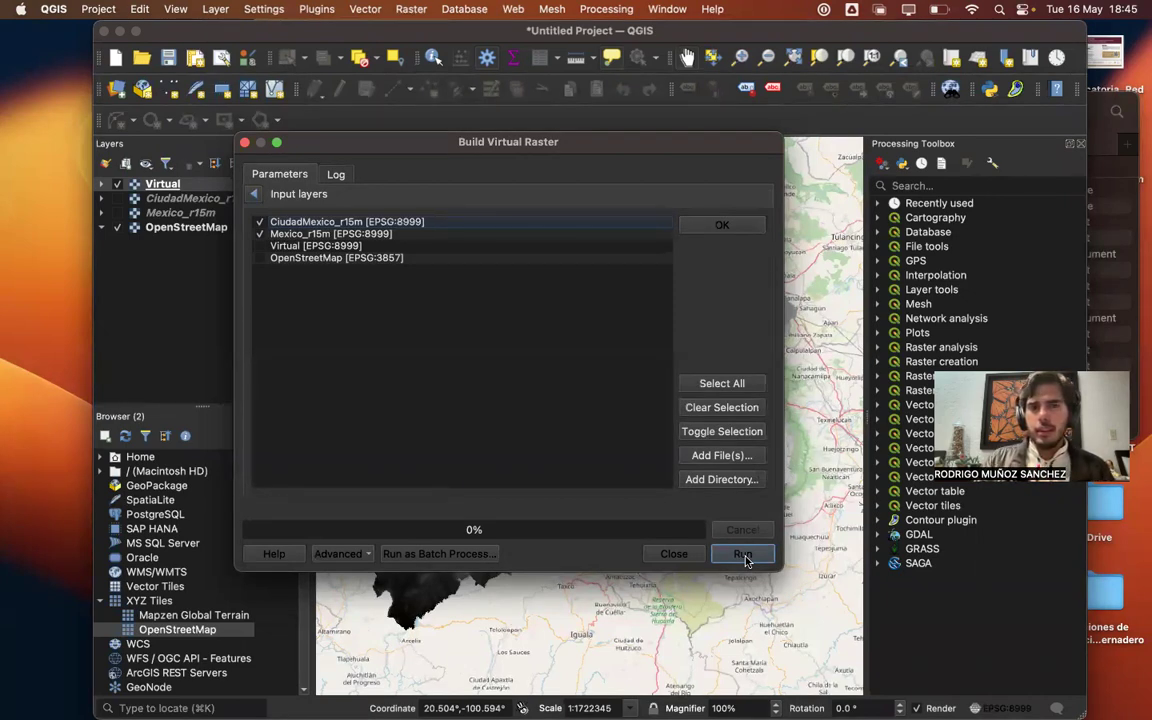
click(672, 554)
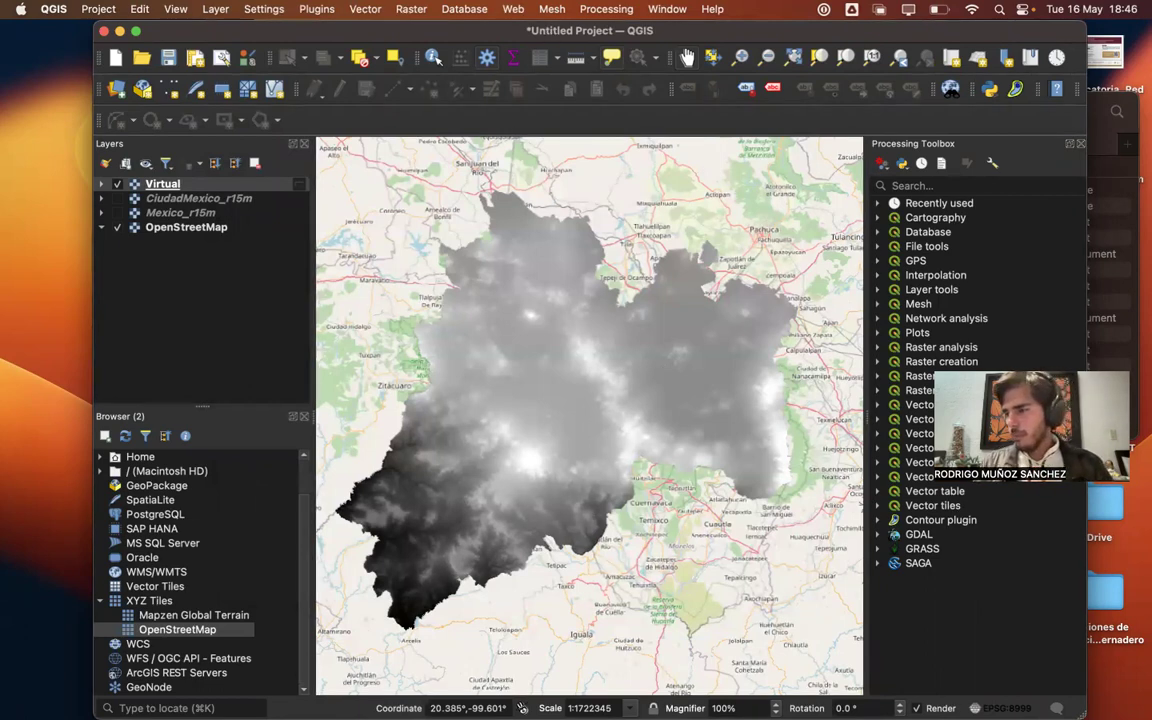
- Add the shapefiles RH12Ai_subc.shp, RH12Ai_hl.shp and RH12Ai_dr.shp from the Clase 13 folder to the project as vector layers
drag(408, 250, 494, 281)
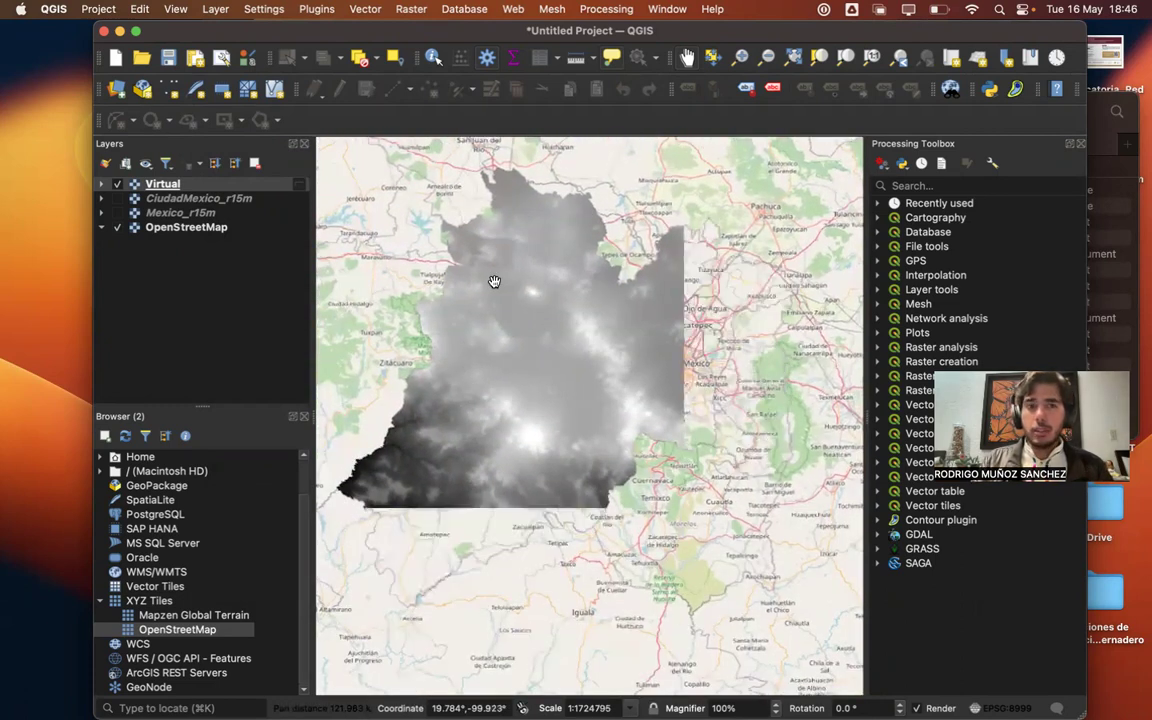
click(303, 9)
mouse_move(358, 8)
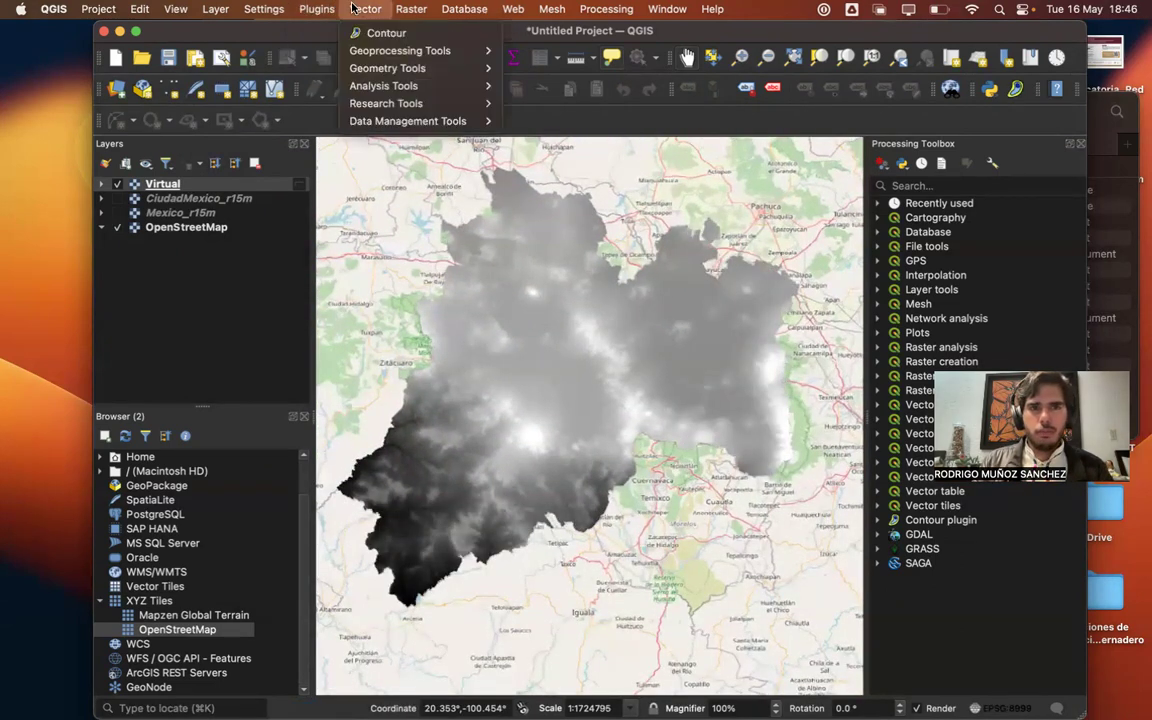
mouse_move(215, 9)
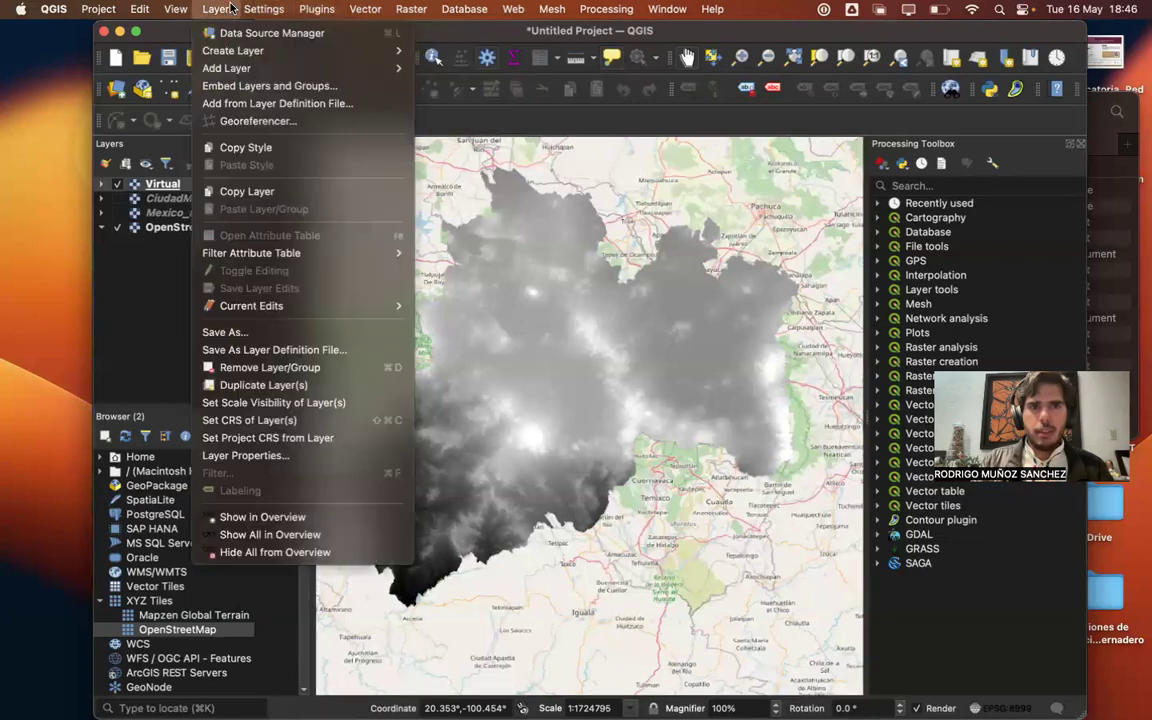
mouse_move(235, 71)
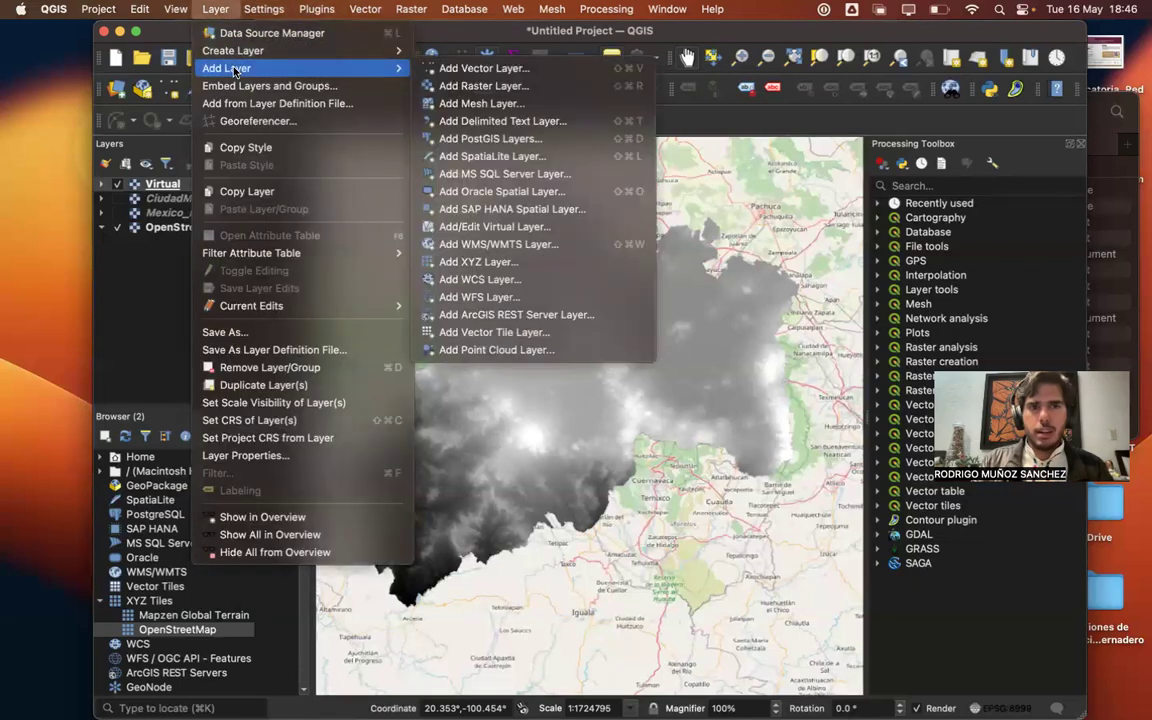
click(459, 67)
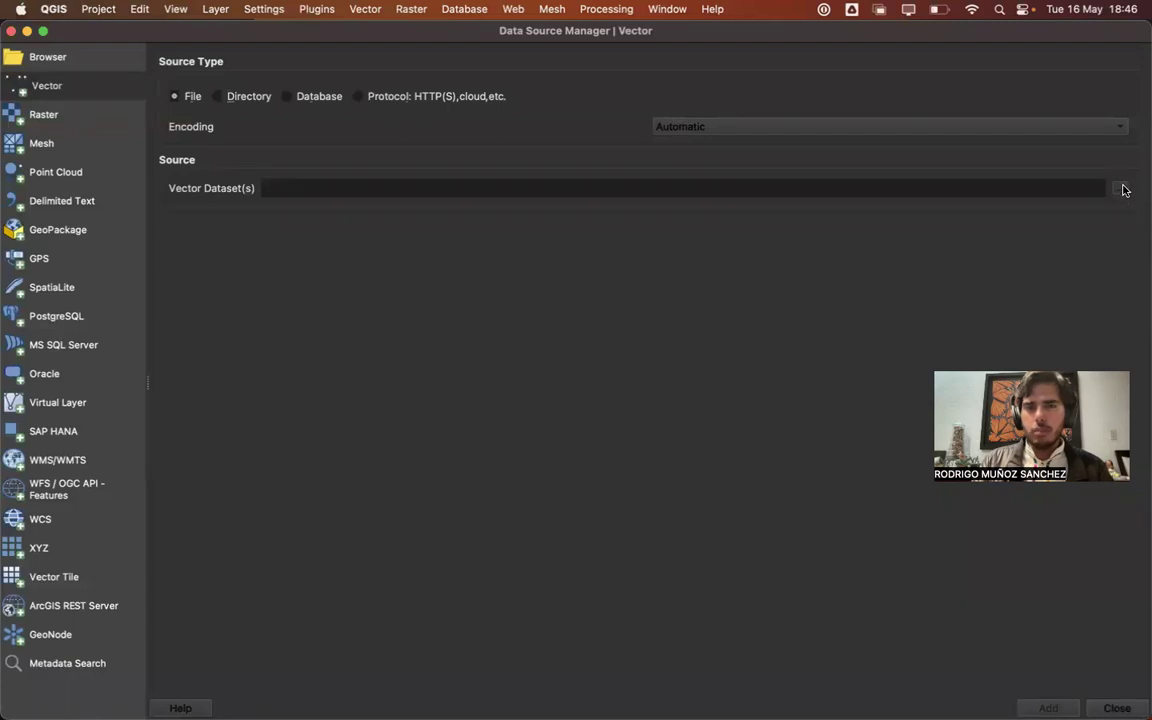
click(1121, 189)
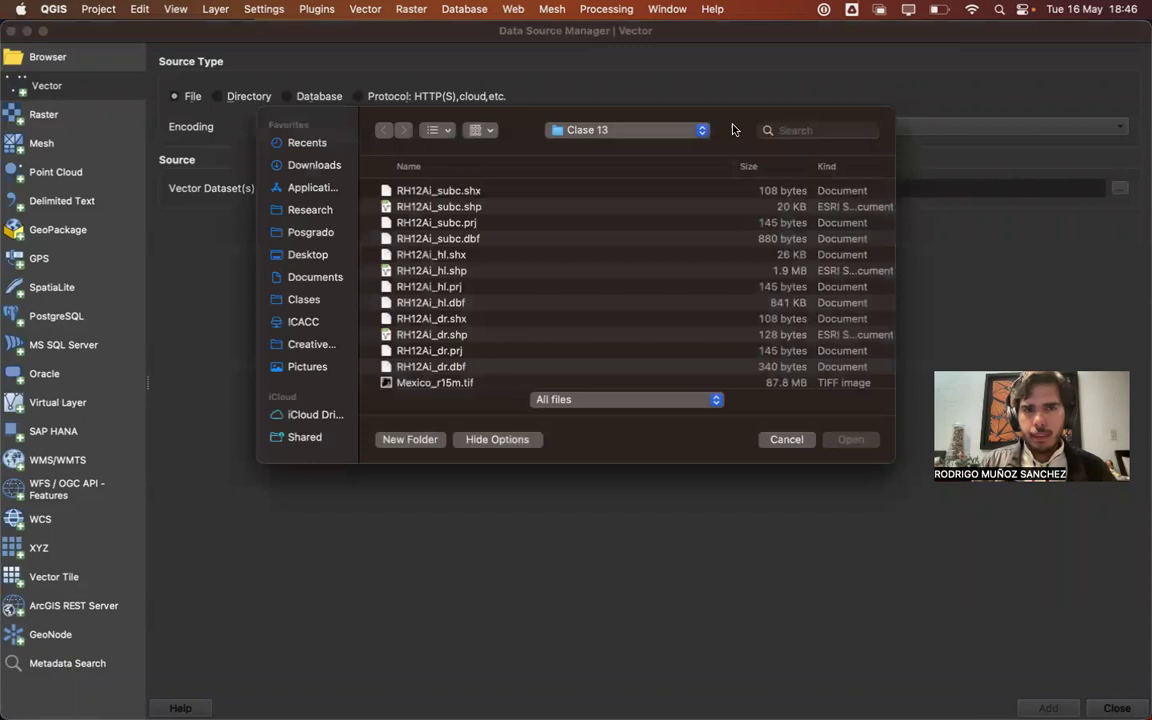
click(463, 209)
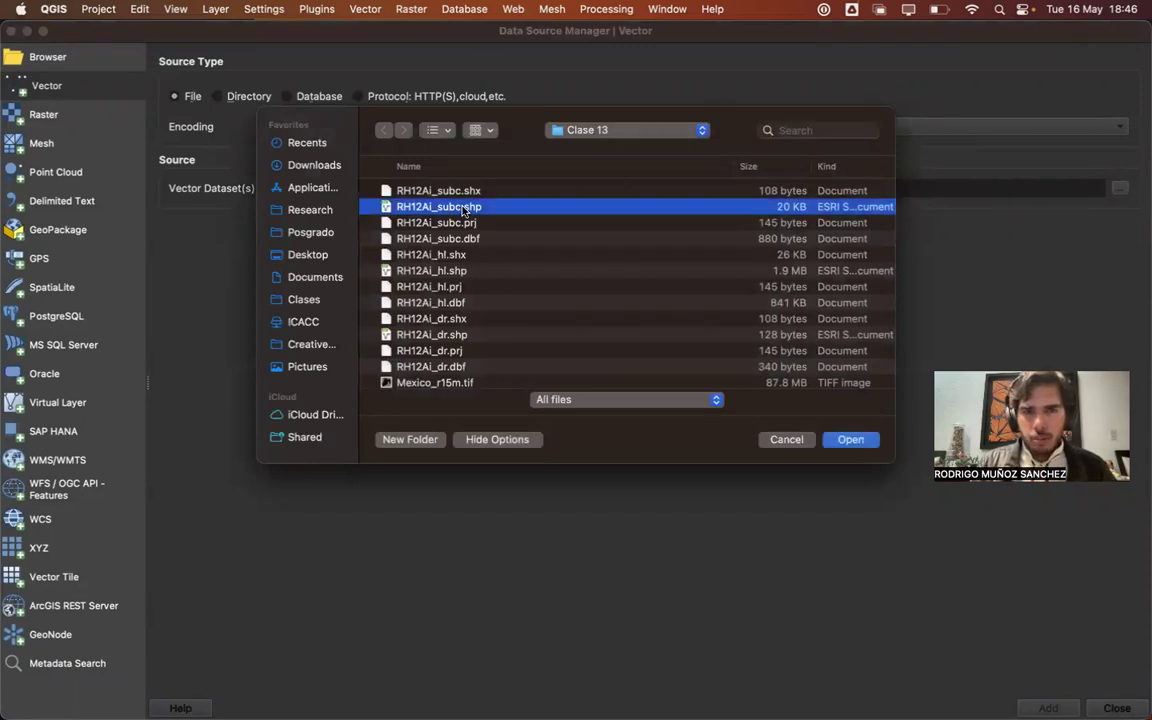
super+click(458, 270)
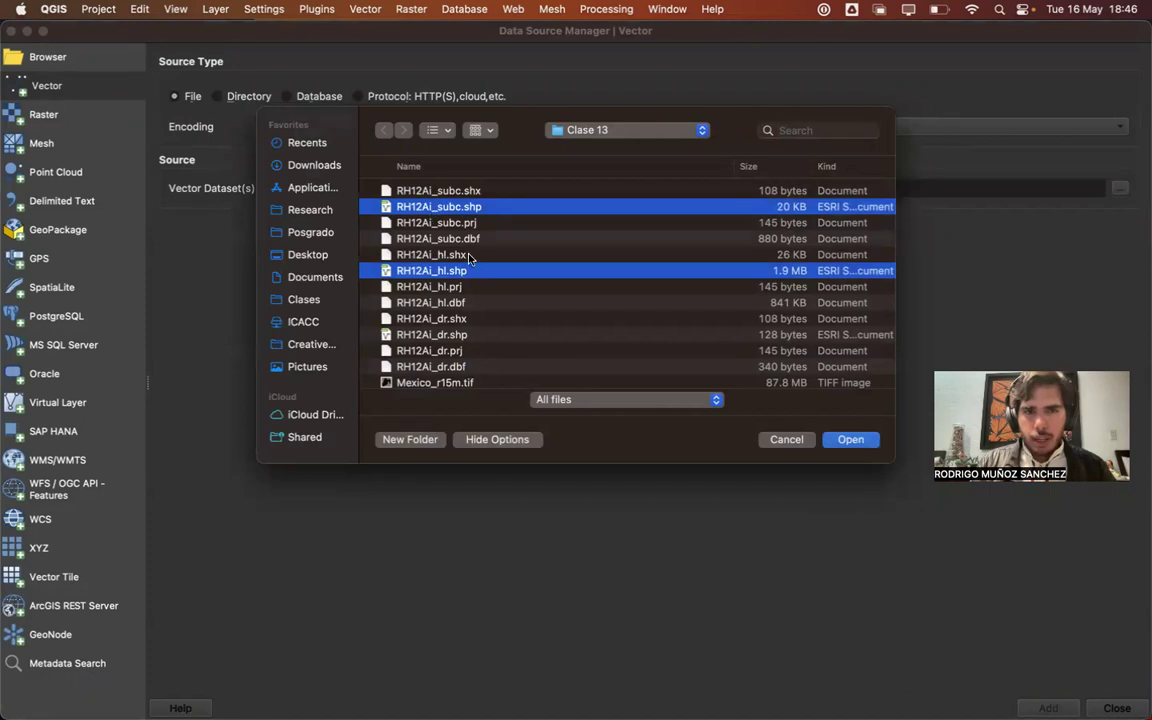
super+click(468, 335)
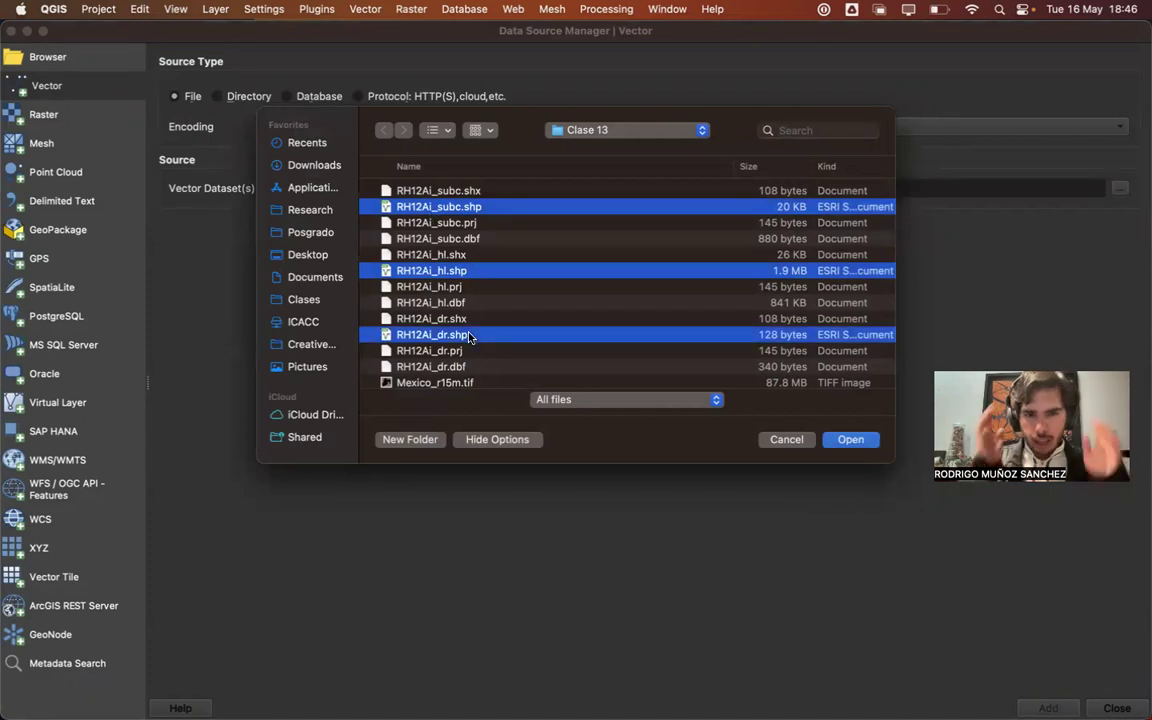
scroll(468, 338, down, 1)
scroll(468, 335, down, 2)
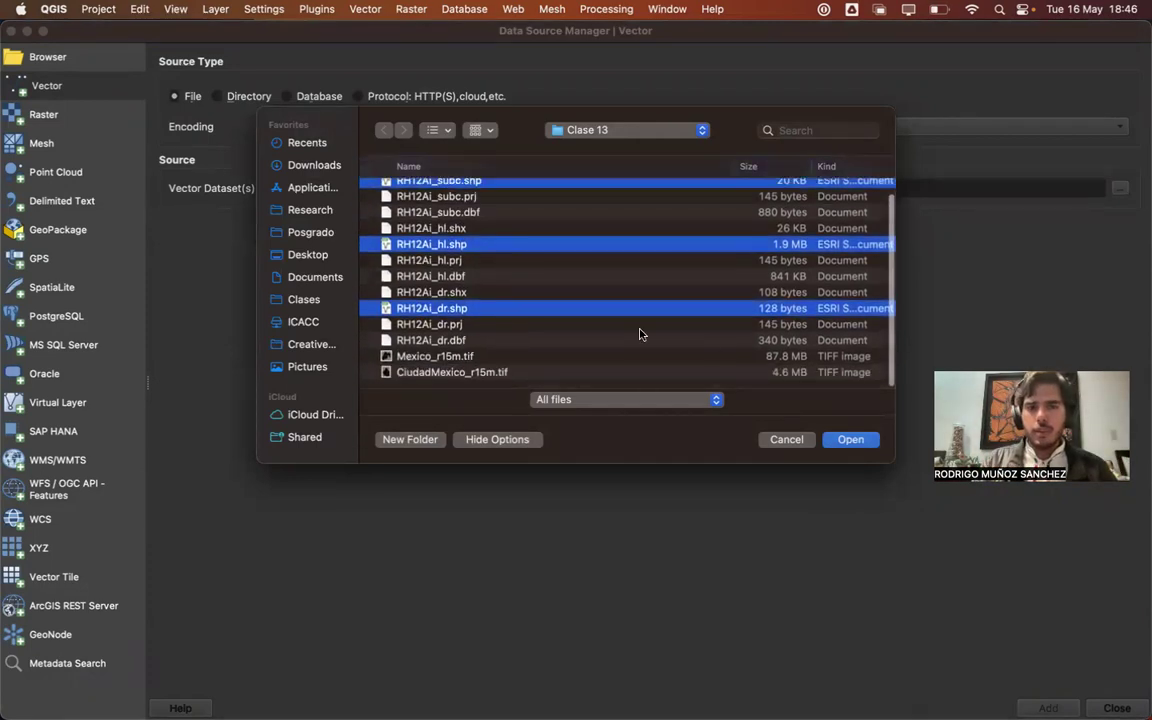
click(849, 439)
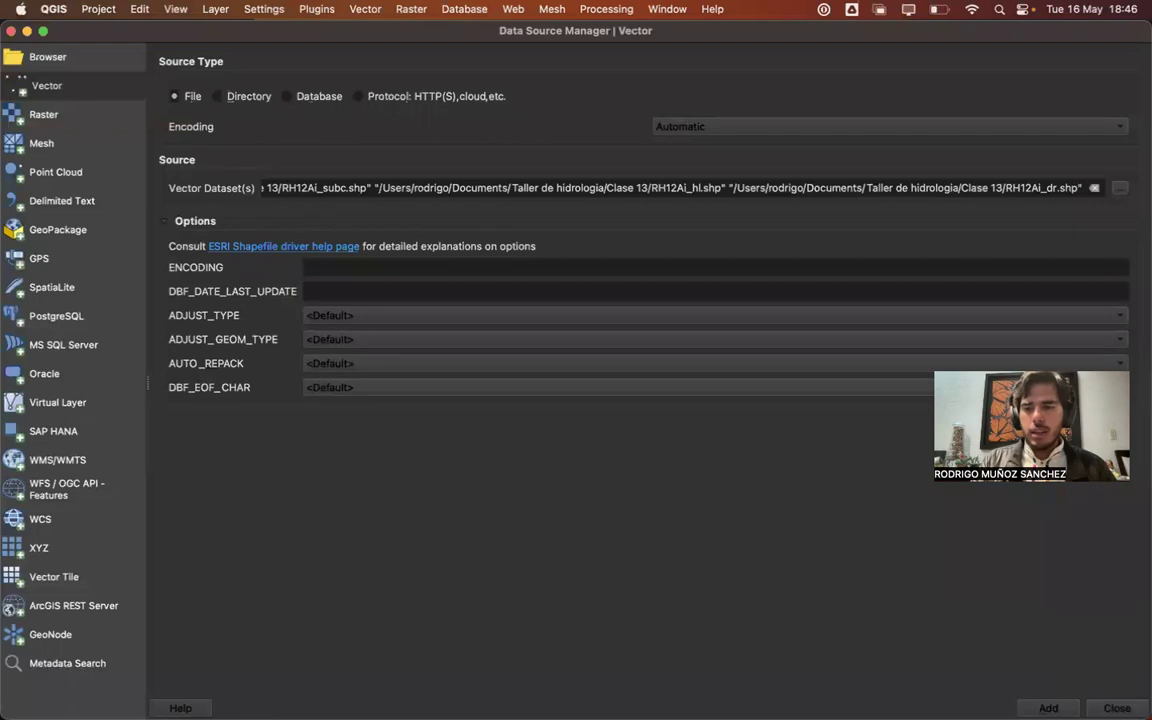
click(1048, 708)
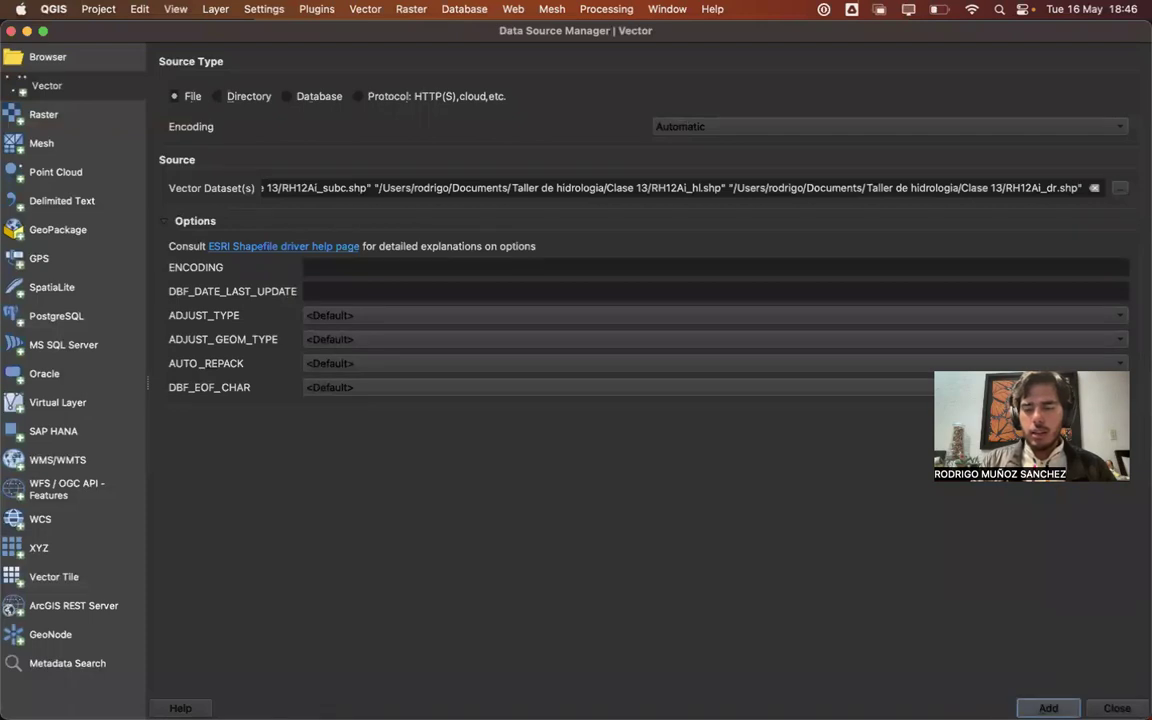
click(1117, 708)
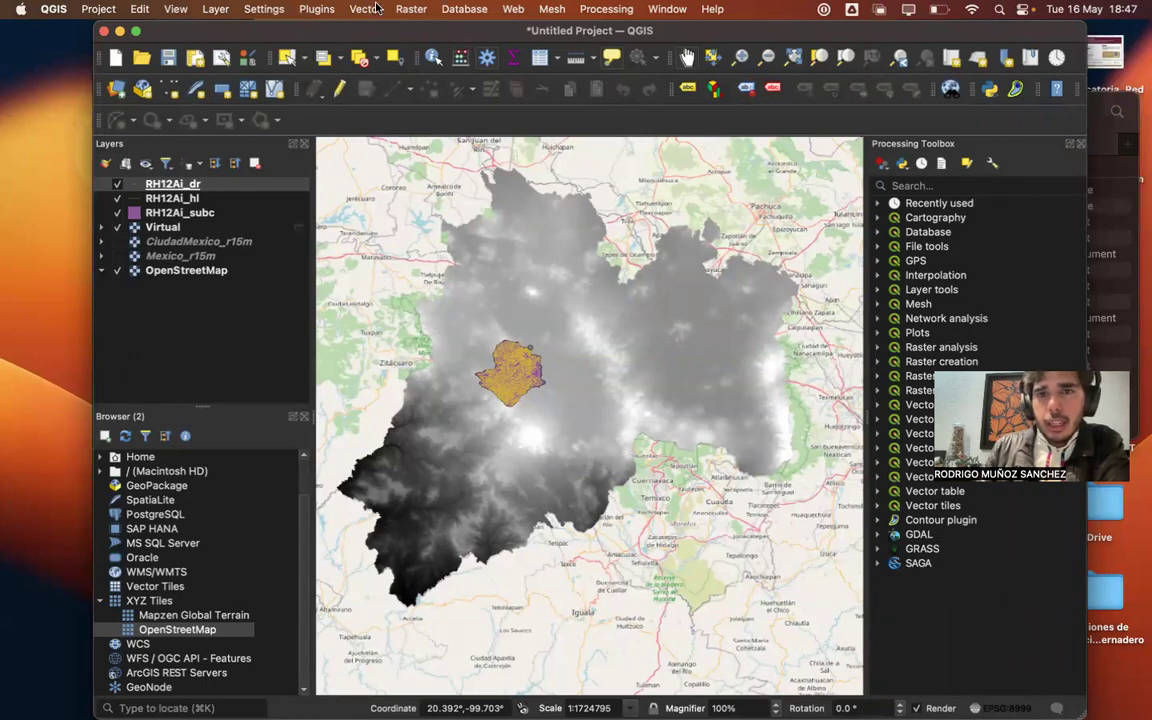
- Hide the RH12Ai_dr and RH12Ai_hl layers while keeping the RH12Ai_subc subbasin polygon displayed over the Virtual raster
click(741, 58)
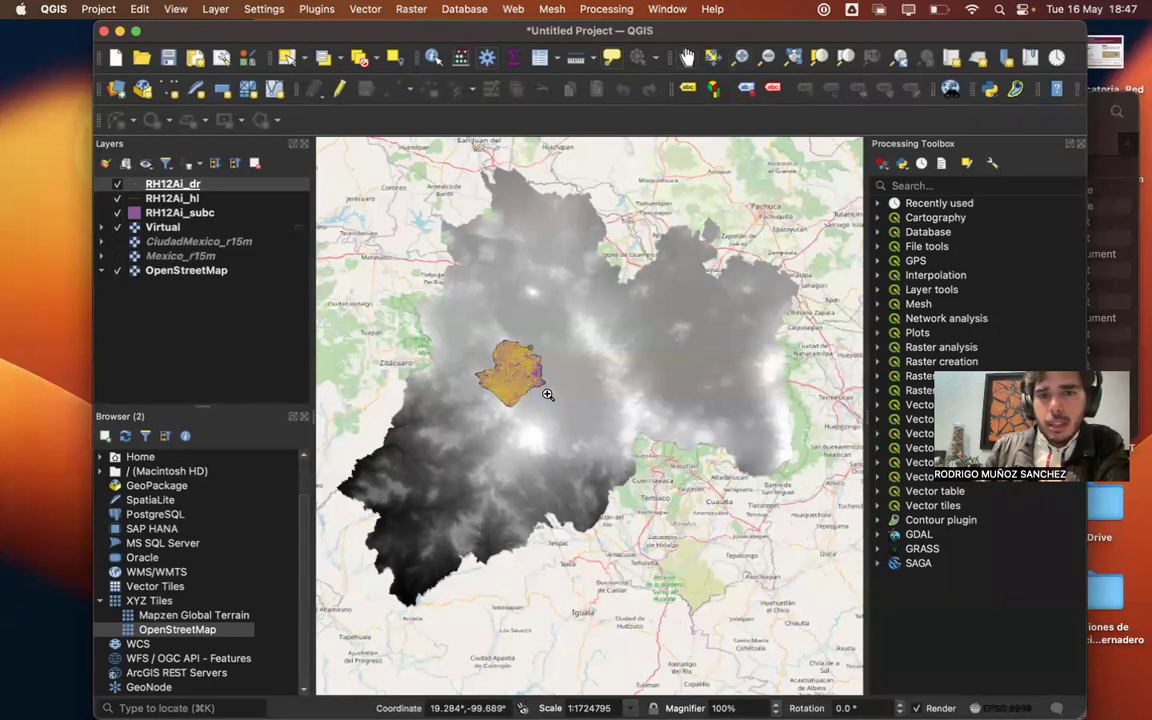
click(530, 387)
click(575, 410)
click(582, 428)
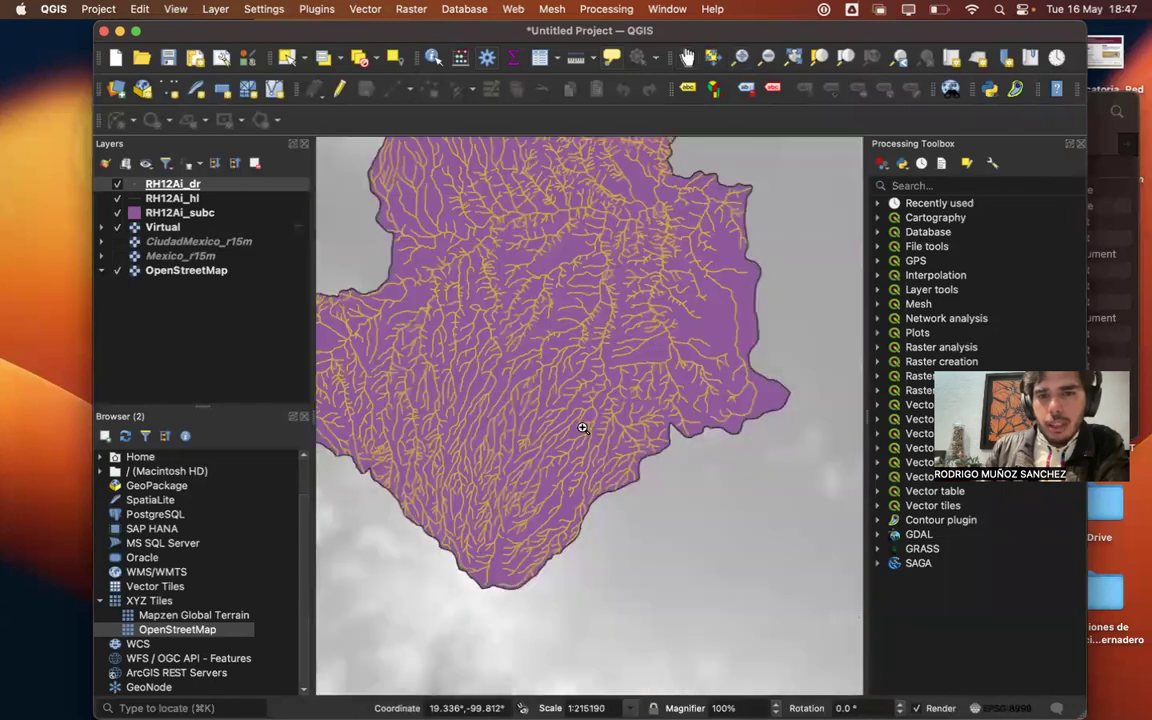
click(687, 57)
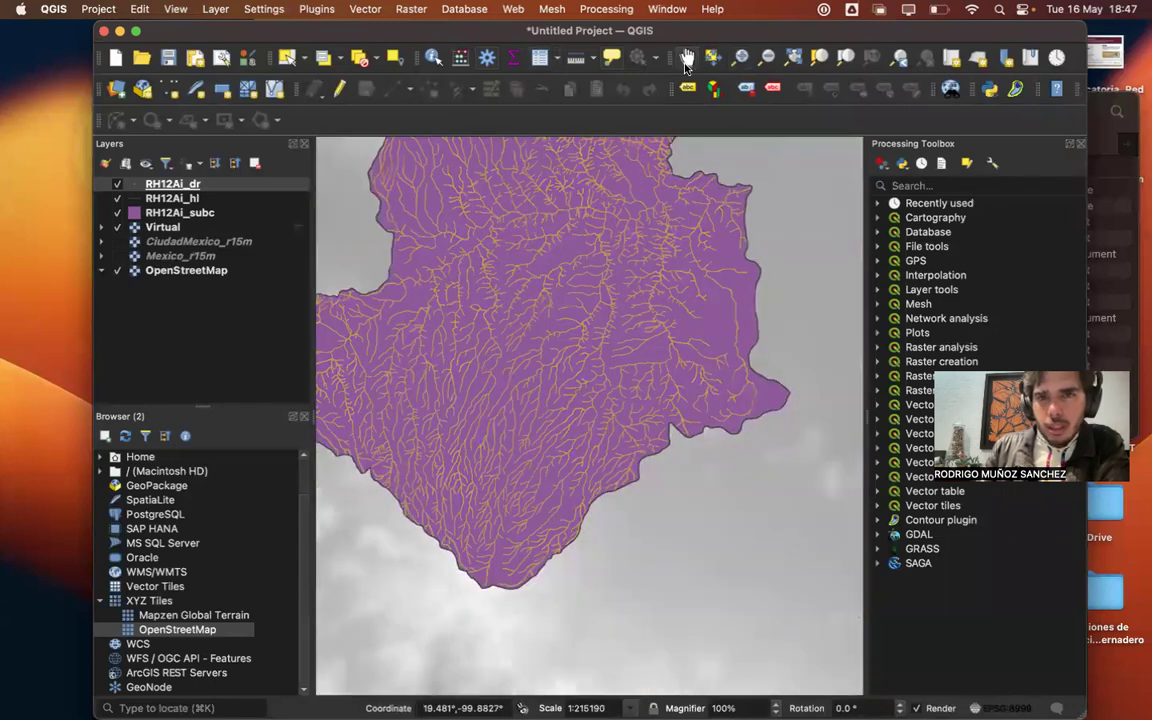
drag(549, 257, 590, 380)
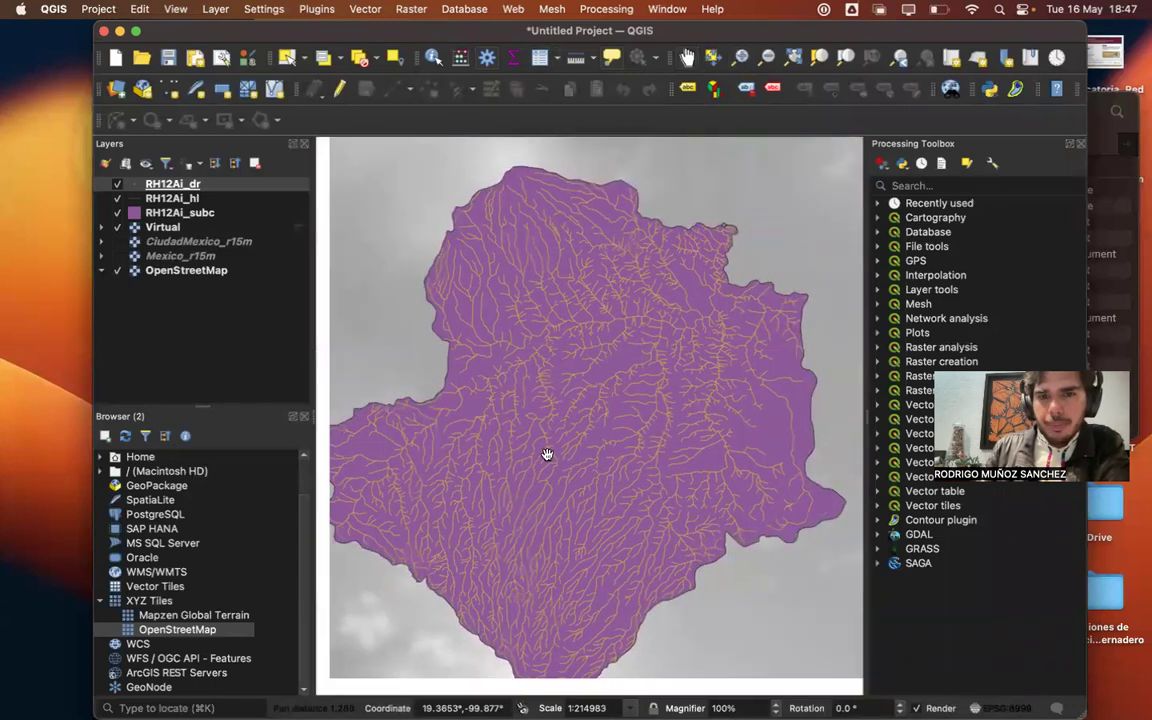
drag(545, 455, 571, 447)
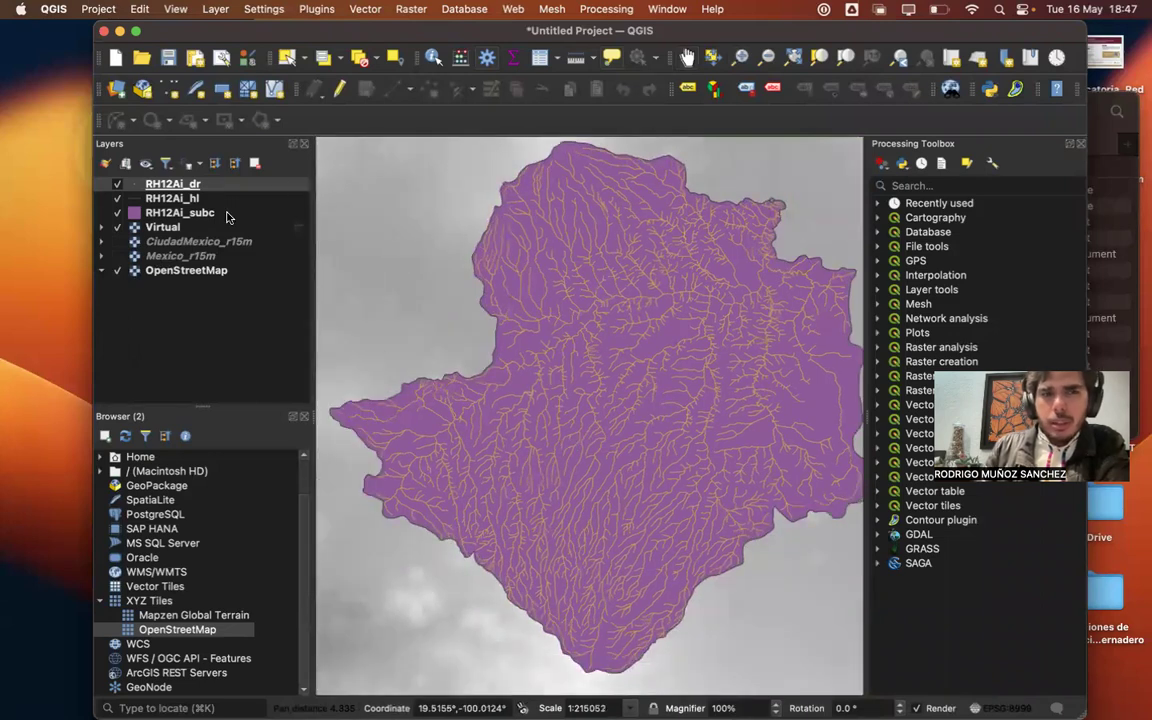
click(117, 184)
click(117, 199)
drag(640, 323, 617, 321)
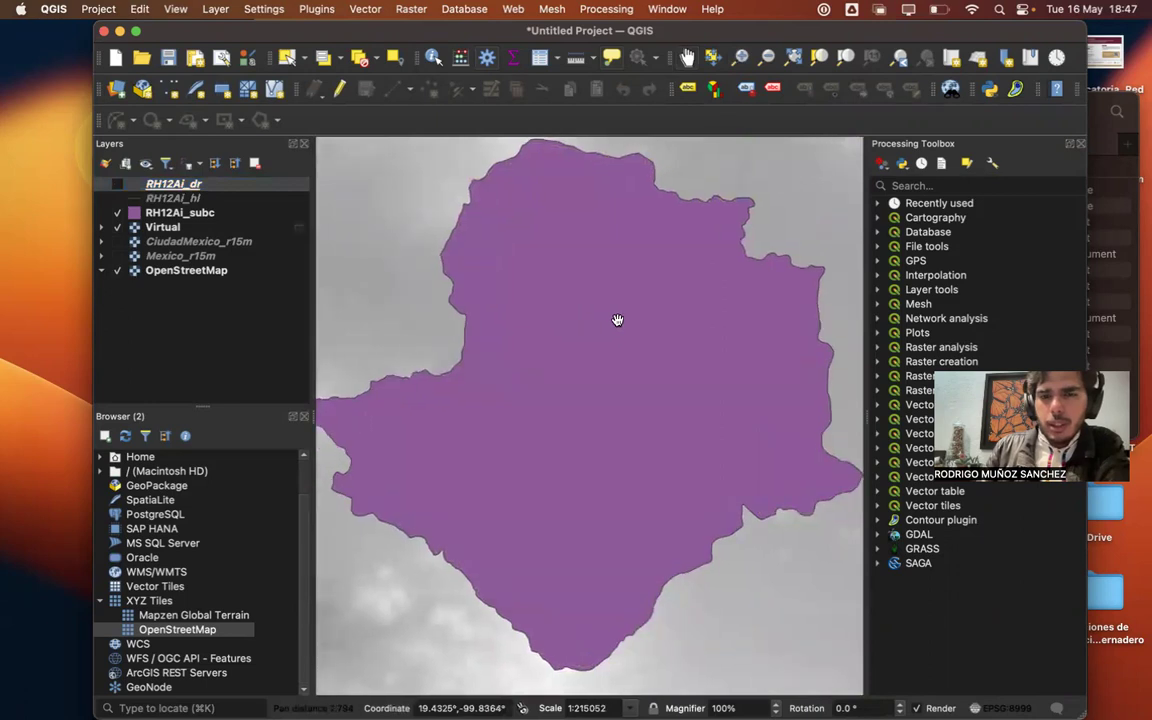
- Turn on the RH12Ai_hl and RH12Ai_dr layers so they draw over the RH12Ai_subc subbasin polygon
click(117, 199)
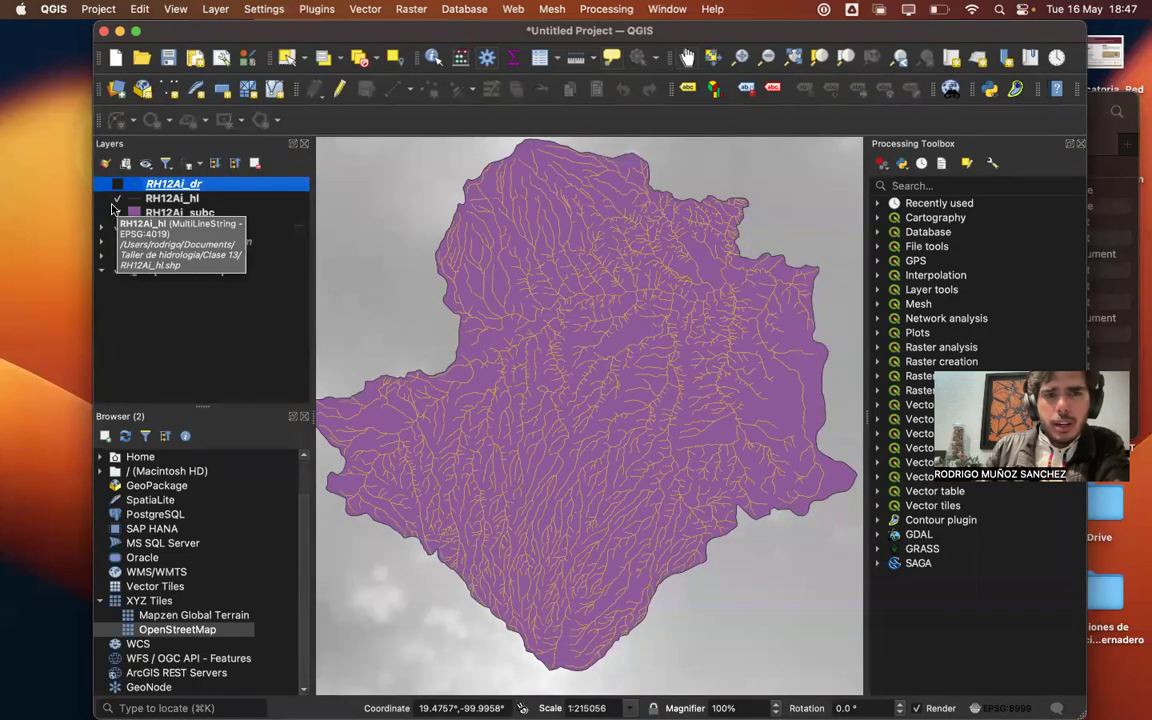
click(116, 185)
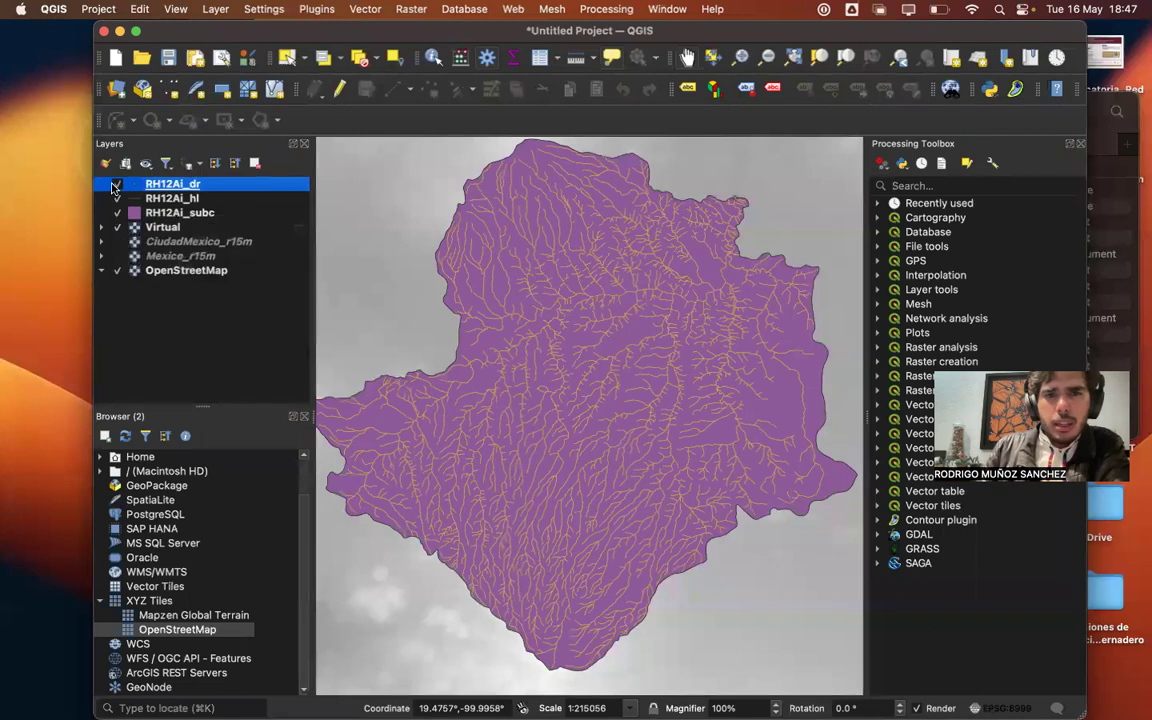
click(116, 198)
click(116, 213)
click(116, 213)
click(116, 198)
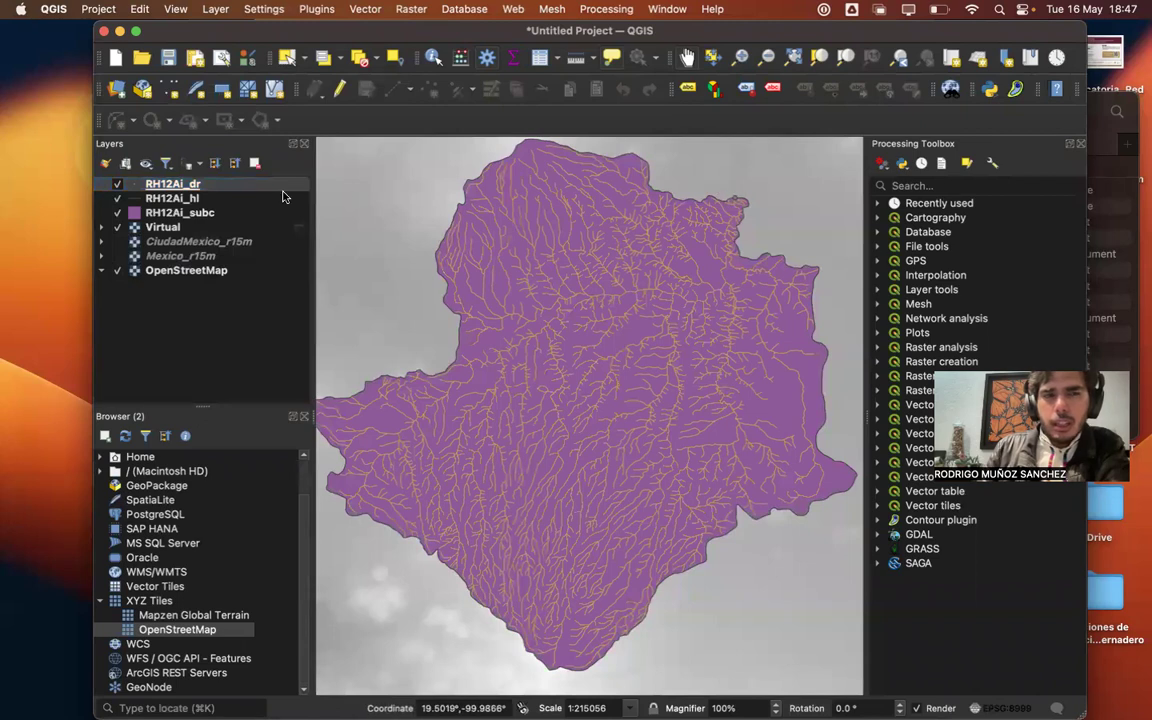
click(116, 188)
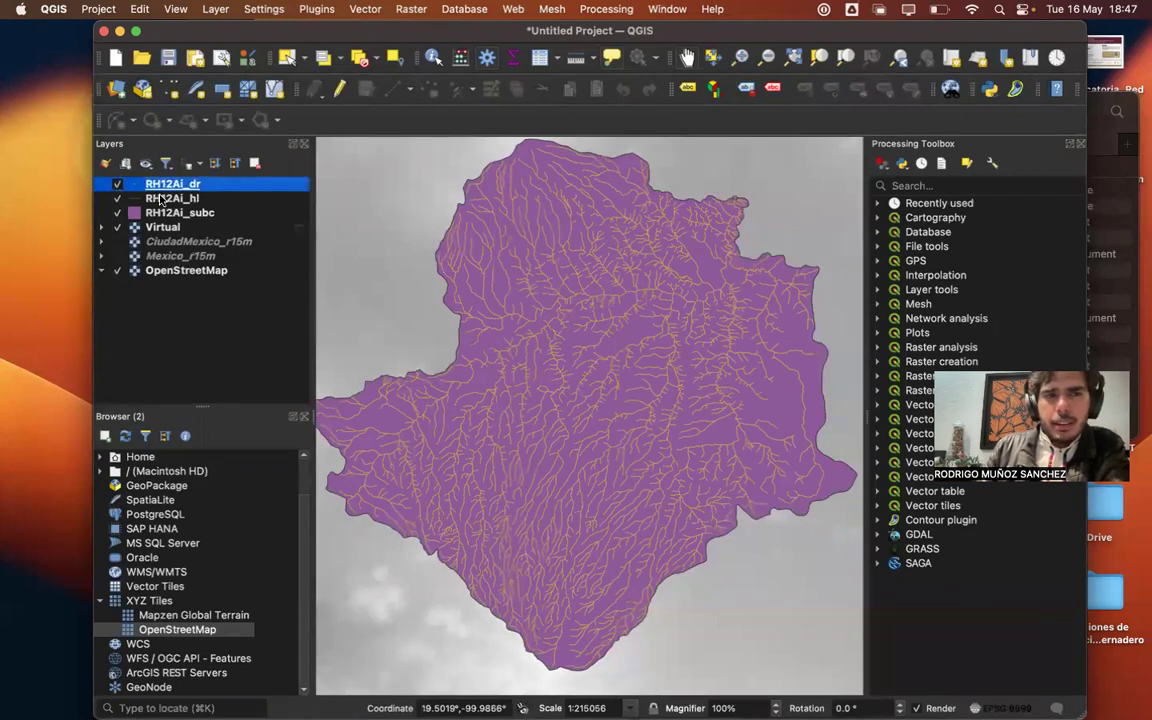
- Open the attribute table of the RH12Ai_hl stream layer, examine its fields across all columns, and close it
right_click(158, 198)
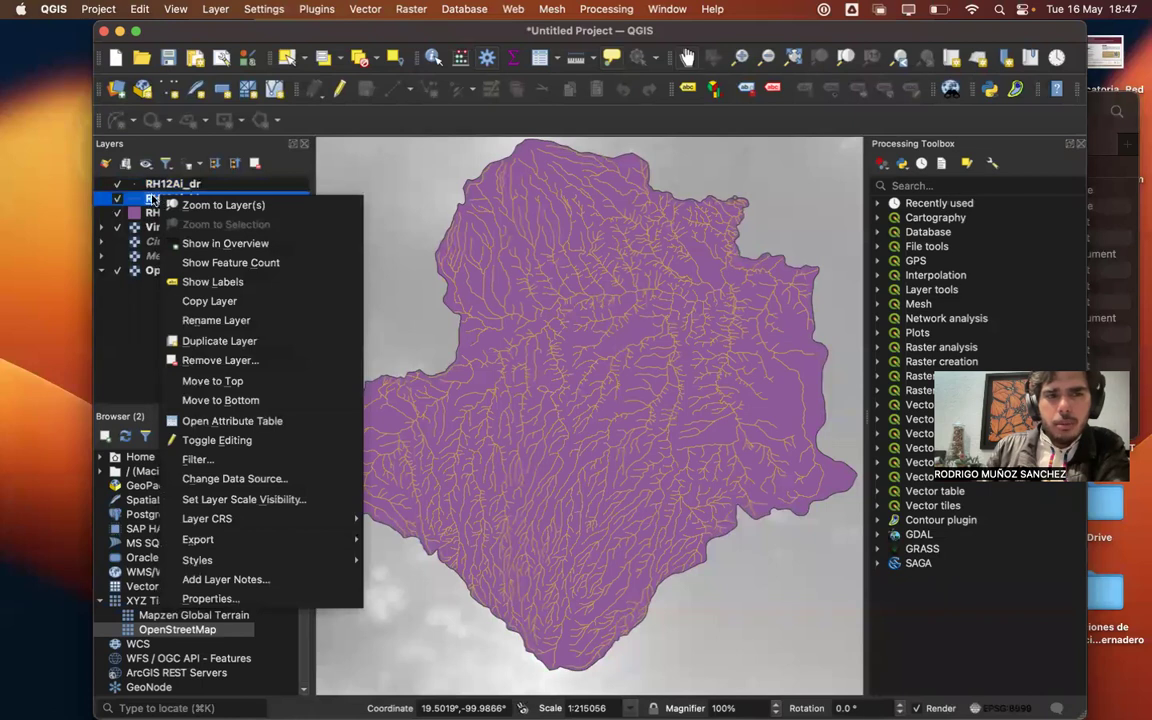
right_click(163, 199)
right_click(169, 203)
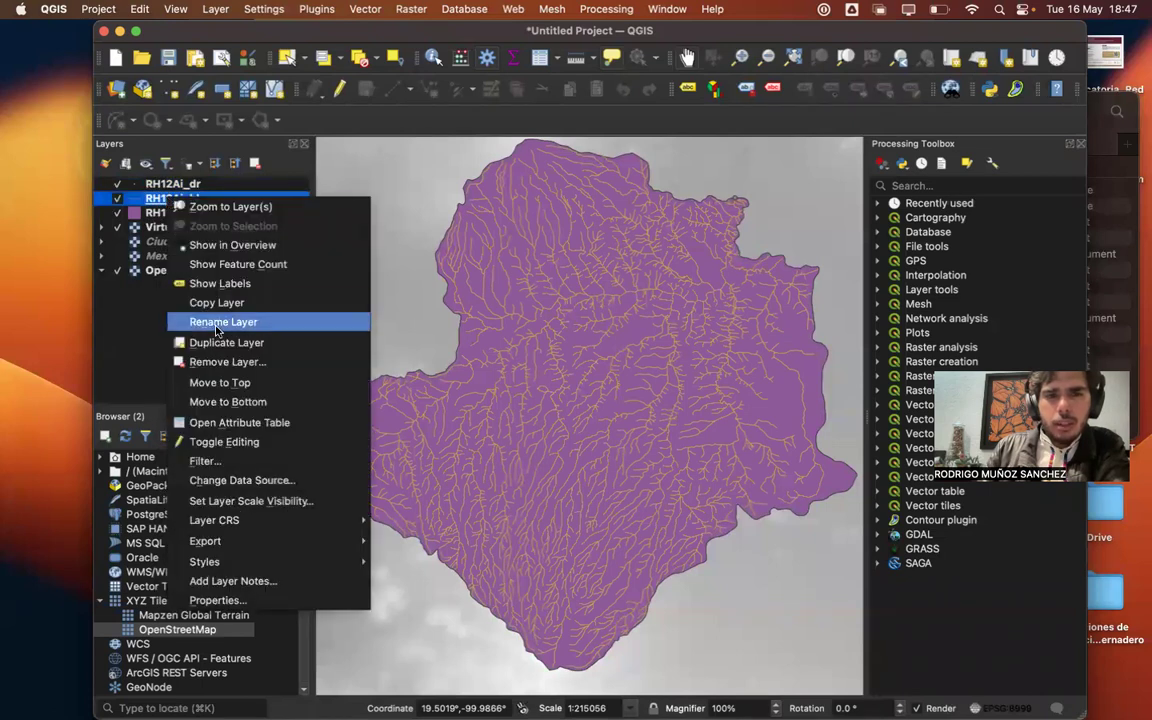
click(245, 421)
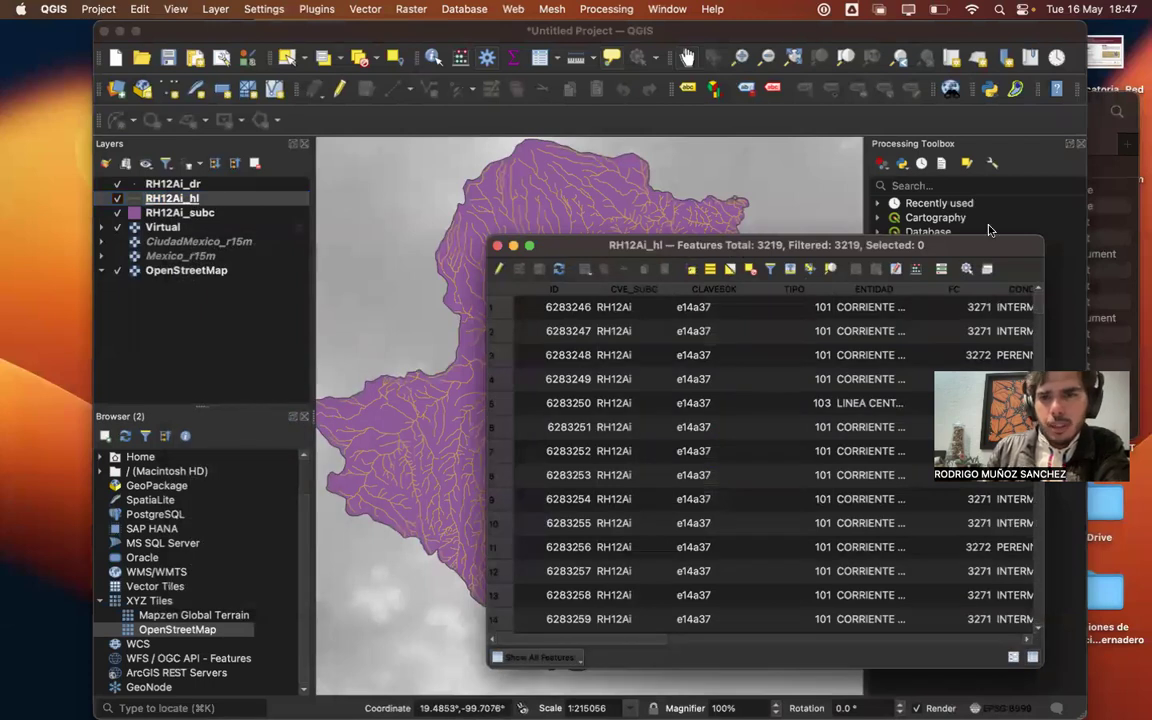
drag(973, 237, 773, 213)
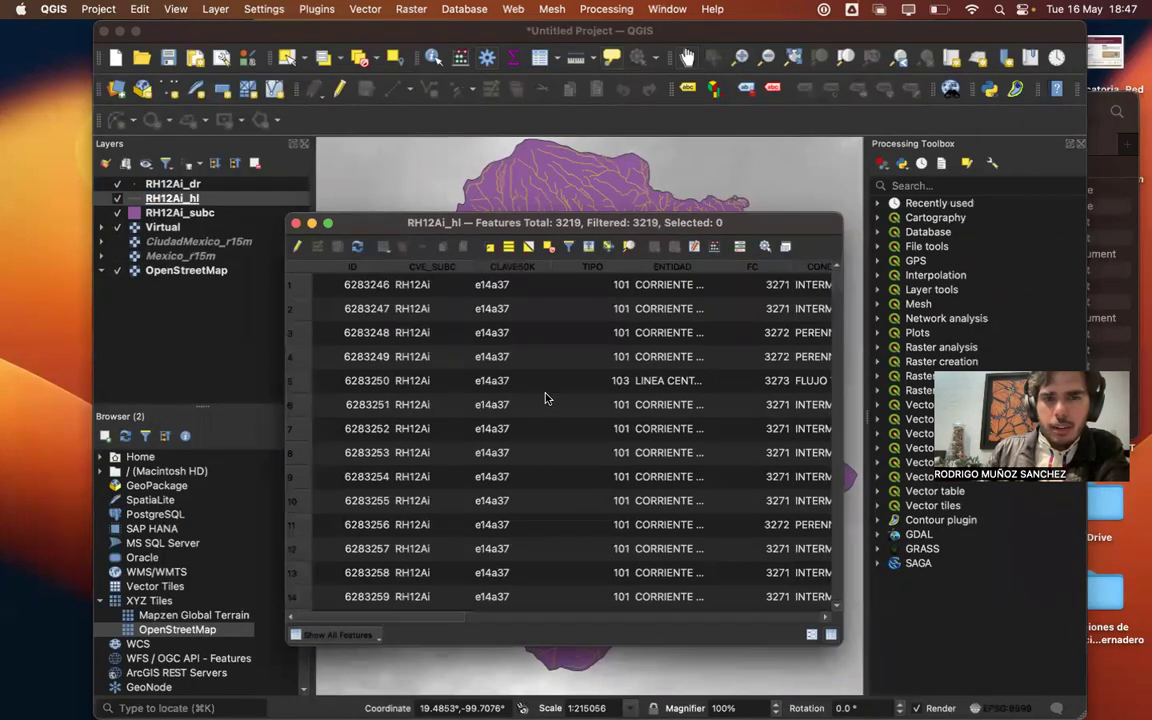
scroll(546, 398, right, 3)
scroll(546, 398, right, 3)
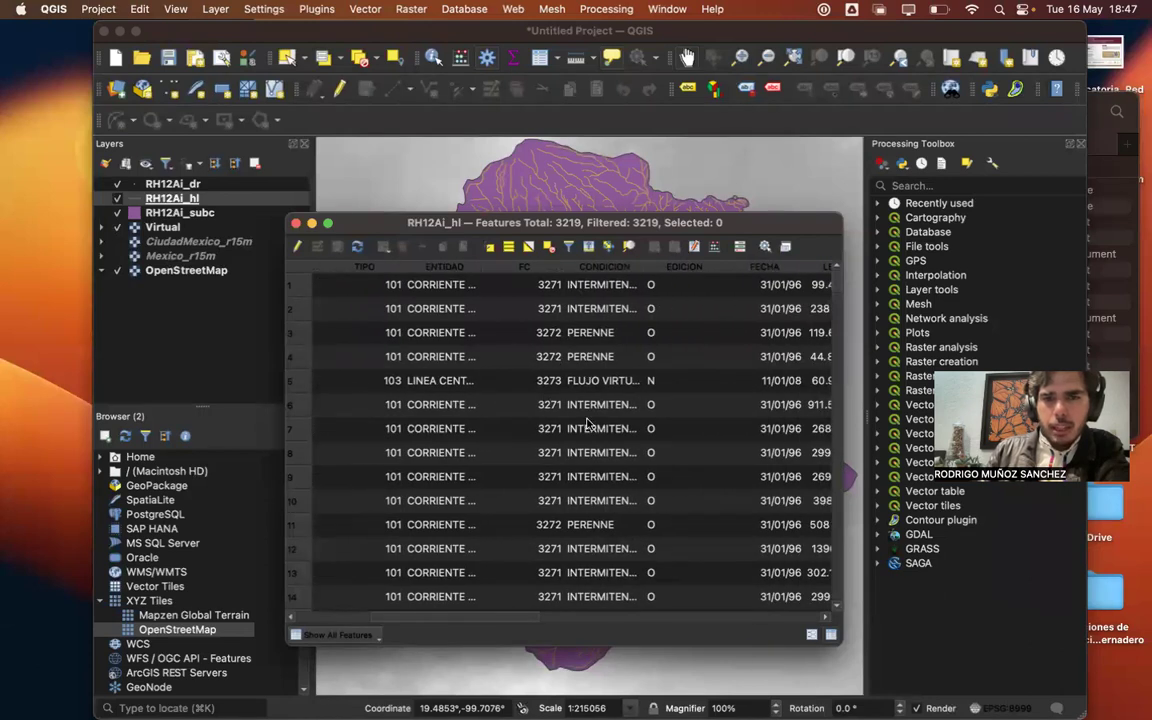
scroll(586, 410, right, 2)
scroll(586, 425, right, 1)
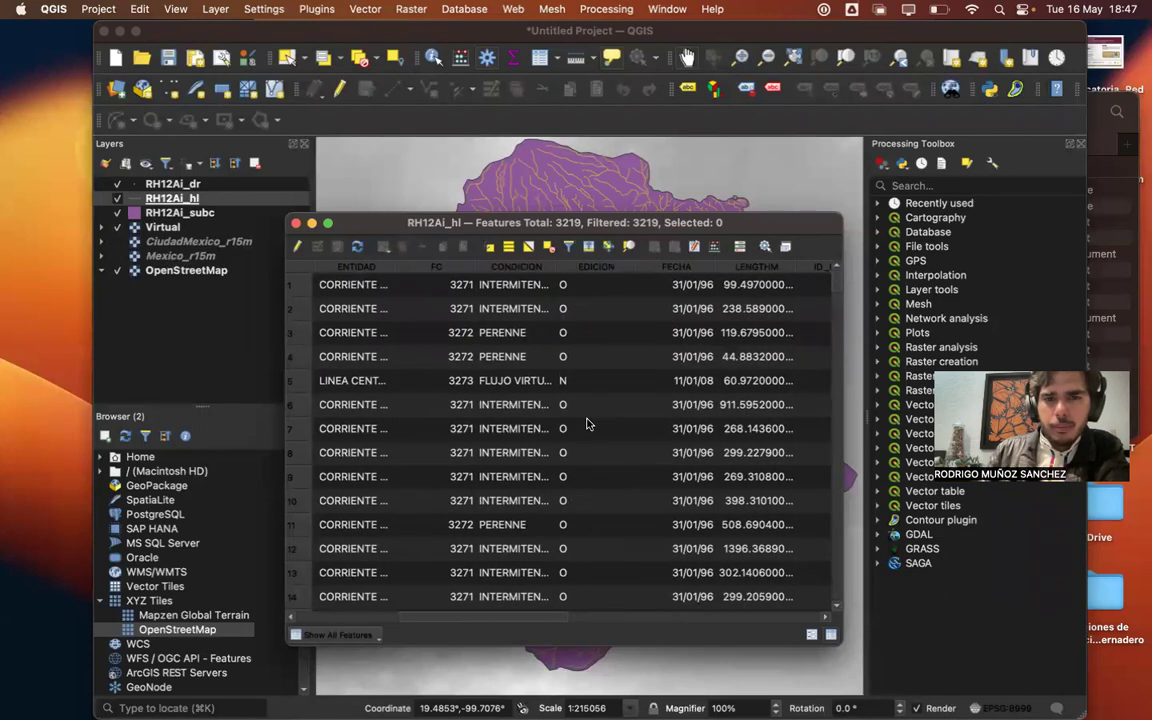
scroll(586, 424, right, 3)
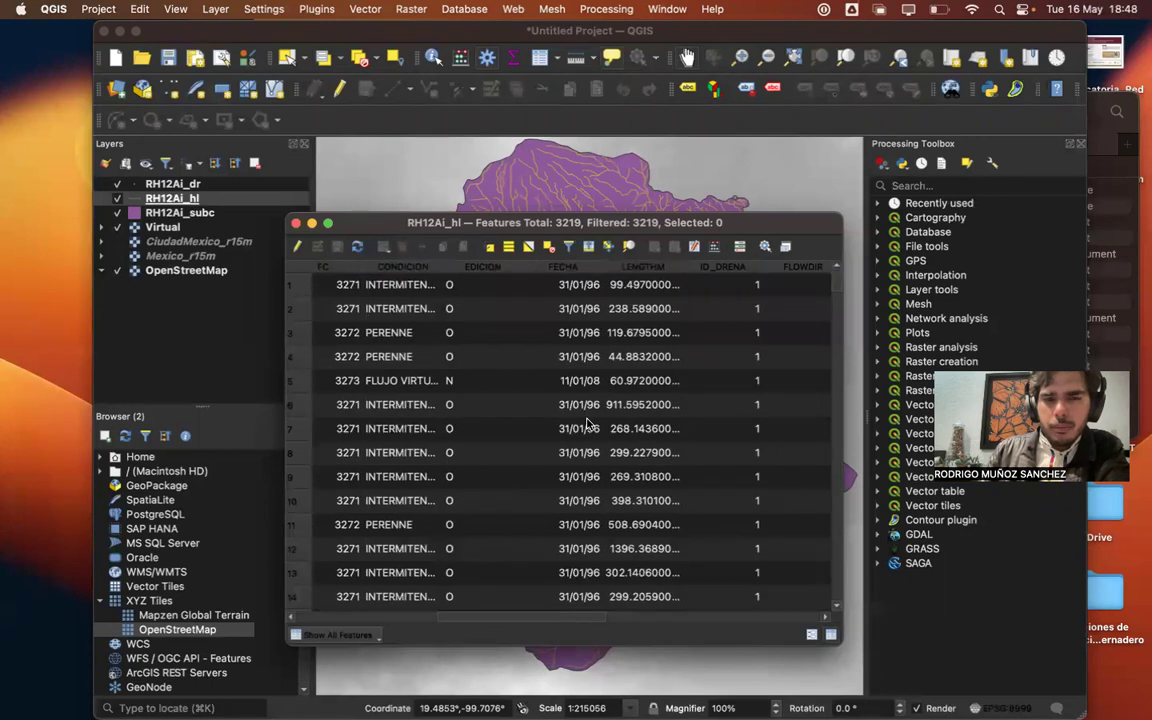
scroll(588, 425, right, 4)
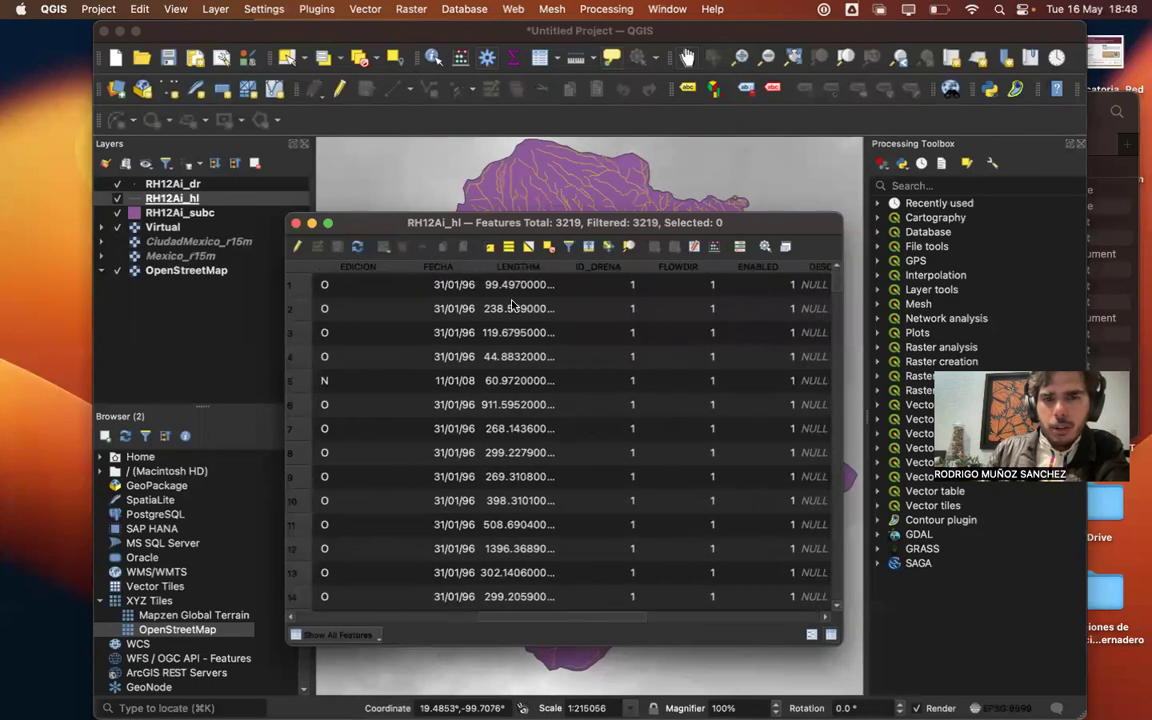
scroll(520, 392, right, 3)
scroll(520, 392, right, 4)
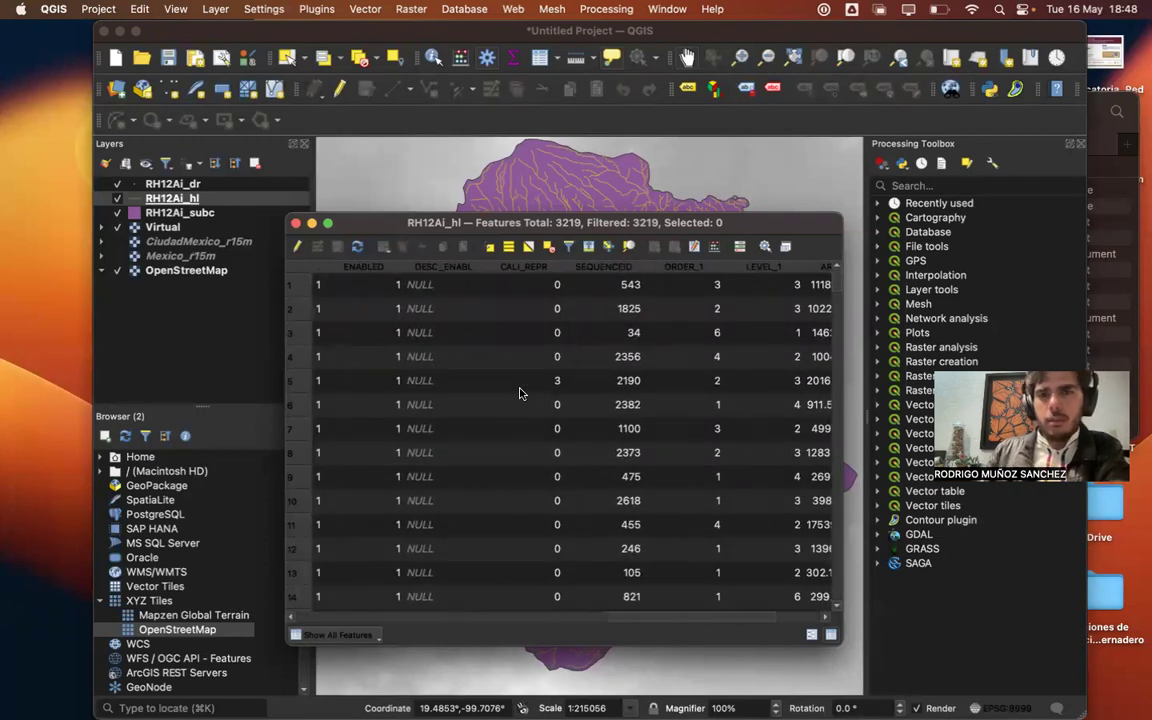
scroll(560, 391, right, 4)
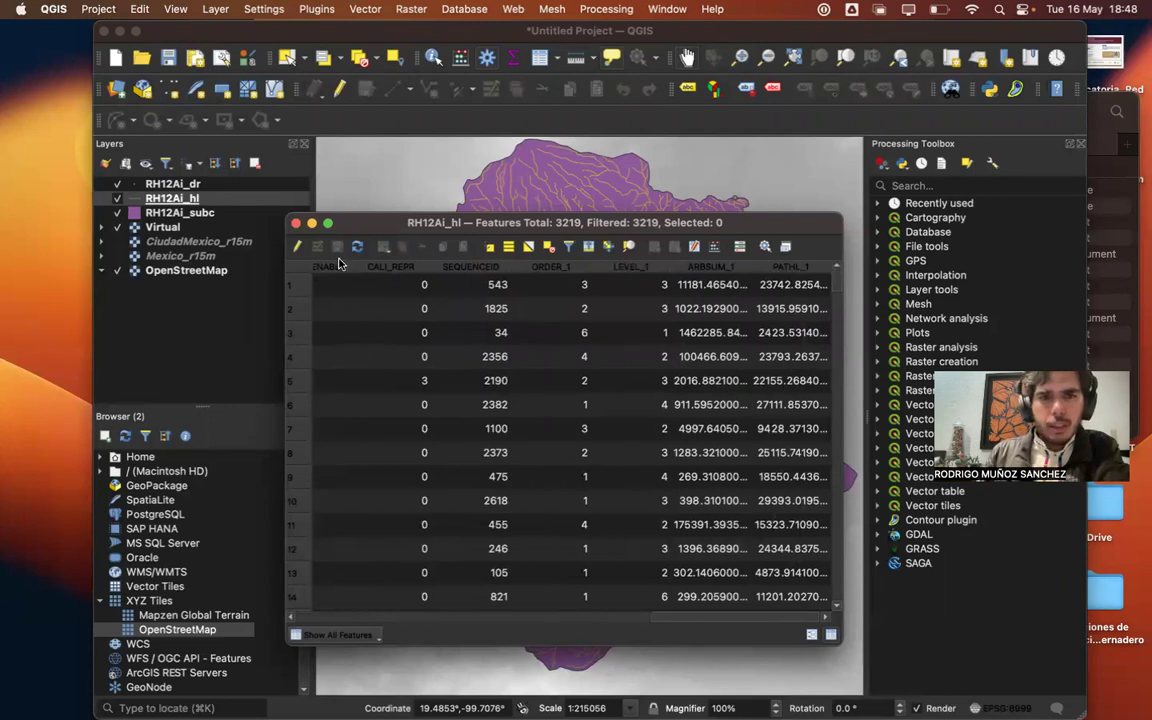
drag(368, 218, 375, 165)
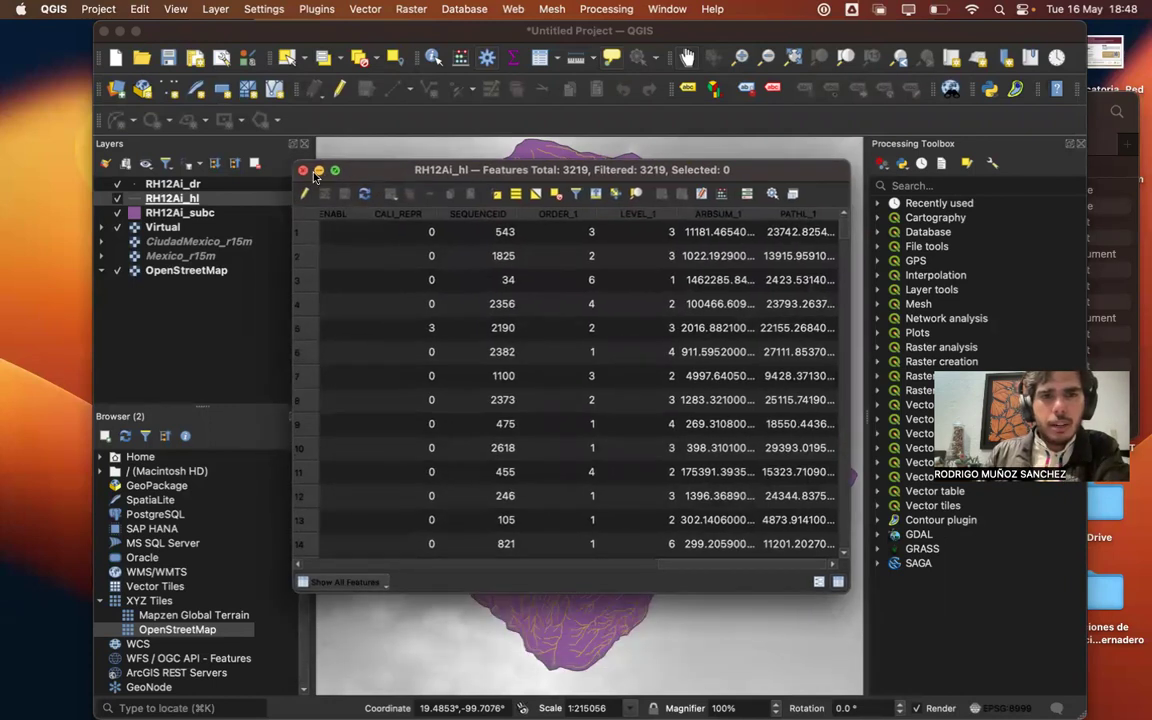
click(304, 171)
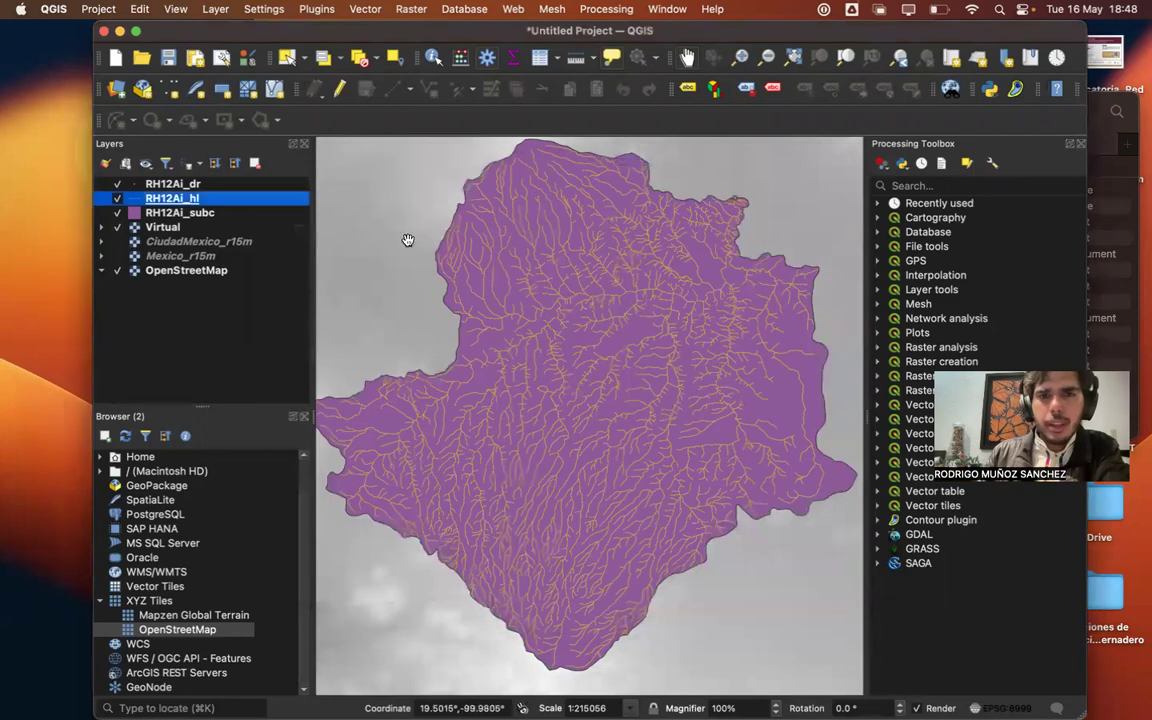
click(117, 184)
click(117, 184)
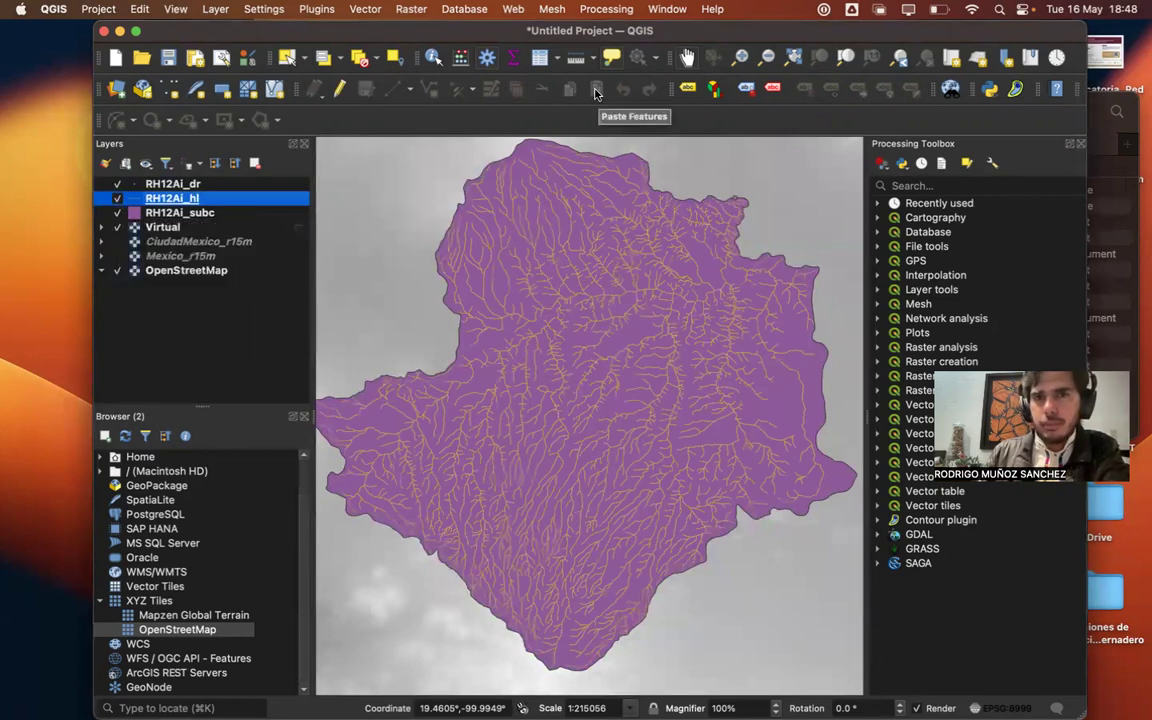
click(665, 230)
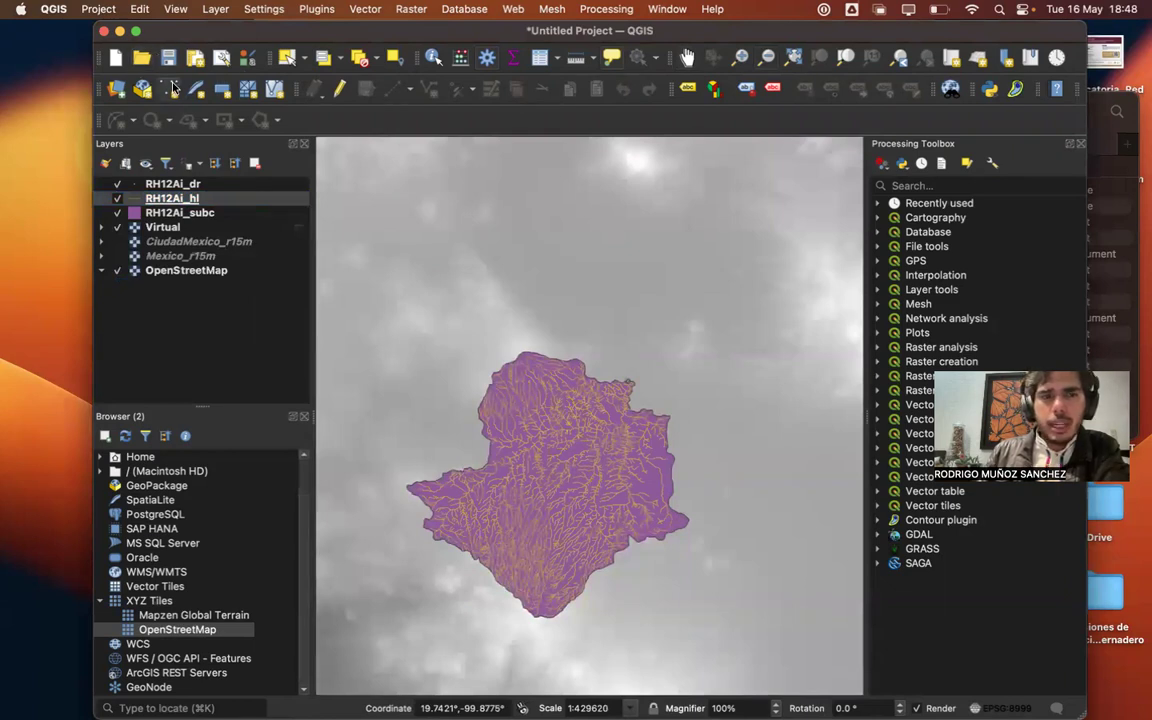
click(613, 58)
drag(556, 392, 584, 355)
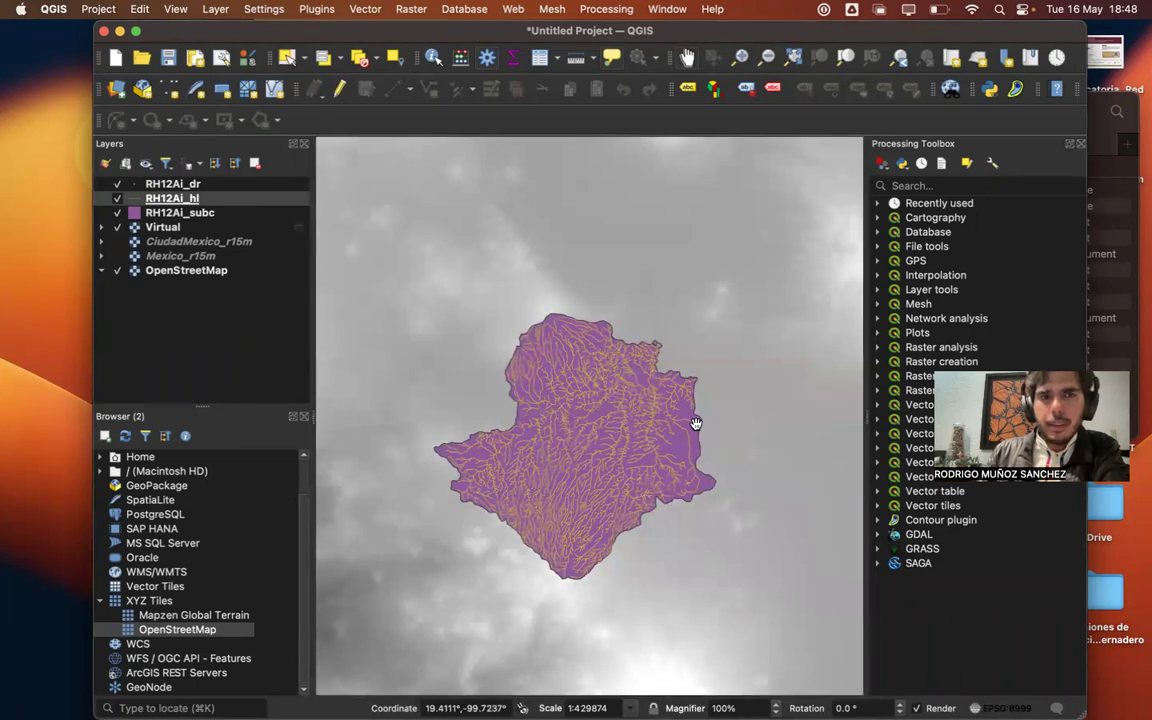
- Start exporting the Virtual raster as a raw-data GeoTIFF and choose Documents/Taller de hidrologia/Clase 13 as the destination folder
right_click(184, 230)
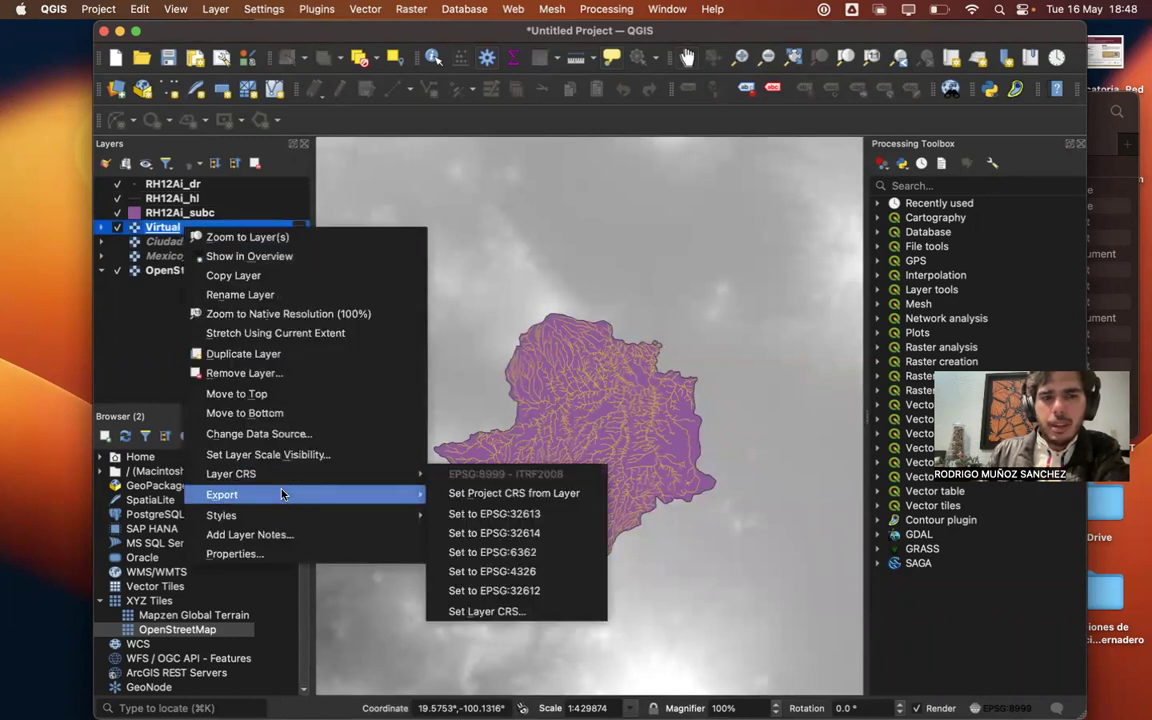
mouse_move(282, 494)
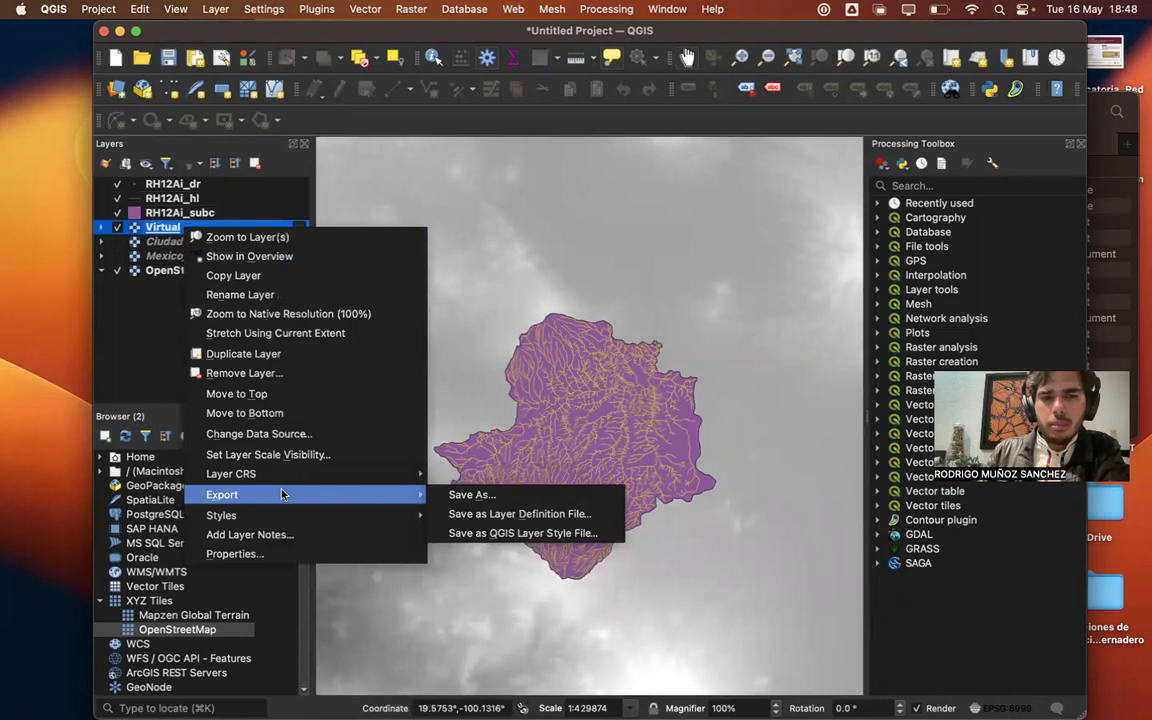
click(471, 494)
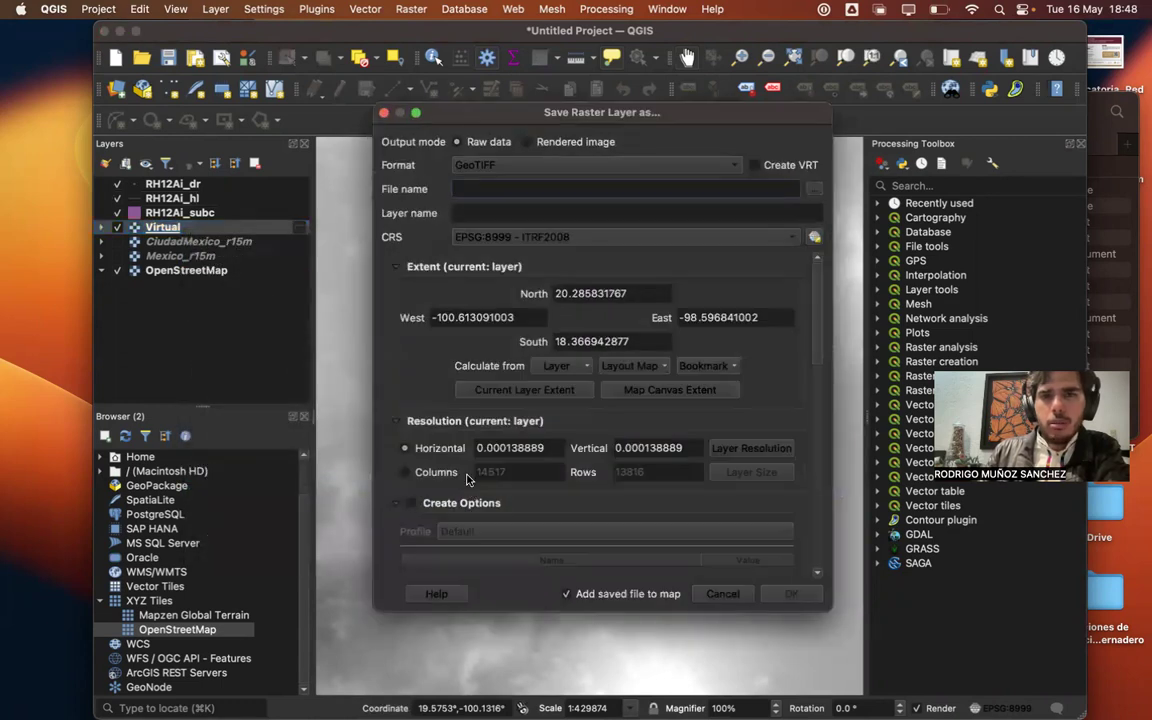
drag(473, 114, 620, 169)
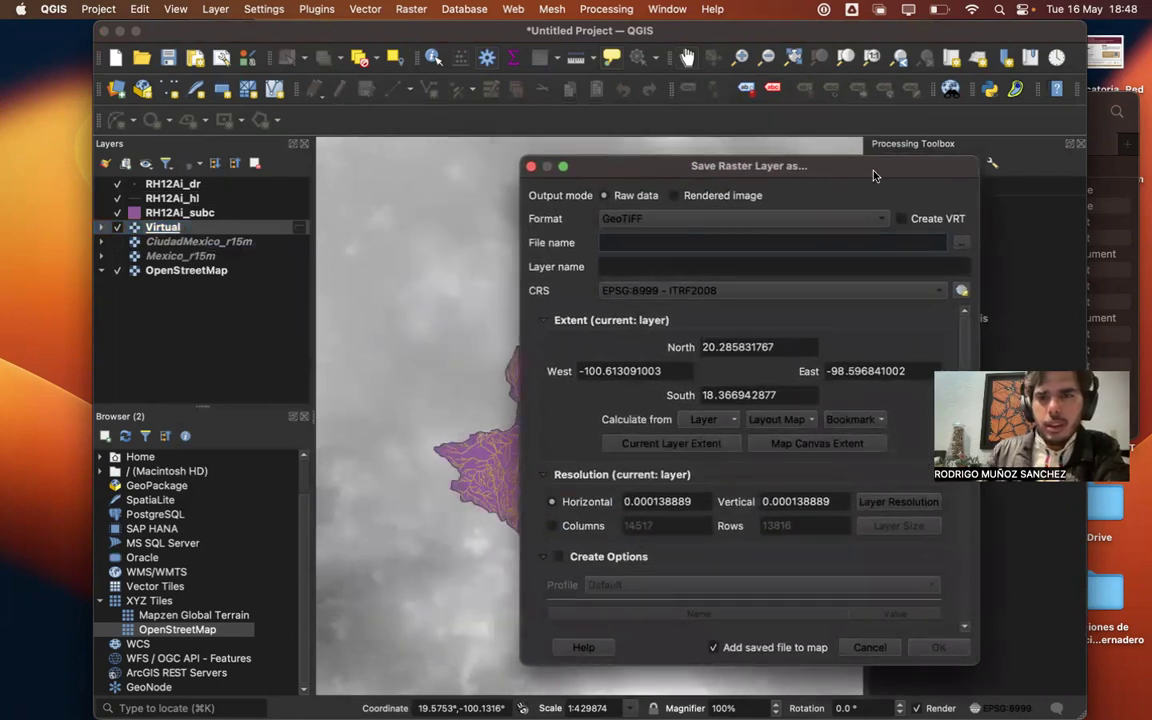
click(963, 246)
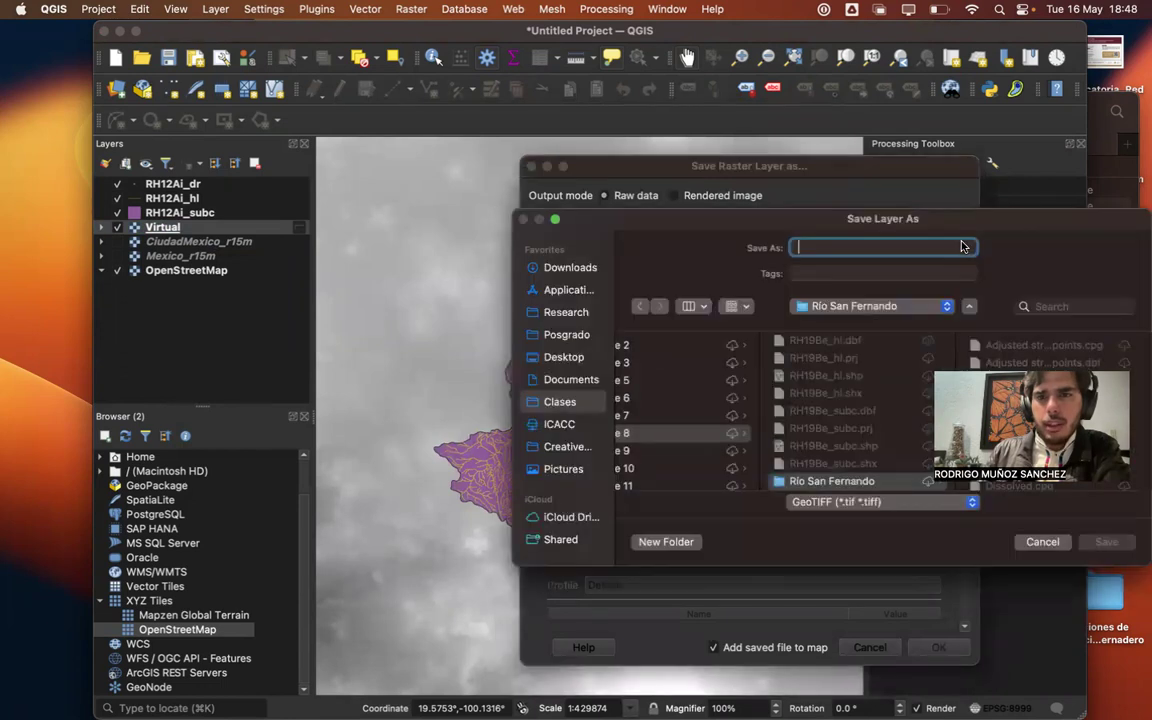
scroll(585, 390, up, 1)
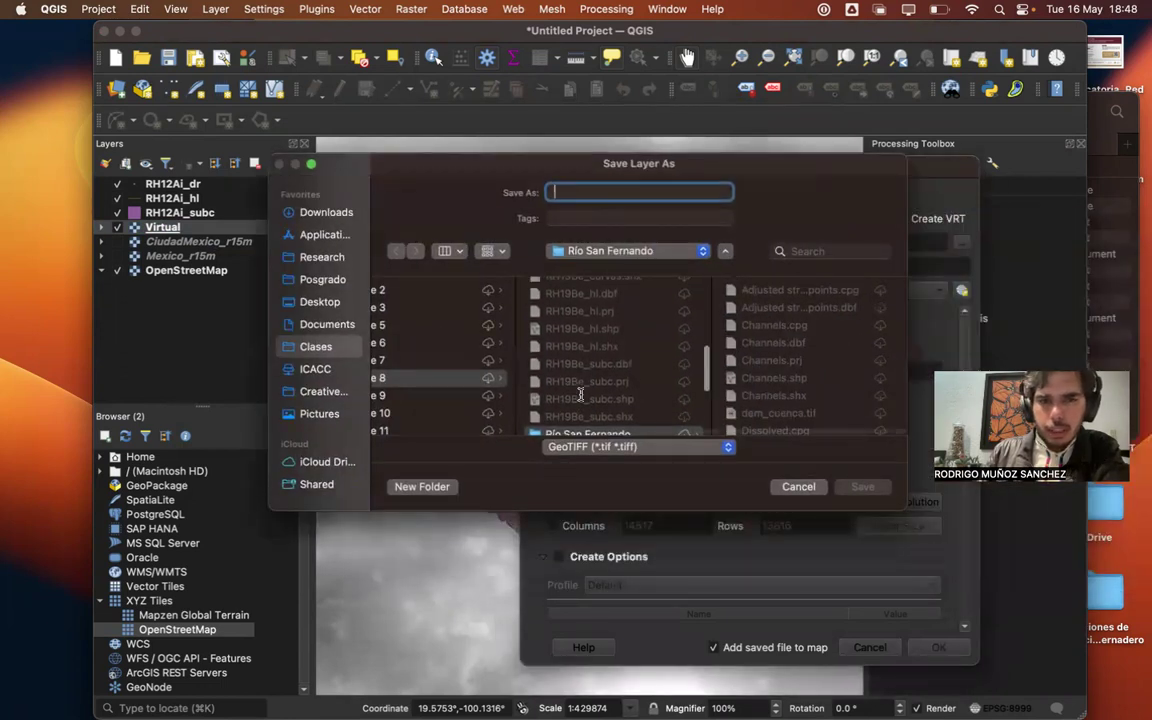
click(326, 323)
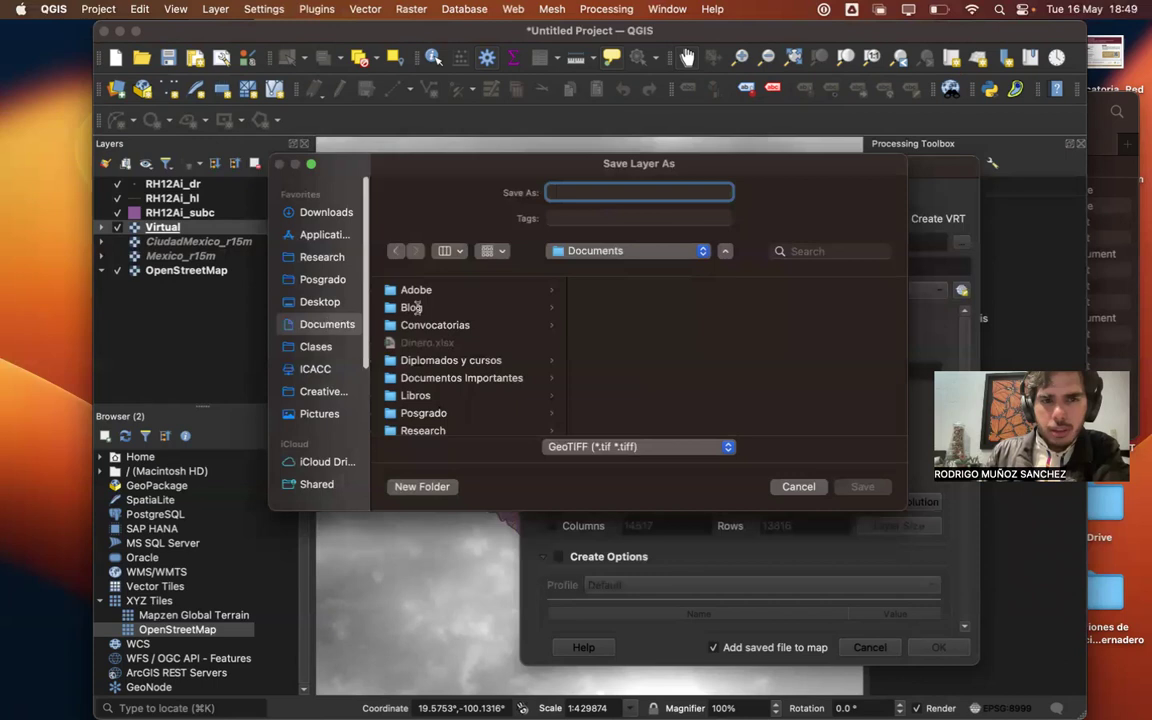
scroll(427, 408, down, 2)
scroll(427, 408, down, 2)
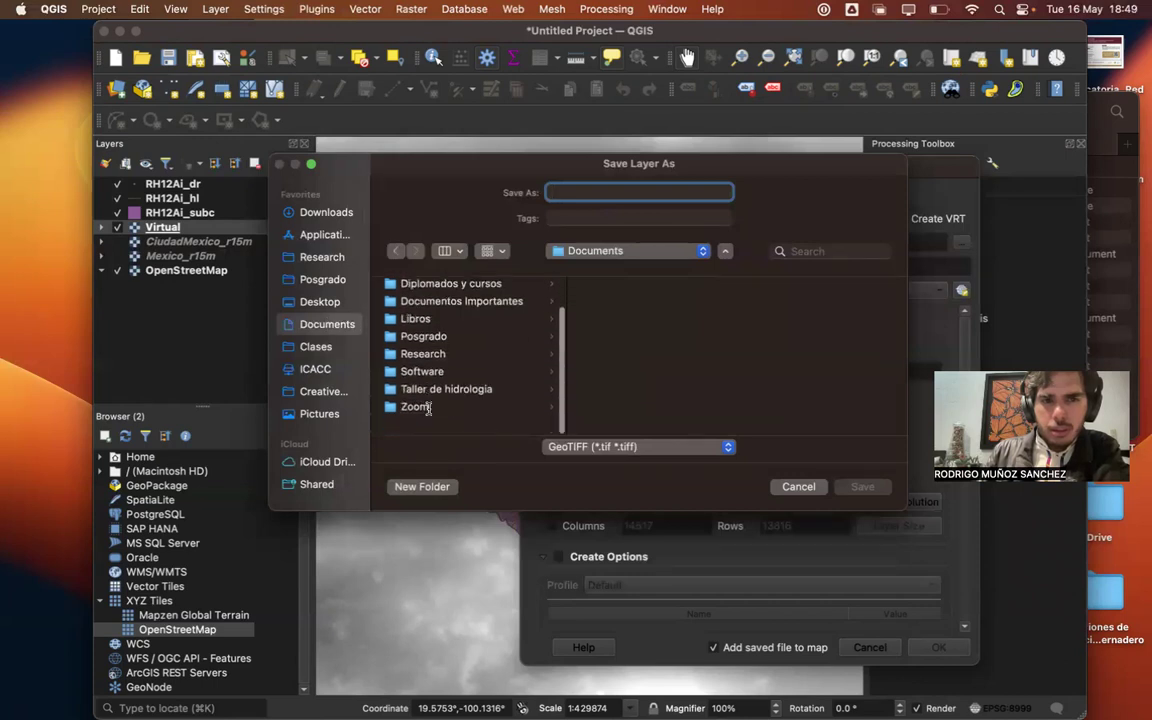
click(446, 400)
scroll(649, 357, down, 3)
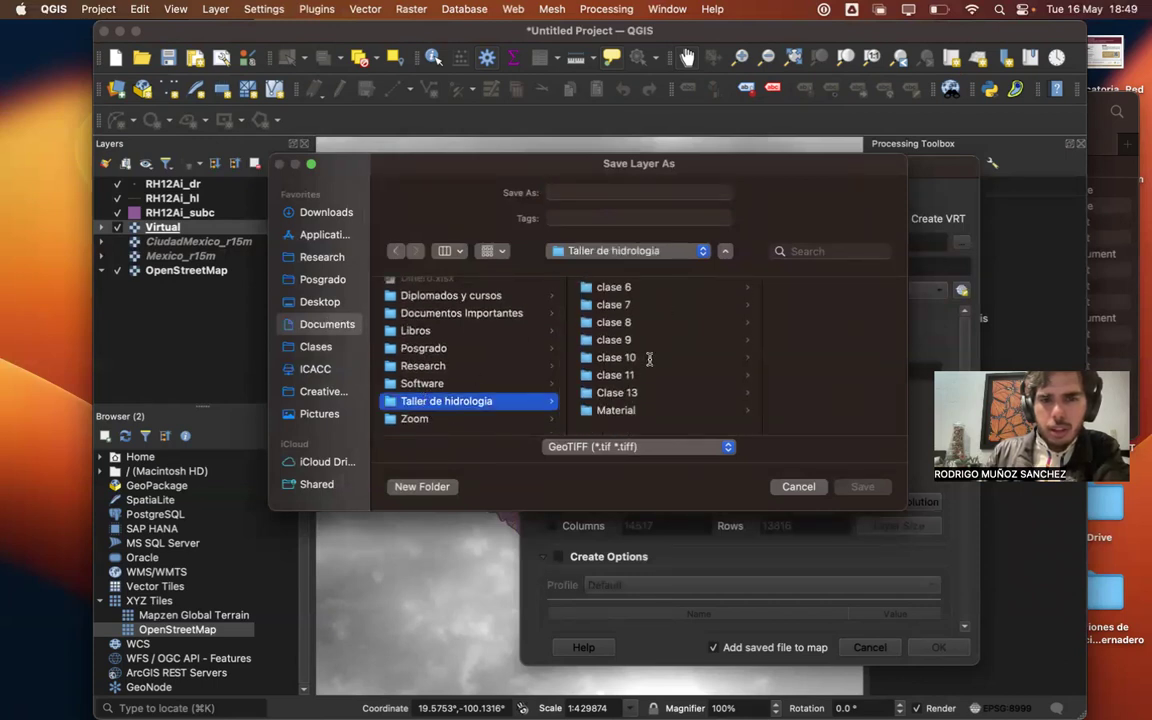
click(640, 400)
- Name the exported raster file dem_subcuenca and accept the output location
click(590, 193)
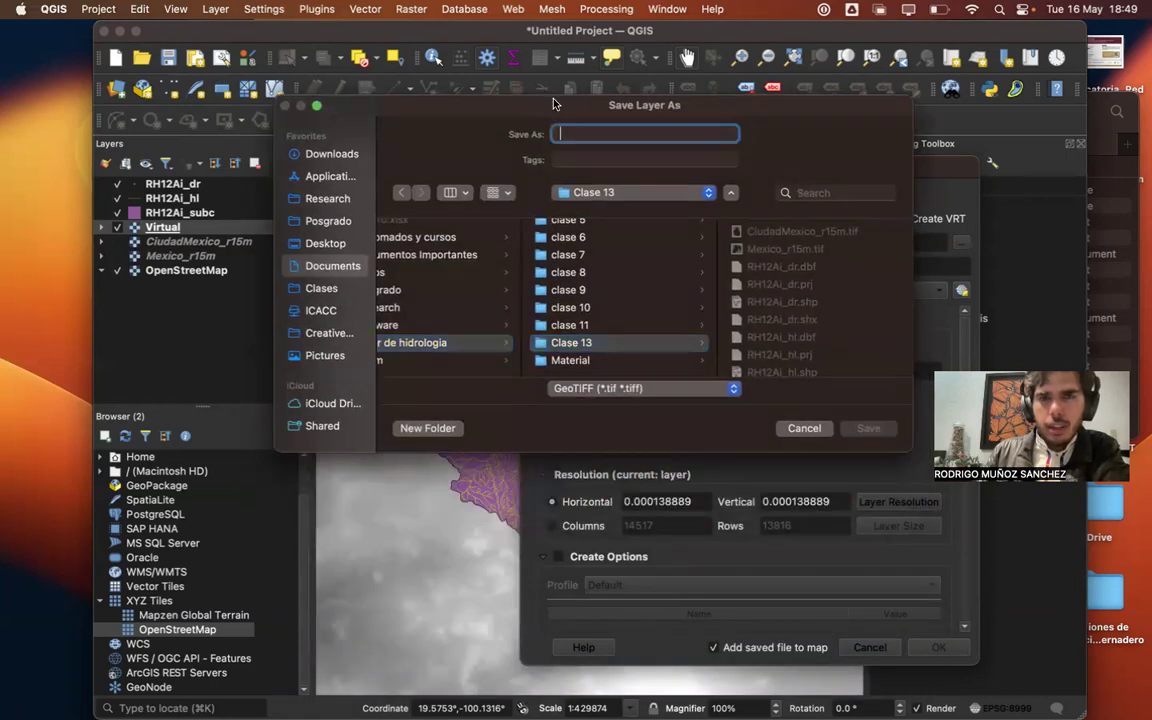
drag(510, 105, 555, 222)
text(dem)
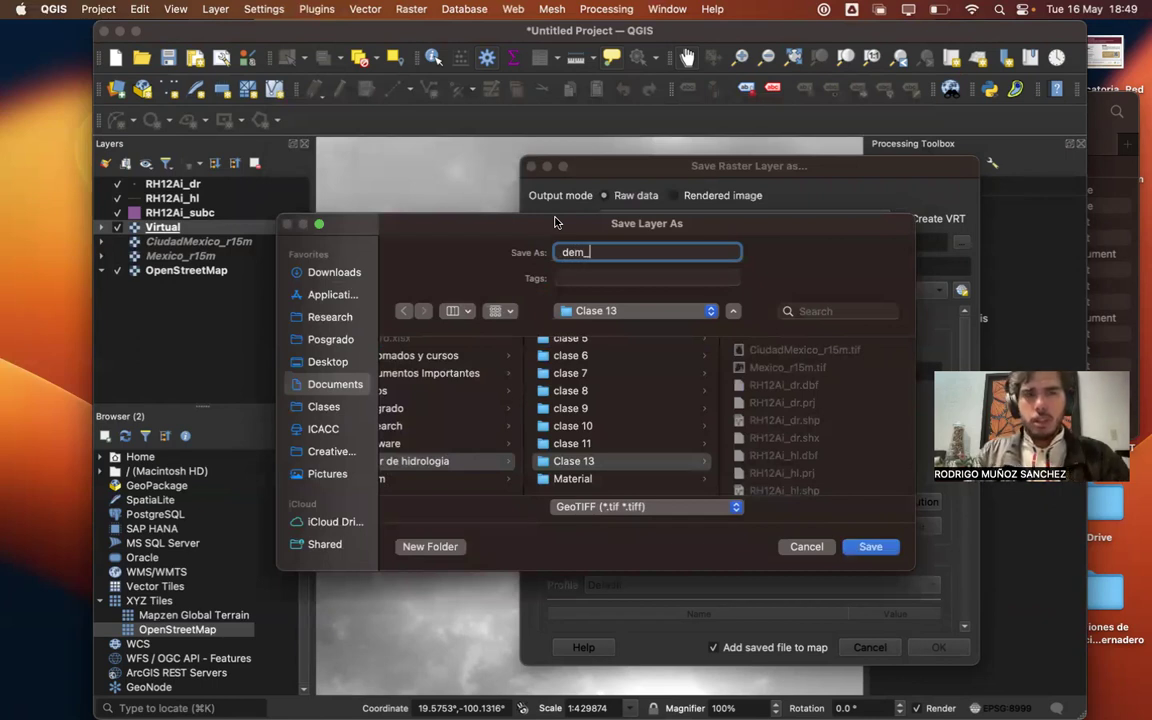
text(_cubcuenca.shp)
key(BackSpace)
key(BackSpace)
key(BackSpace)
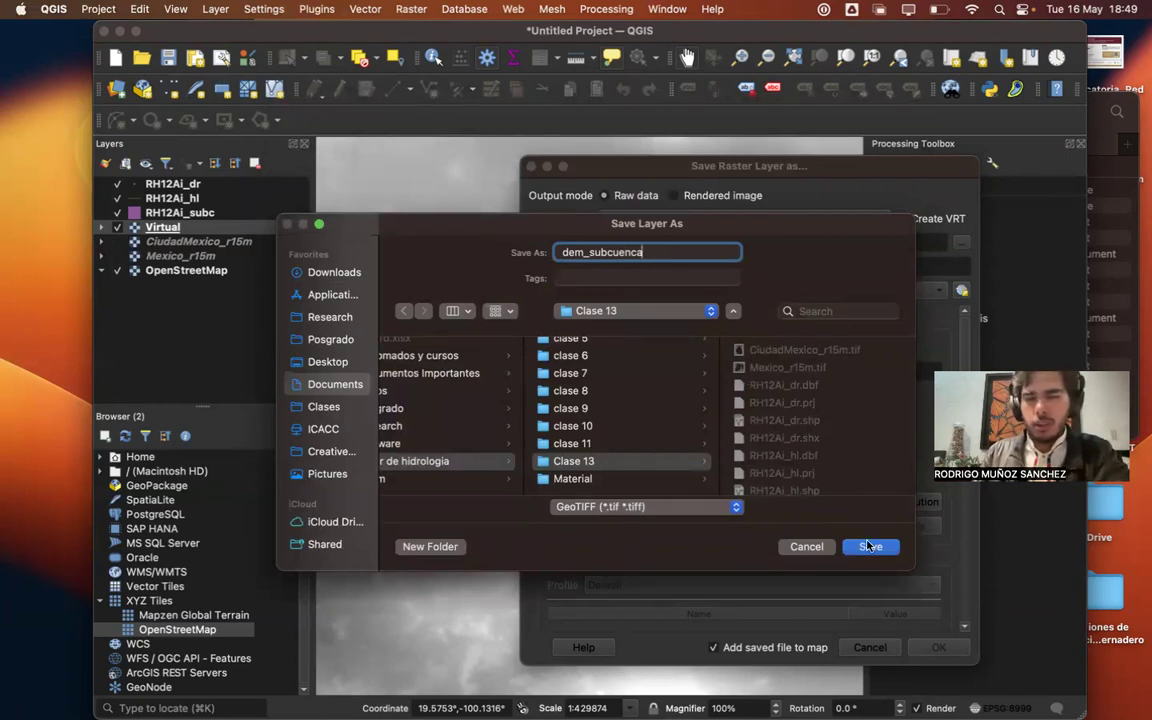
click(869, 546)
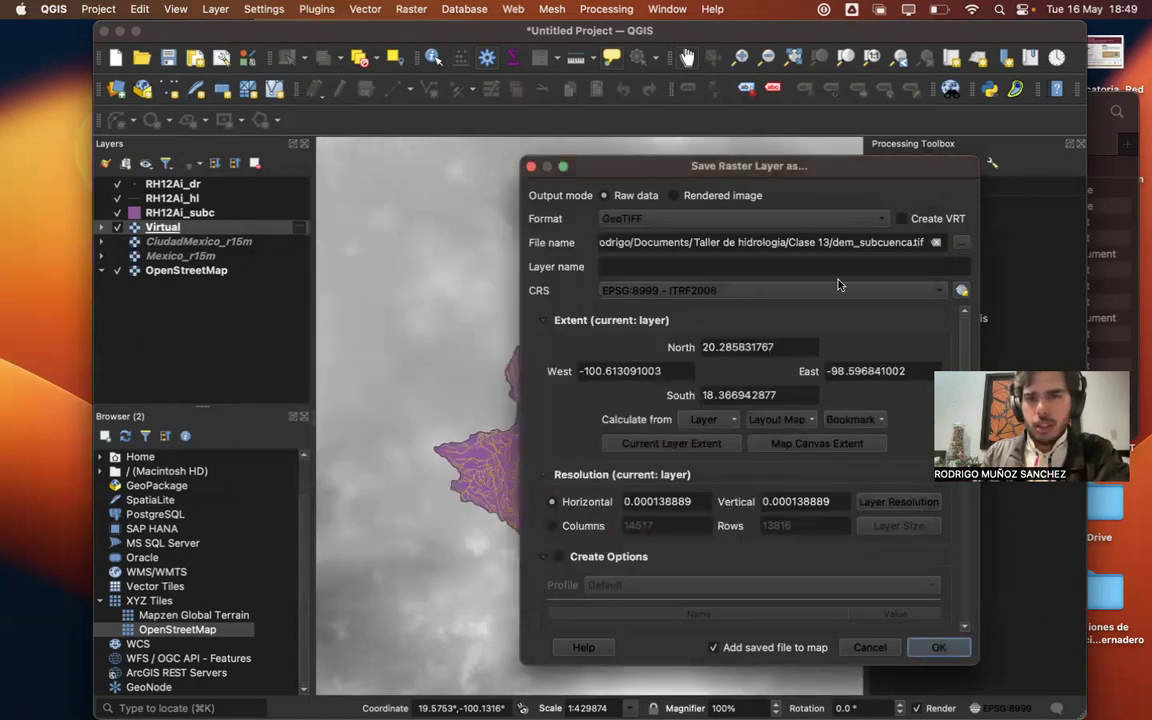
- Calculate the raster export's extent from the RH12Ai_subc layer
drag(733, 174, 575, 151)
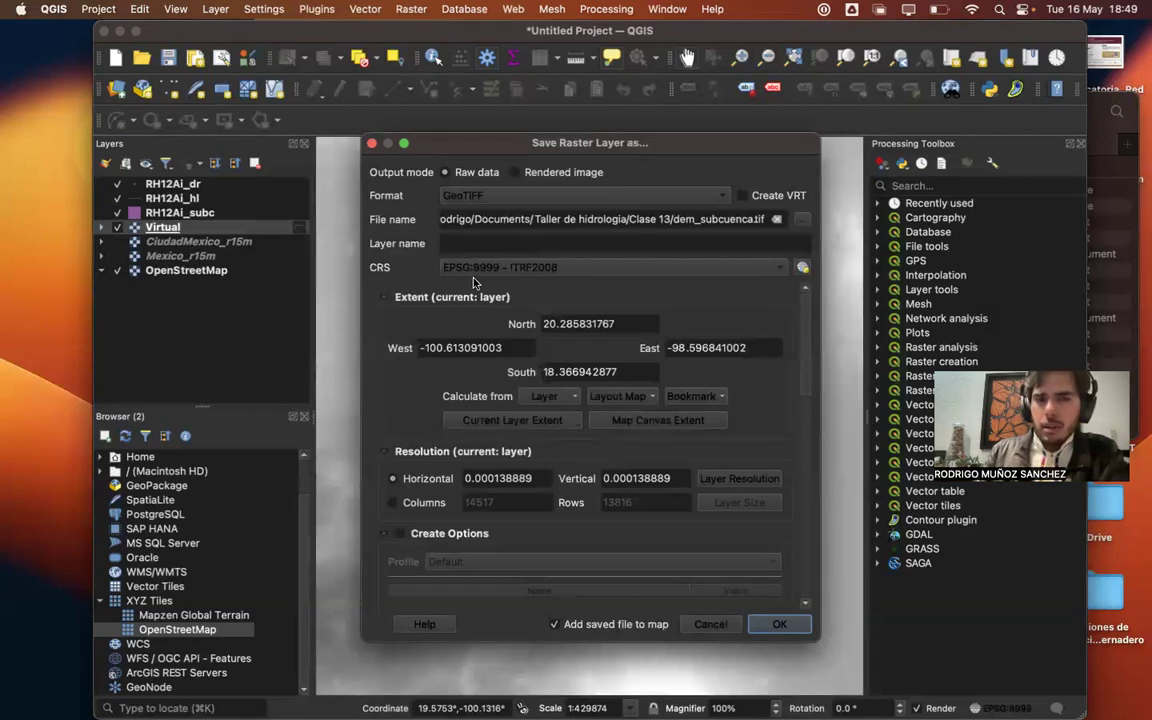
click(549, 397)
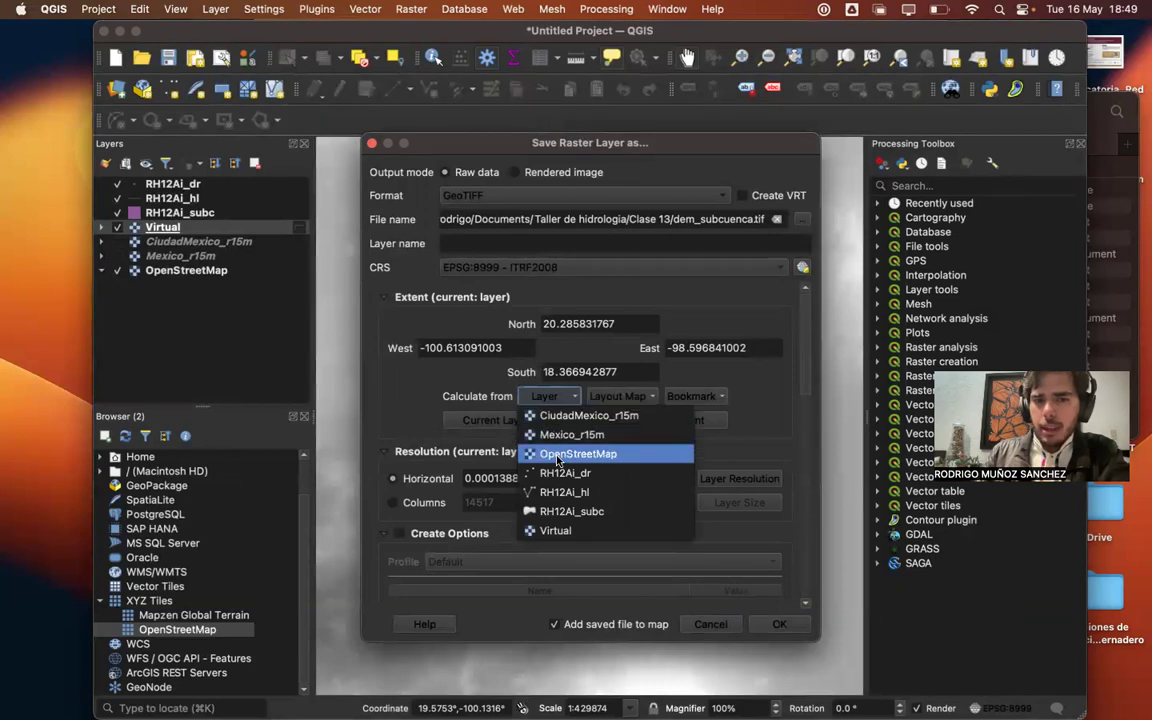
click(563, 511)
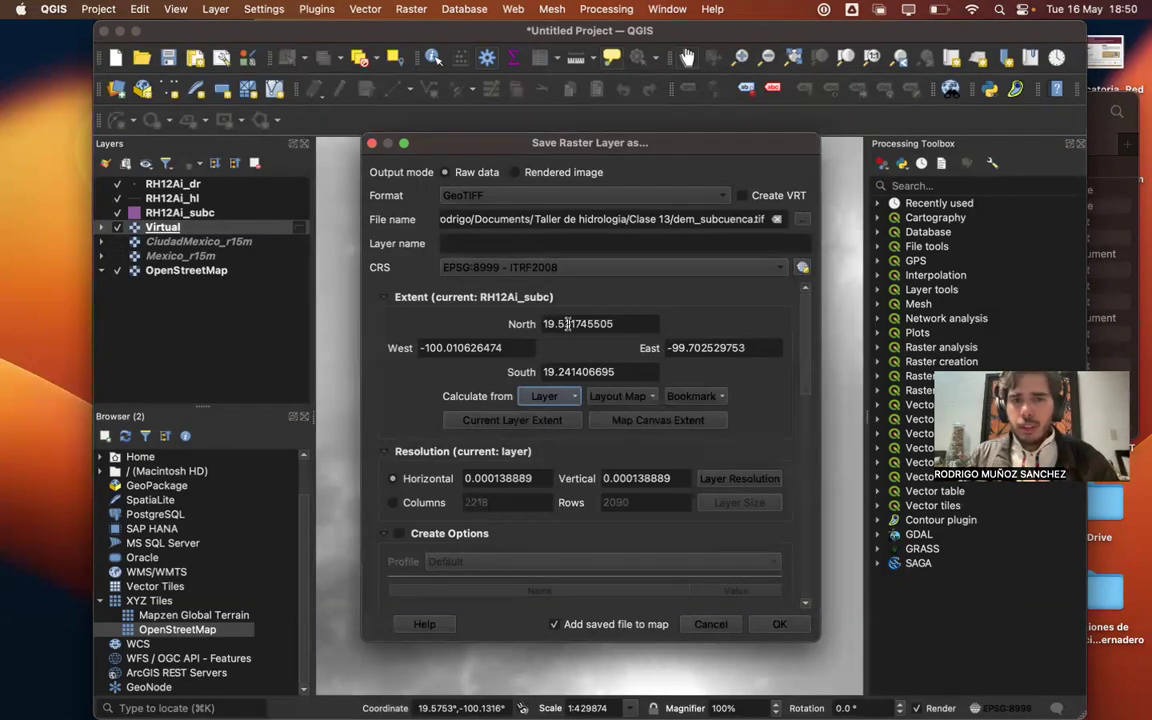
- Widen the export extent to north 19.55, south 19.20, west -100.05 and east -99.65
drag(565, 324, 649, 324)
text(55)
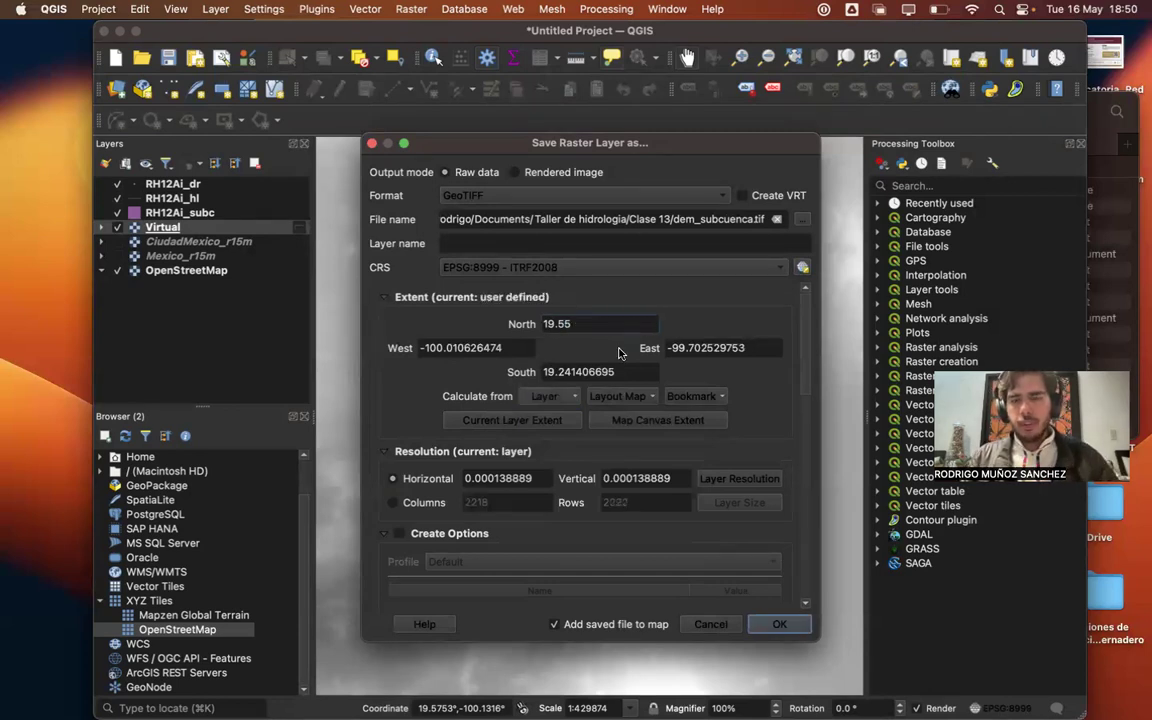
drag(564, 371, 670, 372)
text(0)
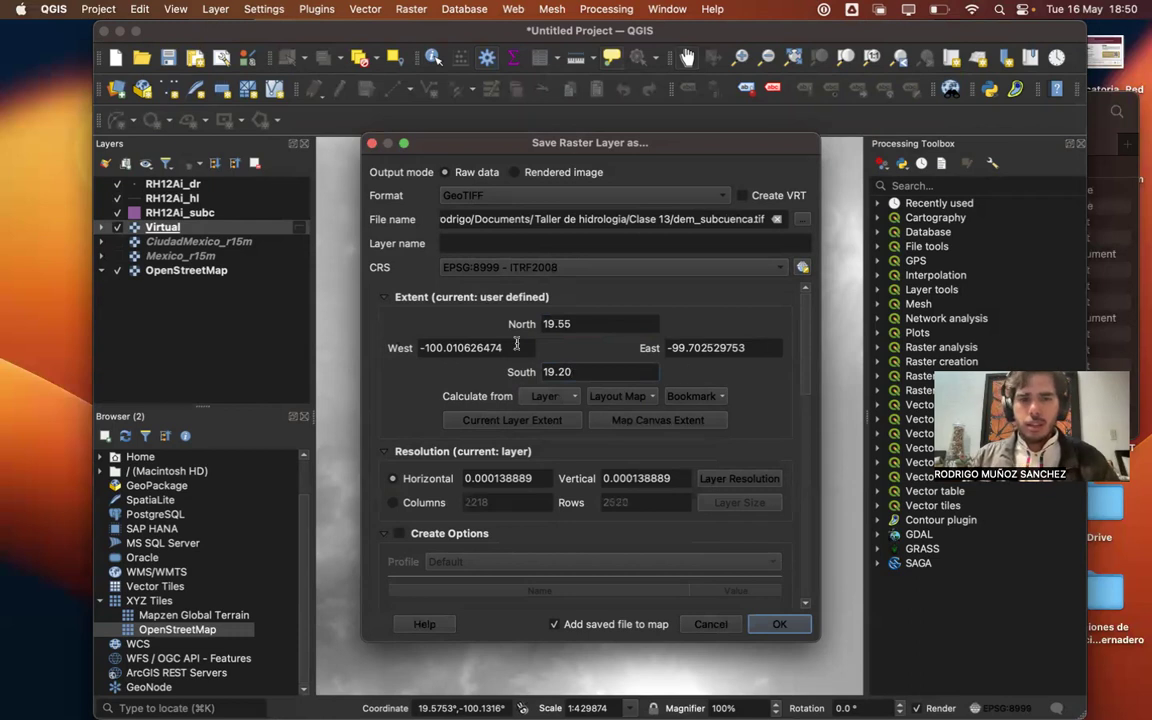
drag(450, 347, 518, 320)
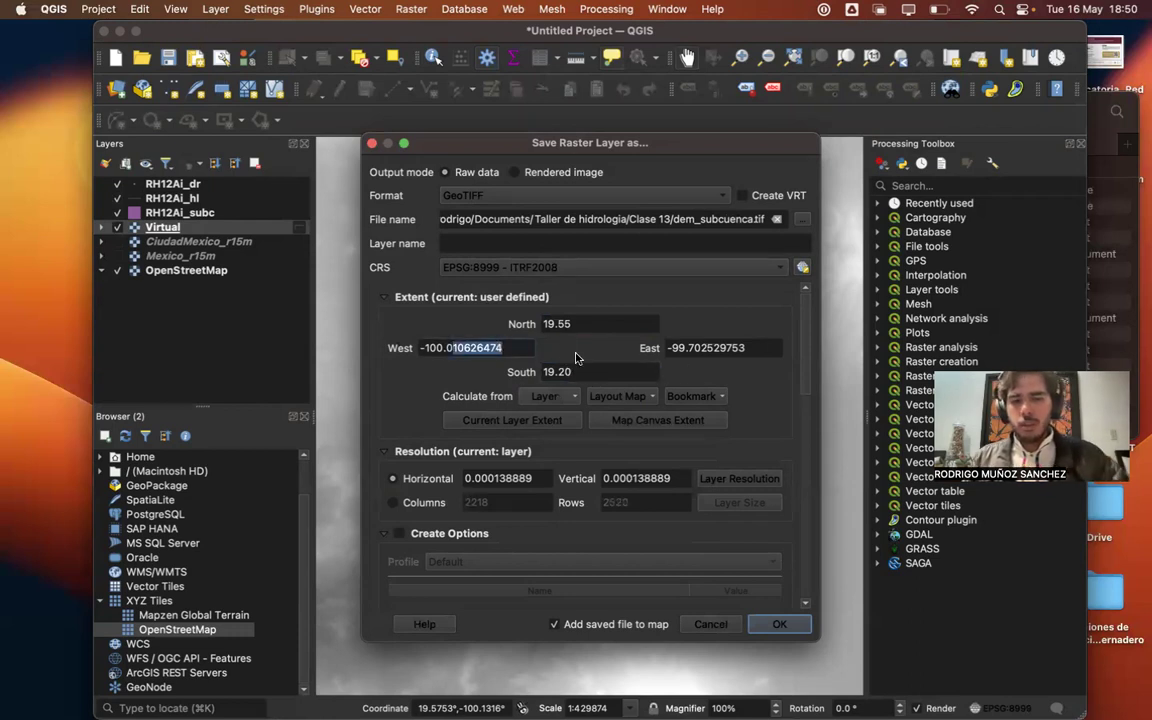
text(5)
drag(688, 347, 787, 347)
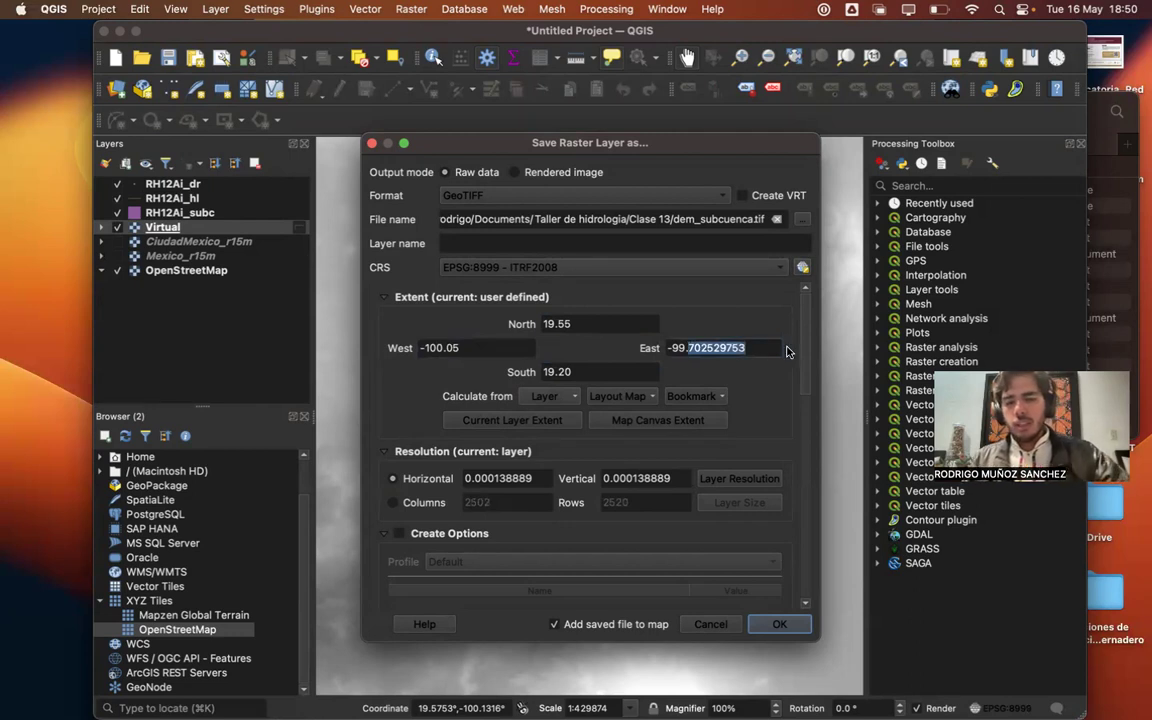
text(65)
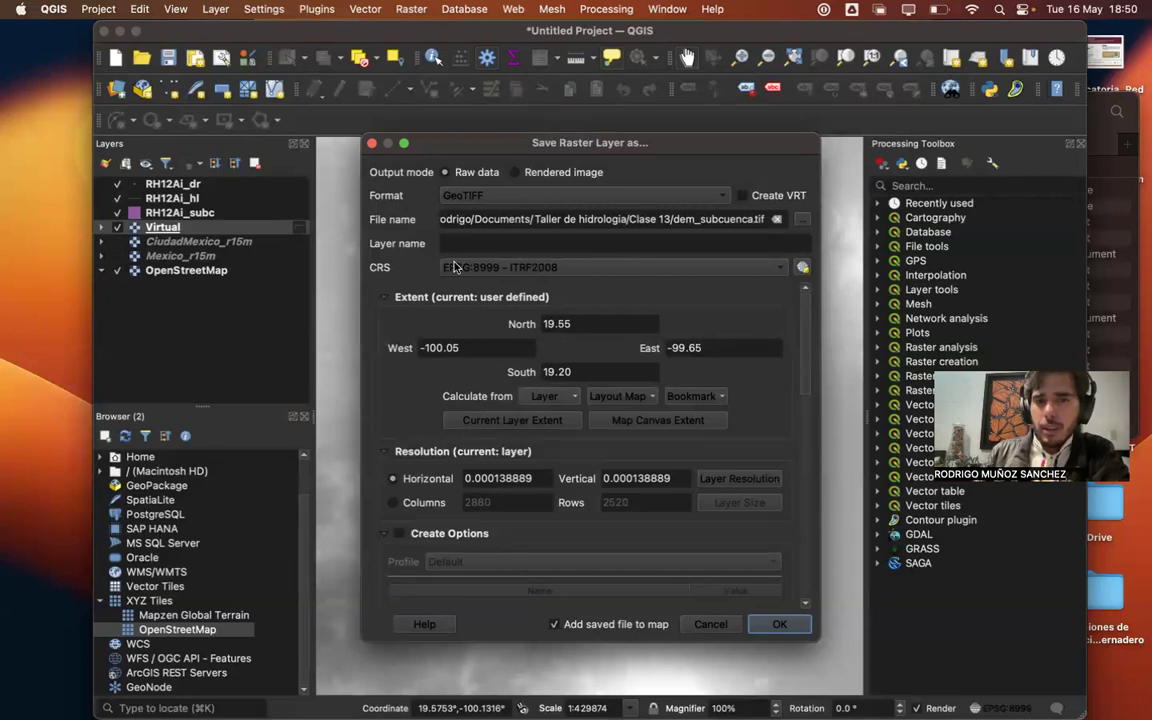
- Set the export CRS to EPSG:32614 - WGS 84 / UTM zone 14N and export the raster
click(784, 267)
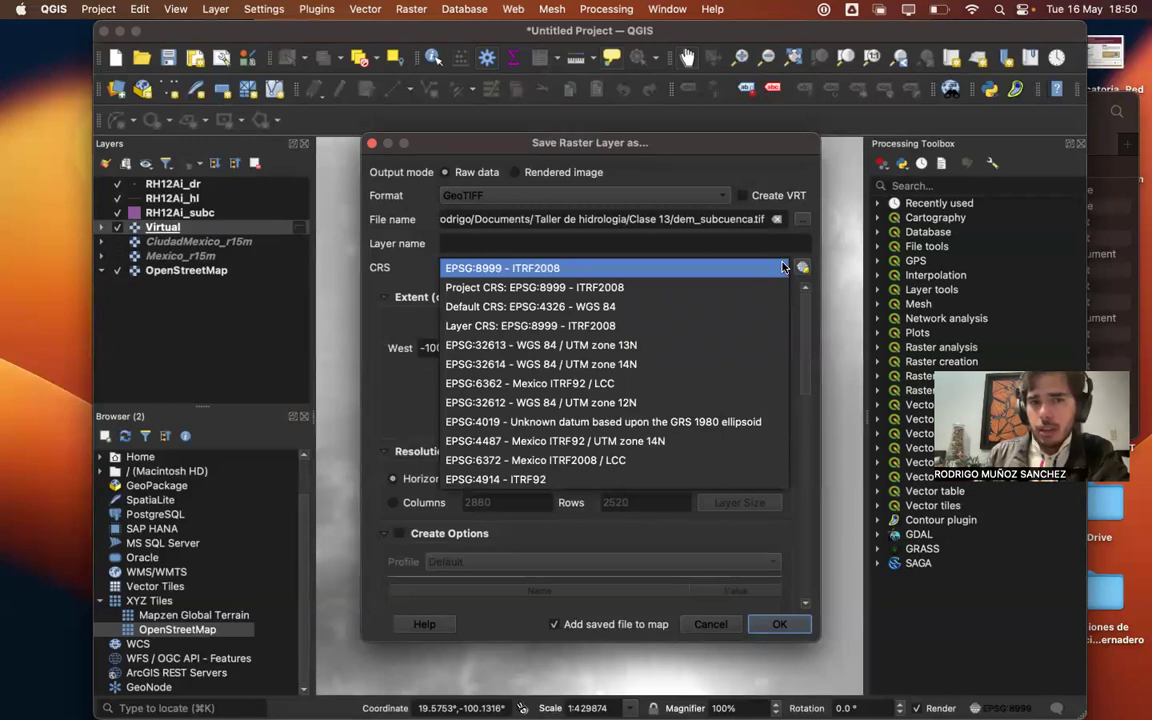
click(677, 360)
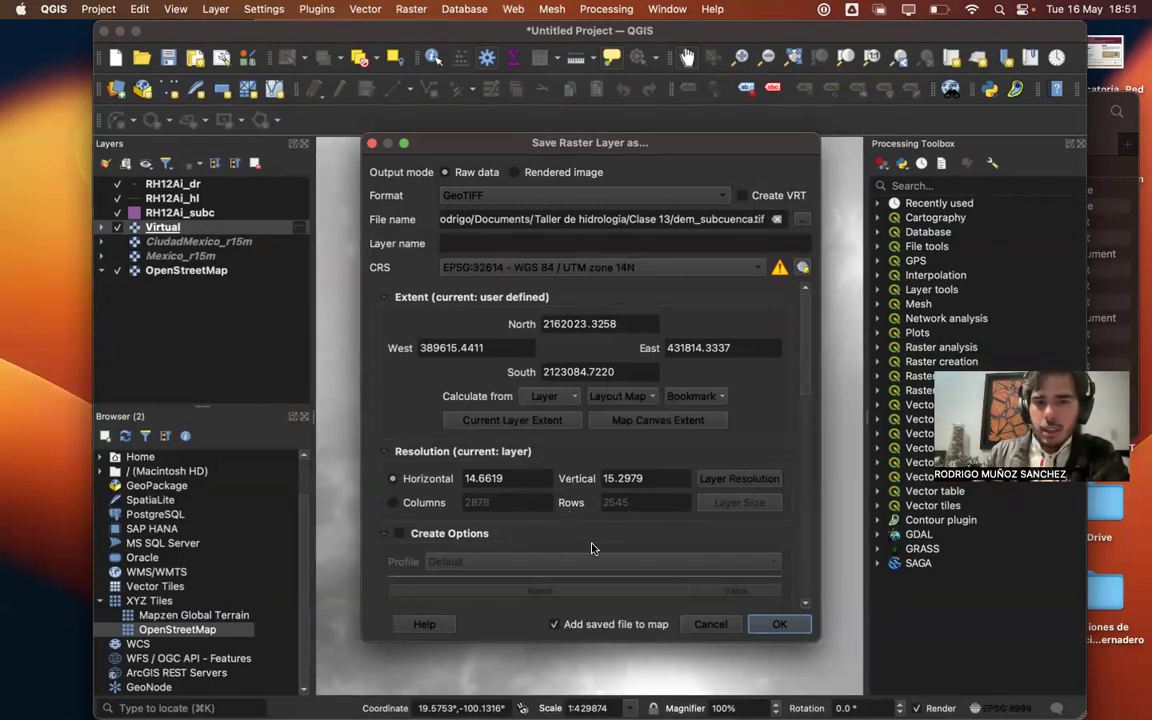
click(781, 624)
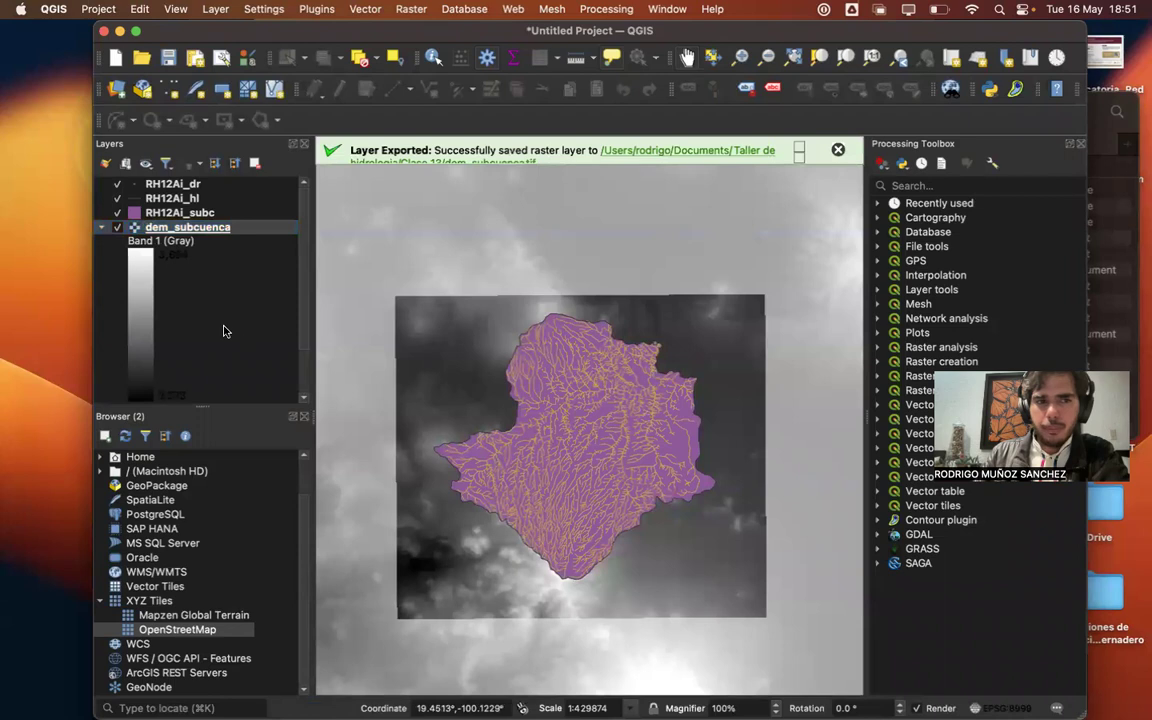
- Collapse the legend of the dem_subcuenca layer and hide the Virtual layer
click(102, 228)
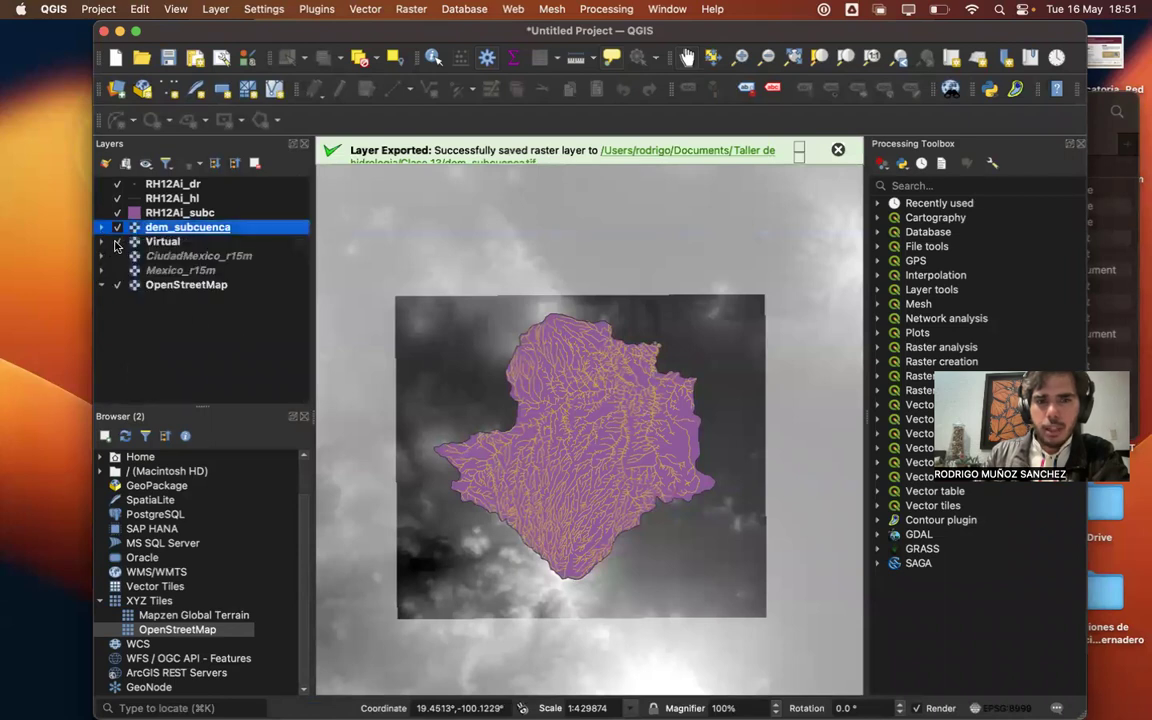
click(117, 242)
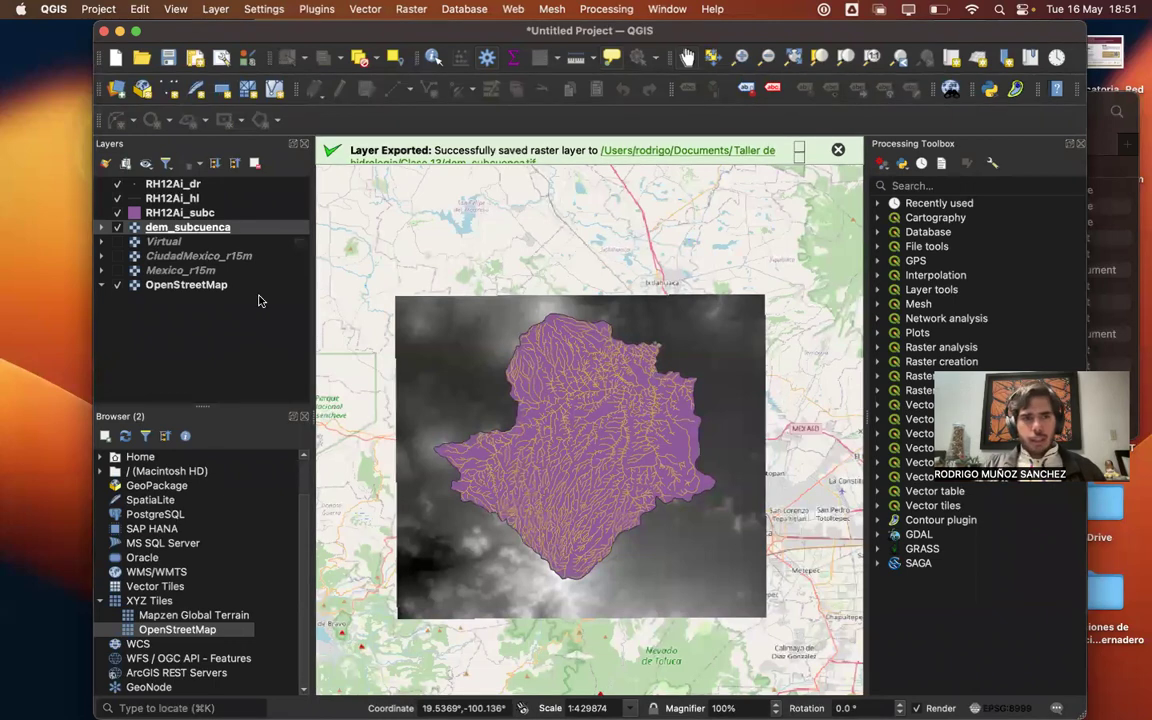
- Start another export of the Virtual raster as dem_subcuenca in the Clase 13 folder, declining to replace the existing file
click(172, 243)
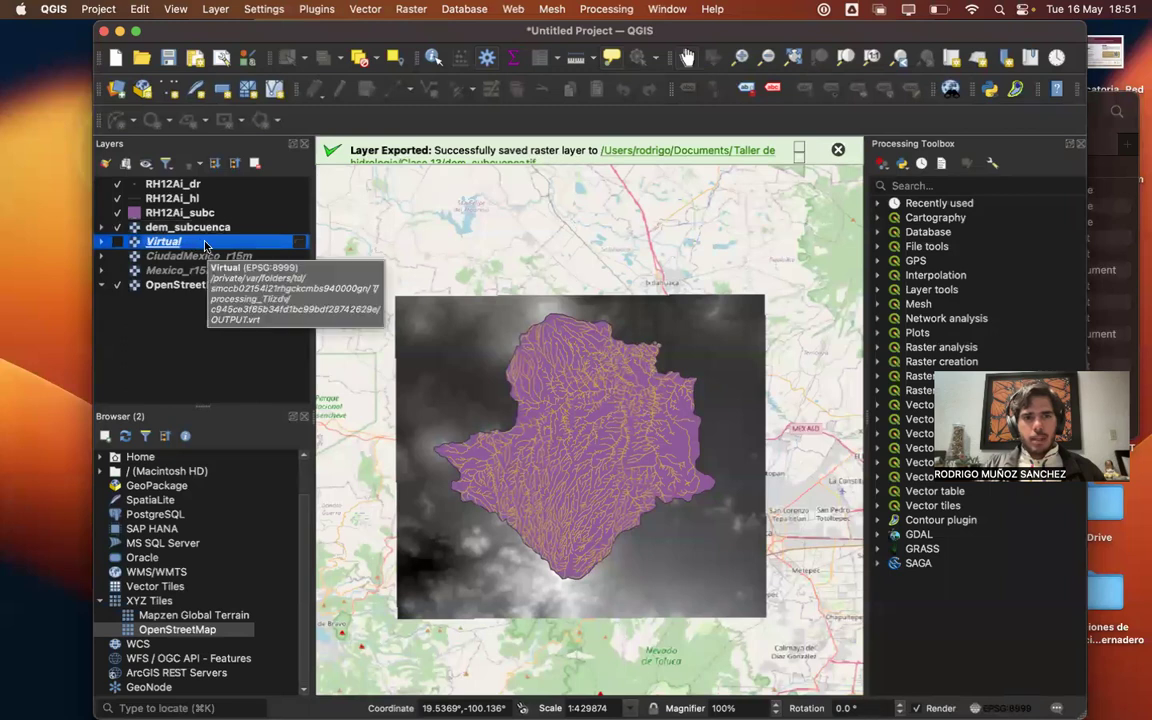
right_click(205, 246)
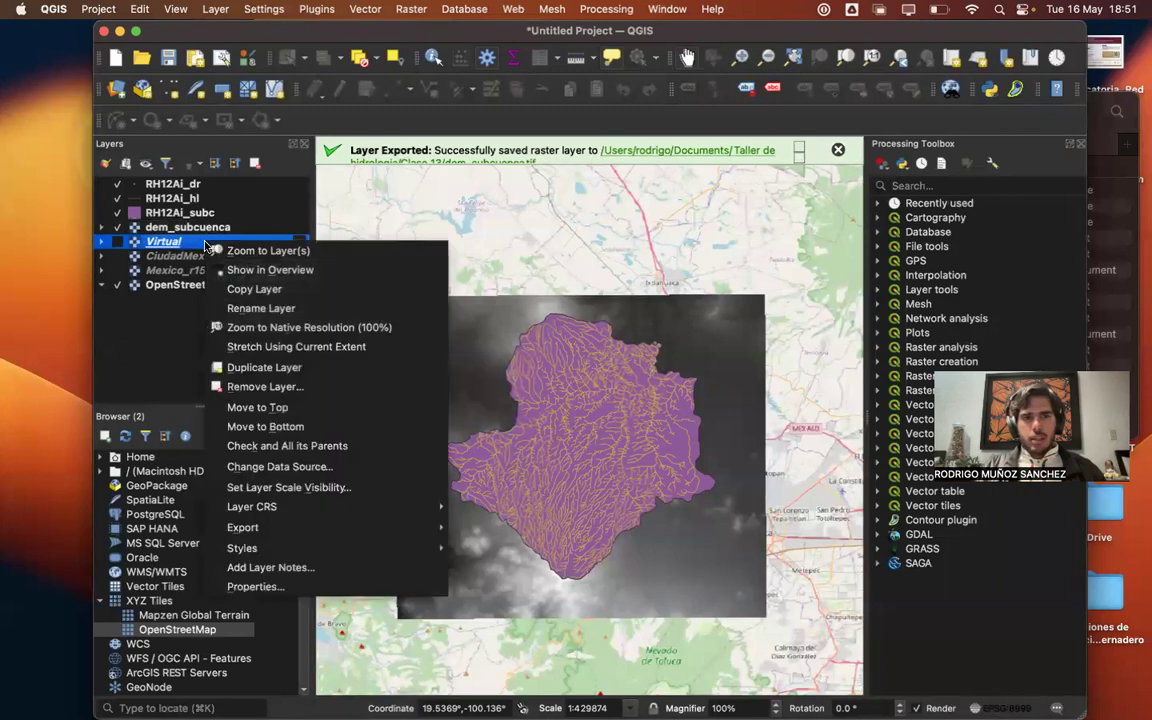
mouse_move(271, 527)
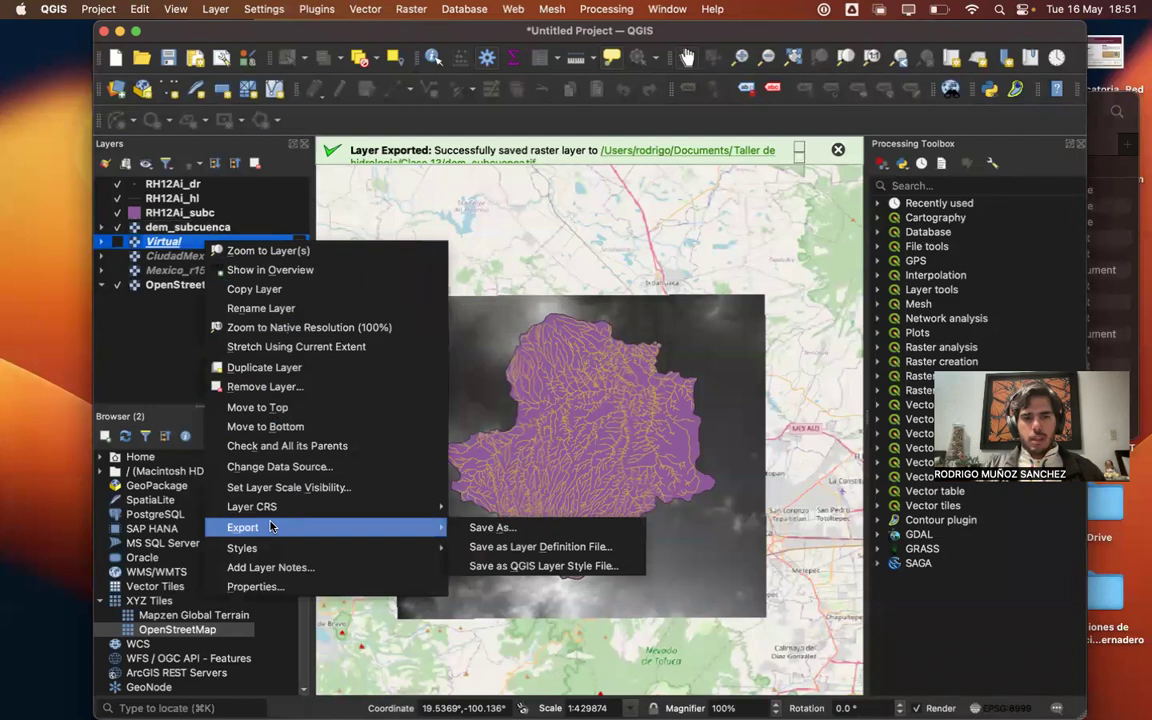
click(490, 527)
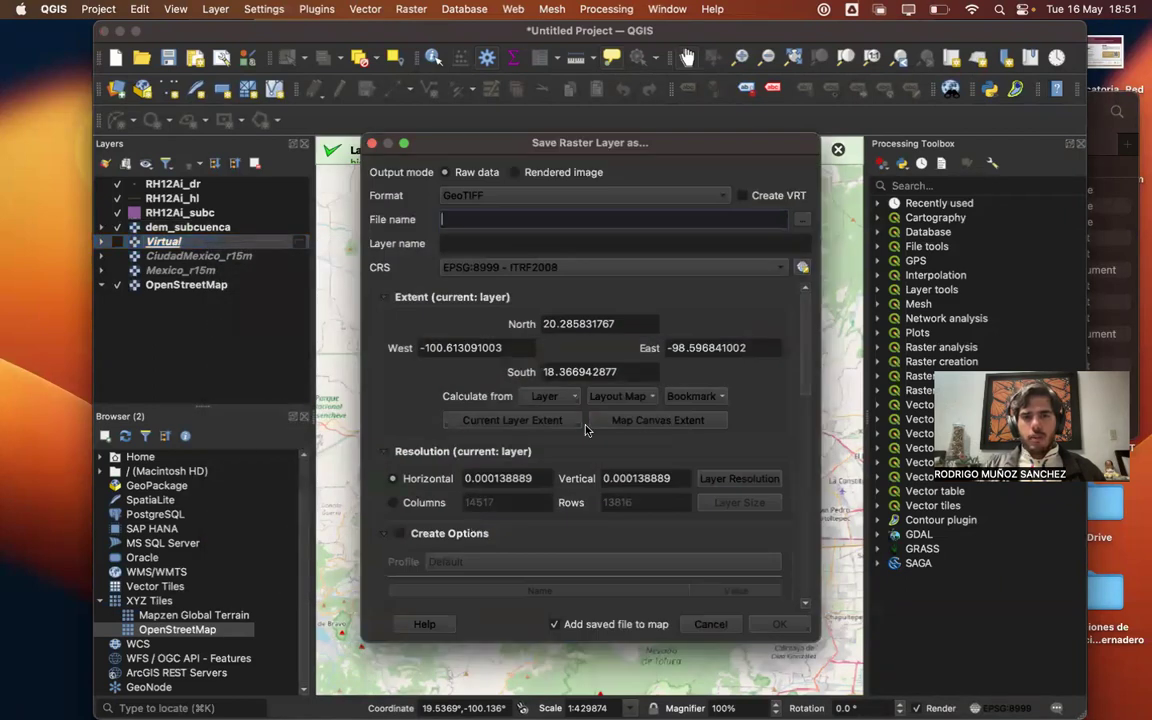
click(802, 219)
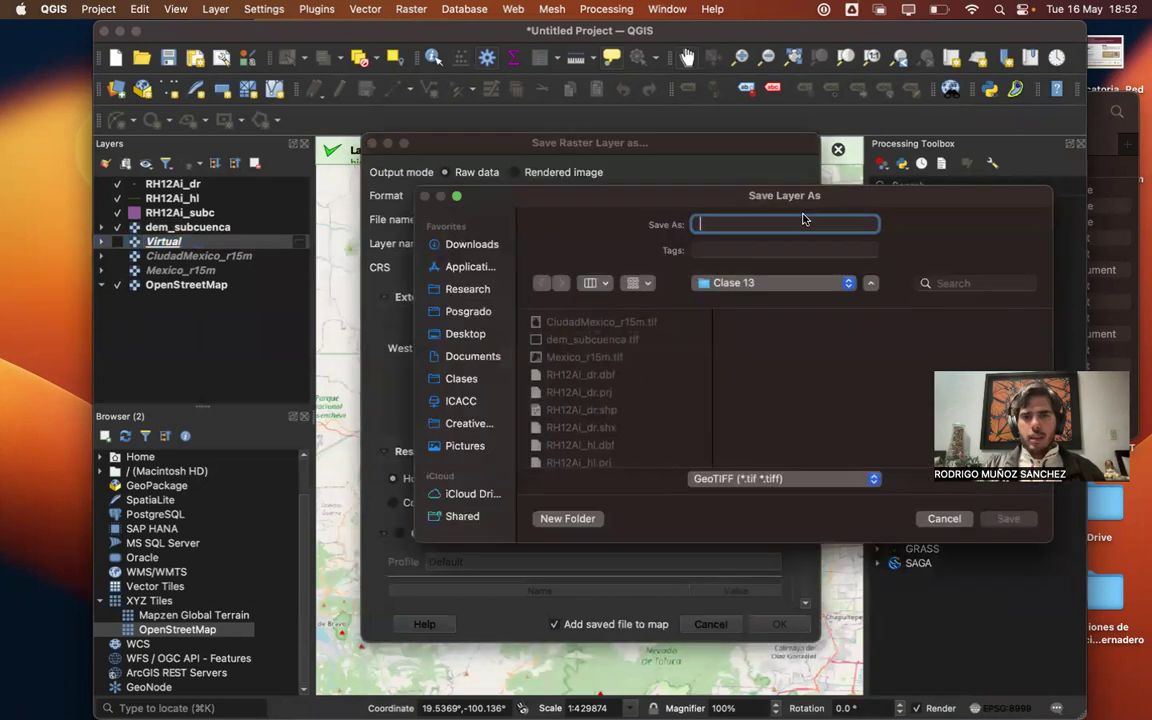
drag(663, 193, 609, 268)
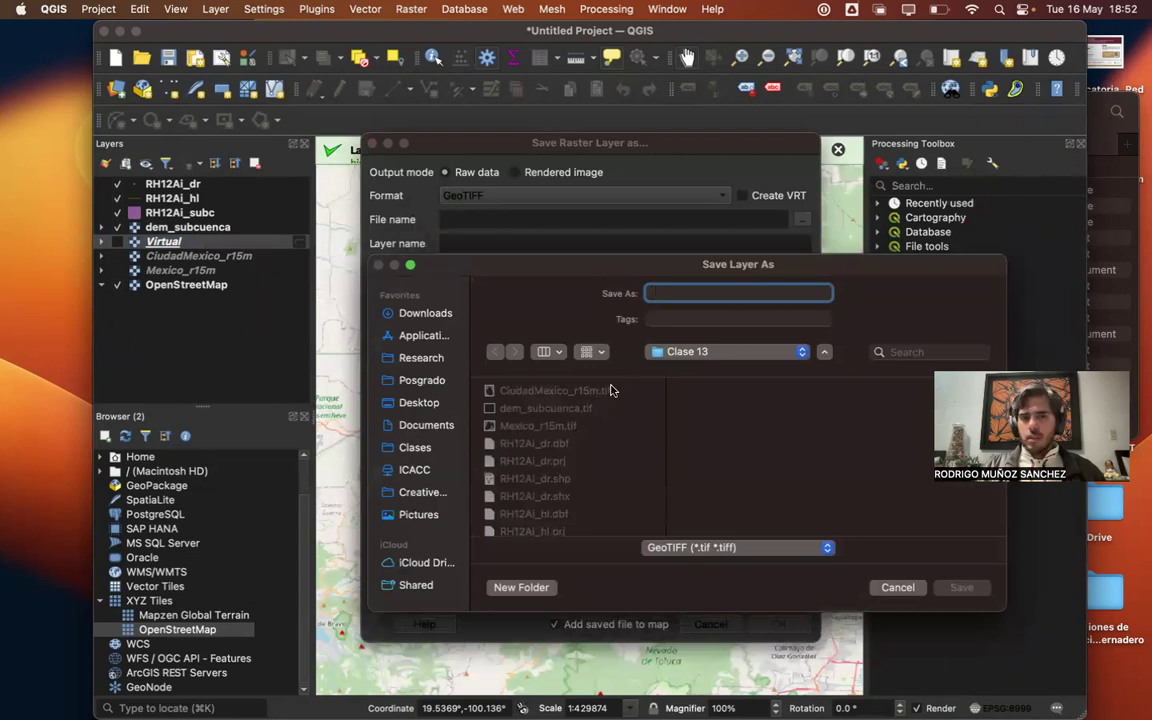
text(de)
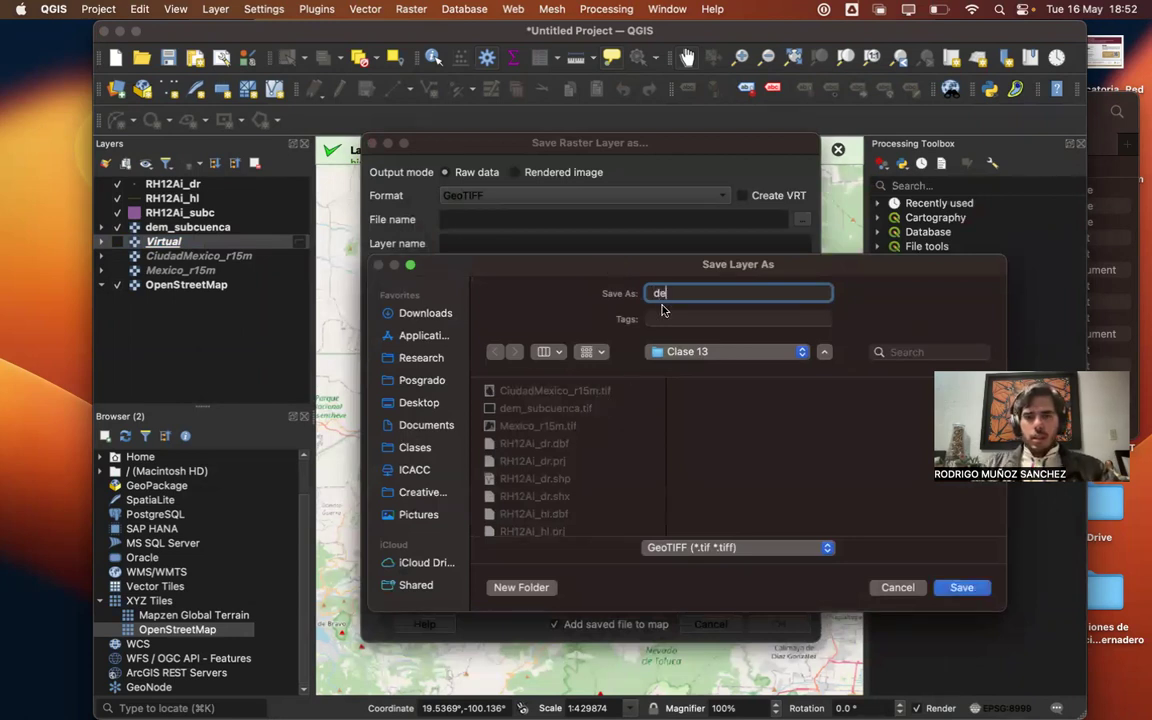
text(m_subcuenca)
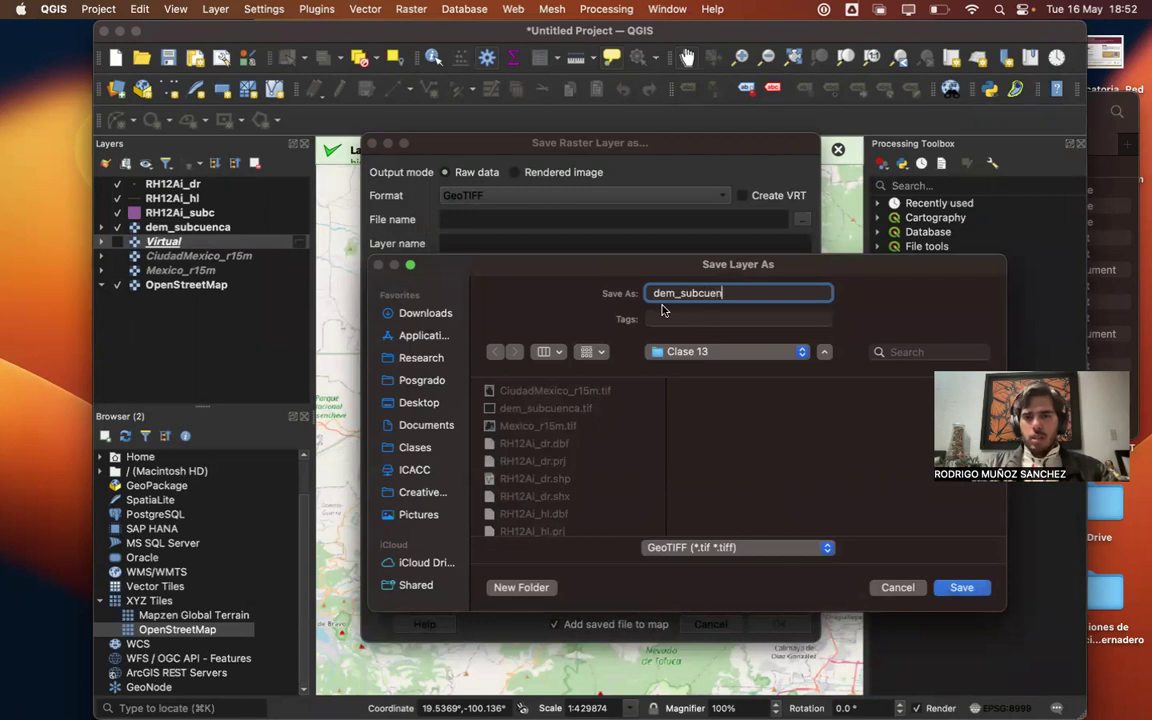
click(958, 587)
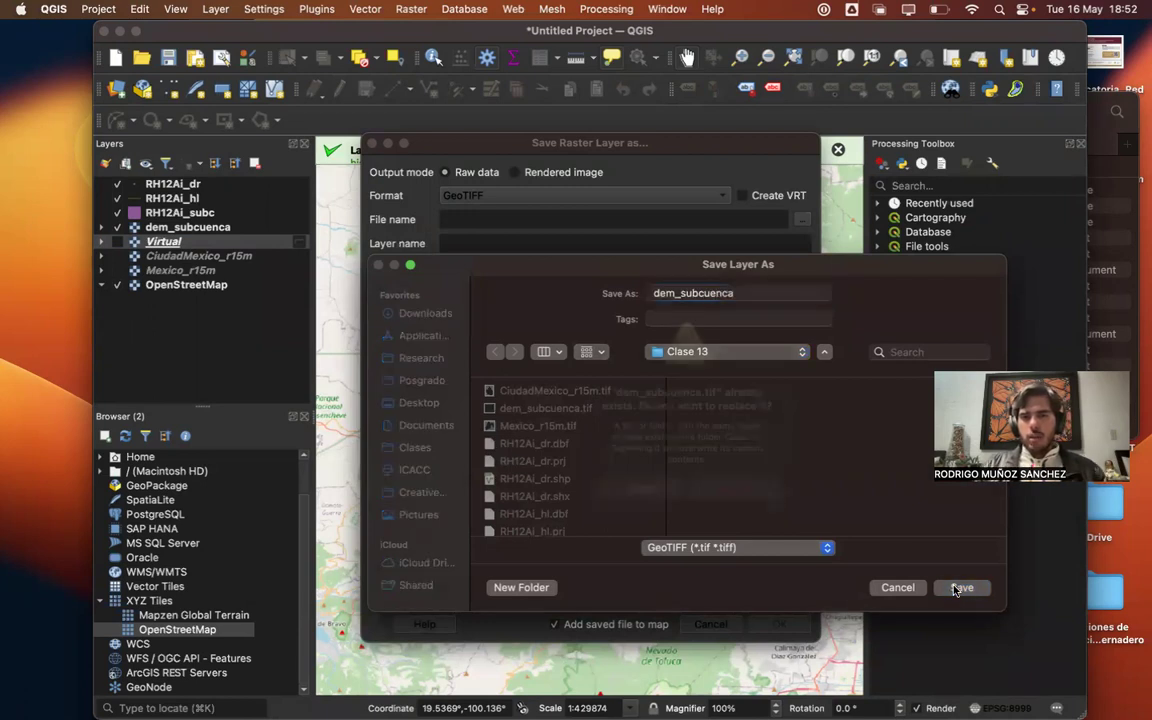
click(645, 515)
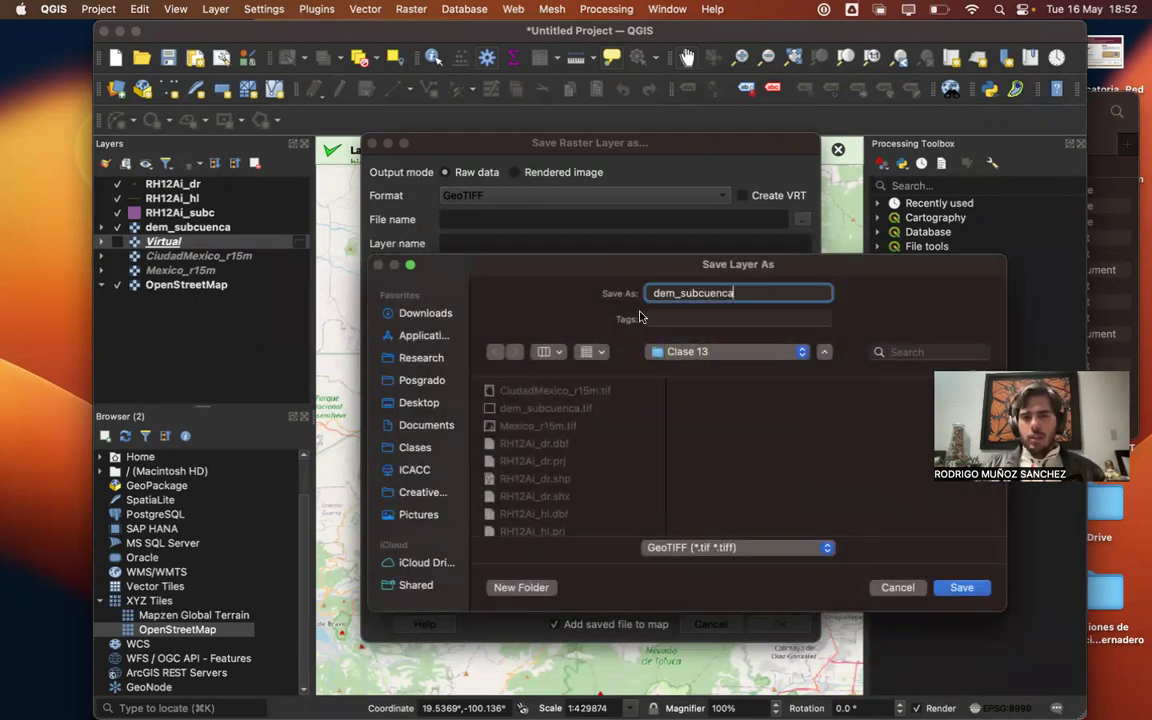
- Name the second export file dem_cuenca and accept the Clase 13 output location
click(697, 293)
key(BackSpace)
key(BackSpace)
key(BackSpace)
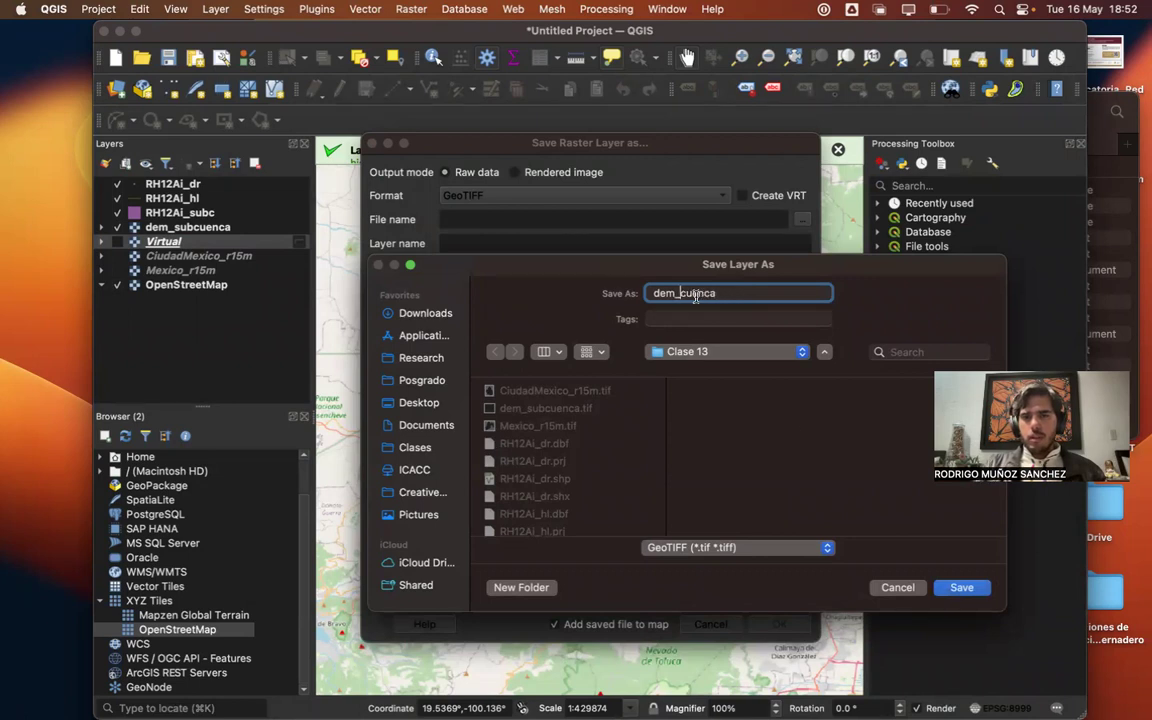
click(958, 587)
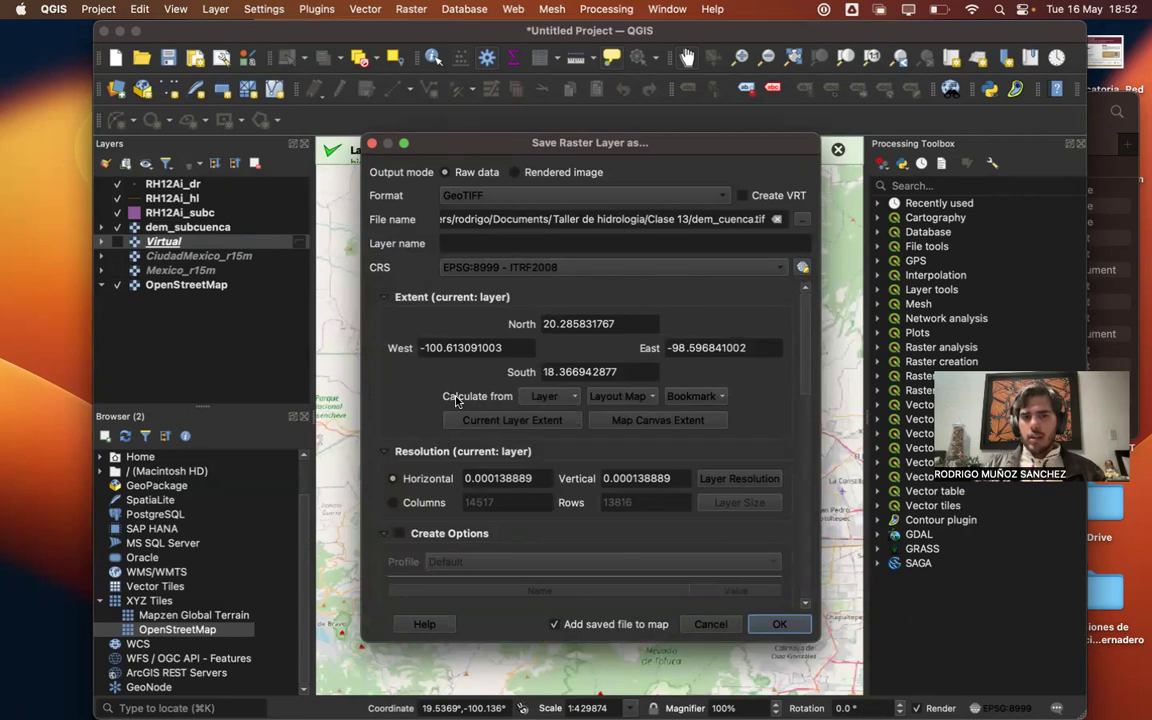
- Calculate the extent from RH12Ai_subc, and widen it to north 19.55, south 19.20, east -99.65 and west -100.05
click(539, 396)
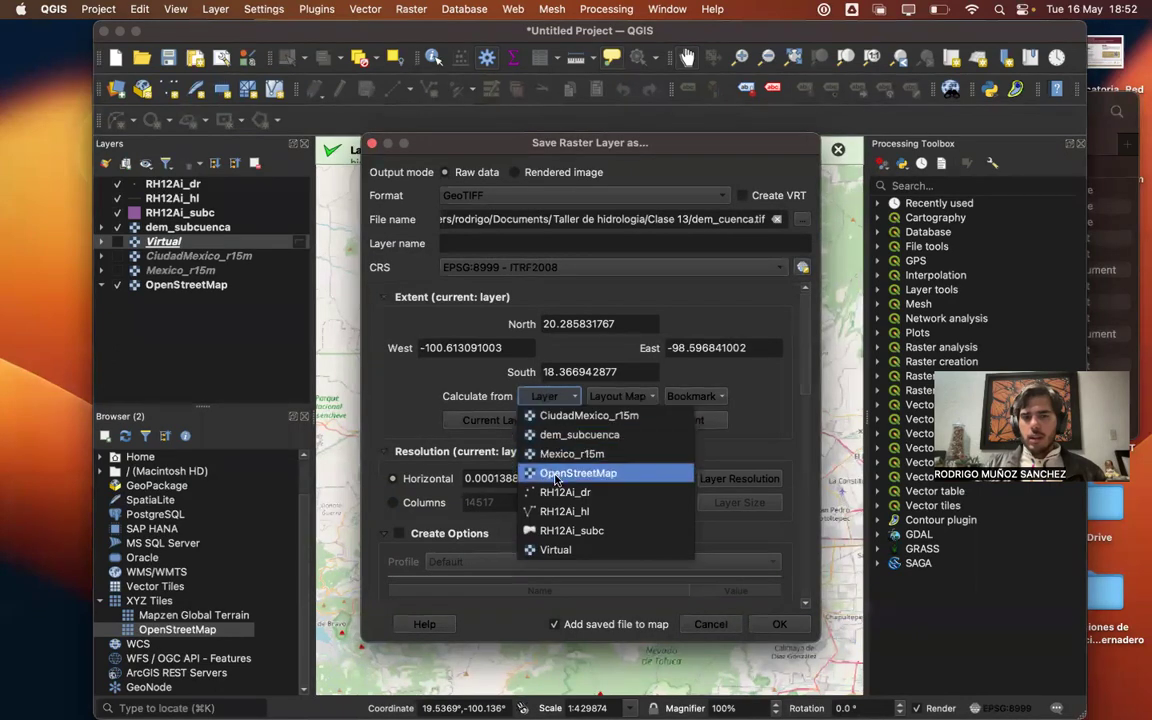
click(585, 538)
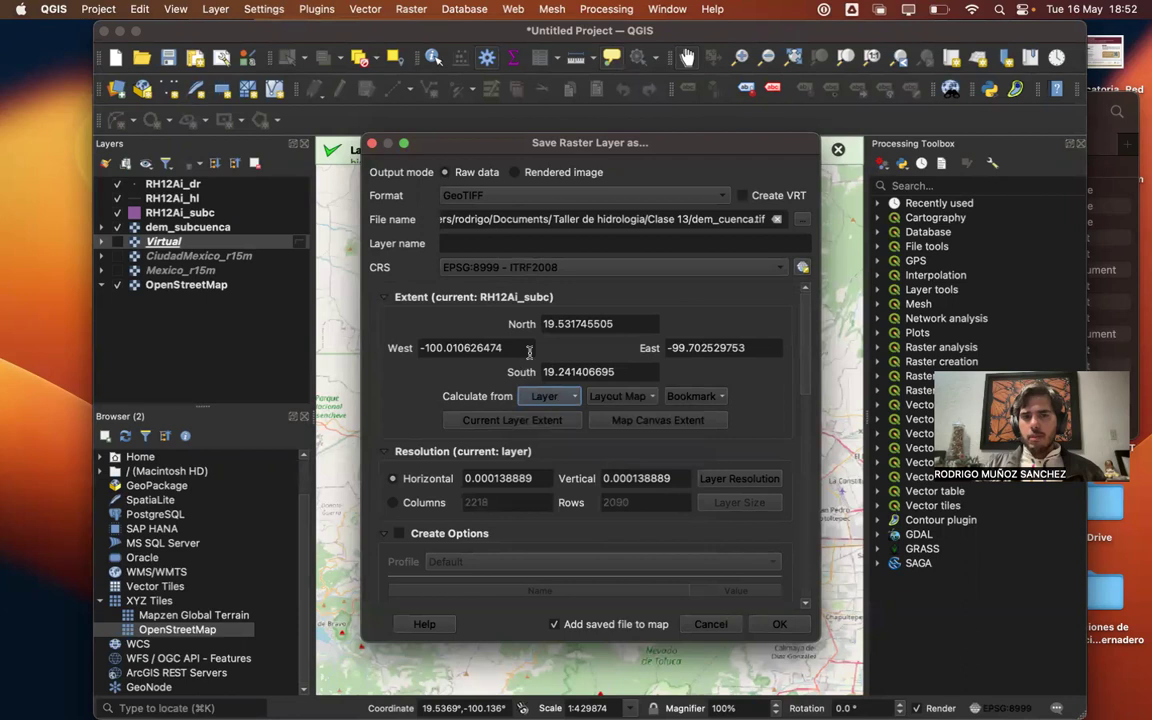
drag(564, 323, 667, 319)
text(55)
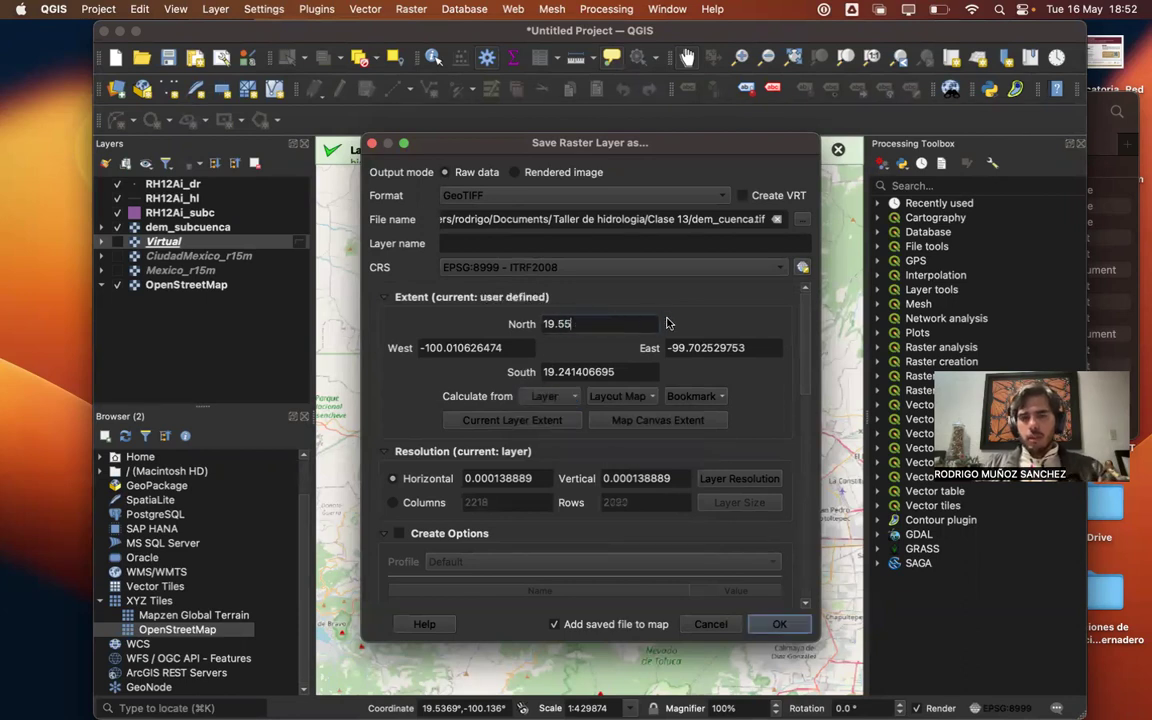
drag(563, 371, 774, 349)
text(0)
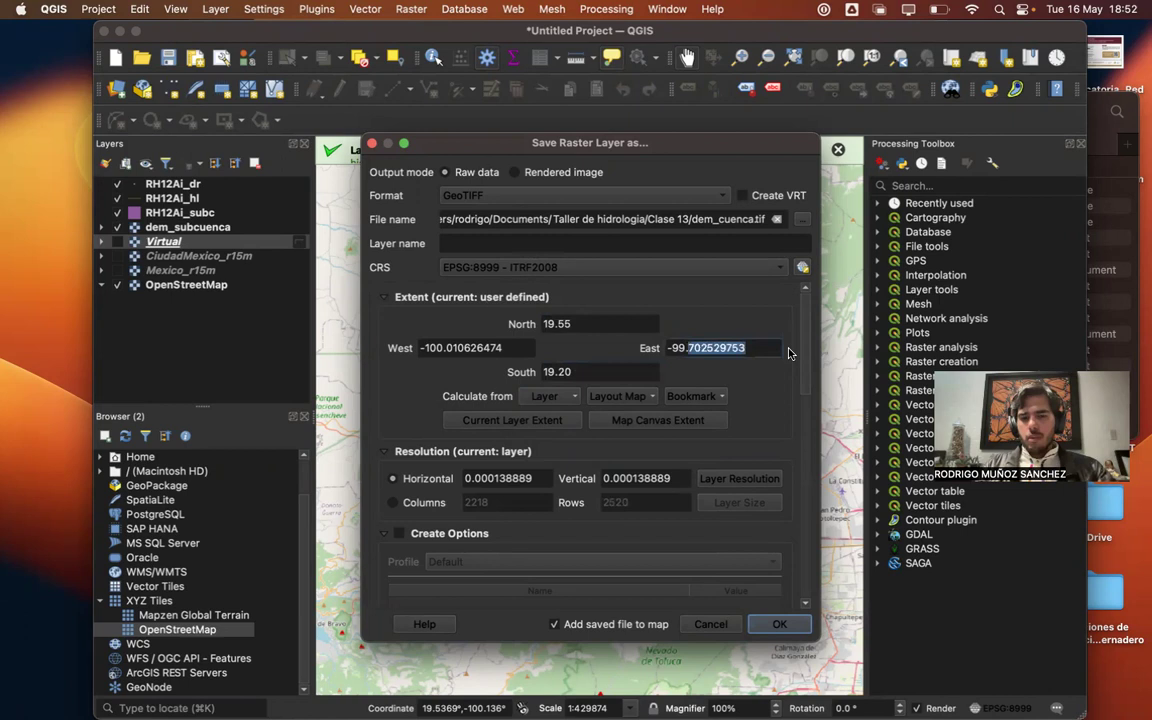
text(65)
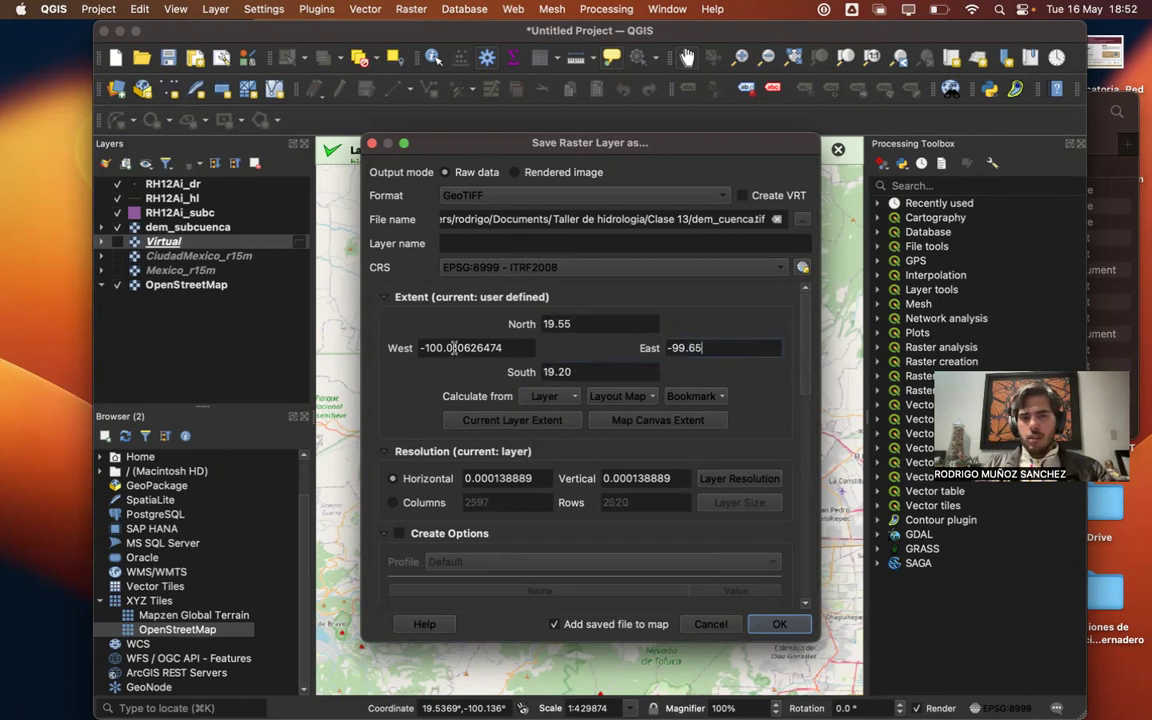
drag(454, 347, 510, 348)
text(5)
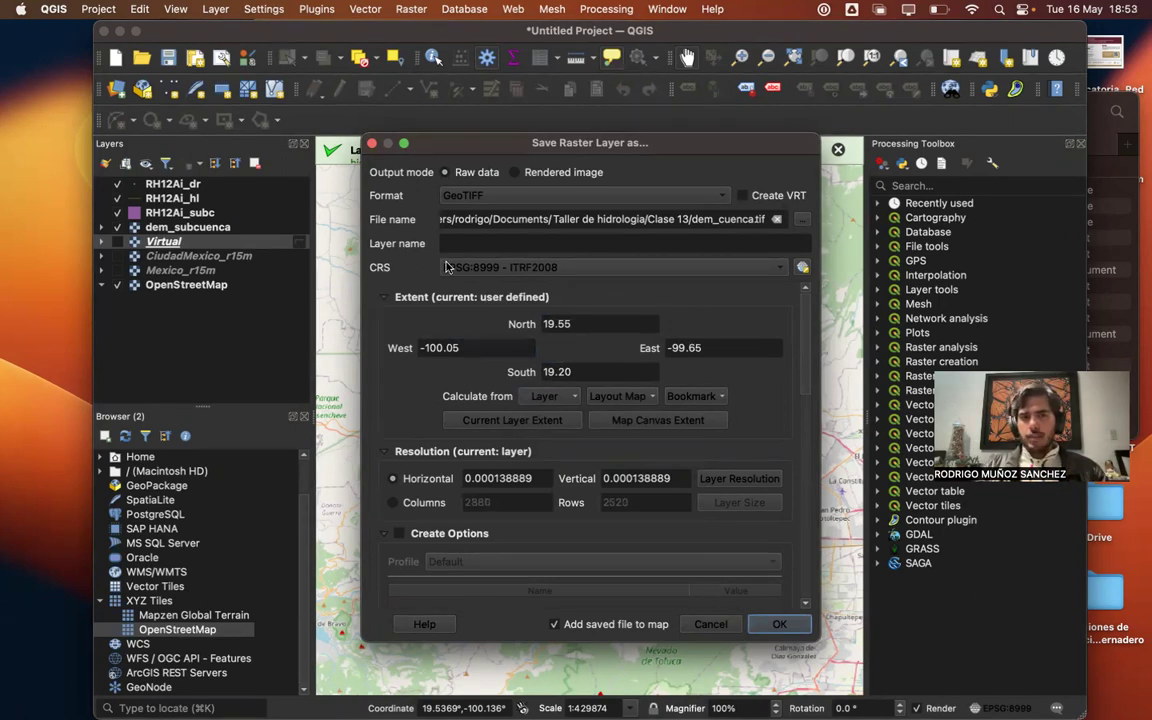
- Set the export CRS to EPSG:32614 - WGS 84 / UTM zone 14N, and close the export settings without exporting
click(690, 270)
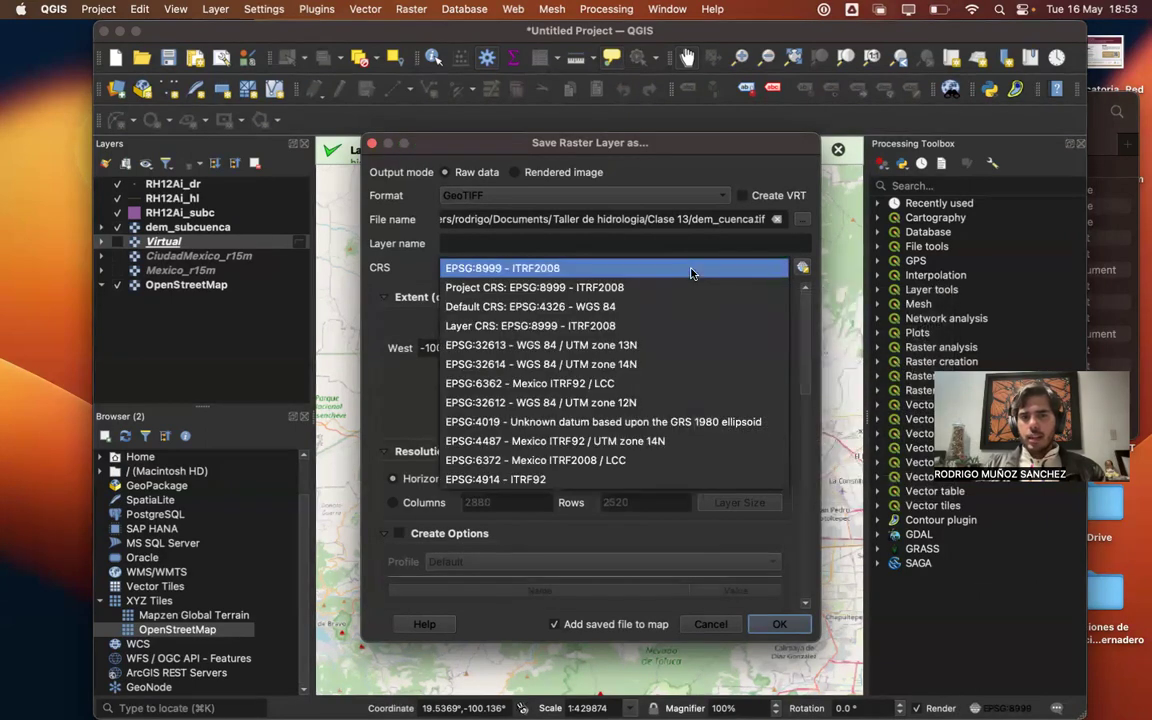
click(660, 366)
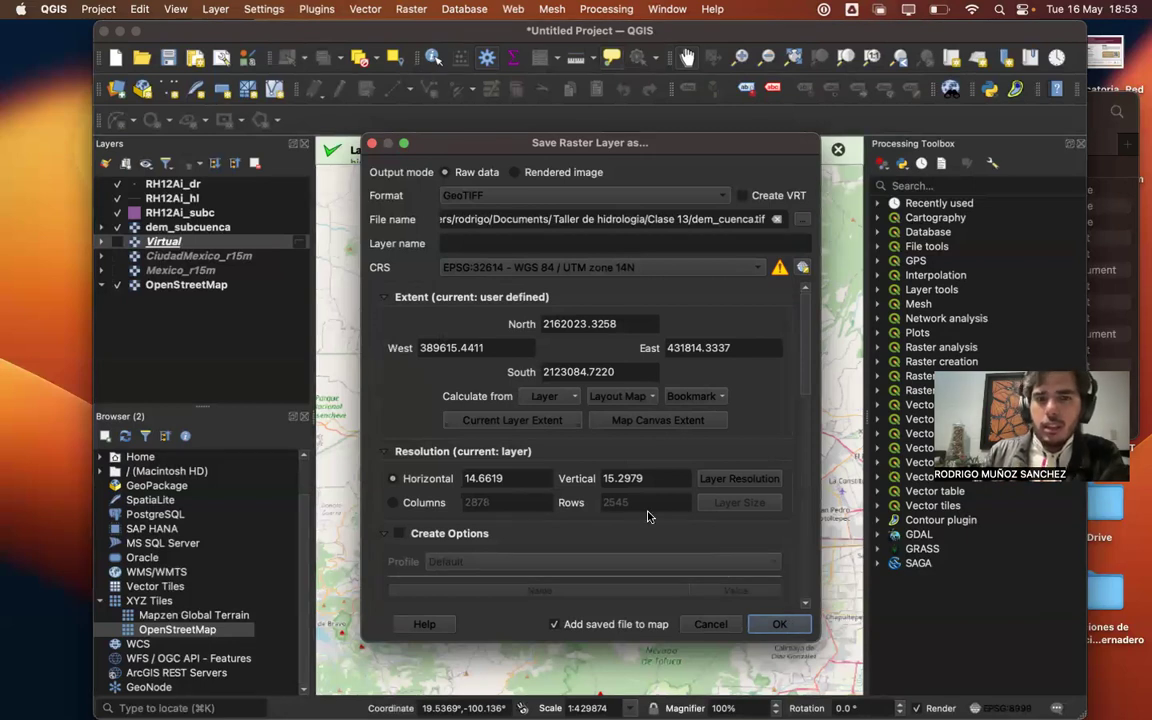
drag(443, 143, 774, 187)
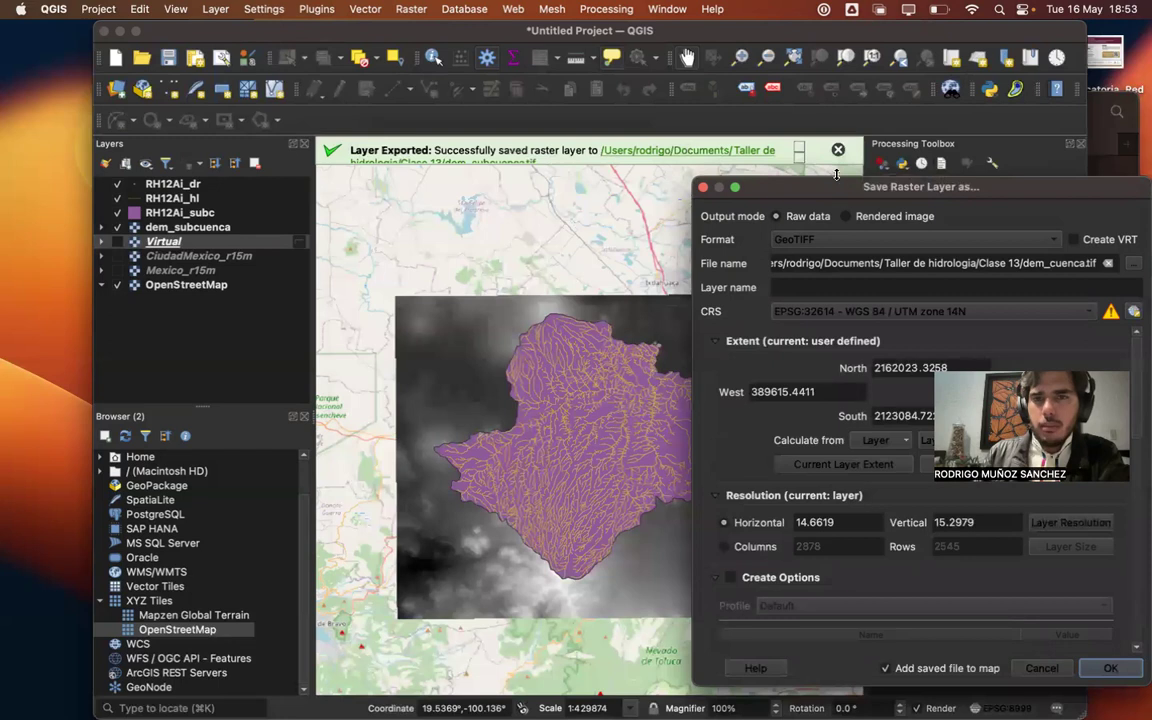
drag(1024, 31, 931, 35)
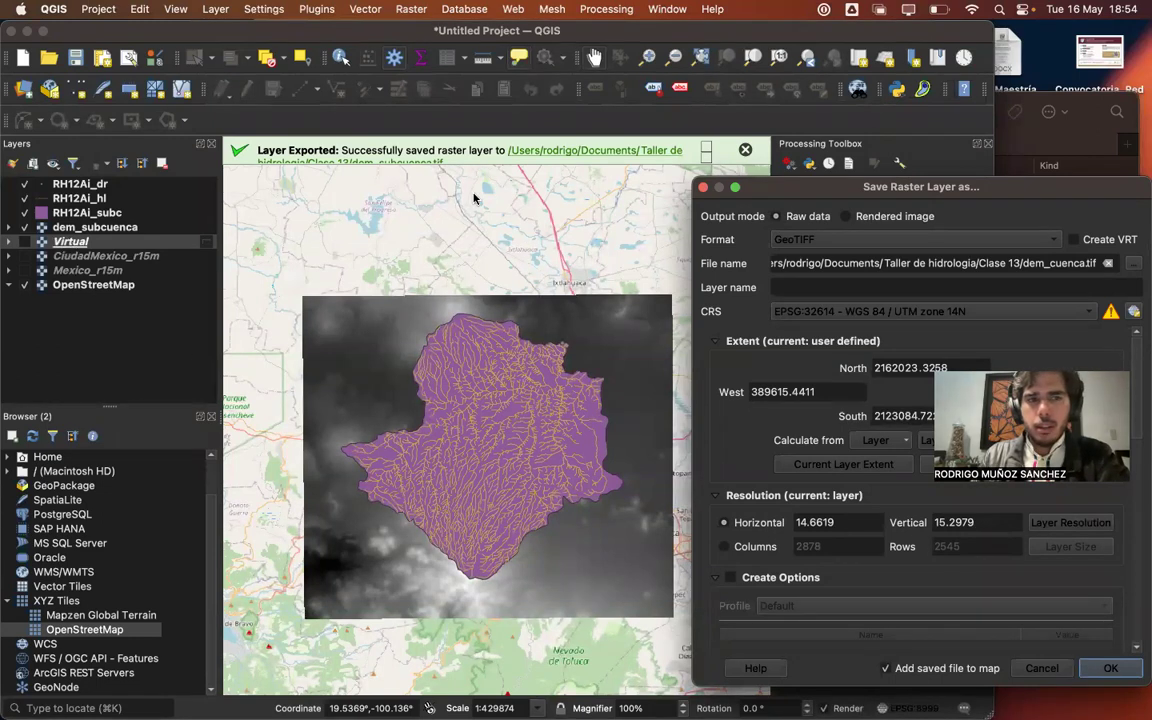
drag(785, 187, 682, 185)
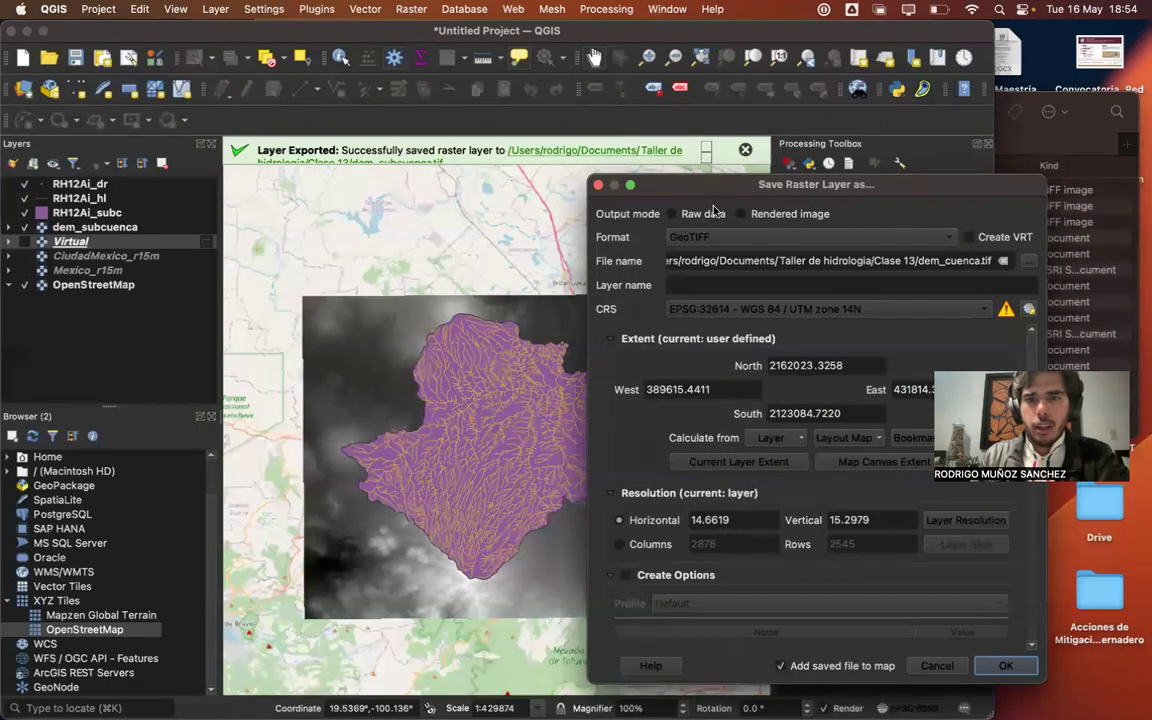
click(597, 187)
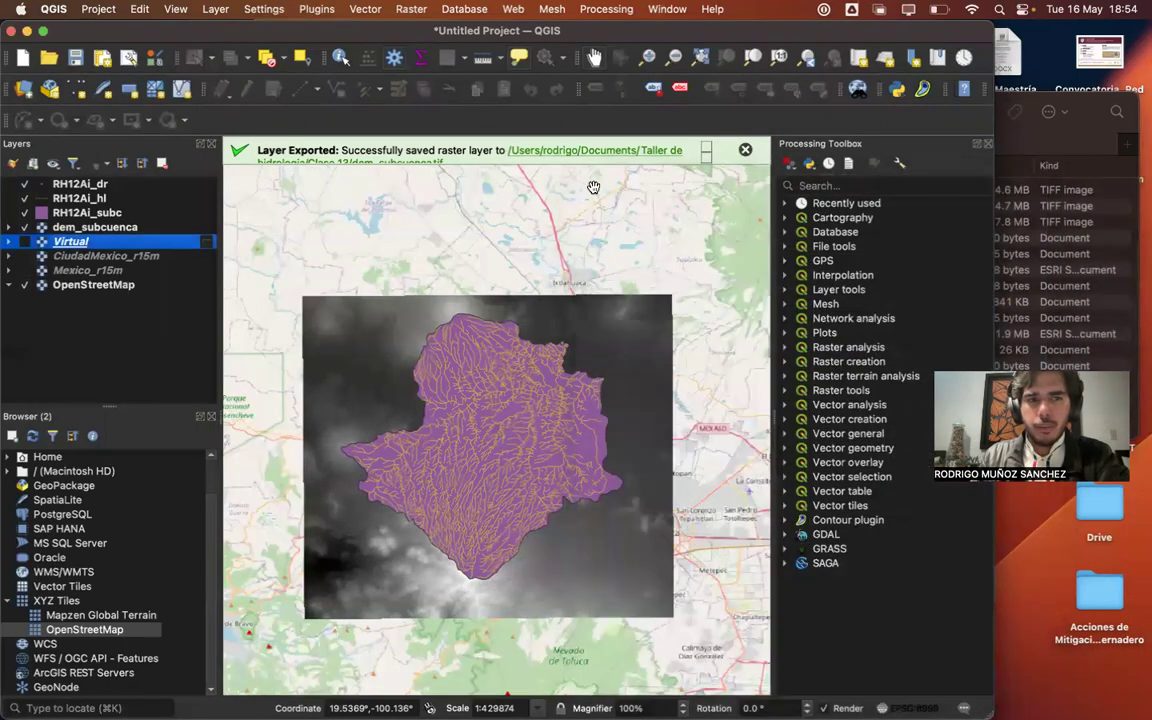
click(113, 254)
click(112, 243)
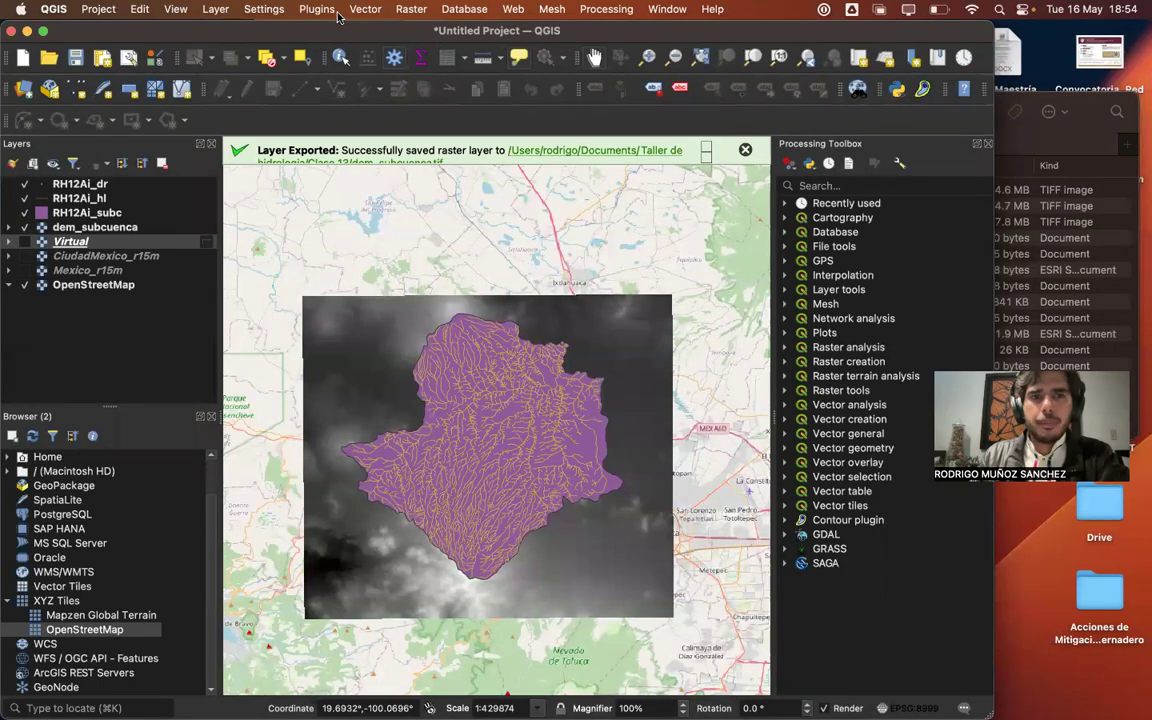
- Set up a new virtual raster with CiudadMexico_r15m and Mexico_r15m as the input layers, and close it without running
click(413, 16)
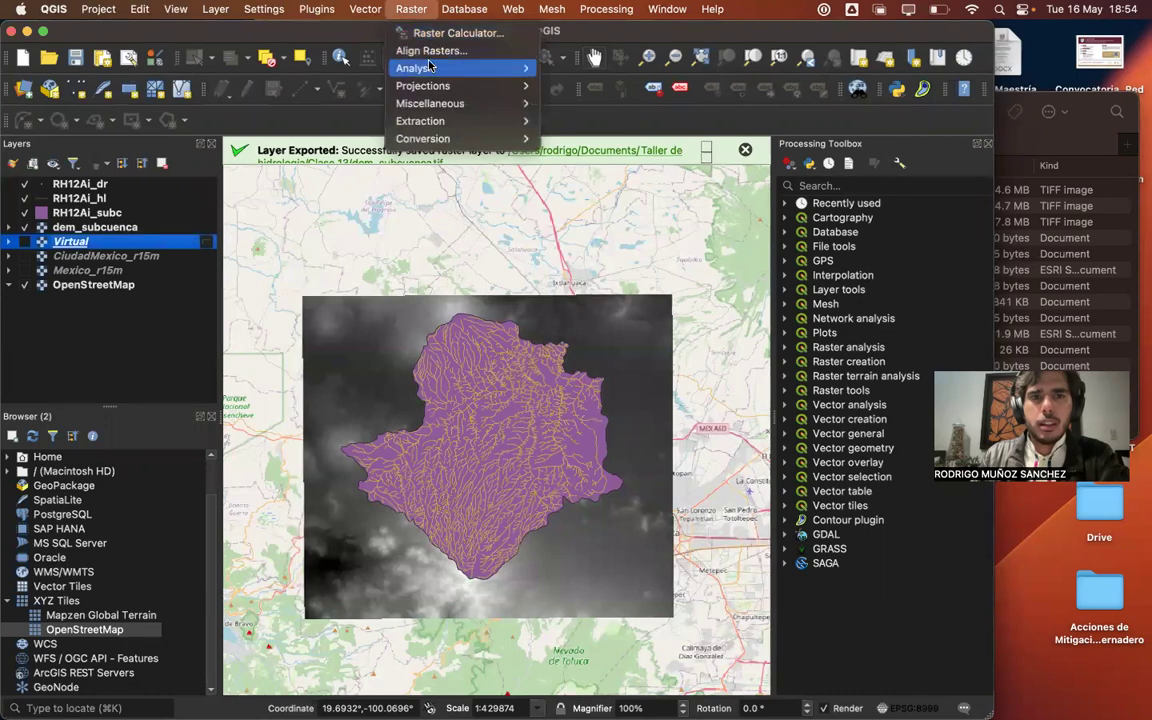
mouse_move(441, 110)
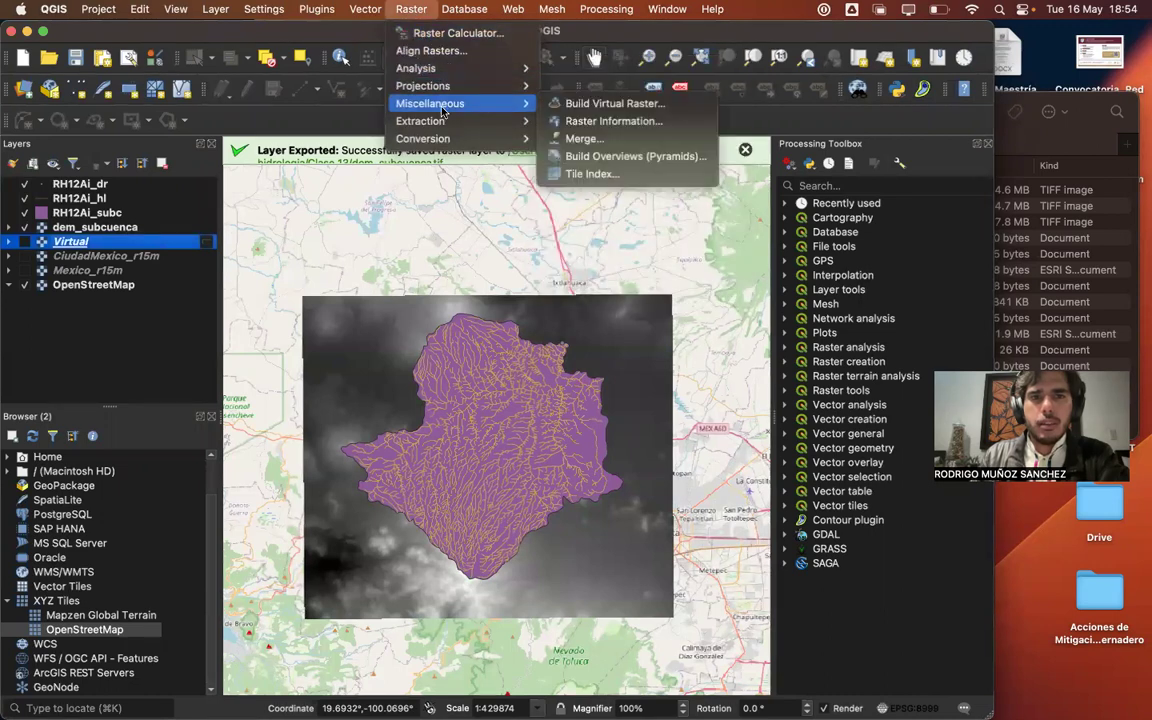
click(566, 106)
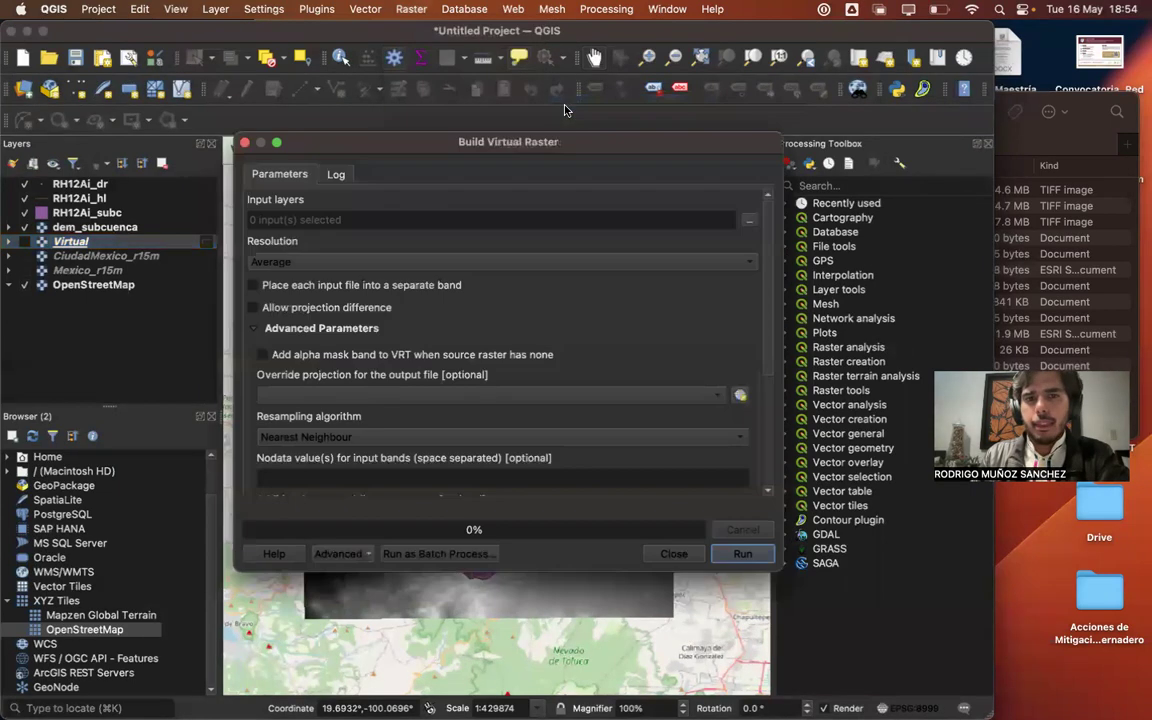
drag(381, 150, 533, 159)
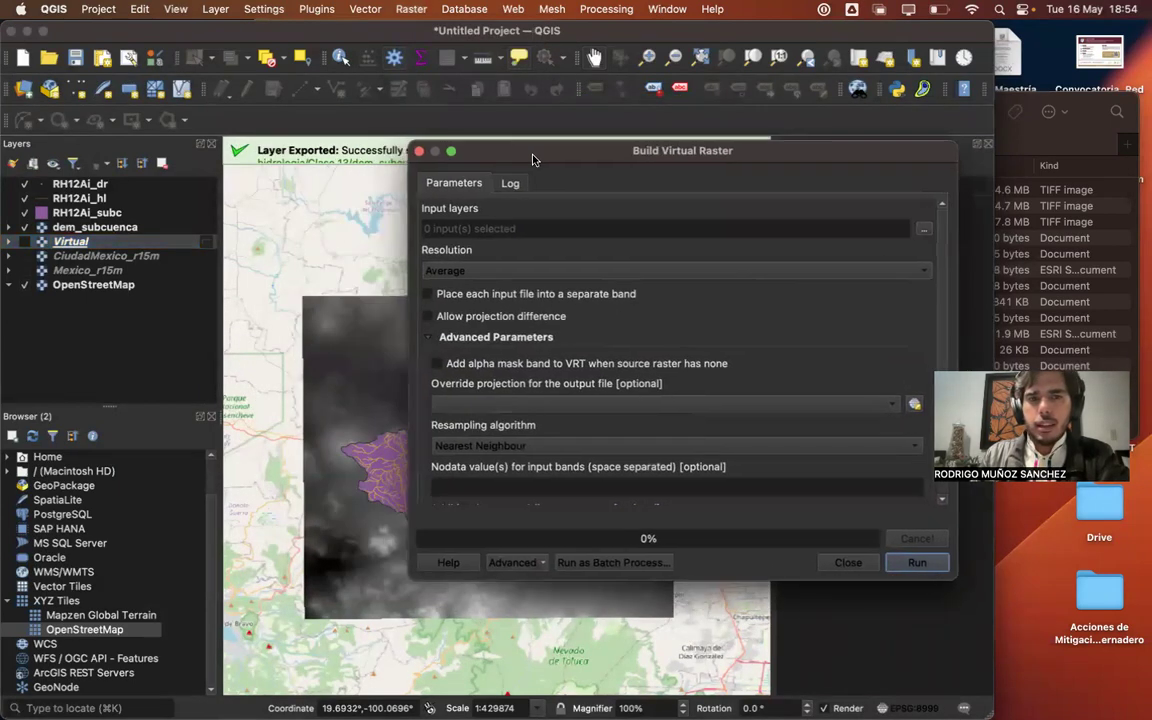
click(922, 231)
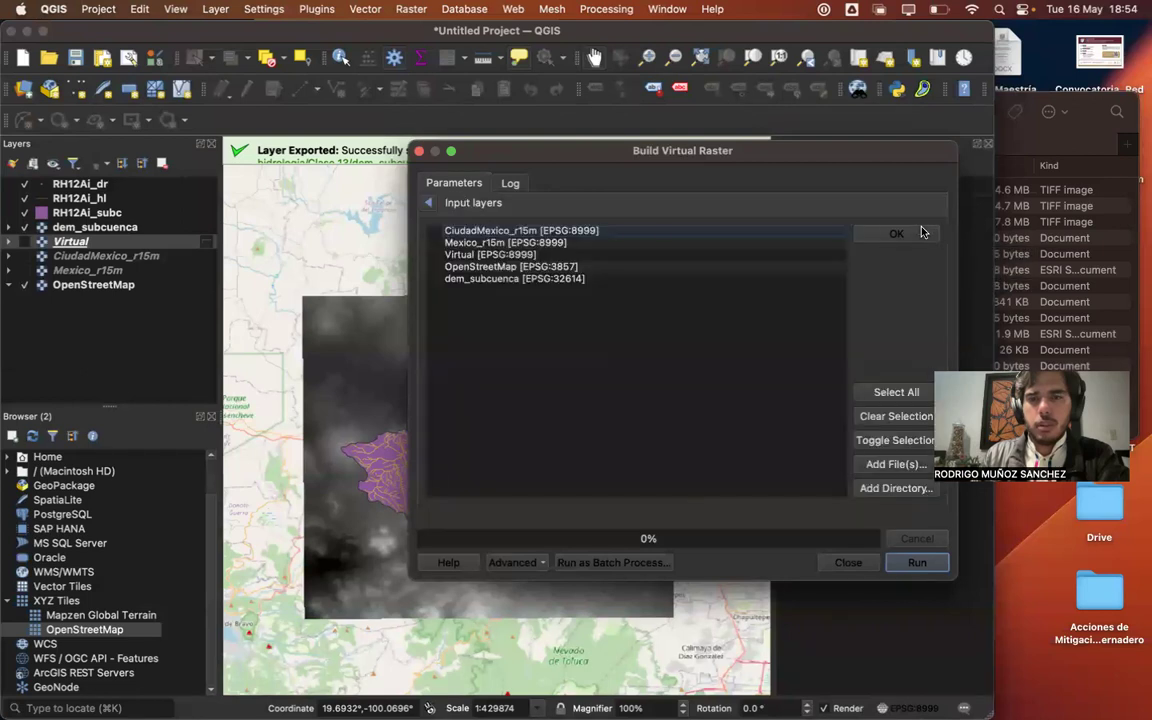
click(438, 233)
click(435, 243)
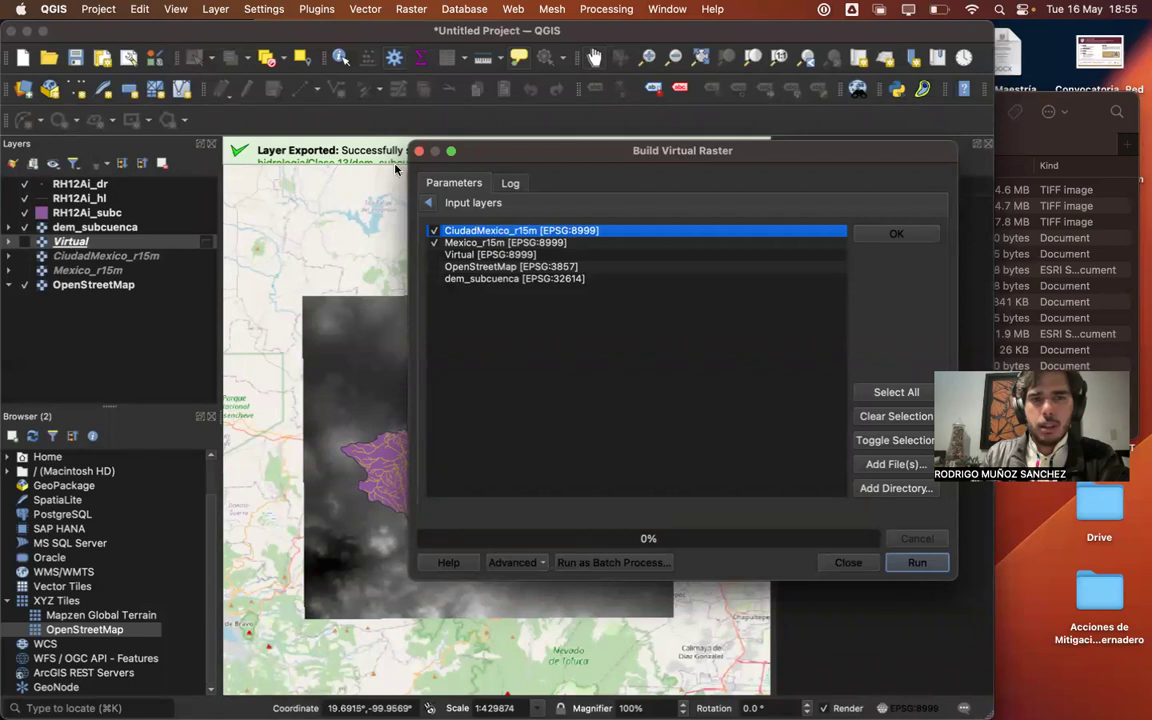
- Show the Virtual raster on the map to view its coverage, and hide it again
click(70, 241)
click(24, 241)
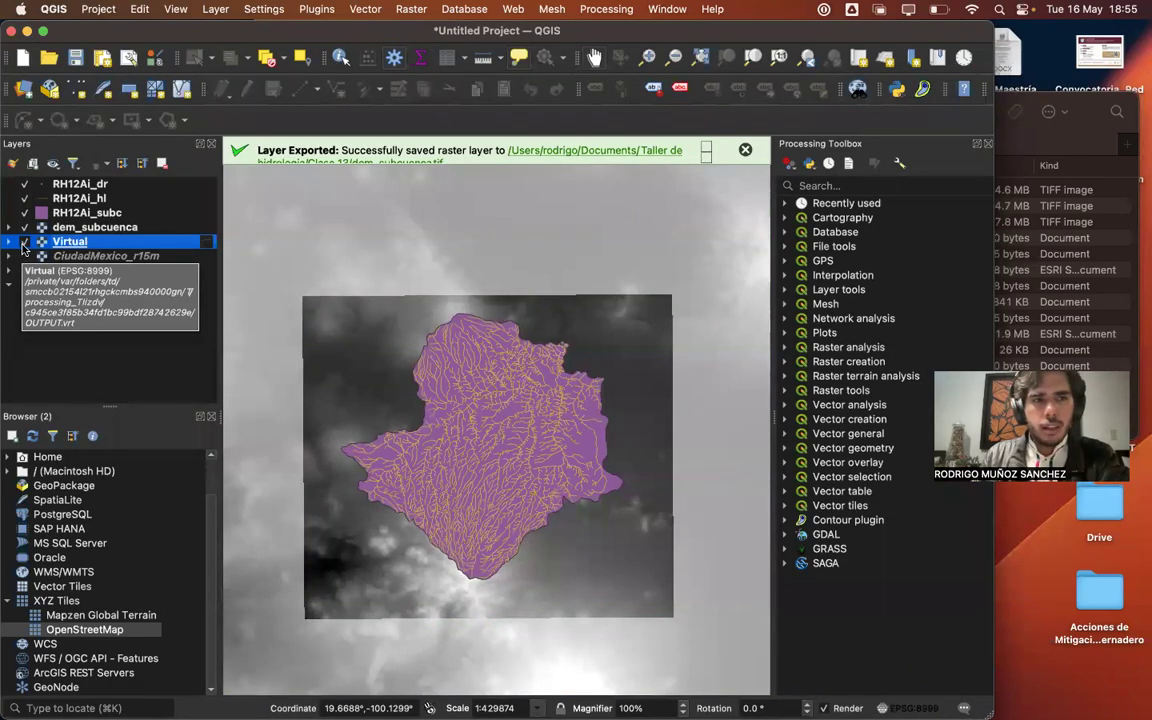
click(24, 243)
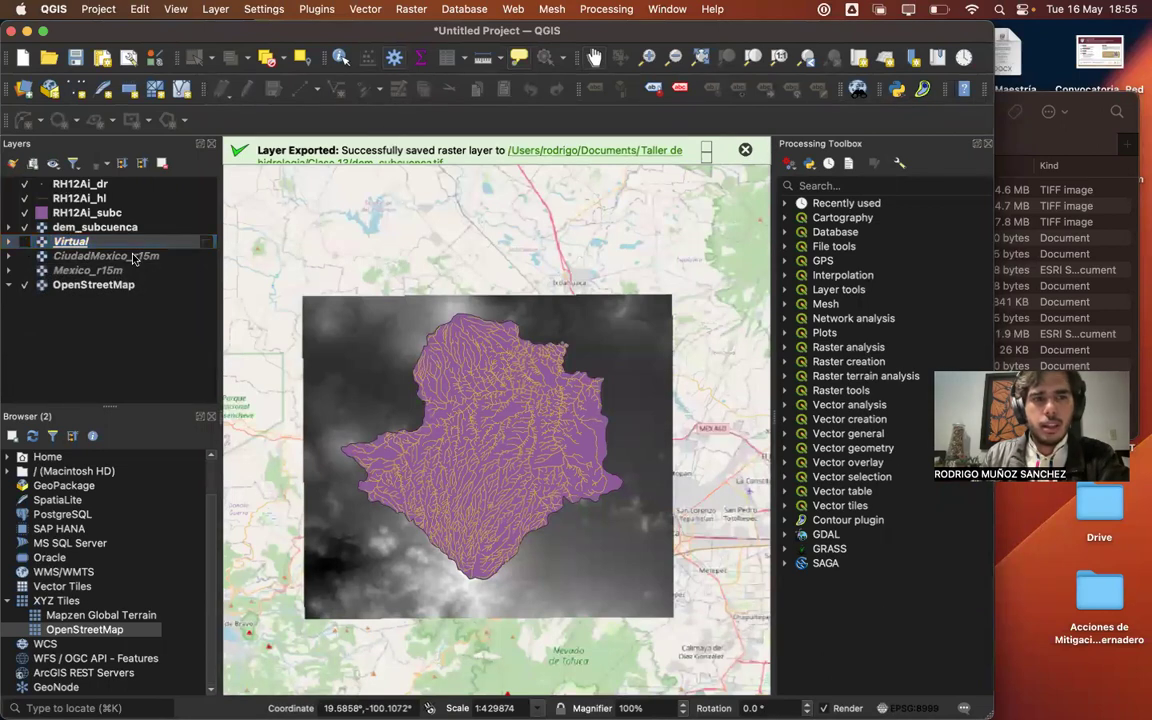
- Start exporting the Virtual raster as a GeoTIFF named dem_cuenca in the Clase 13 folder
right_click(106, 245)
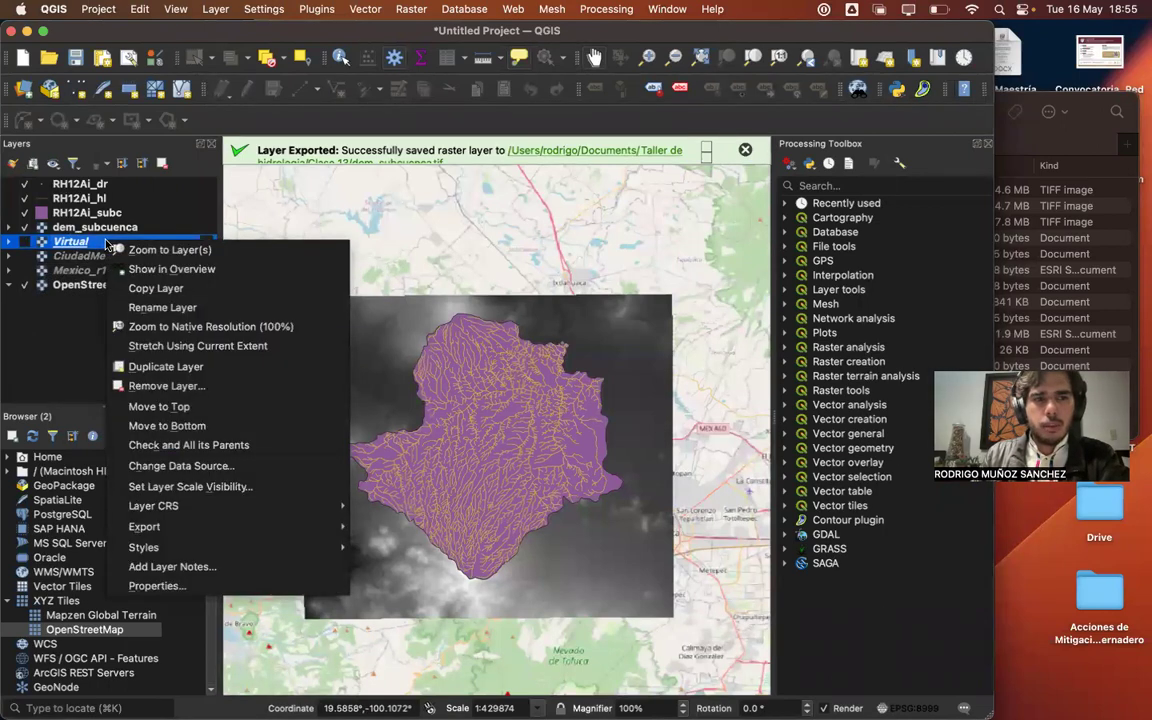
mouse_move(229, 529)
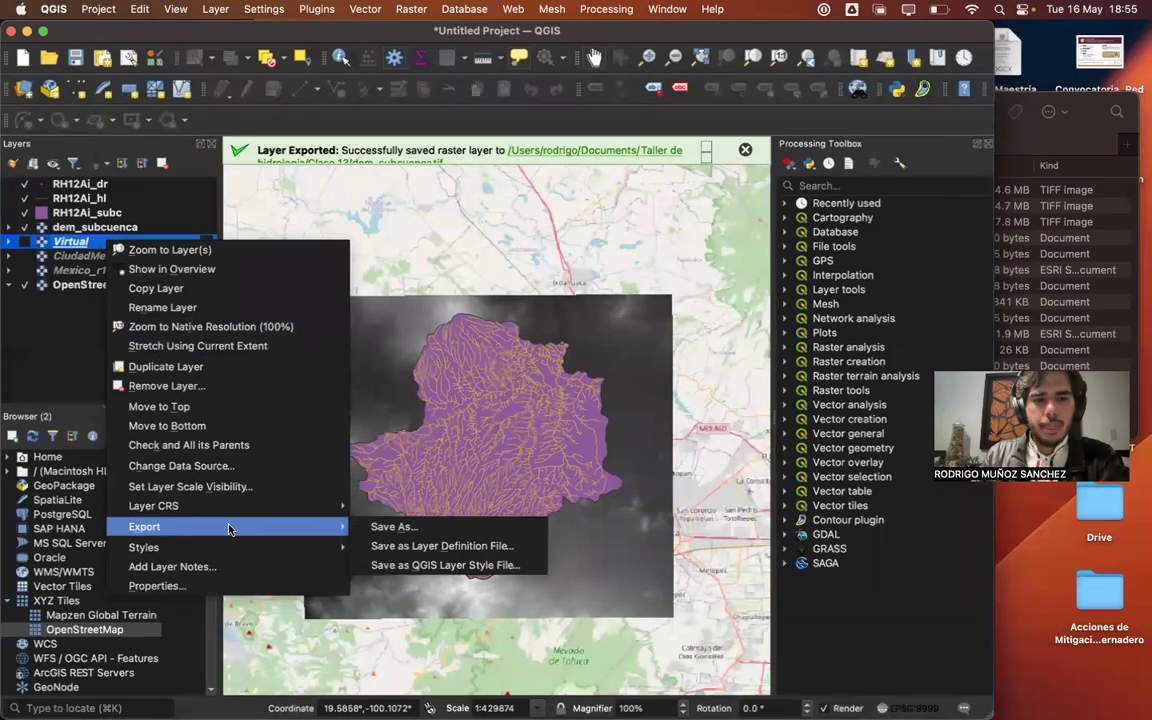
click(384, 527)
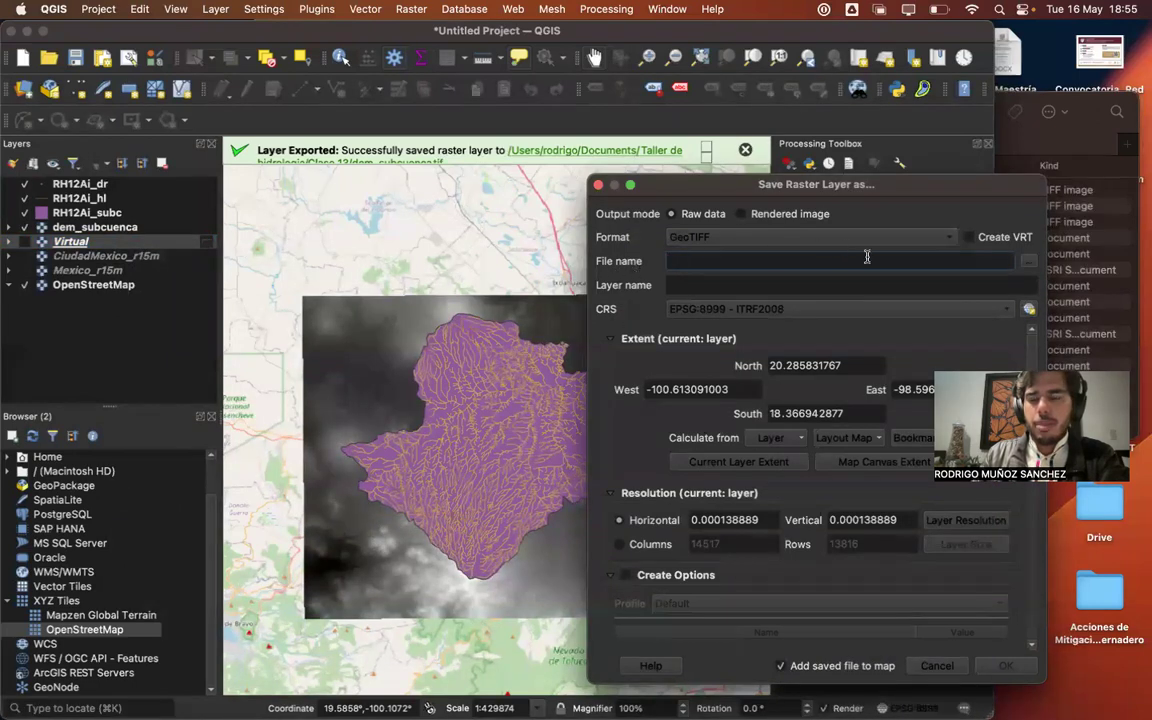
click(1029, 261)
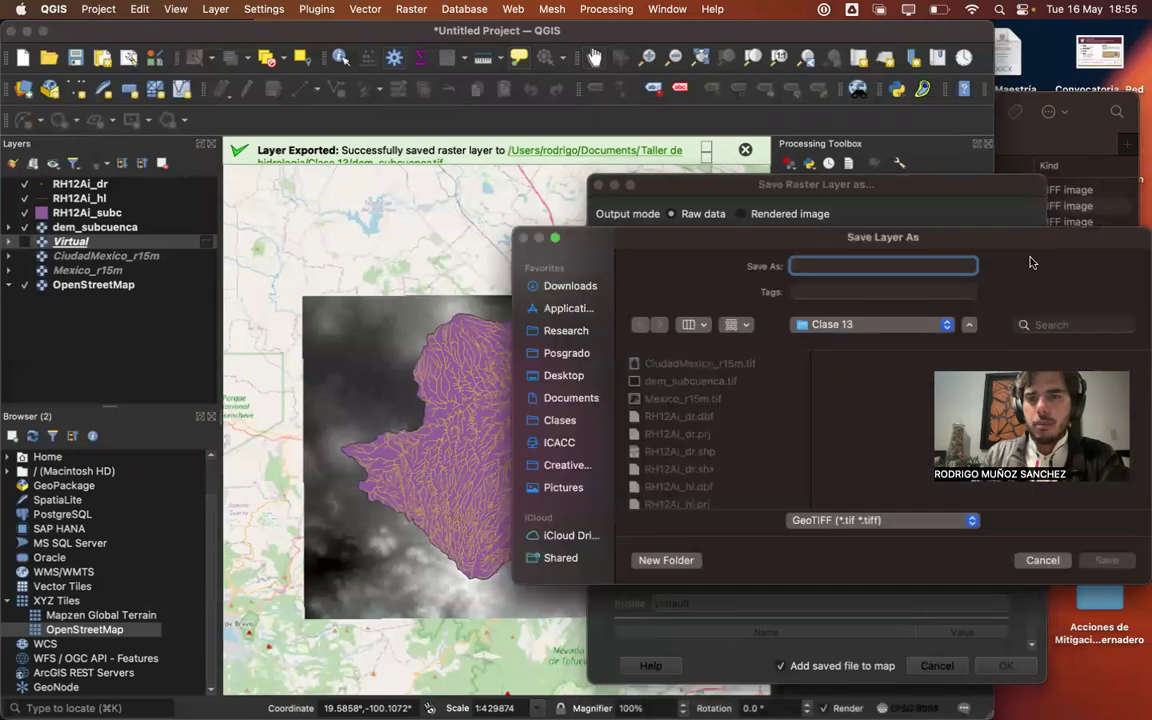
text(de)
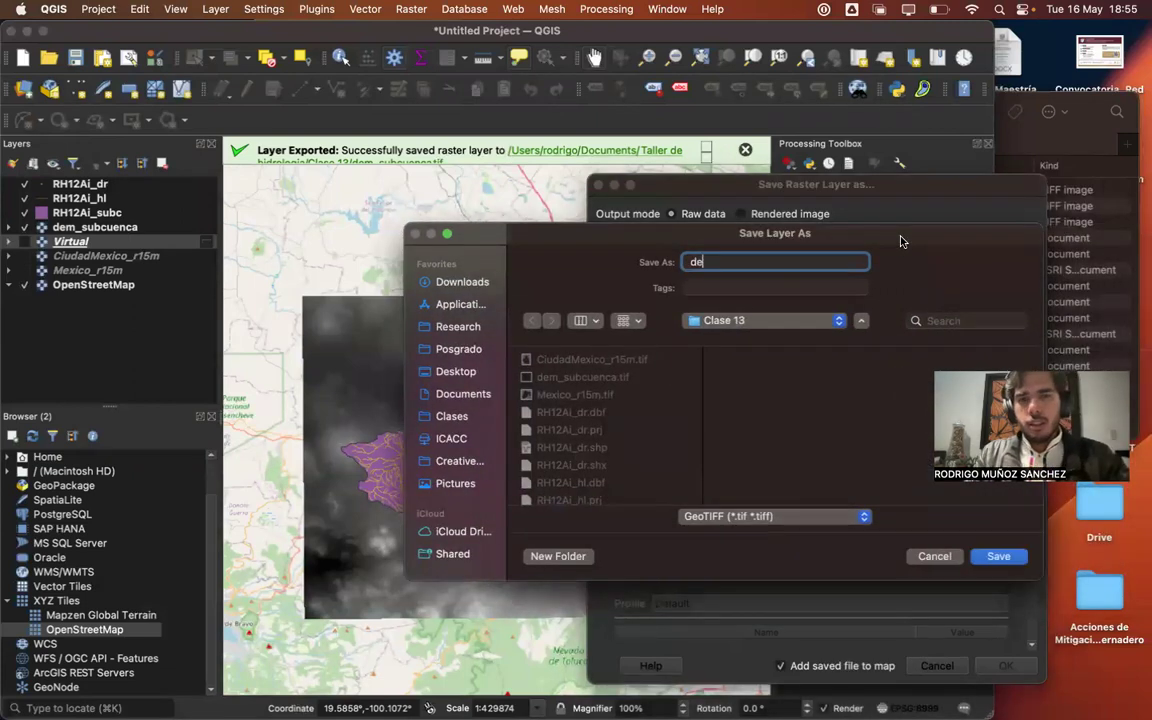
text(m_cuenca)
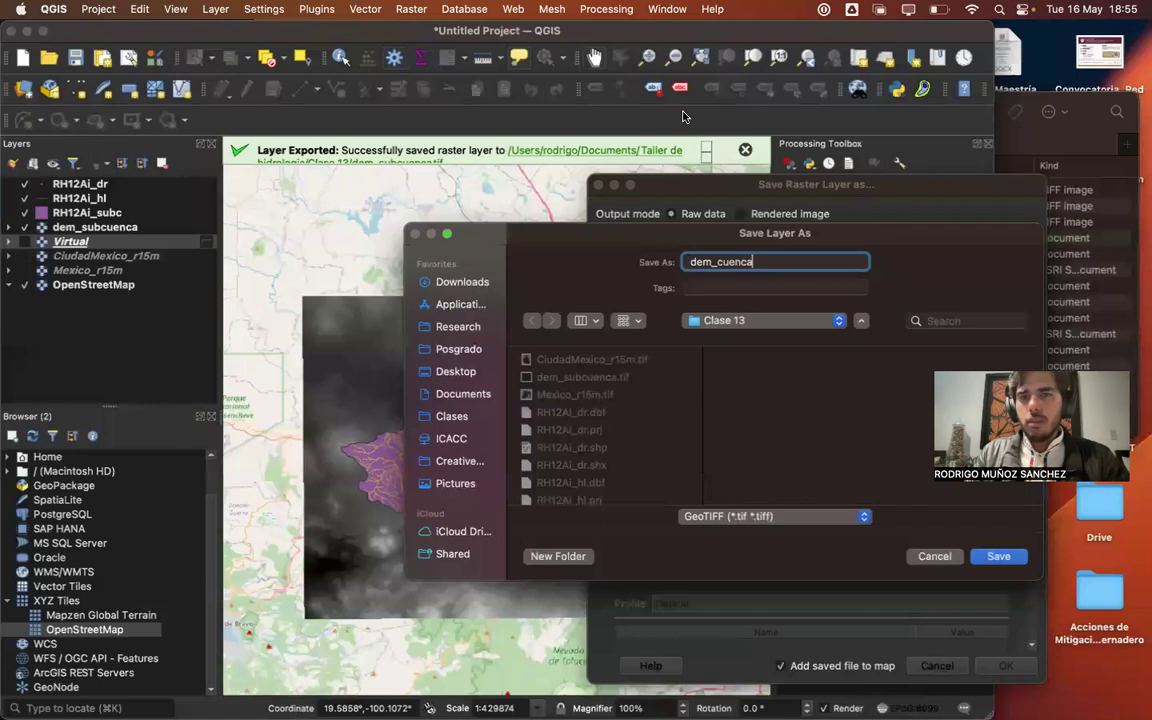
click(997, 556)
drag(899, 189, 712, 107)
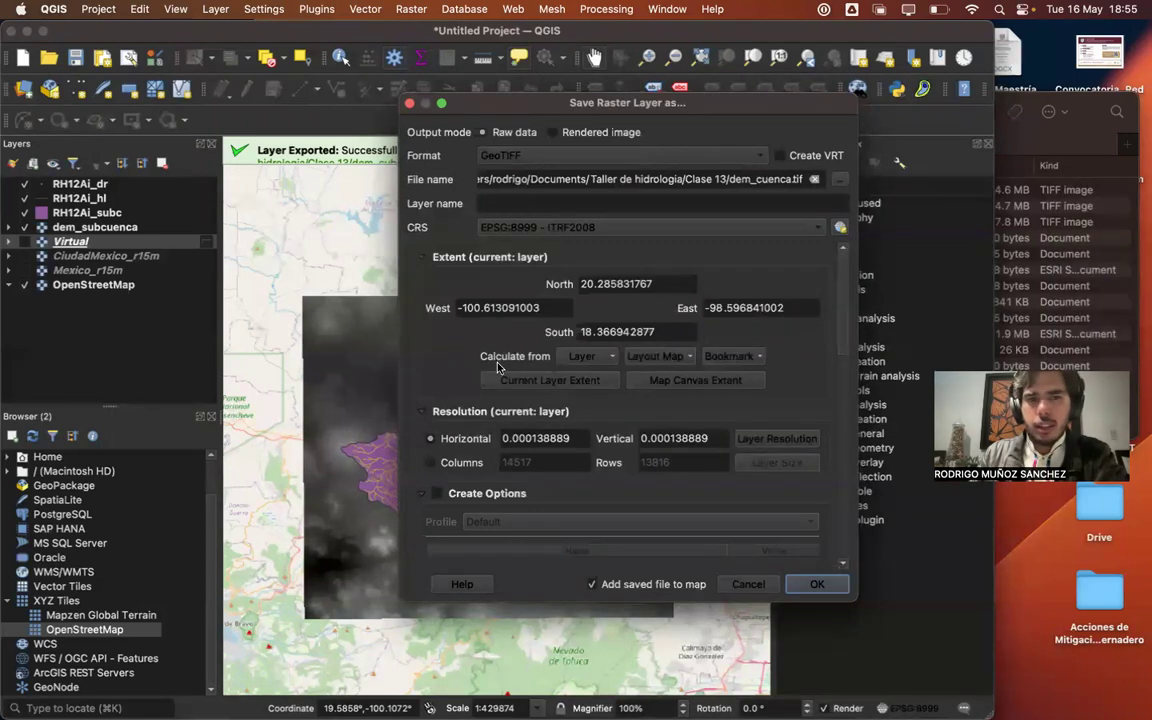
- Calculate the export extent from RH12Ai_subc, and round it outward to north 19.55, south 19.20, east -99.65 and west -100.05
click(609, 363)
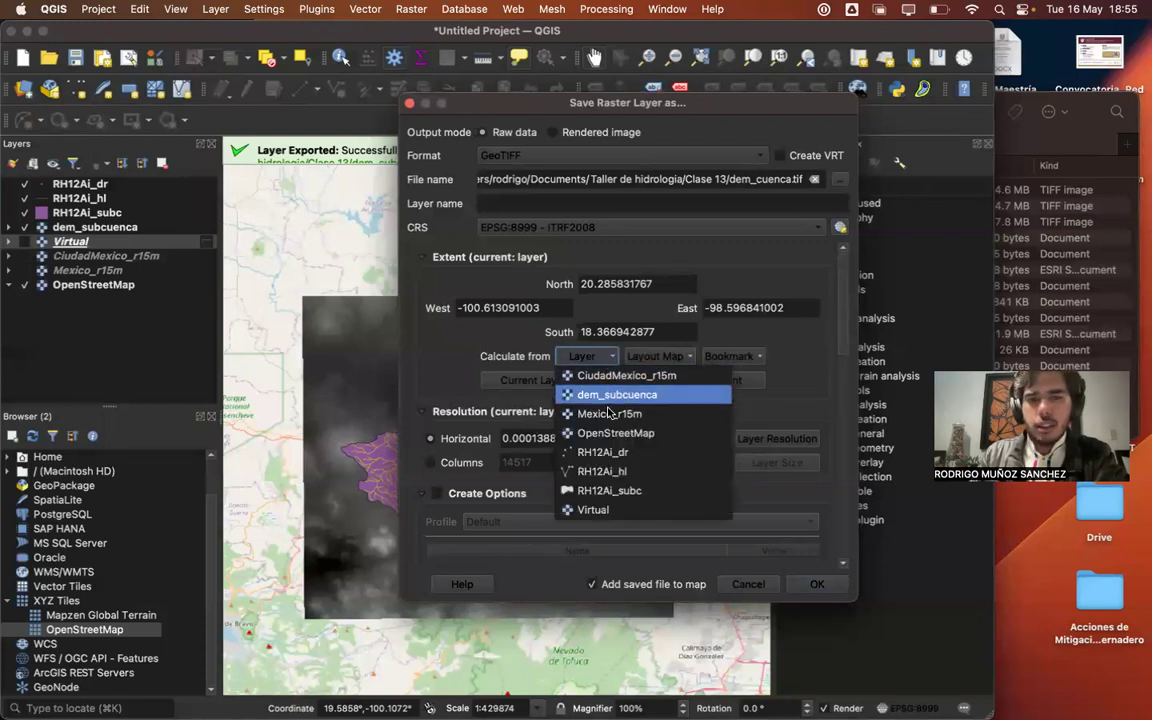
click(651, 492)
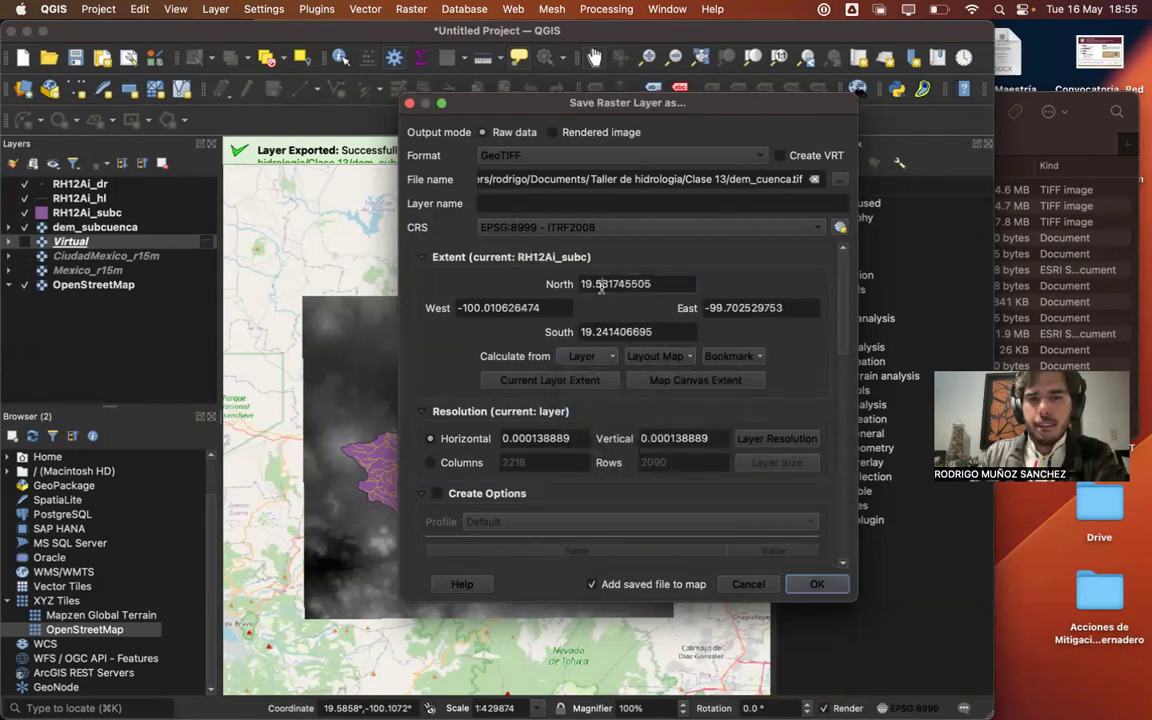
drag(601, 284, 675, 284)
text(55)
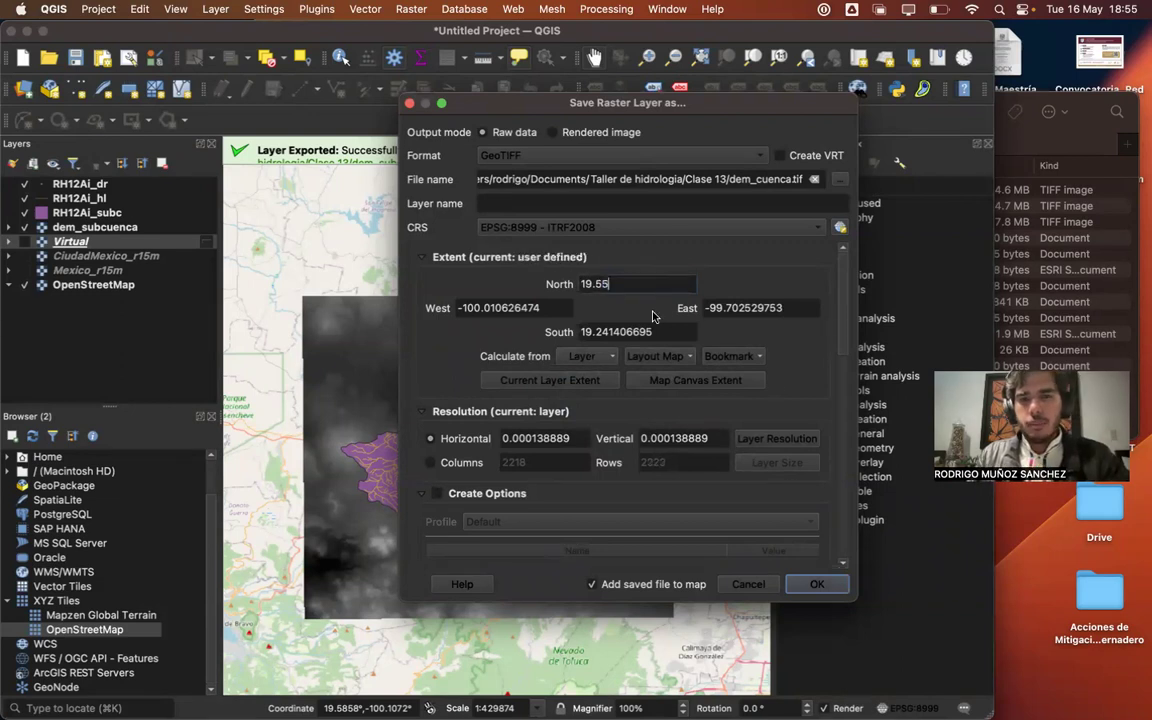
drag(603, 332, 675, 333)
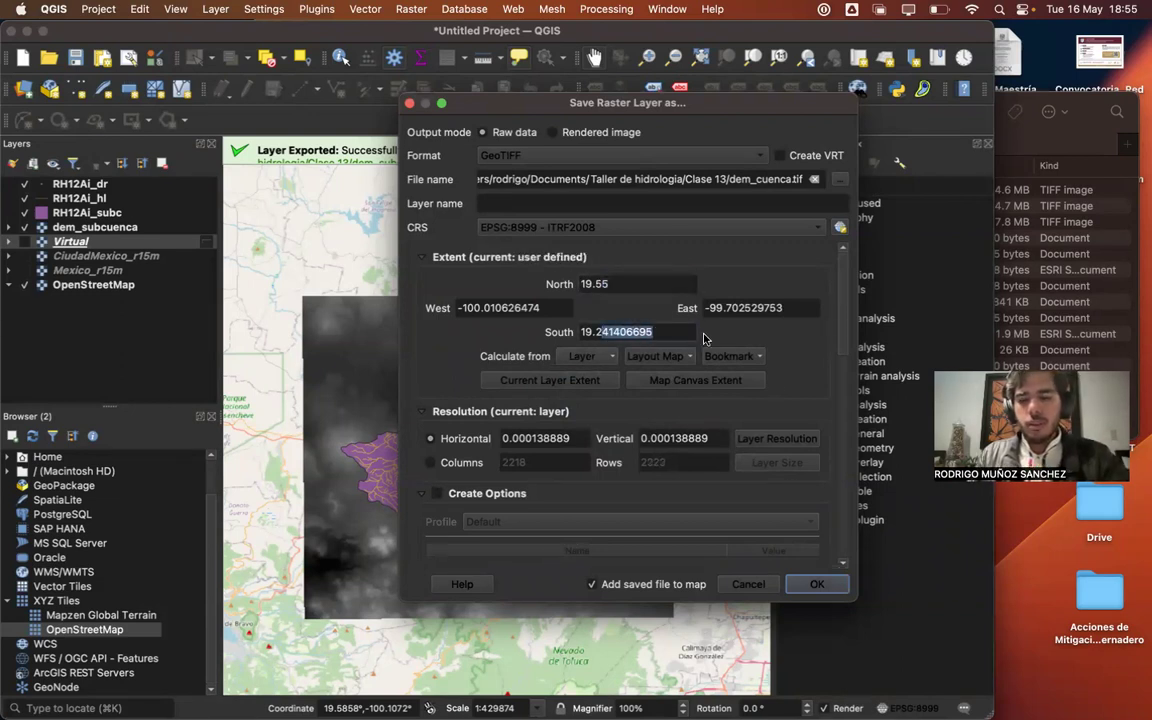
text(0)
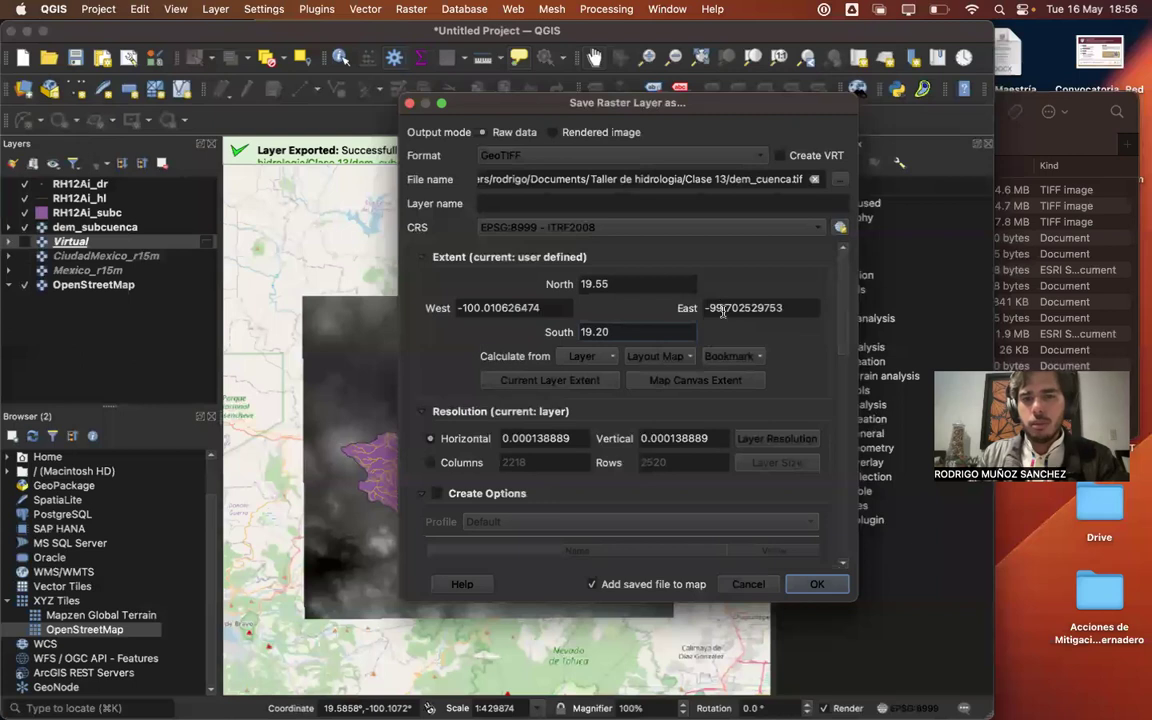
drag(724, 309, 855, 310)
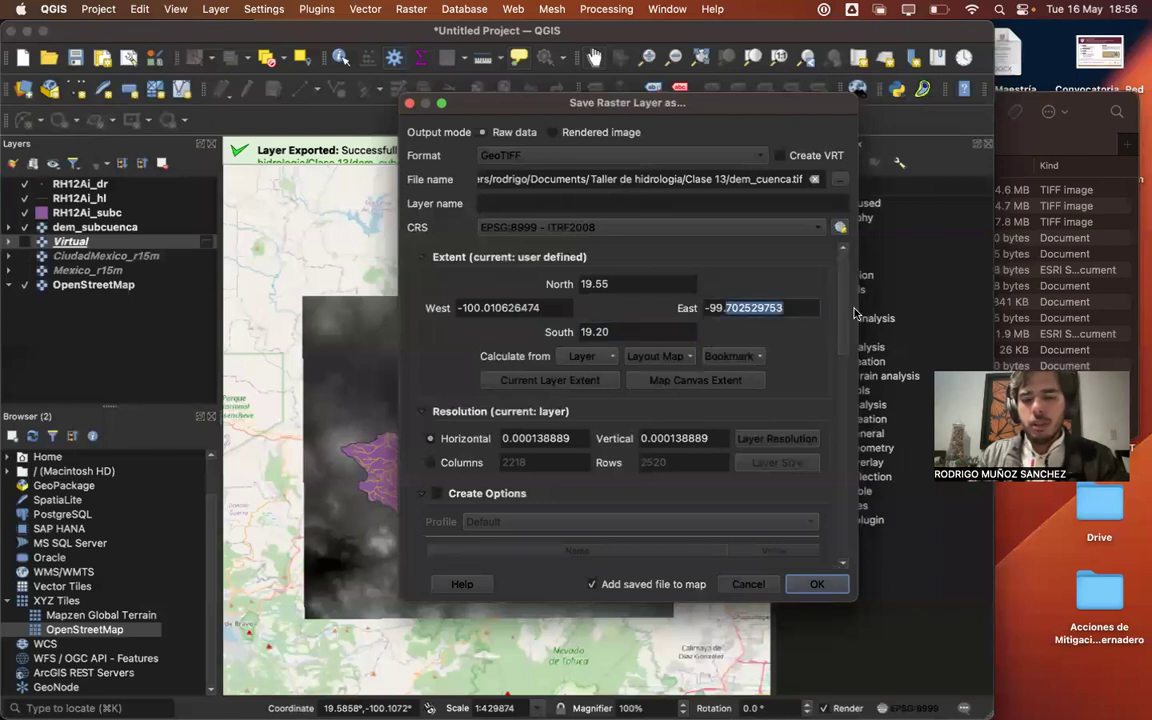
text(65)
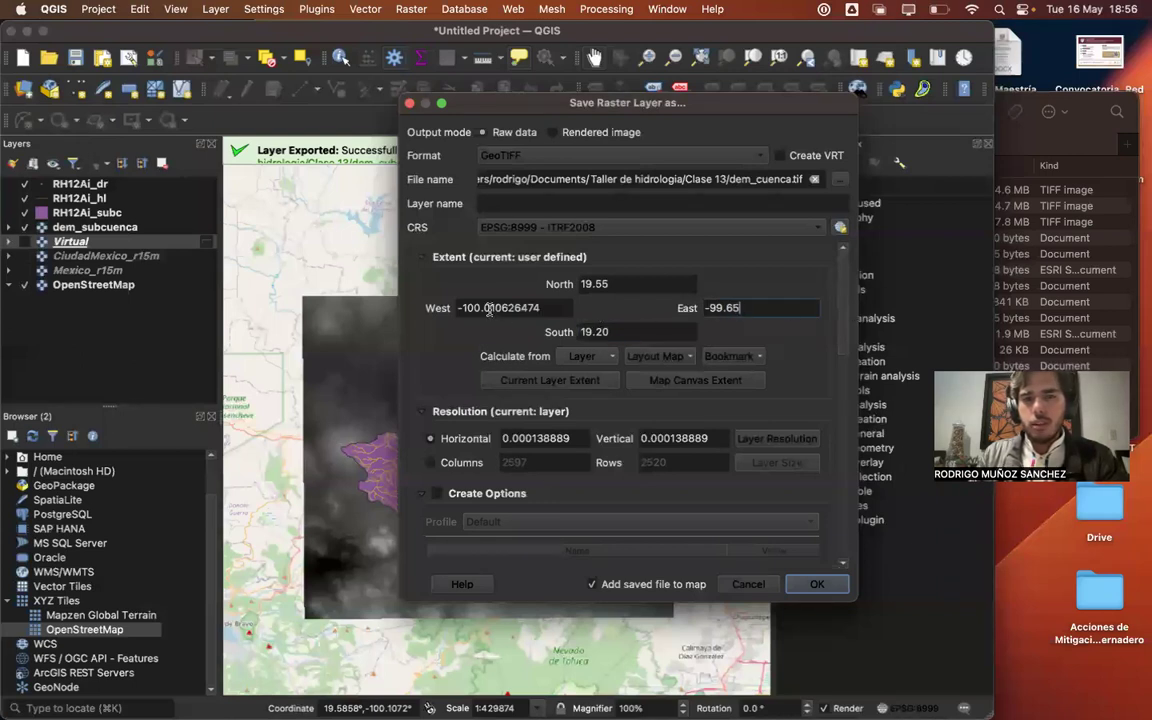
drag(490, 308, 592, 310)
text(5)
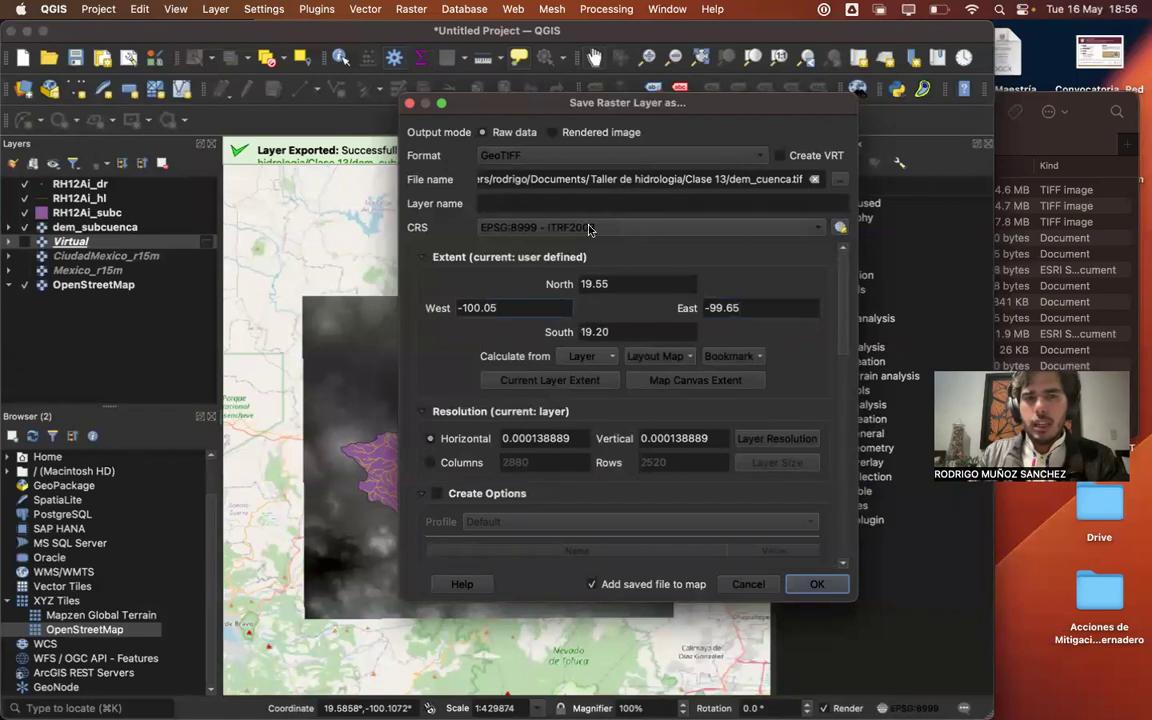
- Set the dem_cuenca export's CRS to EPSG:32614 - WGS 84 / UTM zone 14N, look over the CRS options and cancel the export
click(557, 227)
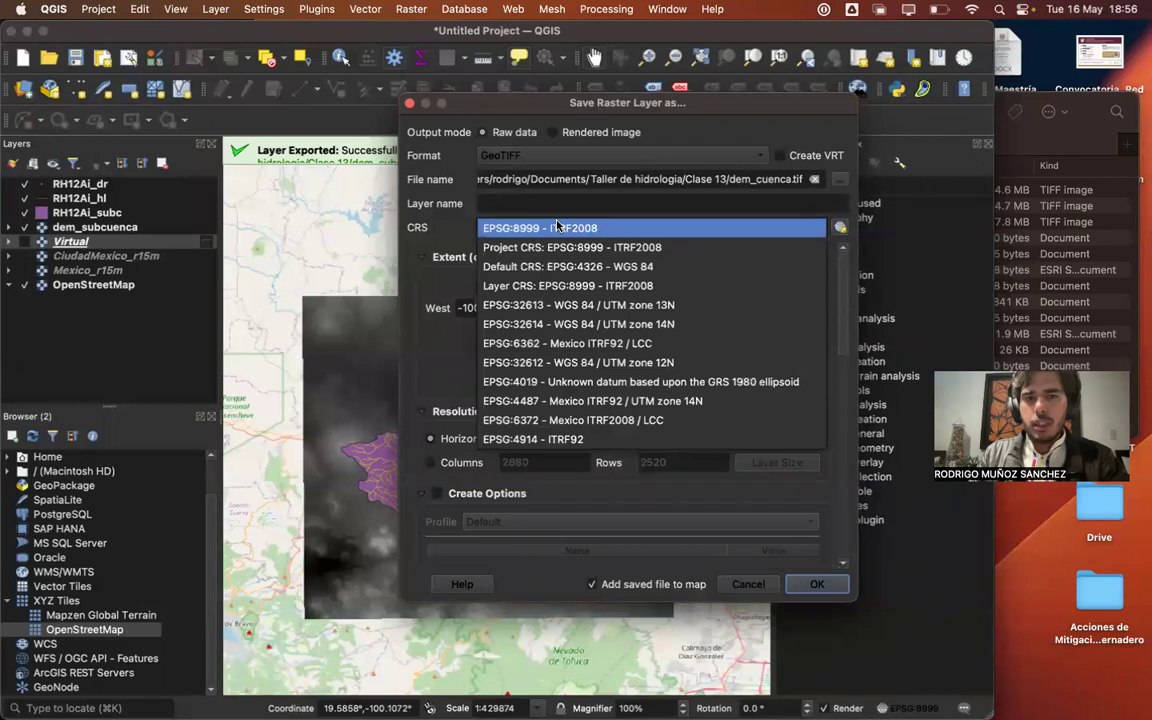
click(565, 324)
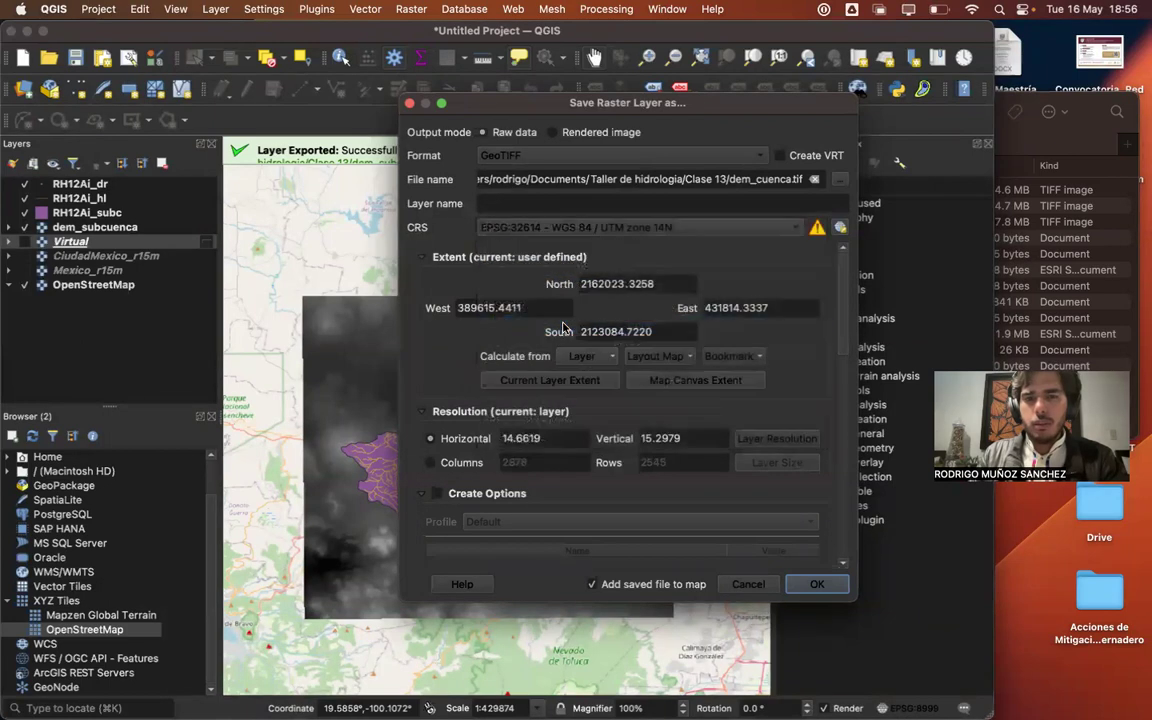
click(813, 588)
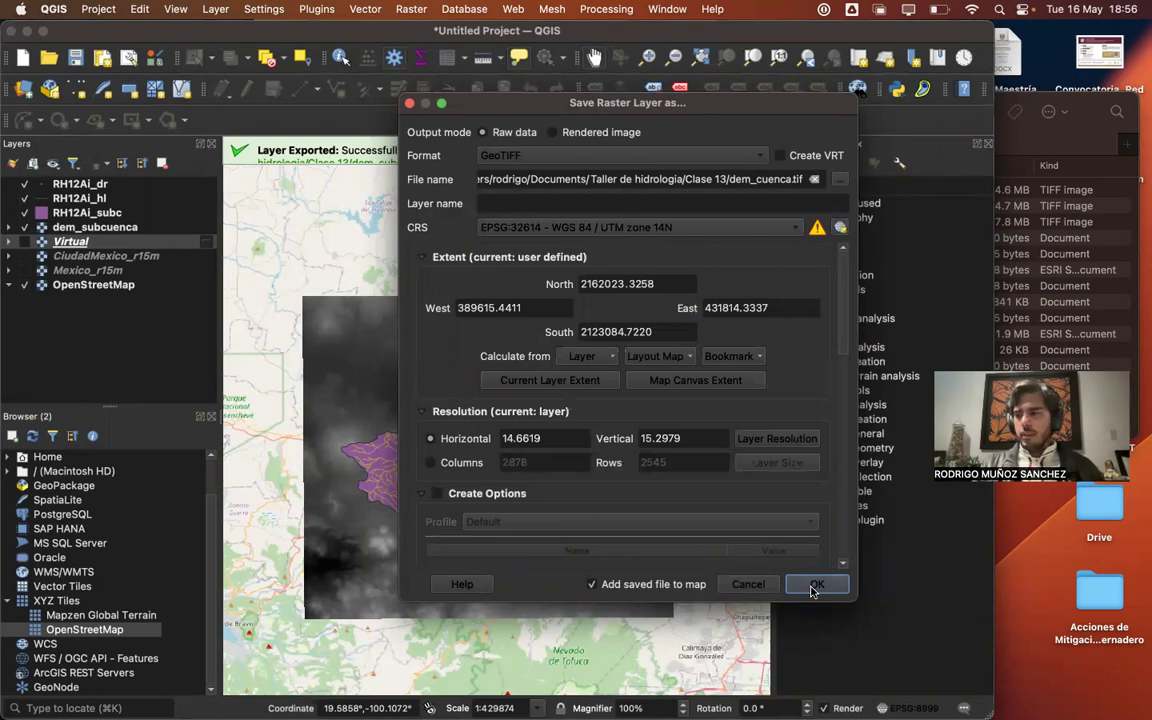
drag(478, 110, 739, 144)
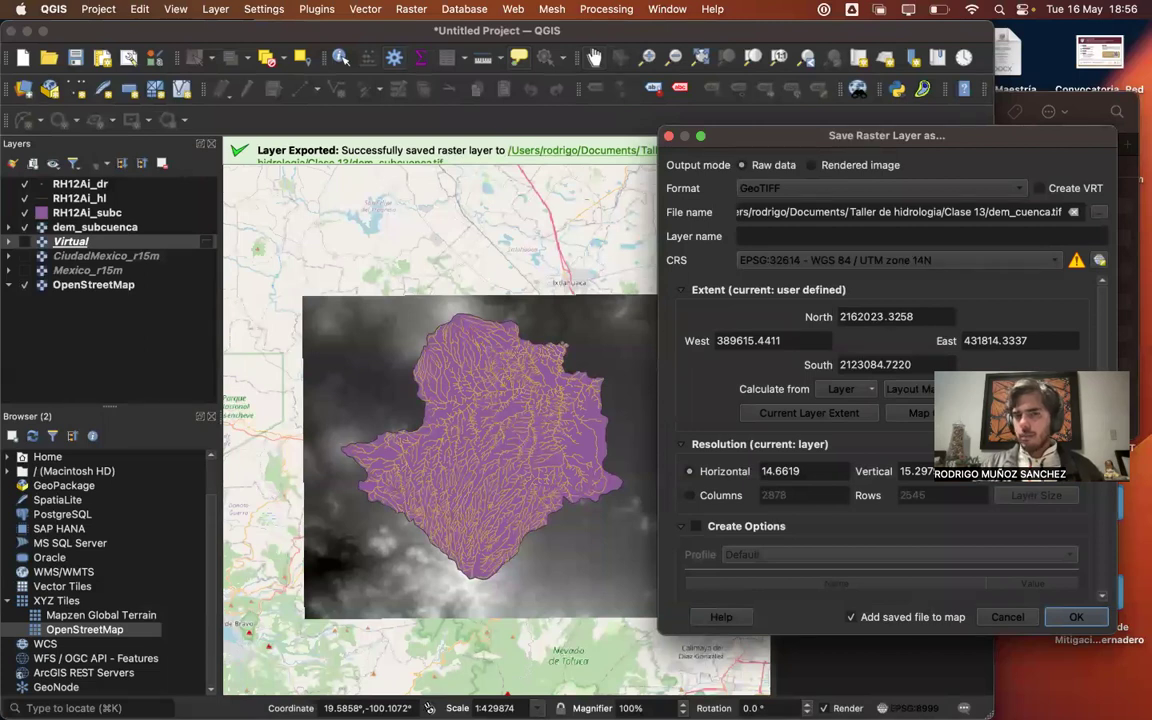
drag(845, 143, 578, 140)
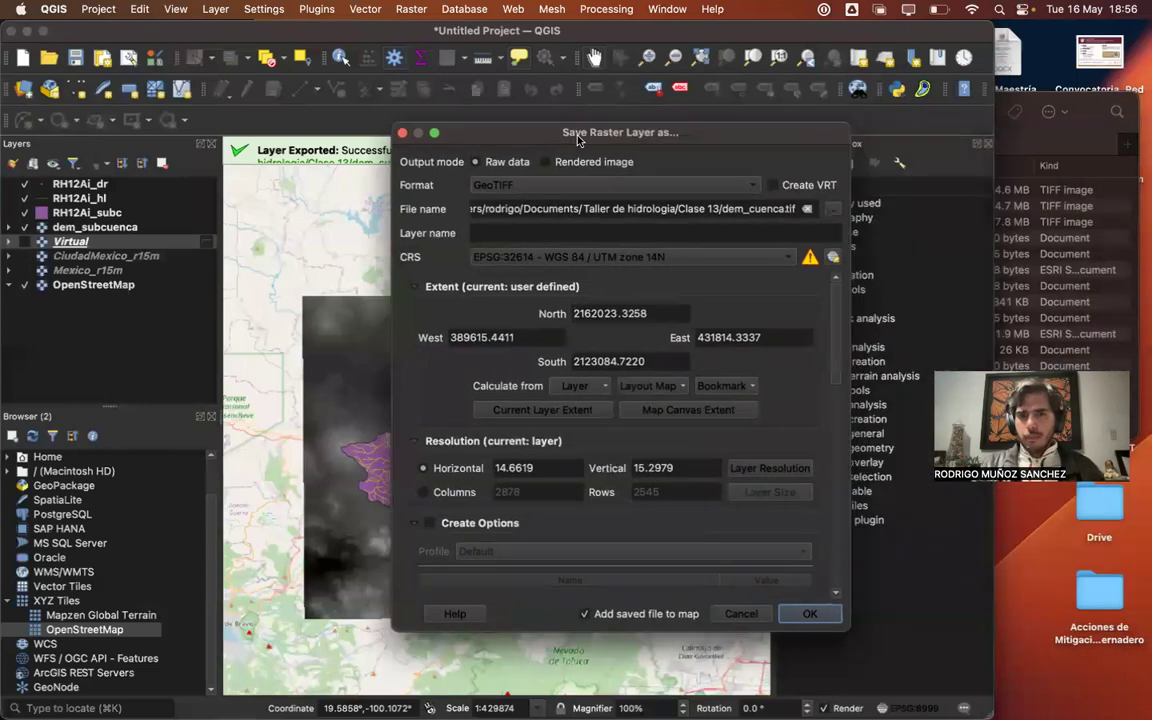
click(626, 258)
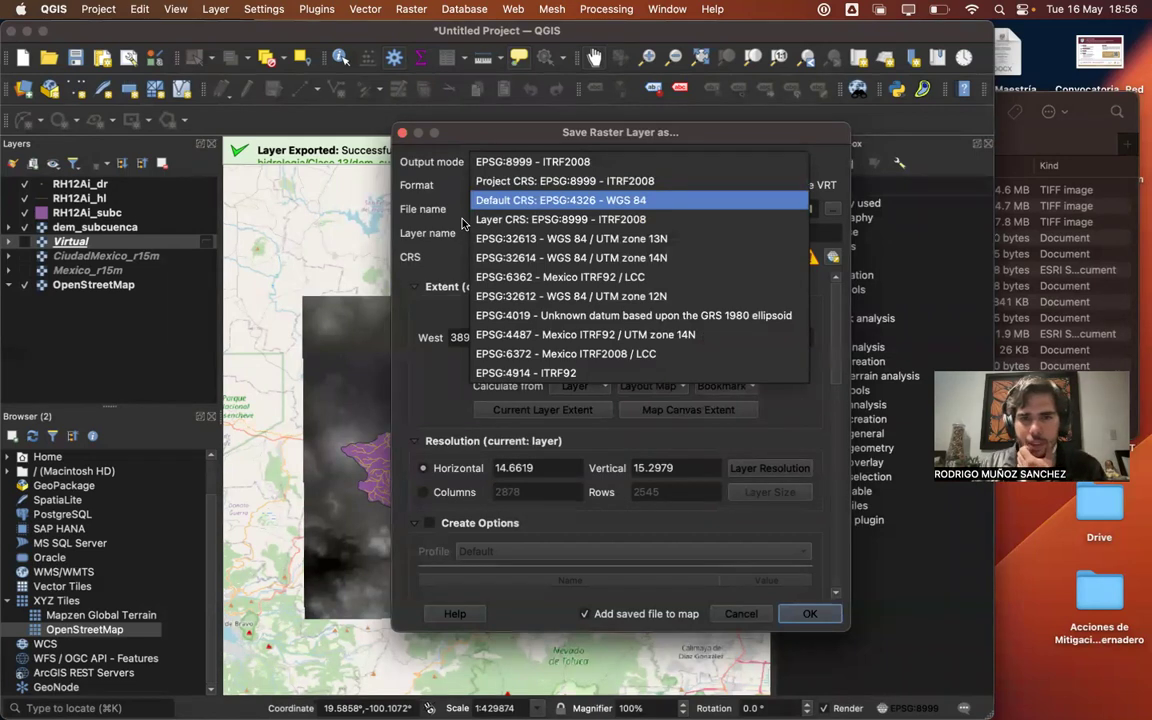
click(442, 252)
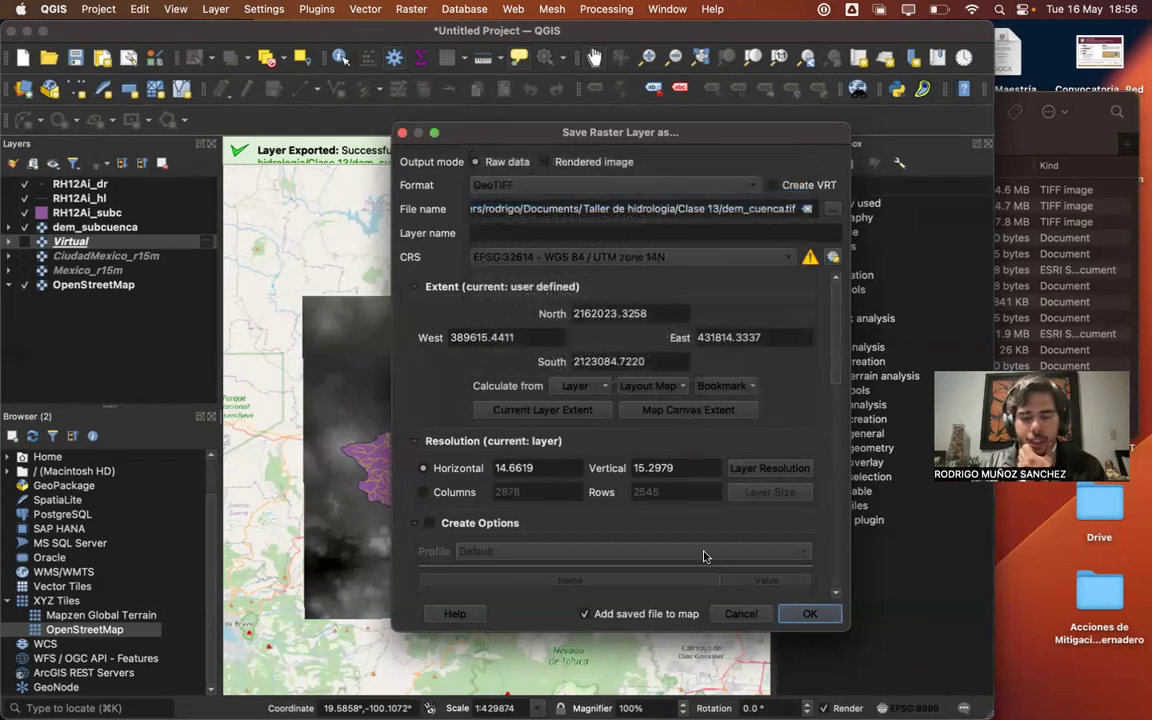
click(750, 616)
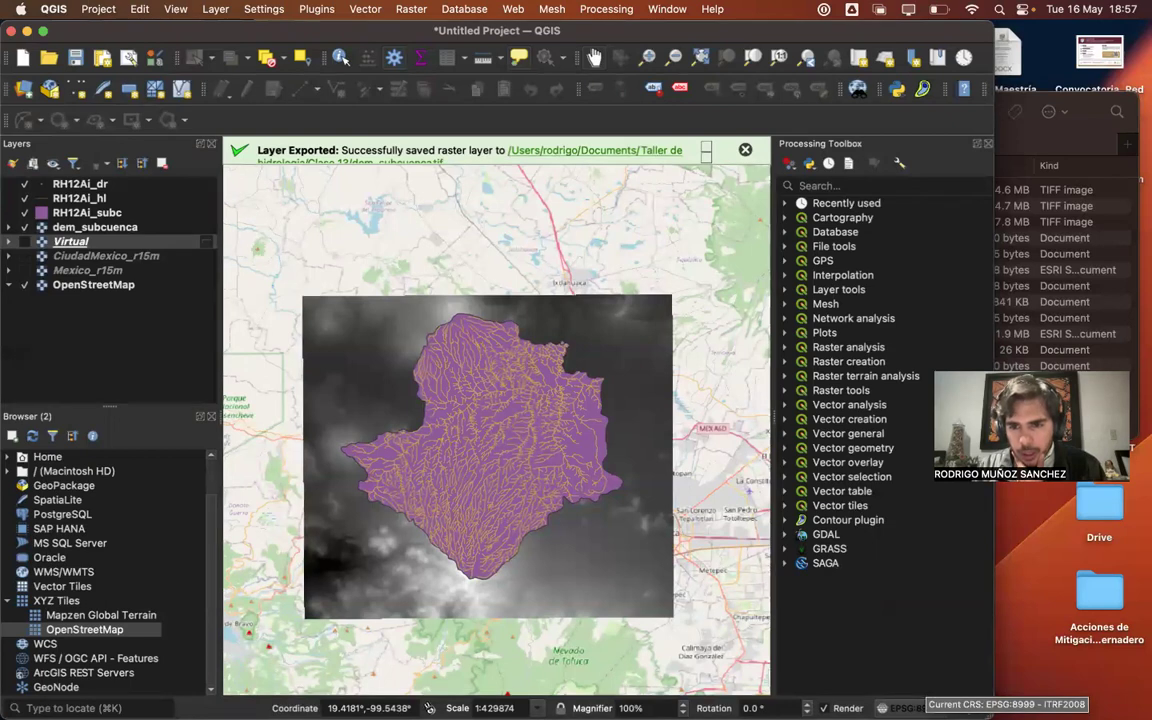
- Set the project CRS to EPSG:32614 - WGS 84 / UTM zone 14N
click(905, 707)
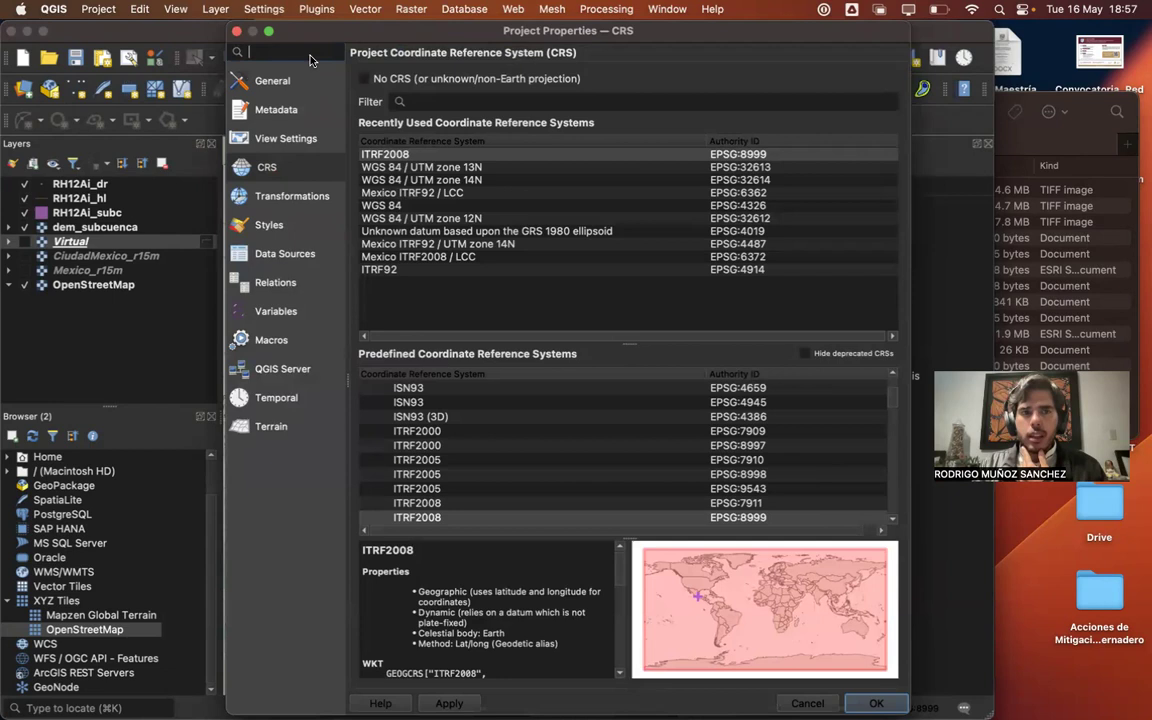
drag(267, 30, 224, 57)
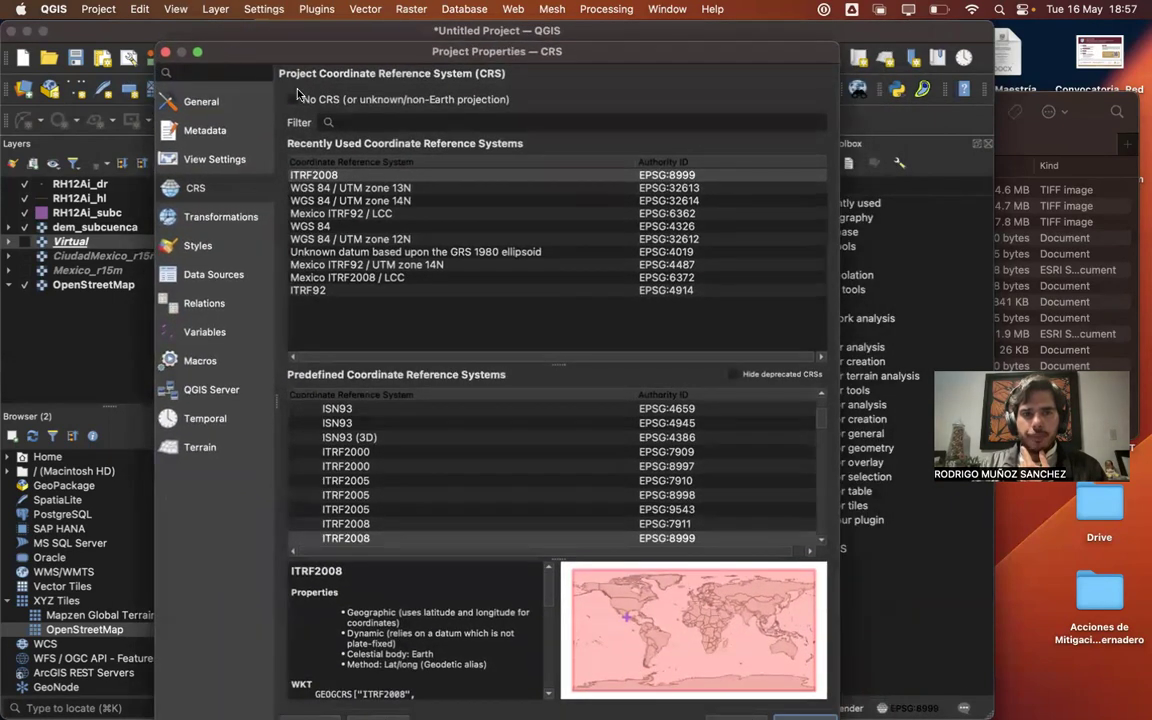
click(379, 121)
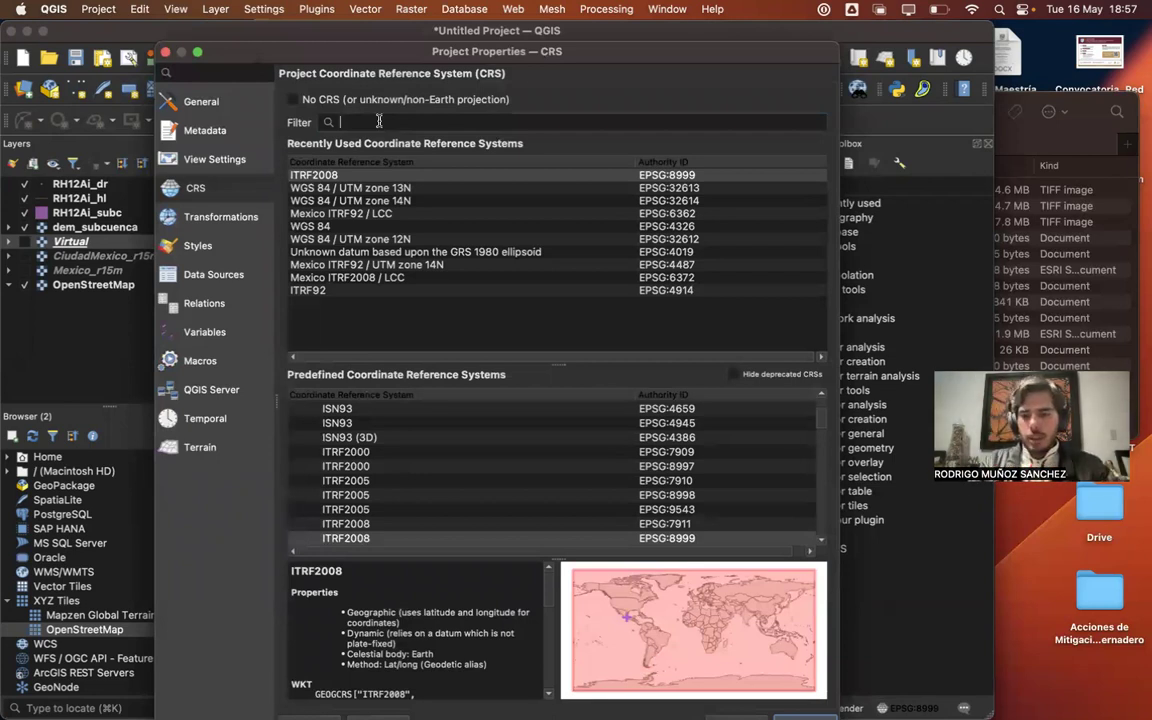
text(326)
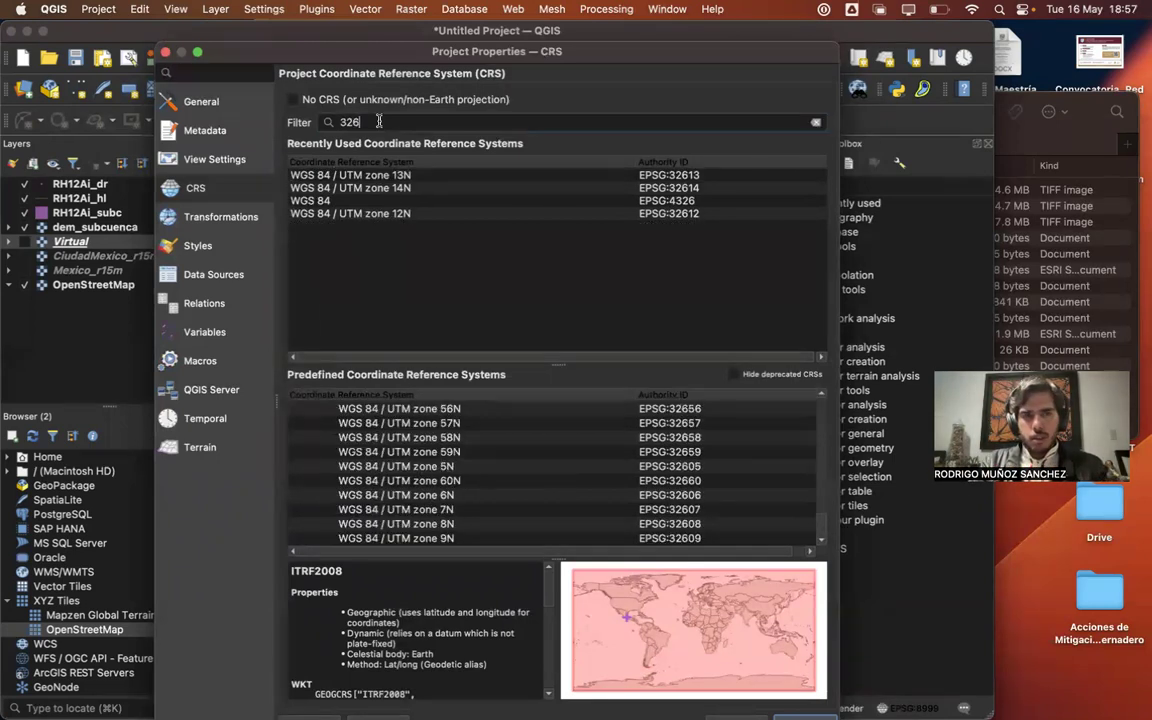
text(14)
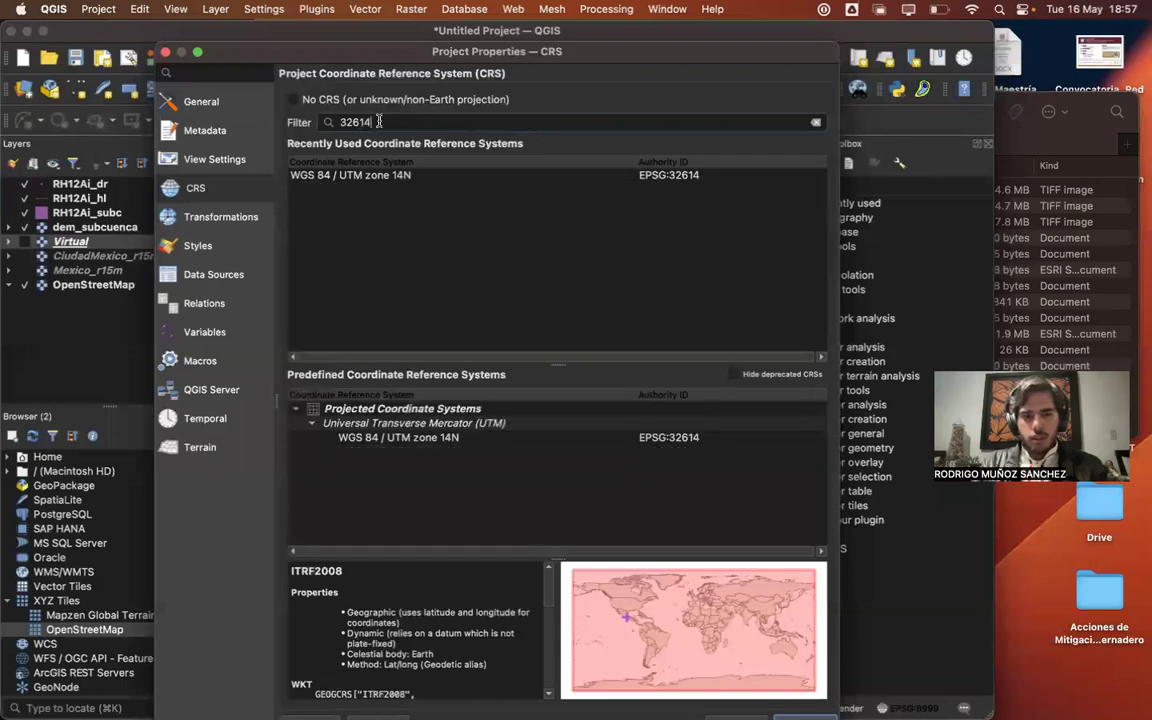
click(351, 176)
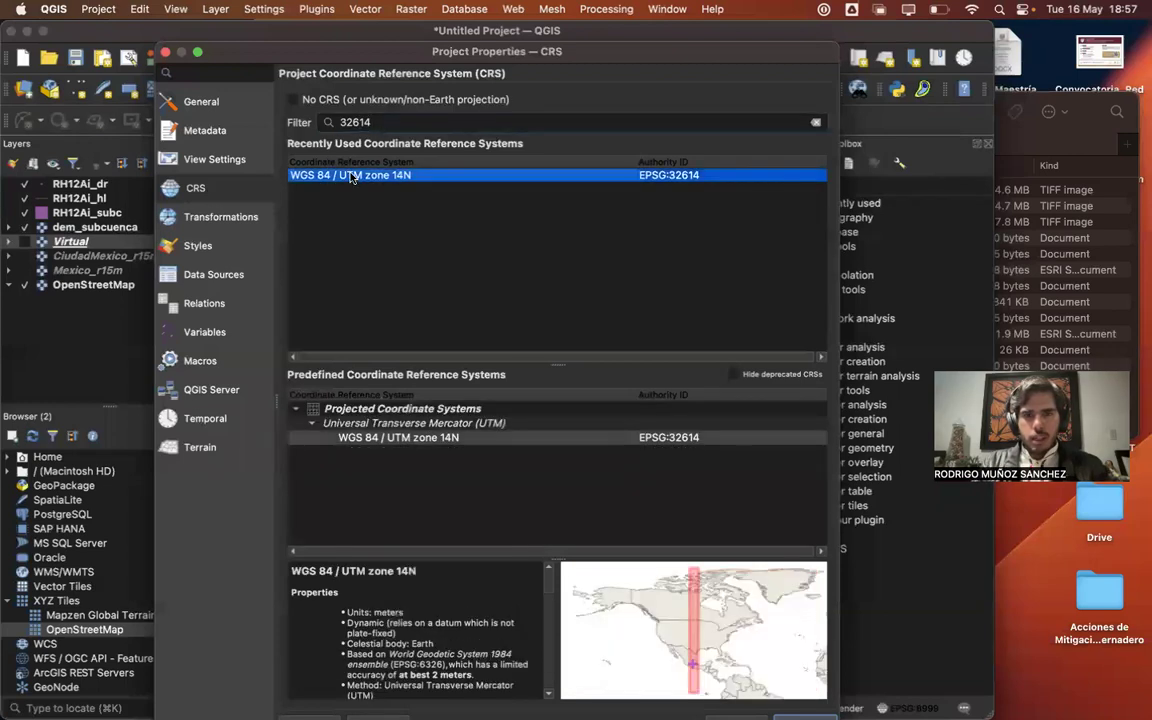
drag(252, 51, 252, 30)
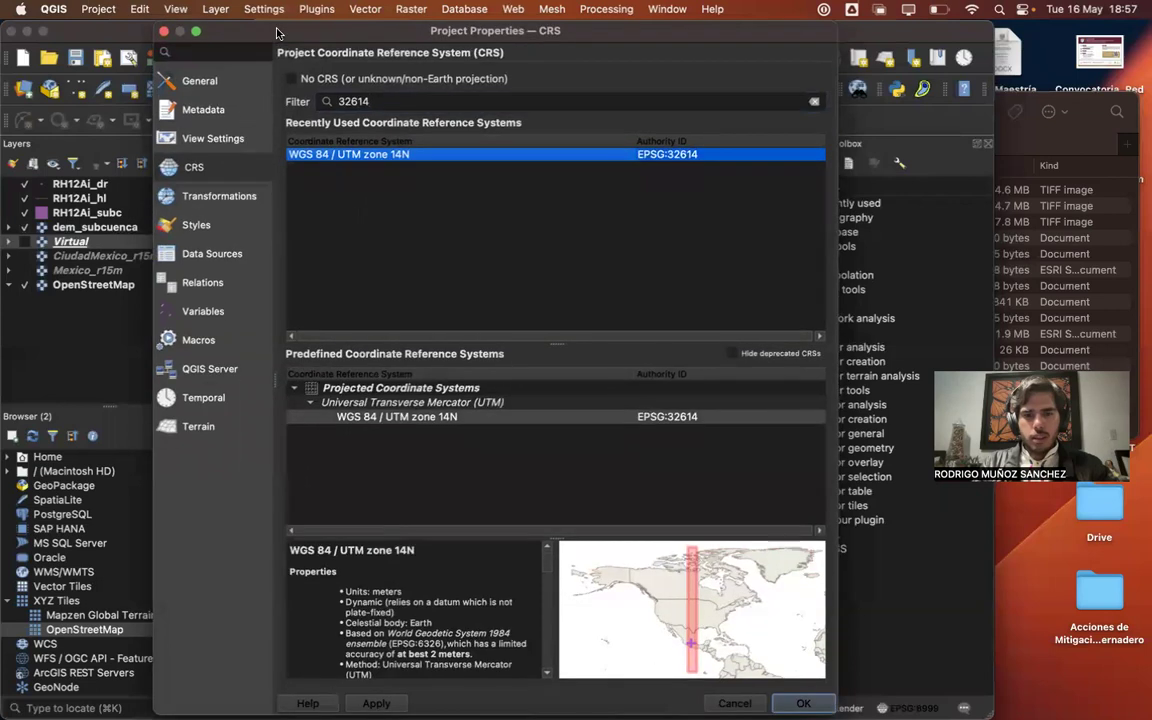
click(801, 688)
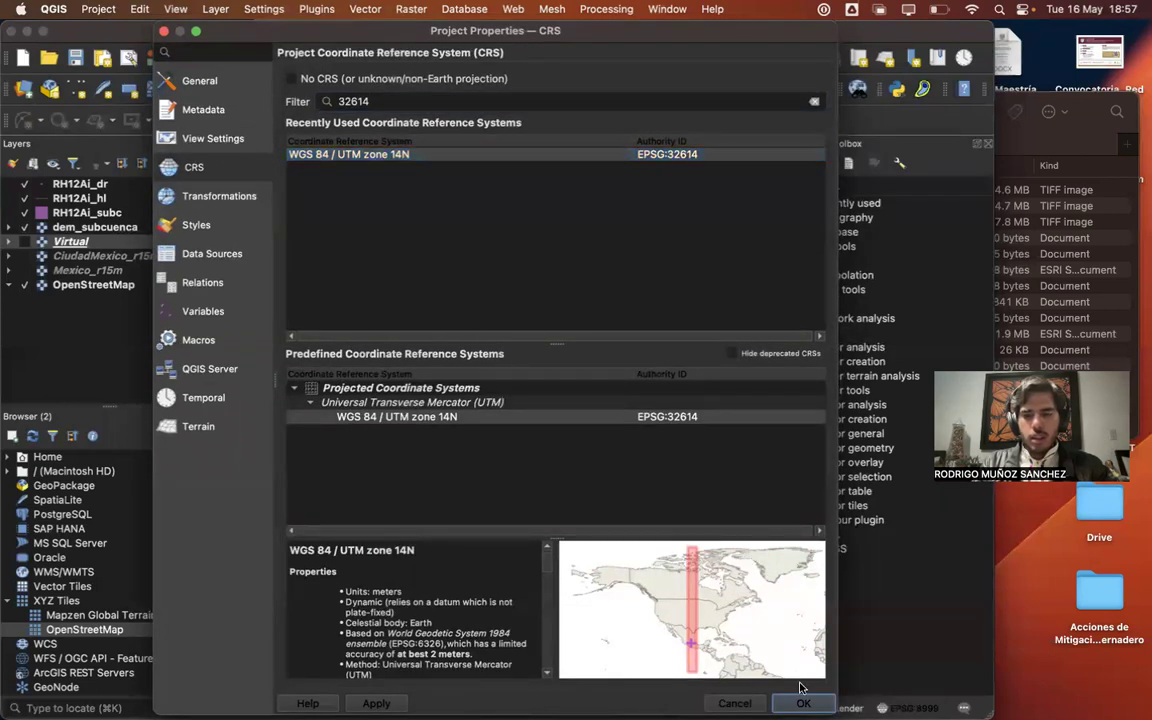
click(799, 703)
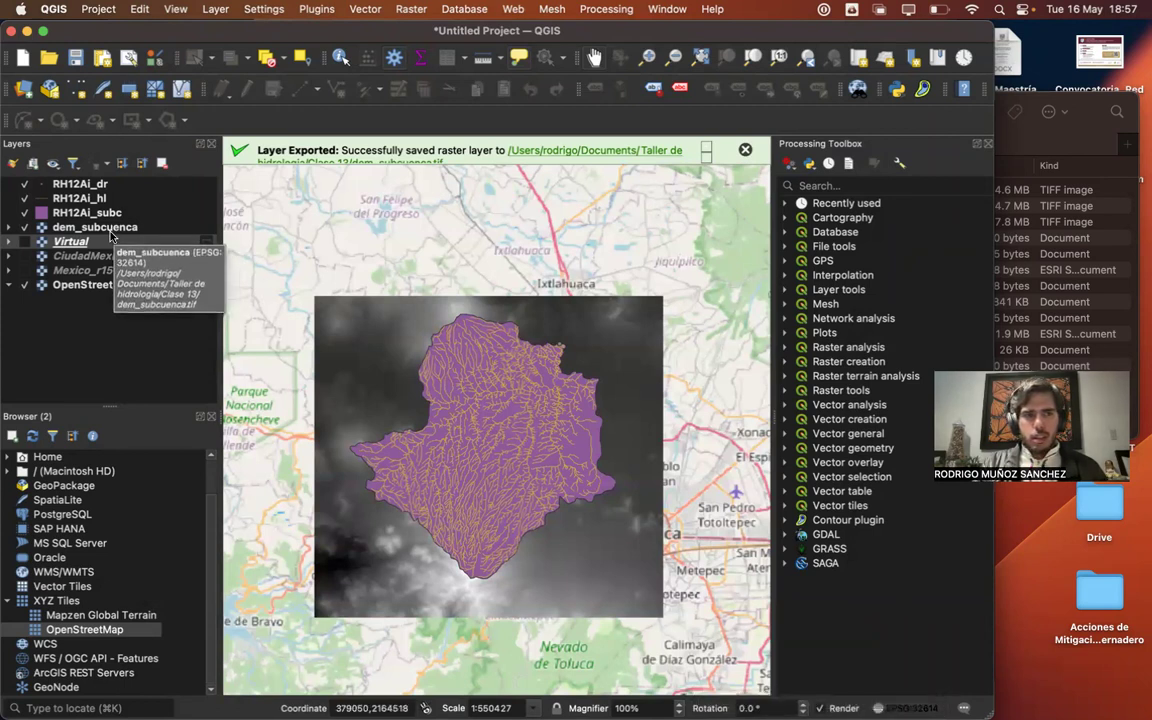
- Review the CRS choices offered when exporting the Virtual raster, and cancel the export
right_click(108, 241)
mouse_move(181, 527)
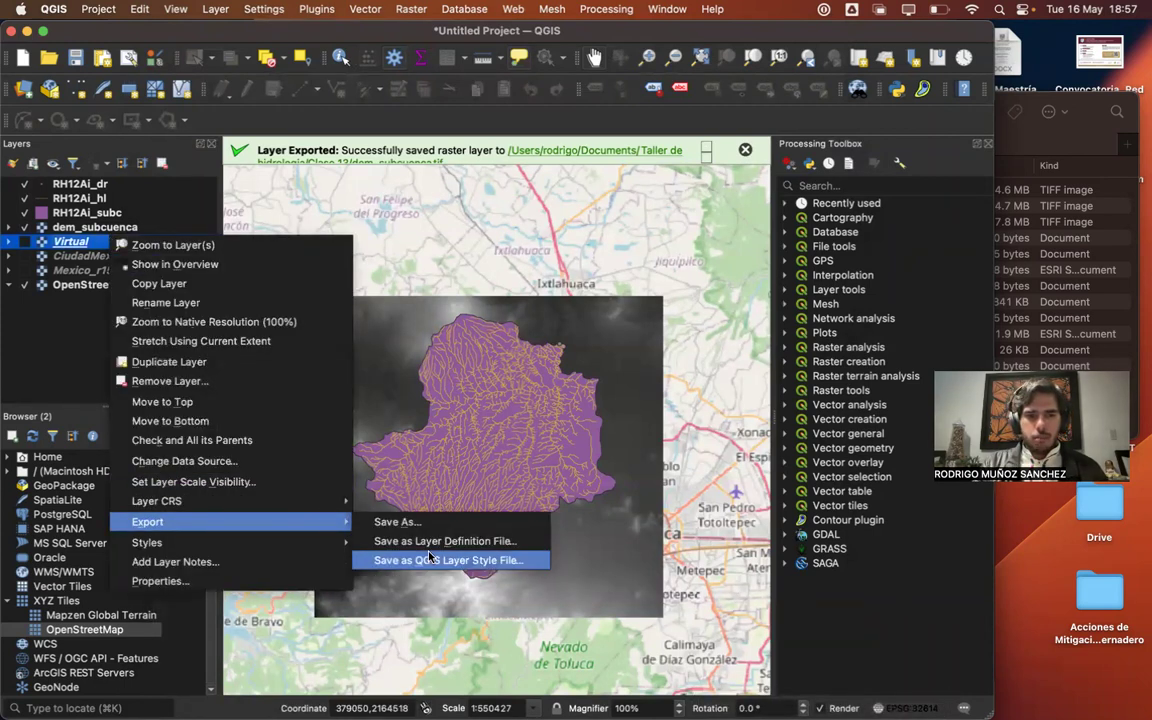
click(397, 522)
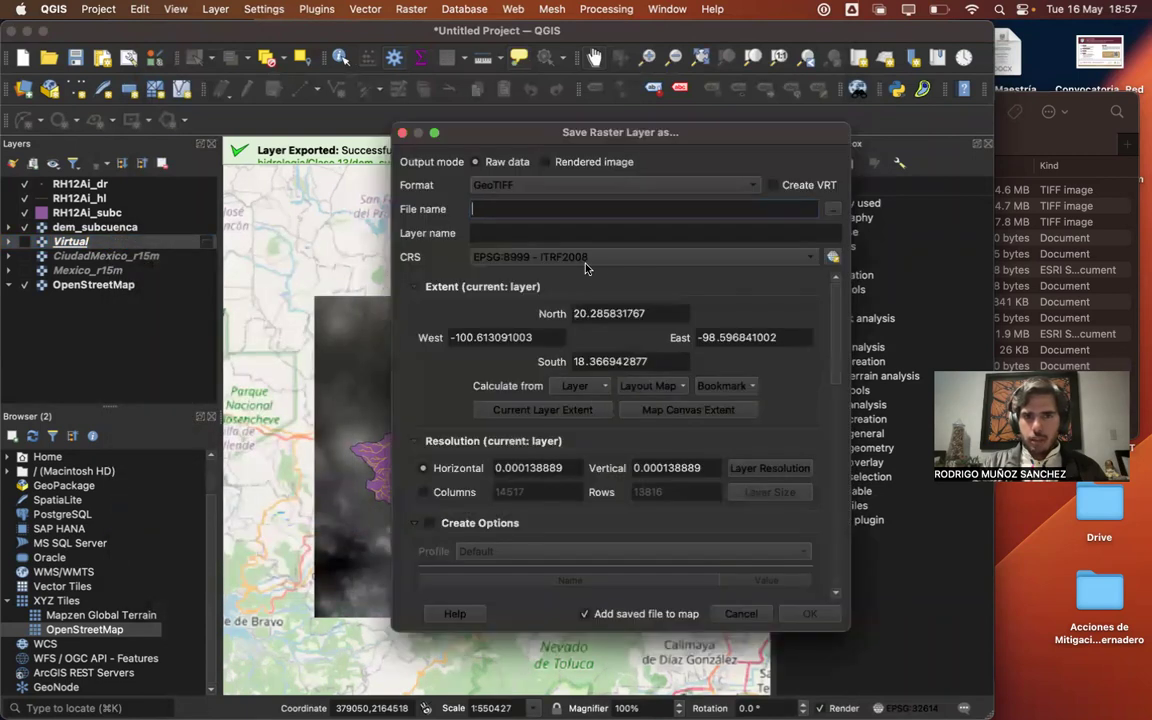
click(614, 260)
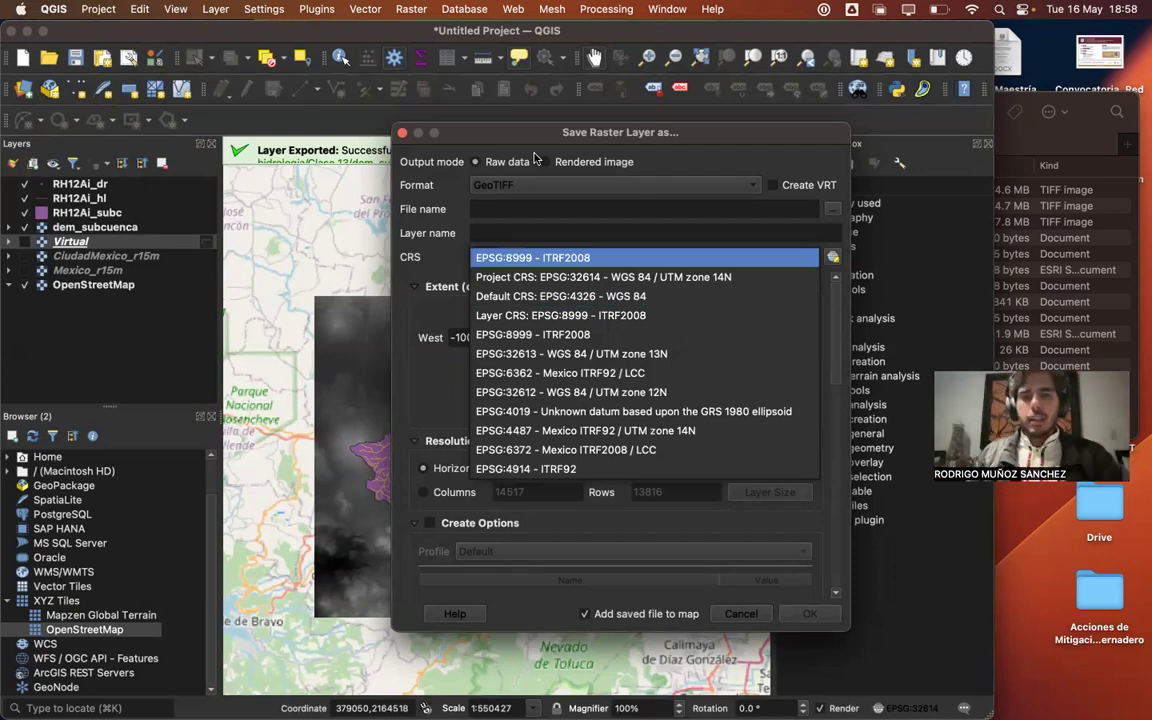
drag(524, 138, 461, 108)
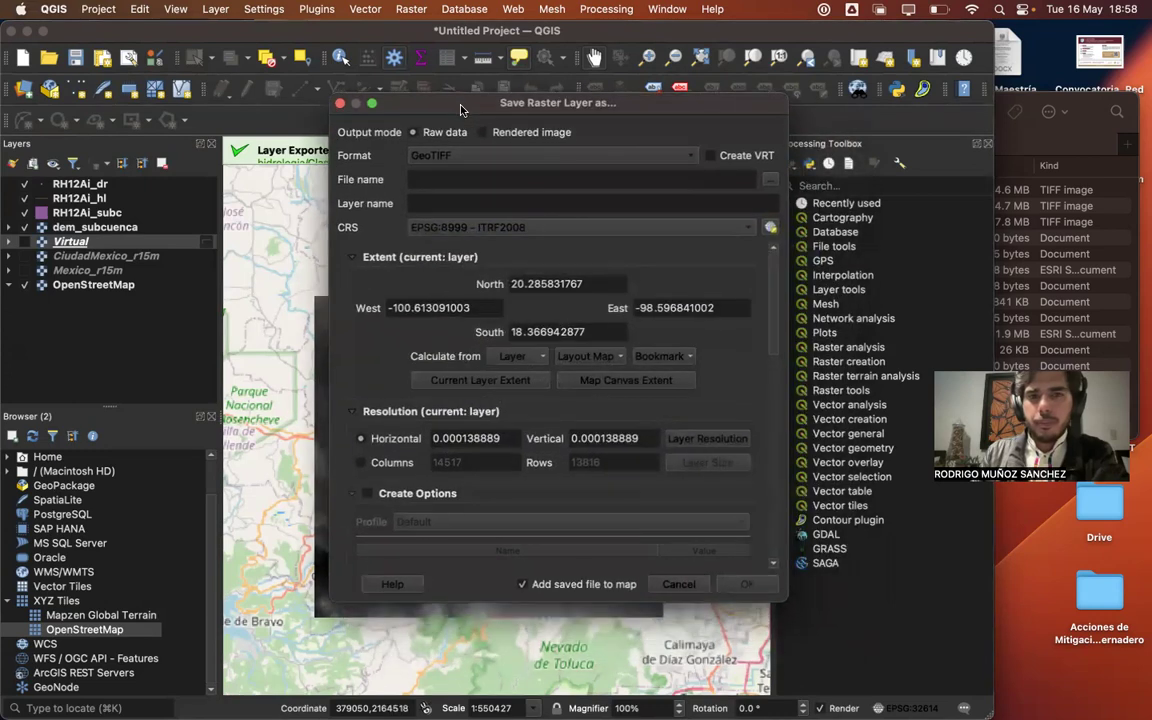
click(678, 586)
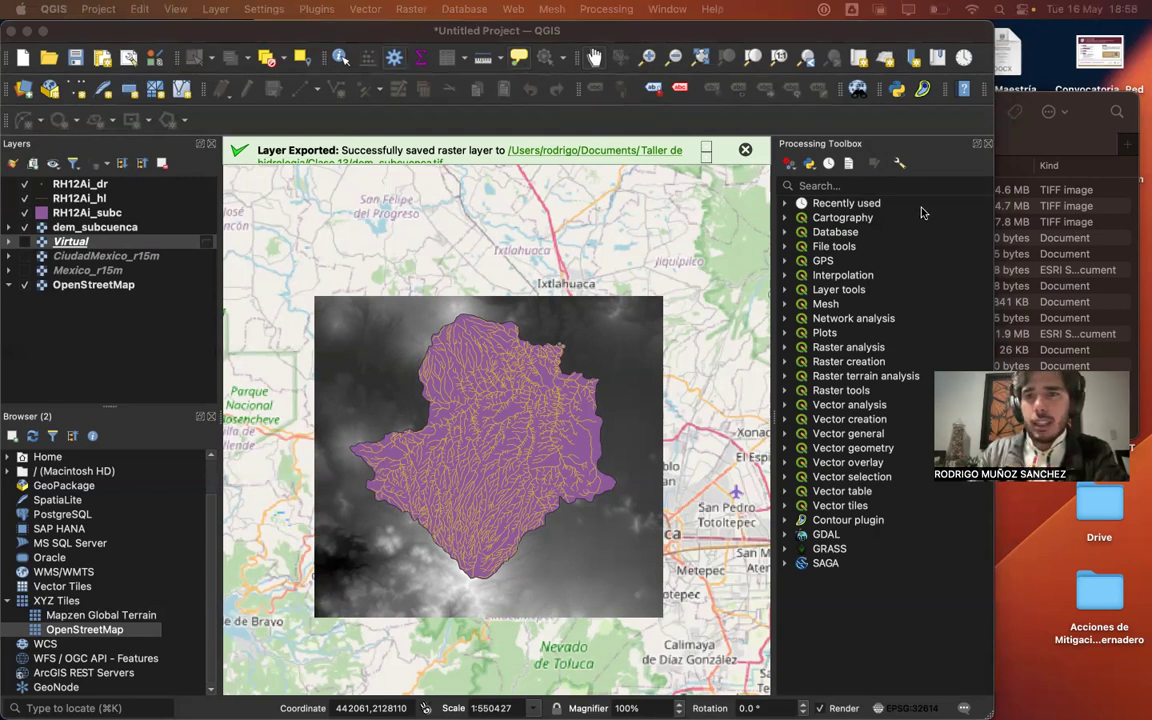
- Search the processing tools for "fill sinks" and open SAGA's Fill sinks (wang & liu)
click(818, 186)
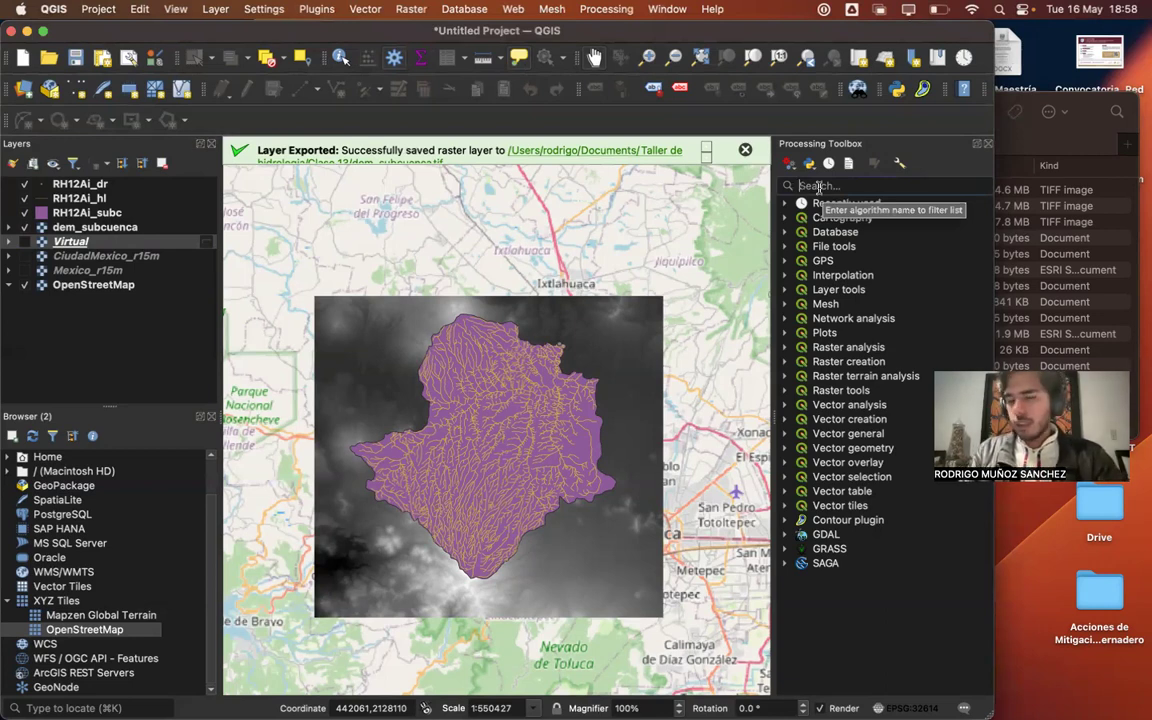
text(fill sinks)
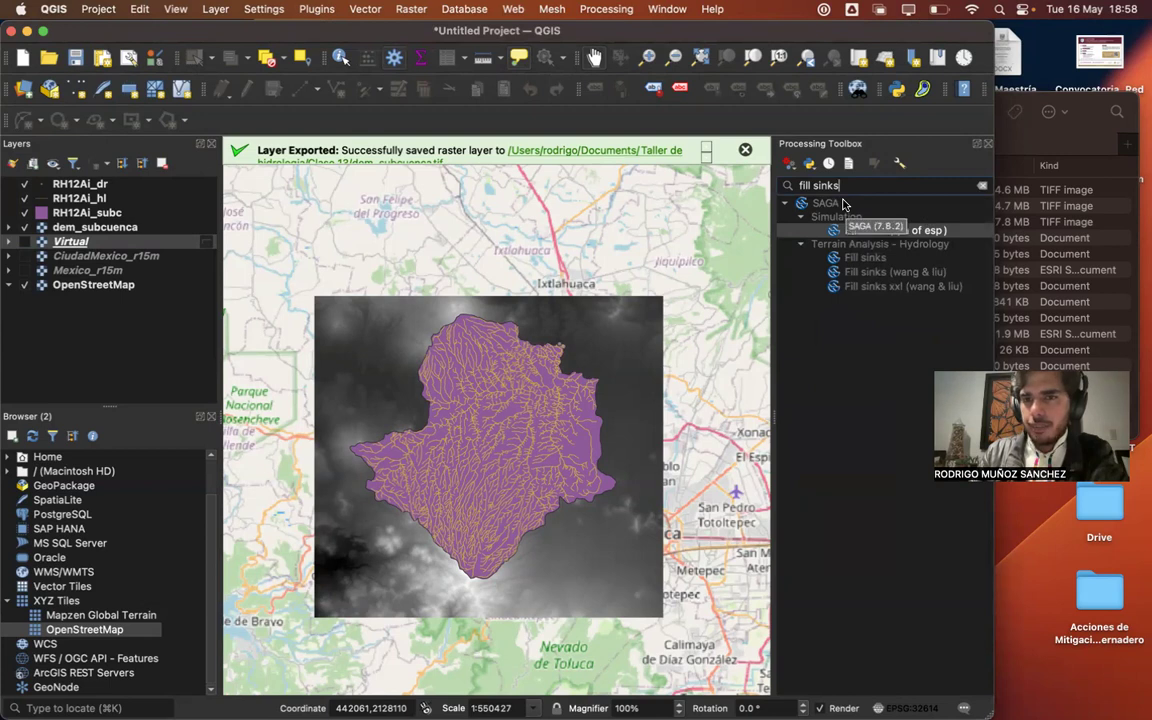
click(800, 218)
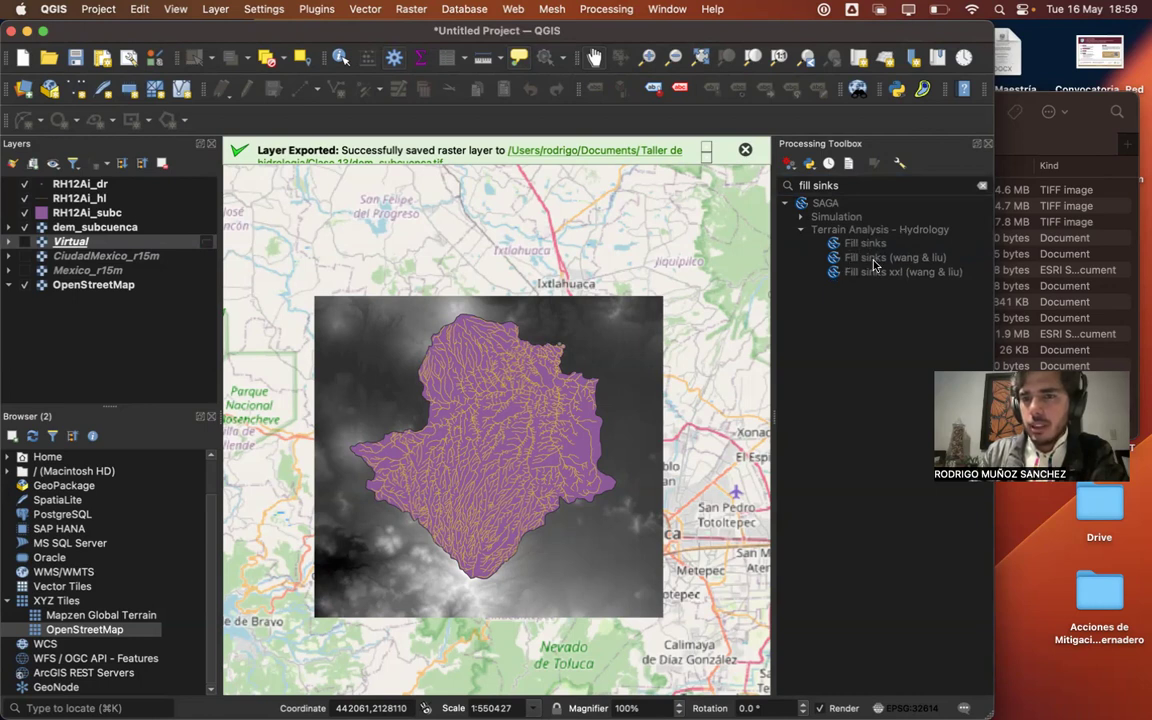
click(936, 262)
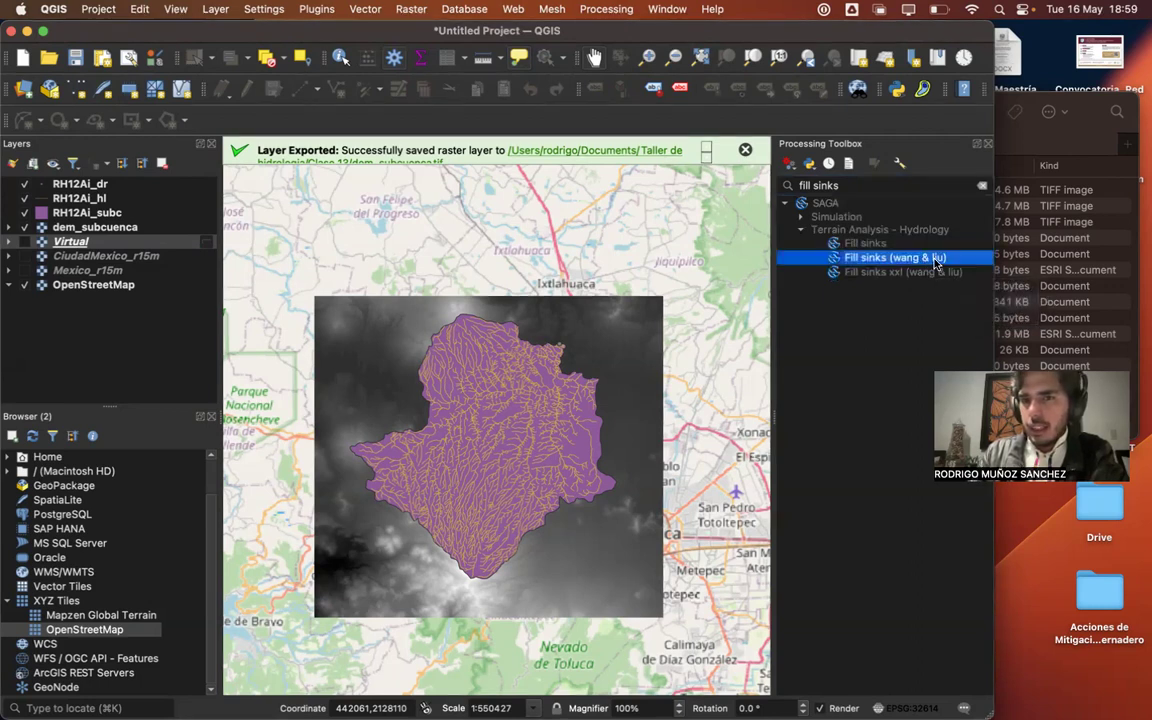
double_click(936, 262)
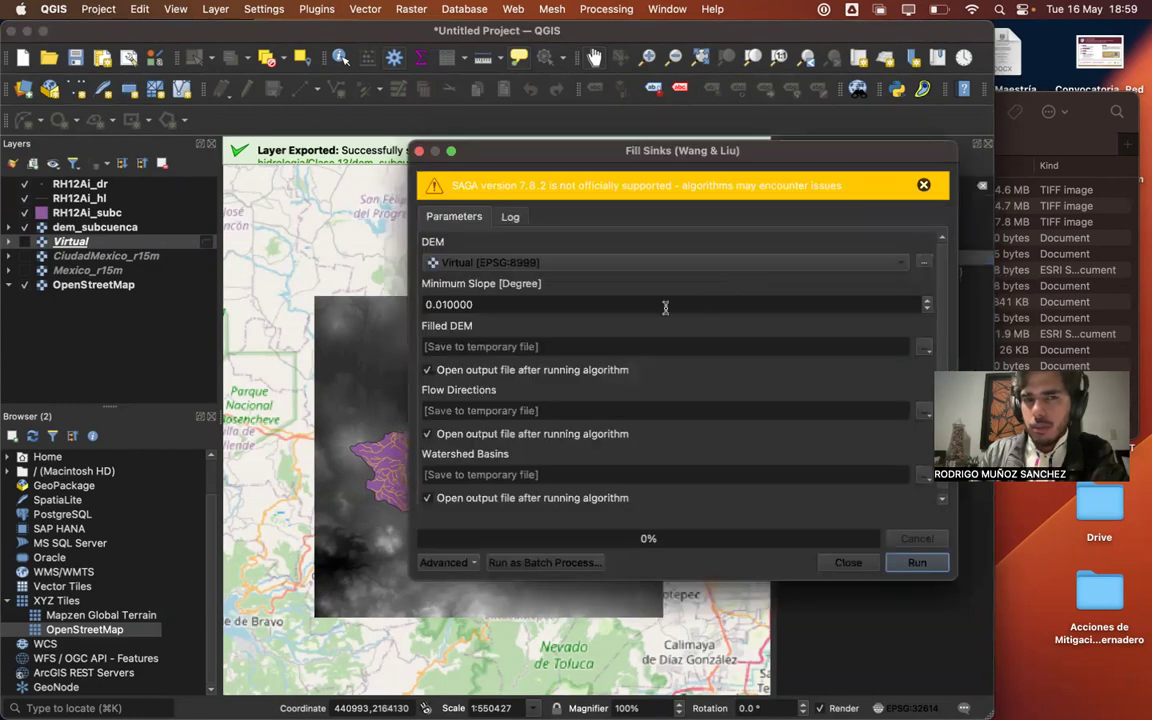
- Run Fill Sinks (Wang & Liu) on dem_subcuenca with minimum slope 0.01, loading only the Filled DEM output as a temporary layer
drag(558, 160, 330, 168)
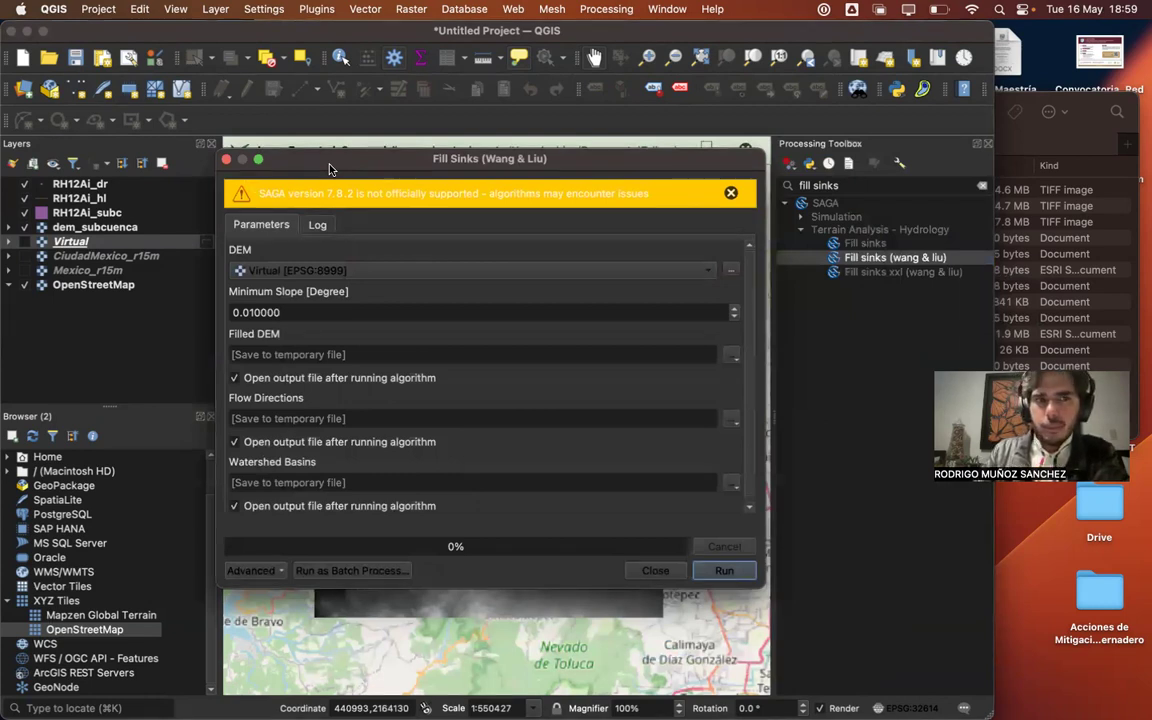
click(272, 273)
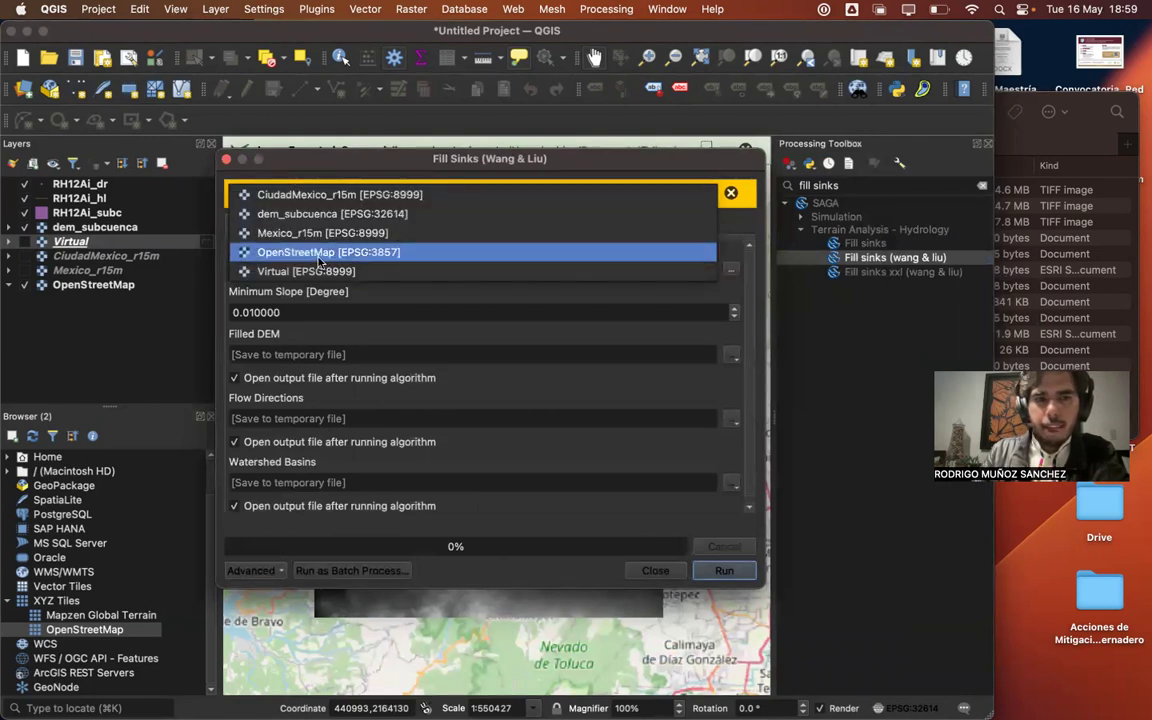
click(361, 214)
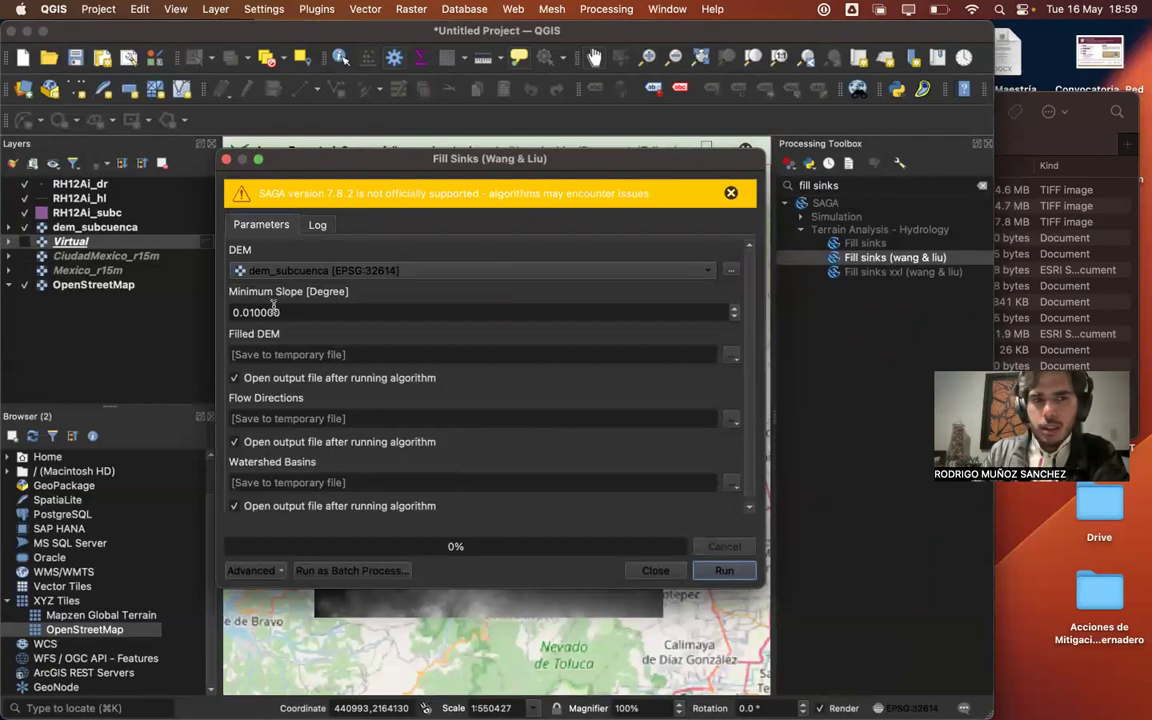
scroll(250, 341, down, 1)
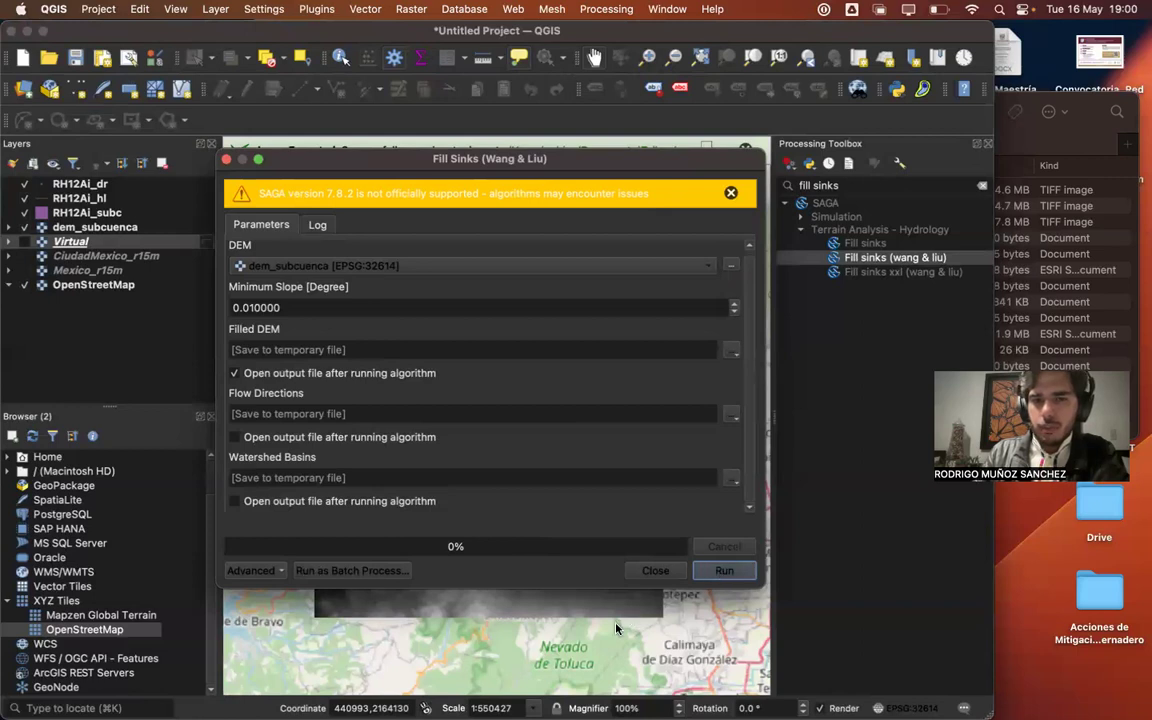
click(716, 571)
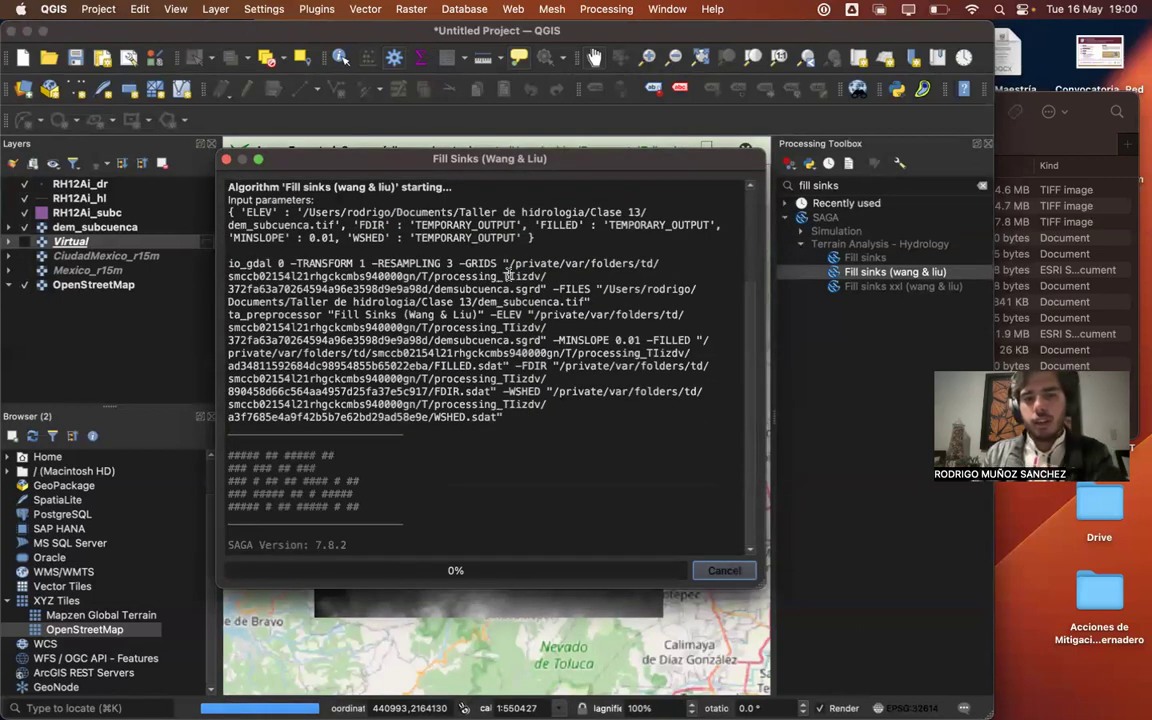
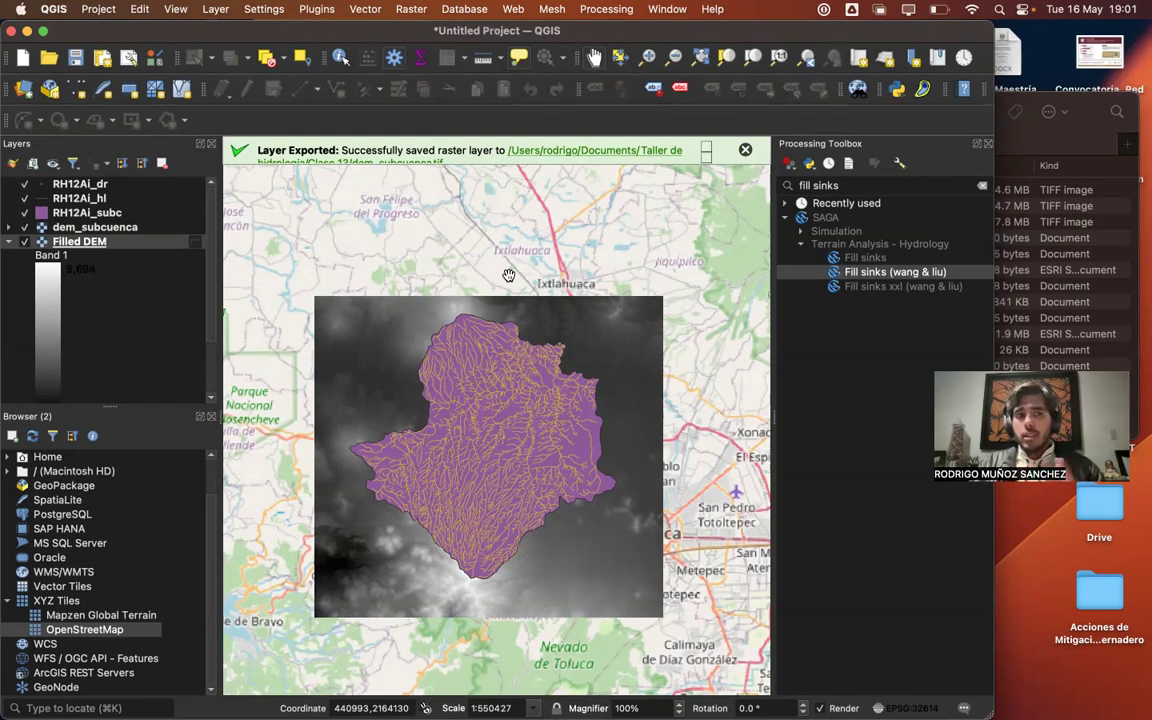
- Hide the RH12Ai_subc, RH12Ai_hl, RH12Ai_dr and dem_subcuenca layers, and move Filled DEM, with its legend collapsed, above dem_subcuenca
click(8, 243)
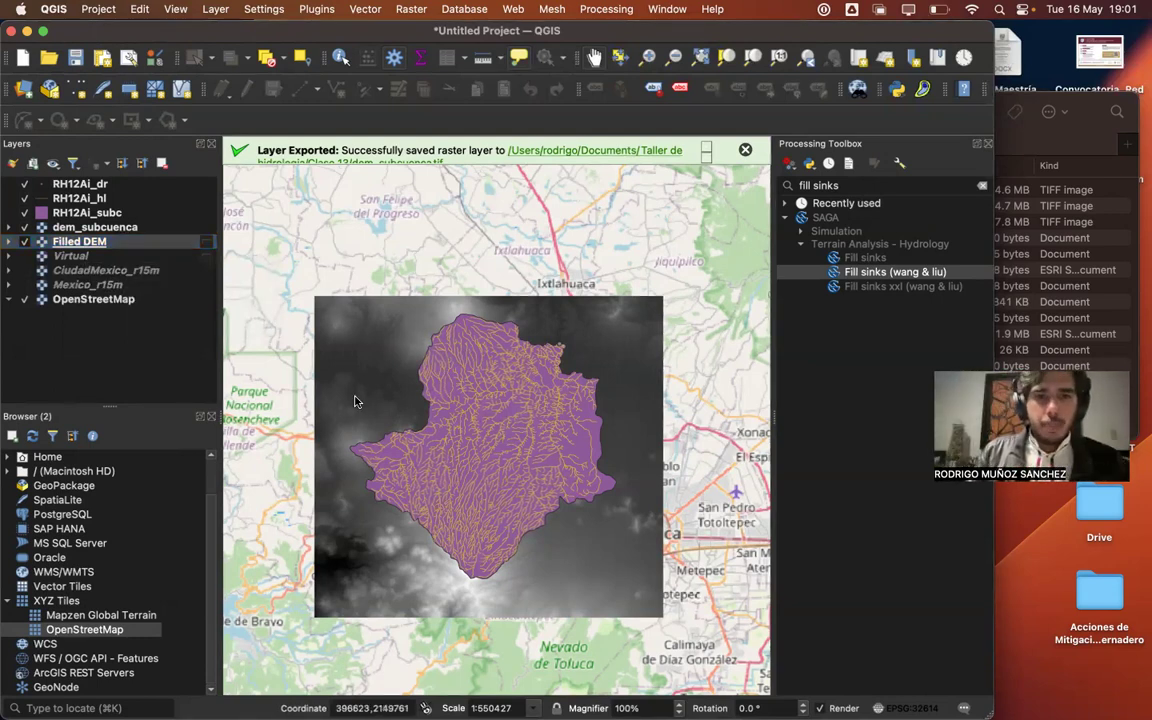
click(25, 213)
click(24, 198)
click(24, 184)
click(26, 227)
drag(72, 241, 98, 212)
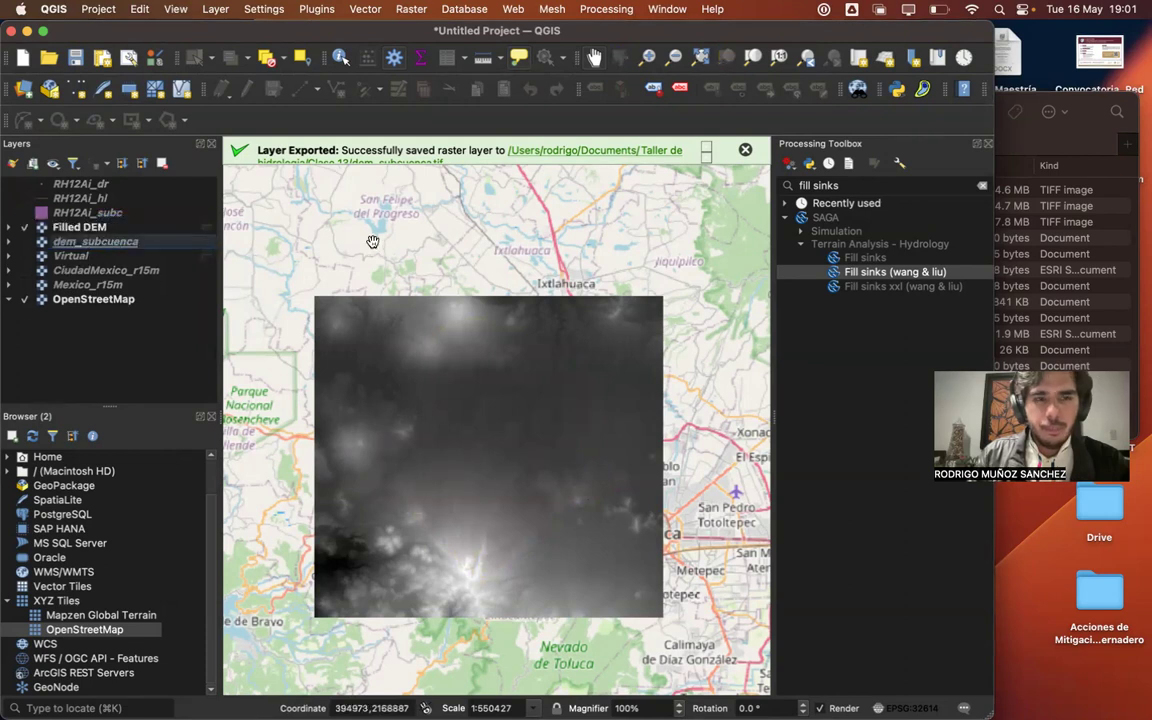
- Run SAGA's Strahler order tool on Filled DEM with a temporary output, and collapse the resulting layer's legend
click(104, 226)
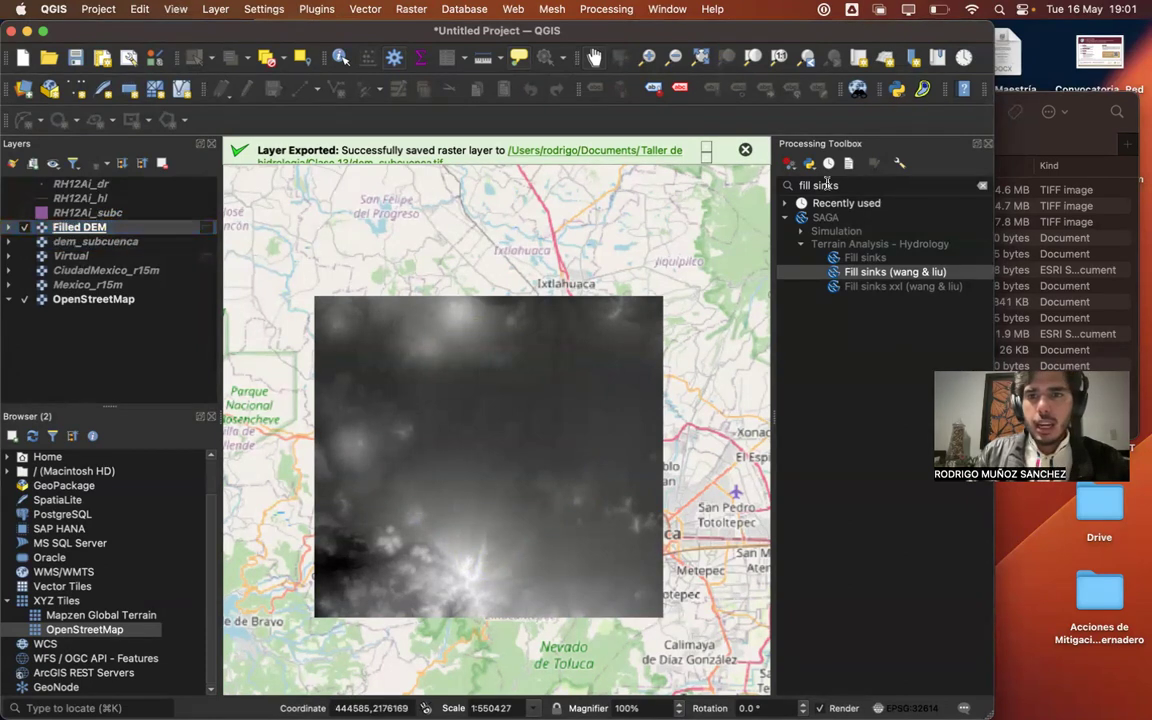
double_click(820, 186)
drag(818, 188, 787, 186)
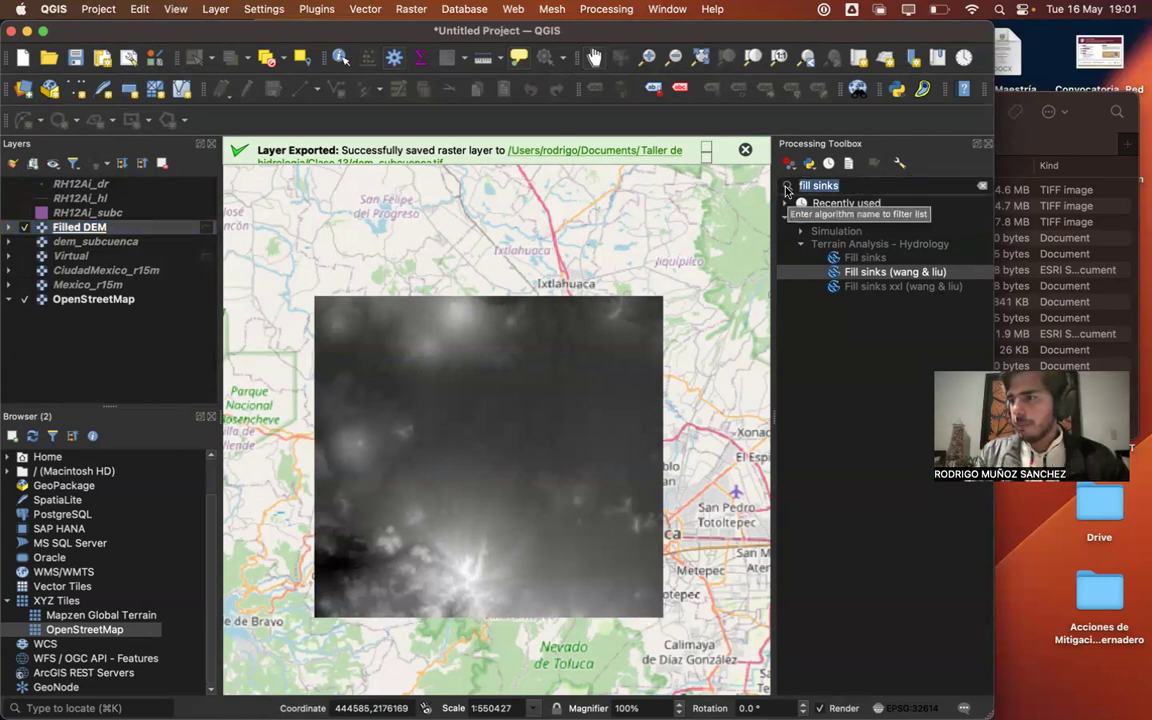
text(strahl)
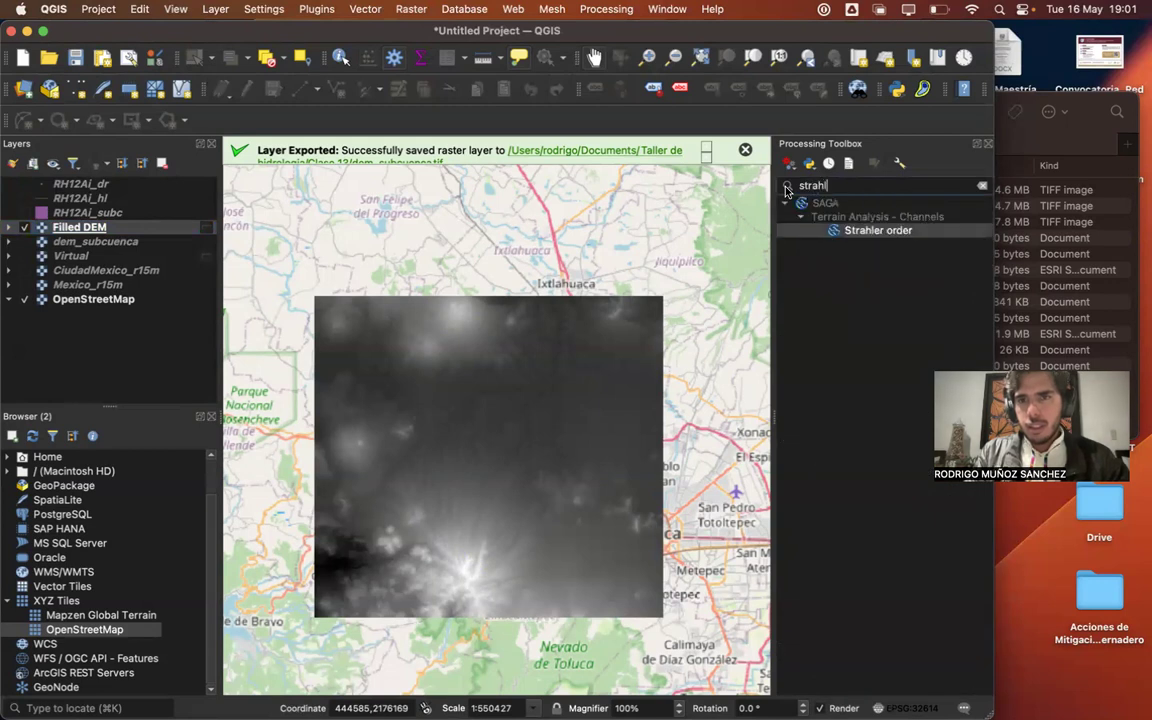
text(er order)
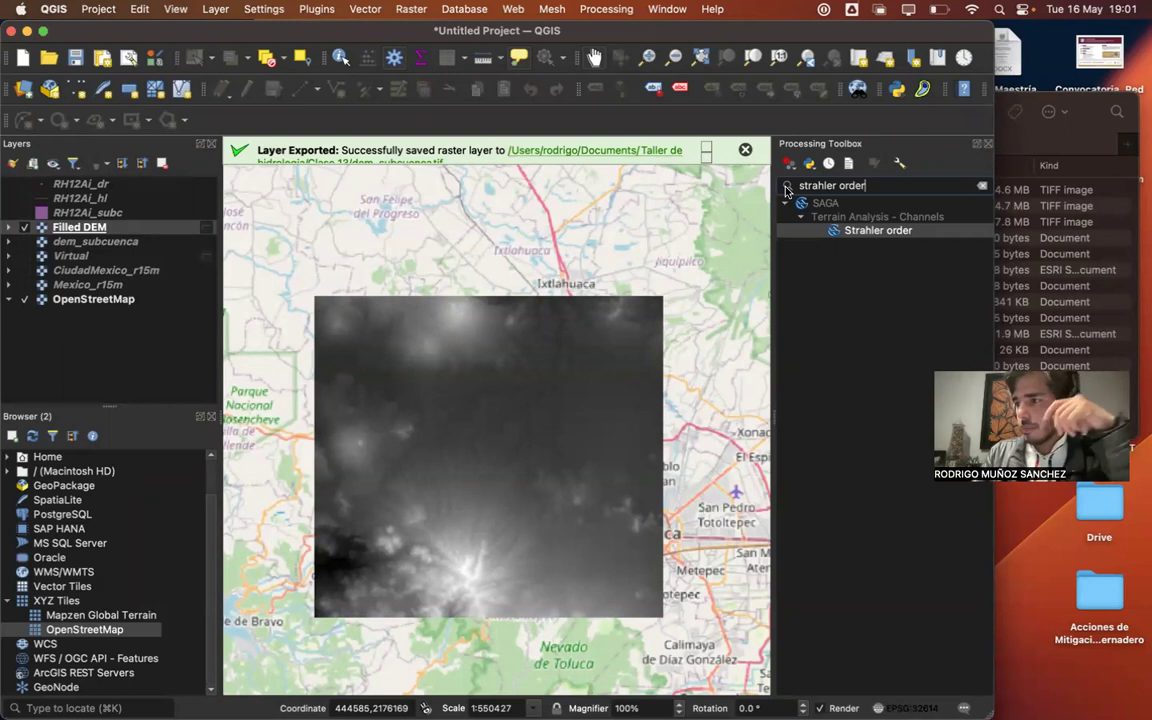
click(899, 231)
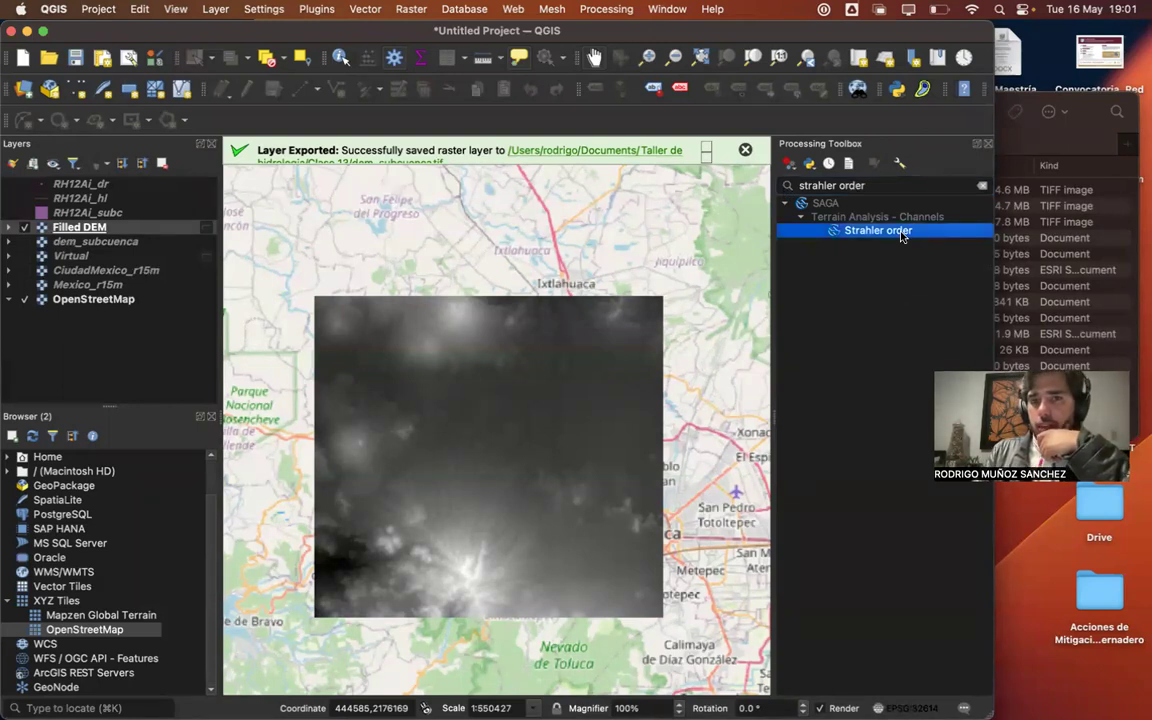
double_click(899, 231)
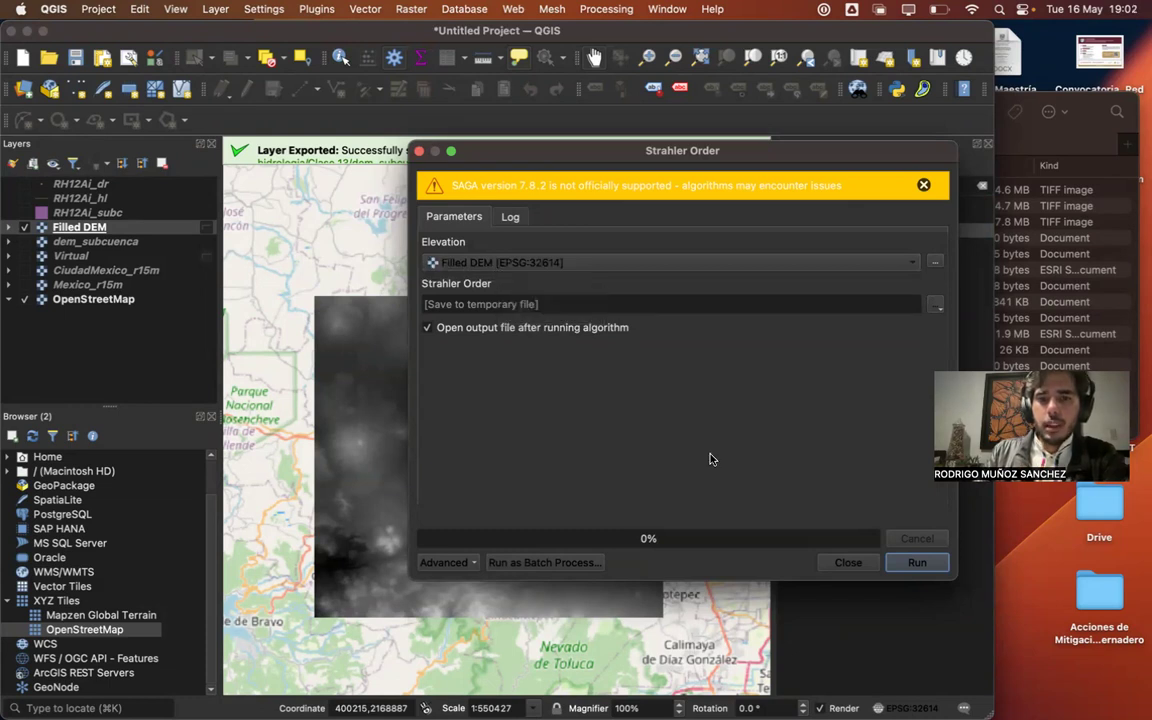
click(912, 562)
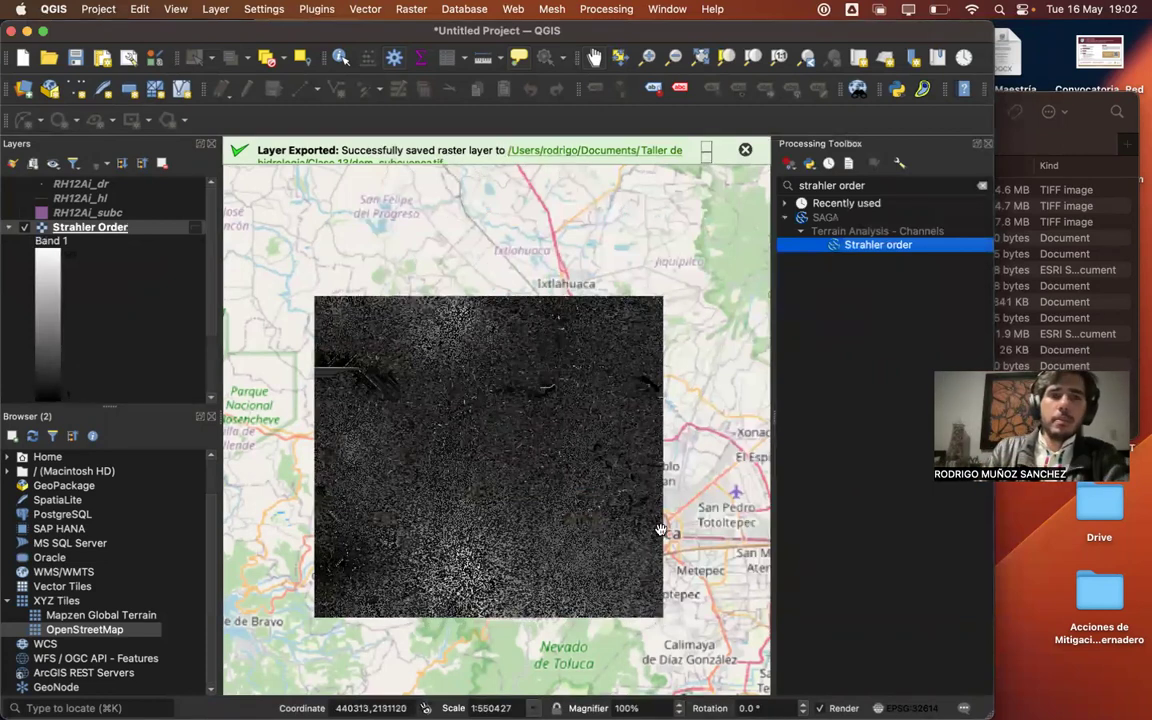
click(9, 227)
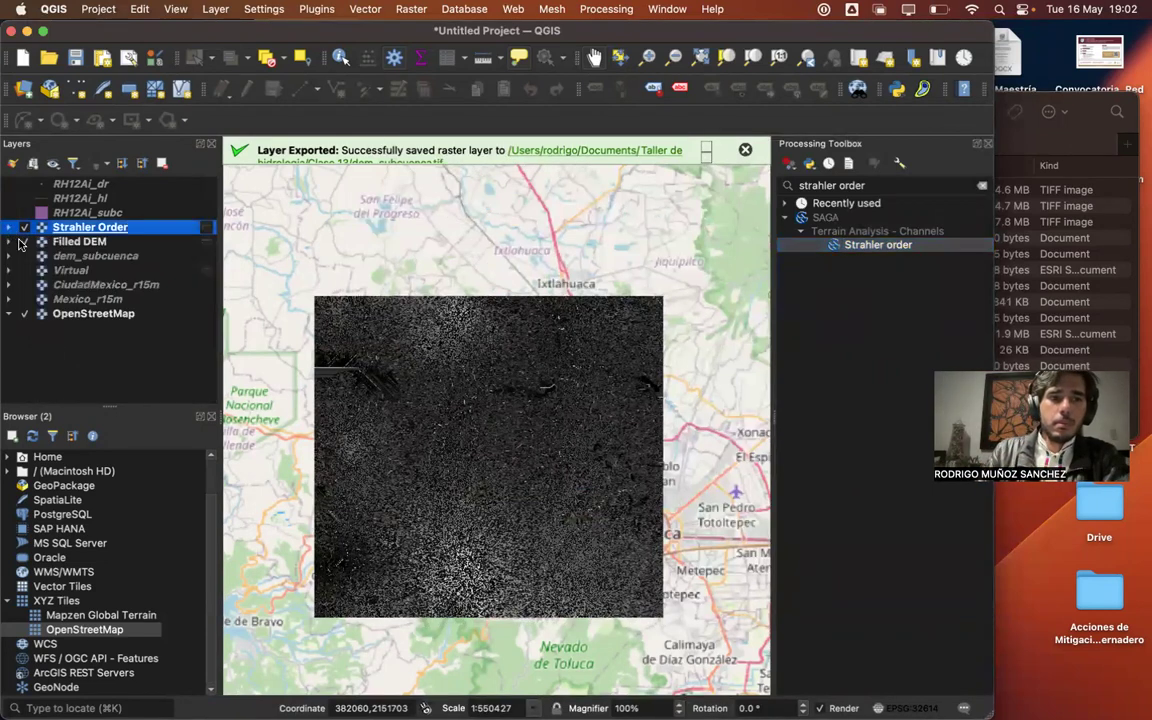
click(24, 242)
click(24, 242)
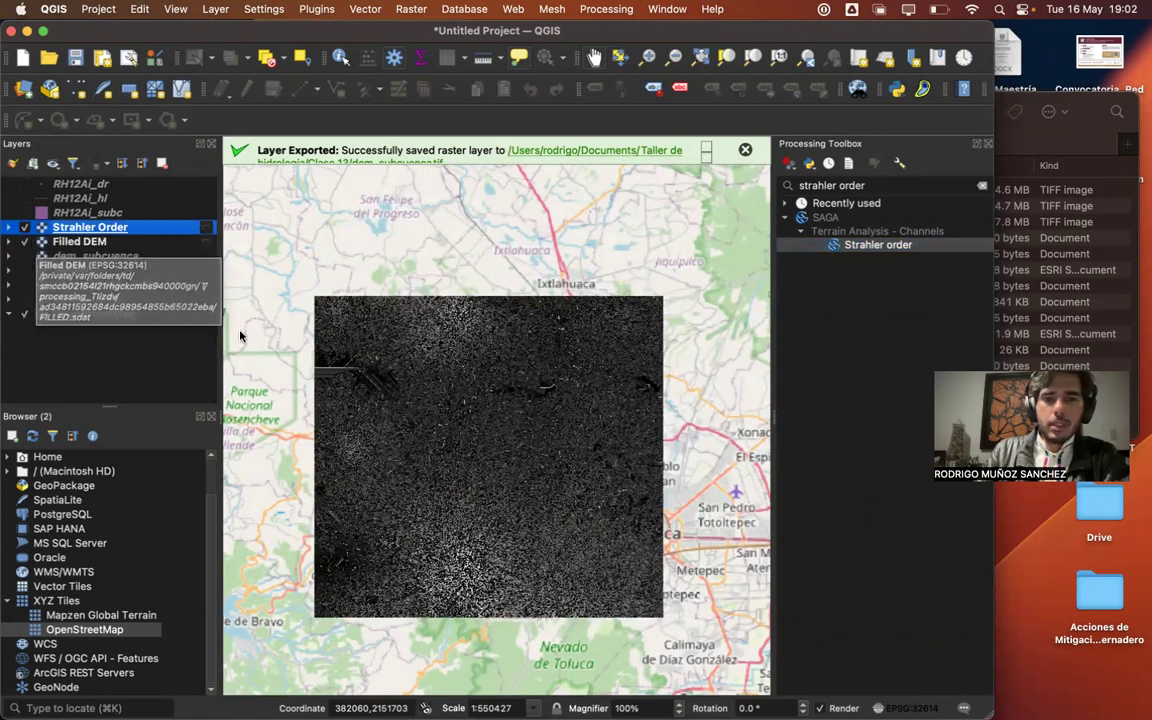
click(500, 391)
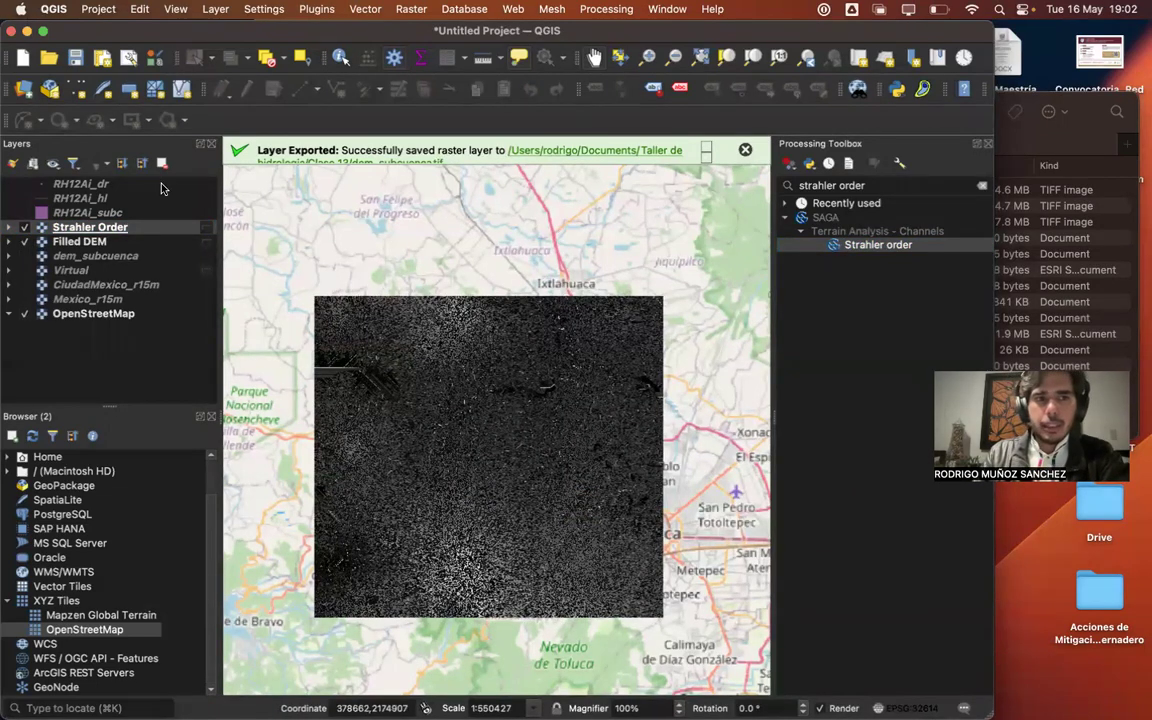
- Render the Strahler Order layer as singleband pseudocolor with the Blues color ramp
mouse_move(135, 231)
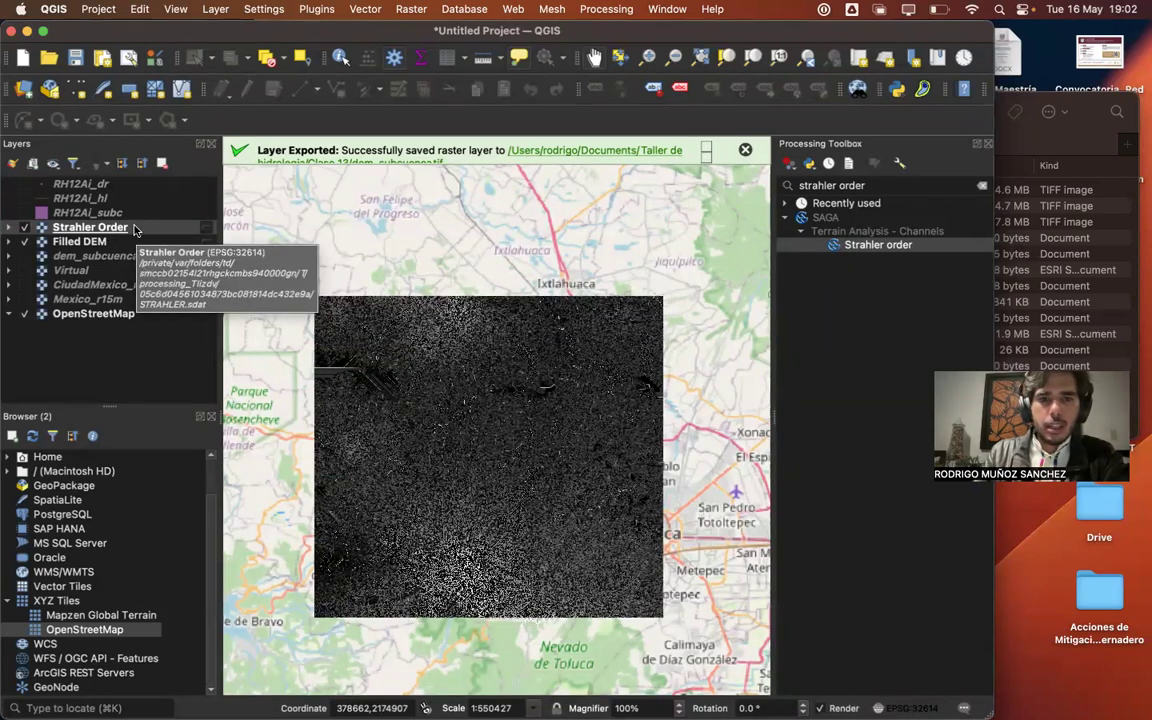
double_click(135, 228)
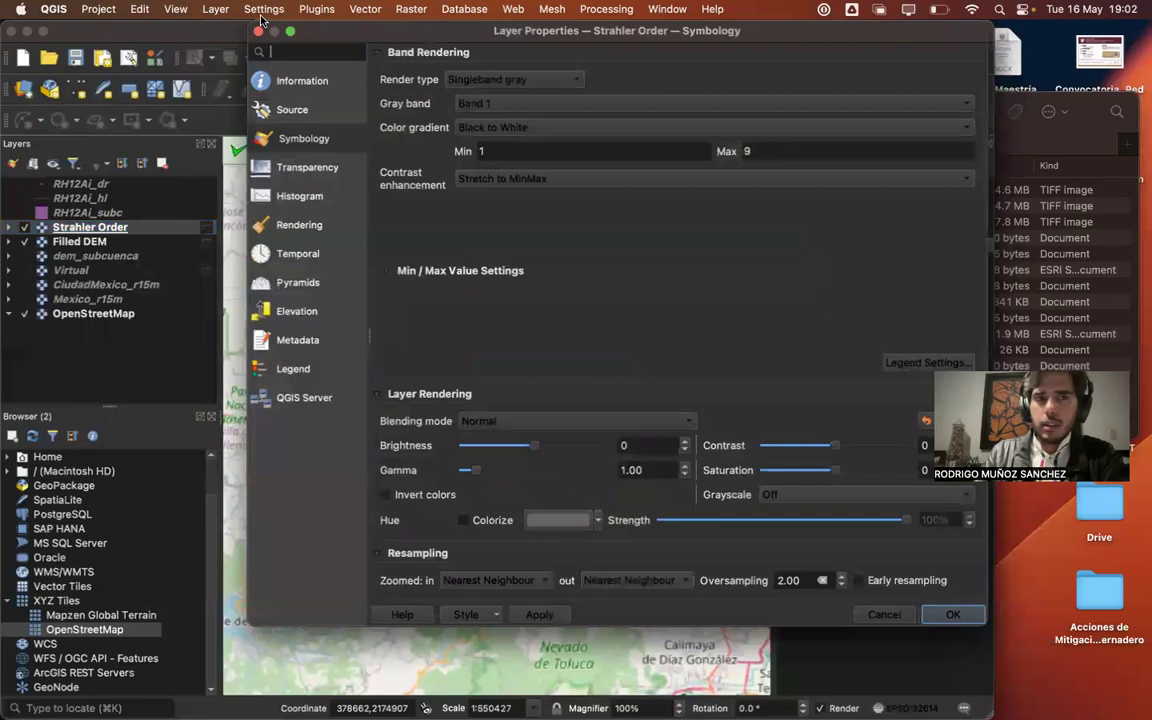
drag(310, 34, 293, 96)
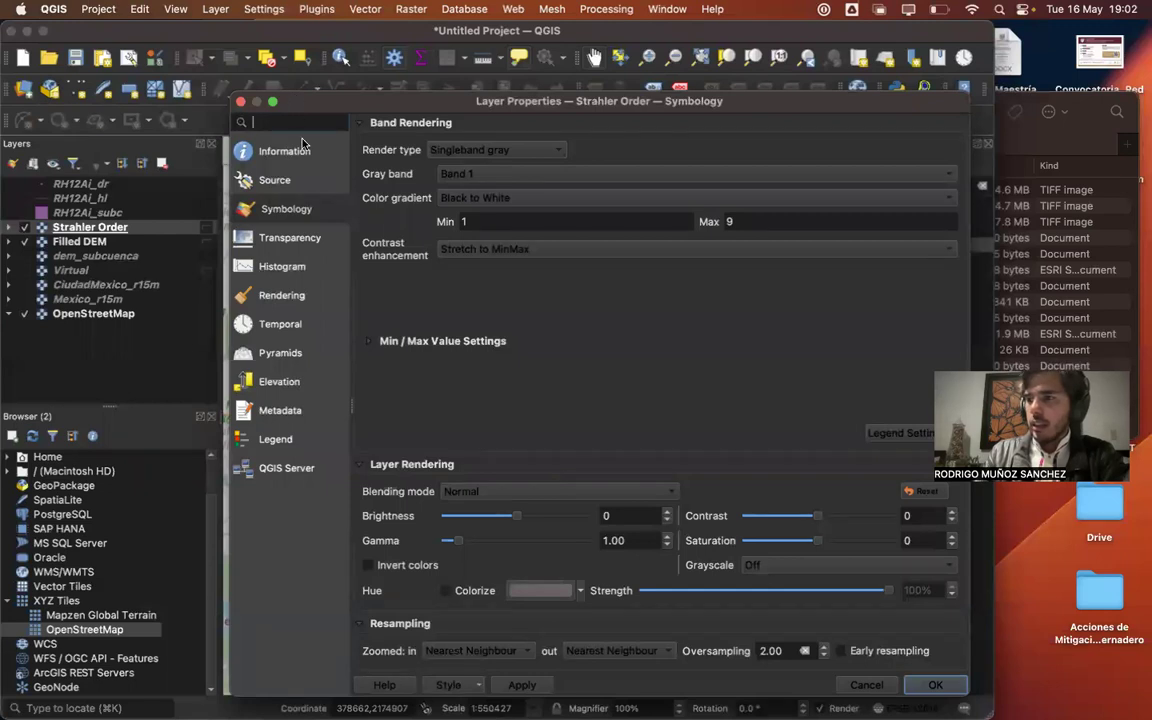
click(268, 216)
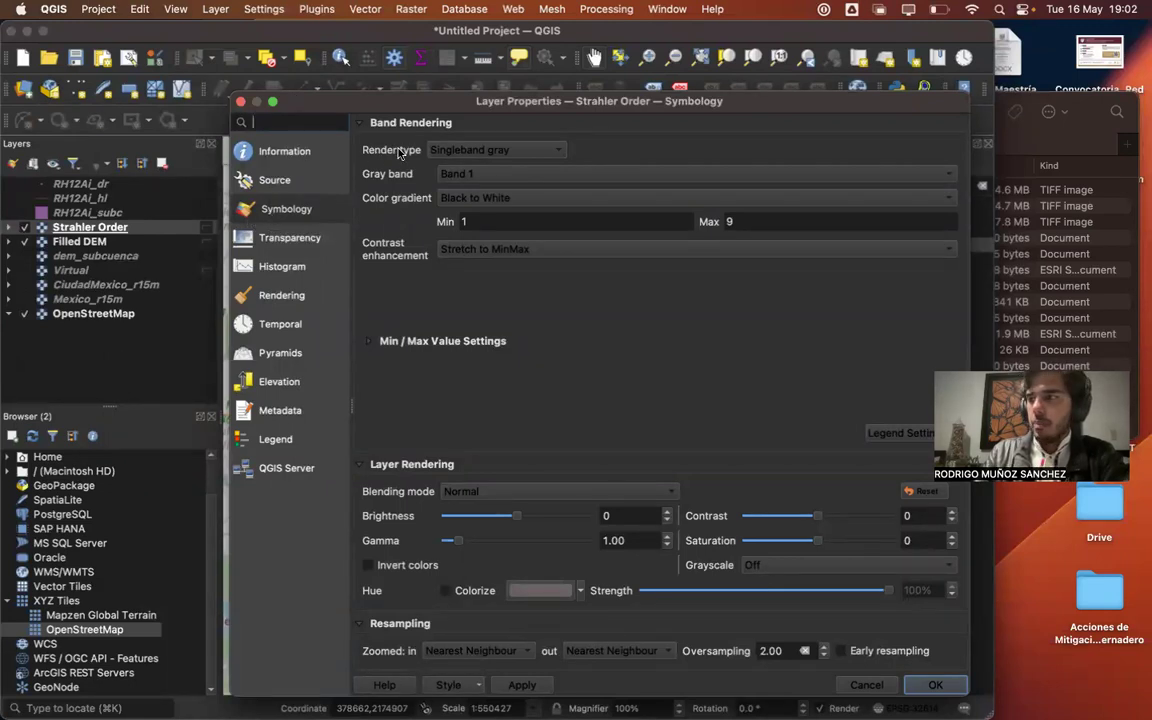
click(457, 150)
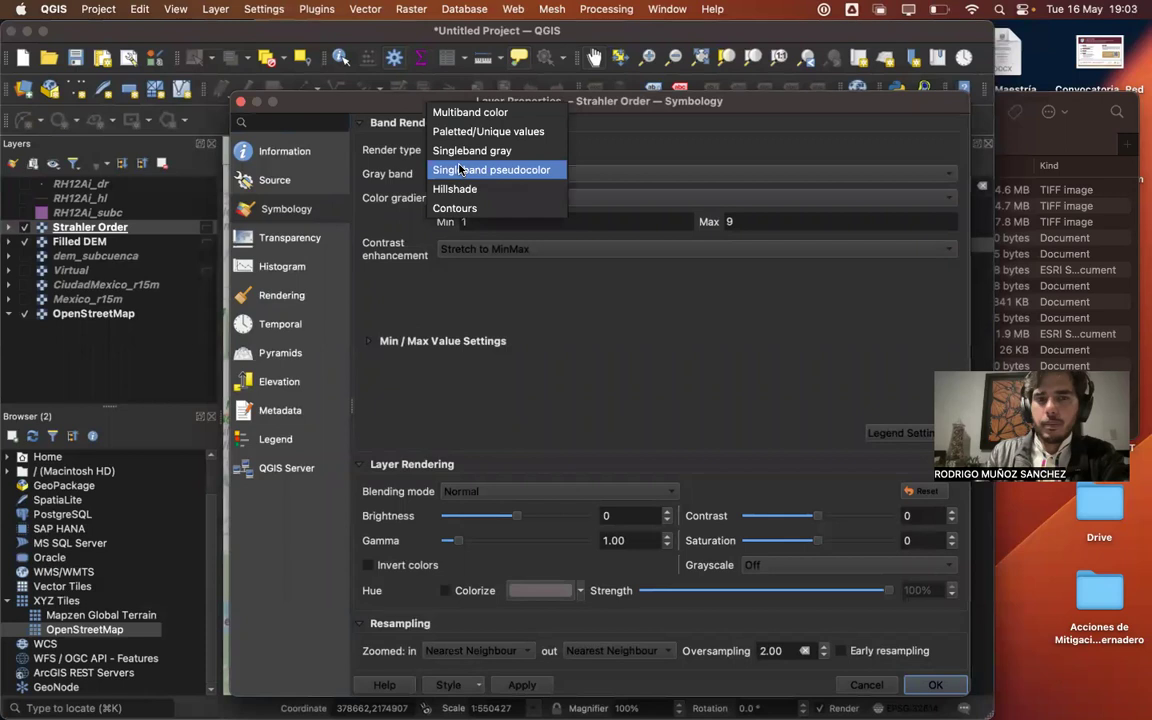
click(460, 170)
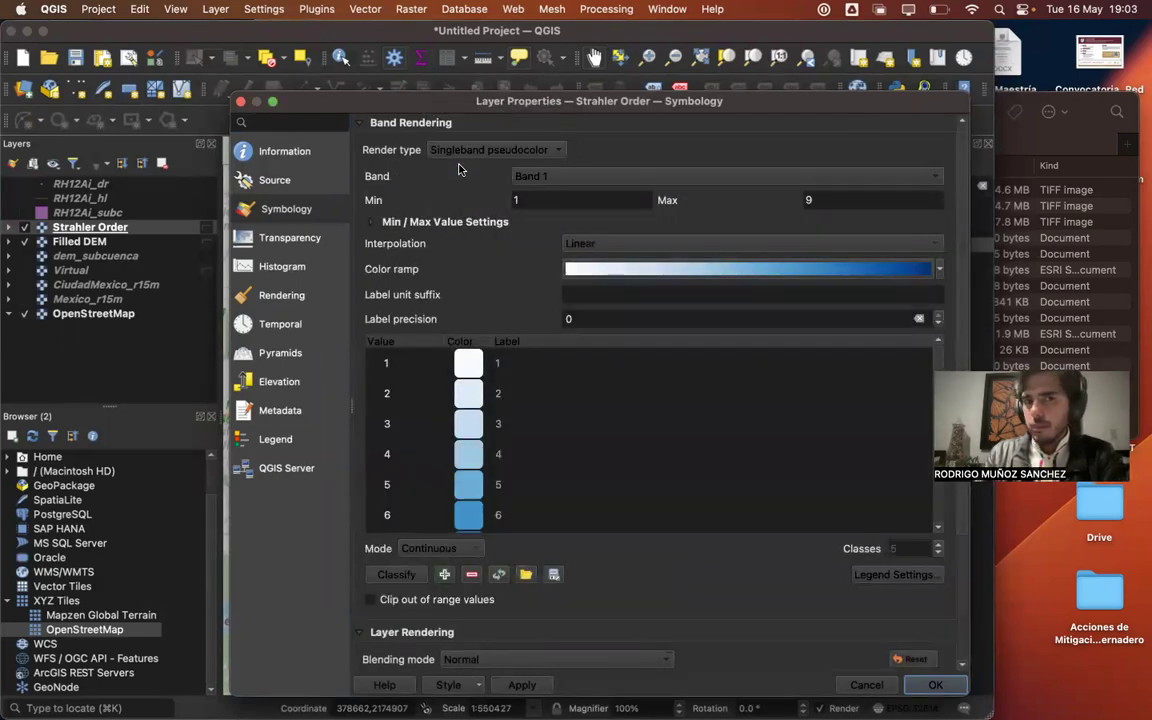
click(940, 271)
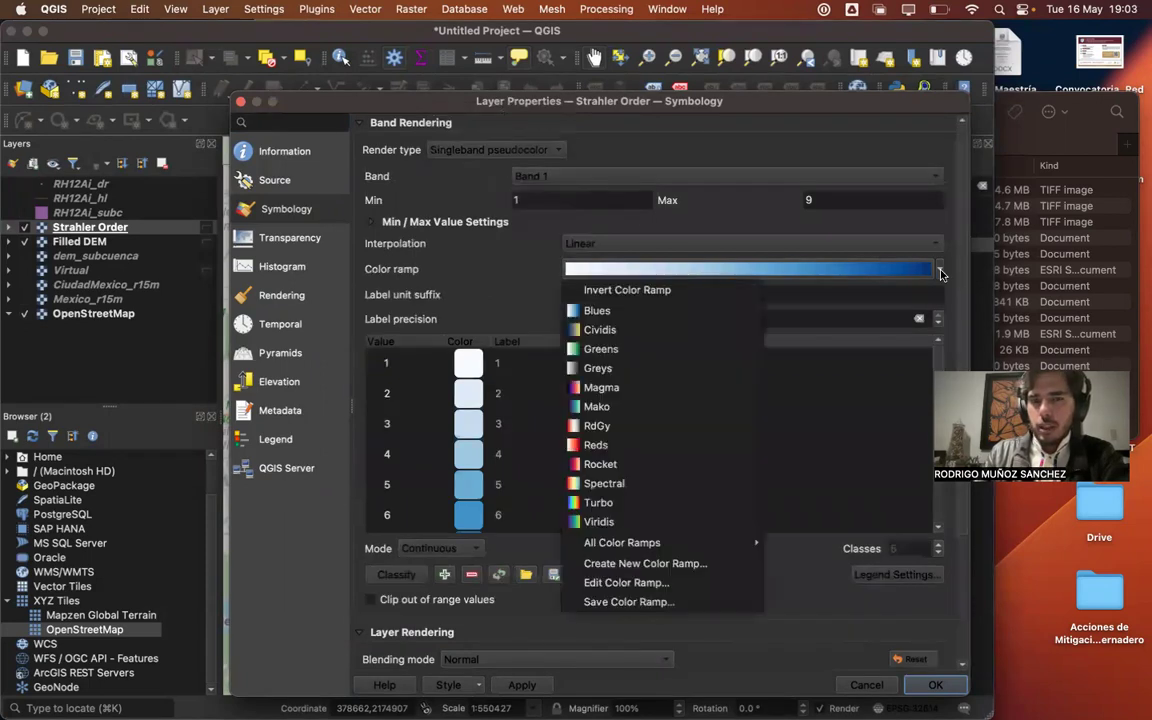
click(694, 312)
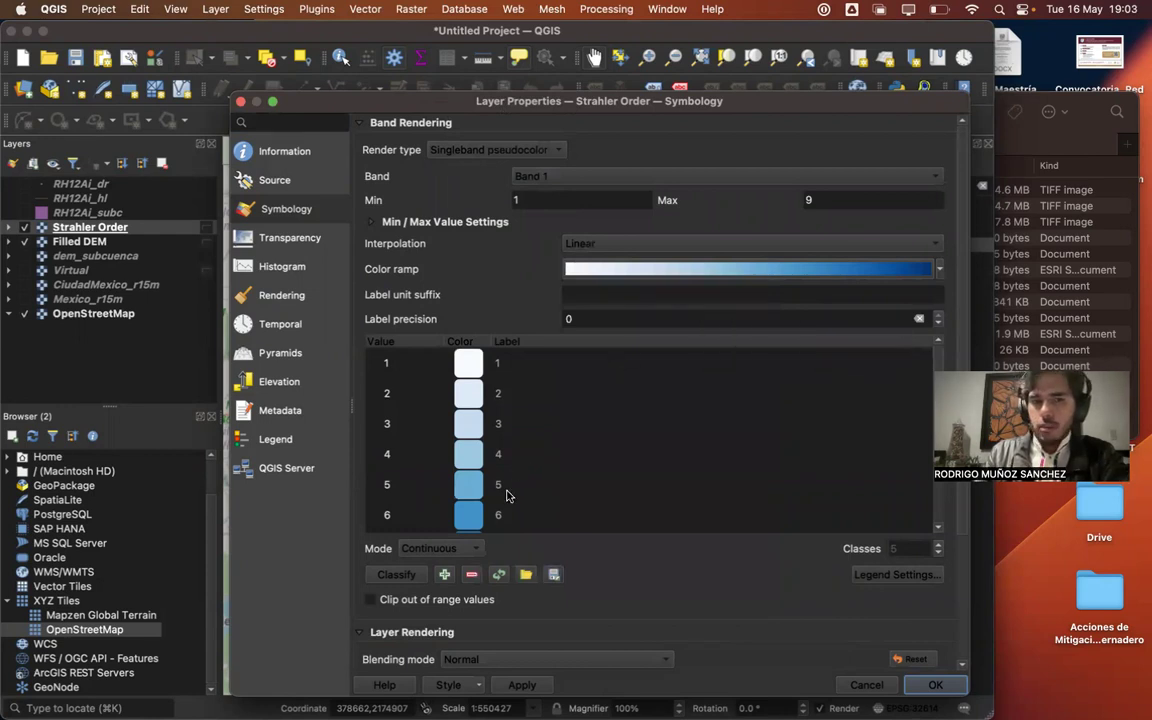
- Classify the Strahler Order values in Continuous mode, review the class list, and apply the symbology
scroll(505, 440, down, 5)
scroll(507, 494, up, 5)
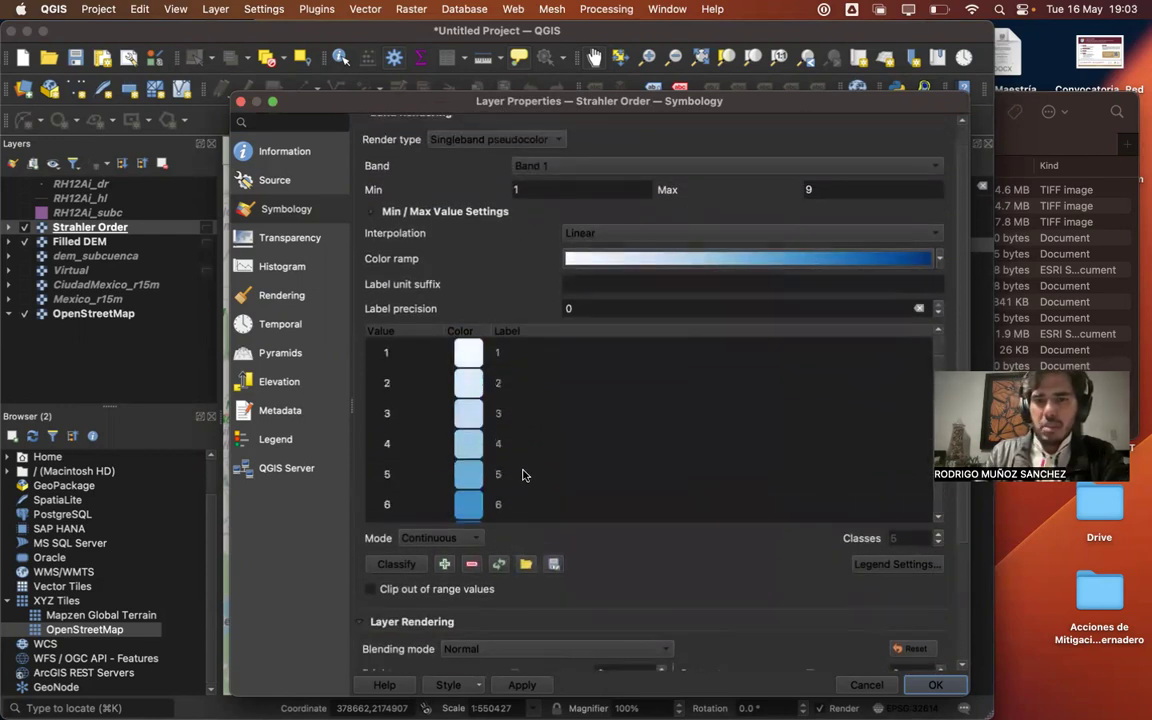
click(393, 573)
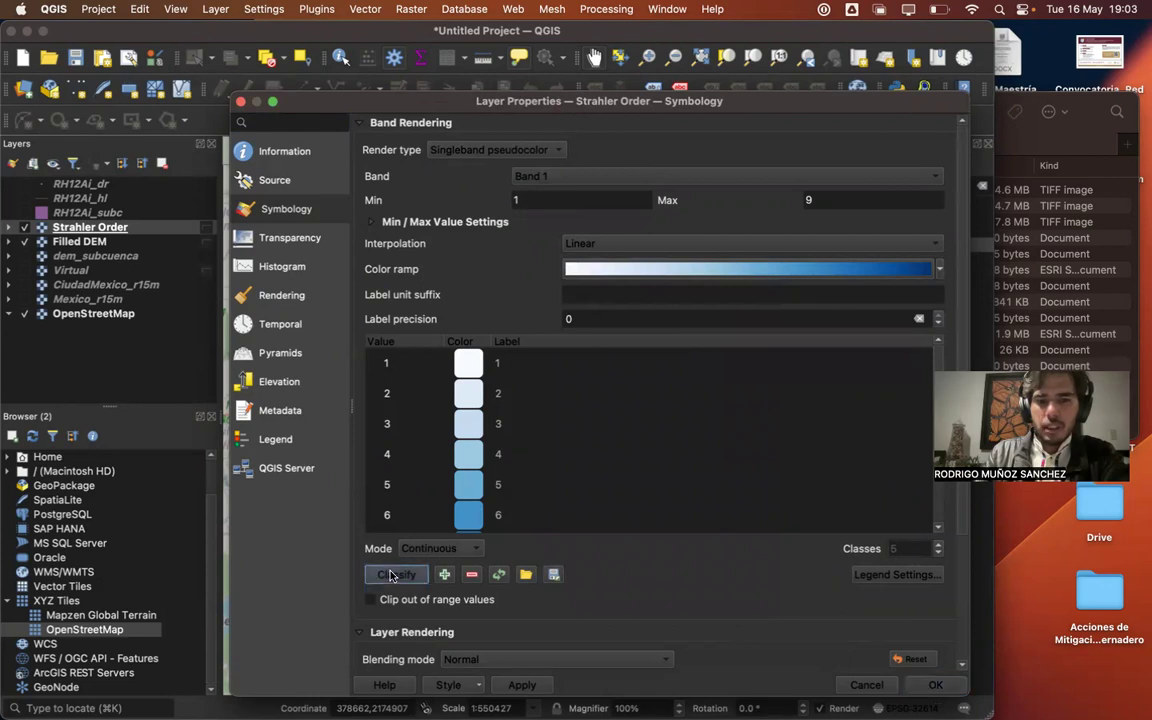
scroll(558, 427, down, 5)
scroll(535, 377, up, 3)
scroll(535, 377, down, 3)
scroll(535, 377, up, 3)
scroll(535, 377, down, 3)
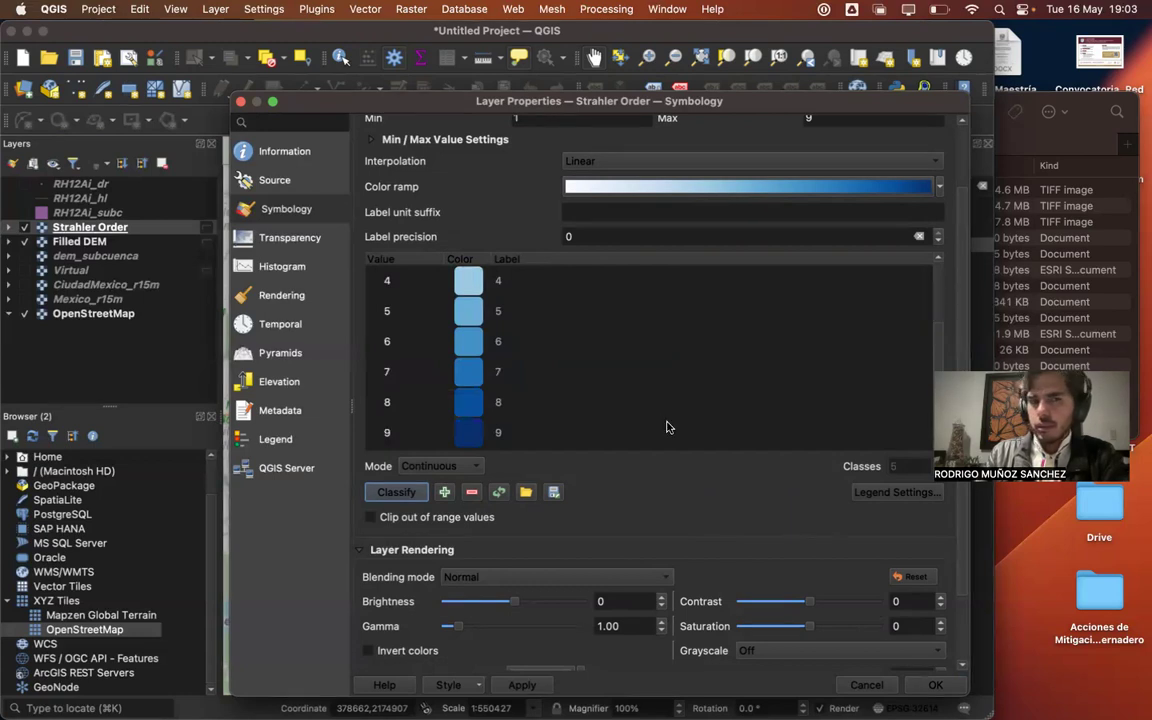
scroll(663, 425, up, 3)
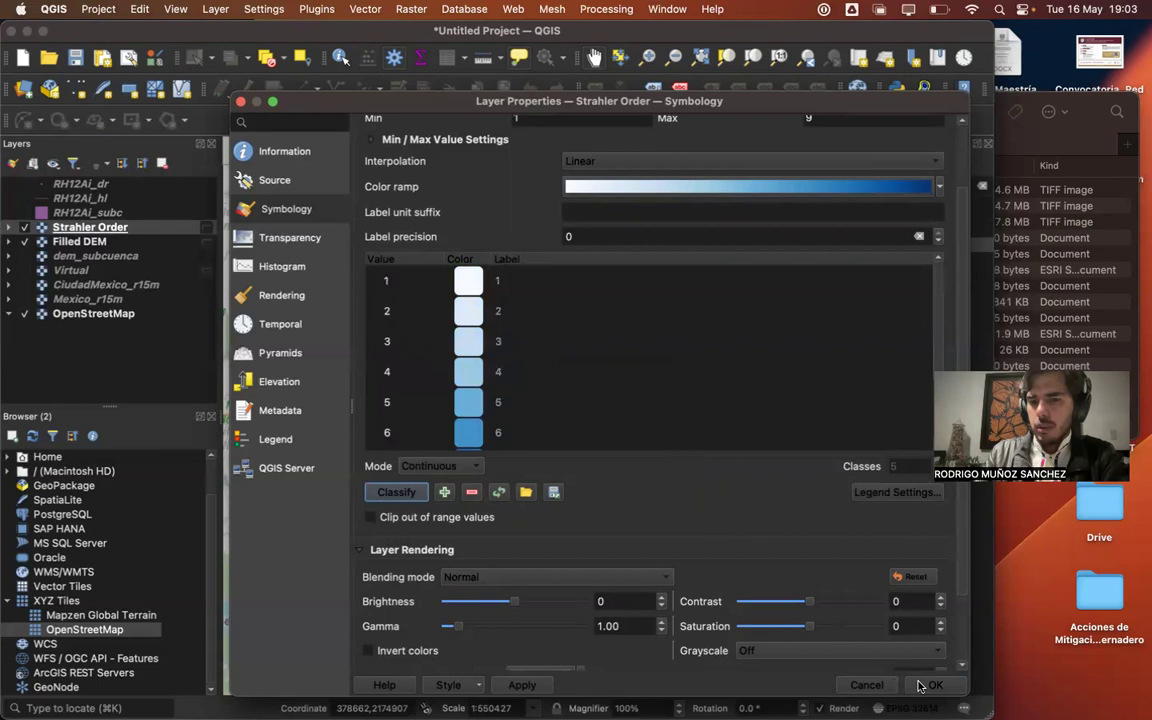
key(Return)
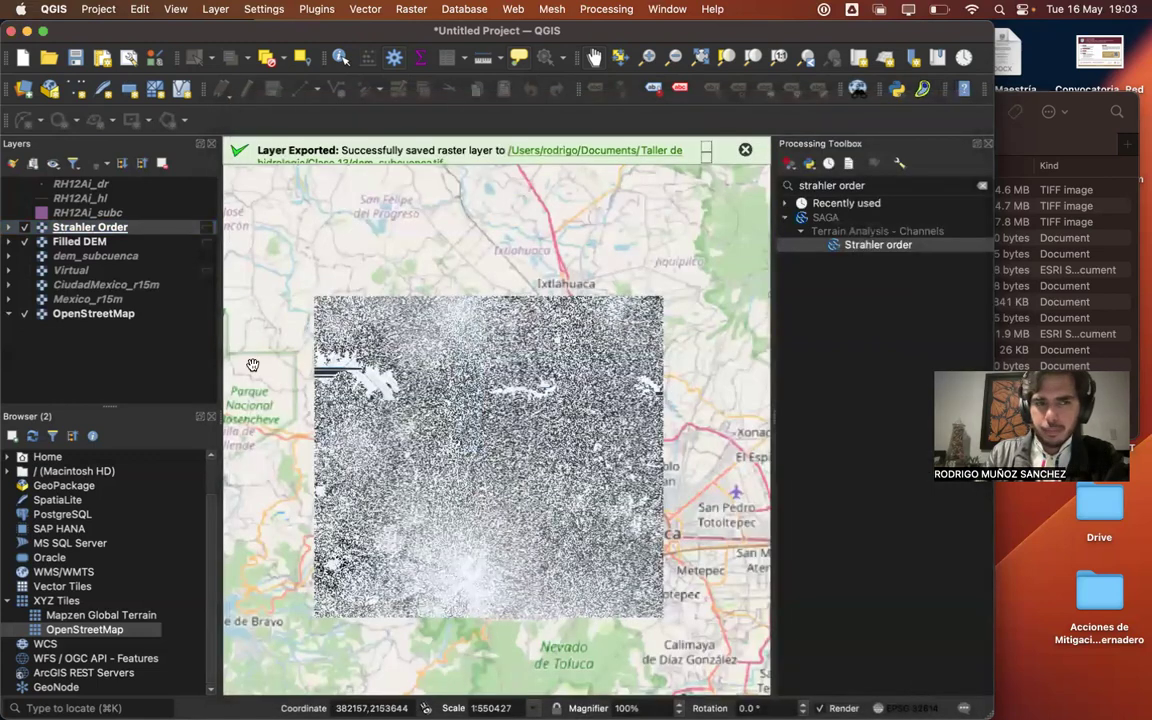
- Hide the Filled DEM and OpenStreetMap layers, leaving only Strahler Order displayed on the map
click(25, 242)
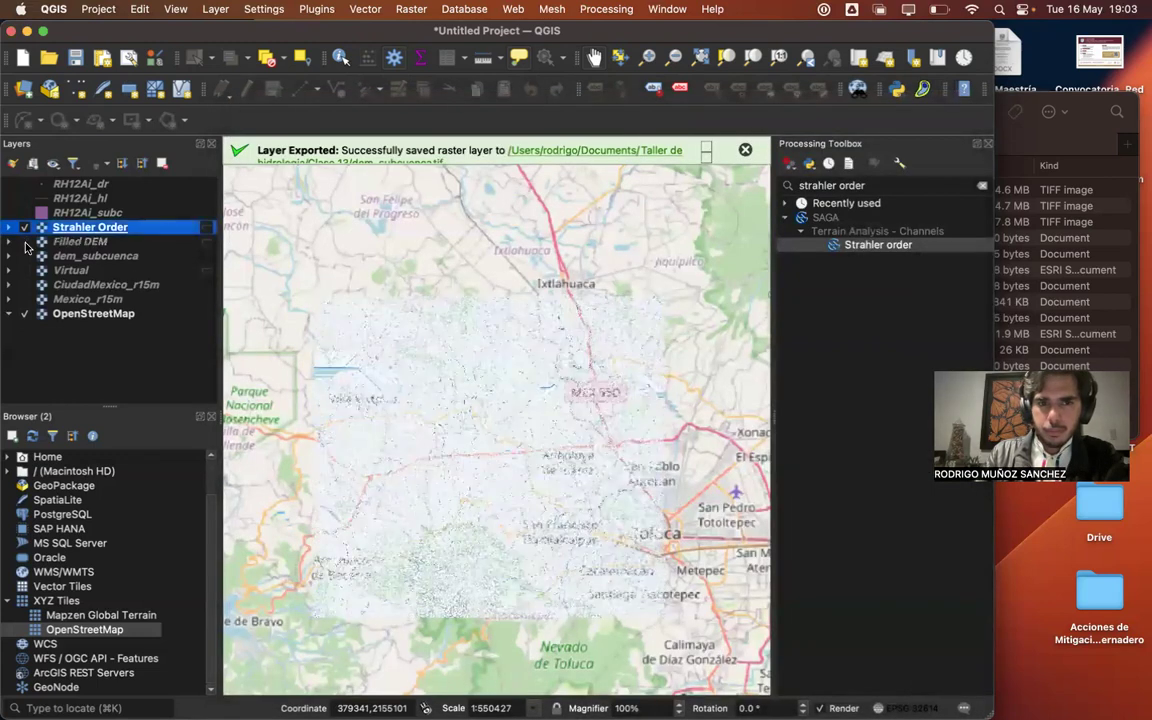
click(23, 213)
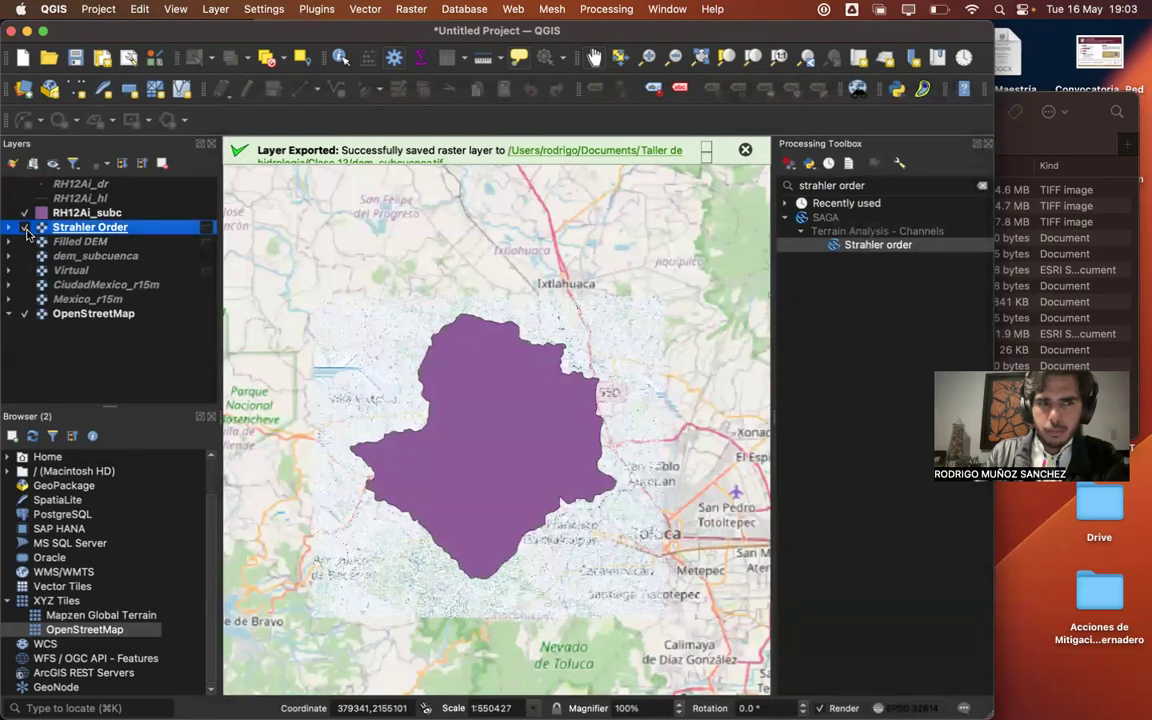
click(22, 213)
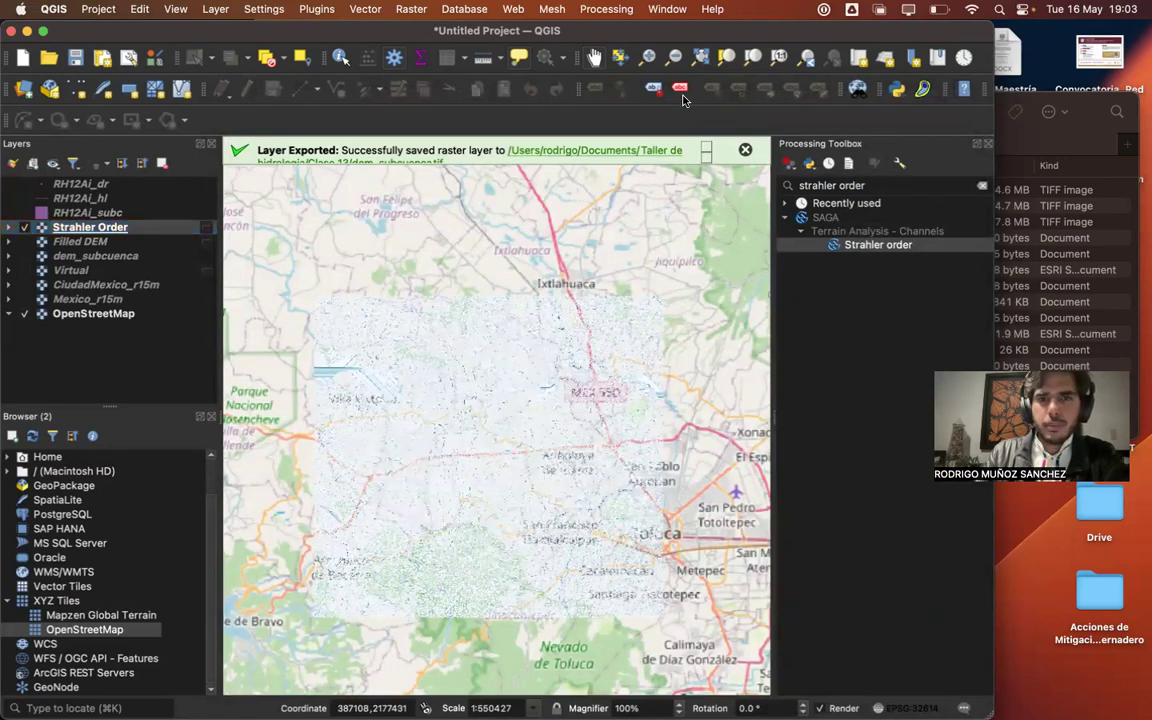
click(646, 60)
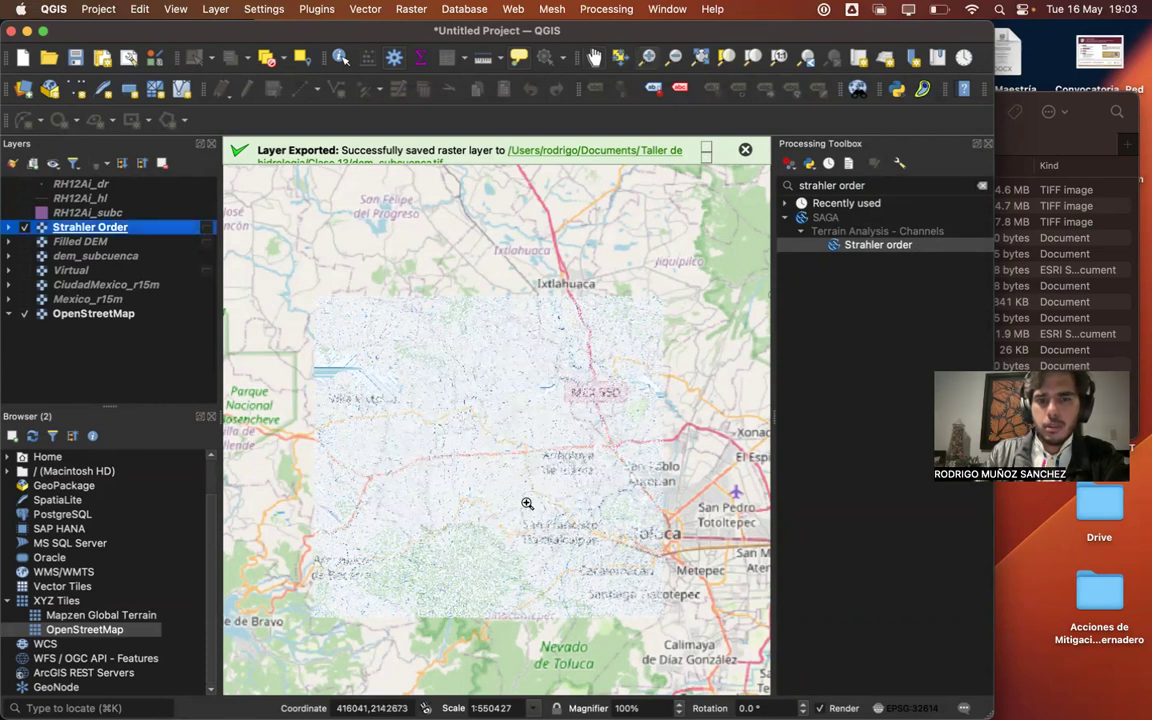
click(514, 490)
click(417, 316)
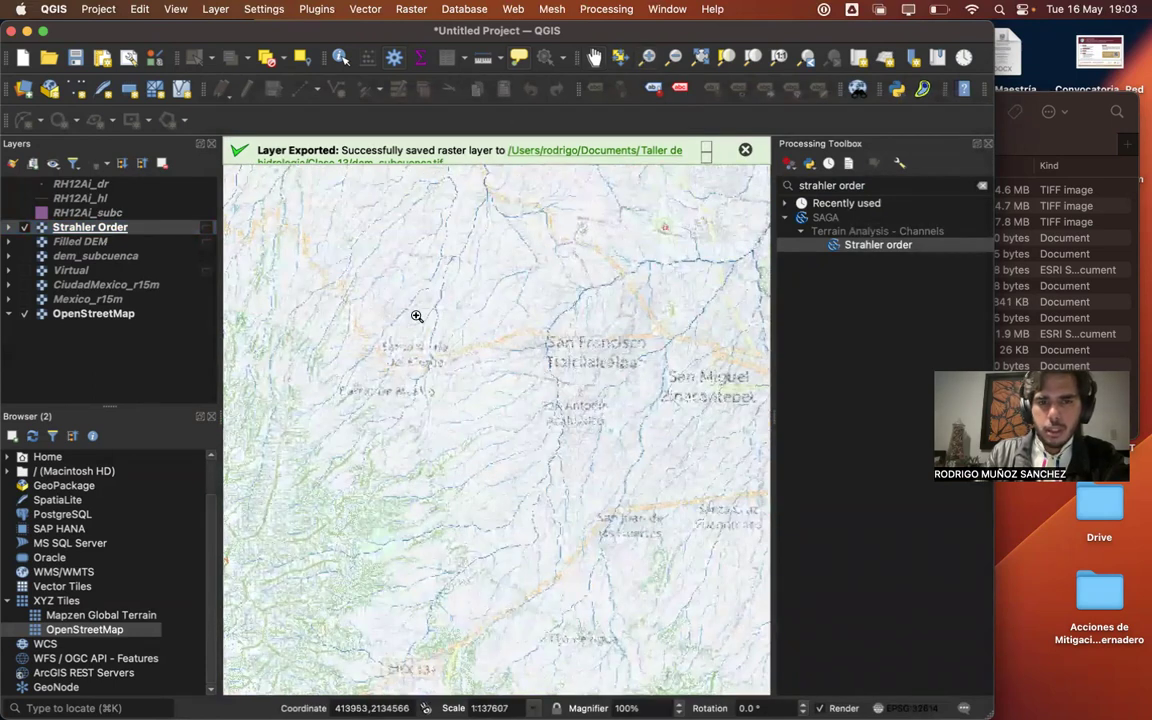
click(509, 292)
click(23, 314)
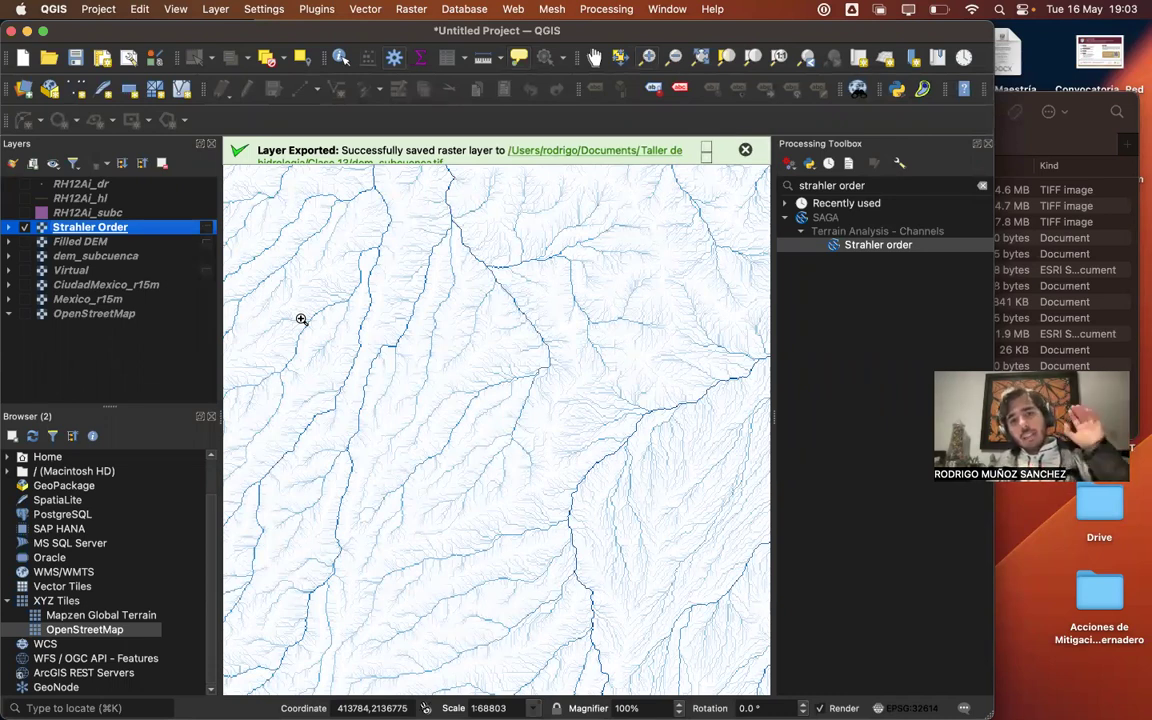
- Examine the Strahler Order stream network closely, from individual channel pixels out to the overall drainage pattern
click(382, 321)
click(390, 320)
click(394, 321)
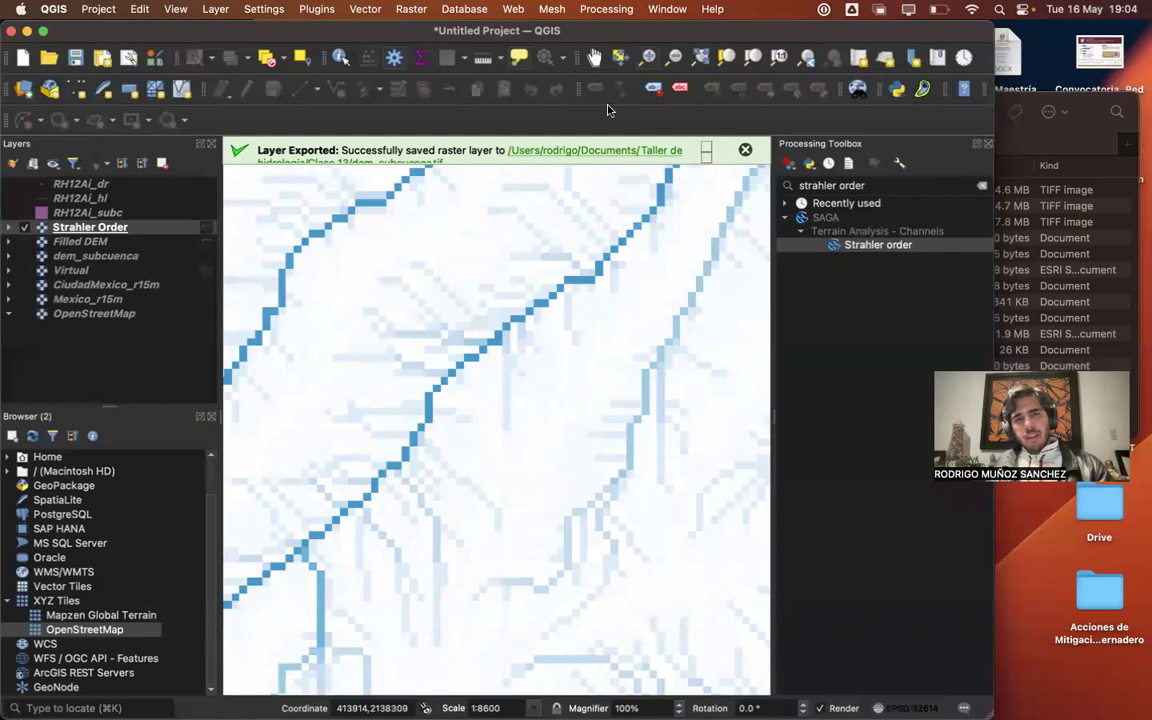
click(614, 435)
click(614, 435)
click(614, 435)
click(614, 435)
click(614, 435)
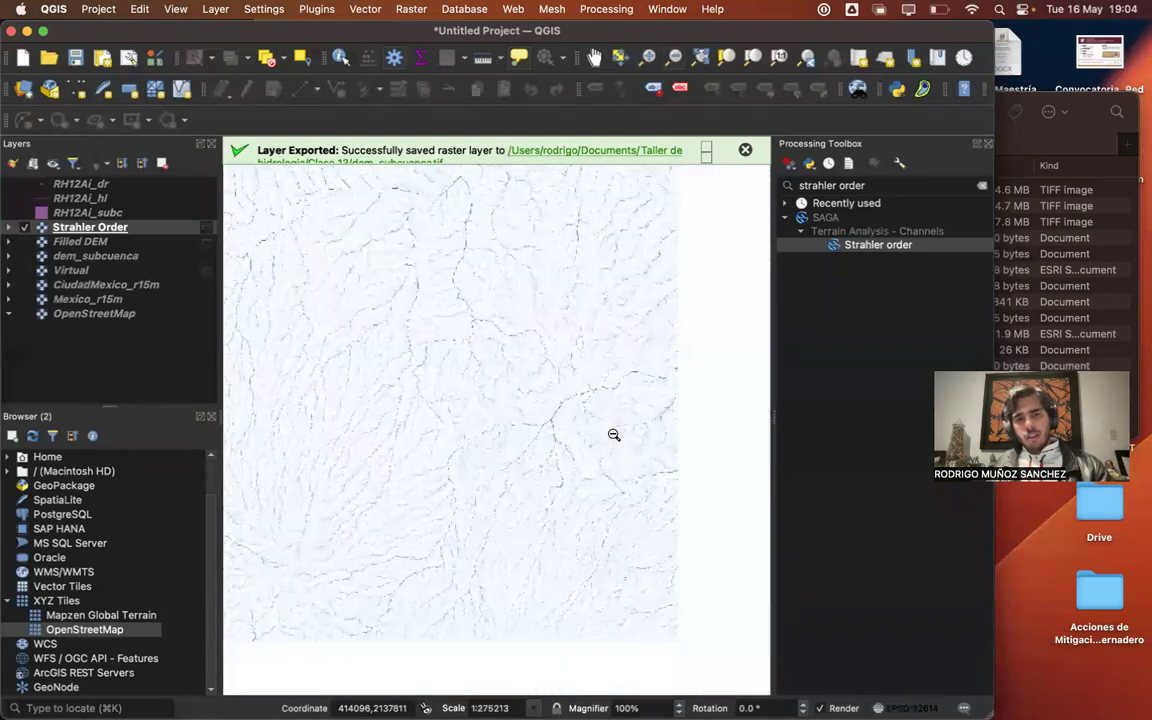
click(593, 58)
drag(411, 291, 610, 341)
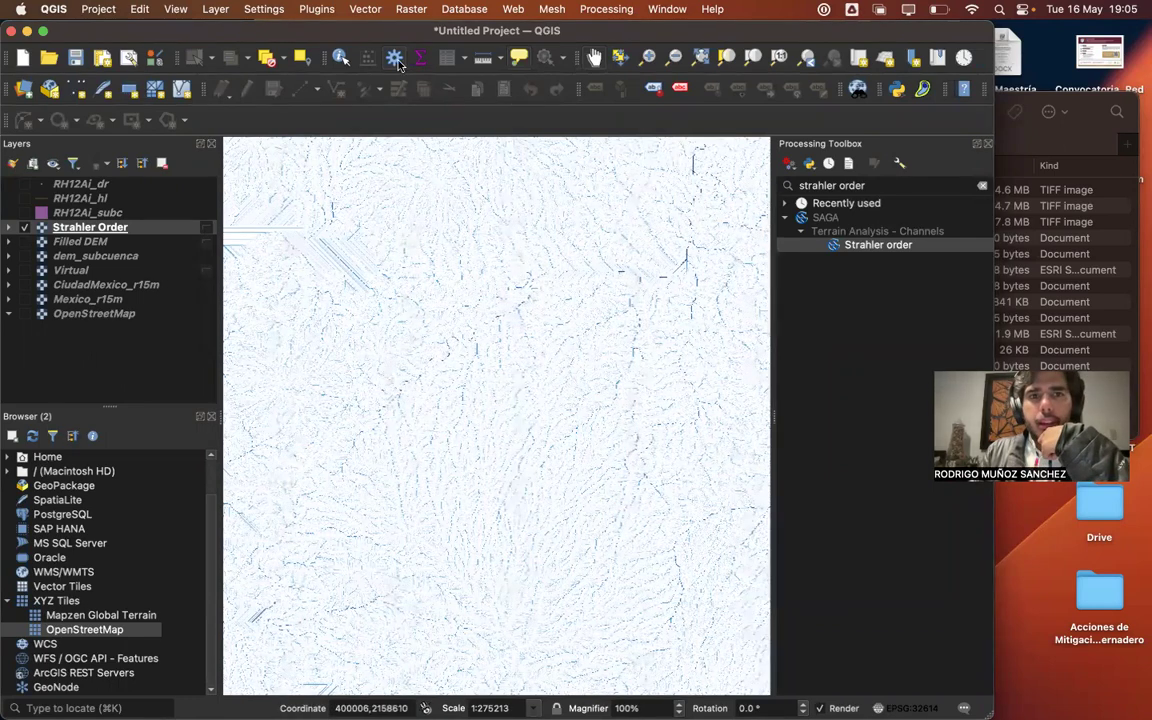
- Open the Raster Calculator and enter the expression "Strahler Order@1">=5
click(405, 11)
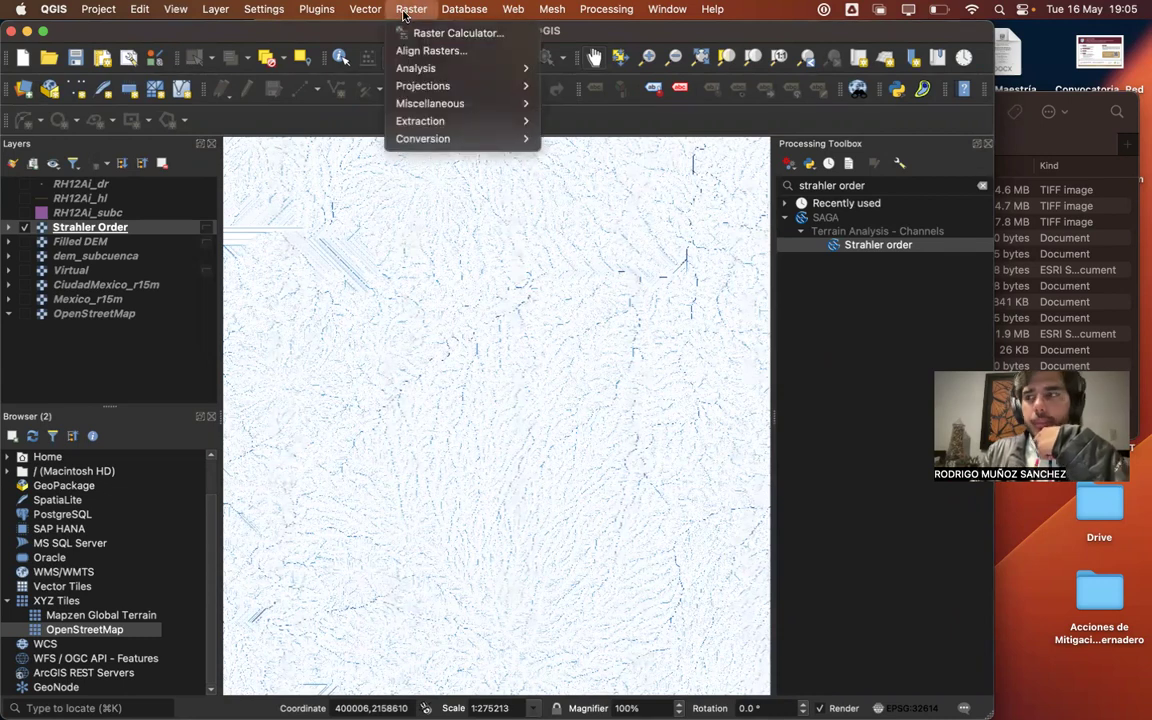
click(492, 34)
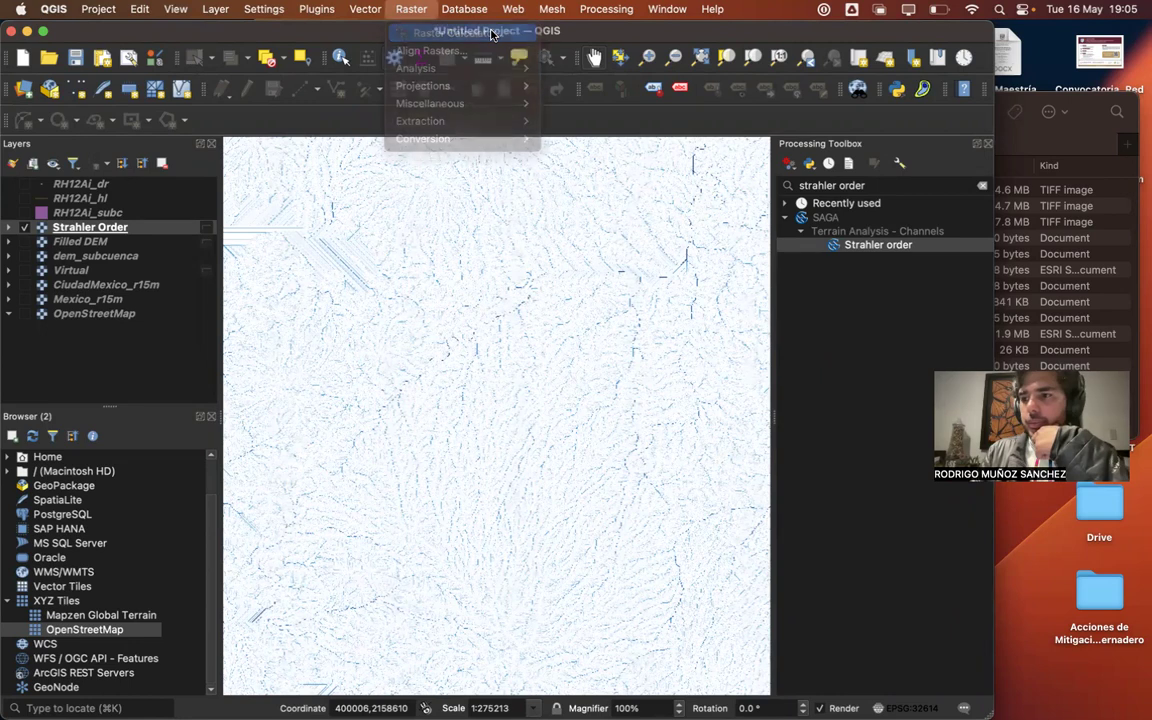
drag(472, 53, 387, 56)
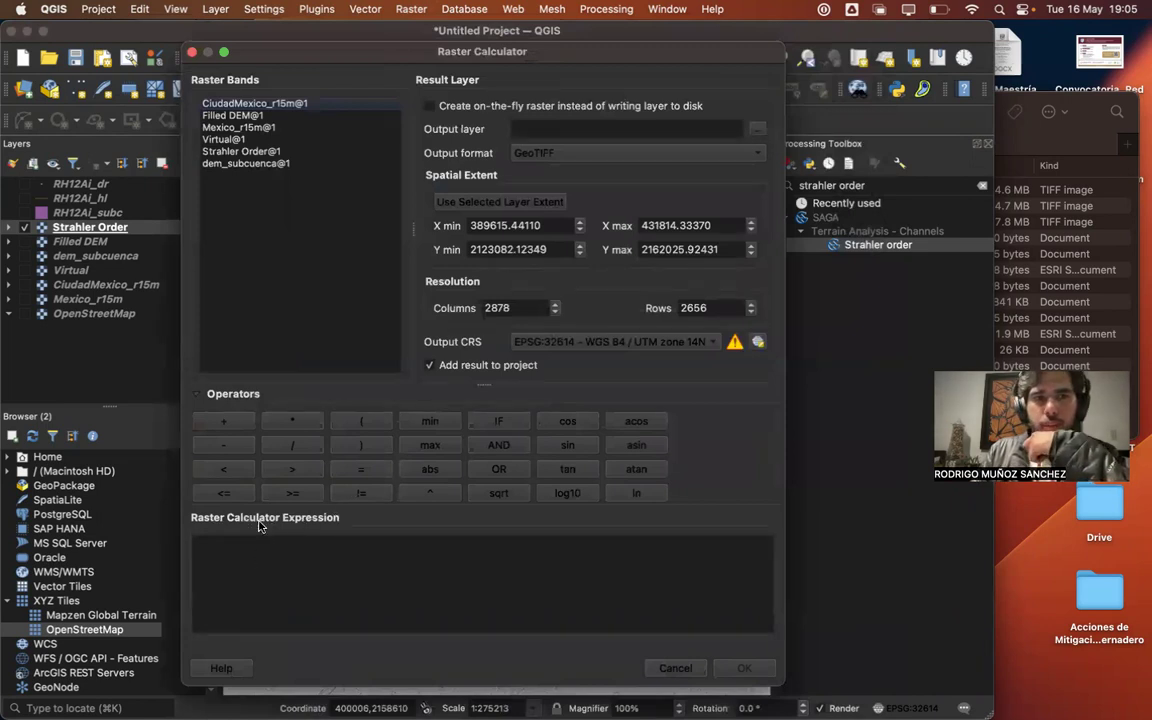
click(231, 605)
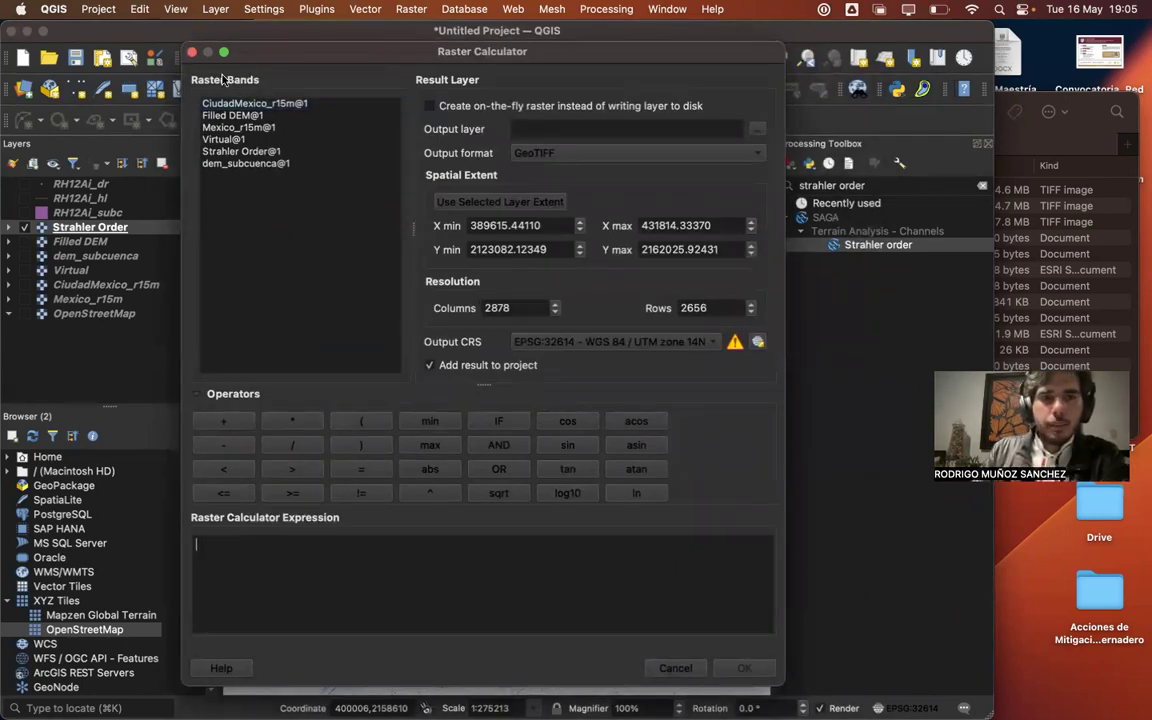
click(228, 152)
double_click(228, 152)
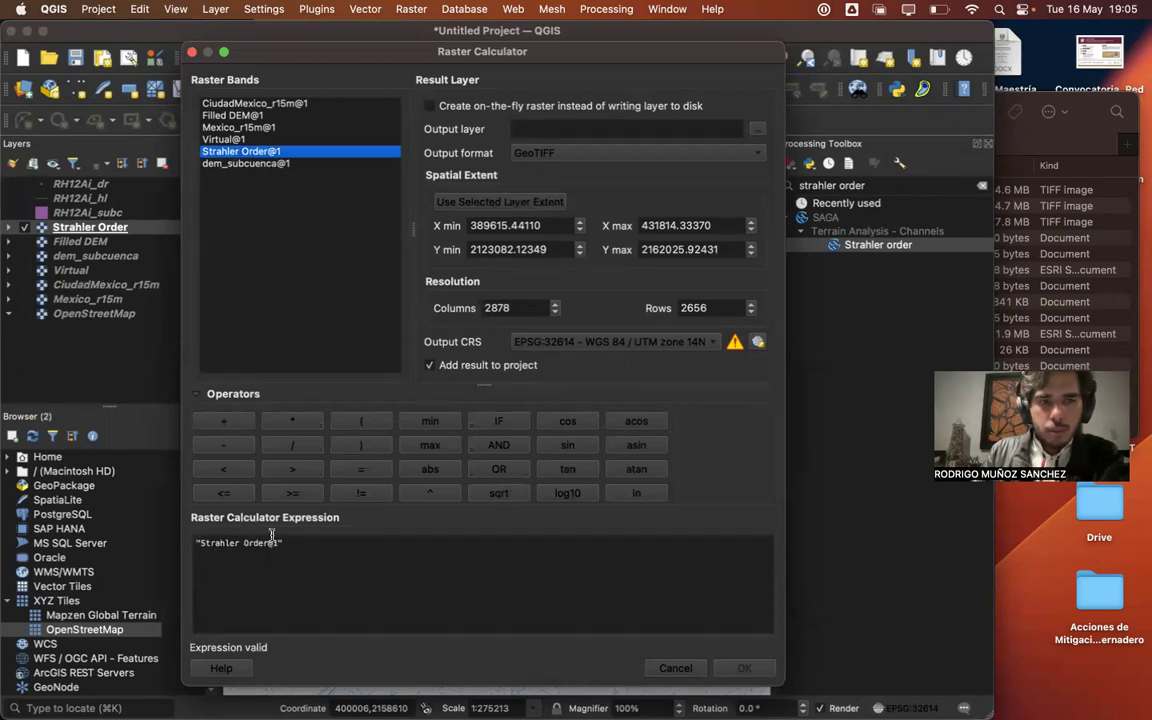
click(303, 541)
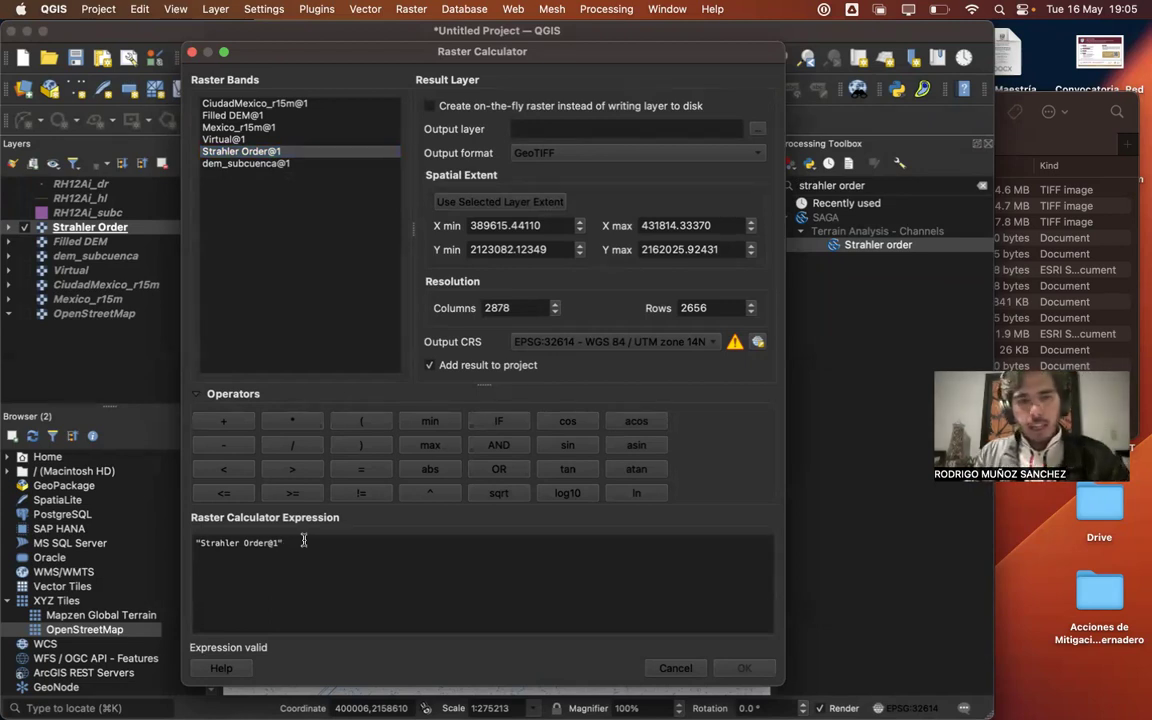
text(>)
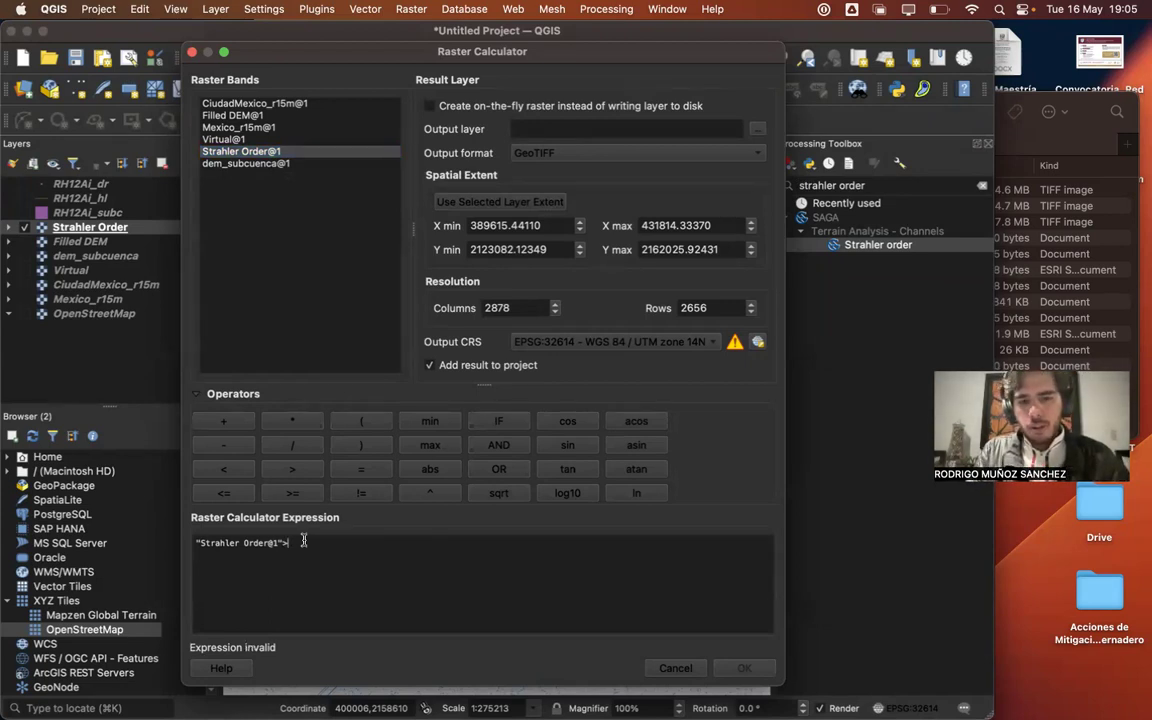
text(=5)
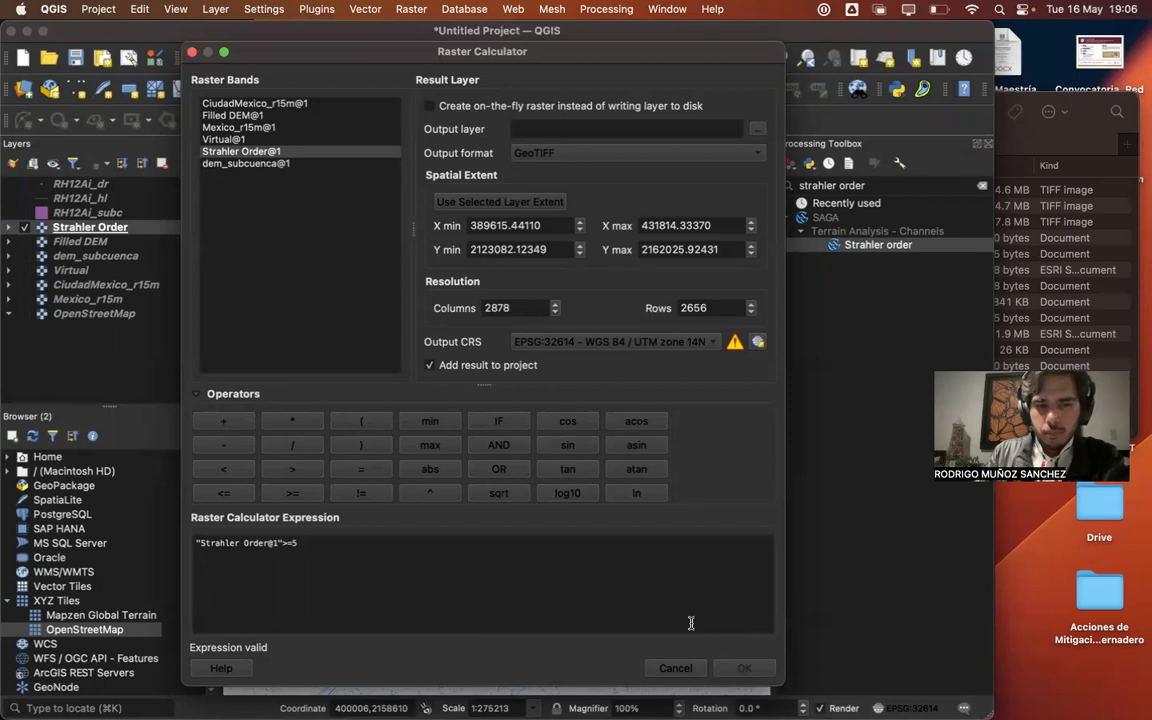
- Run the "Strahler Order@1">=5 calculation as an on-the-fly raster, and hide the original Strahler Order layer
drag(403, 51, 405, 102)
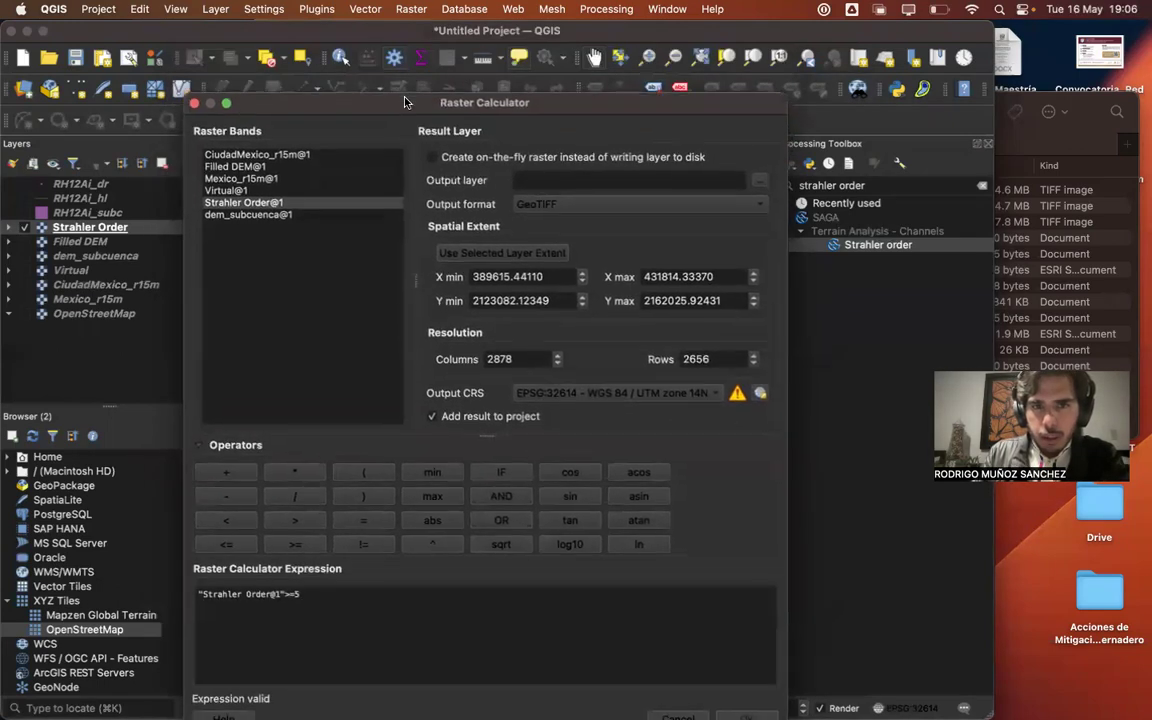
click(435, 160)
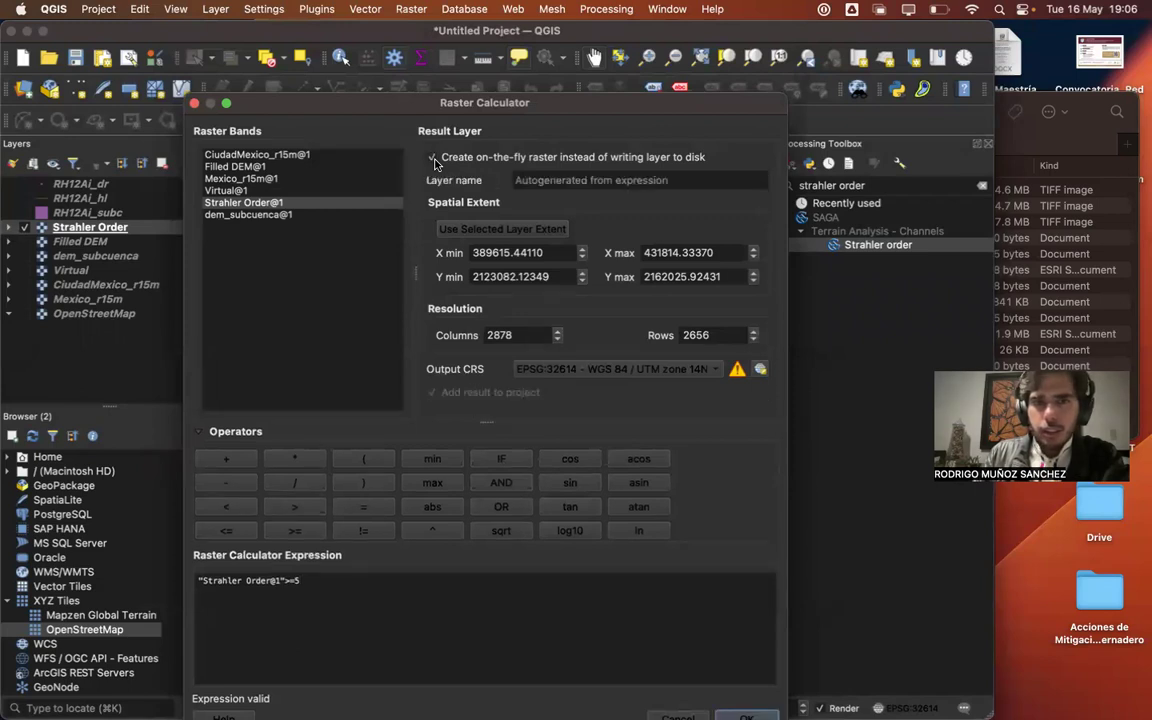
drag(260, 110, 308, 52)
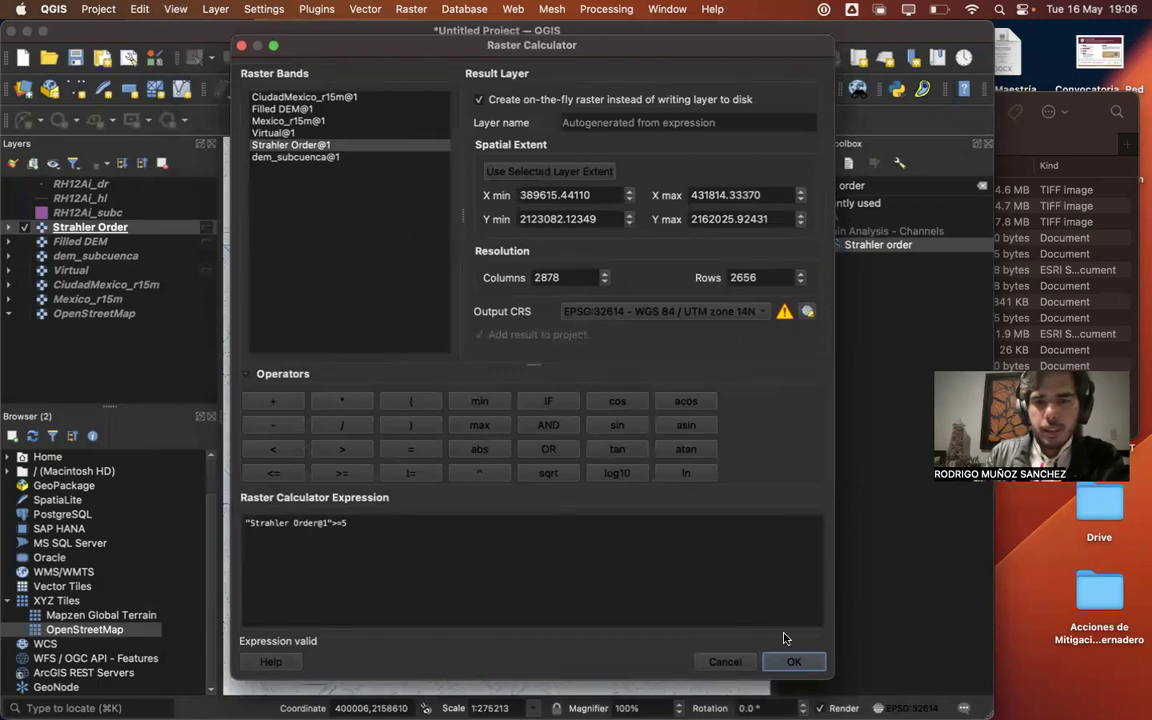
click(796, 660)
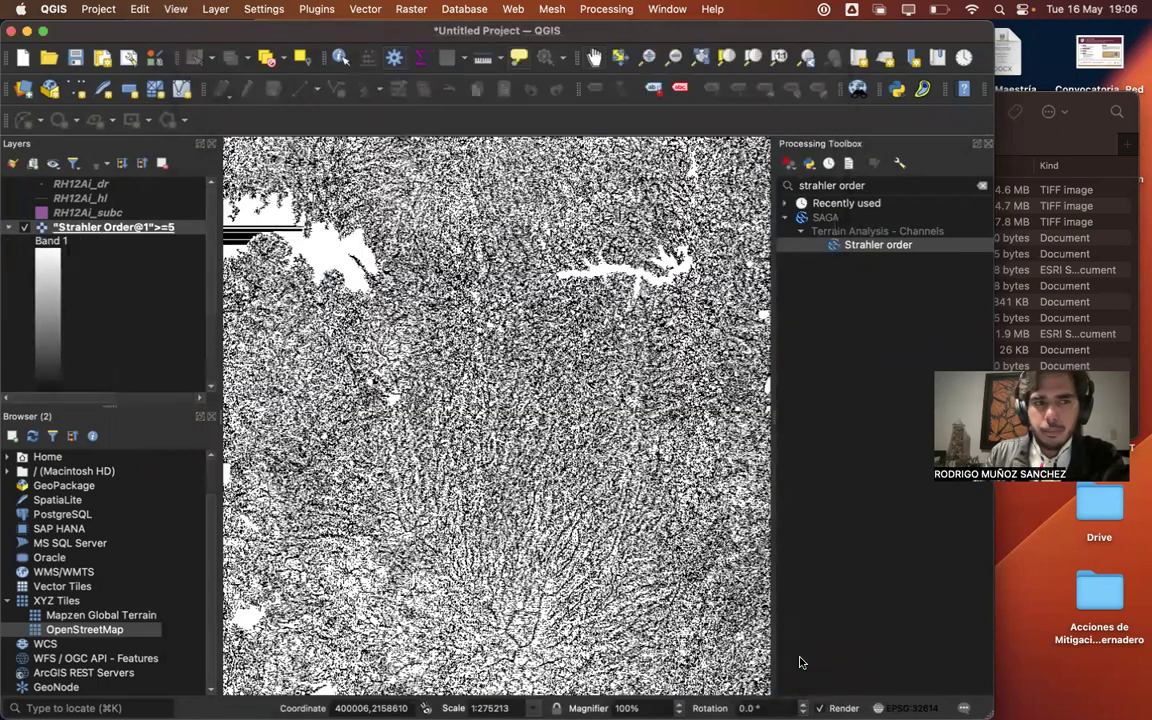
click(9, 228)
click(24, 242)
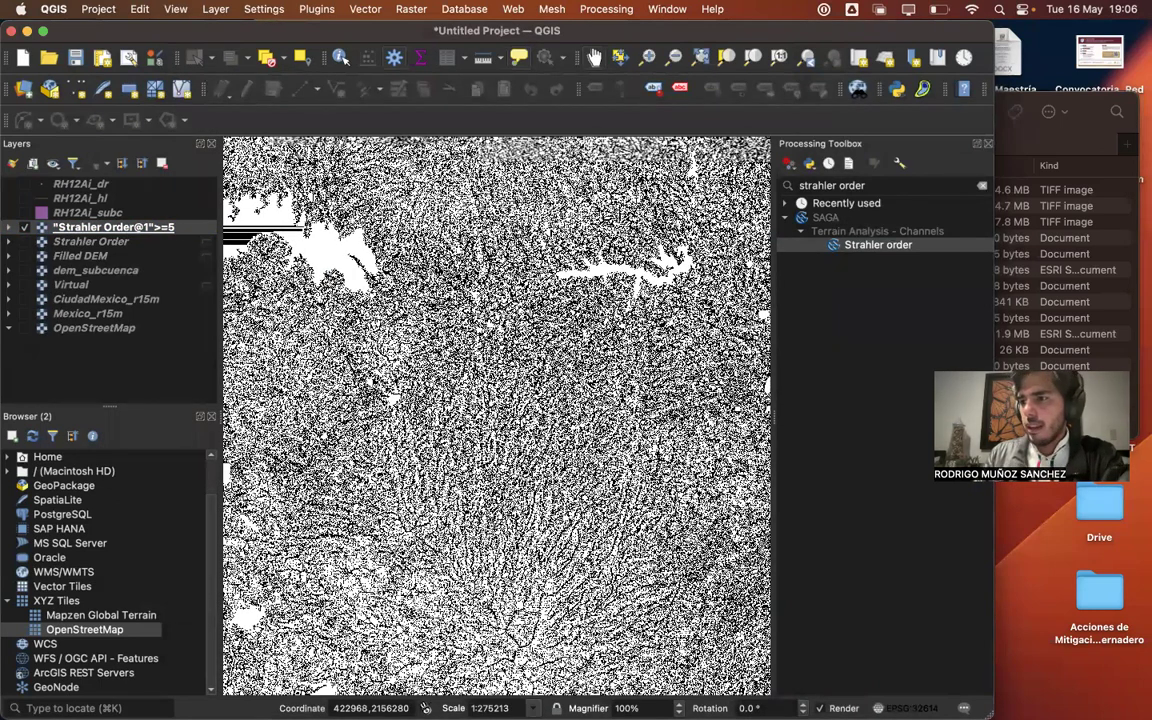
- Render the "Strahler Order@1">=5 layer as Paletted/Unique values and classify its values
double_click(113, 229)
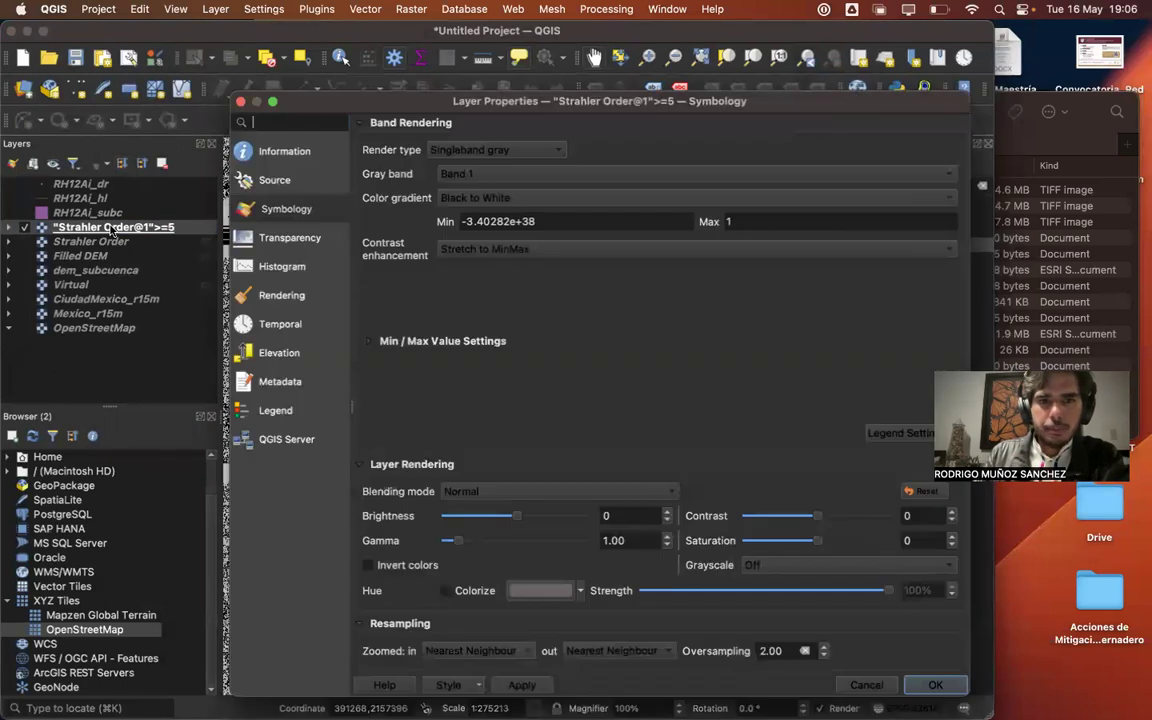
click(435, 155)
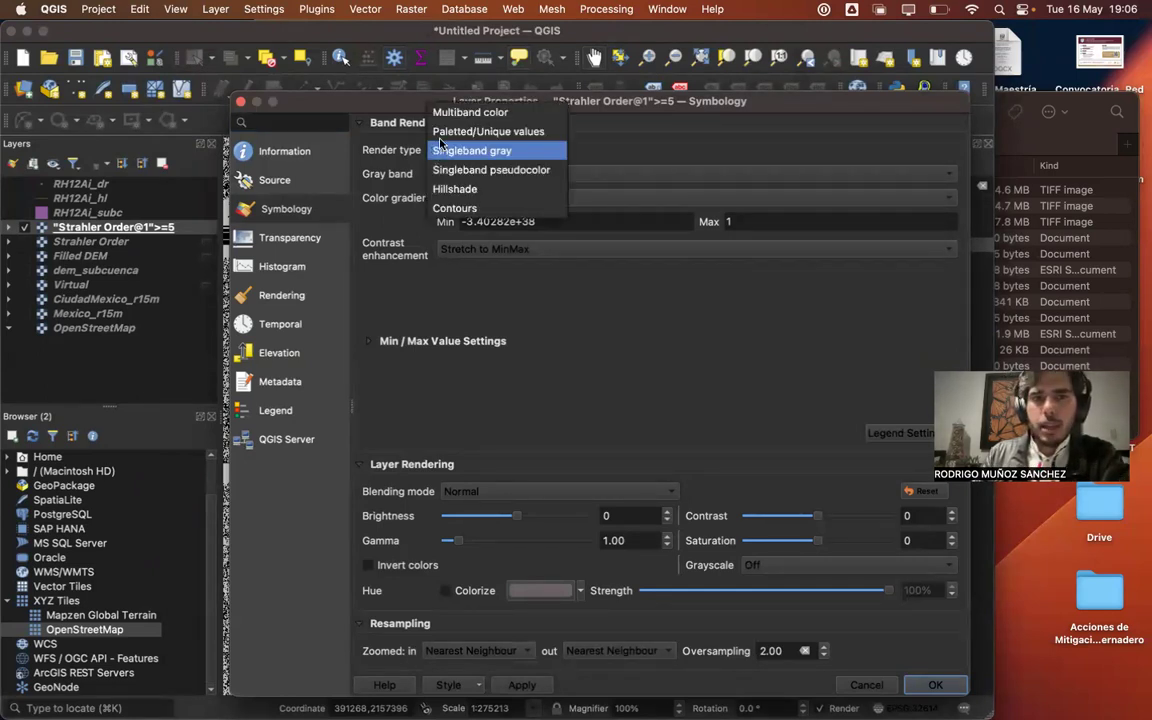
click(440, 132)
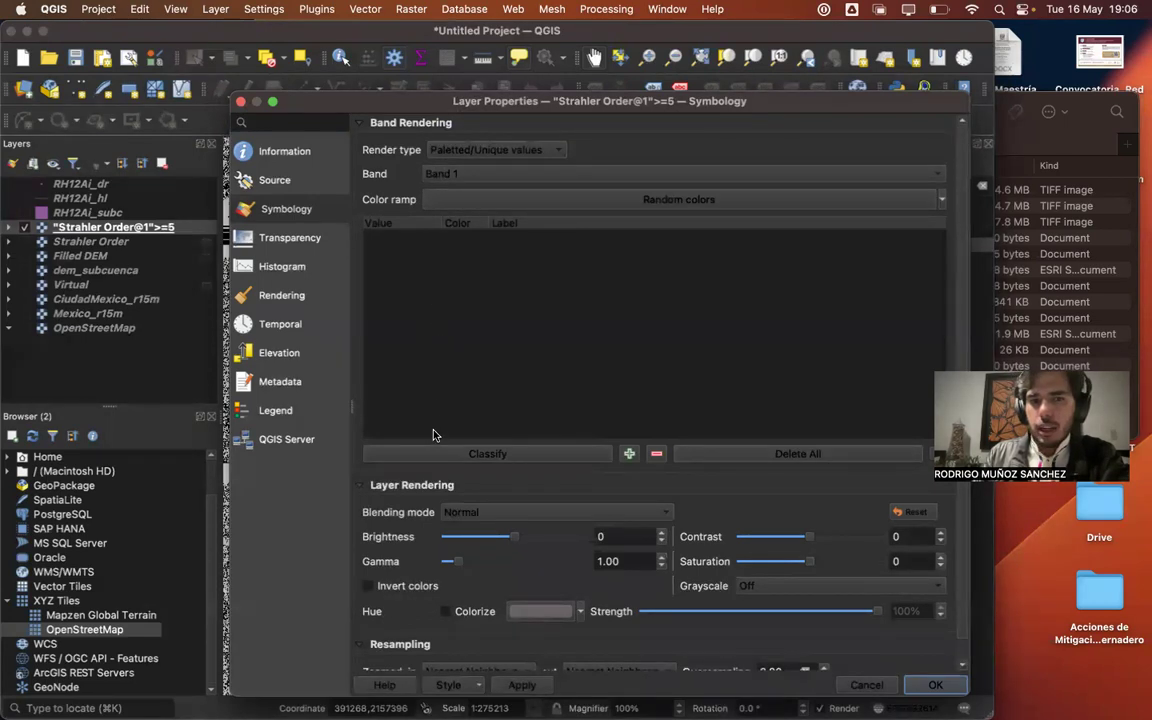
click(434, 455)
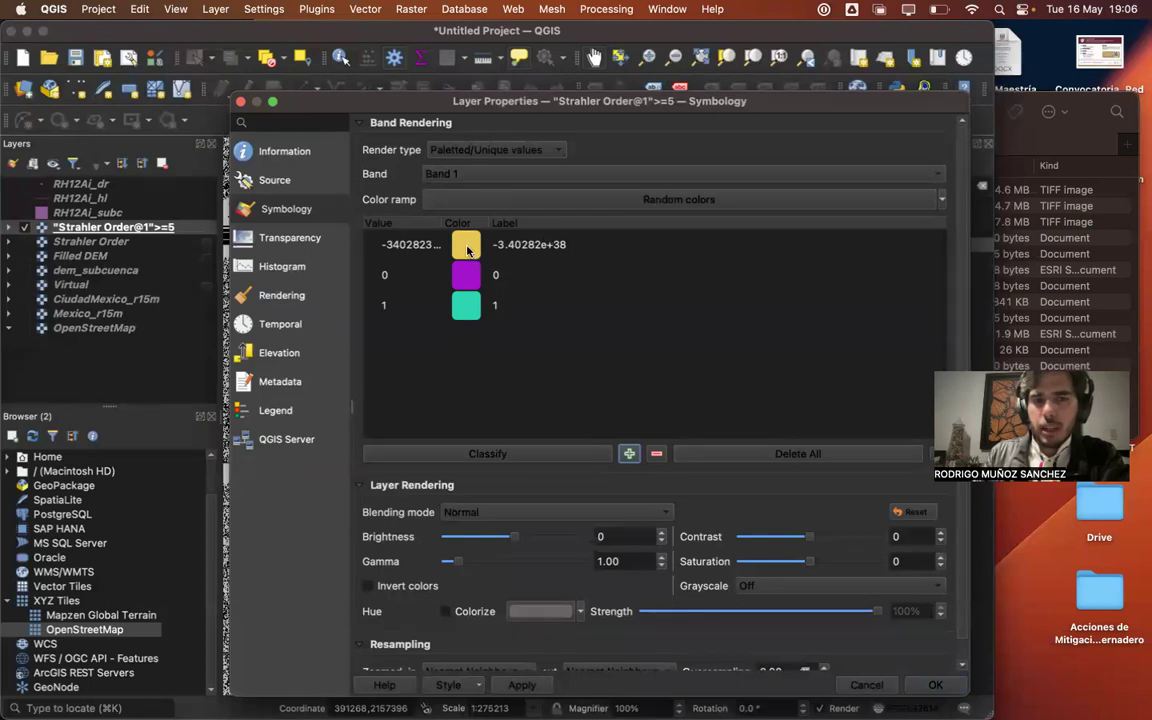
- Set the color of class value 1 to blue #0109ff
double_click(466, 305)
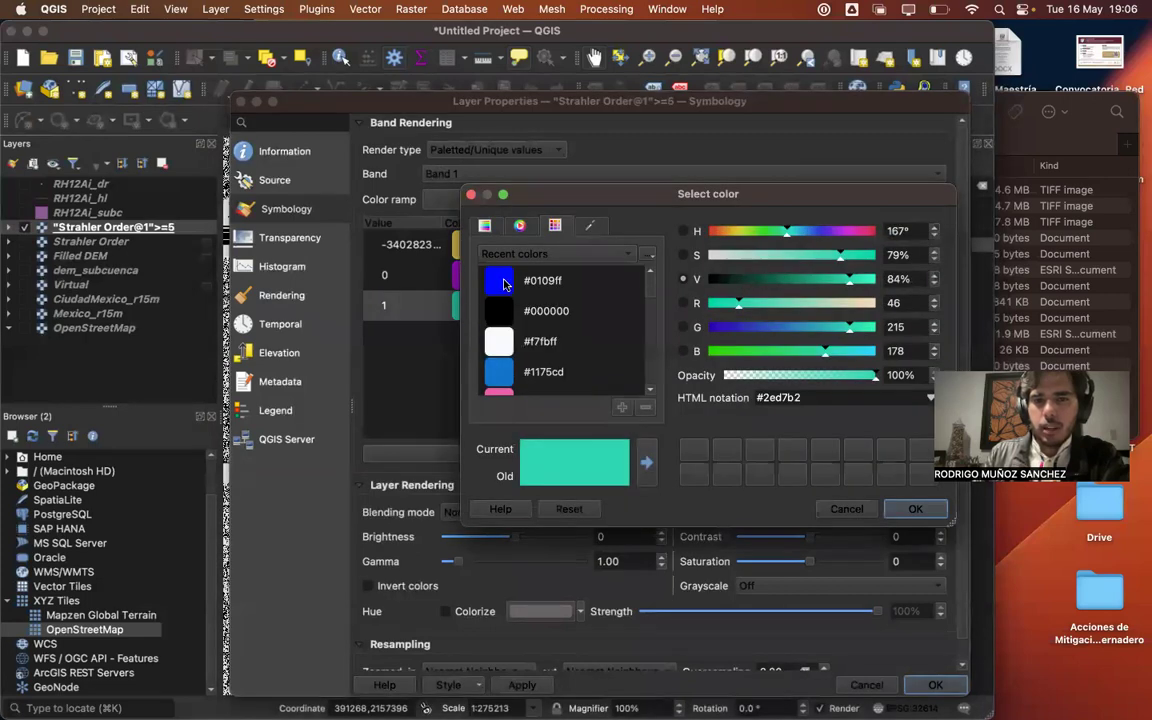
click(505, 282)
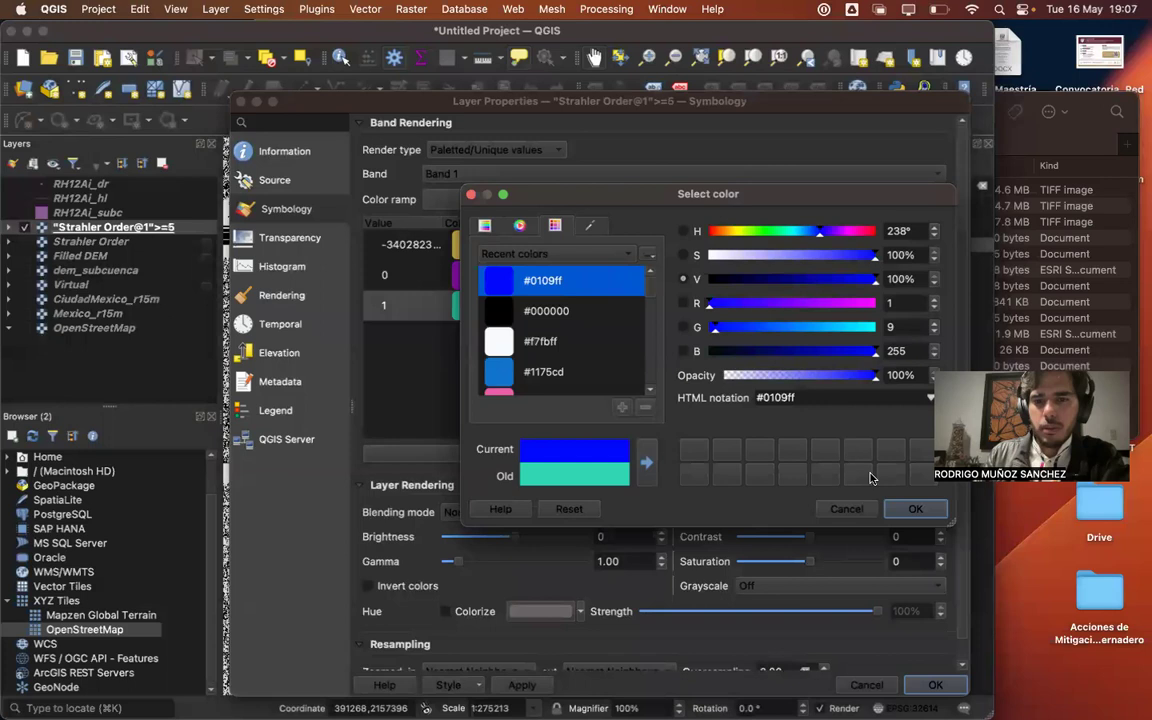
key(Return)
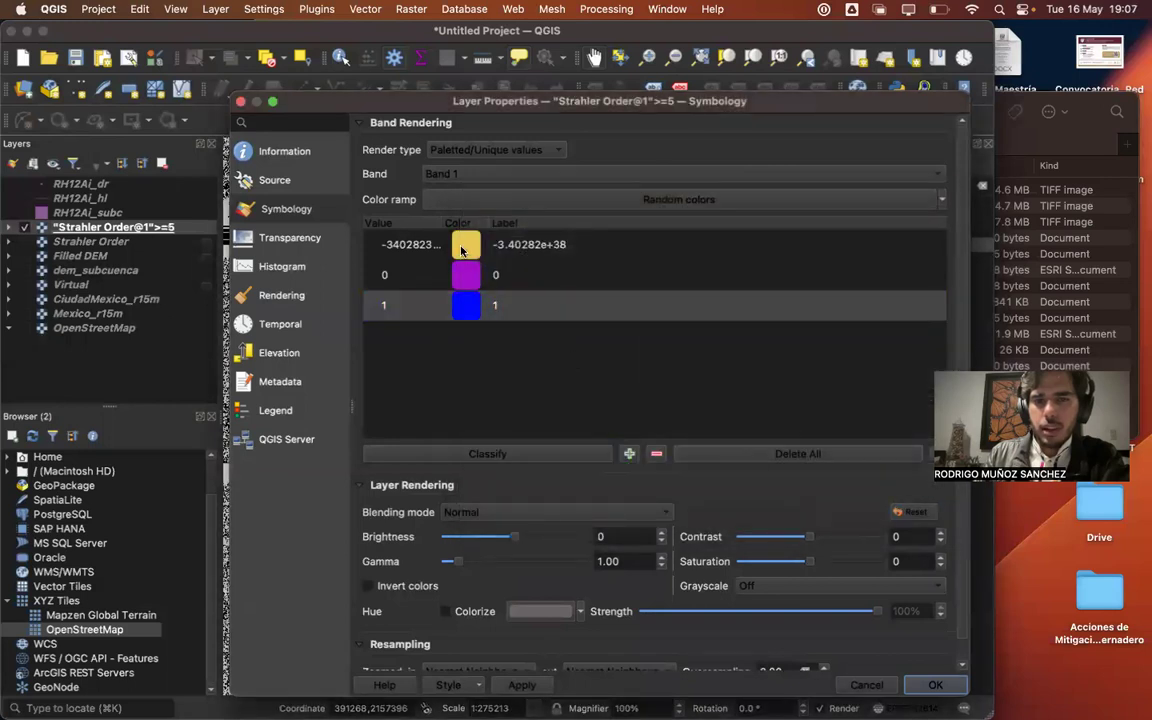
- Set the opacity of the 0 and -3.40282e+38 classes to 0% and apply the symbology
double_click(466, 274)
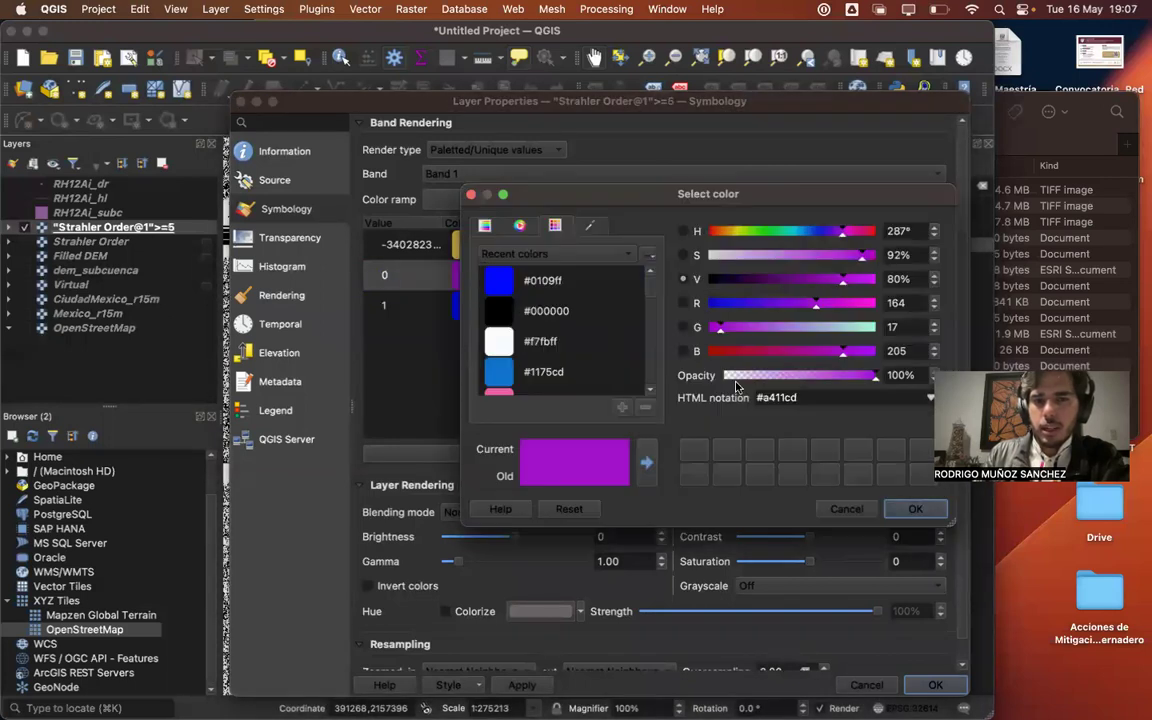
drag(873, 383, 683, 368)
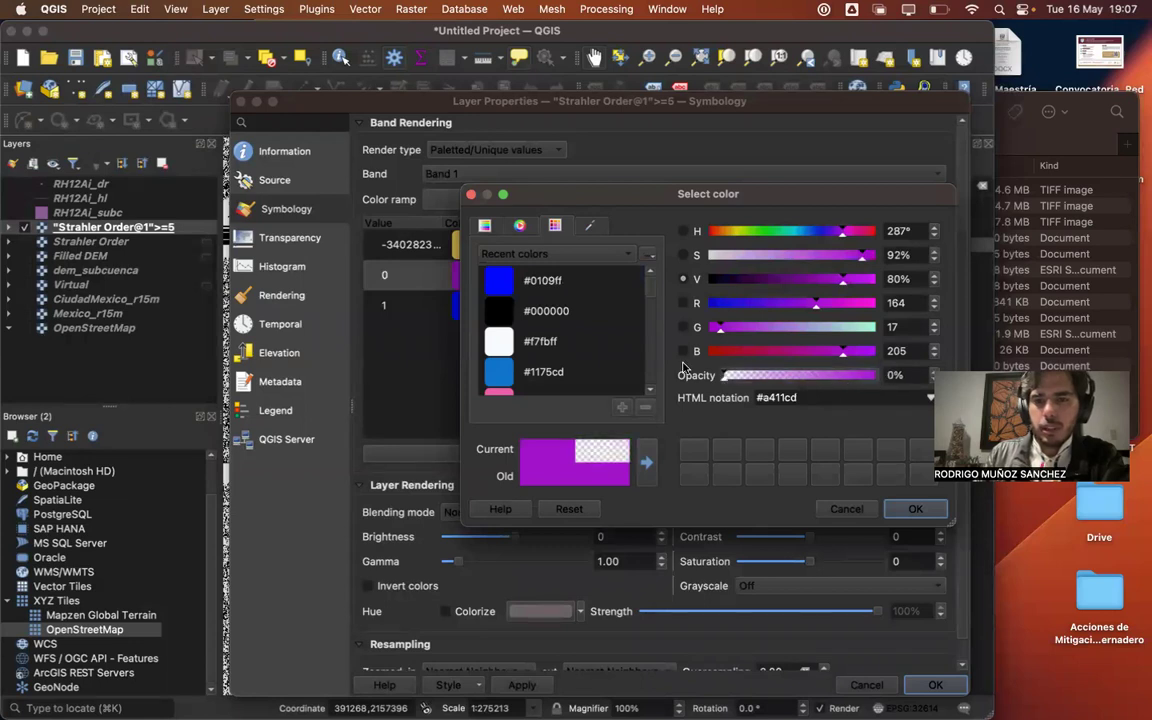
click(919, 508)
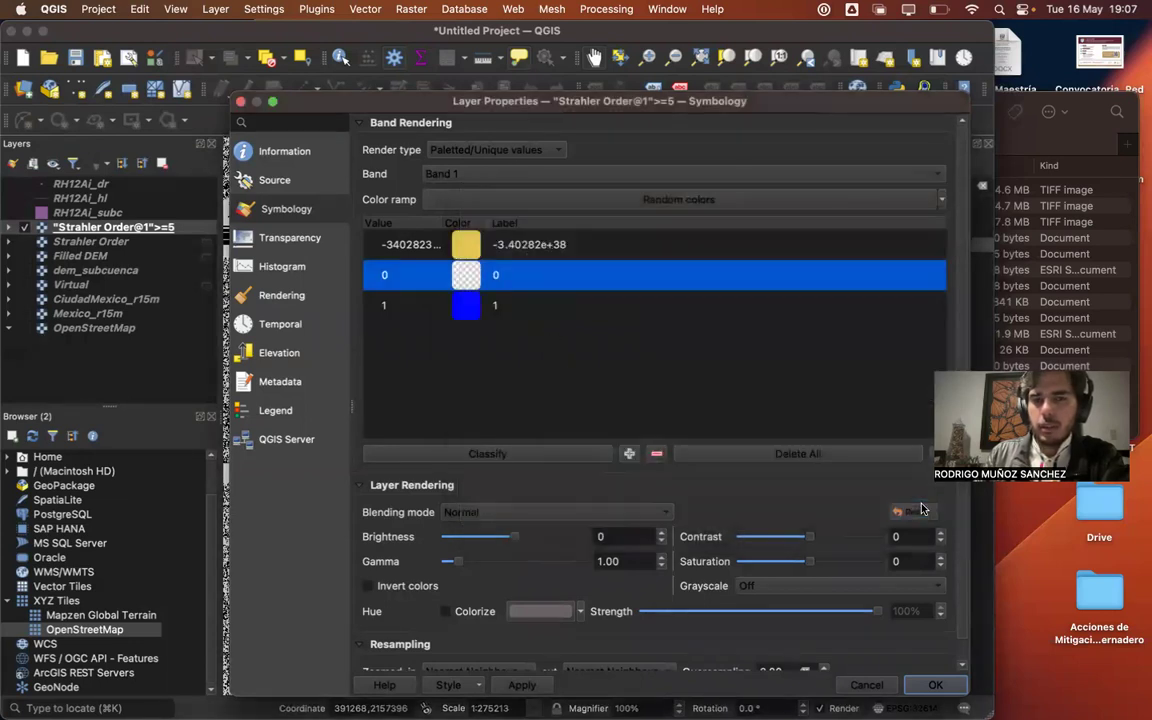
click(466, 252)
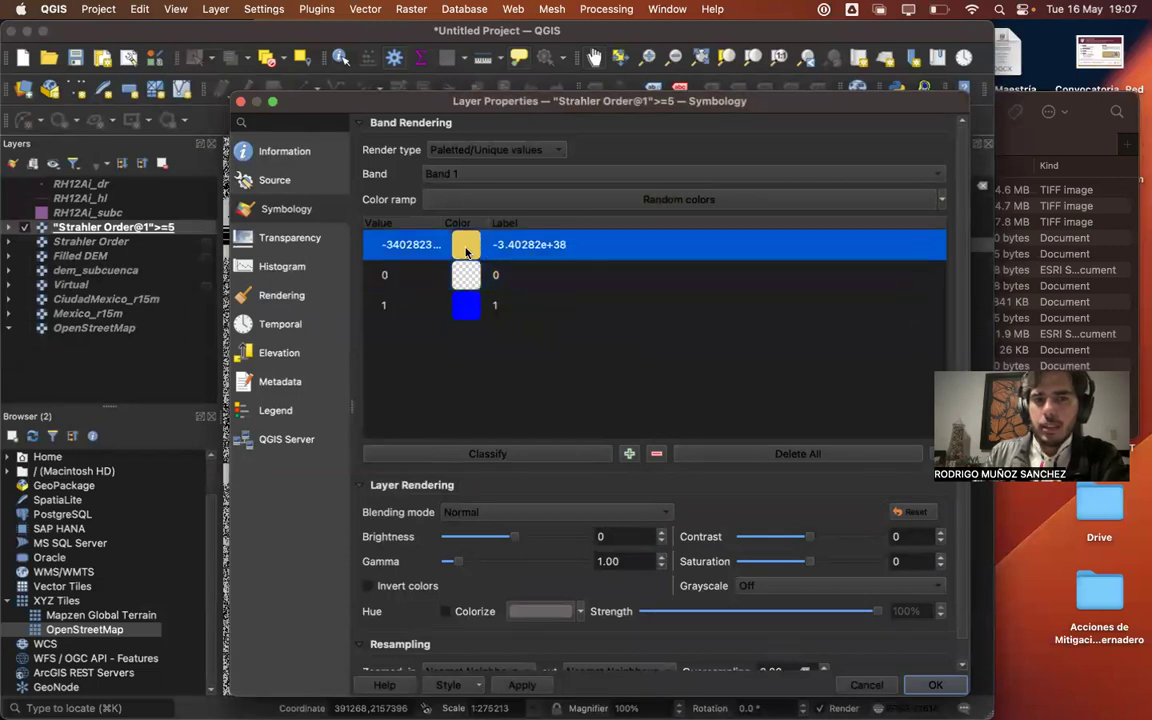
double_click(466, 252)
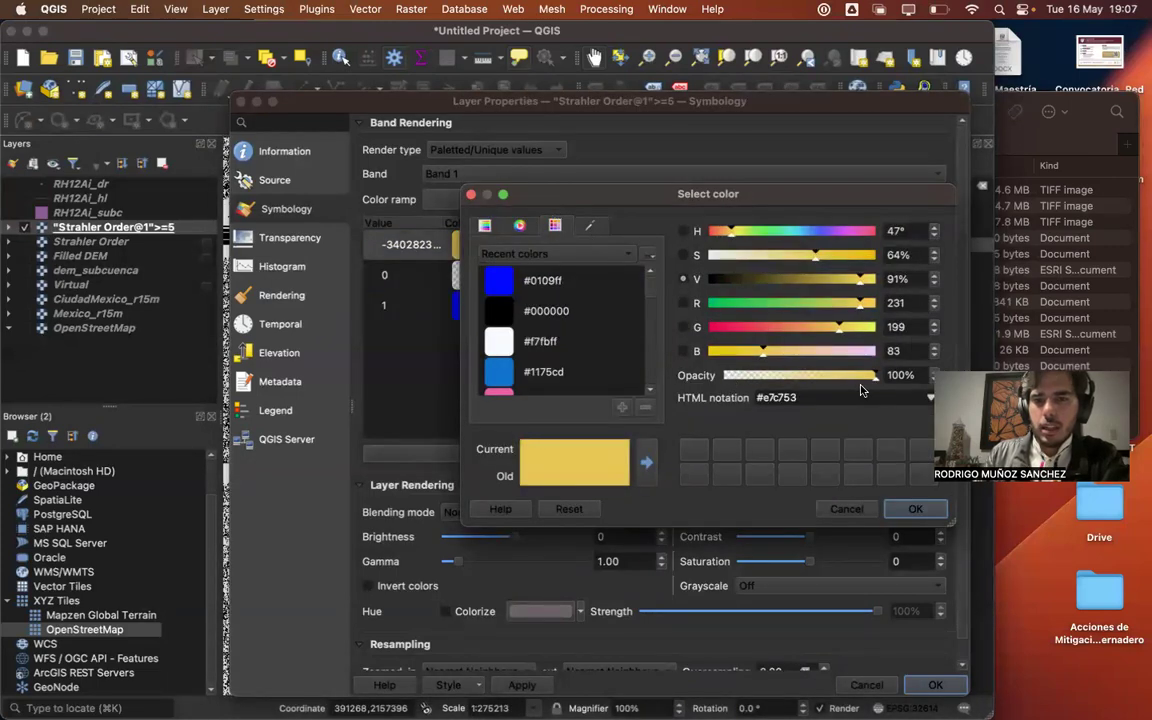
drag(874, 376, 707, 381)
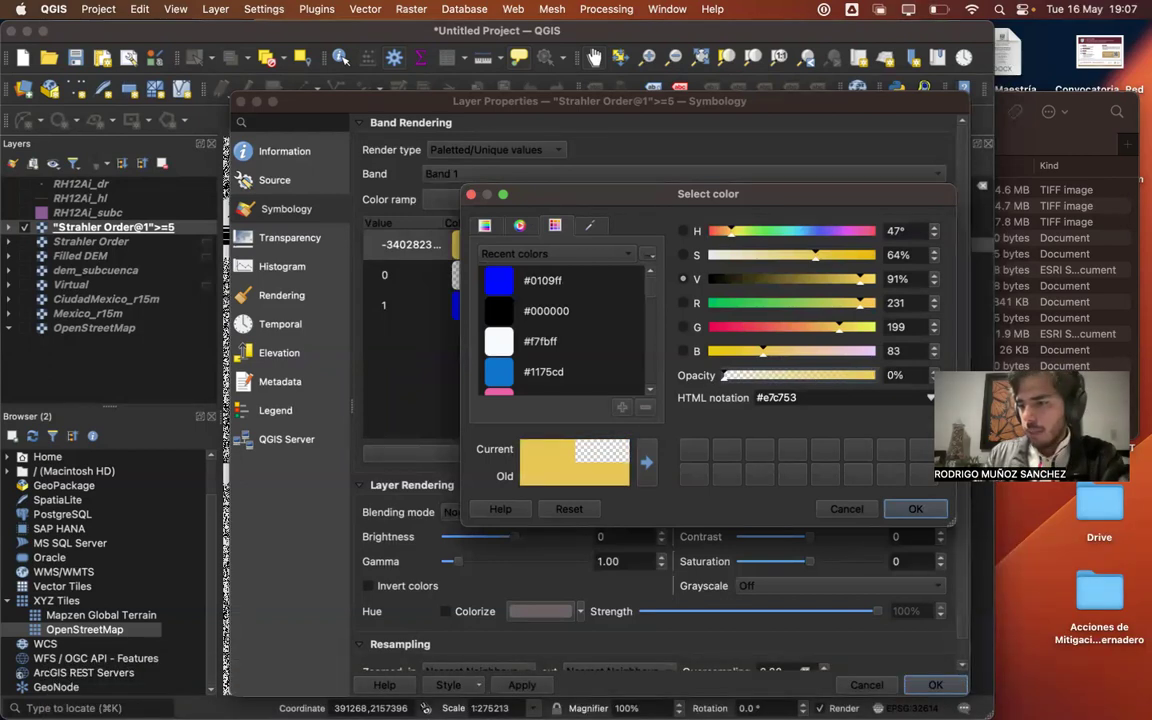
key(super+Tab)
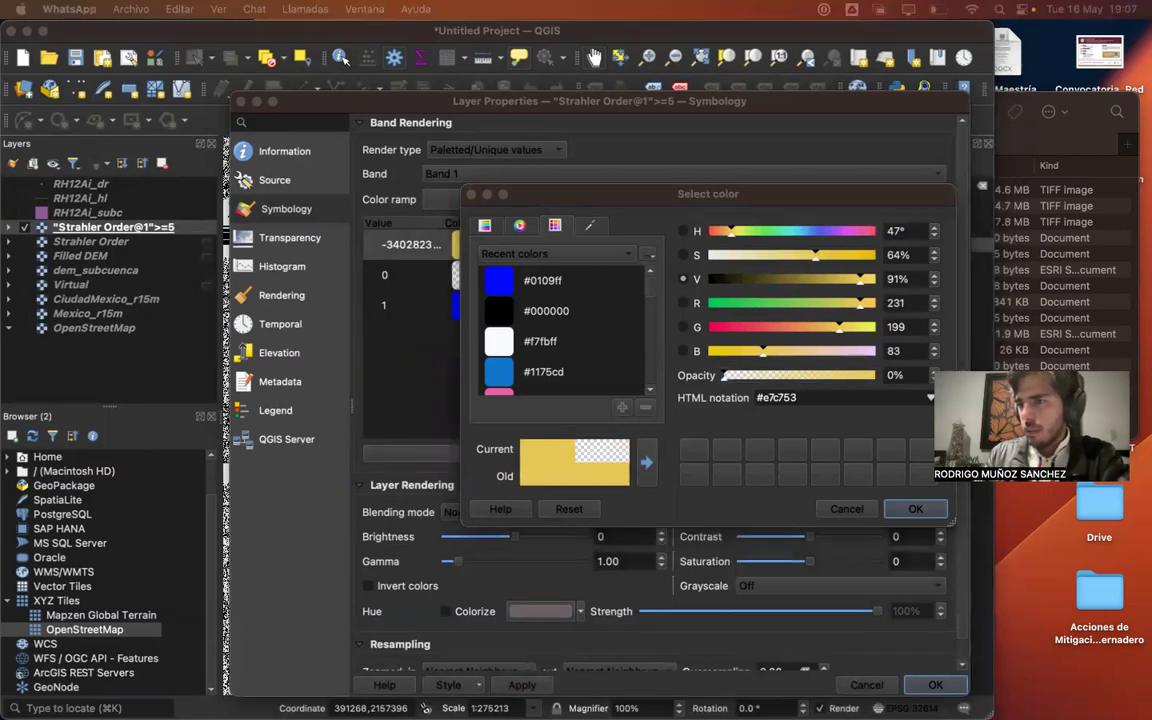
click(562, 181)
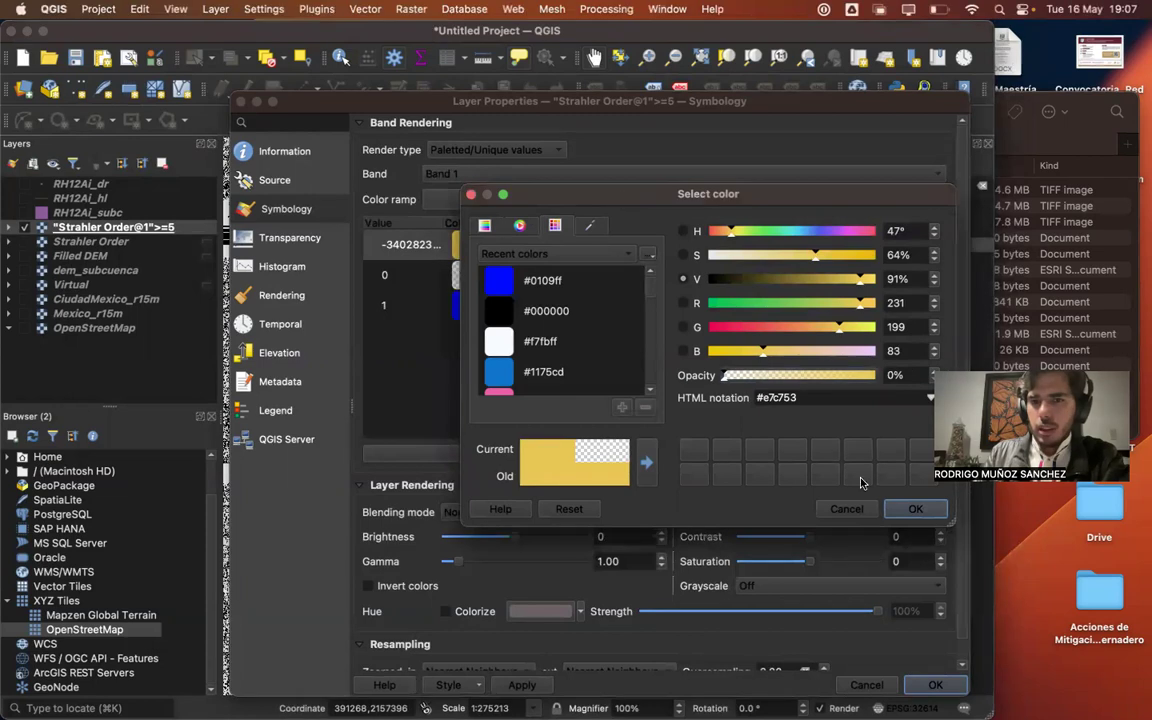
click(908, 509)
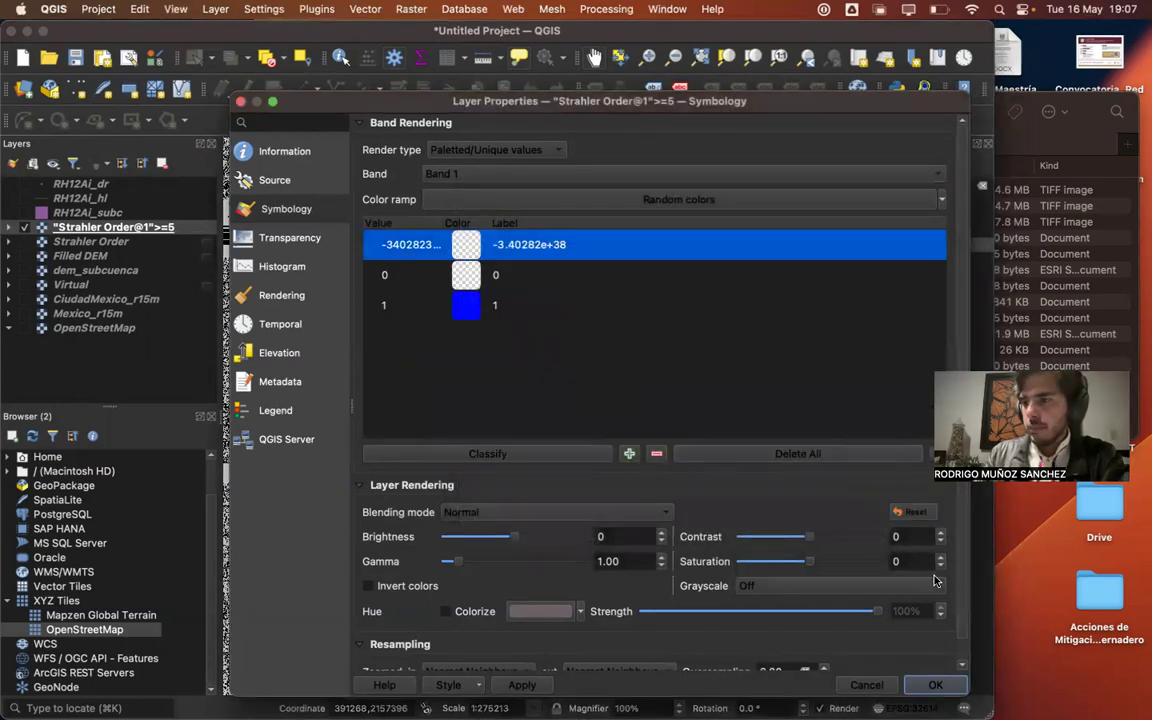
key(Return)
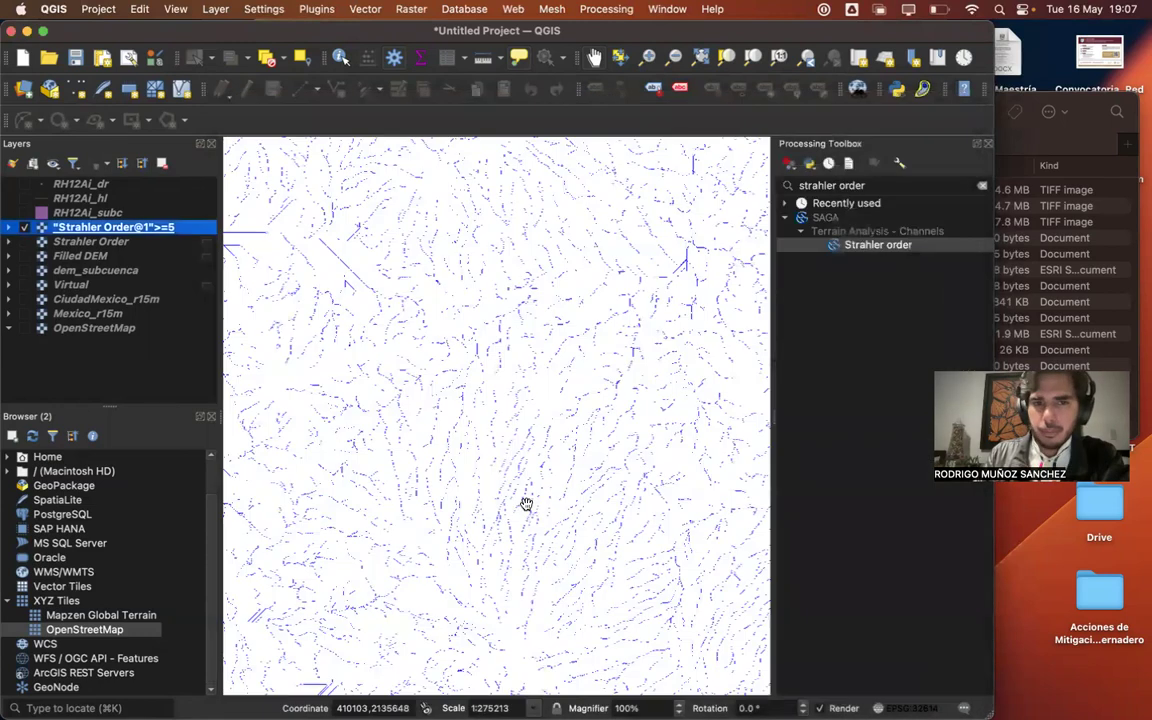
- Examine the network of streams of order 5 or higher up close on the map
drag(533, 360, 488, 512)
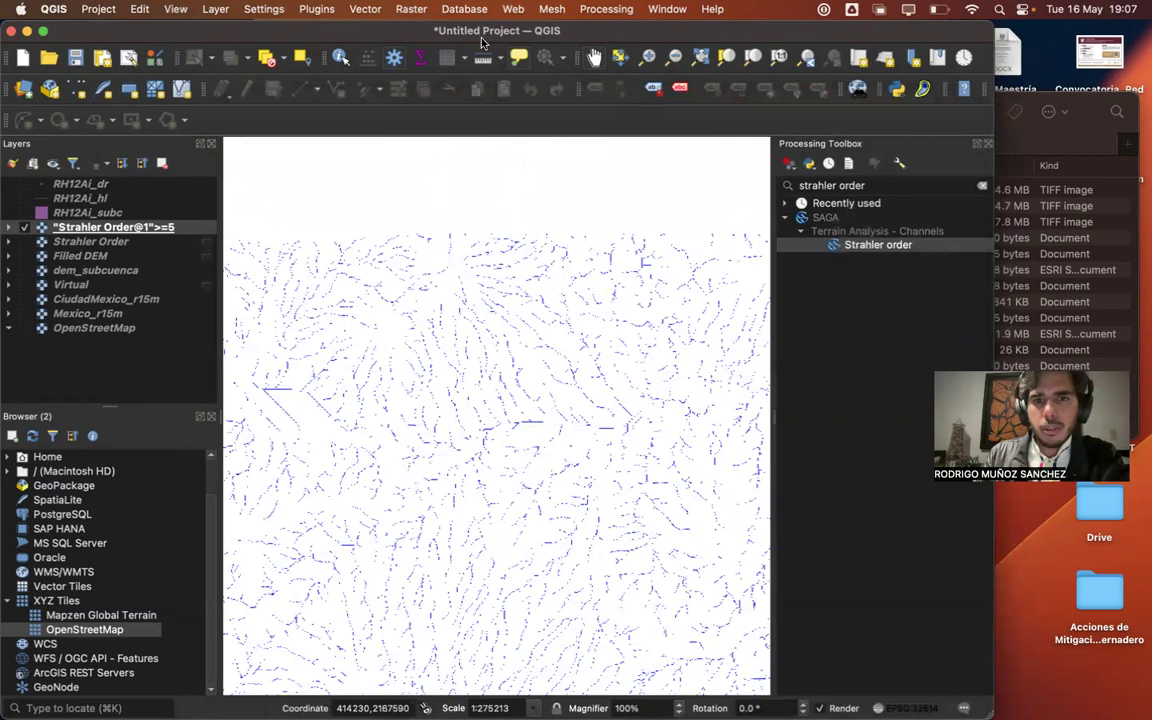
click(647, 57)
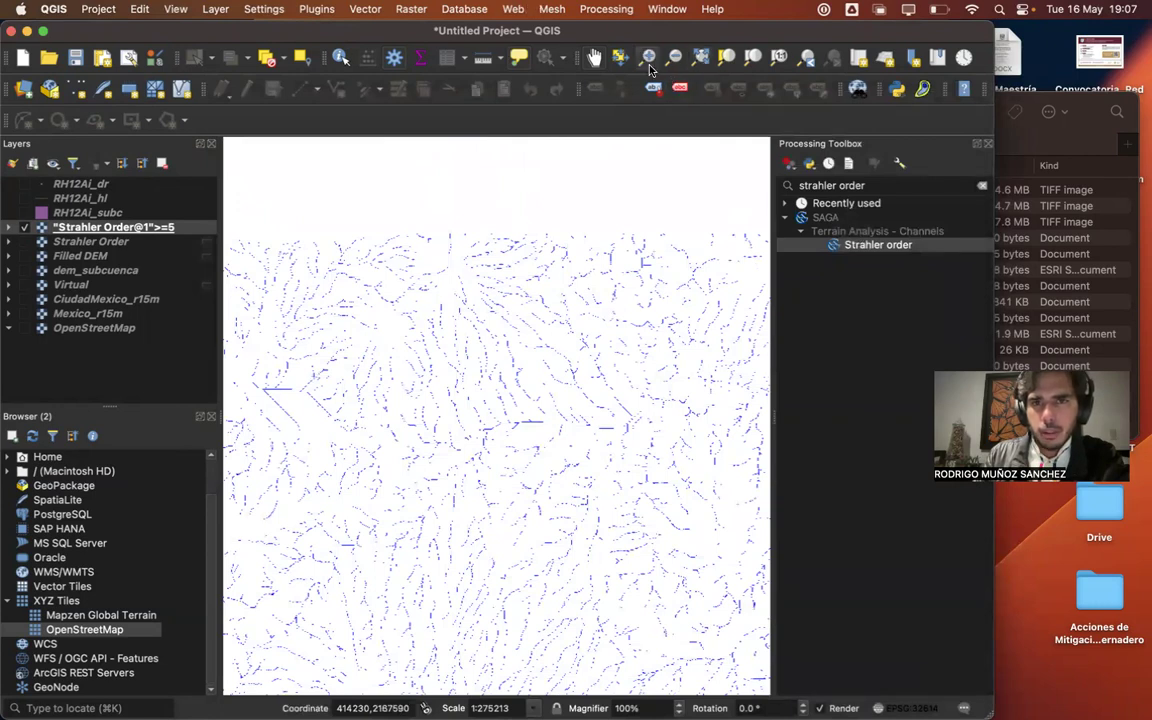
click(514, 393)
click(434, 434)
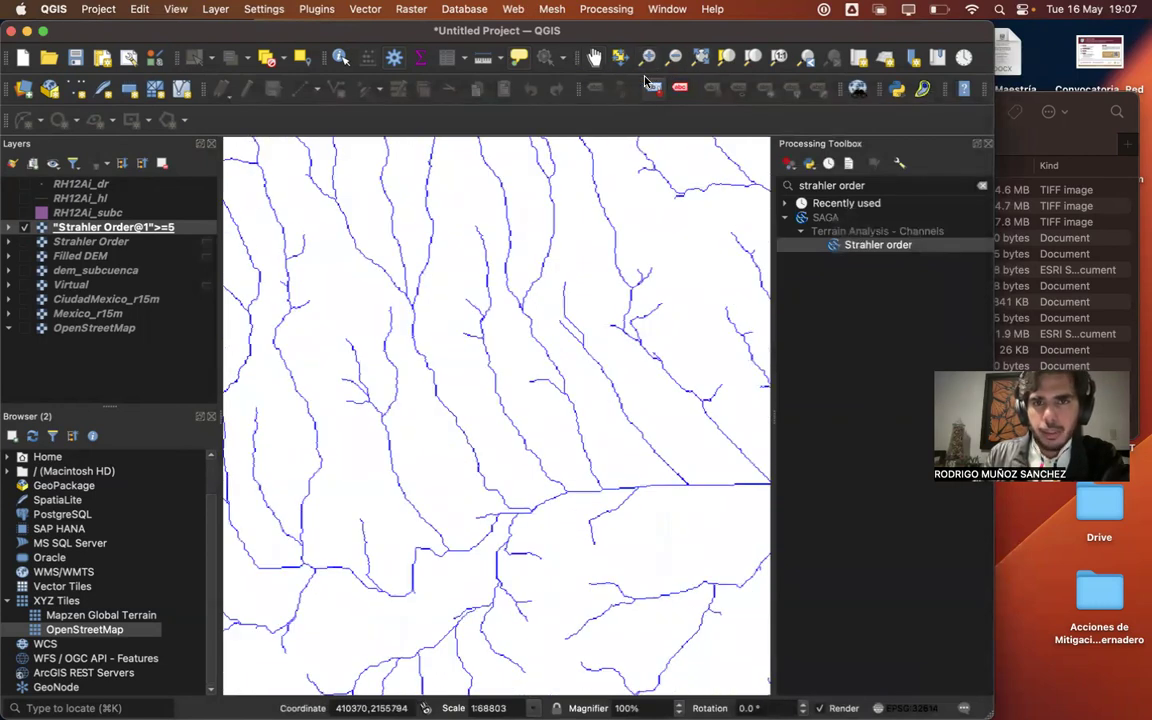
click(594, 58)
drag(432, 471, 504, 296)
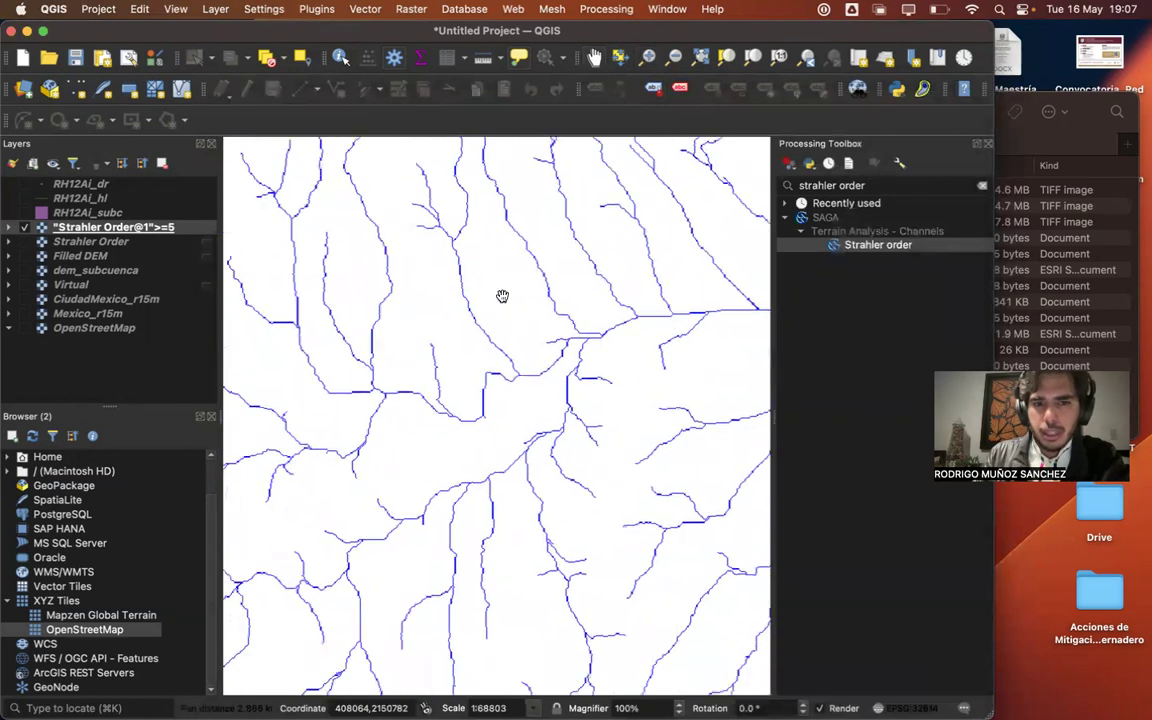
drag(411, 448, 422, 397)
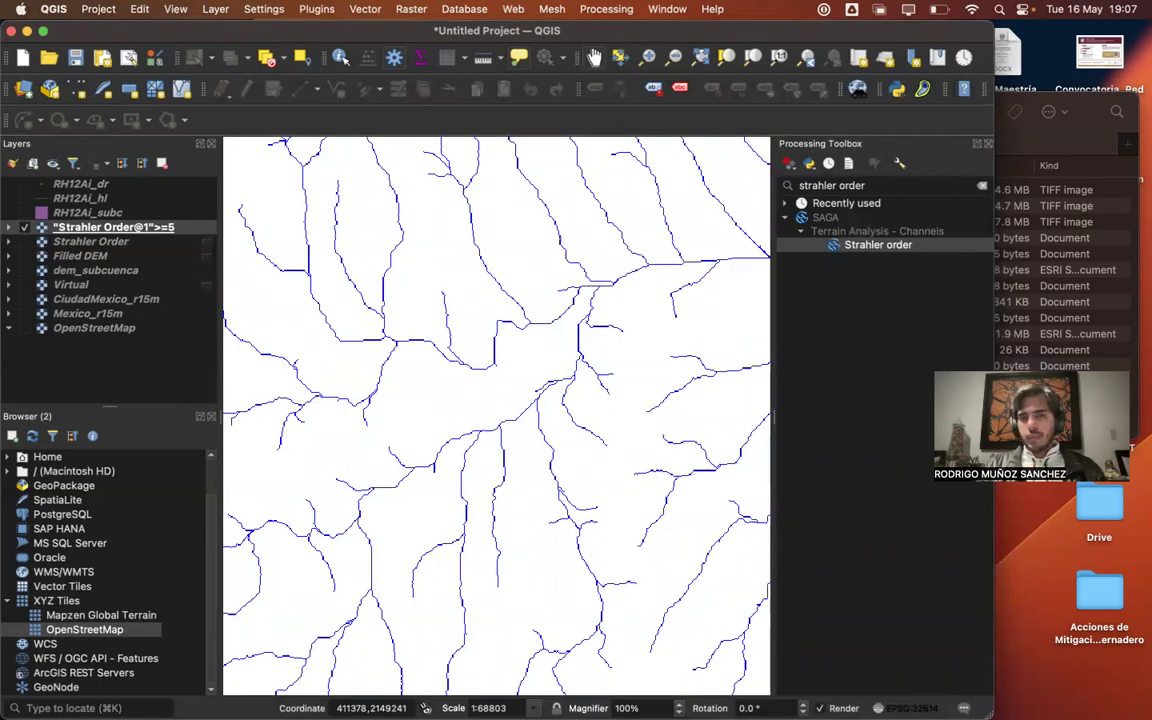
drag(411, 314, 440, 363)
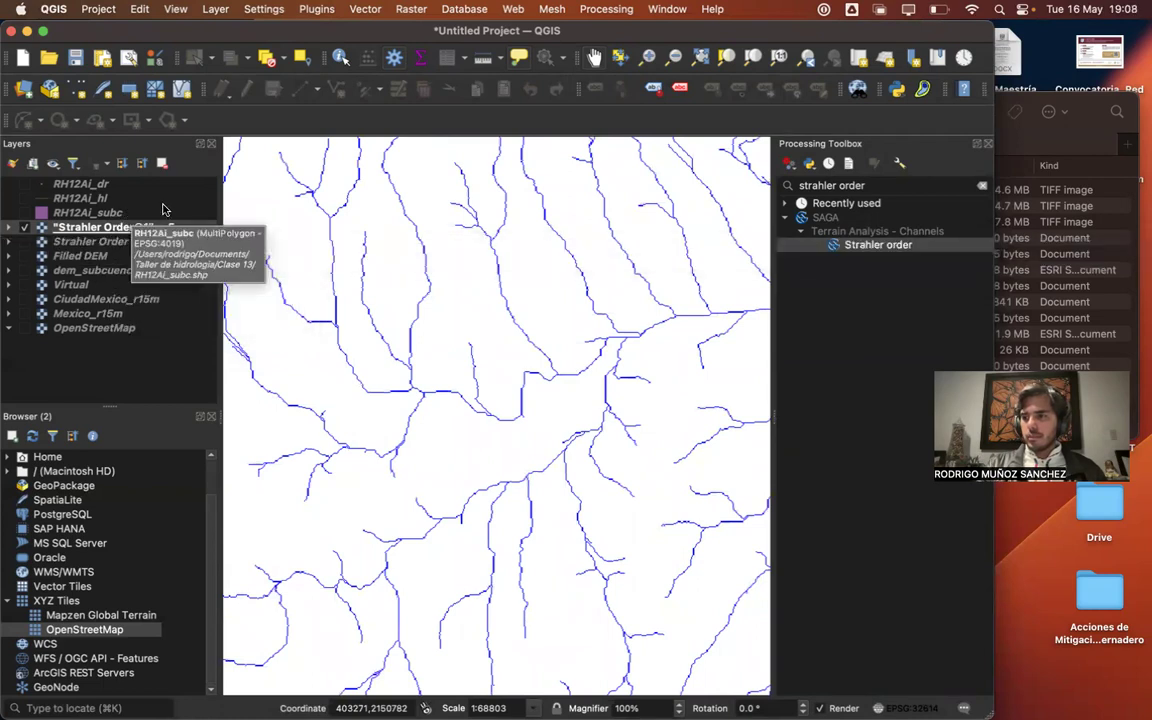
- Show the RH12Ai_hl layer and compare its stream lines with the derived order 5+ network across the area
click(24, 202)
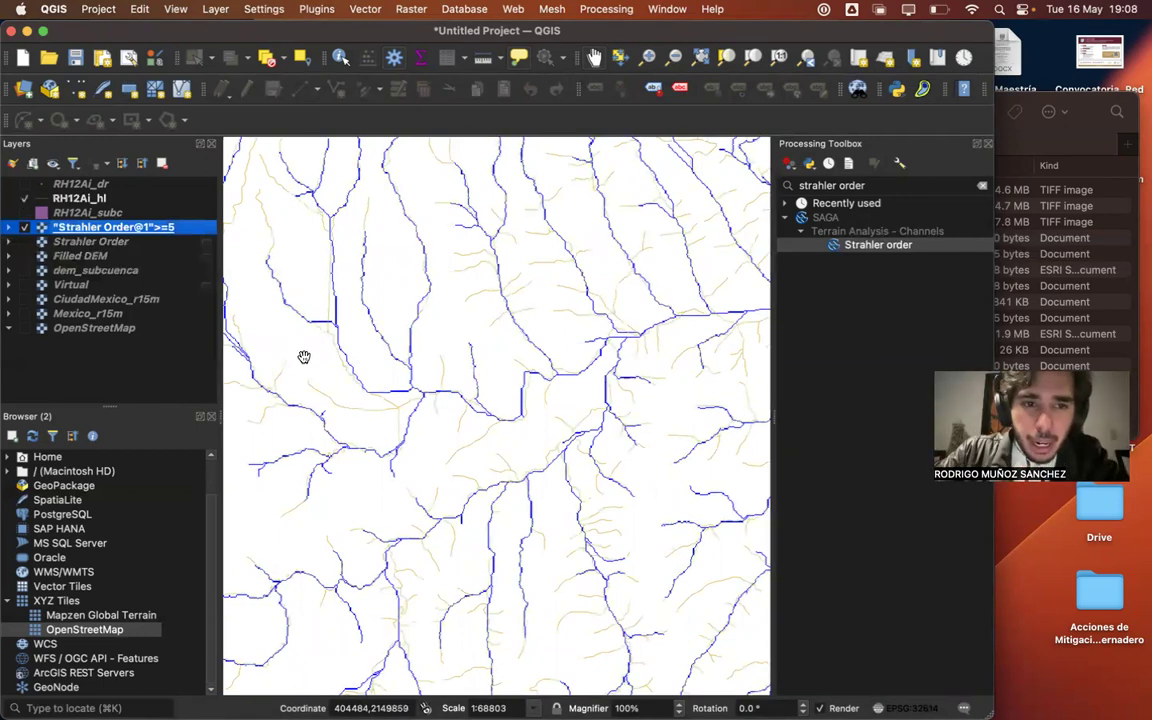
drag(324, 319, 393, 303)
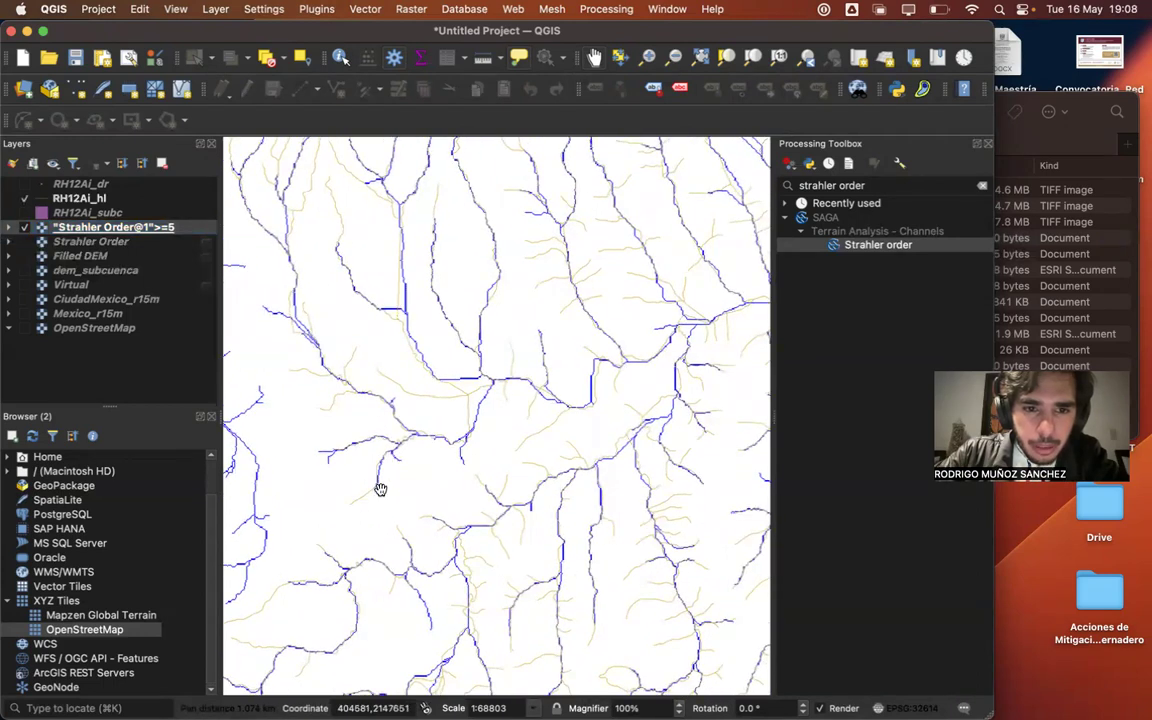
drag(378, 483, 300, 412)
drag(373, 525, 398, 416)
drag(589, 332, 501, 427)
drag(597, 379, 513, 383)
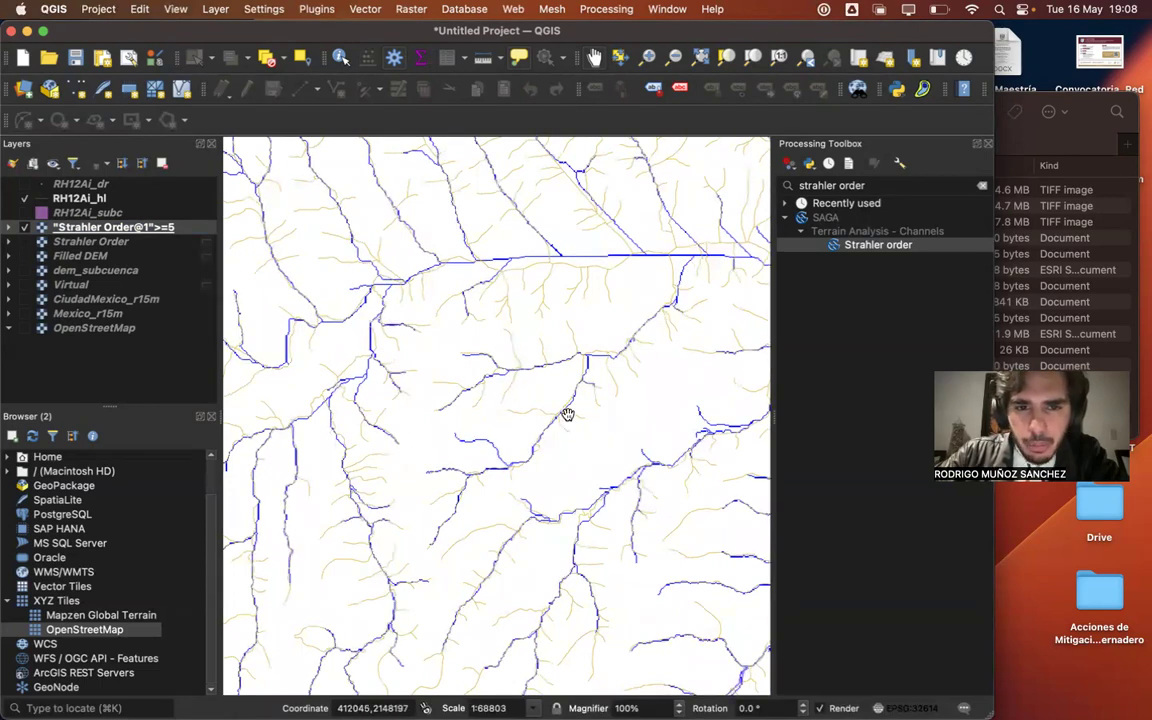
drag(537, 543, 550, 368)
drag(478, 527, 483, 339)
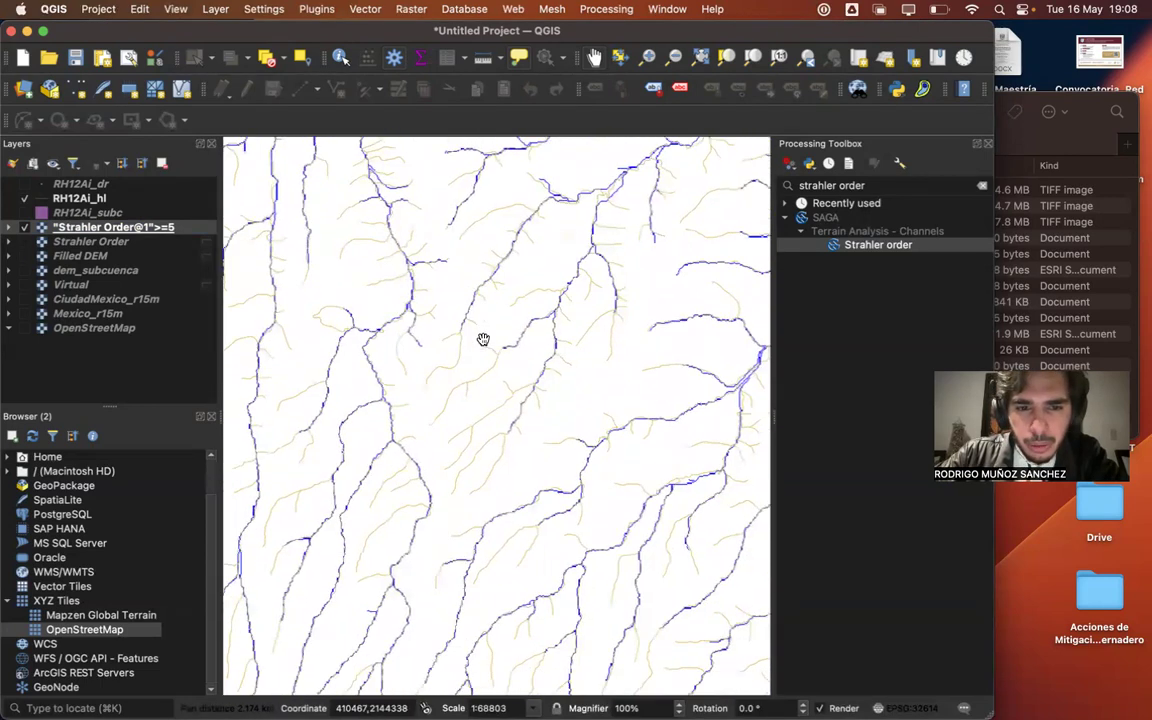
drag(435, 465, 458, 321)
drag(414, 473, 499, 378)
drag(333, 410, 589, 450)
drag(463, 406, 375, 342)
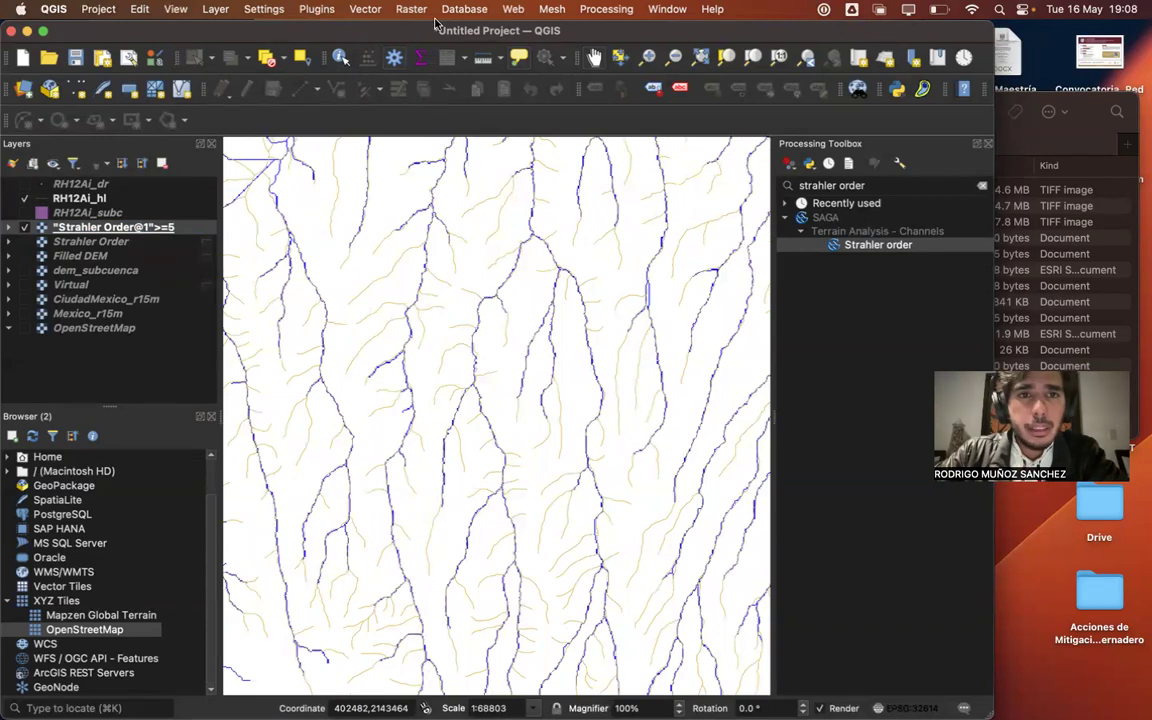
- Create an on-the-fly raster of "Strahler Order@1">=4 with the Raster Calculator
click(410, 10)
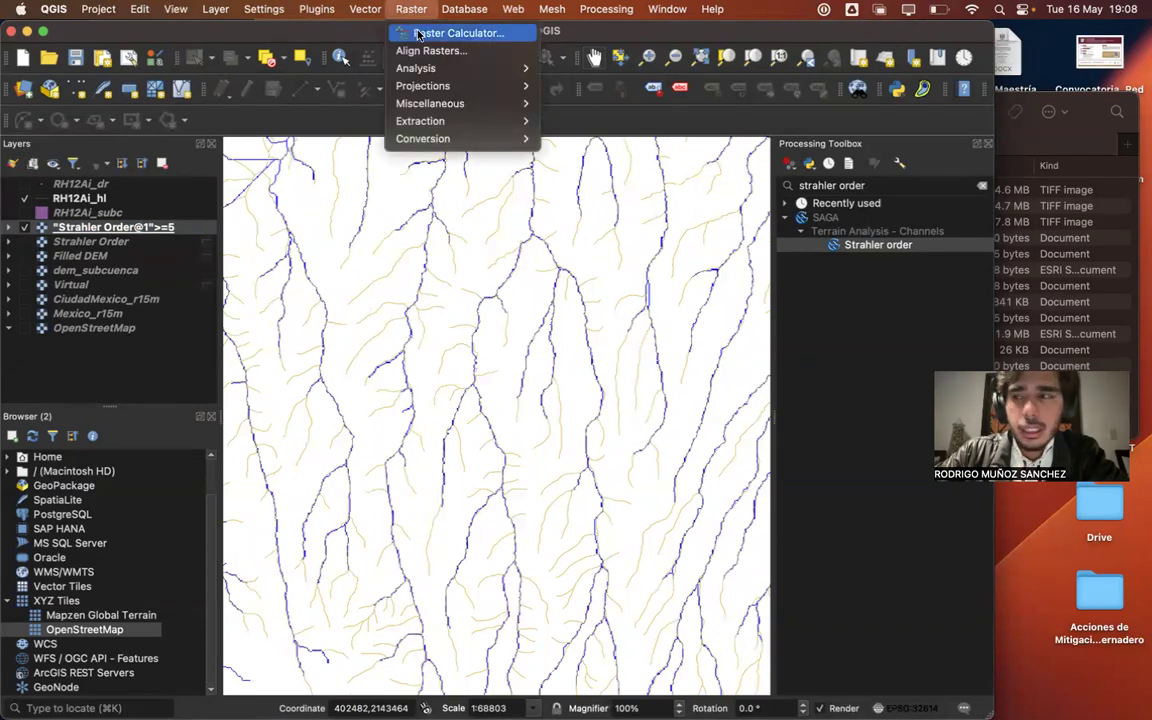
click(418, 34)
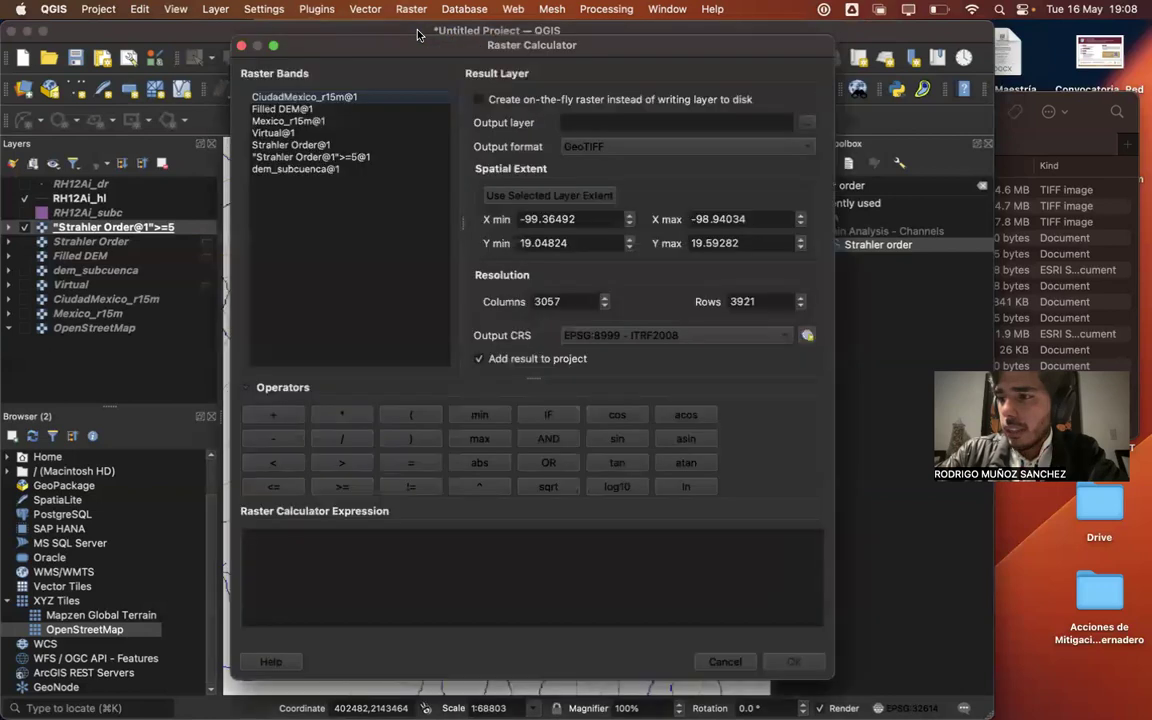
double_click(291, 145)
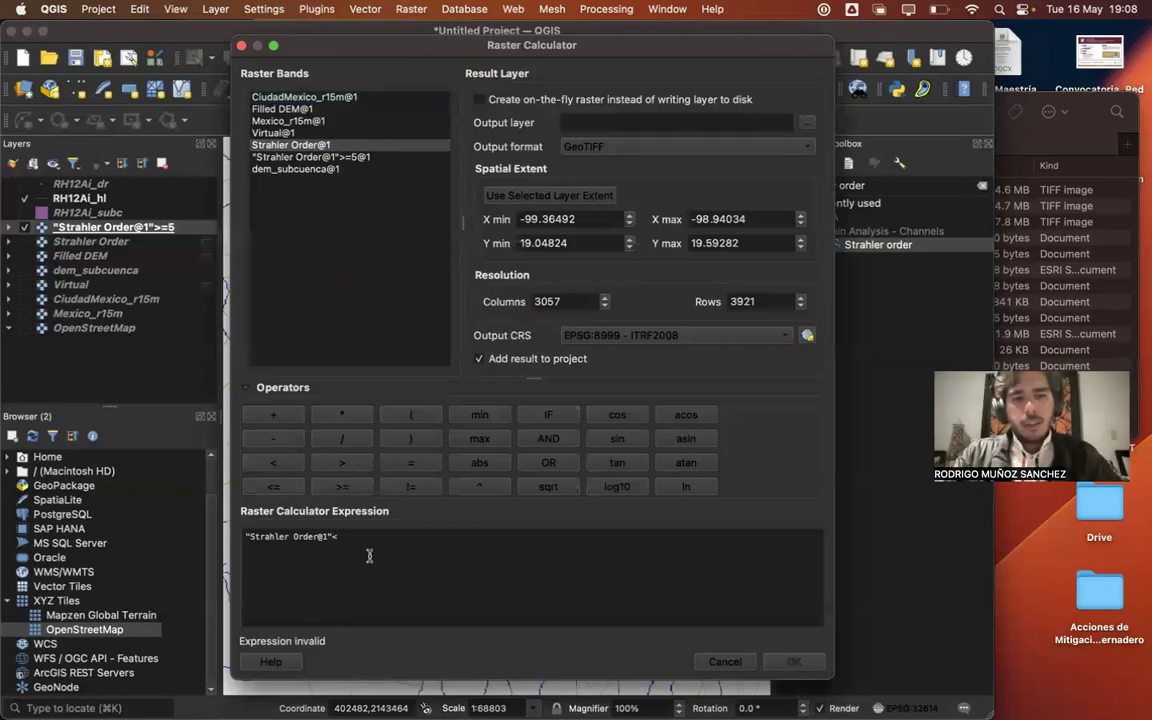
text(>=4)
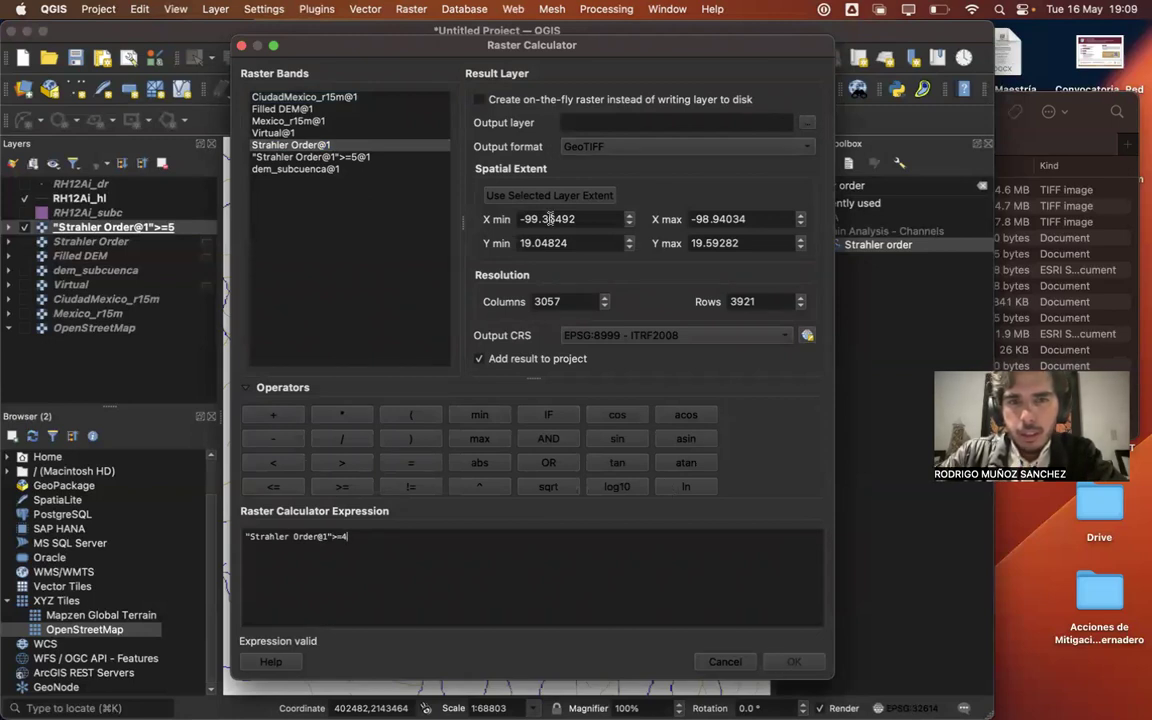
mouse_move(368, 42)
mouse_down()
mouse_move(366, 202)
mouse_move(375, 57)
mouse_up()
click(477, 259)
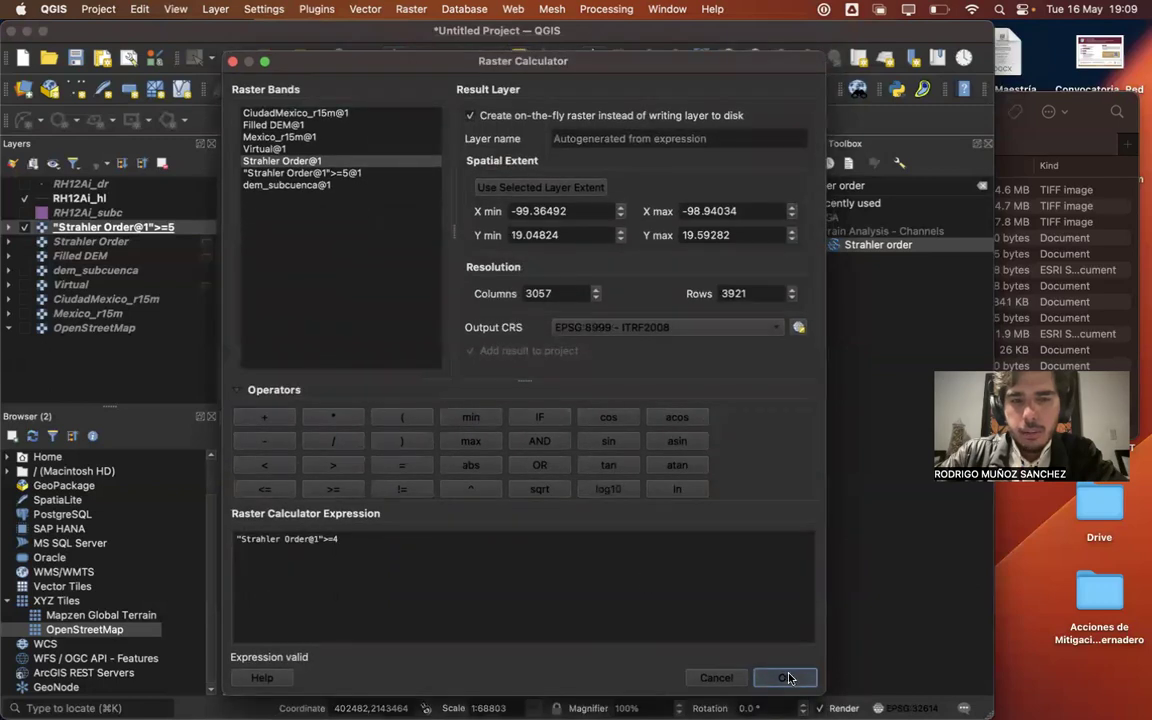
click(785, 676)
- Hide the "Strahler Order@1">=5 layer and copy its style onto the "Strahler Order@1">=4 layer
click(9, 227)
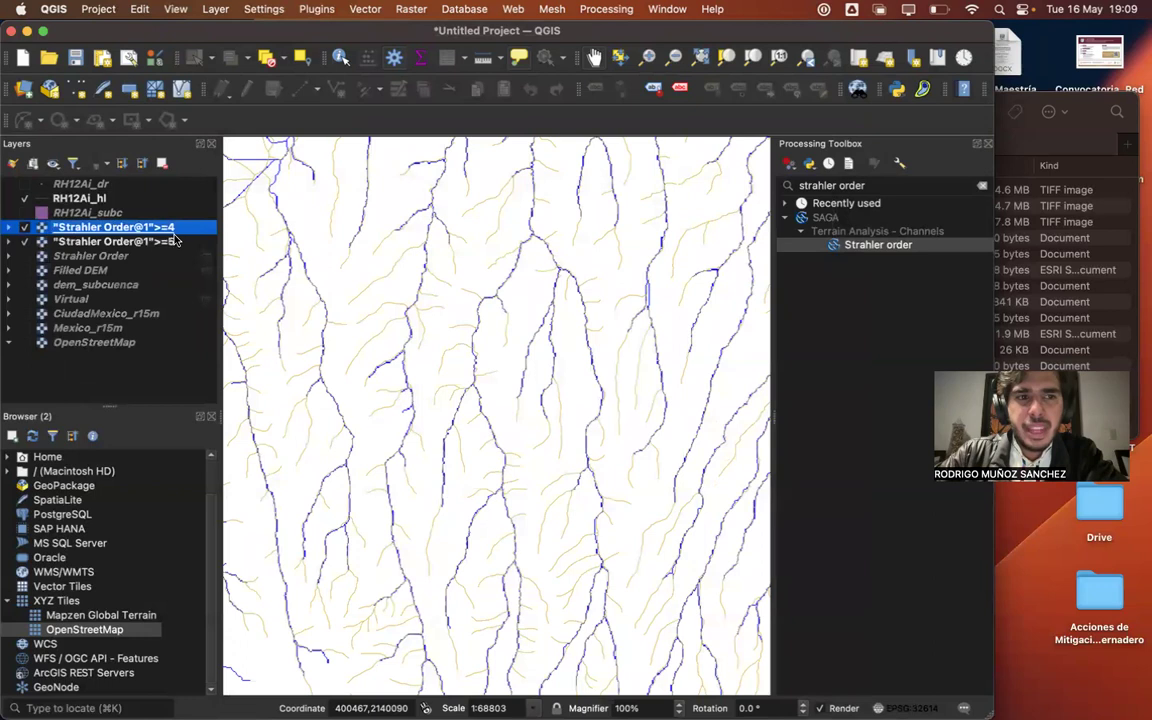
click(20, 246)
click(24, 242)
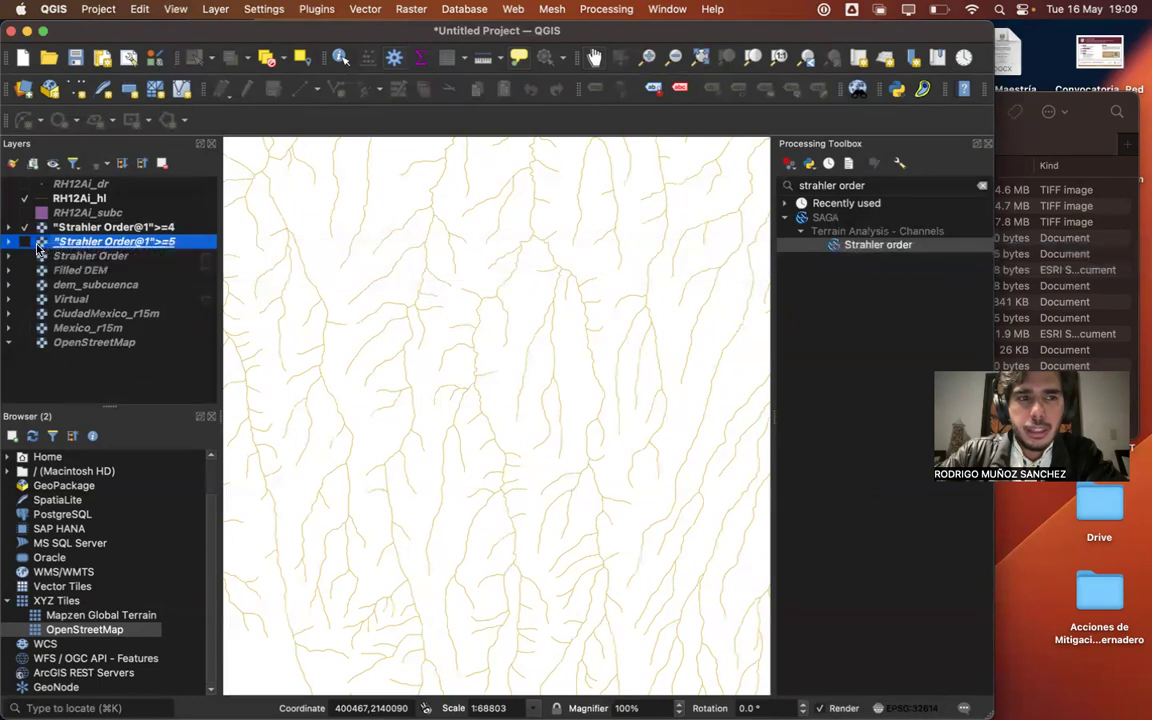
right_click(74, 248)
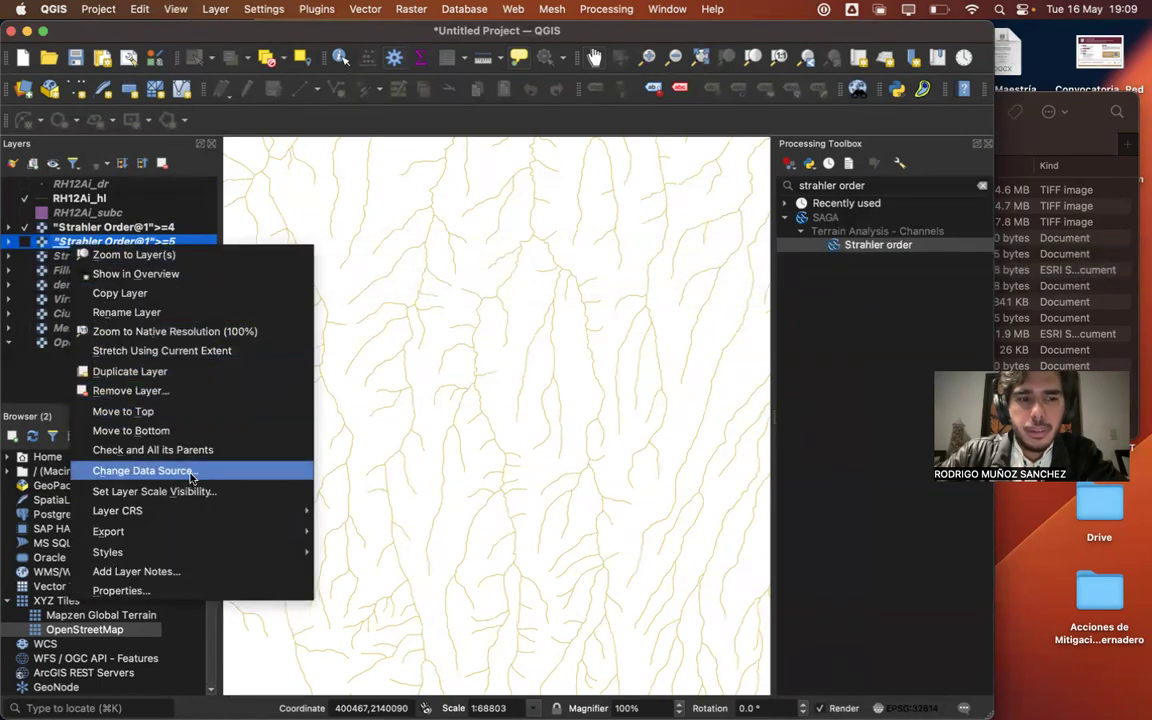
mouse_move(208, 556)
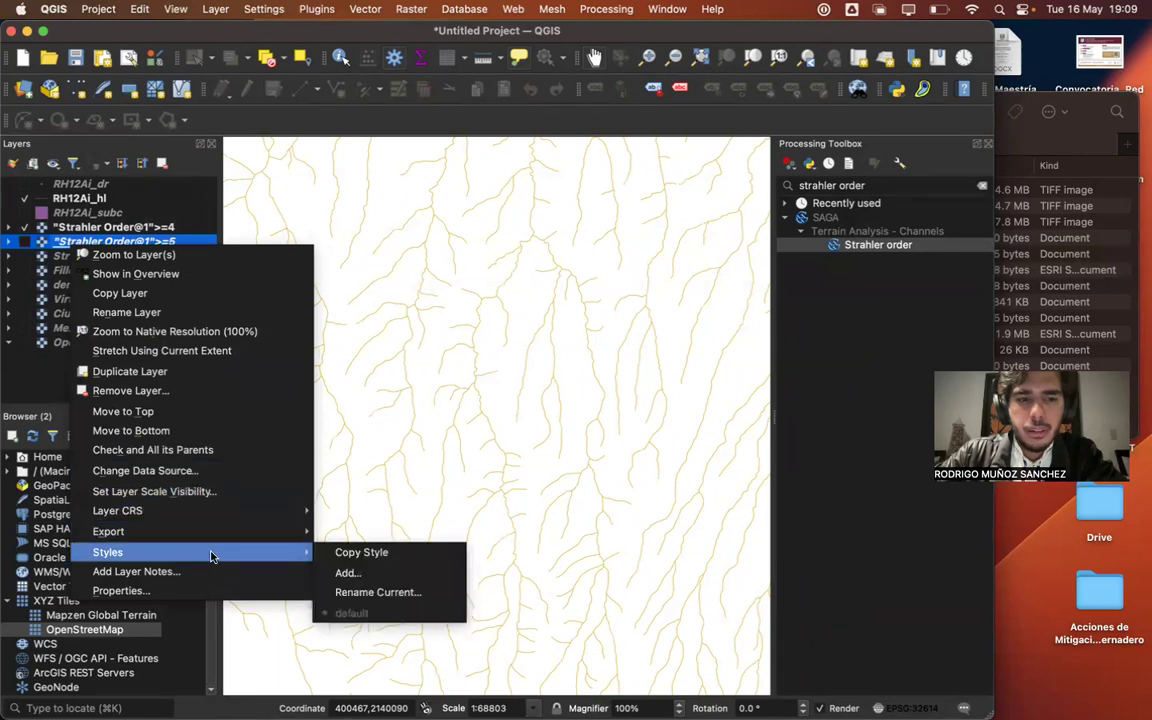
click(337, 556)
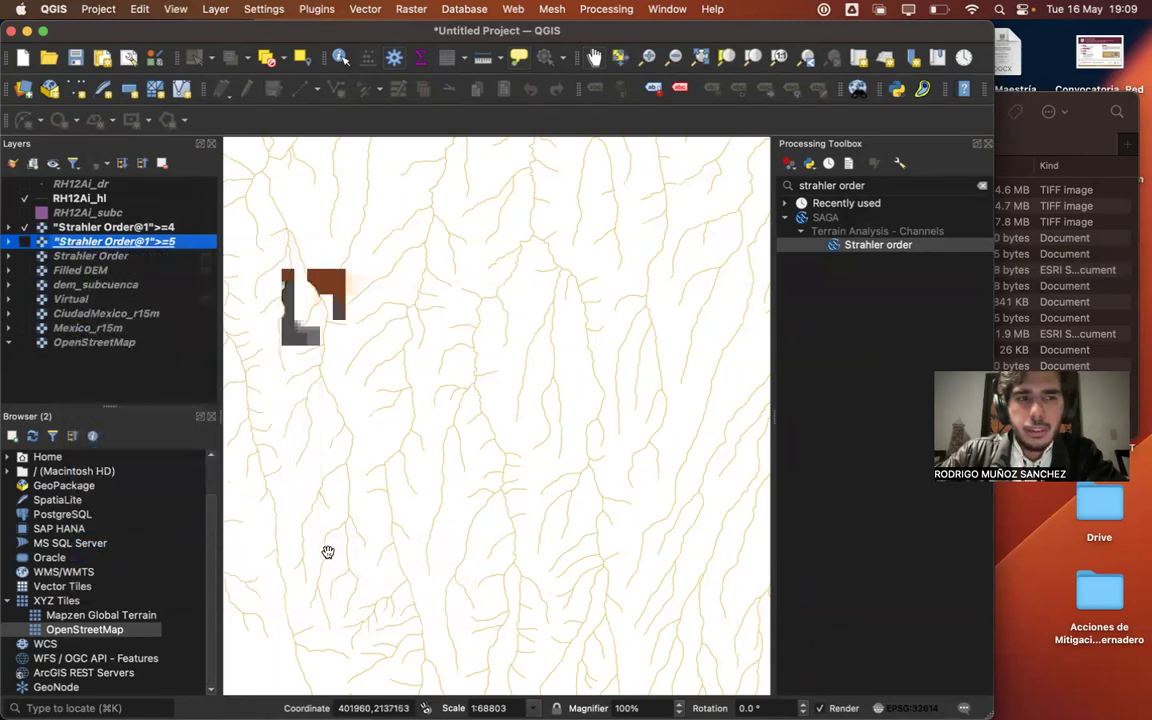
click(71, 232)
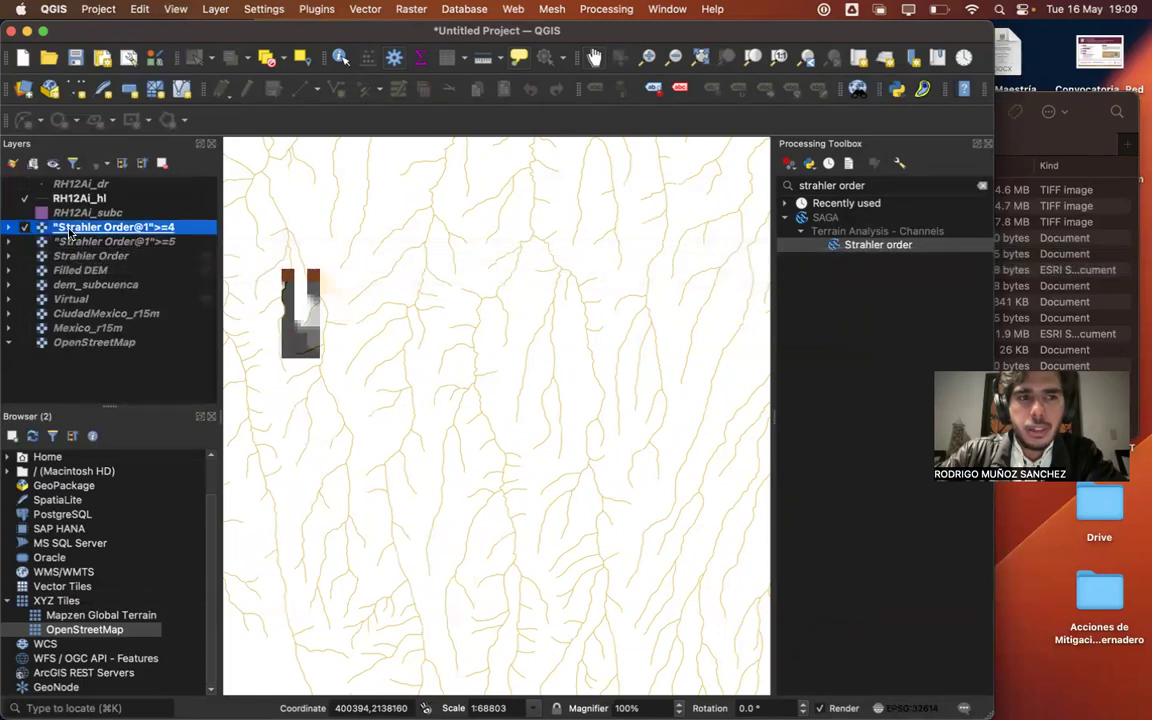
right_click(71, 232)
mouse_move(127, 515)
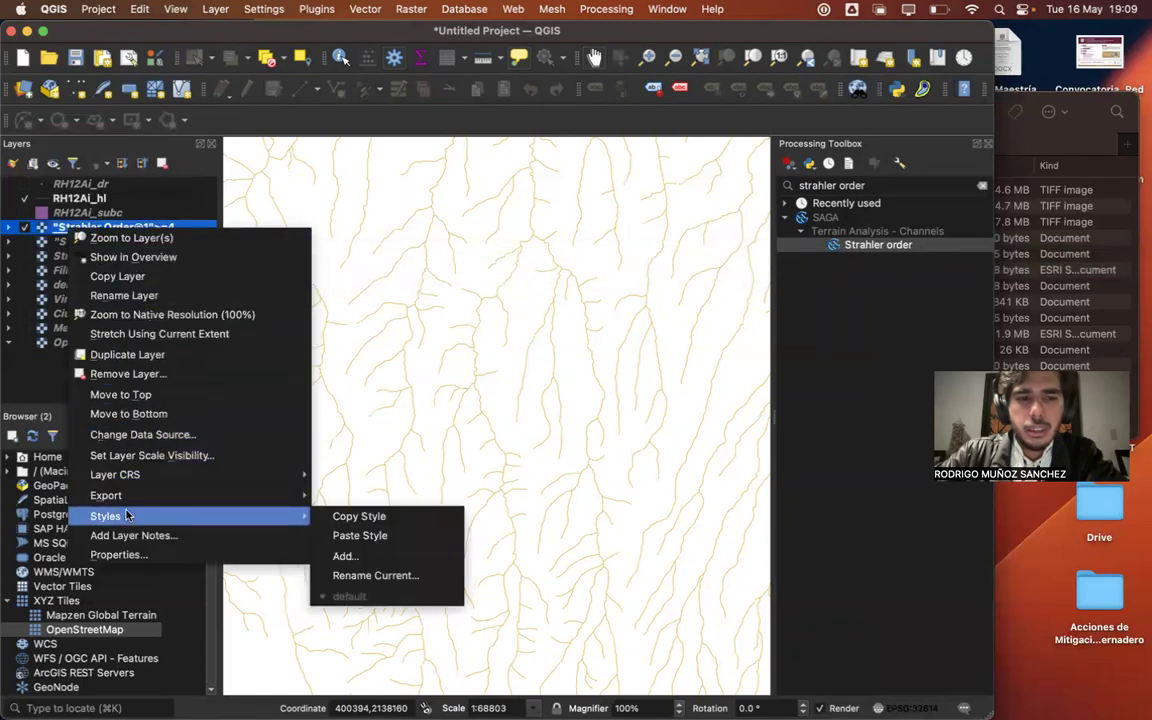
click(340, 533)
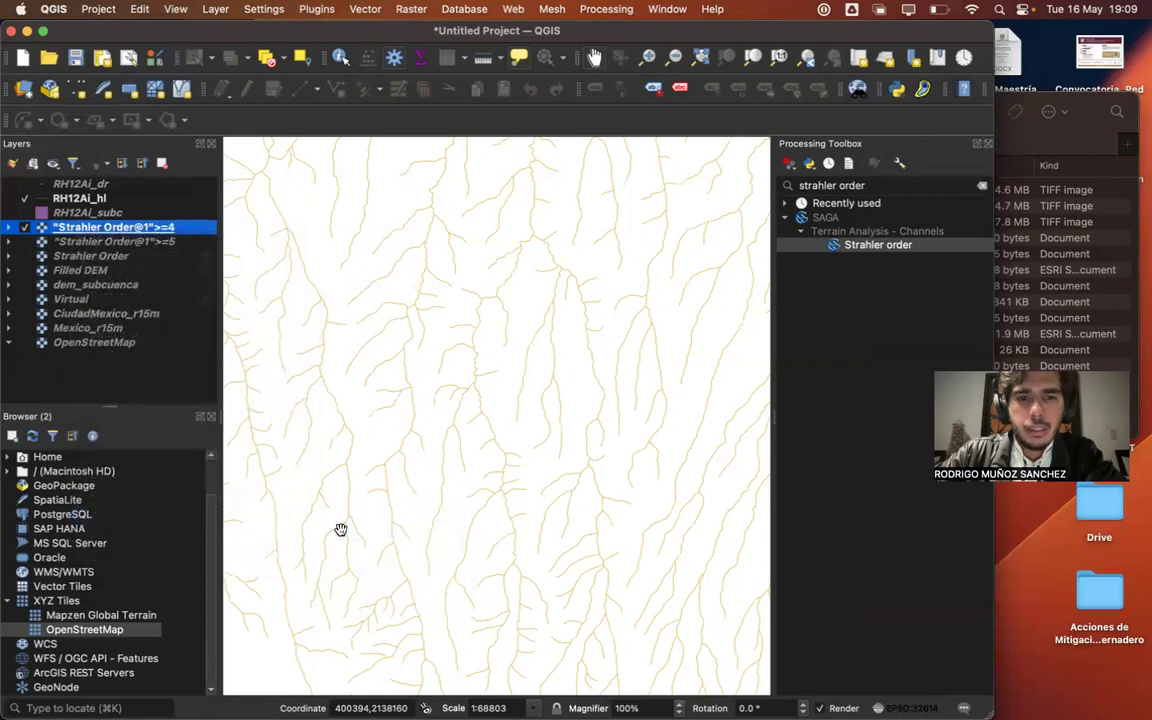
- Check the symbology classes of the "Strahler Order@1">=4 layer and look for its streams across the whole subbasin
double_click(188, 230)
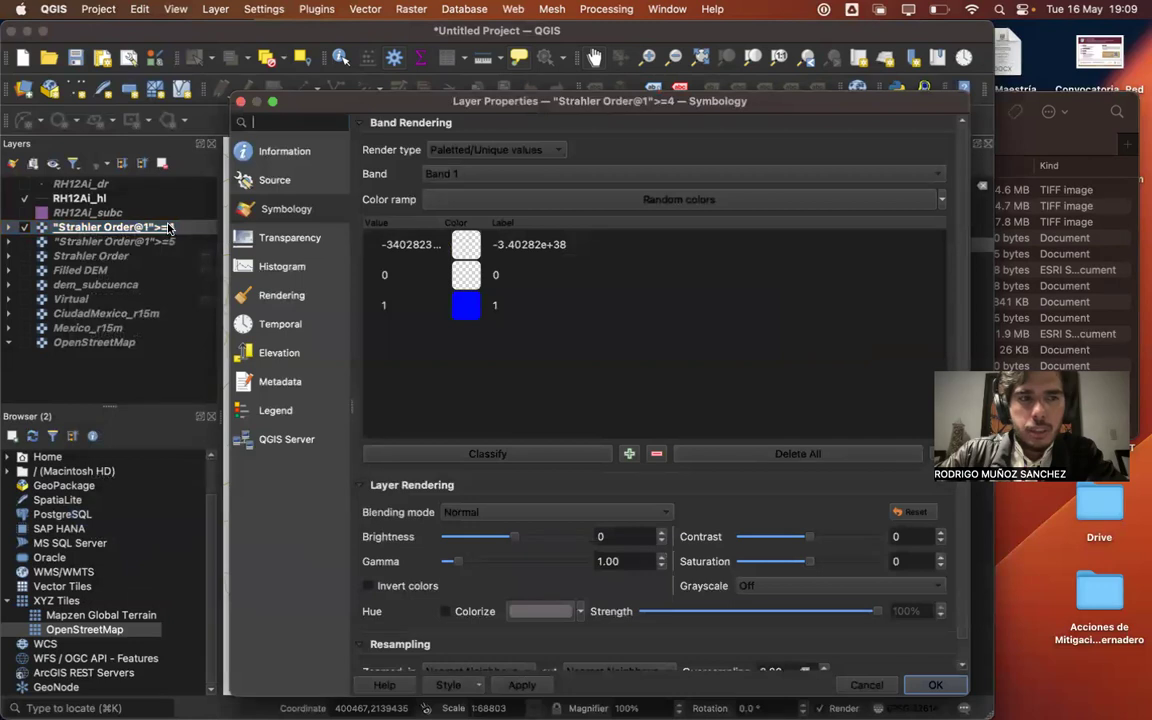
click(928, 684)
click(673, 57)
click(573, 391)
click(573, 391)
click(574, 394)
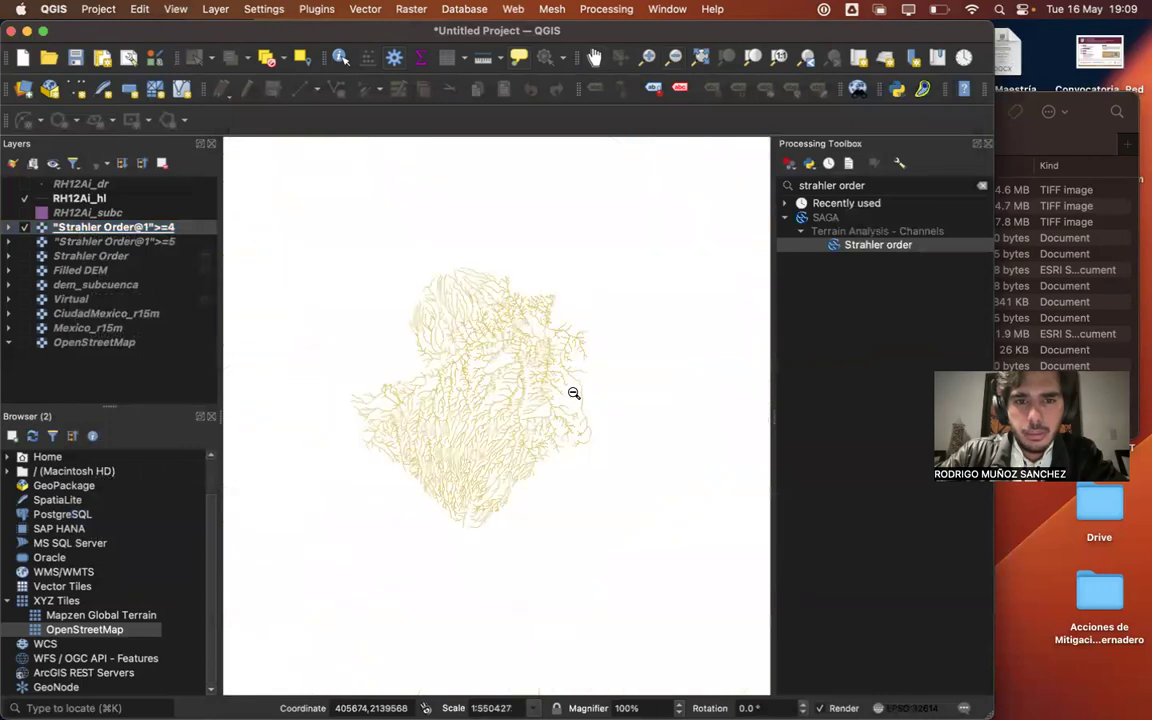
click(24, 229)
click(24, 228)
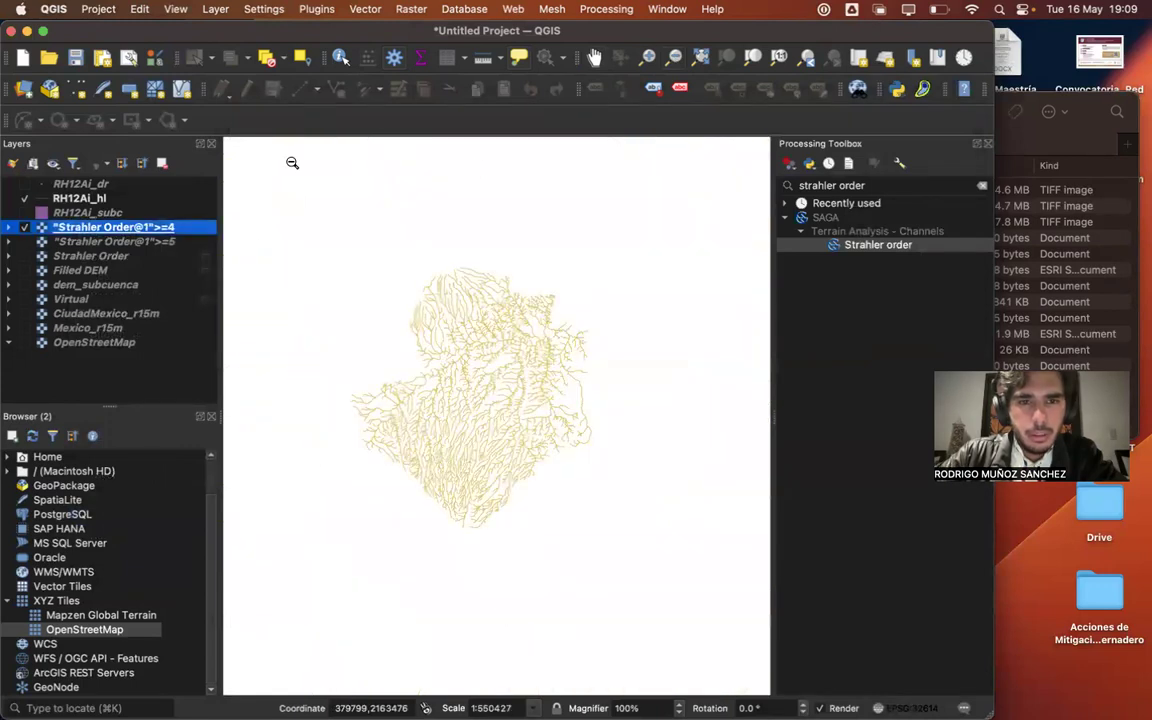
click(456, 468)
click(489, 381)
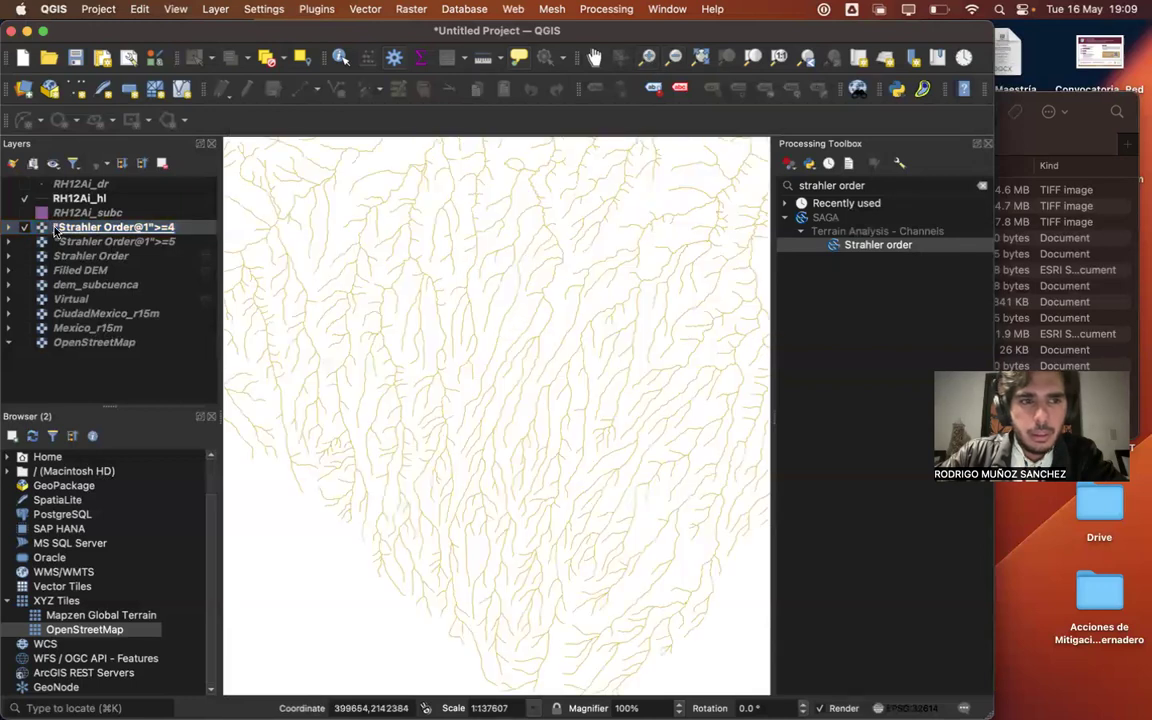
- Hide the "Strahler Order@1">=4 and RH12Ai_hl layers, leaving only the "Strahler Order@1">=5 layer visible
click(26, 242)
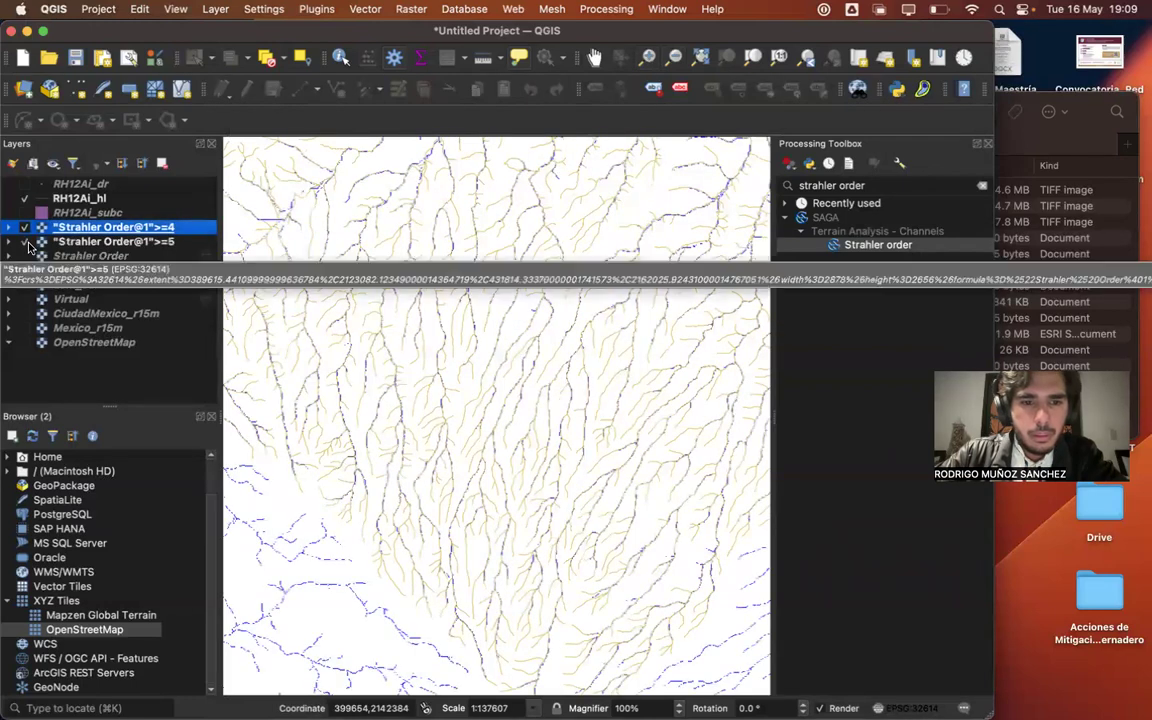
click(25, 242)
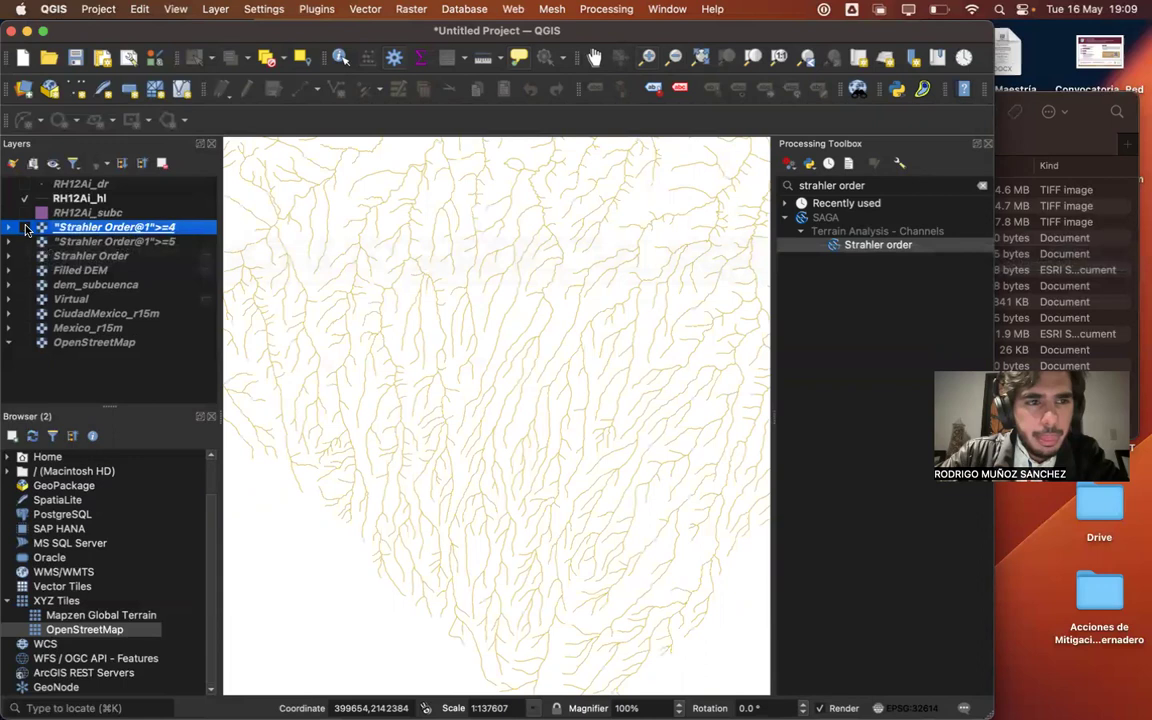
click(25, 199)
click(30, 243)
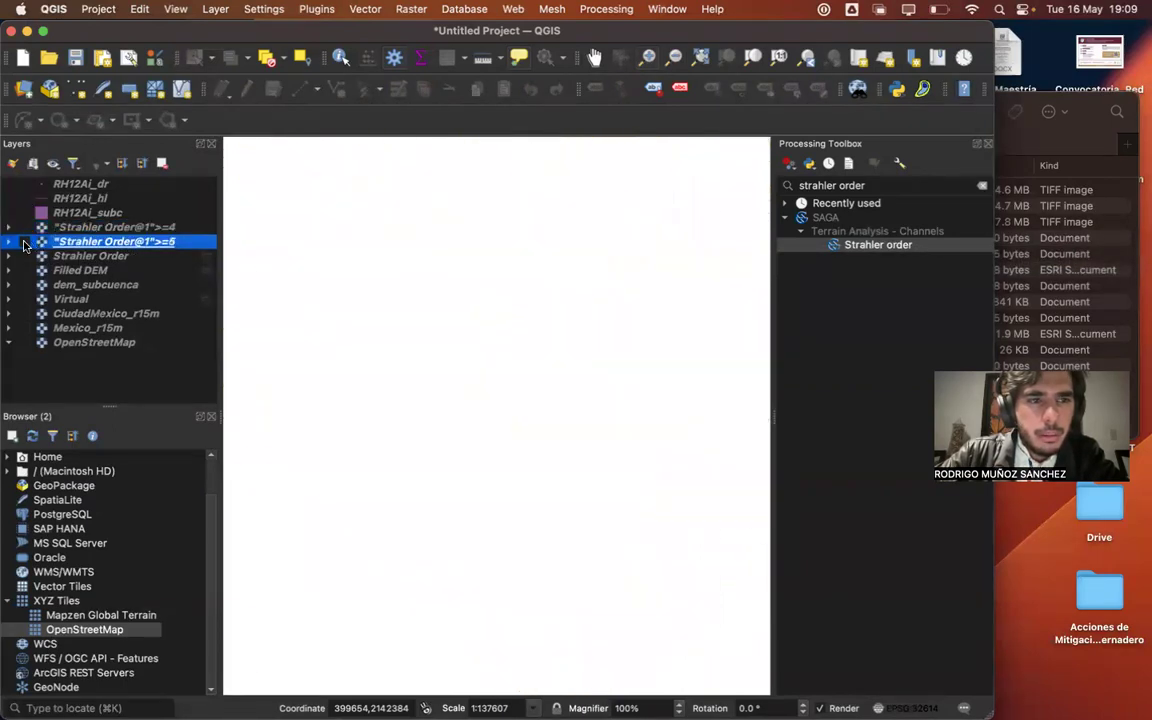
click(25, 242)
- Start a new Raster Calculator expression with the Strahler Order@1 band and the >= operator
click(443, 9)
mouse_move(411, 9)
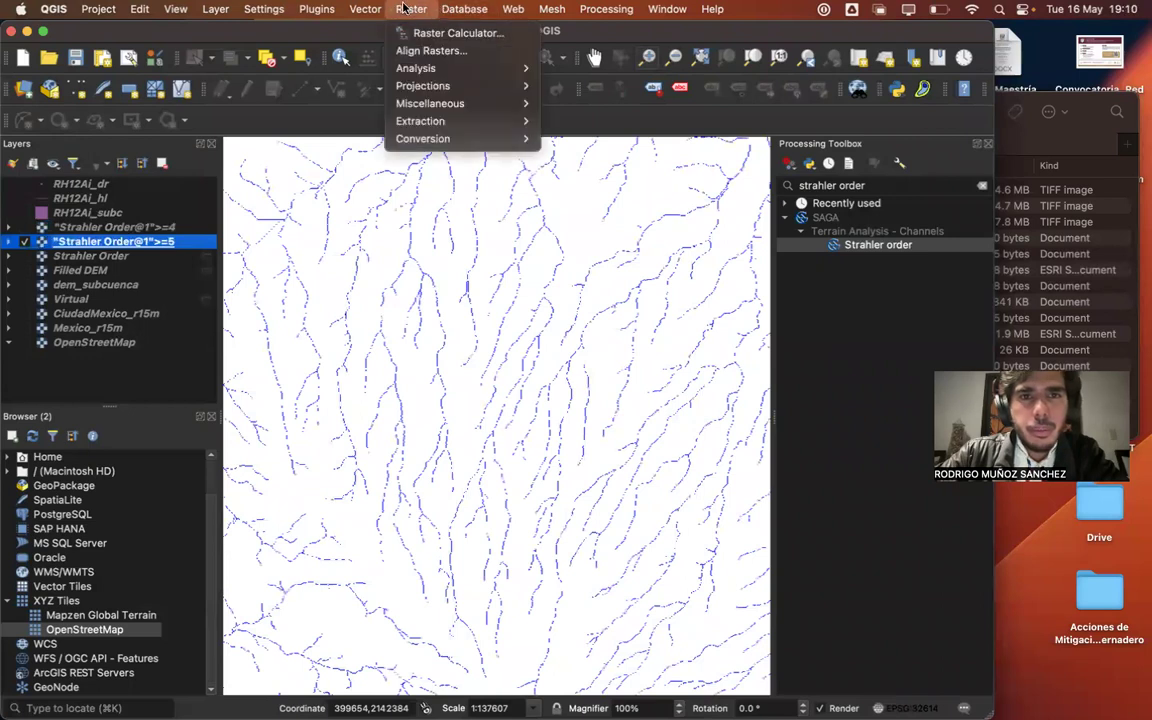
click(416, 34)
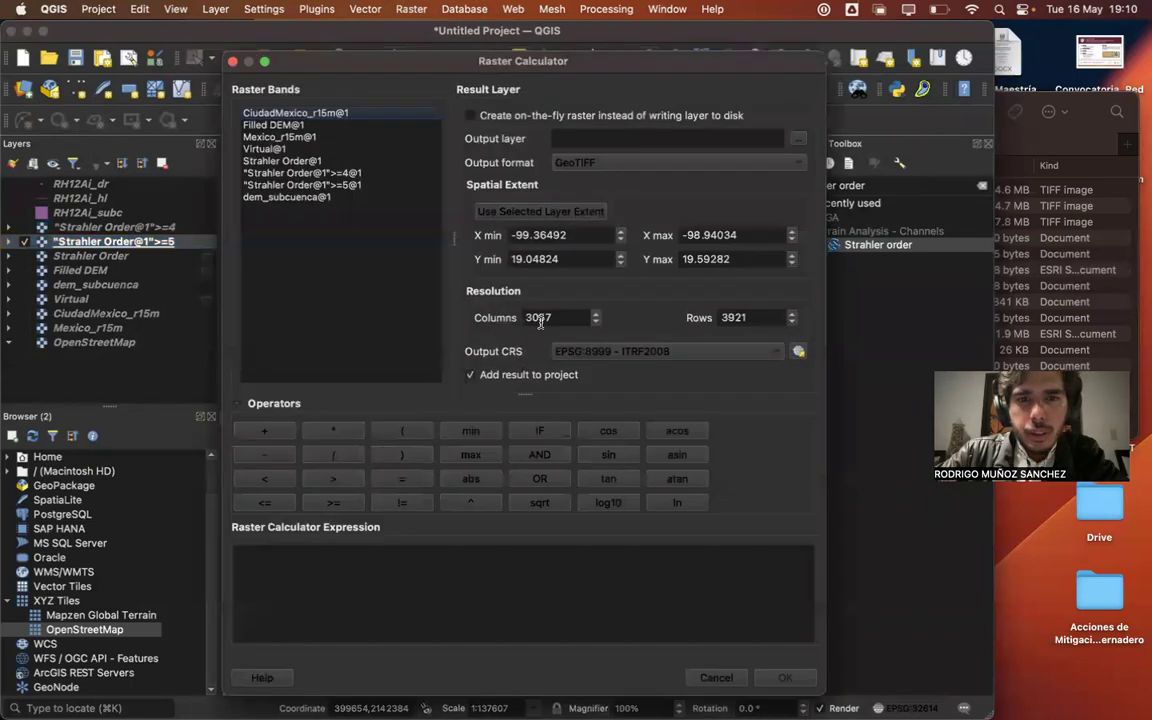
double_click(285, 161)
click(374, 556)
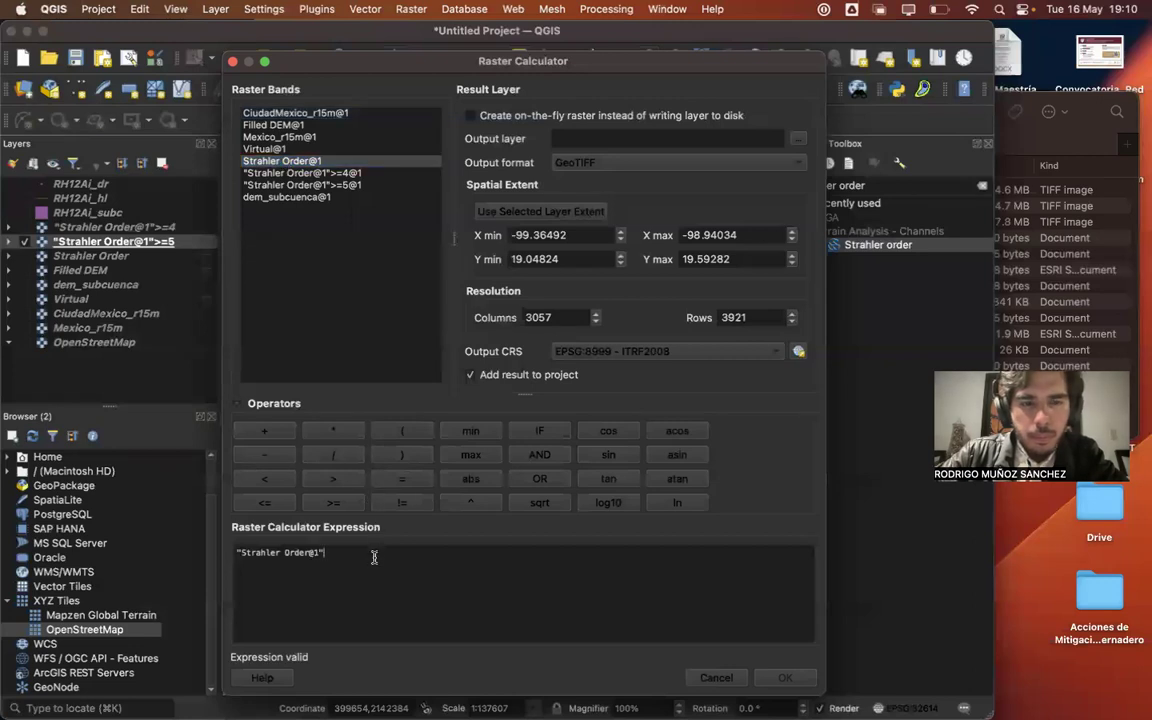
text(>=)
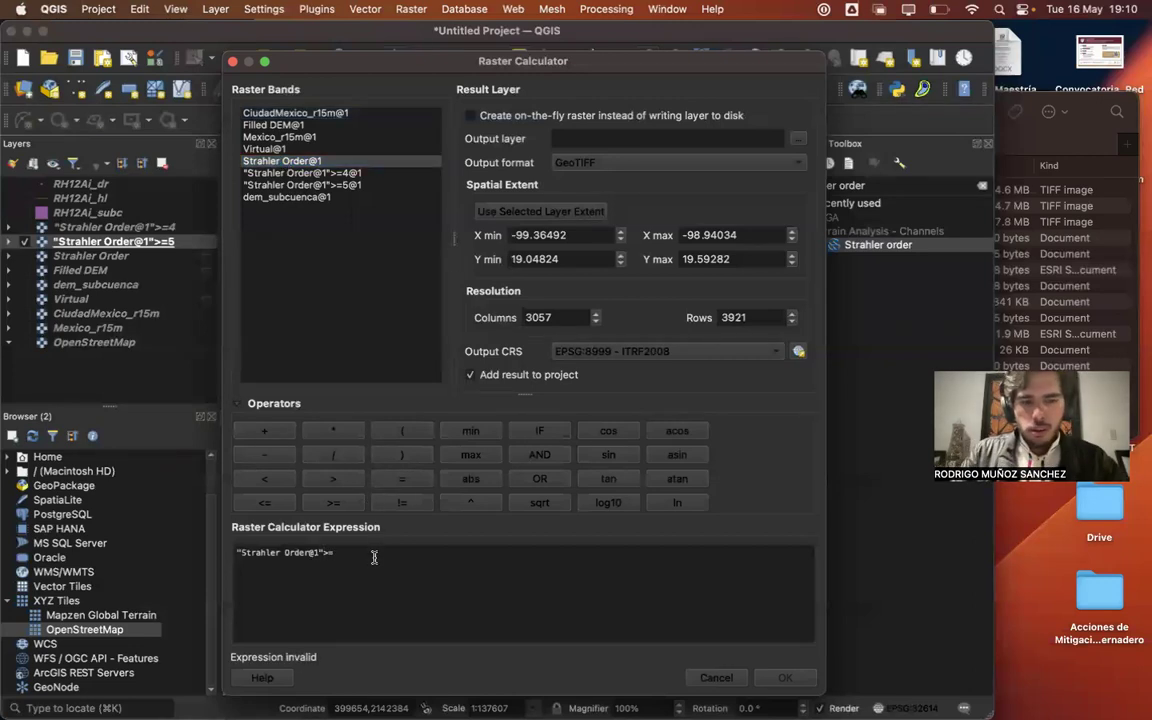
- Create an on-the-fly raster from the expression "Strahler Order@1">=4, then collapse its legend and hide the Strahler threshold layers
text(4)
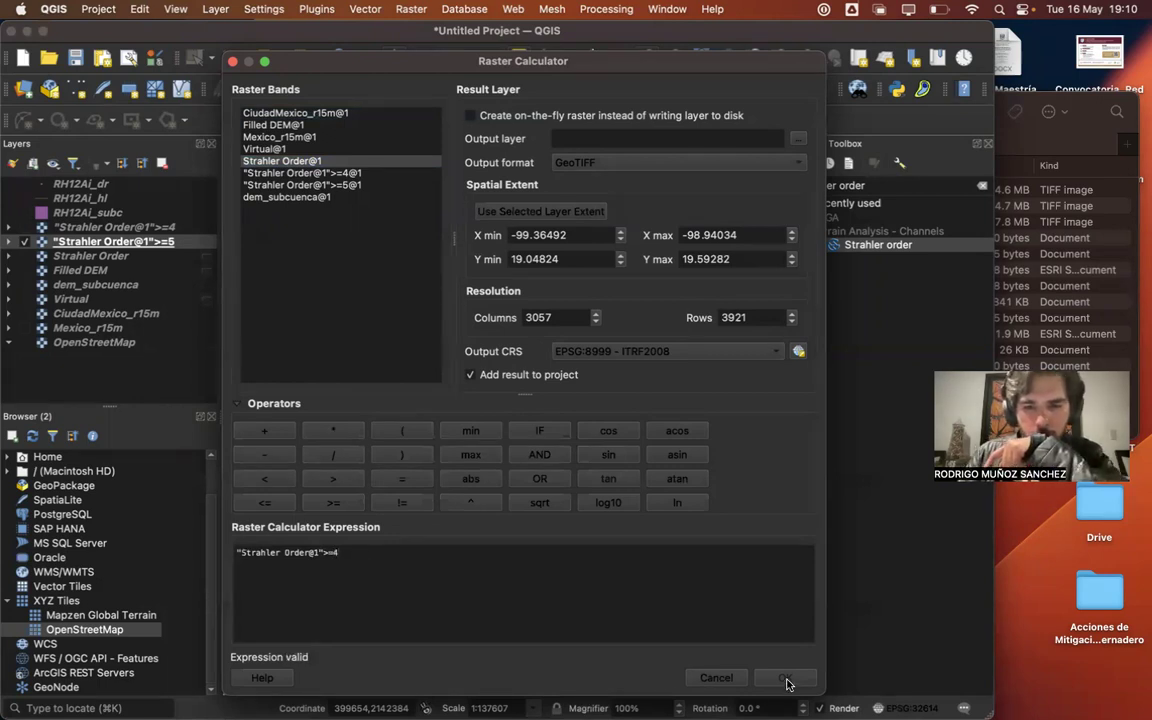
mouse_move(366, 62)
mouse_down()
mouse_move(357, 168)
mouse_move(375, 55)
mouse_up()
click(464, 222)
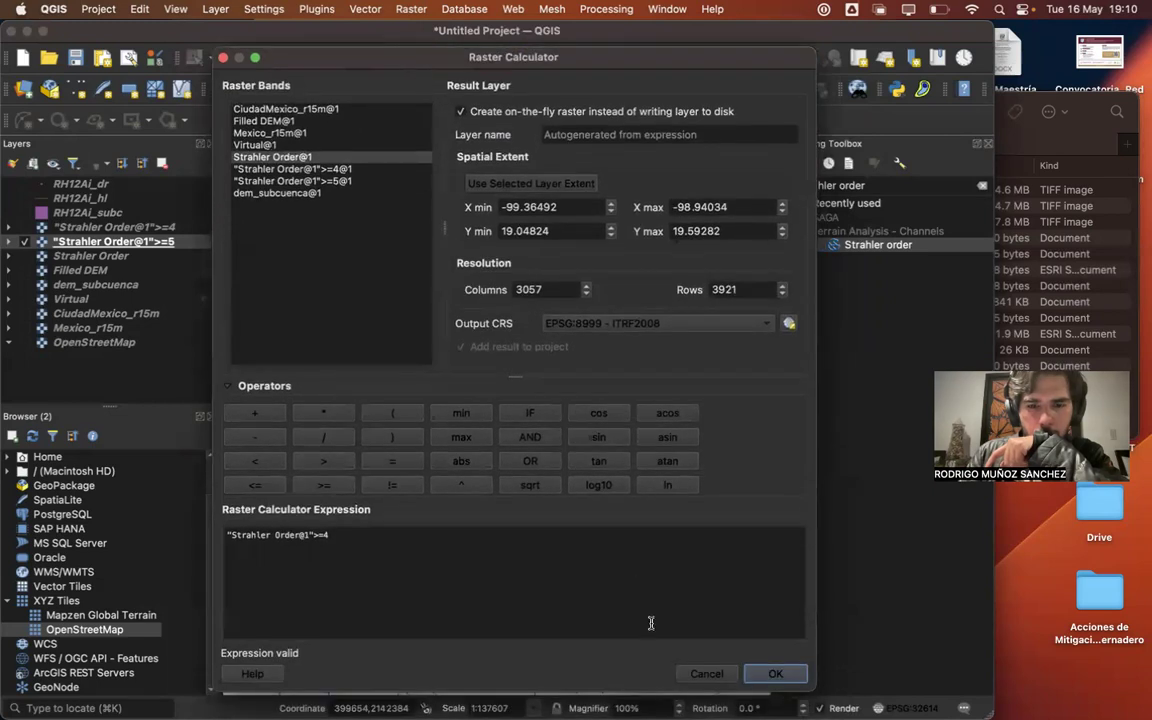
click(776, 675)
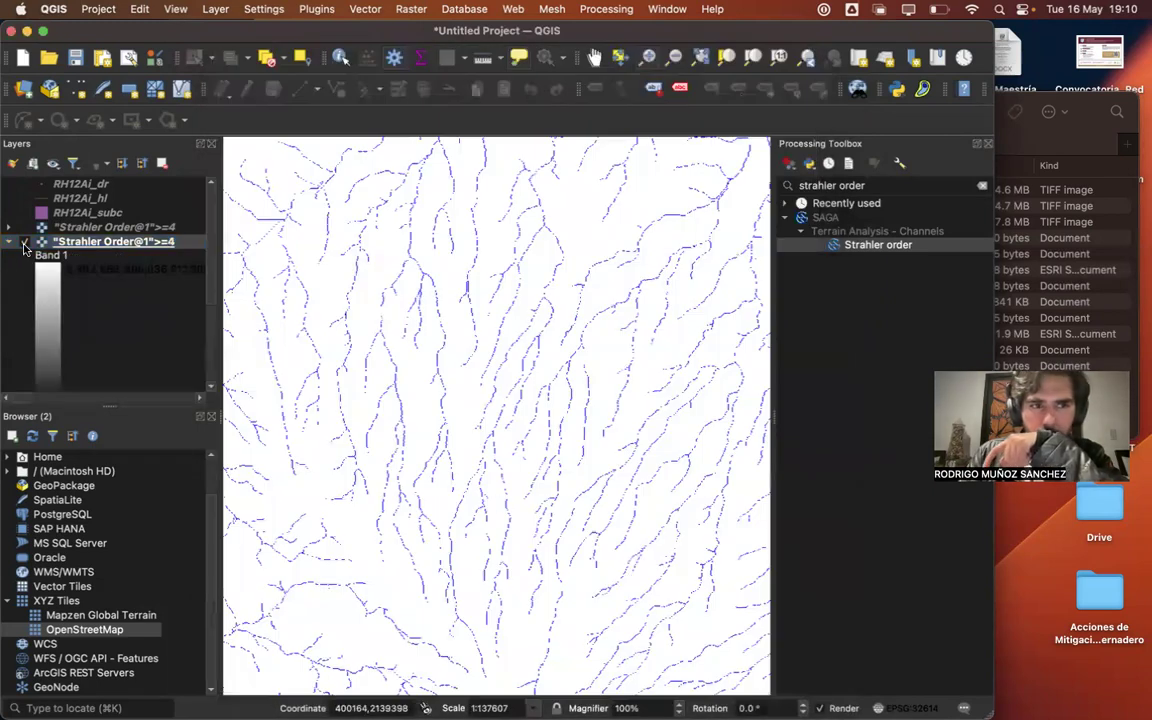
click(8, 242)
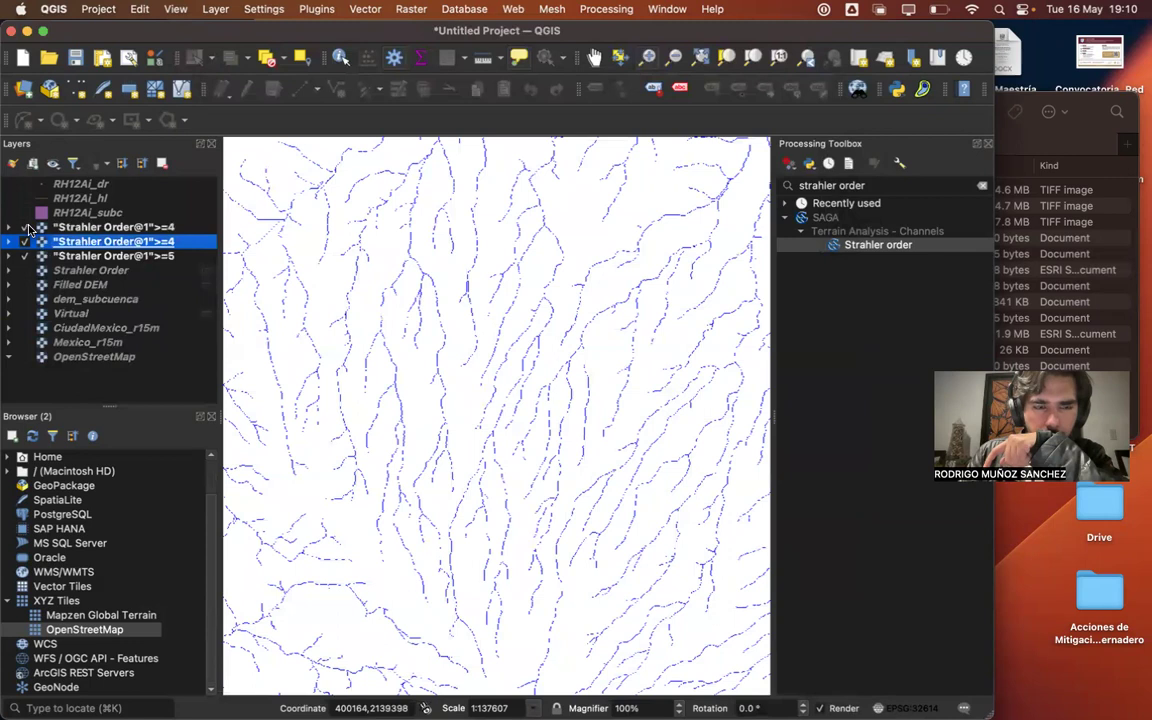
click(25, 242)
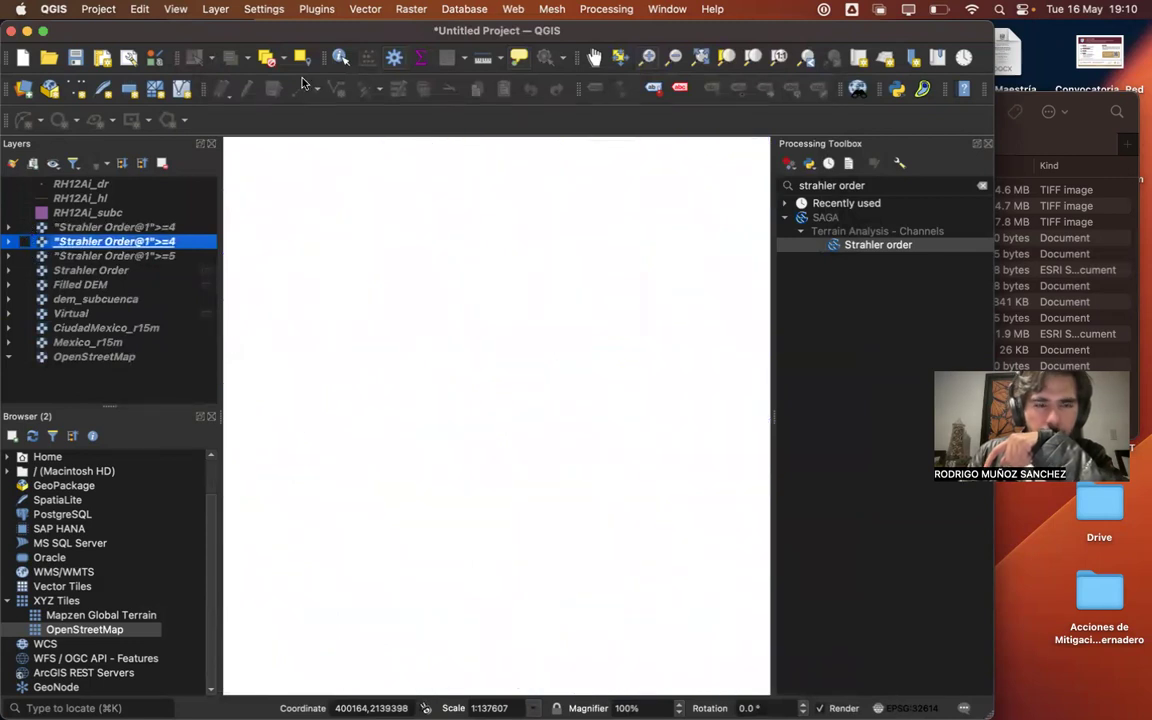
- Create an on-the-fly raster with the Raster Calculator expression "Strahler Order@1">=6 and collapse the new layer's legend
click(411, 9)
click(455, 33)
double_click(275, 158)
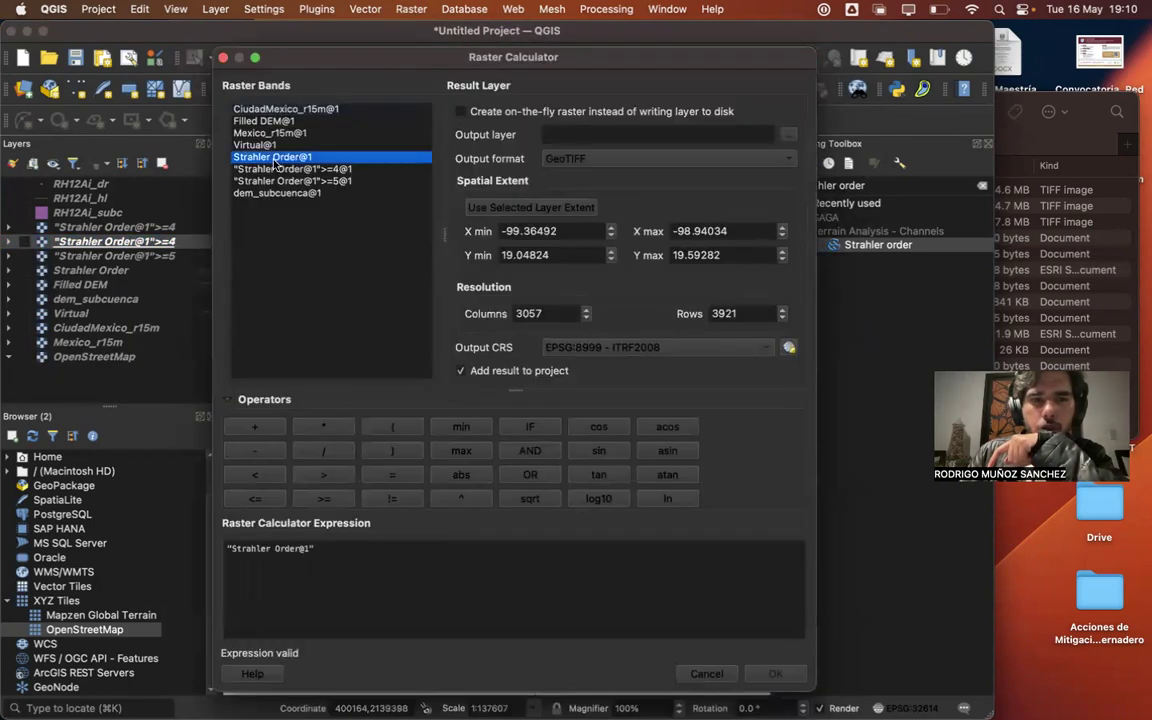
click(376, 554)
text(>=)
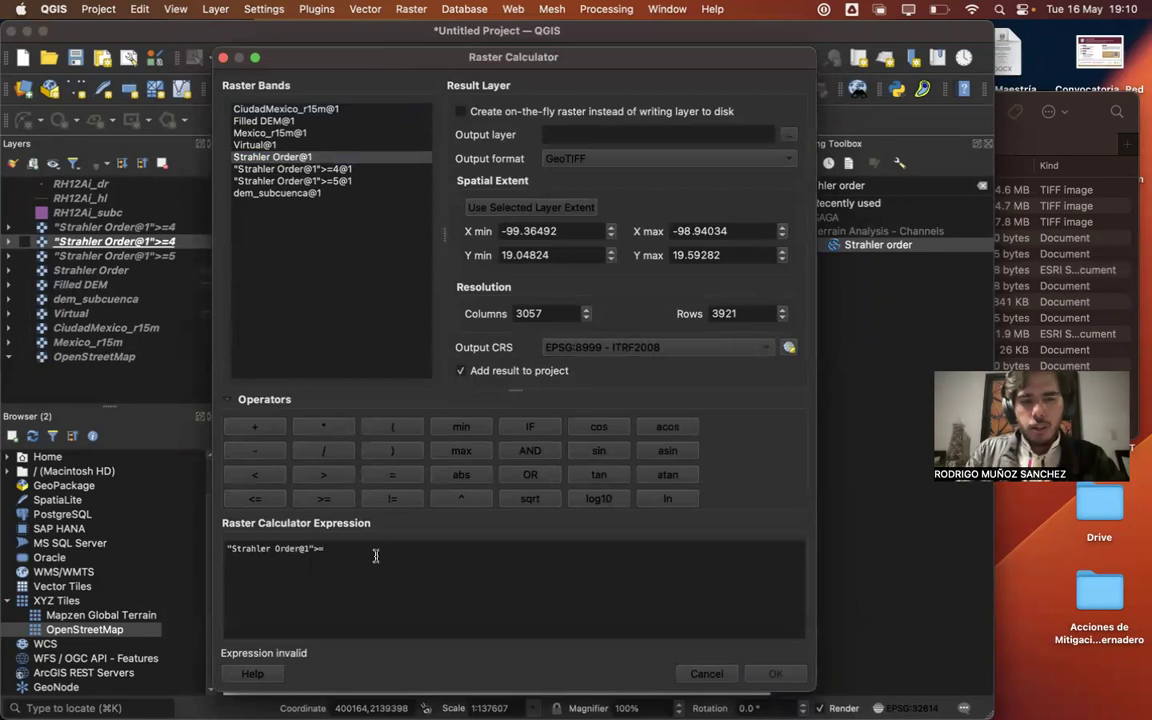
text(6)
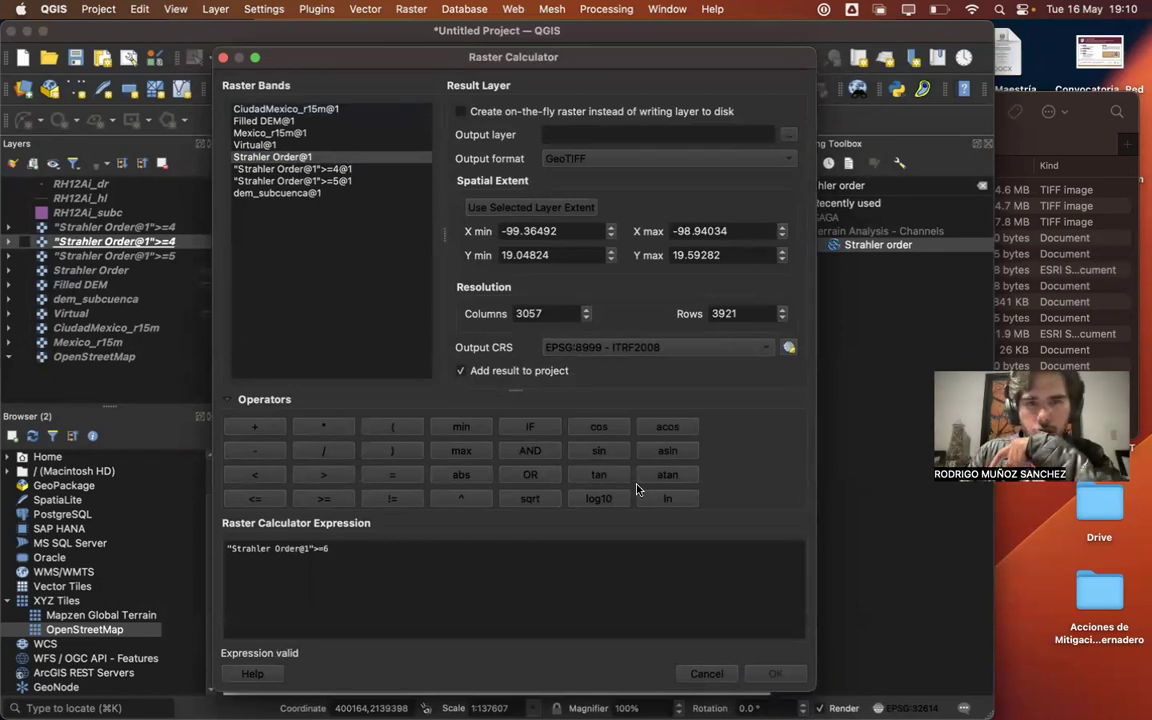
drag(445, 57, 445, 112)
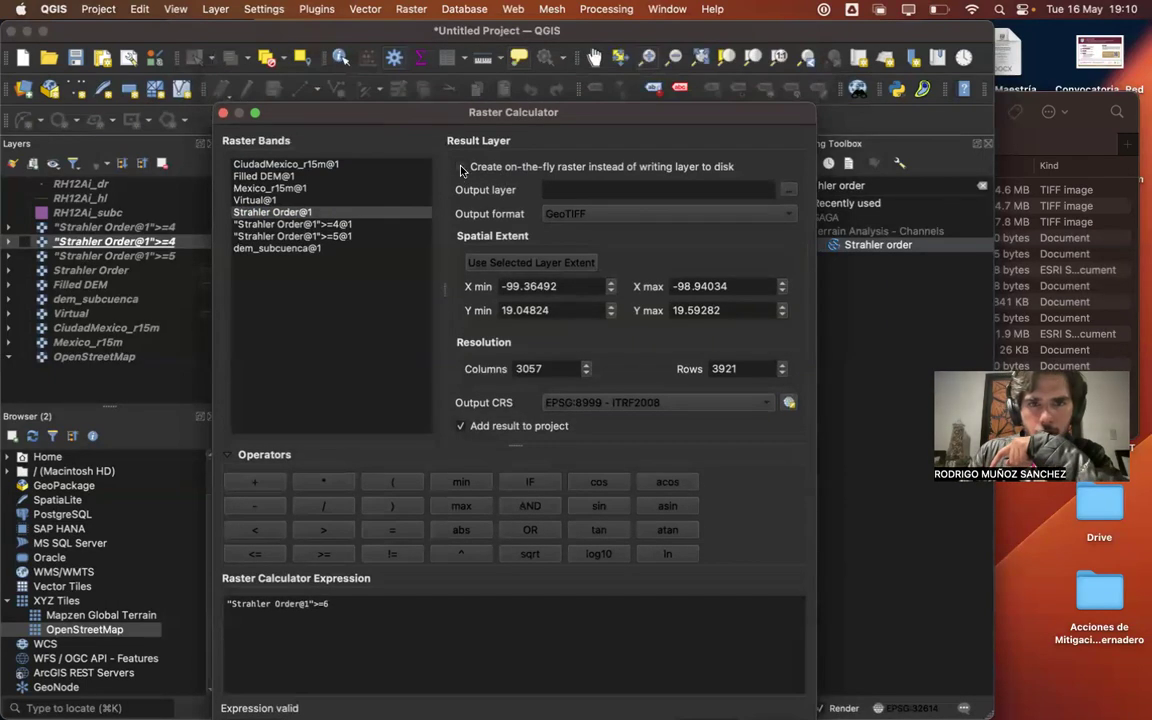
click(461, 167)
drag(237, 117, 204, 35)
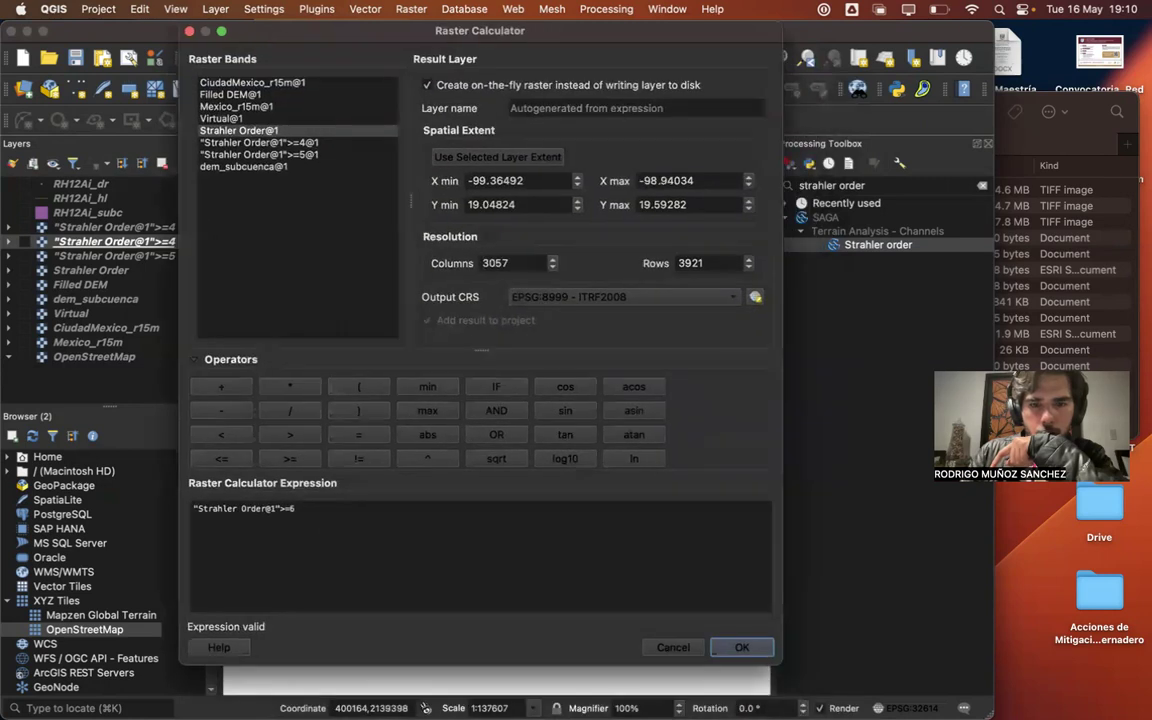
click(737, 647)
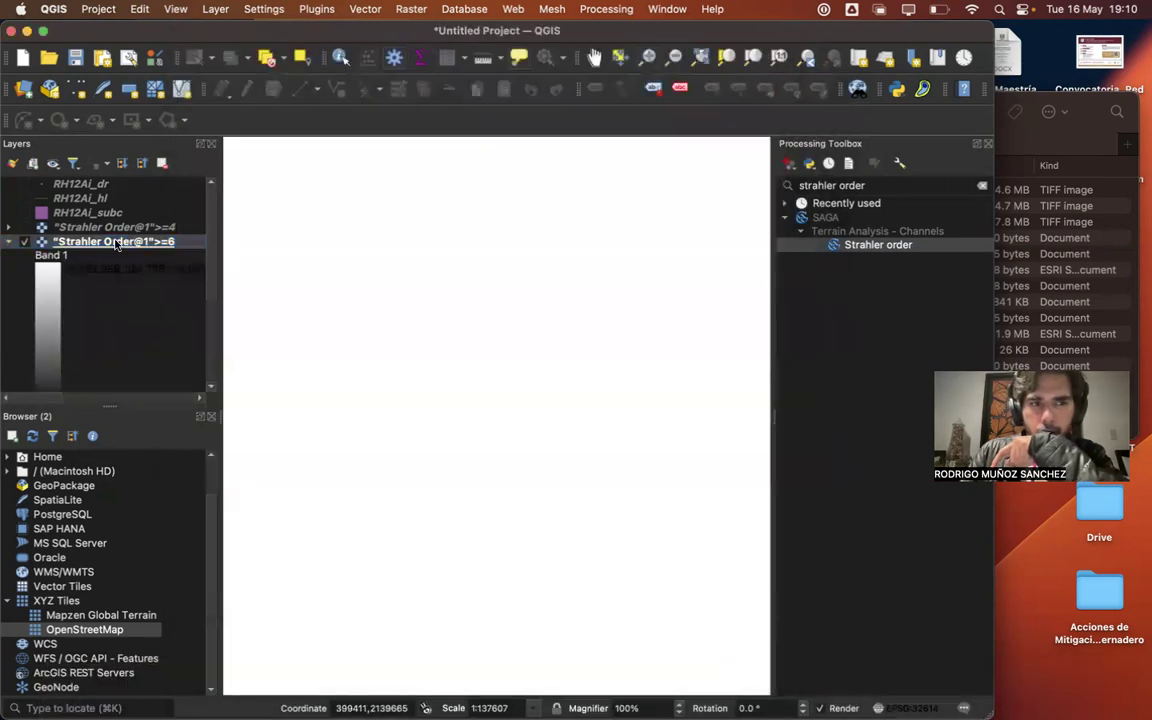
click(9, 243)
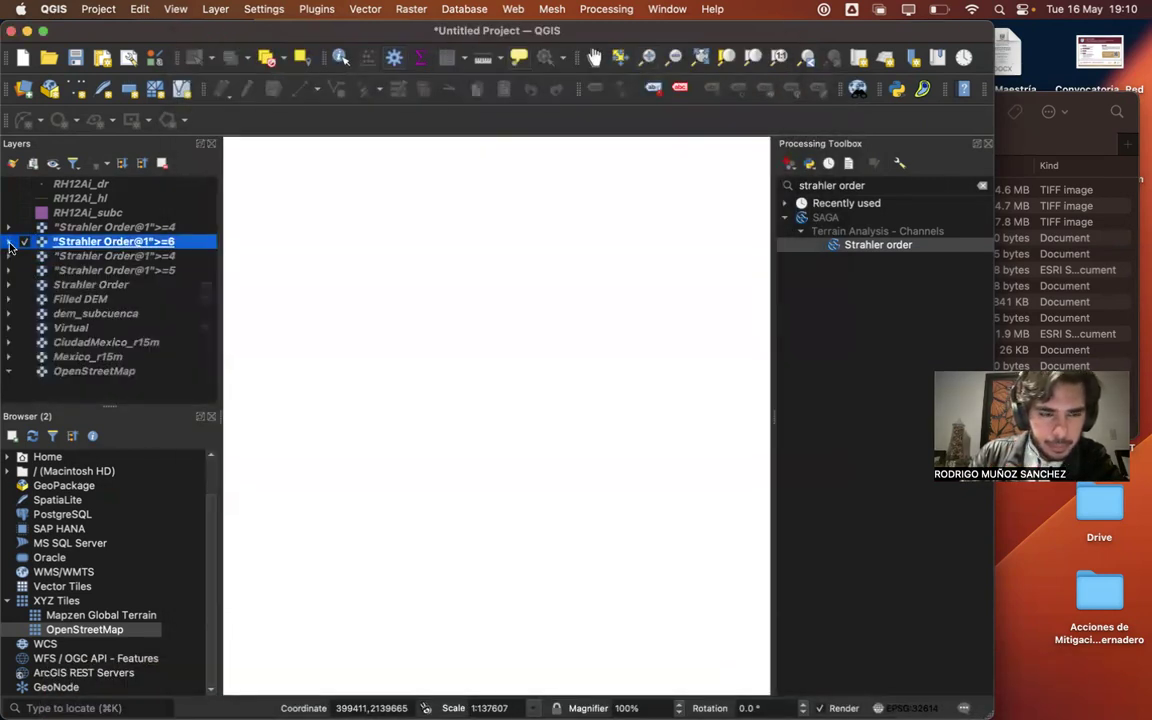
- Remove both "Strahler Order@1">=4 layers and the >=6 layer from the project, and show the >=5 layer
key(Up)
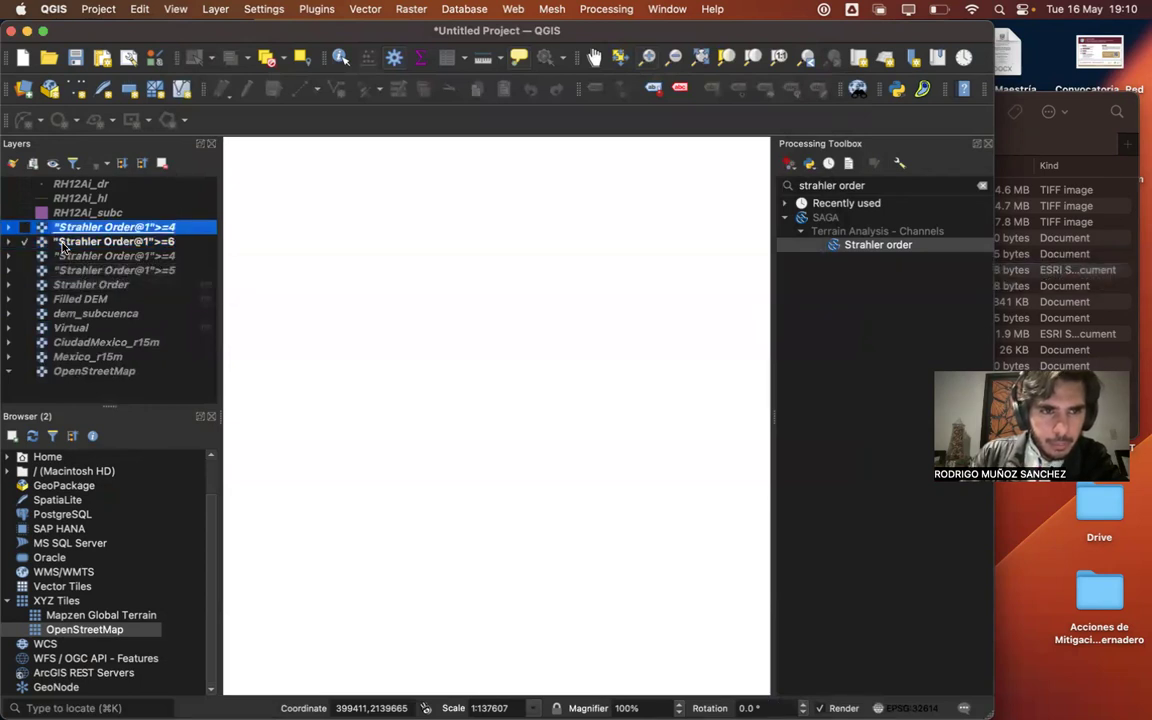
key(shift+Down)
key(shift+Down)
right_click(62, 246)
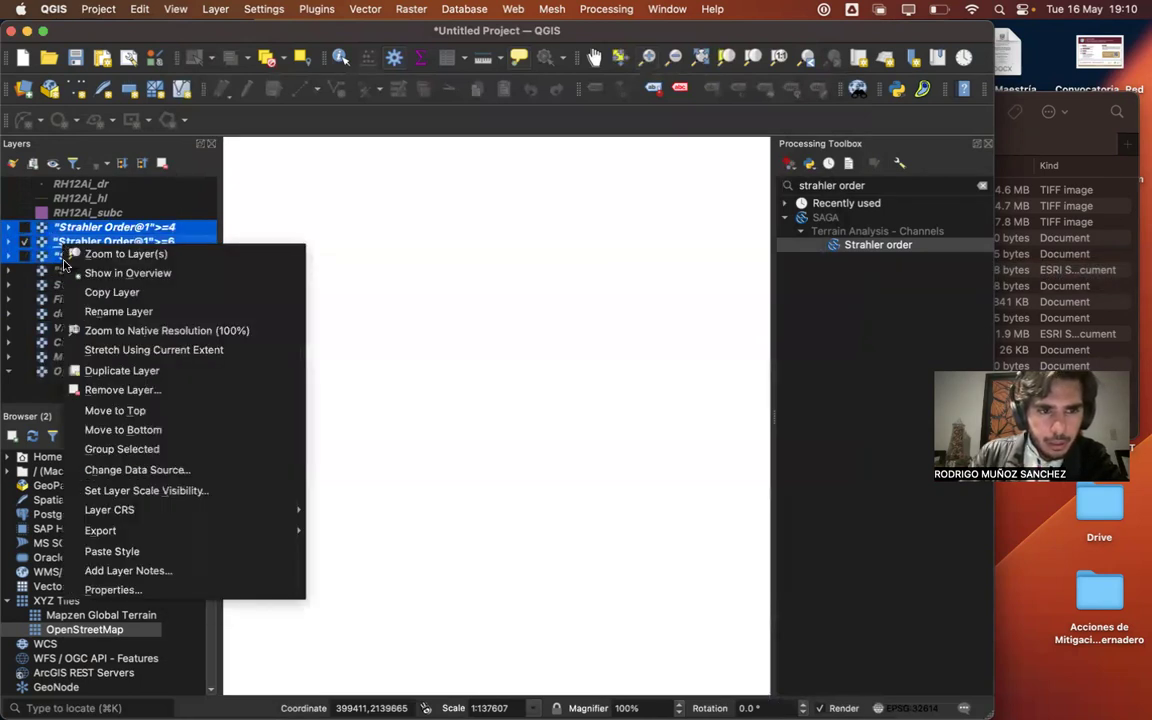
click(104, 390)
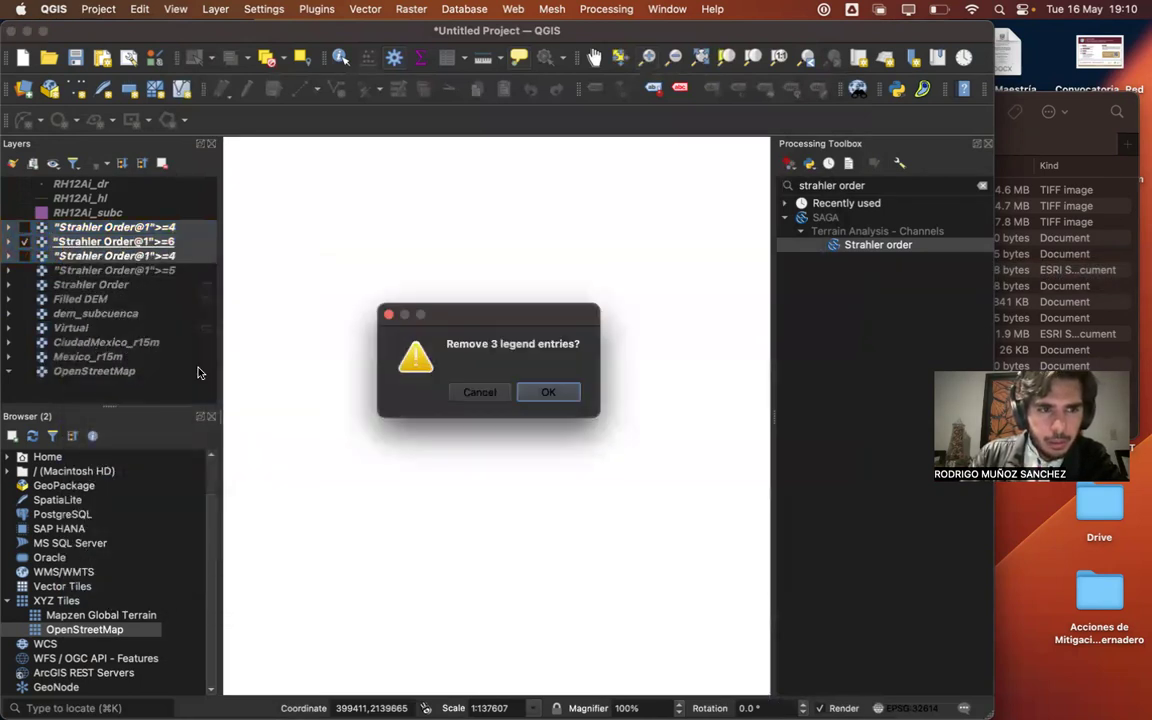
click(552, 393)
click(23, 229)
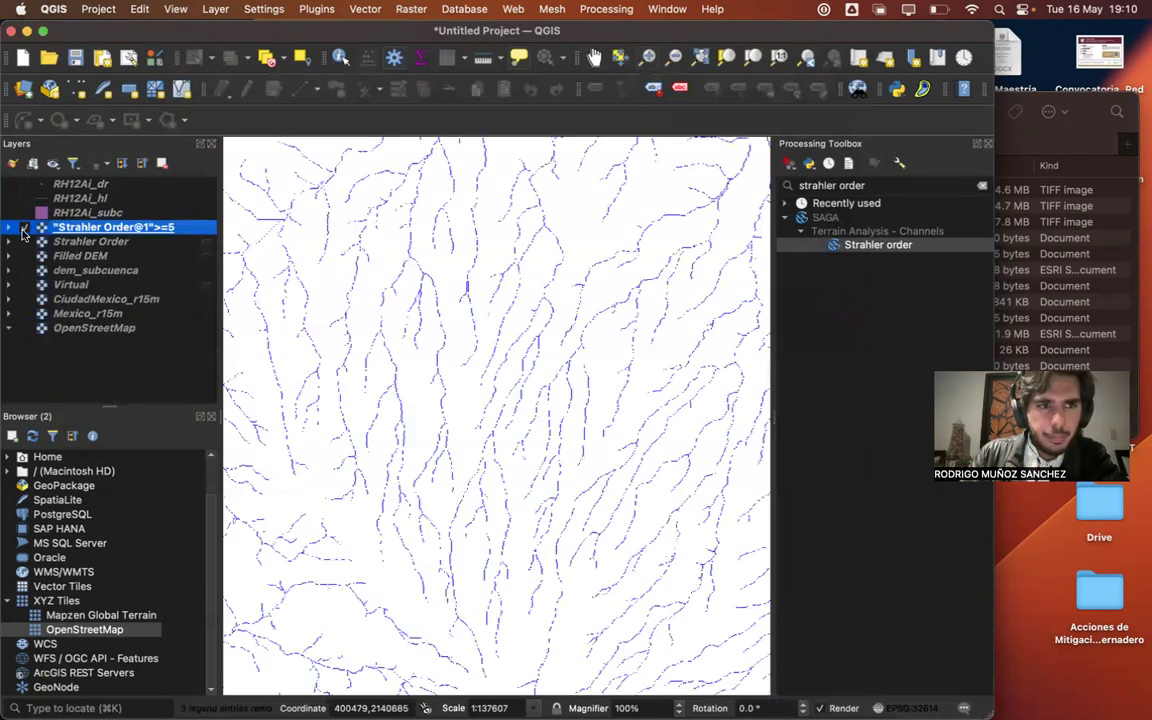
- Create an on-the-fly raster with the Raster Calculator expression "Strahler Order@1">=5 and collapse the new layer's legend
click(408, 9)
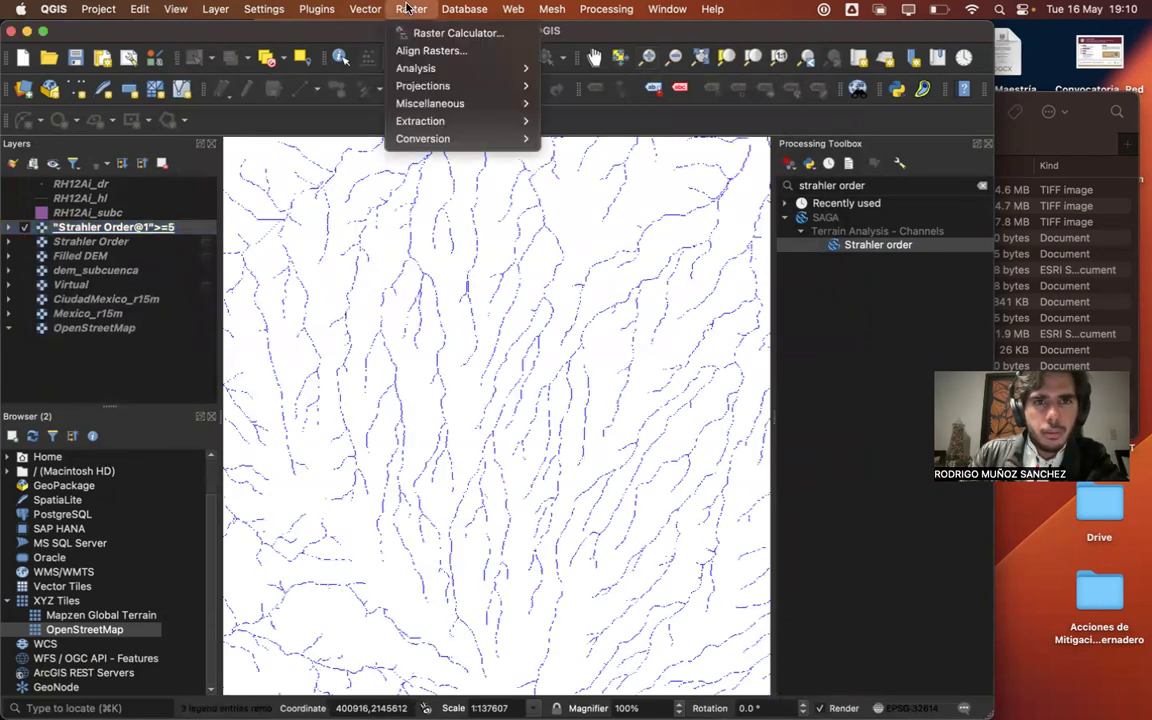
click(420, 31)
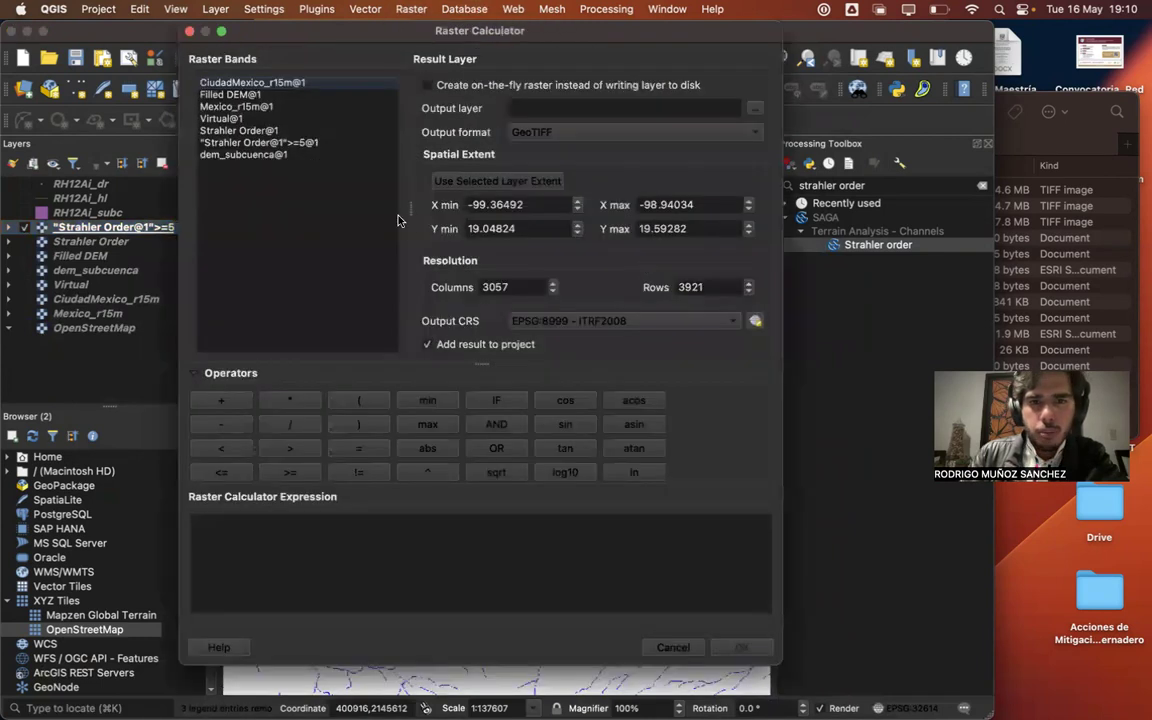
click(266, 83)
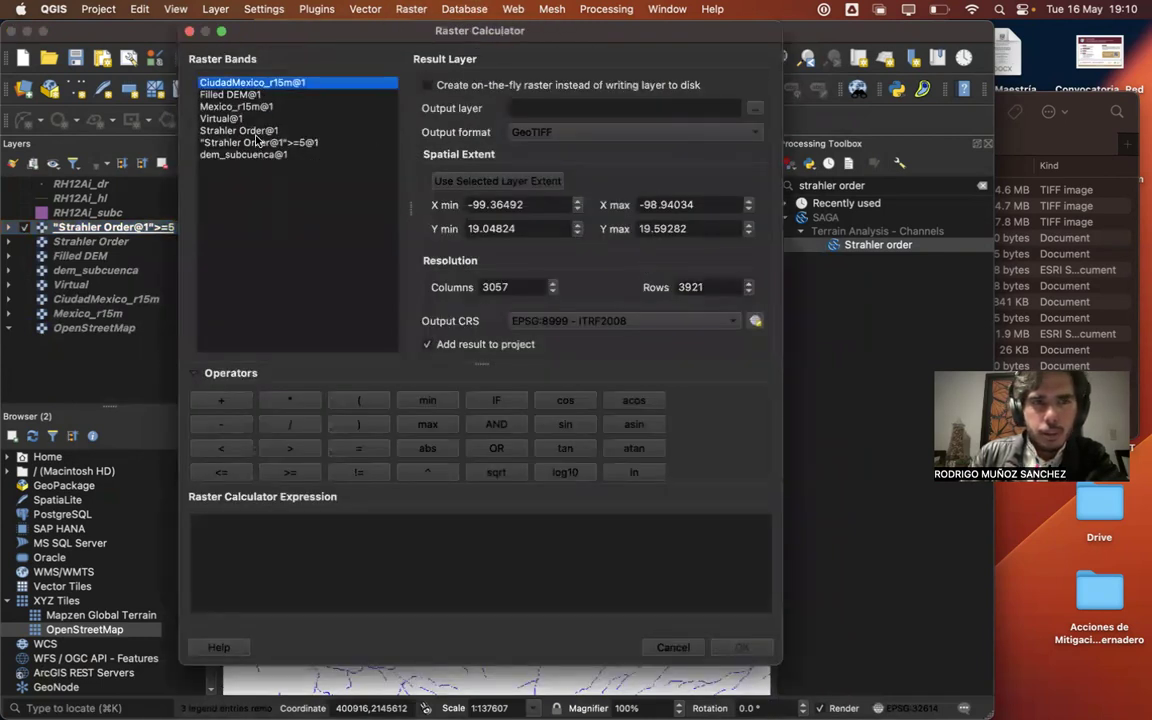
double_click(255, 134)
click(336, 530)
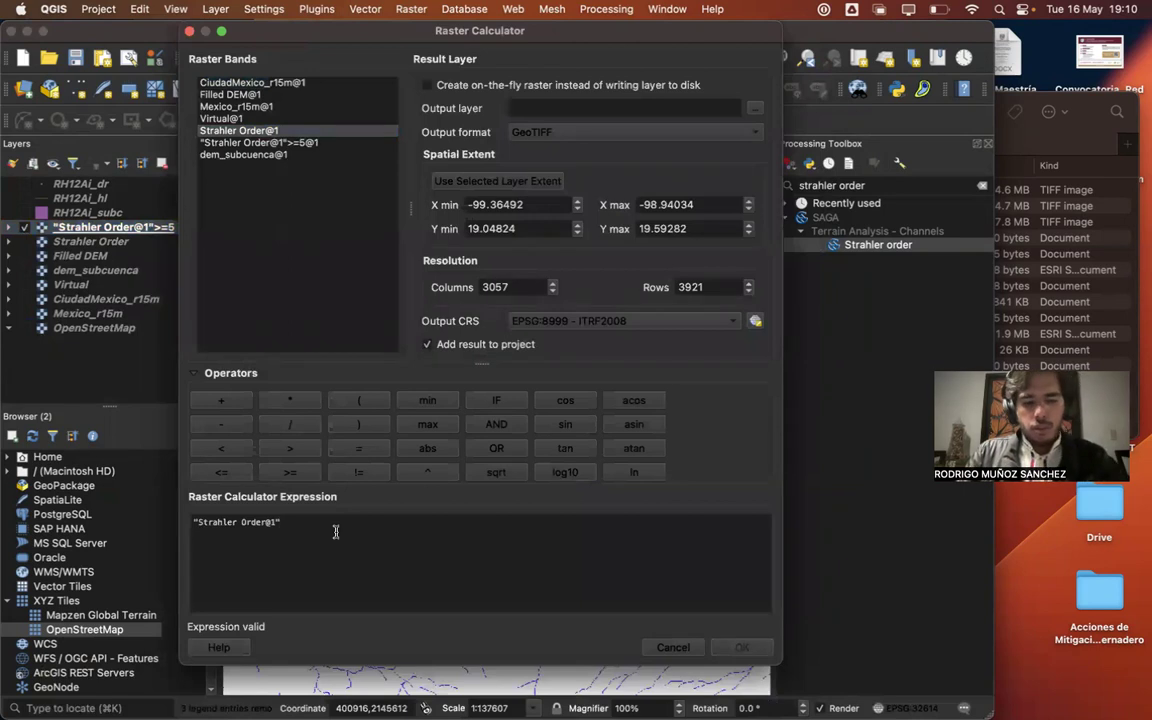
text(>=5)
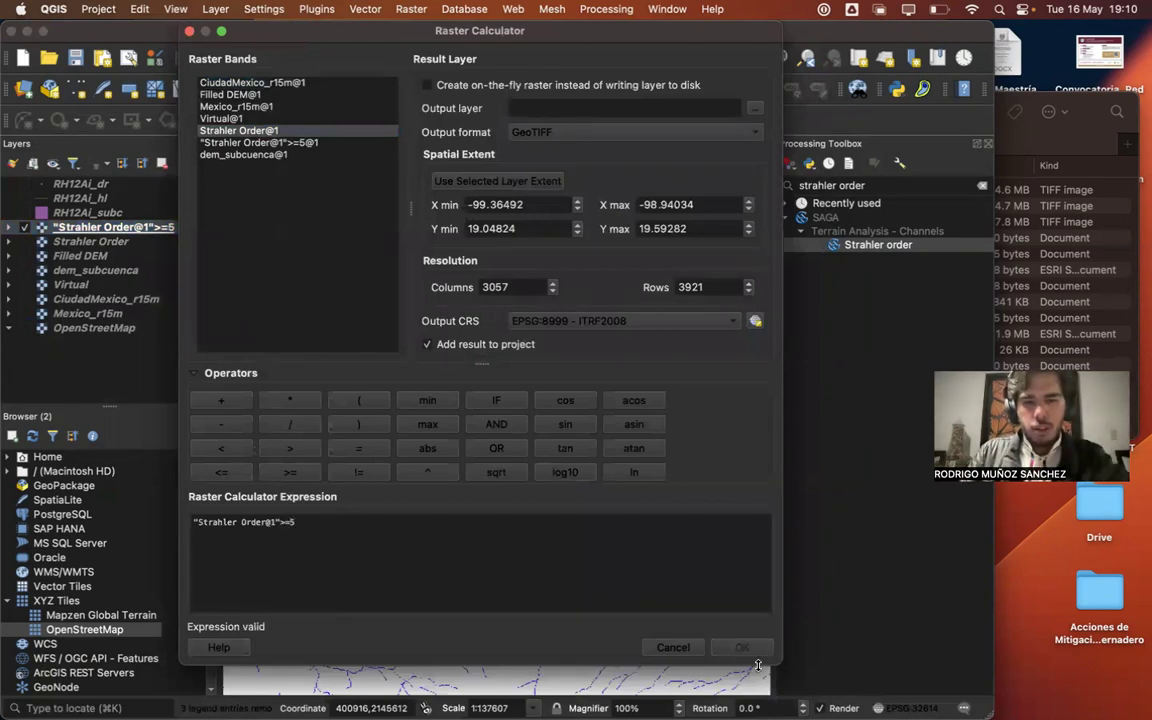
click(428, 85)
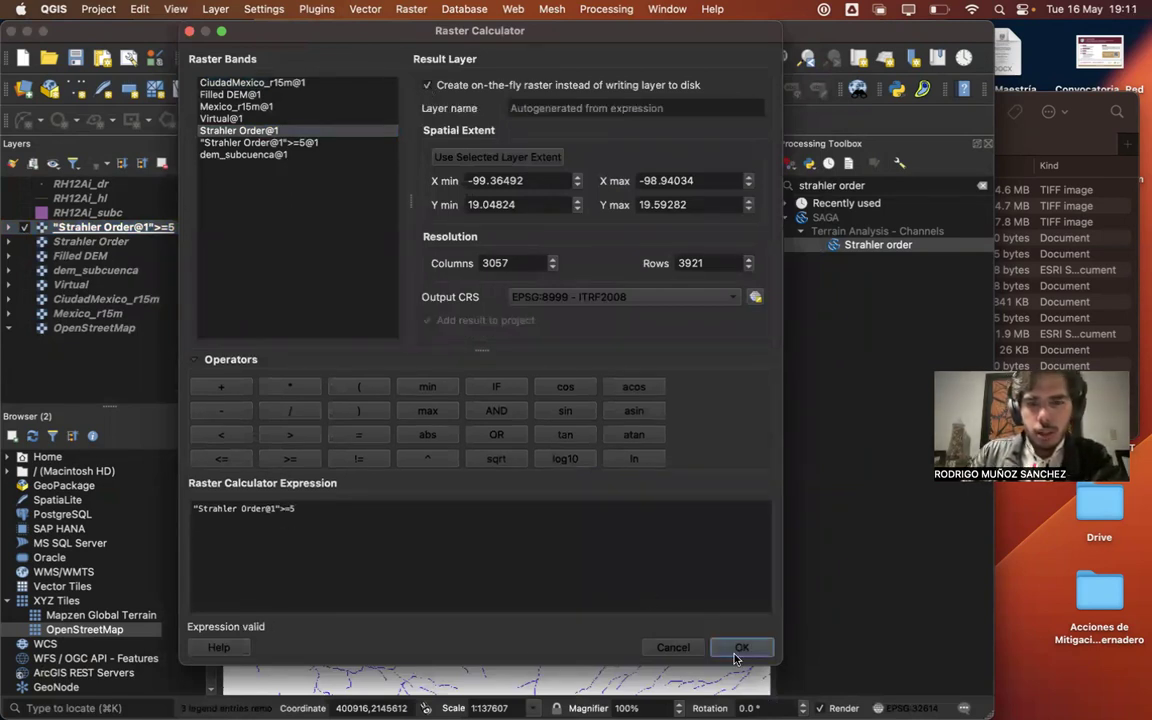
click(740, 648)
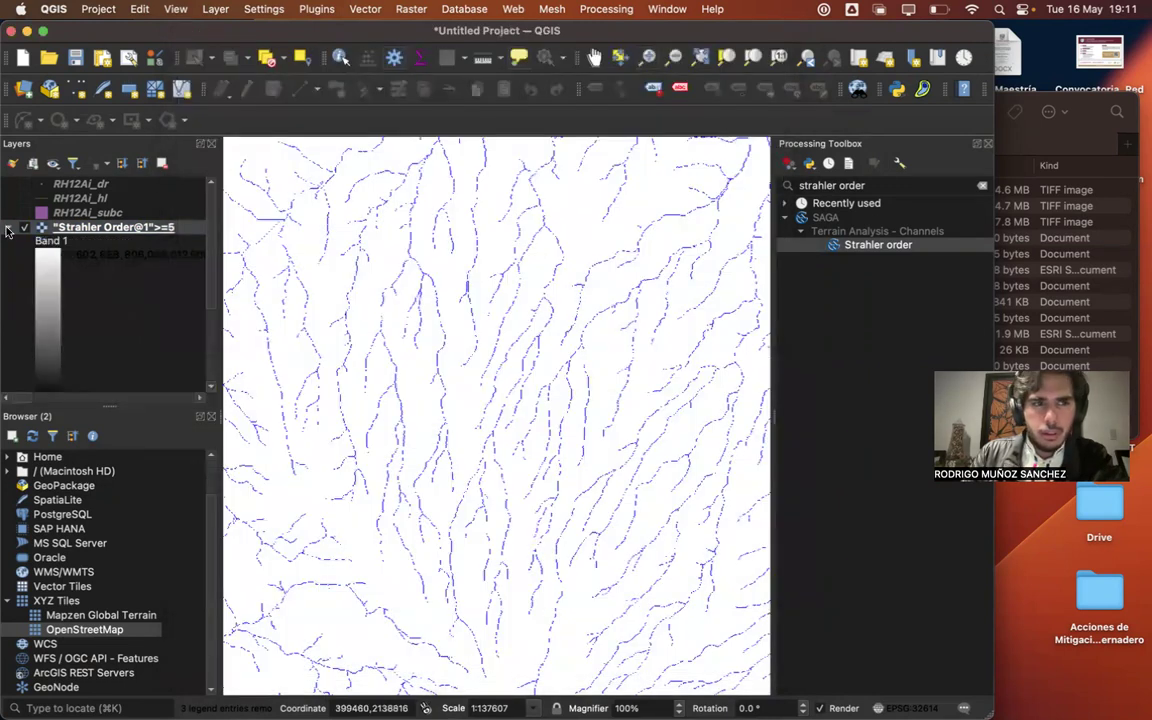
click(8, 229)
- Set the upper "Strahler Order@1">=5 layer's render type to Paletted/Unique values on Band 1 and classify it with random colors
double_click(75, 229)
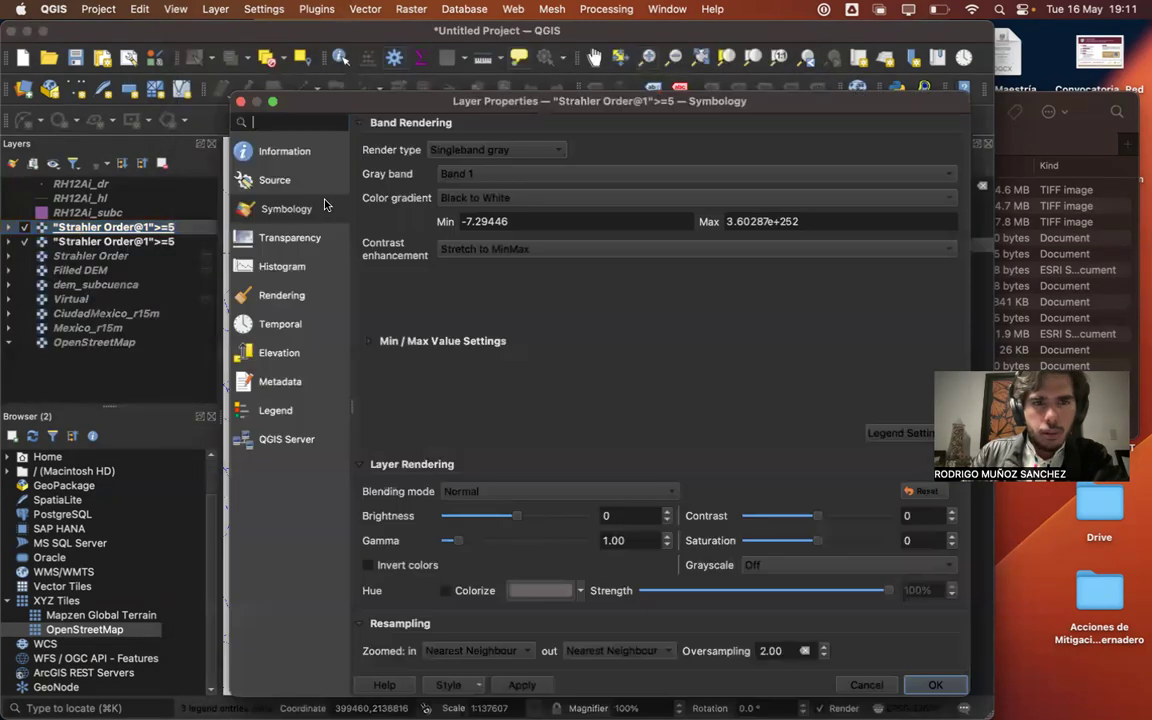
click(447, 151)
click(490, 170)
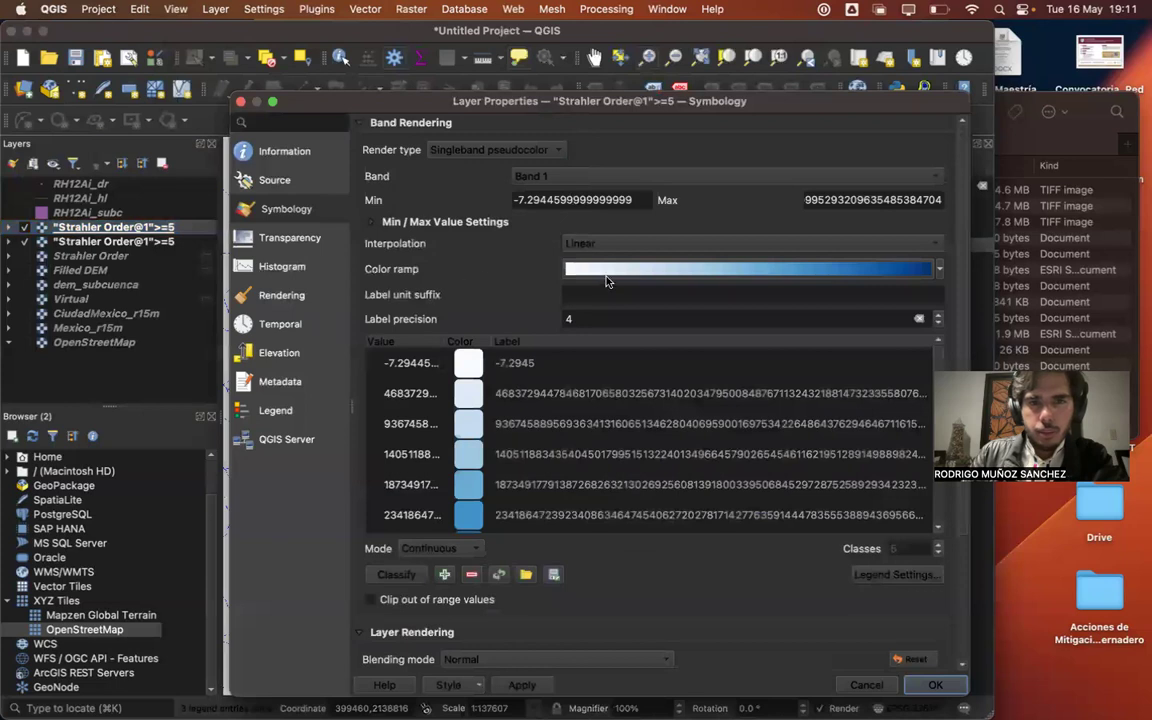
click(452, 149)
click(459, 110)
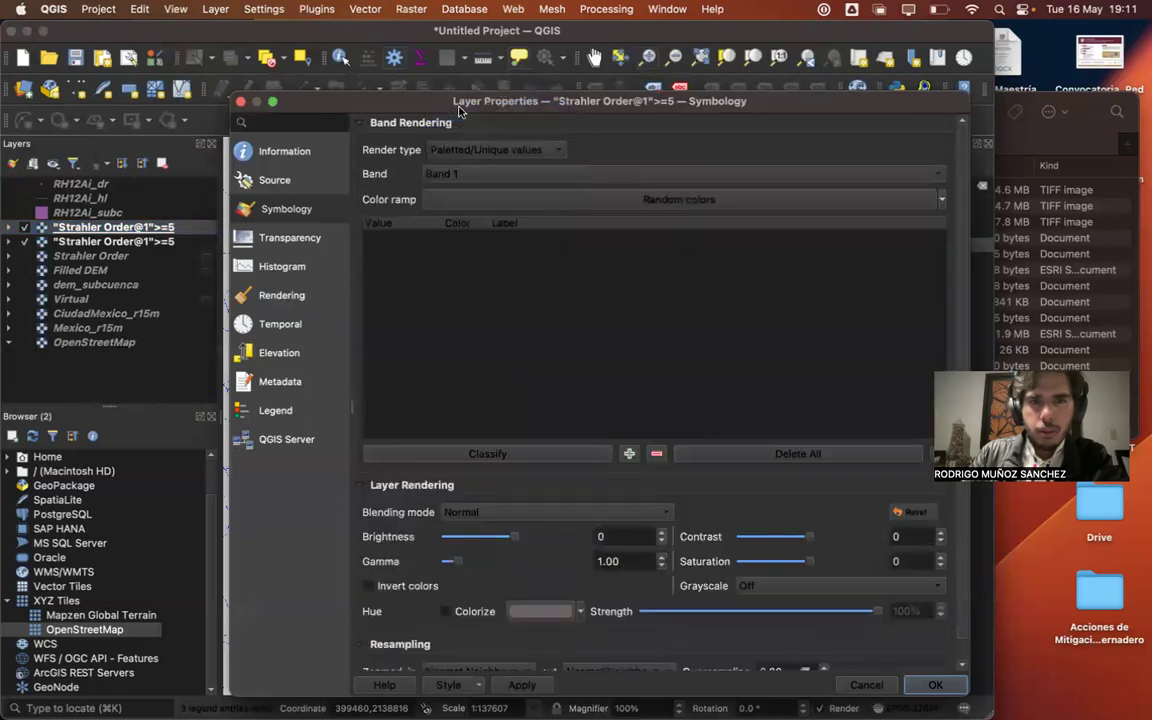
click(462, 455)
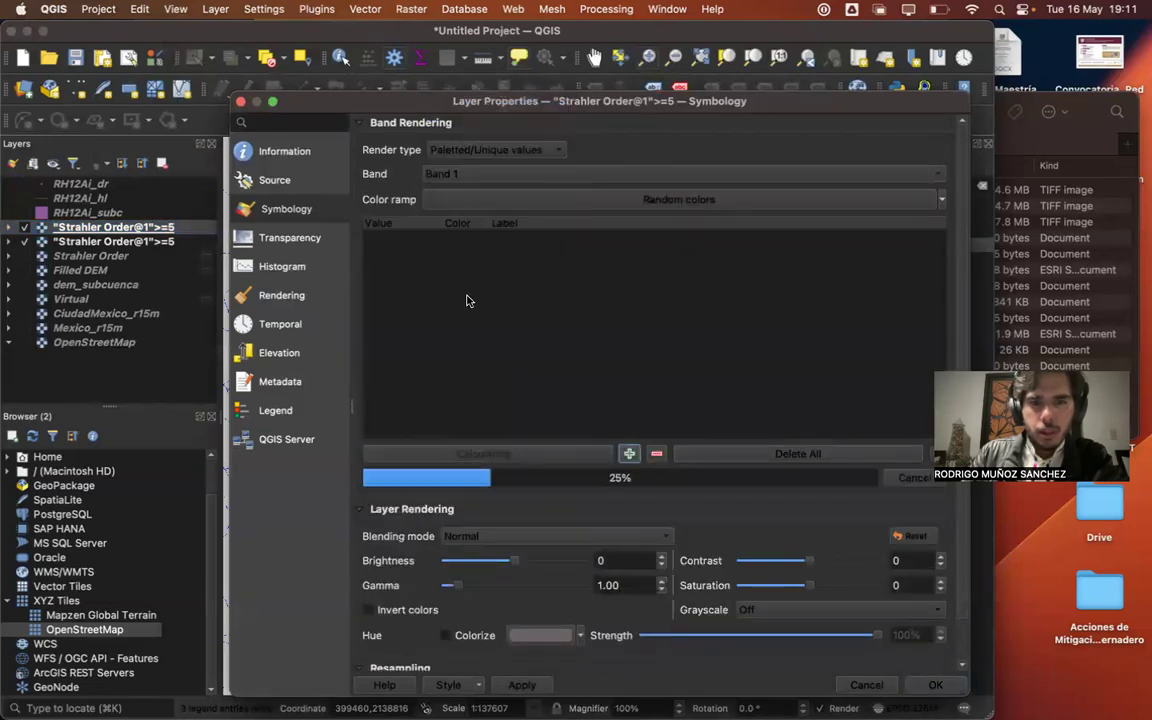
- Examine the list of classified values and labels for the upper "Strahler Order@1">=5 layer
scroll(508, 312, down, 15)
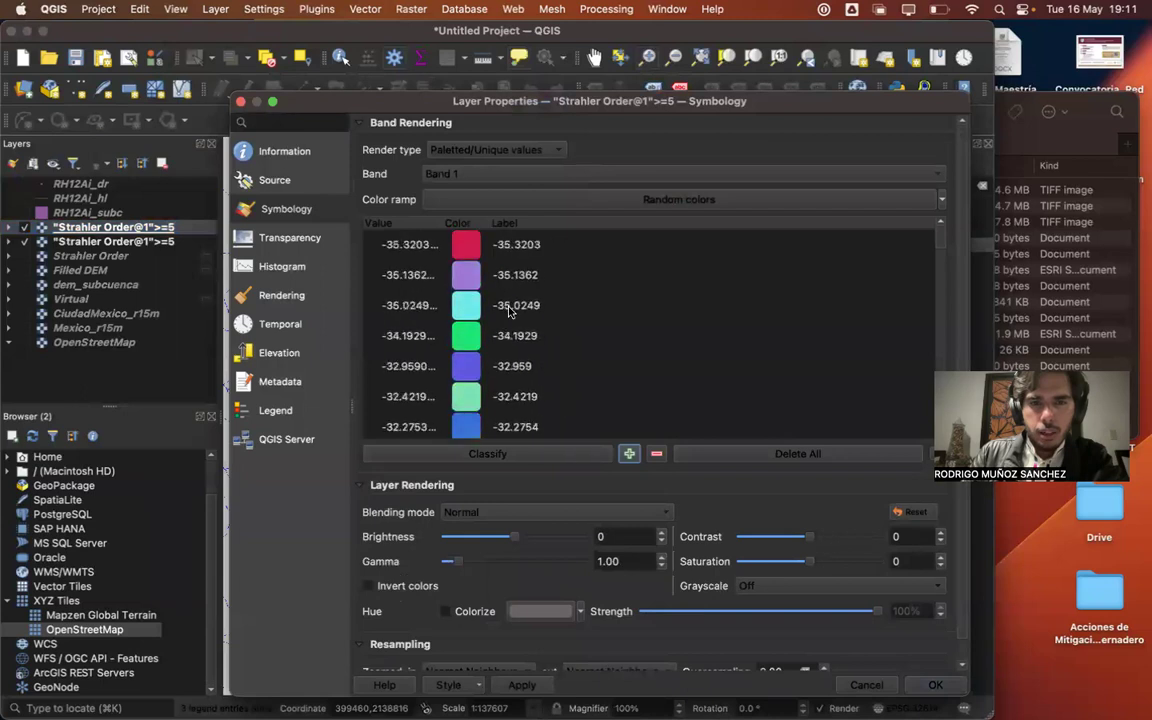
scroll(508, 312, up, 15)
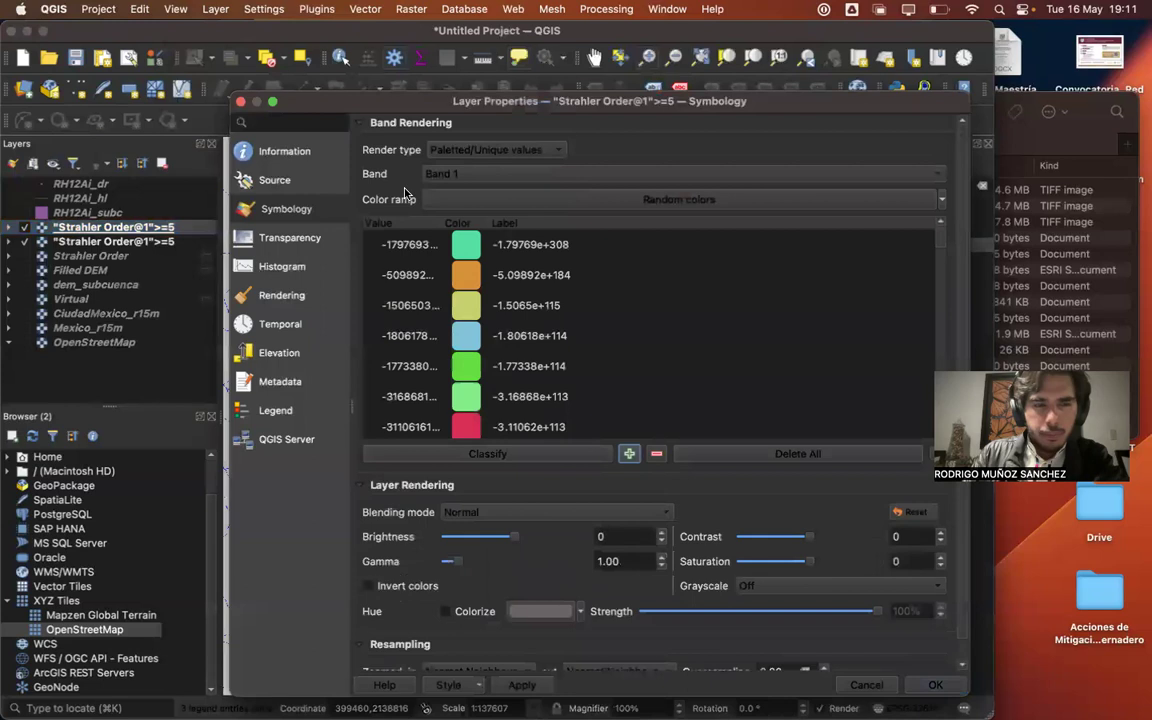
scroll(470, 340, down, 10)
scroll(478, 350, down, 20)
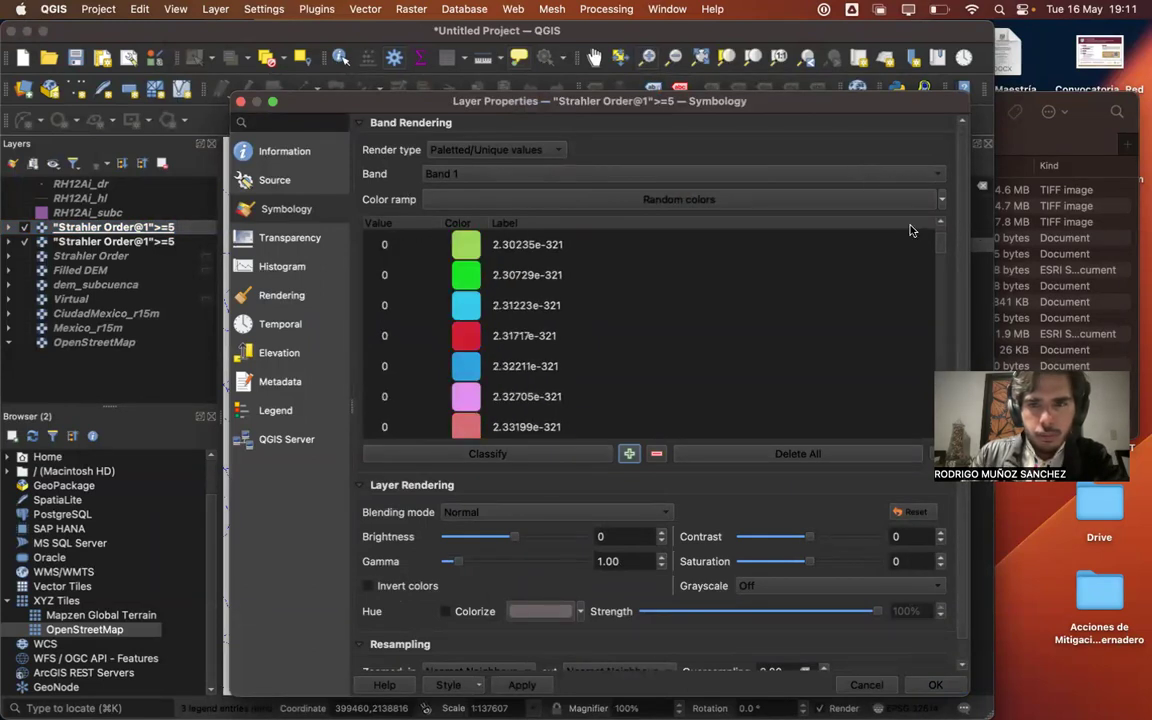
click(865, 176)
click(865, 176)
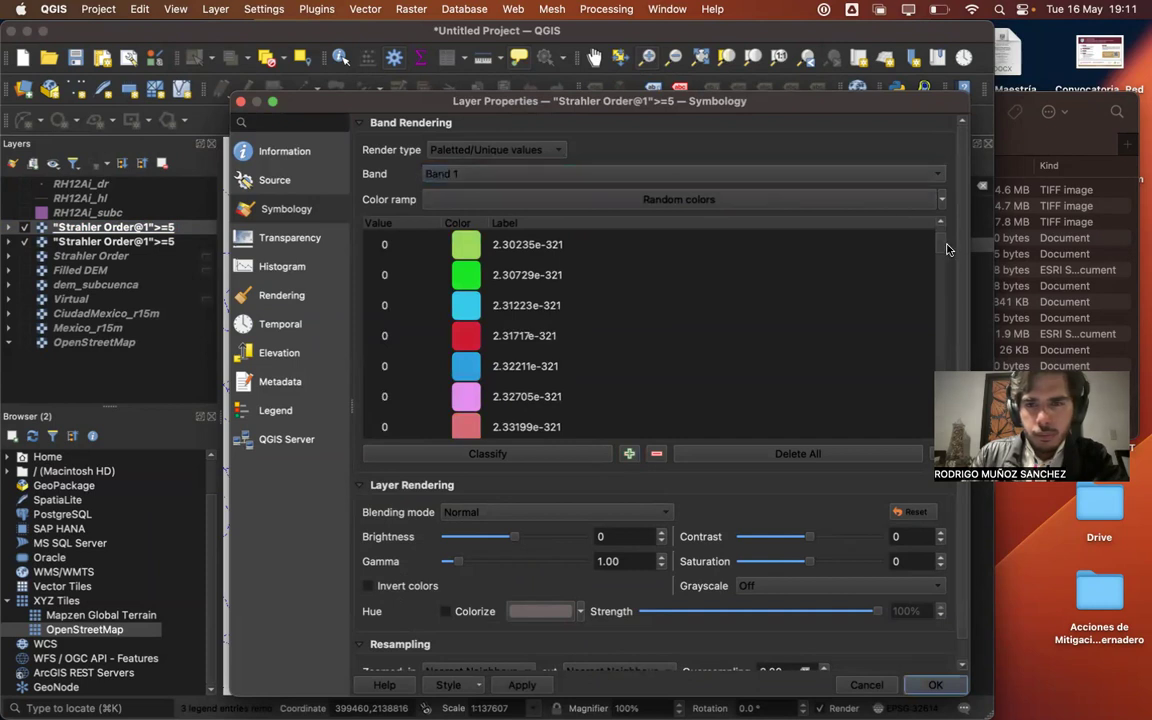
drag(943, 270, 941, 430)
scroll(839, 266, up, 15)
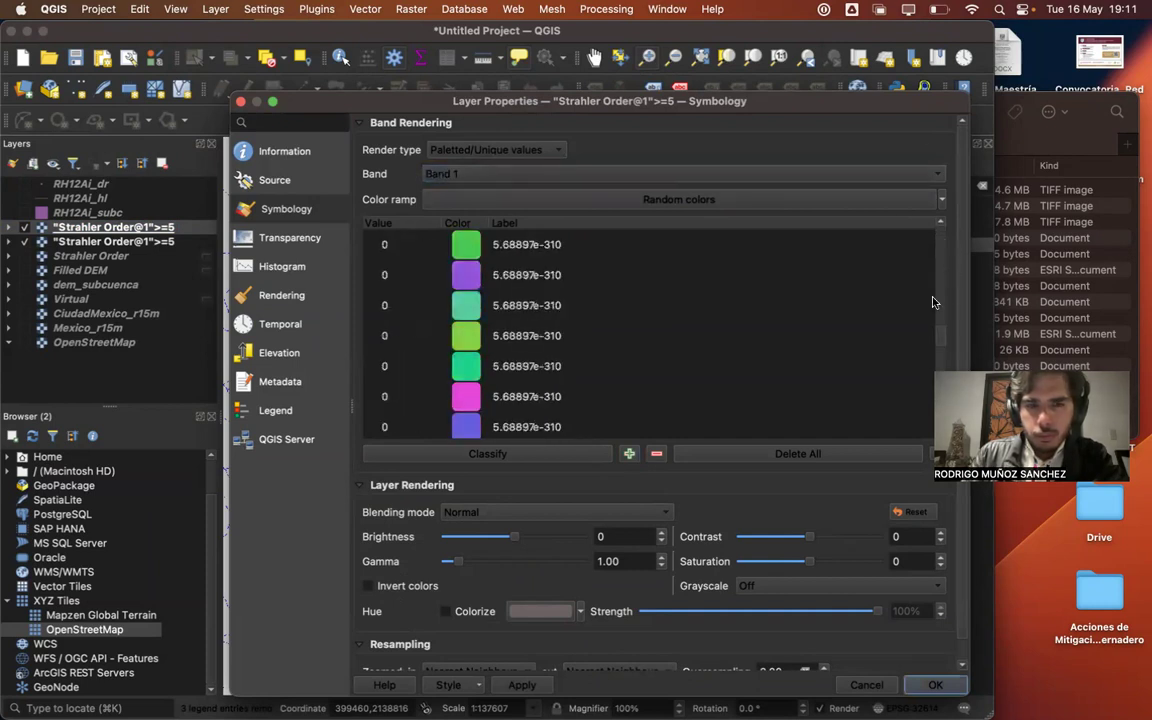
scroll(829, 234, down, 10)
scroll(752, 363, down, 10)
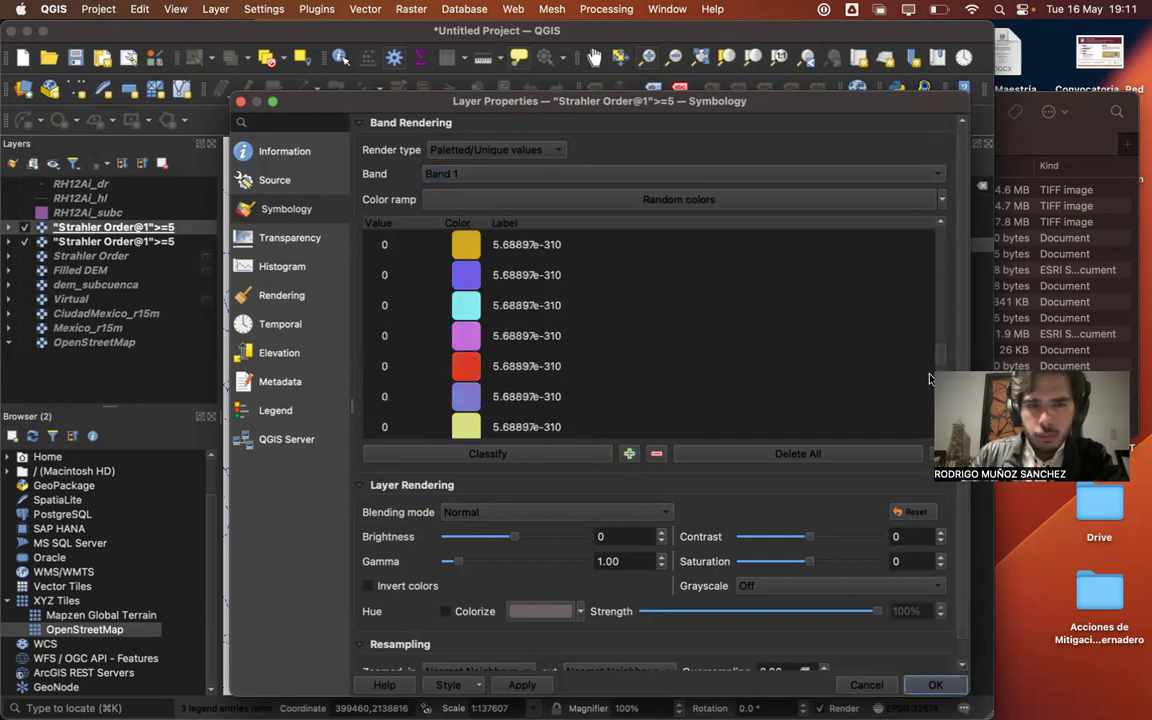
scroll(752, 363, down, 10)
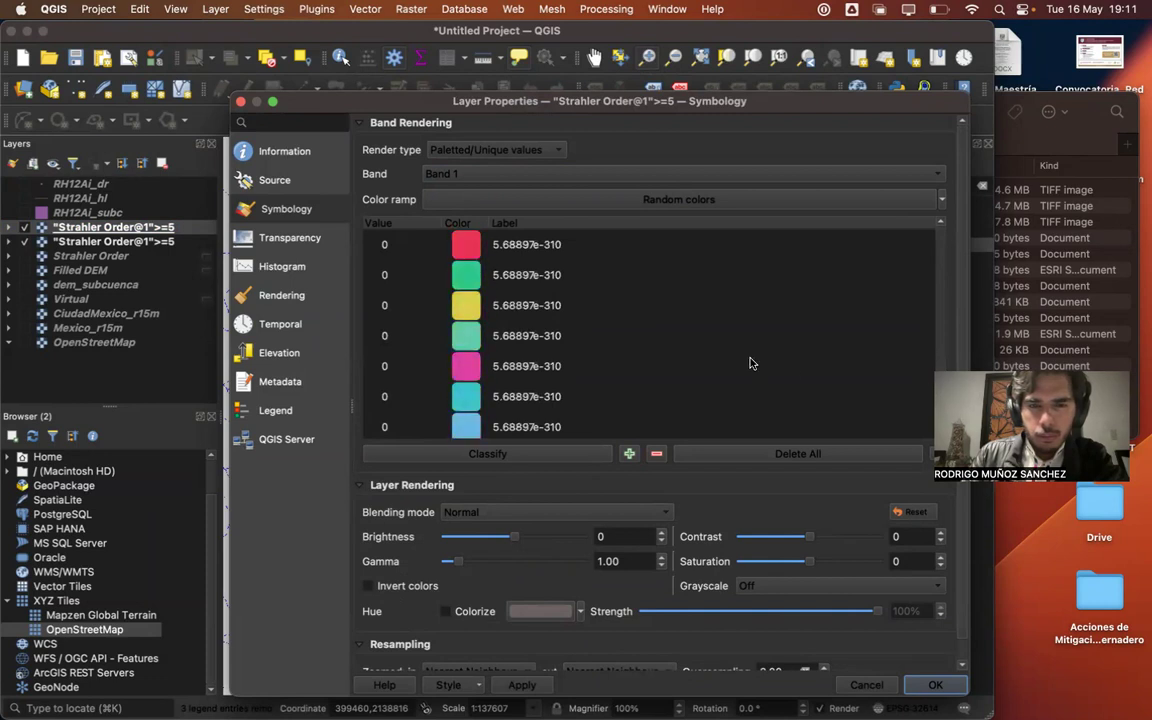
scroll(752, 363, down, 10)
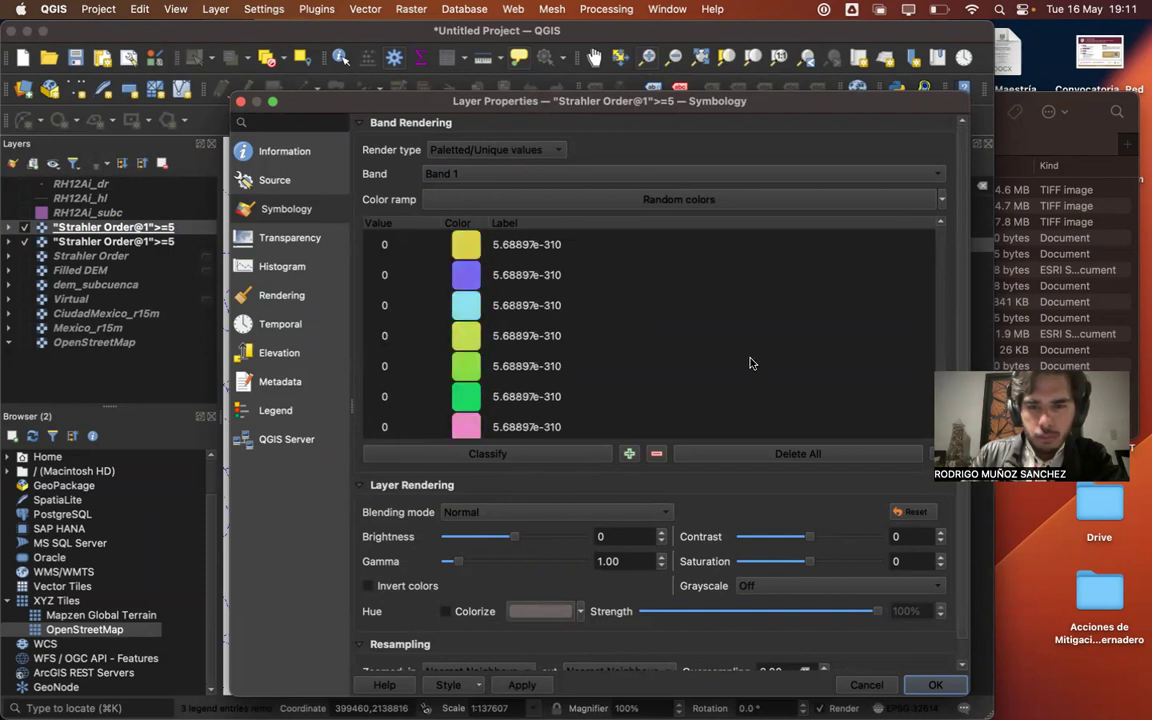
- Read through the remaining classified values of the upper "Strahler Order@1">=5 layer and close its properties
scroll(752, 363, down, 10)
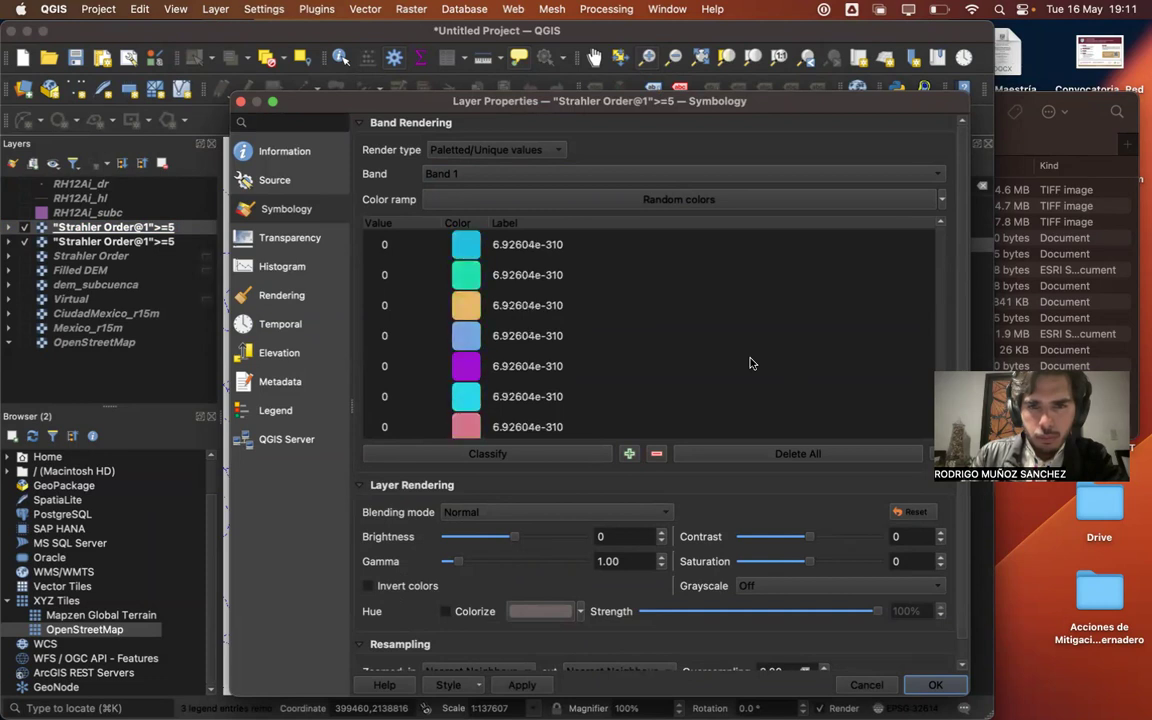
scroll(752, 363, down, 10)
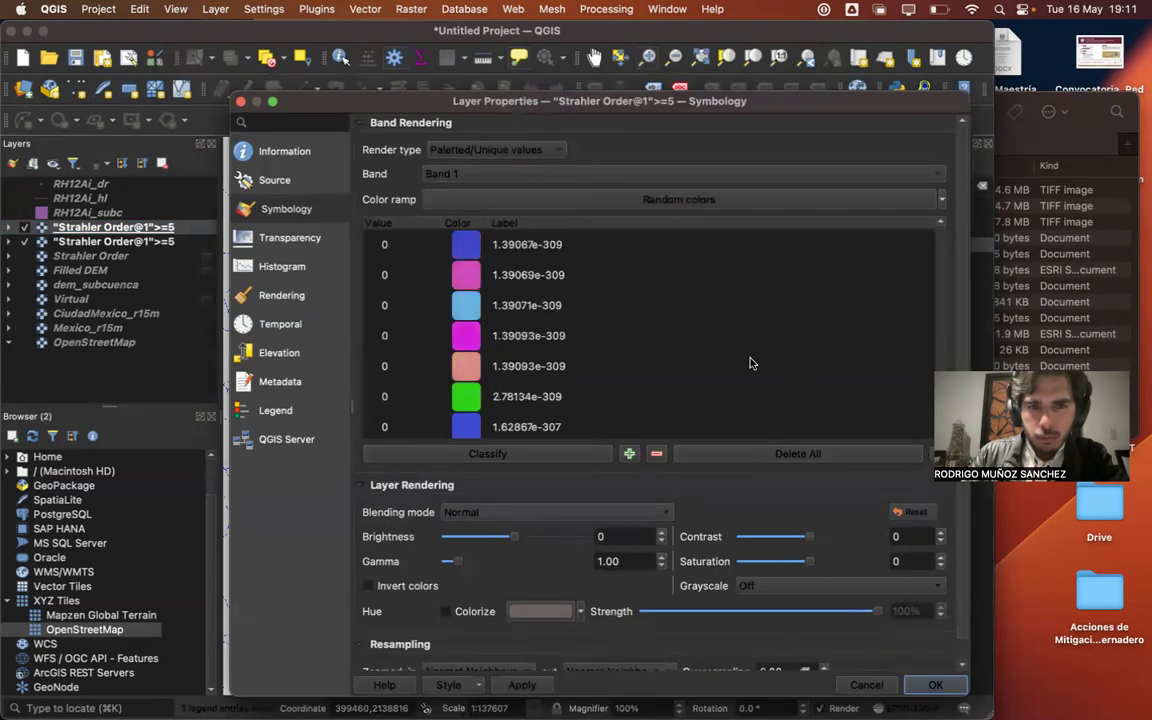
scroll(752, 363, down, 10)
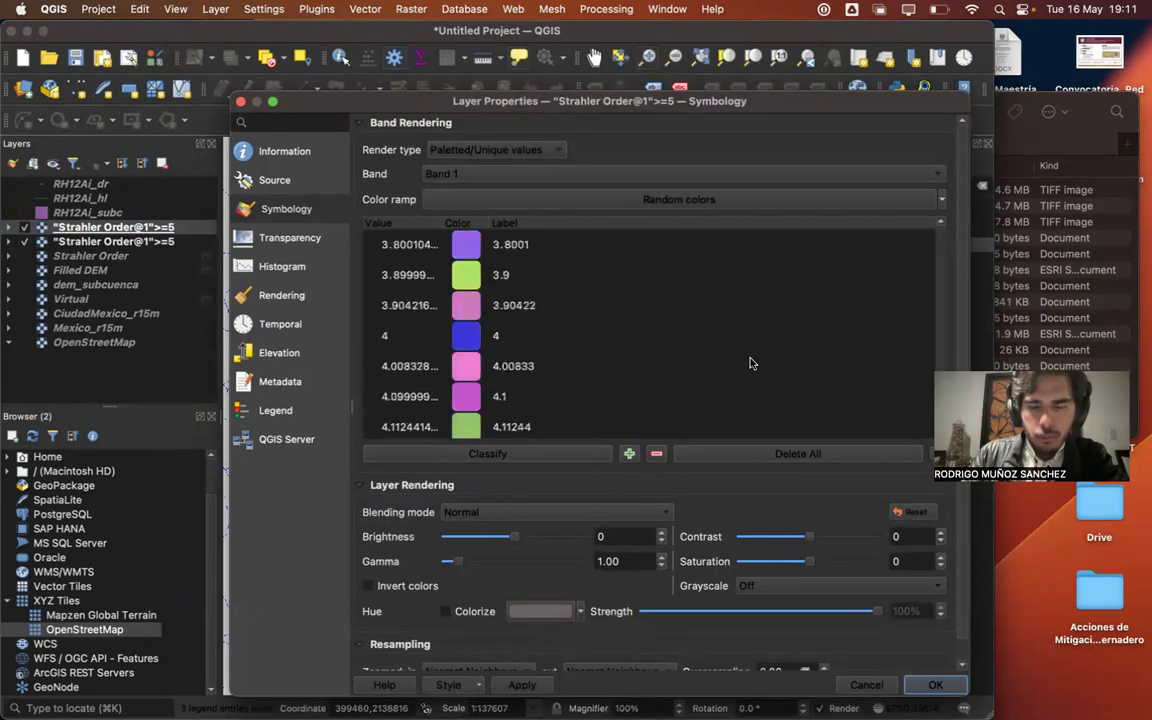
key(Return)
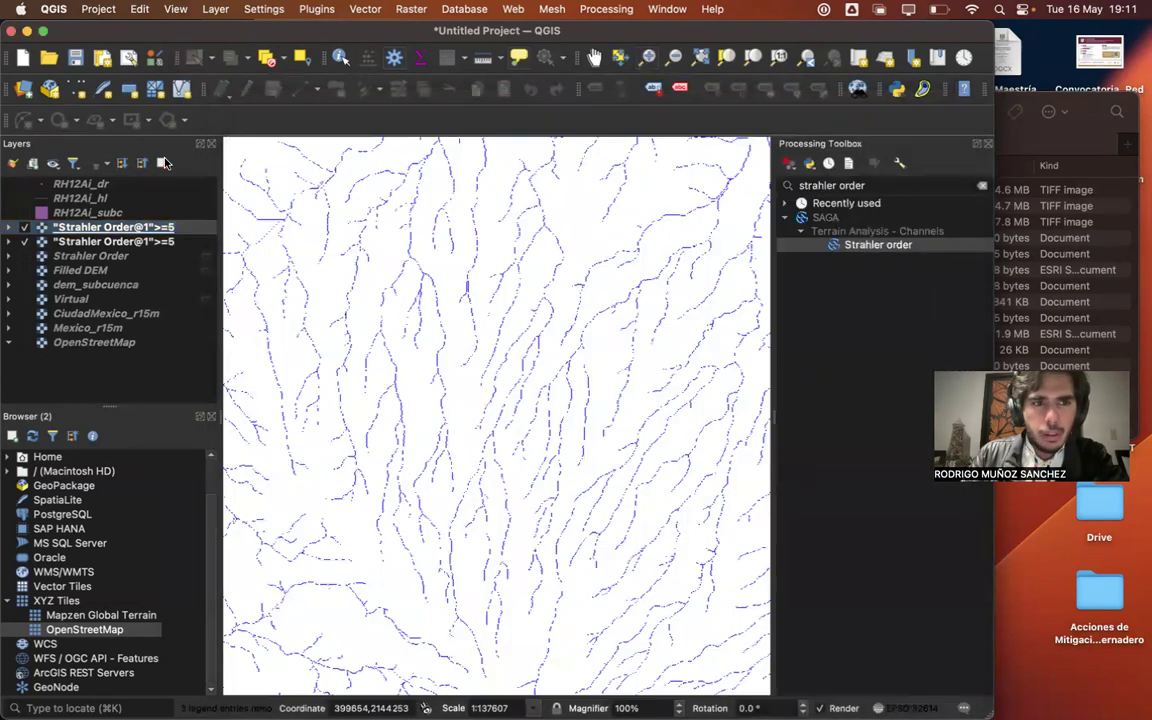
- Remove the upper "Strahler Order@1">=5 layer from the project
right_click(133, 232)
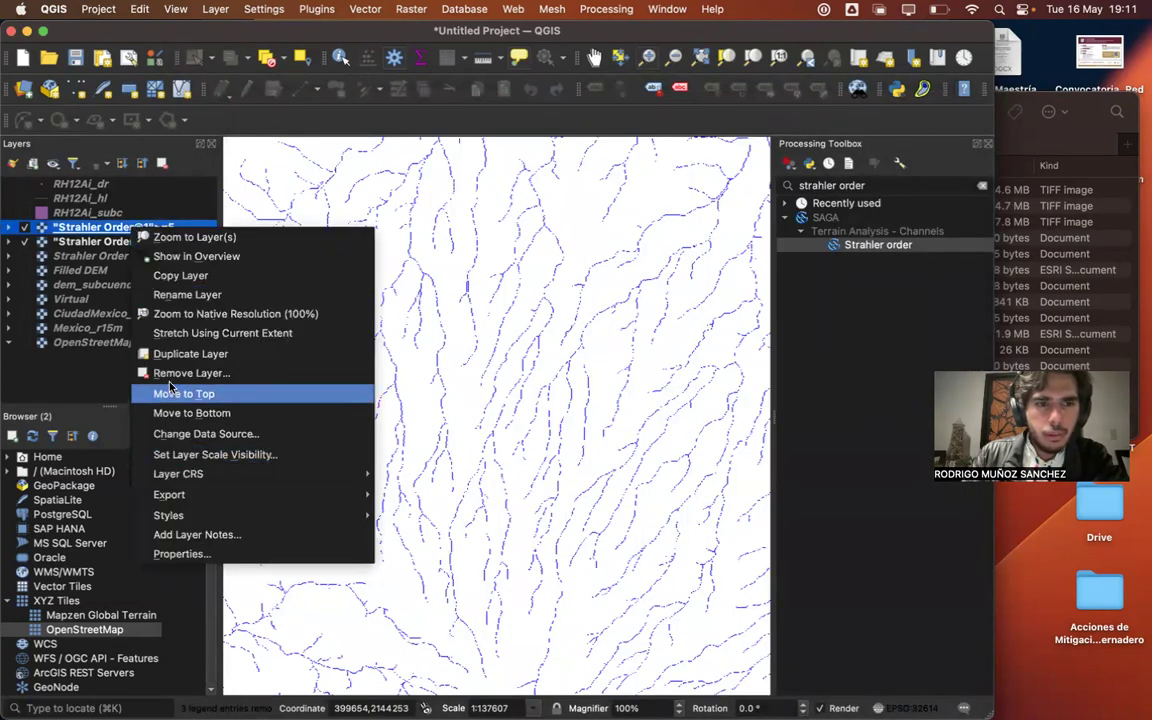
click(209, 368)
click(545, 391)
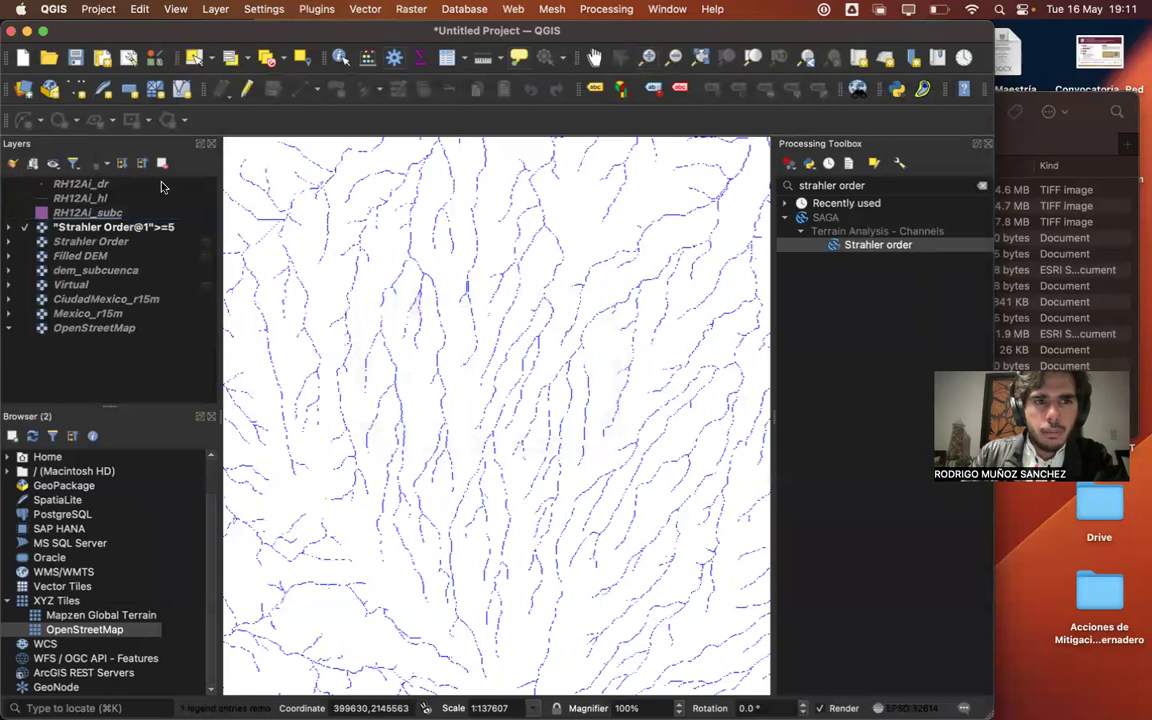
- Start a Raster Calculator operation and enter the expression "Strahler Order@1">=5
click(450, 8)
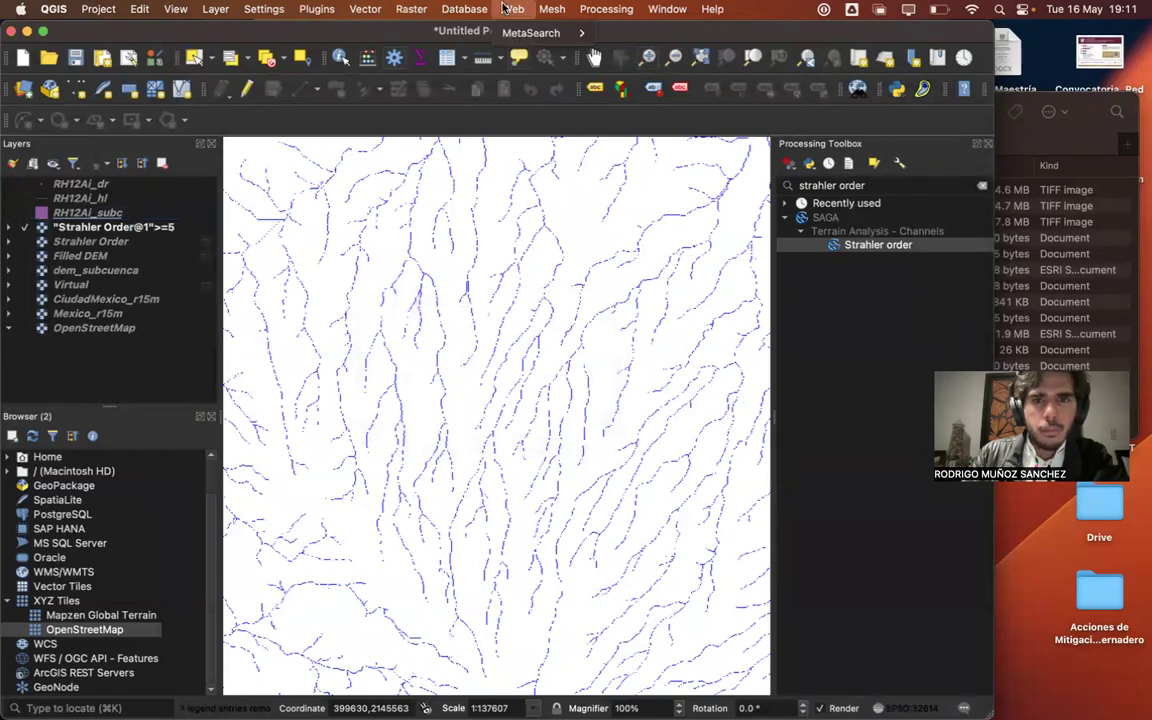
click(120, 229)
click(198, 229)
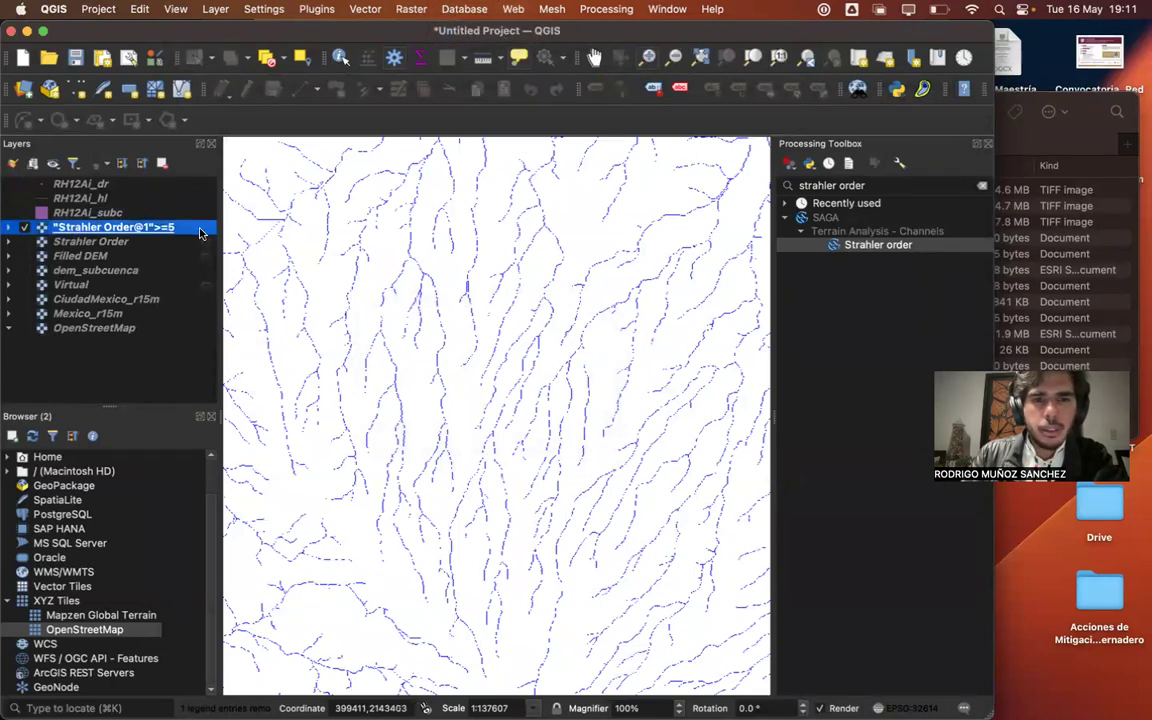
click(464, 8)
mouse_move(411, 9)
click(430, 33)
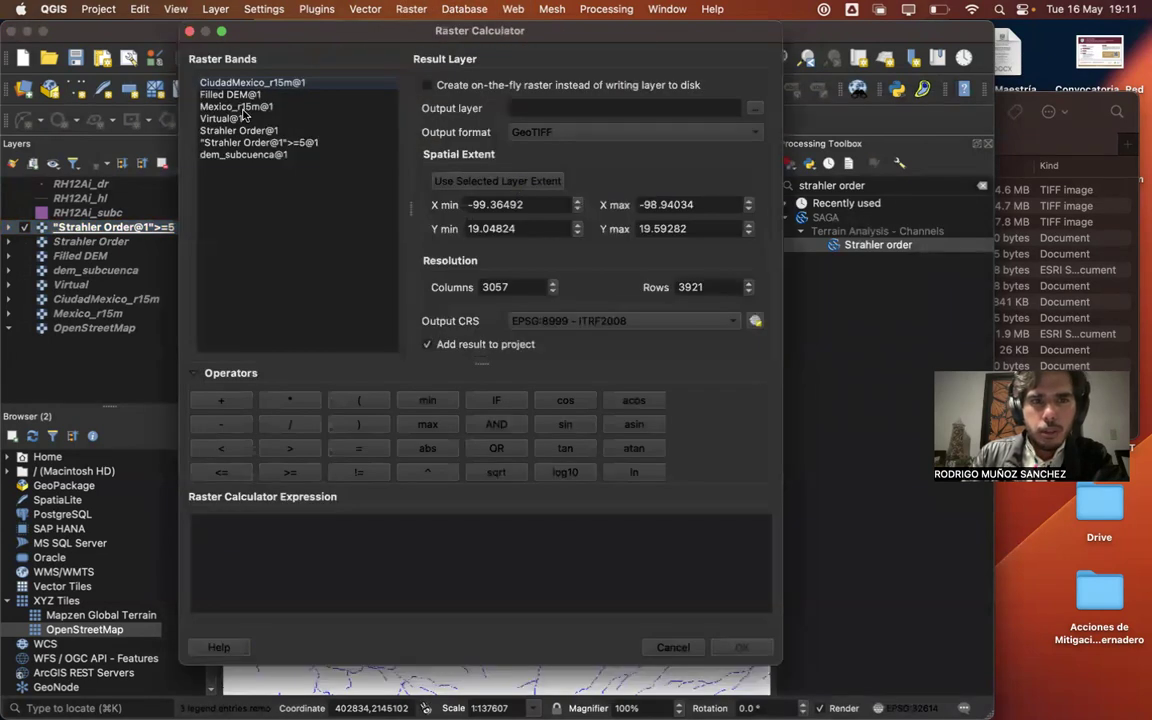
click(226, 131)
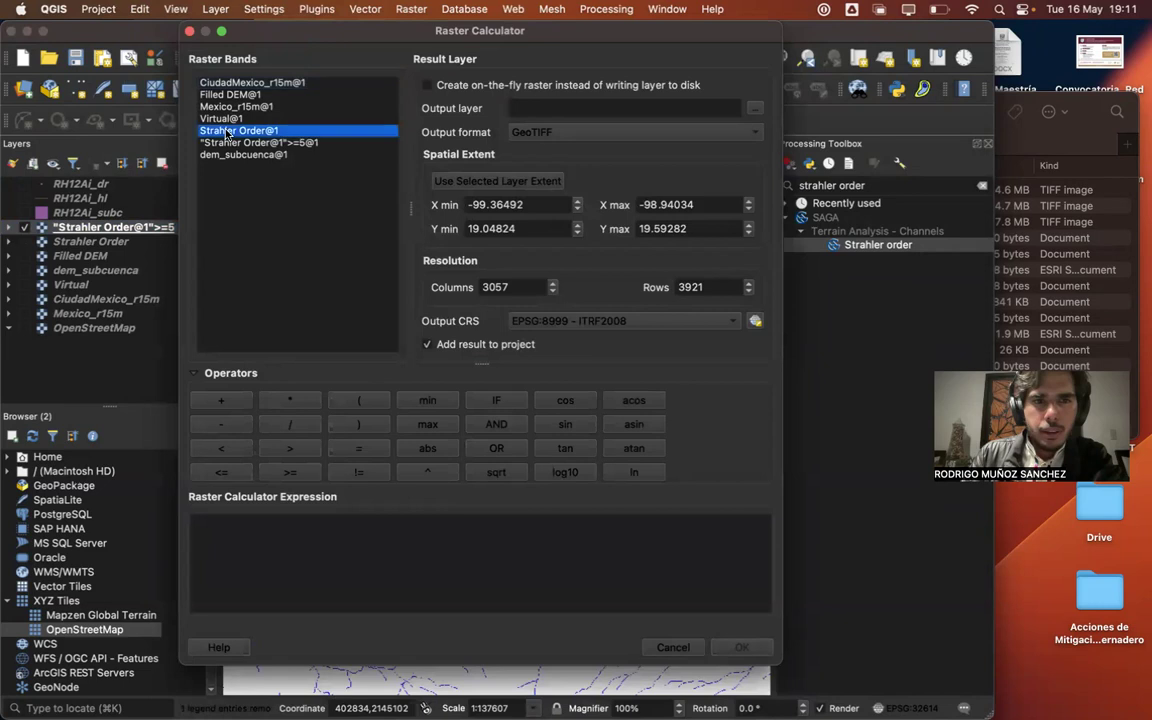
double_click(227, 131)
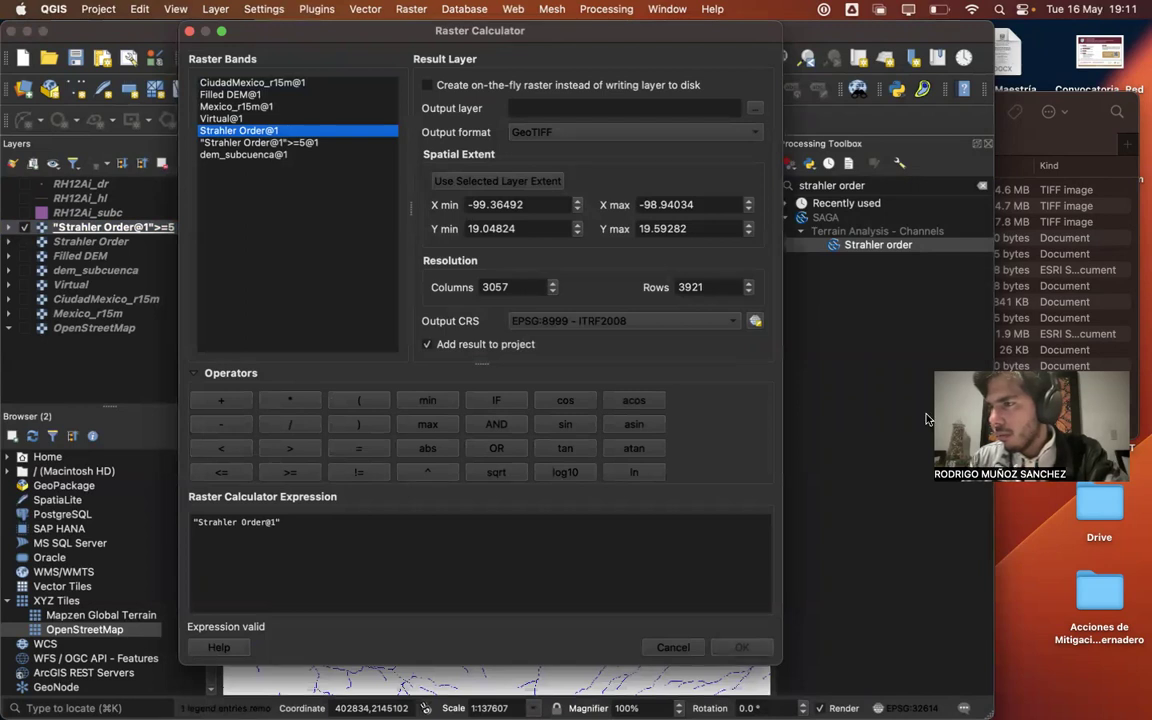
click(321, 530)
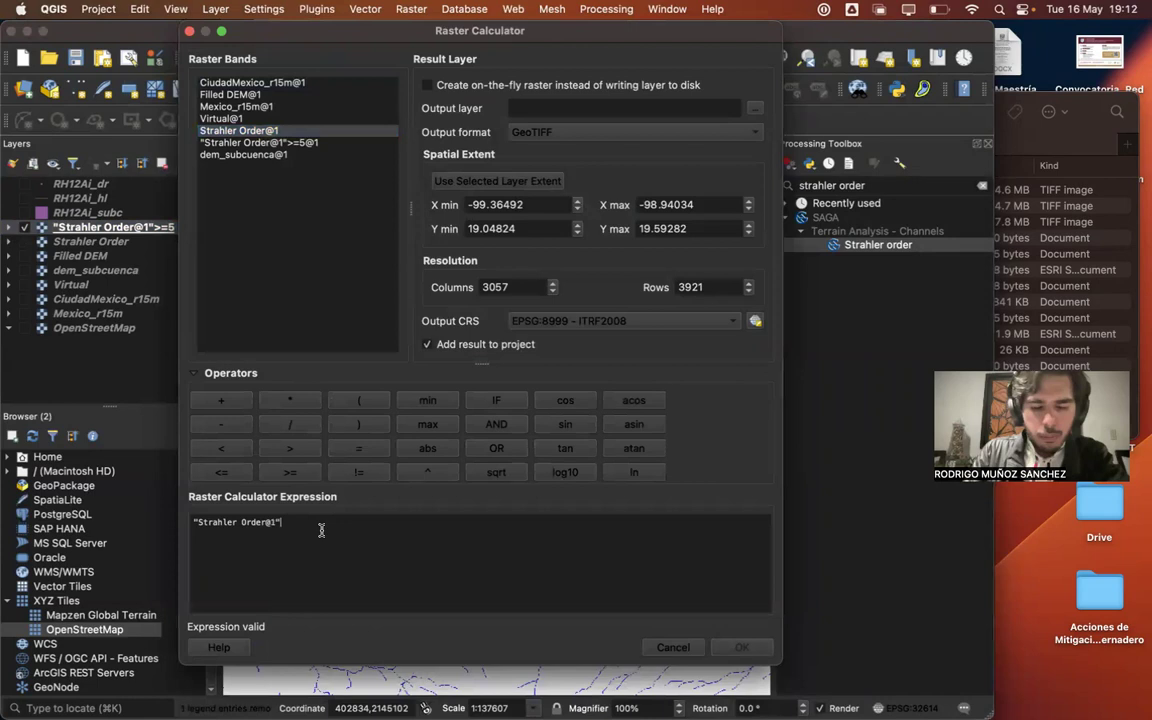
text(>)
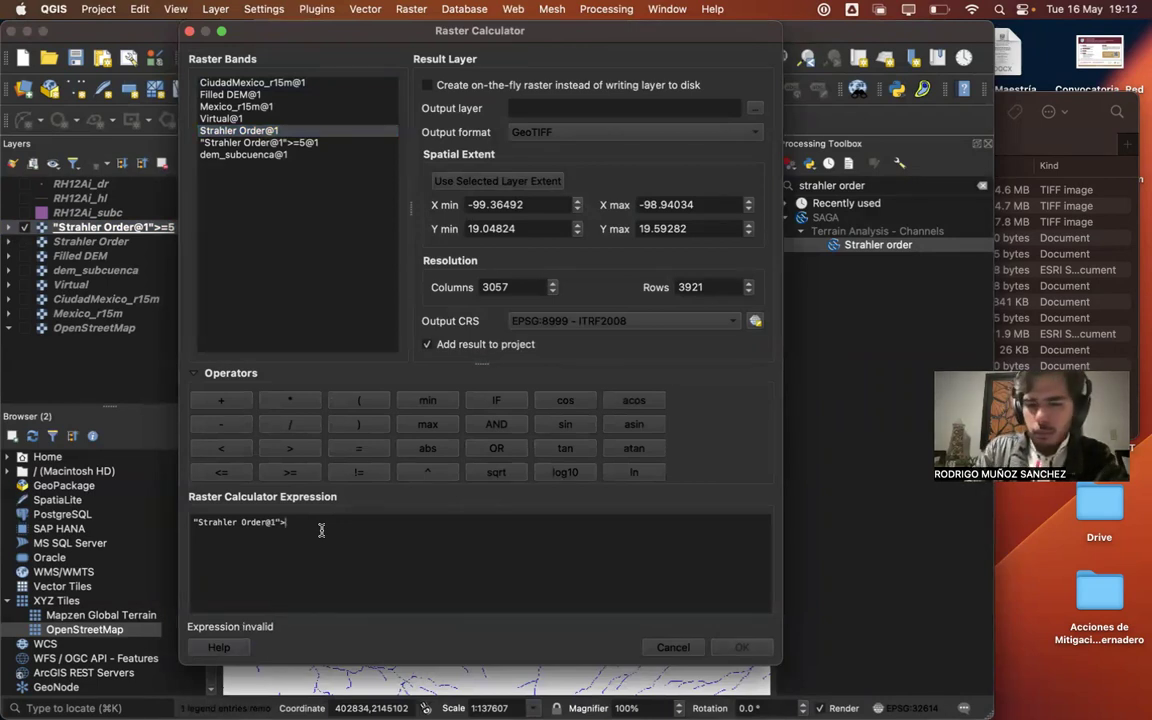
text(=5)
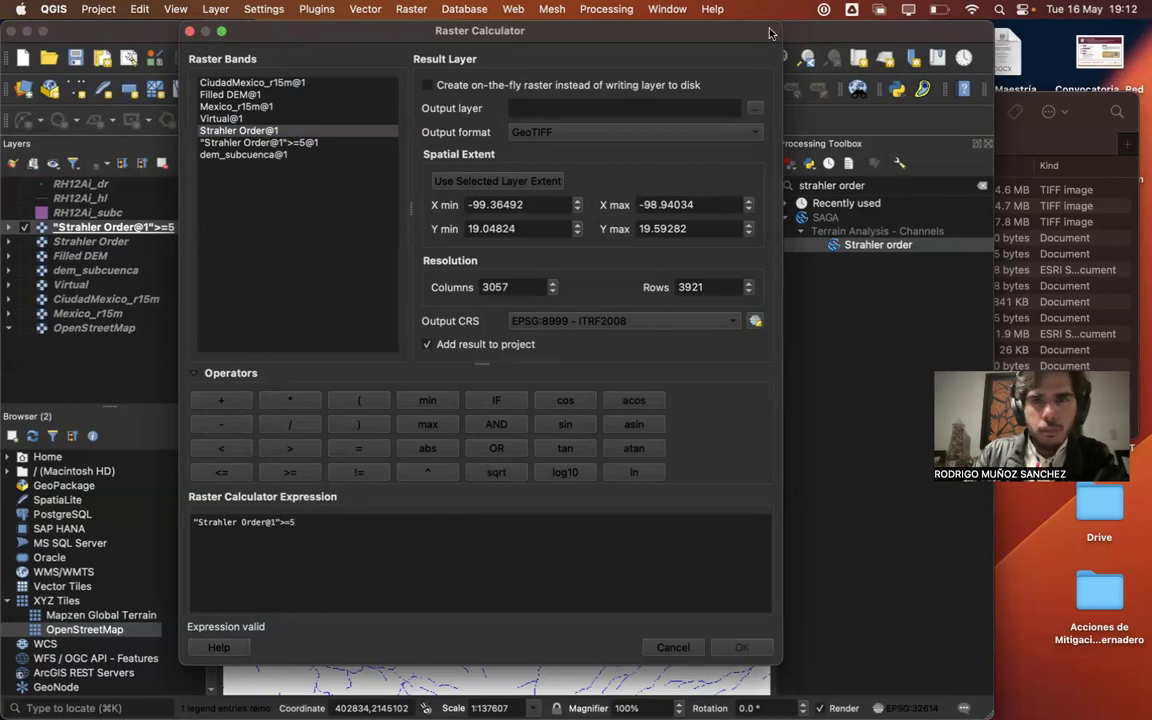
- Set the calculation to create an on-the-fly raster in the project CRS, EPSG:32614 - WGS 84 / UTM zone 14N, and run it
mouse_move(366, 37)
mouse_down()
mouse_move(337, 78)
mouse_move(347, 49)
mouse_up()
click(399, 126)
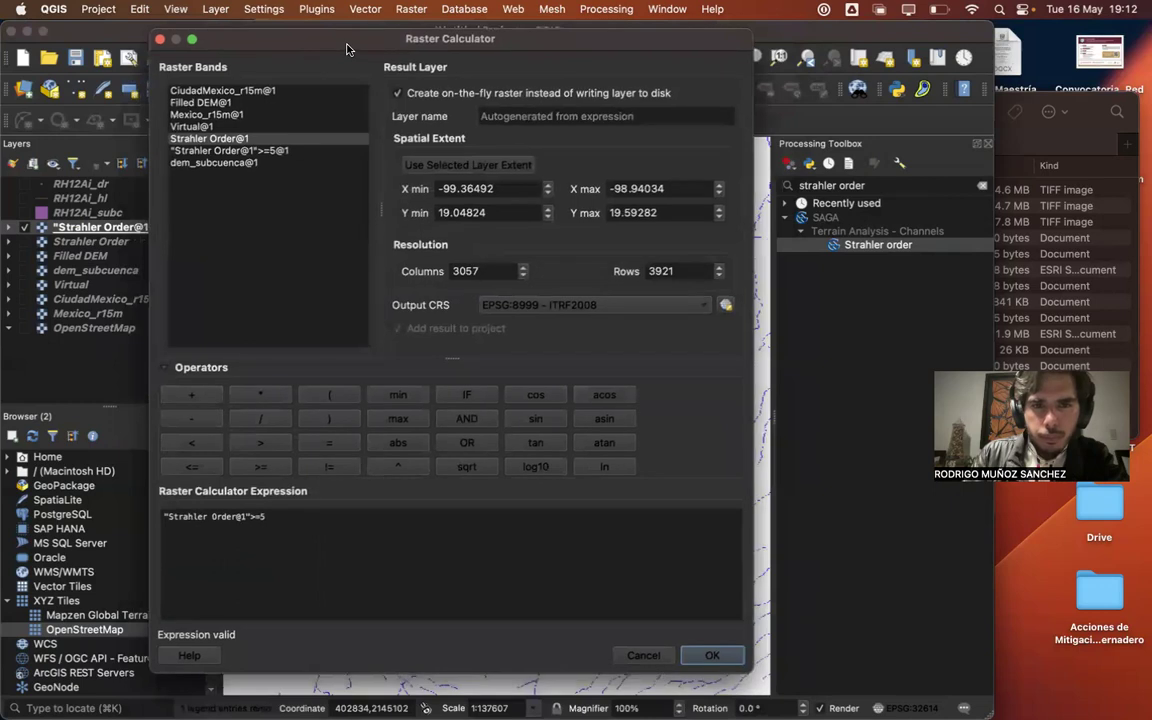
click(501, 308)
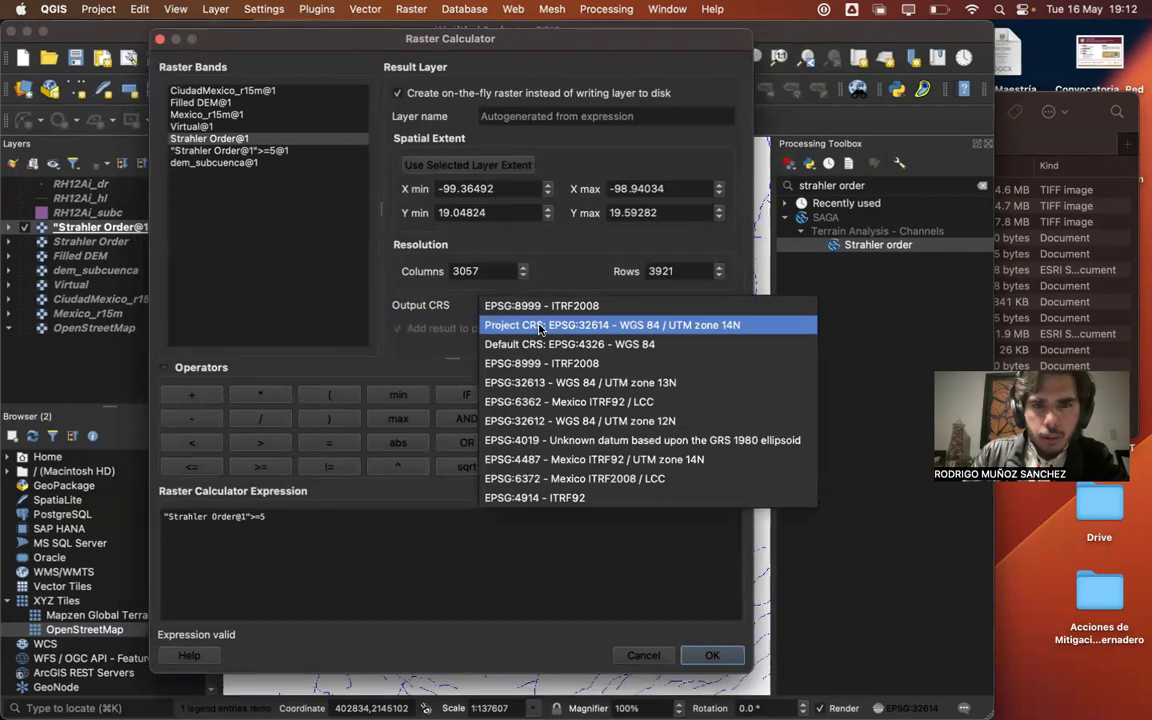
click(539, 328)
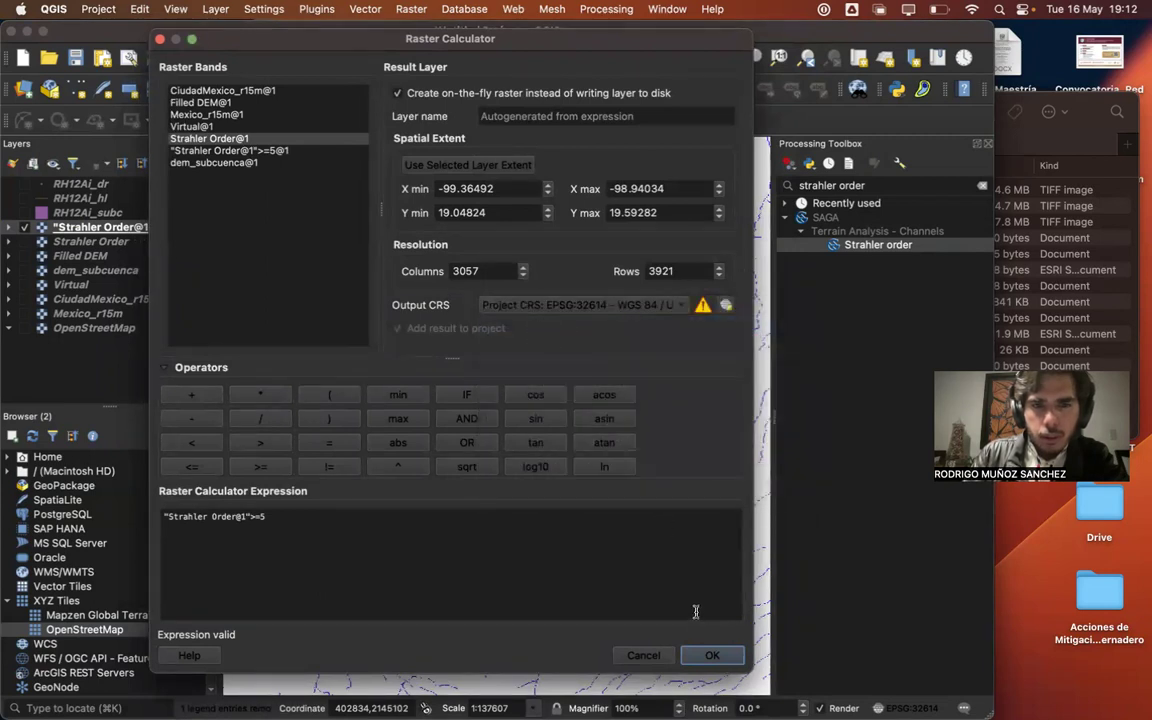
click(712, 656)
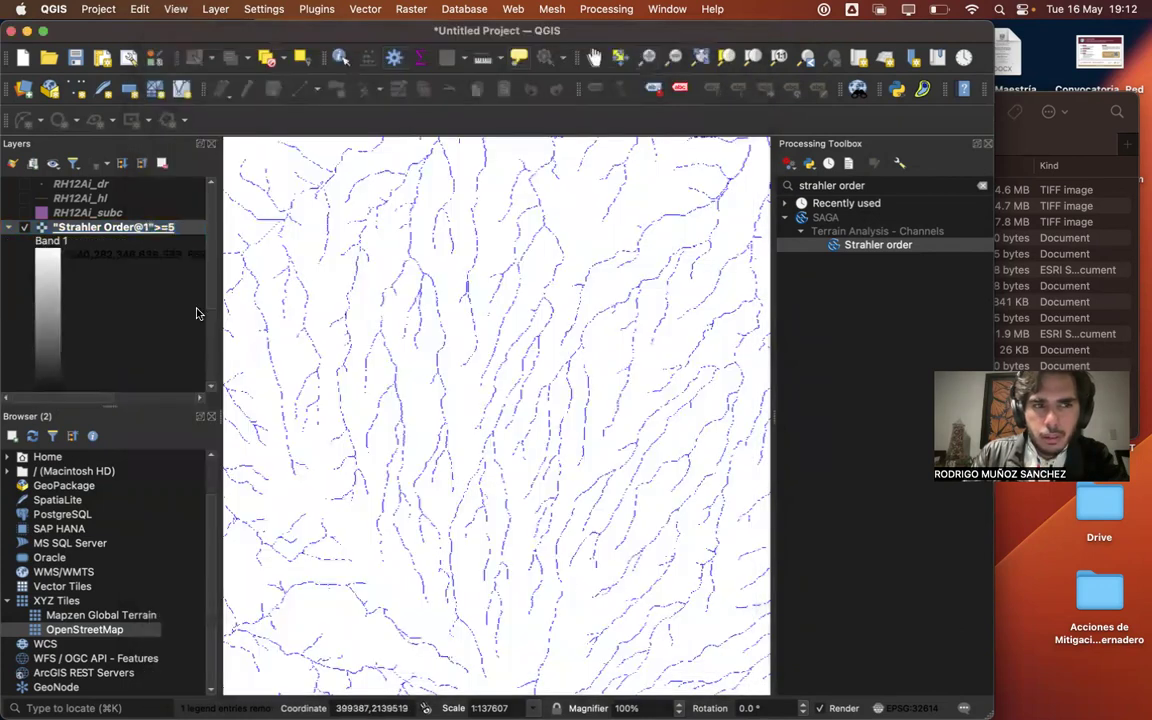
- Collapse the new layer's legend and compare the coordinate reference systems of both "Strahler Order@1">=5 layers
click(8, 229)
click(25, 242)
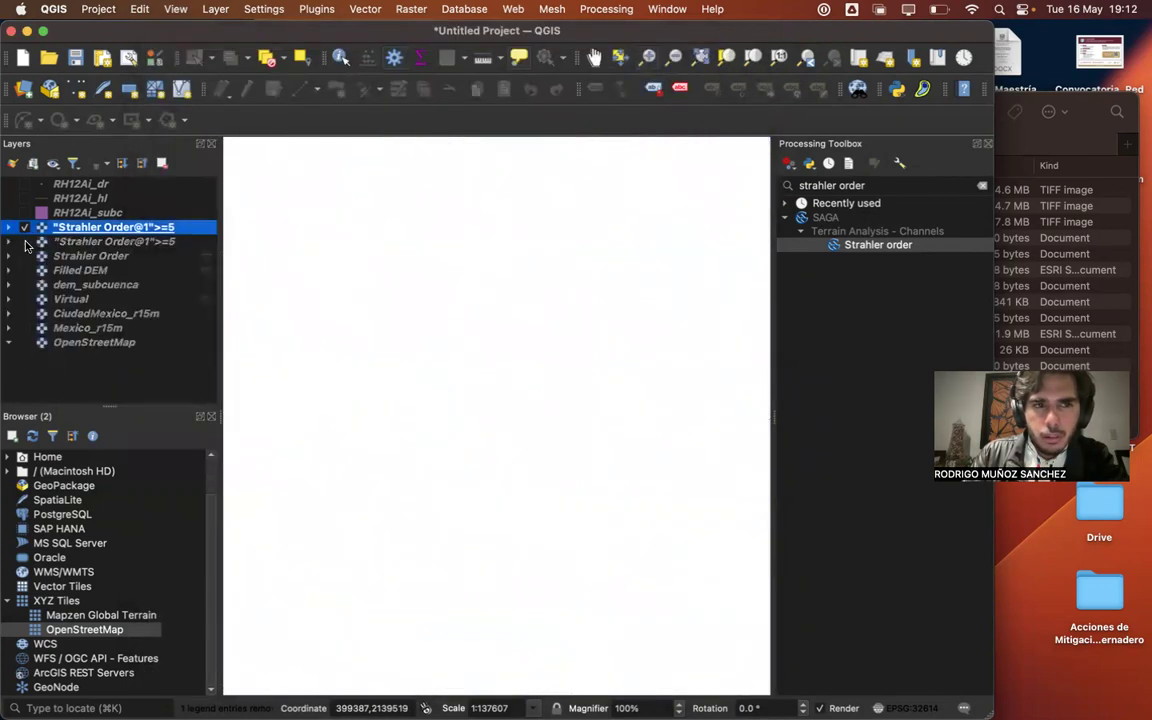
right_click(72, 243)
mouse_move(160, 494)
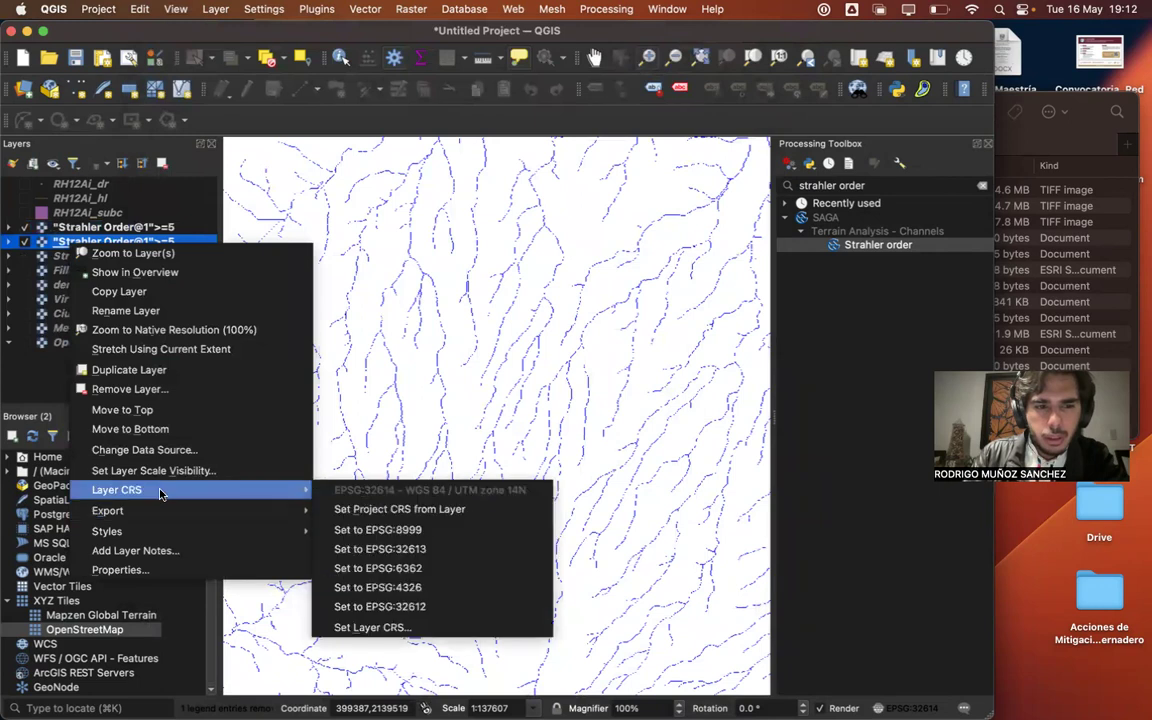
click(125, 228)
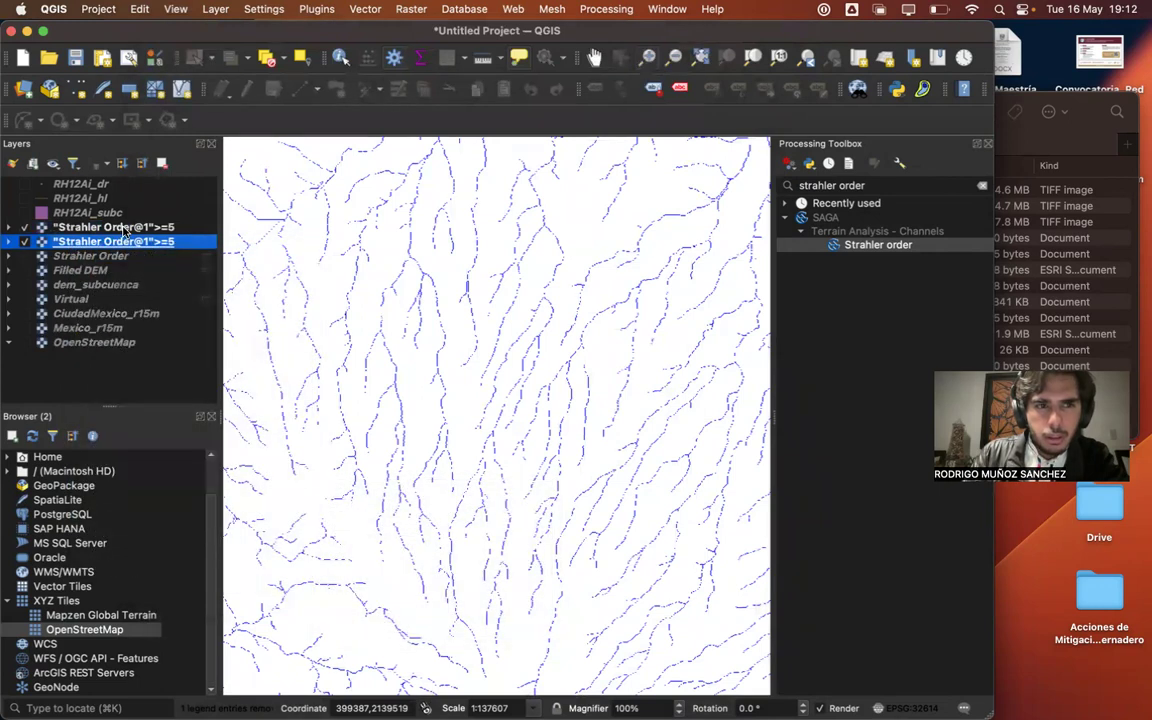
right_click(125, 228)
mouse_move(186, 475)
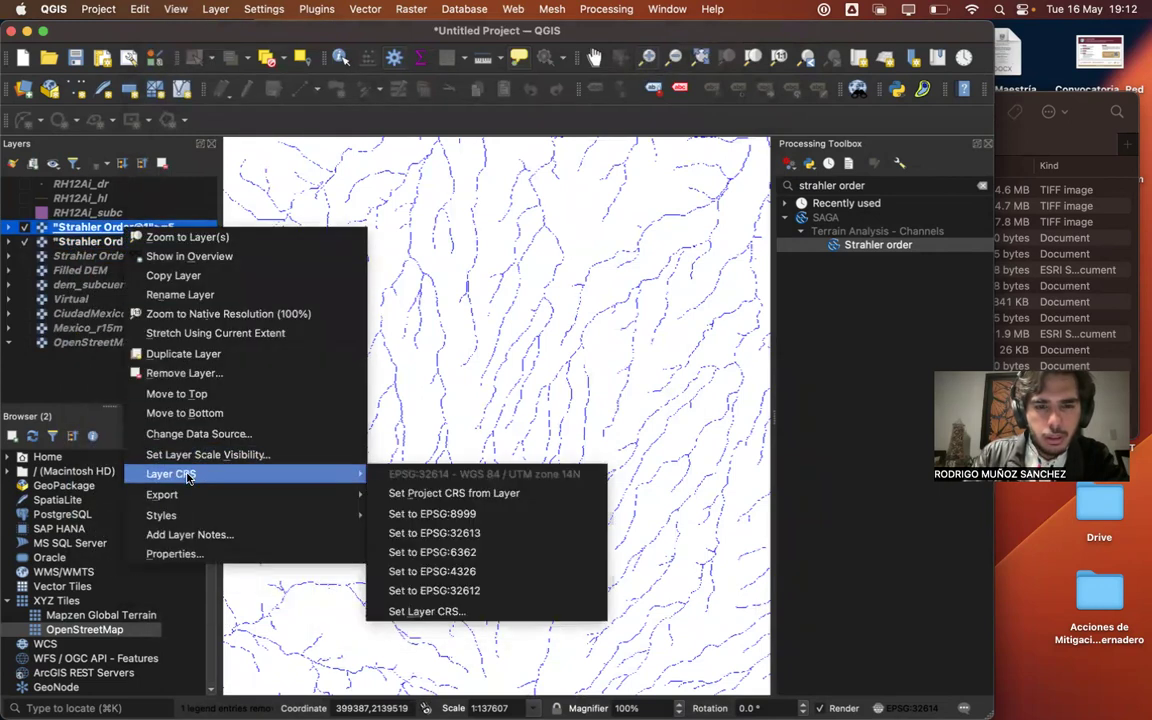
click(66, 203)
- Try classifying the upper "Strahler Order@1">=5 layer as Paletted/Unique values on Band 1 with random colors, and discard the changes
double_click(68, 225)
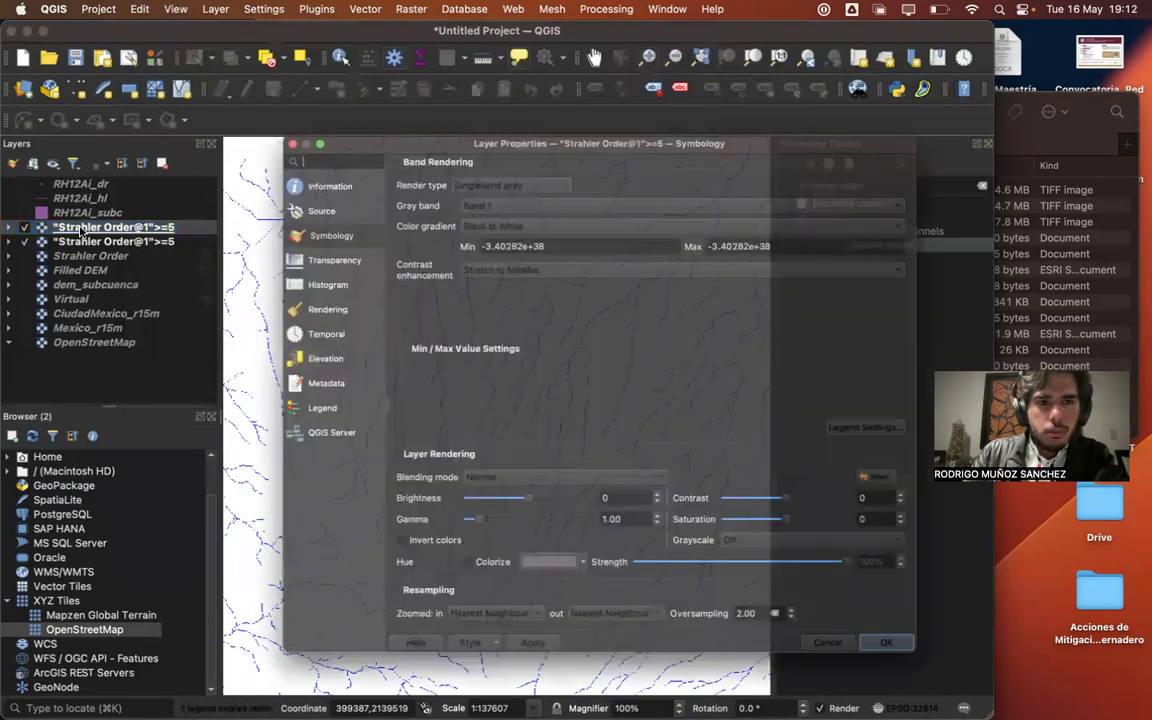
click(474, 156)
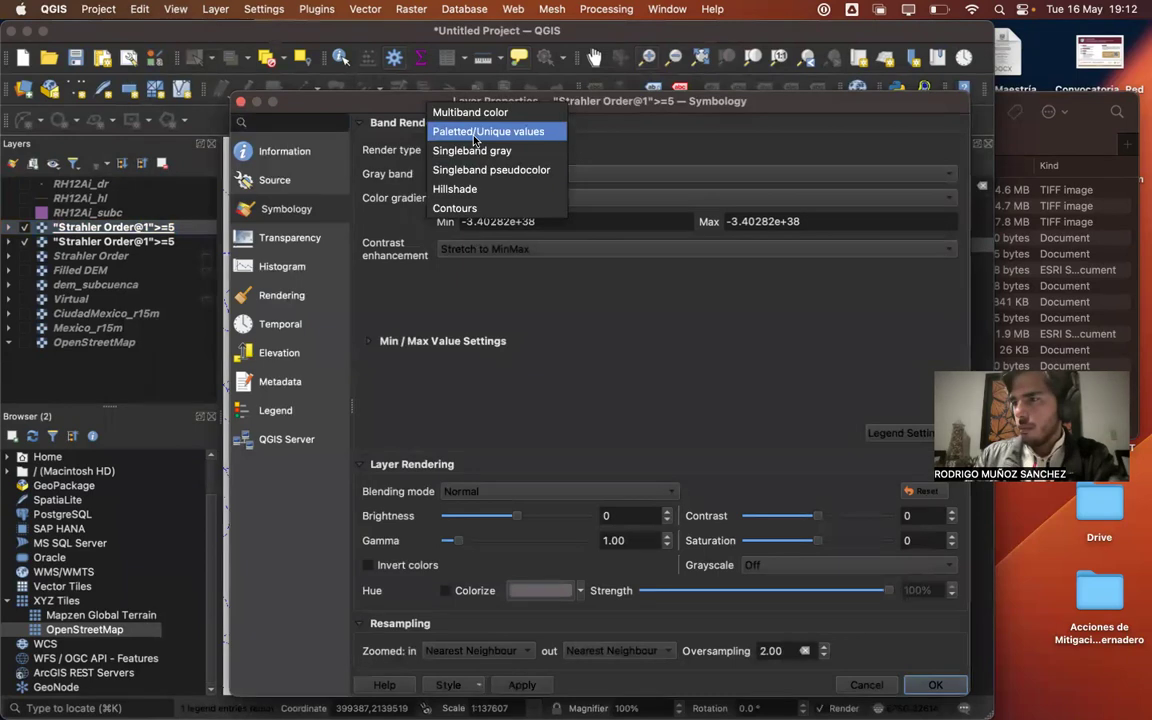
click(475, 136)
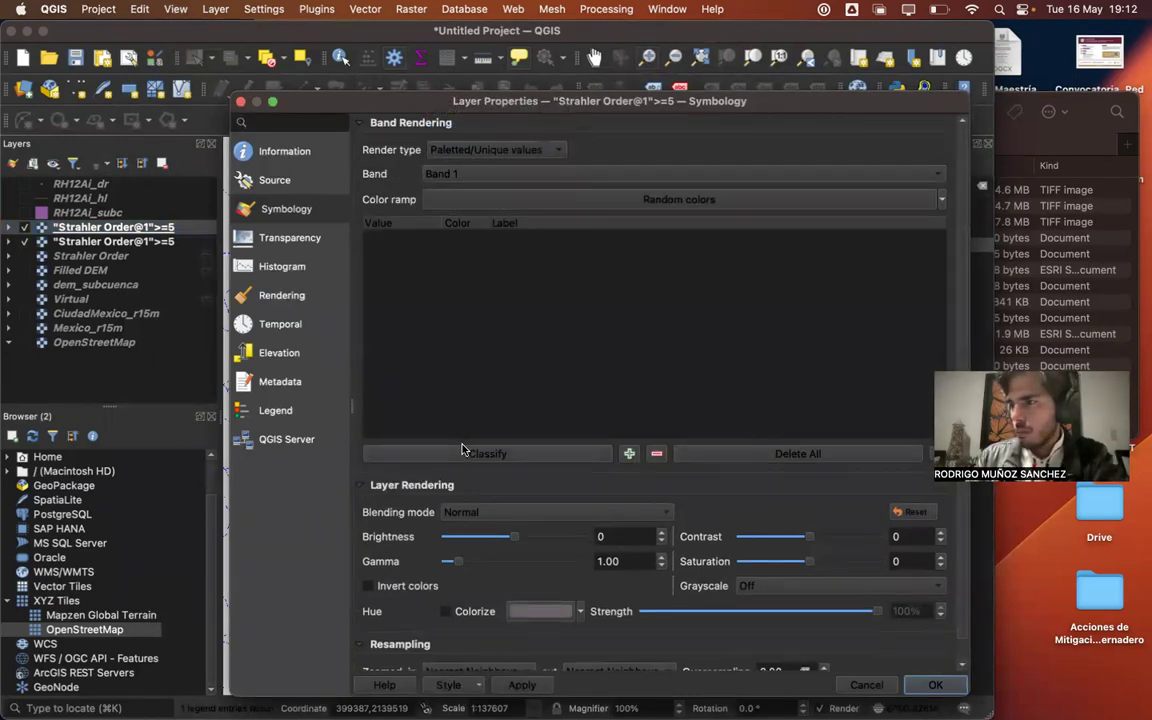
click(463, 450)
click(483, 252)
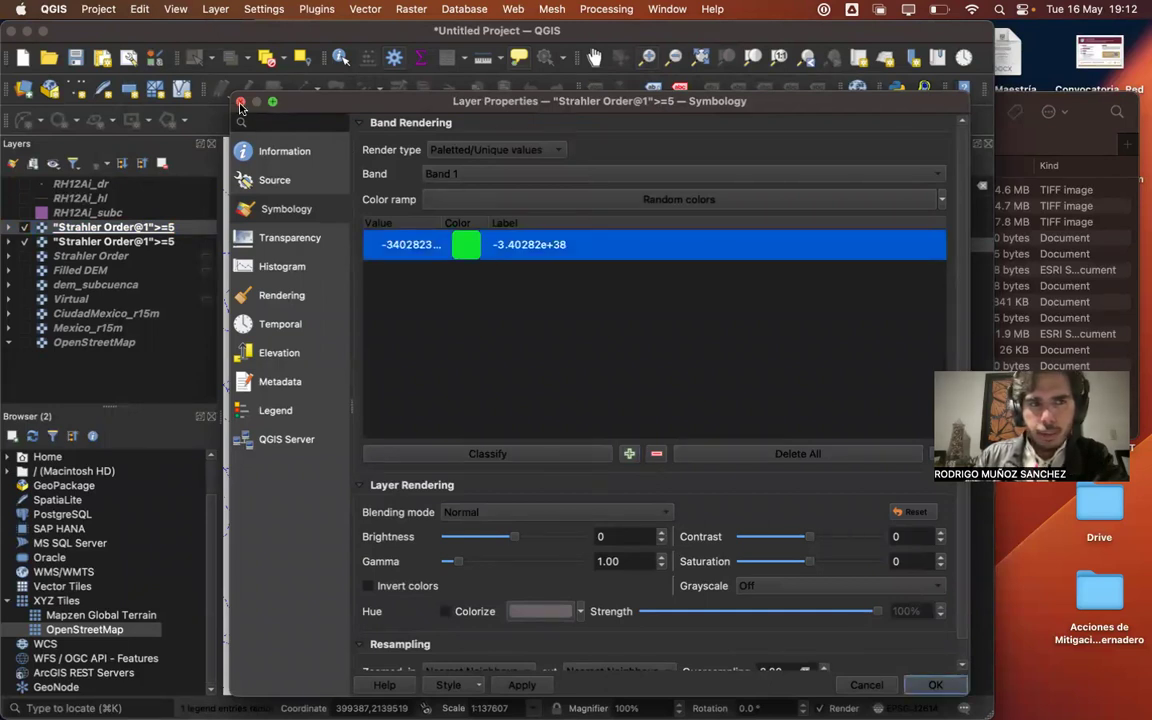
click(877, 686)
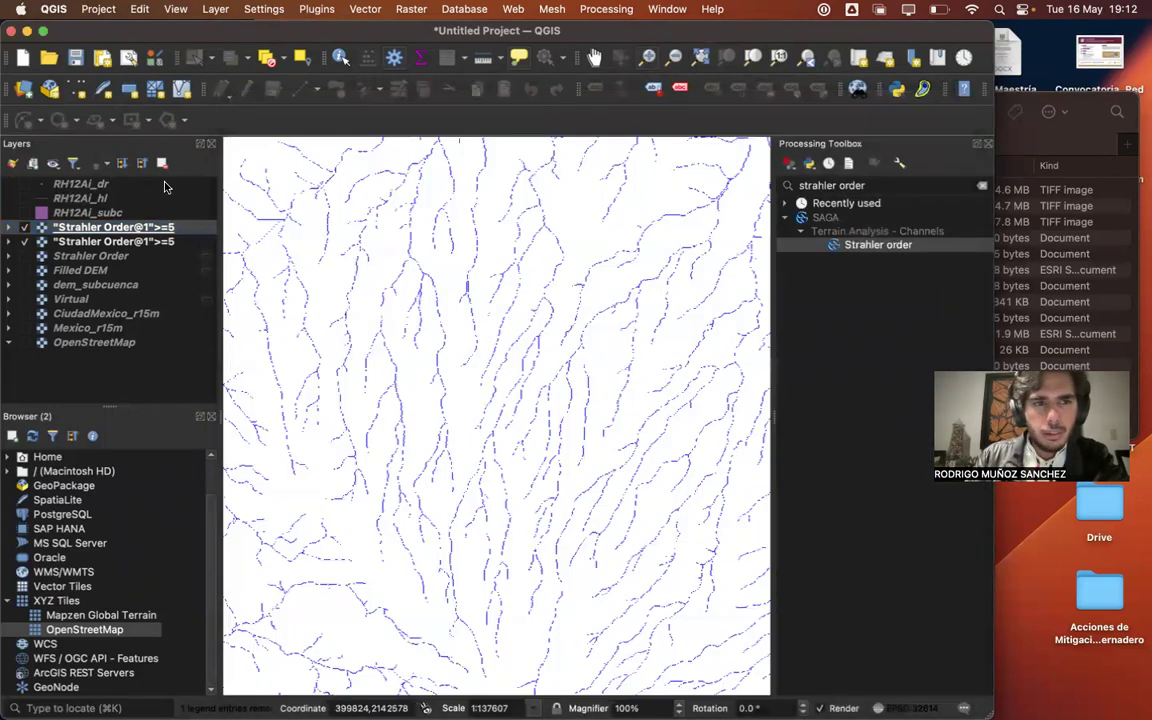
- Remove the newly calculated upper "Strahler Order@1">=5 layer, keeping the original one
right_click(113, 229)
click(75, 262)
right_click(117, 229)
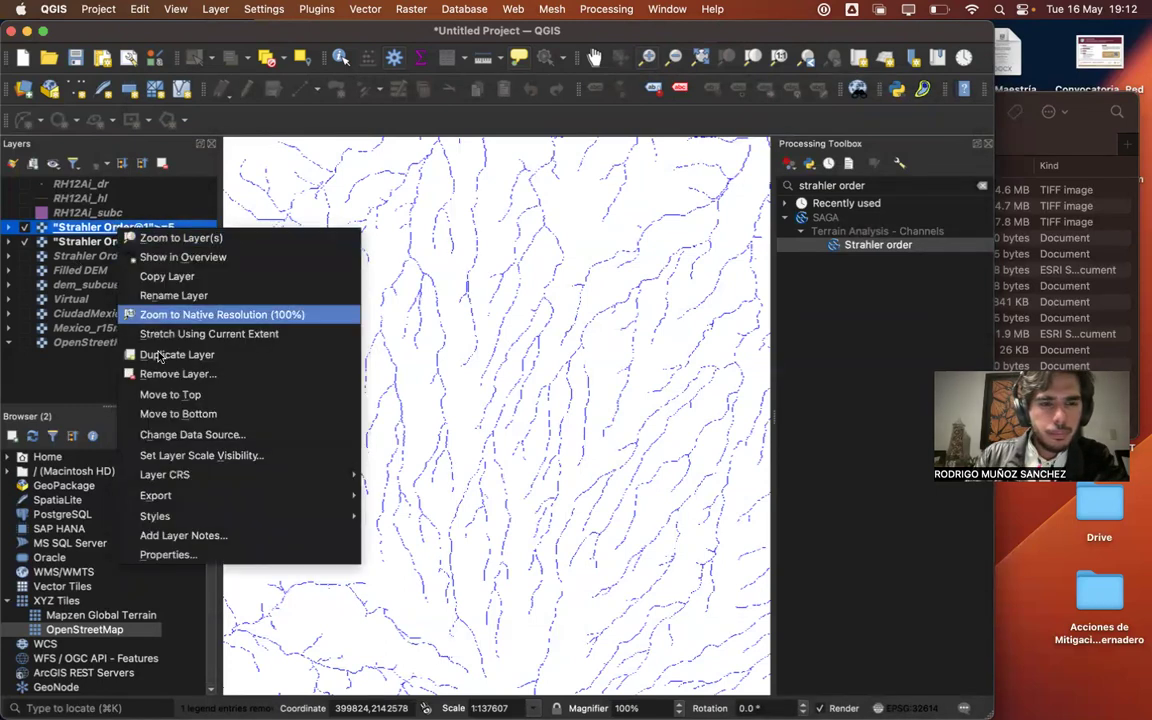
click(145, 372)
click(547, 392)
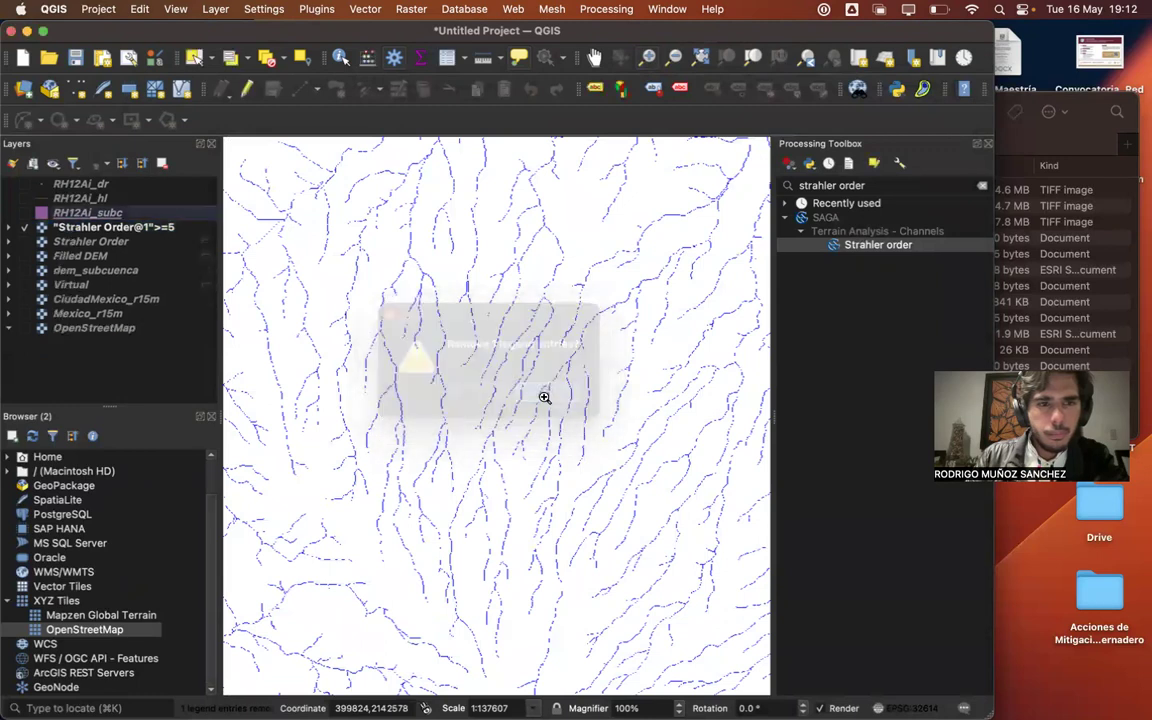
- Run the SAGA Strahler order tool with the Strahler Order [EPSG:32614] layer as elevation, saving to a temporary file
click(82, 242)
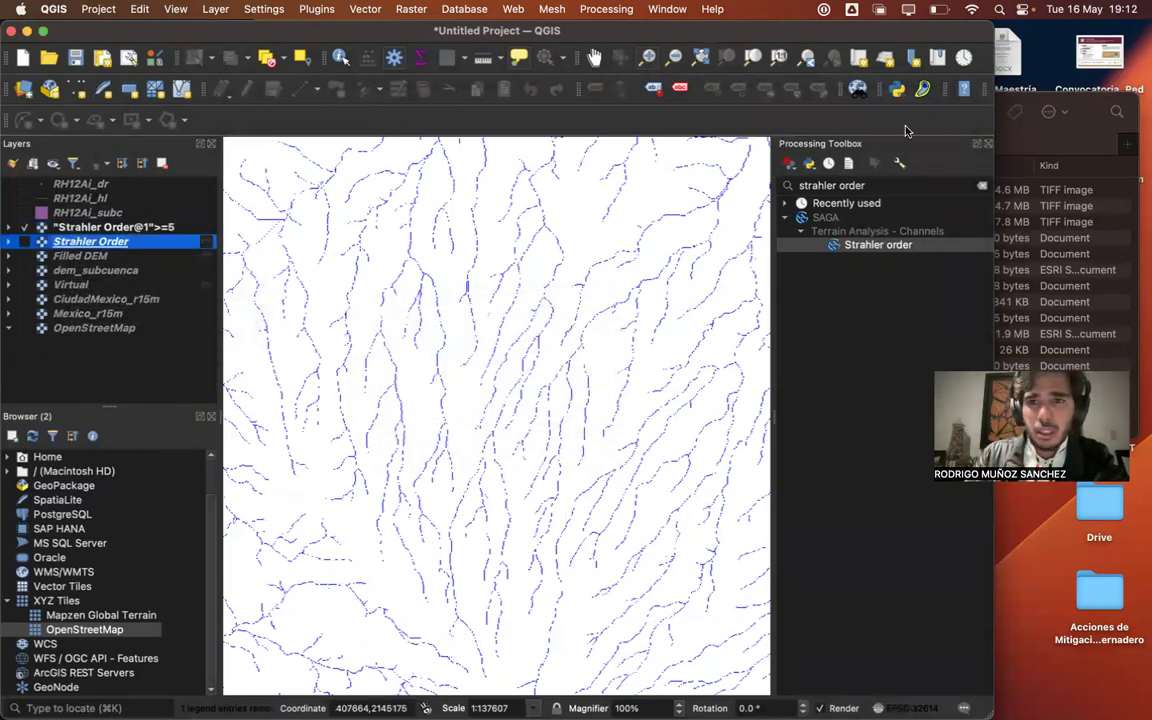
click(871, 245)
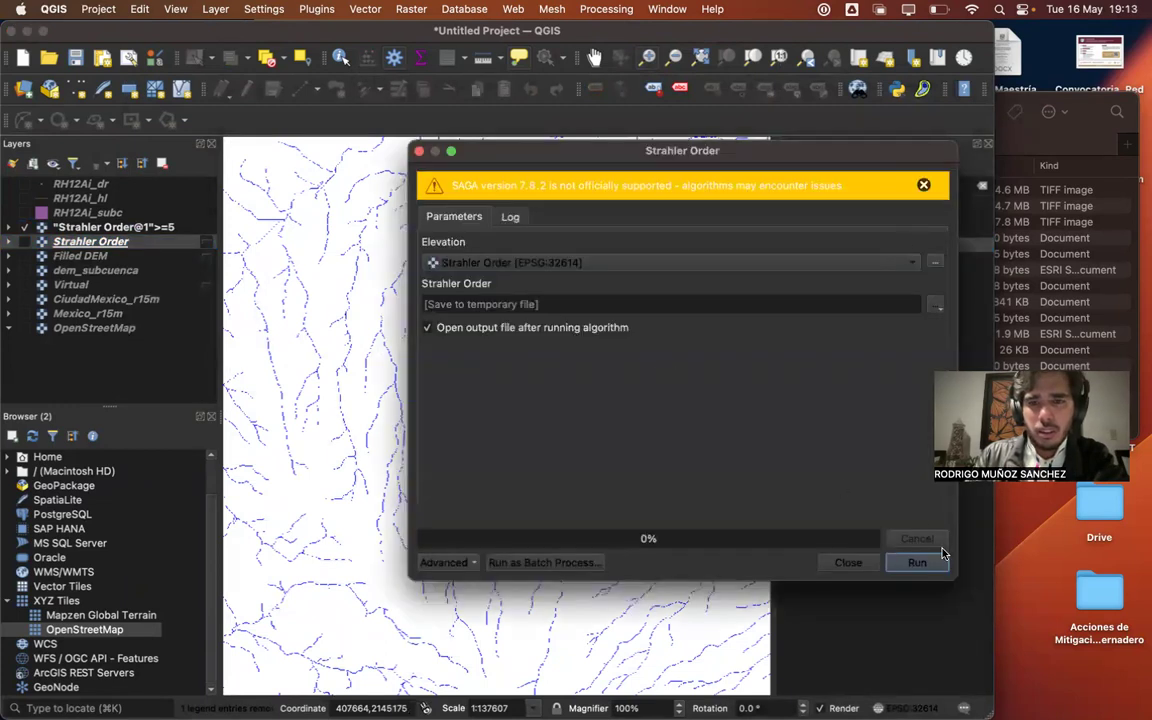
click(917, 562)
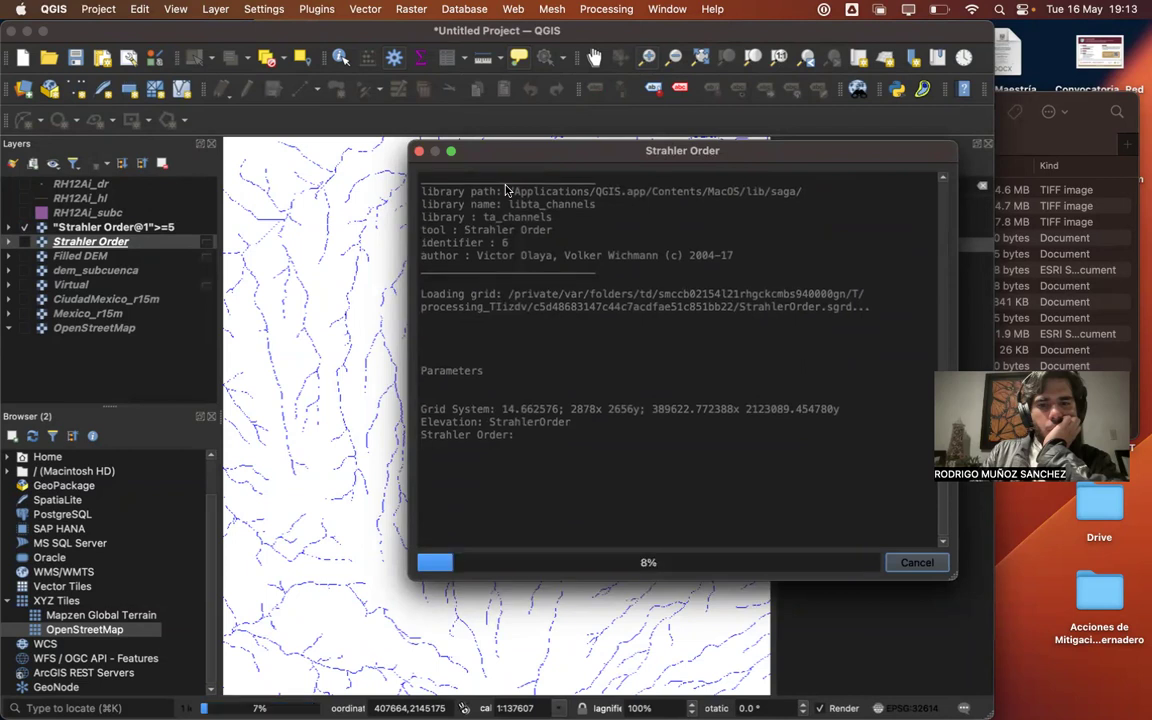
- Collapse the new Strahler Order layer's legend and hide the "Strahler Order@1">=5 layer to inspect the new raster up close
click(9, 243)
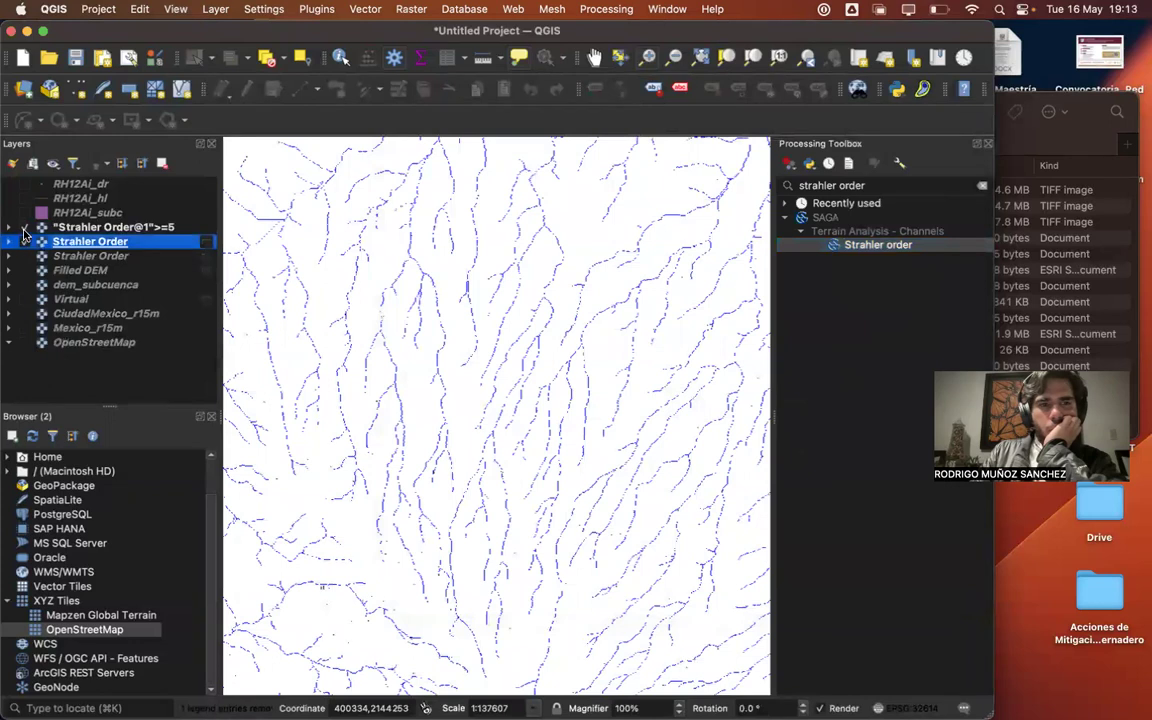
click(25, 228)
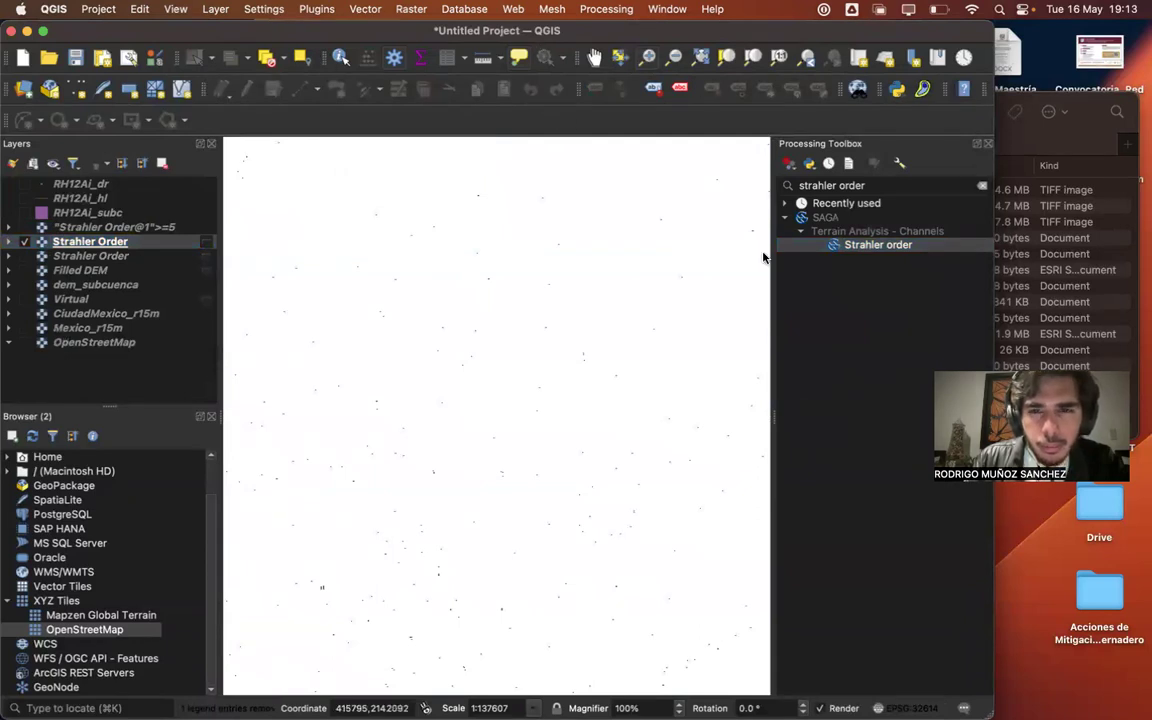
click(404, 509)
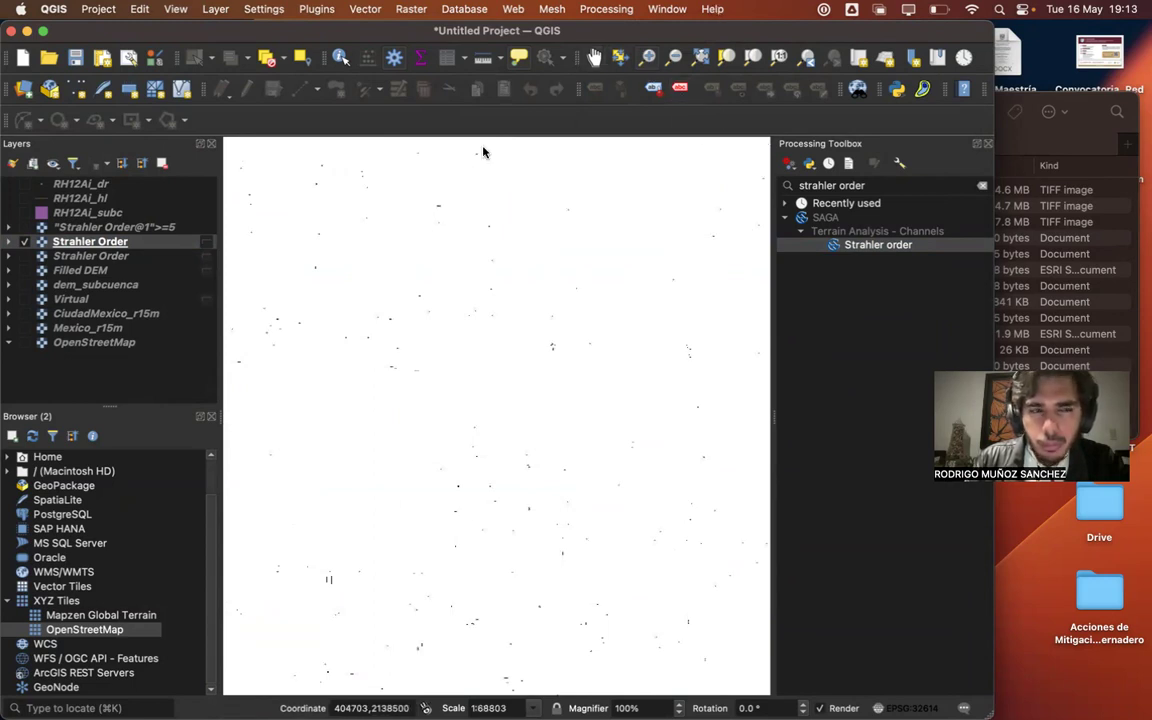
- Show the RH12Ai_subc layer and examine the scattered pixels of the new Strahler Order raster near the subbasin boundary
click(26, 213)
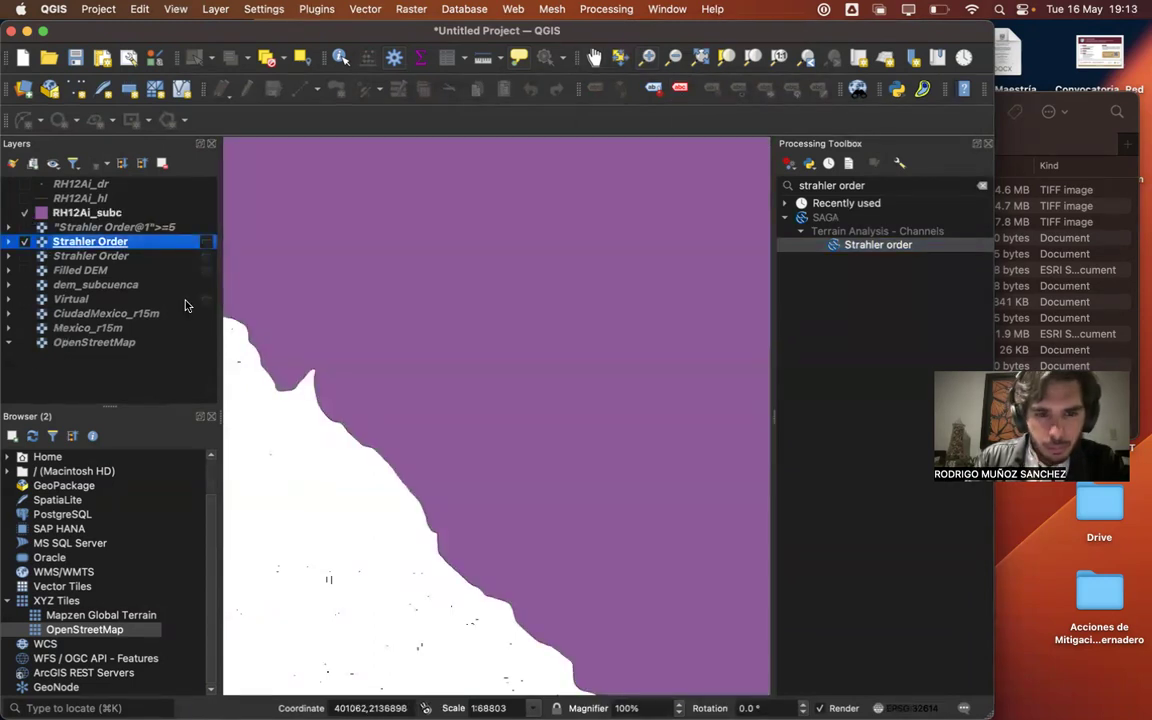
click(398, 599)
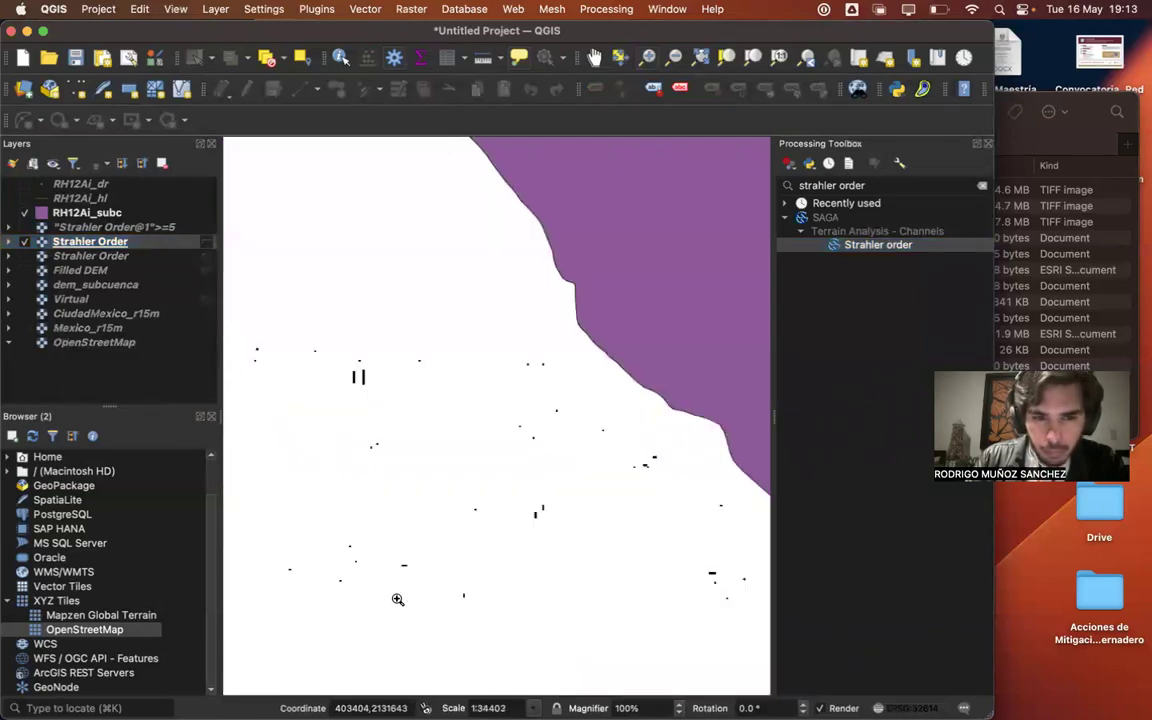
click(398, 590)
click(411, 470)
click(673, 55)
click(492, 416)
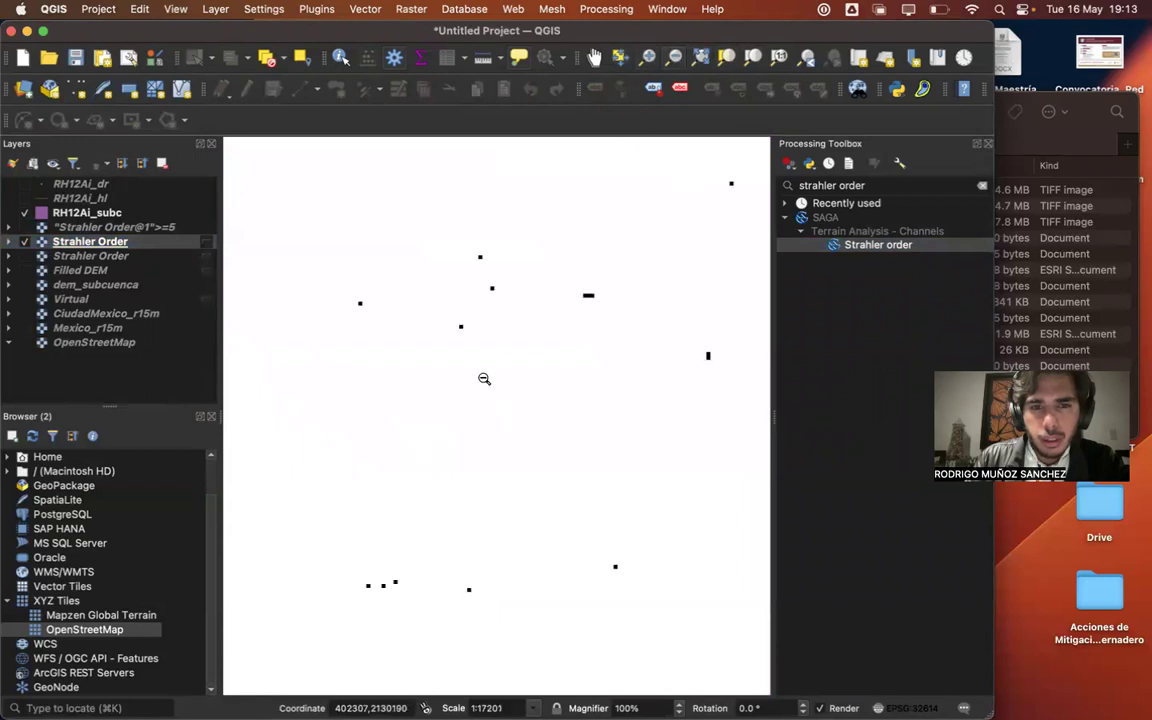
click(522, 345)
click(522, 345)
click(527, 347)
- Run the SAGA Strahler order tool with dem_subcuenca [EPSG:32614] as elevation, saving to a temporary file
click(853, 246)
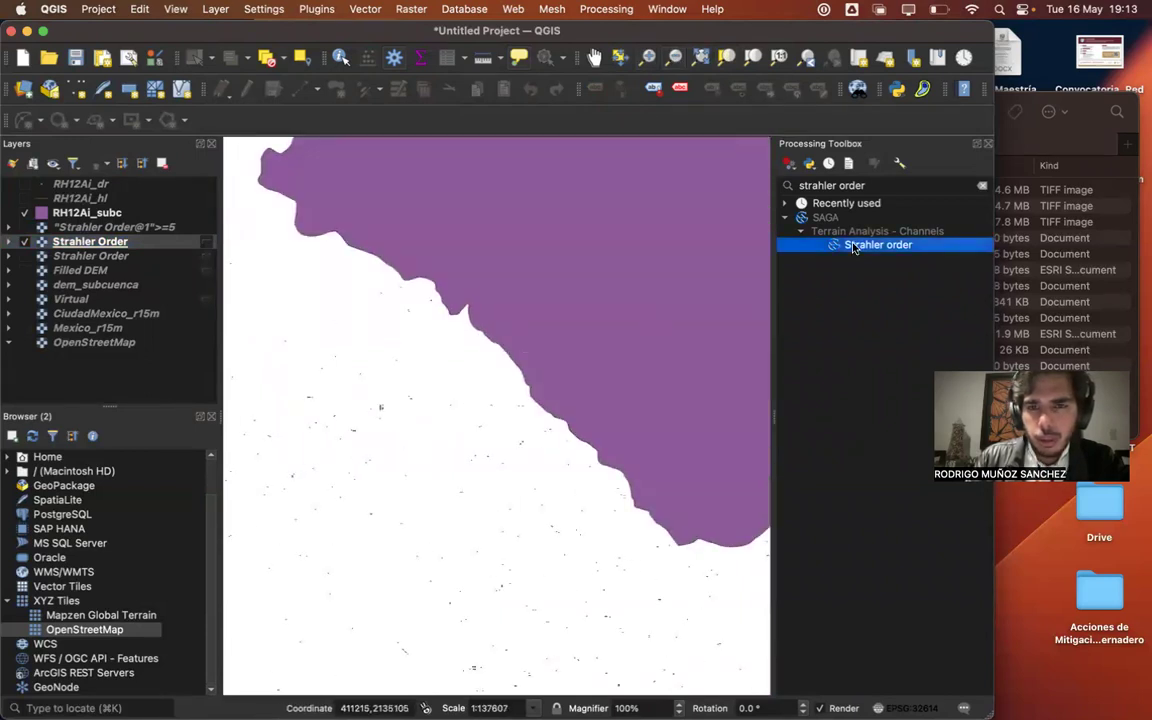
double_click(853, 246)
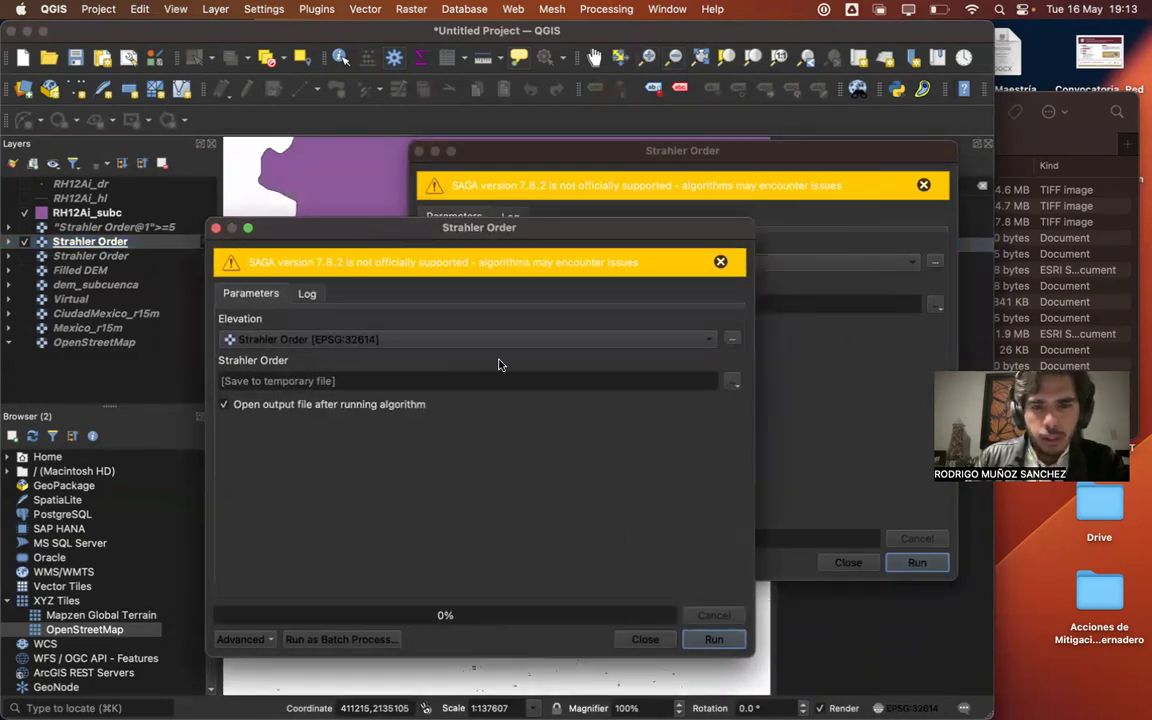
click(473, 340)
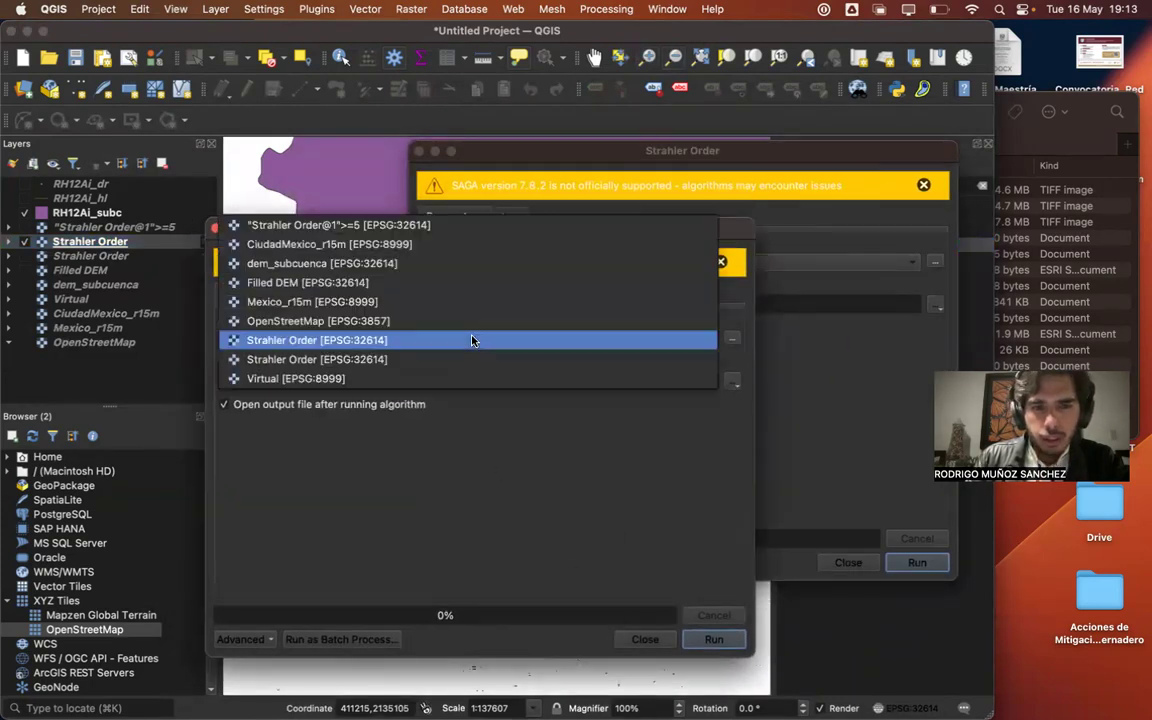
click(361, 264)
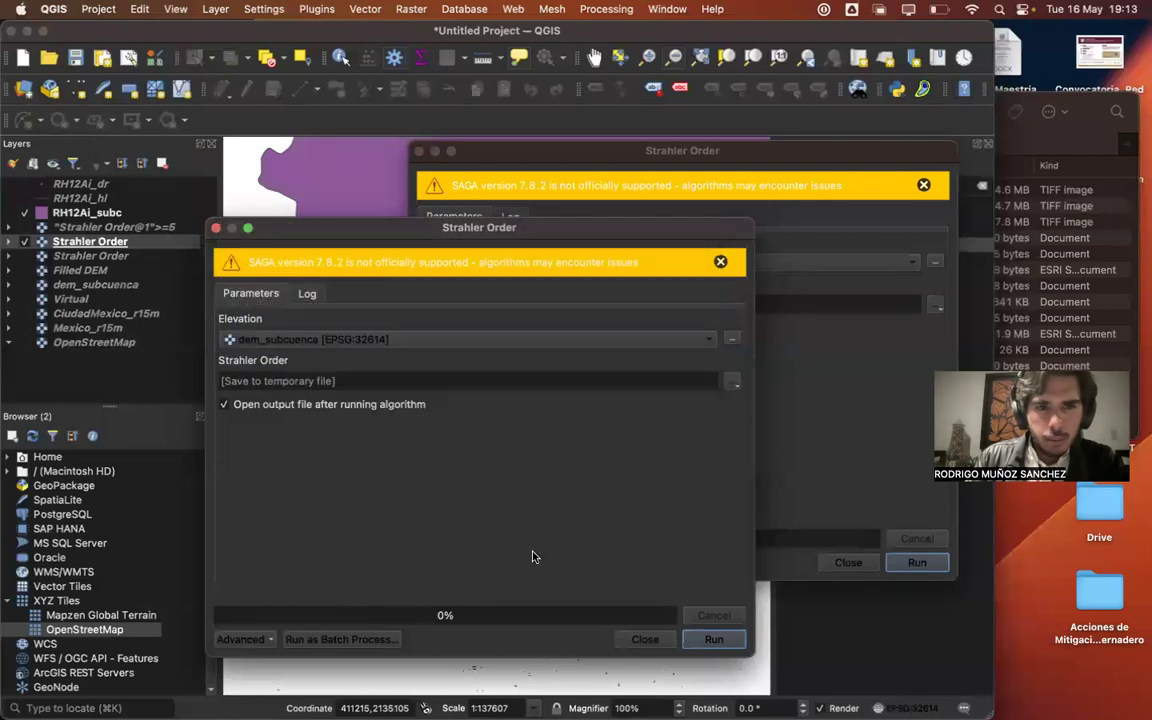
click(703, 636)
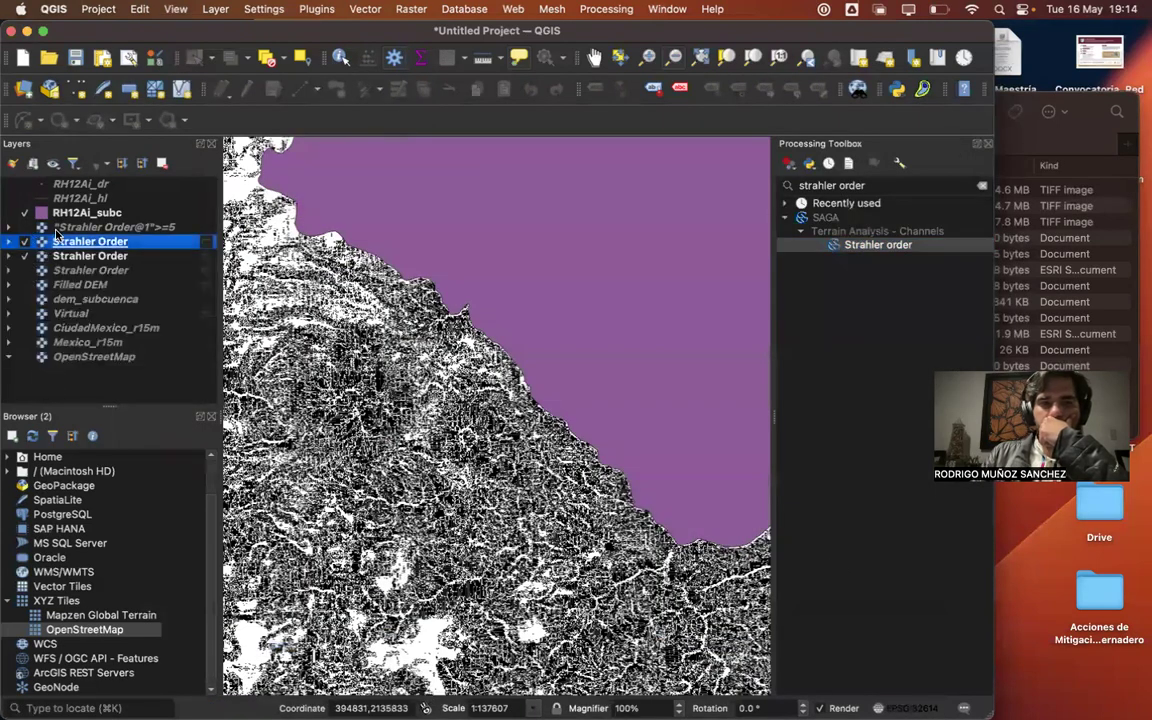
- Hide and remove the older Strahler Order layer directly below the newly generated one
click(24, 257)
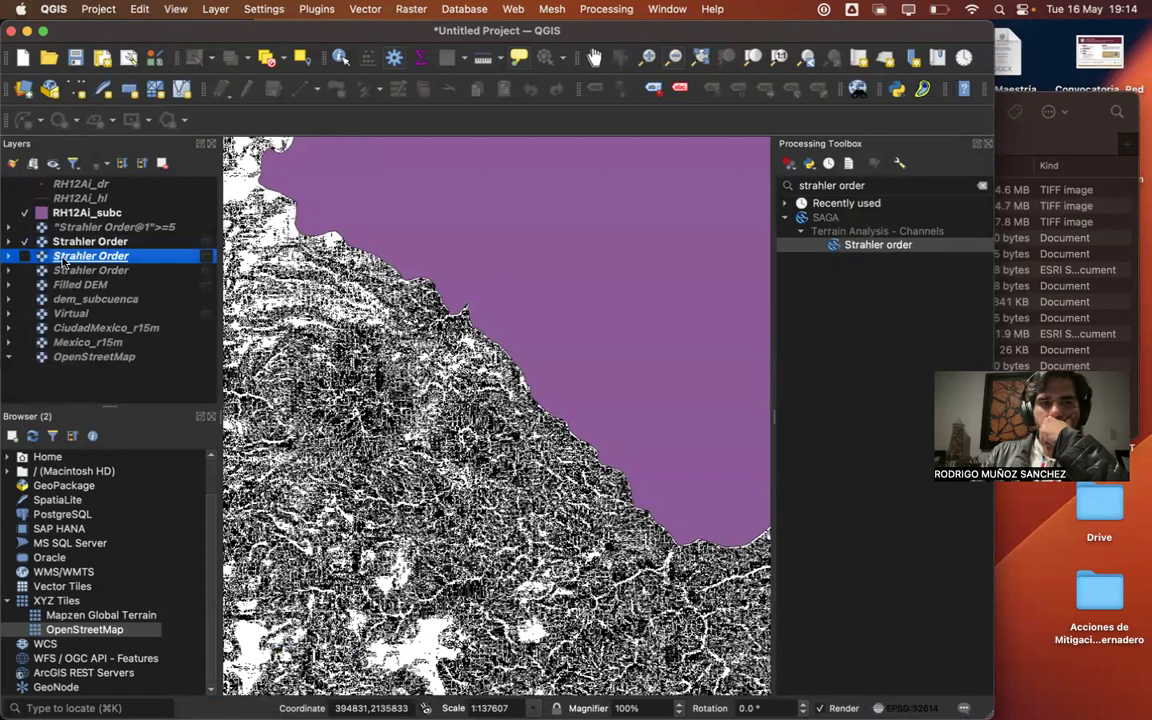
right_click(57, 254)
click(150, 403)
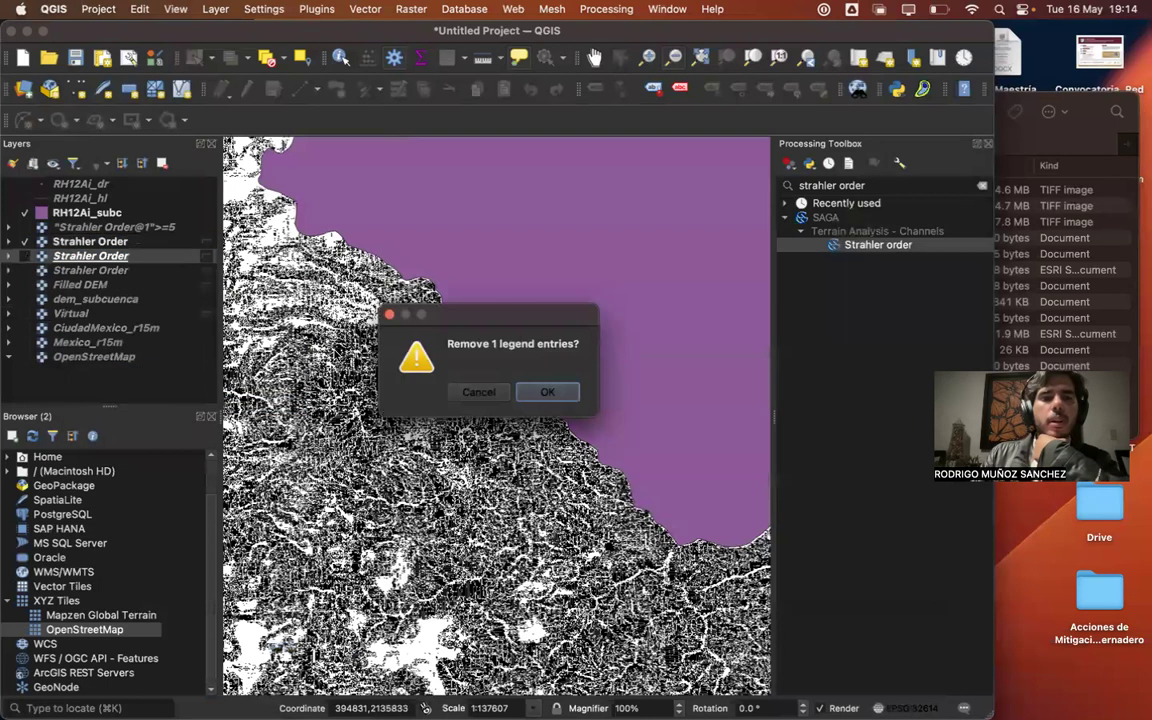
click(547, 391)
right_click(84, 262)
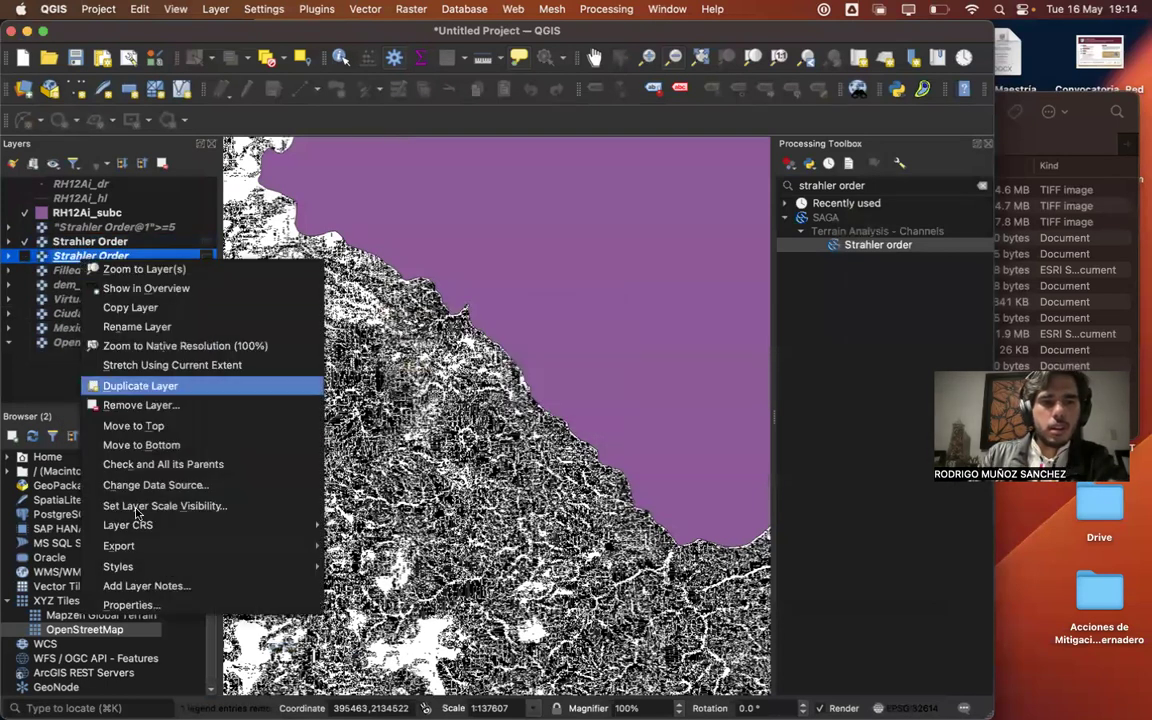
click(70, 239)
- Create an on-the-fly raster with the Raster Calculator using the expression "Strahler Order_1@1">=4
click(70, 238)
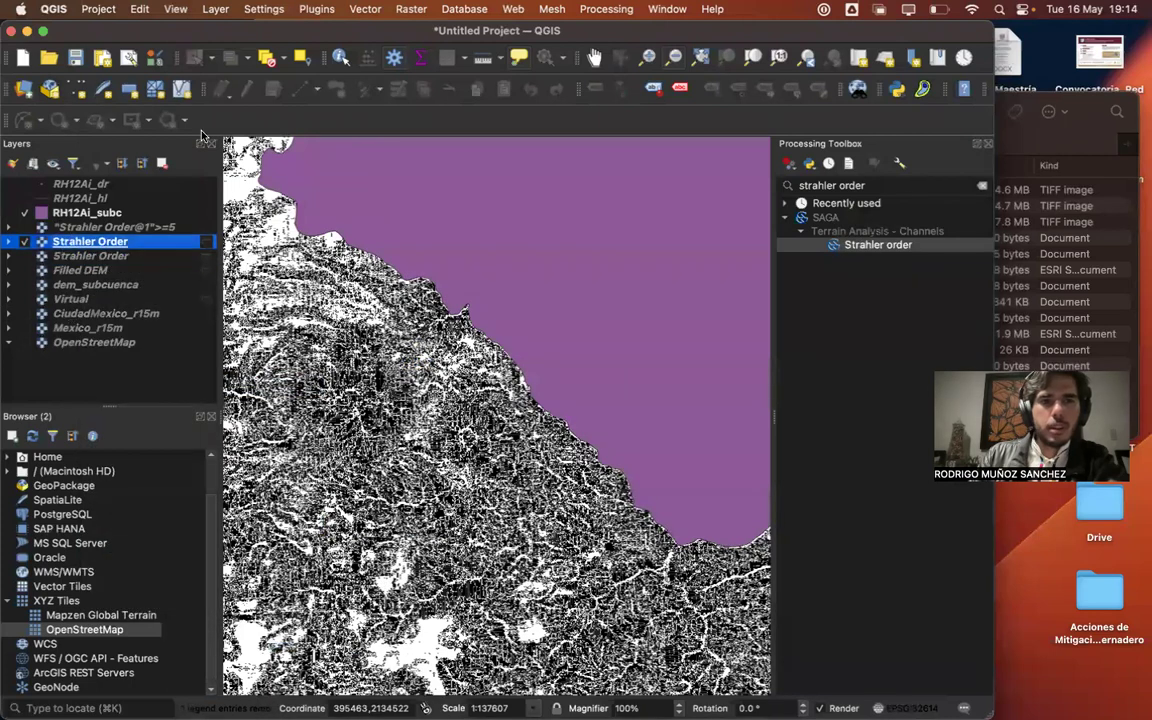
click(411, 9)
click(440, 33)
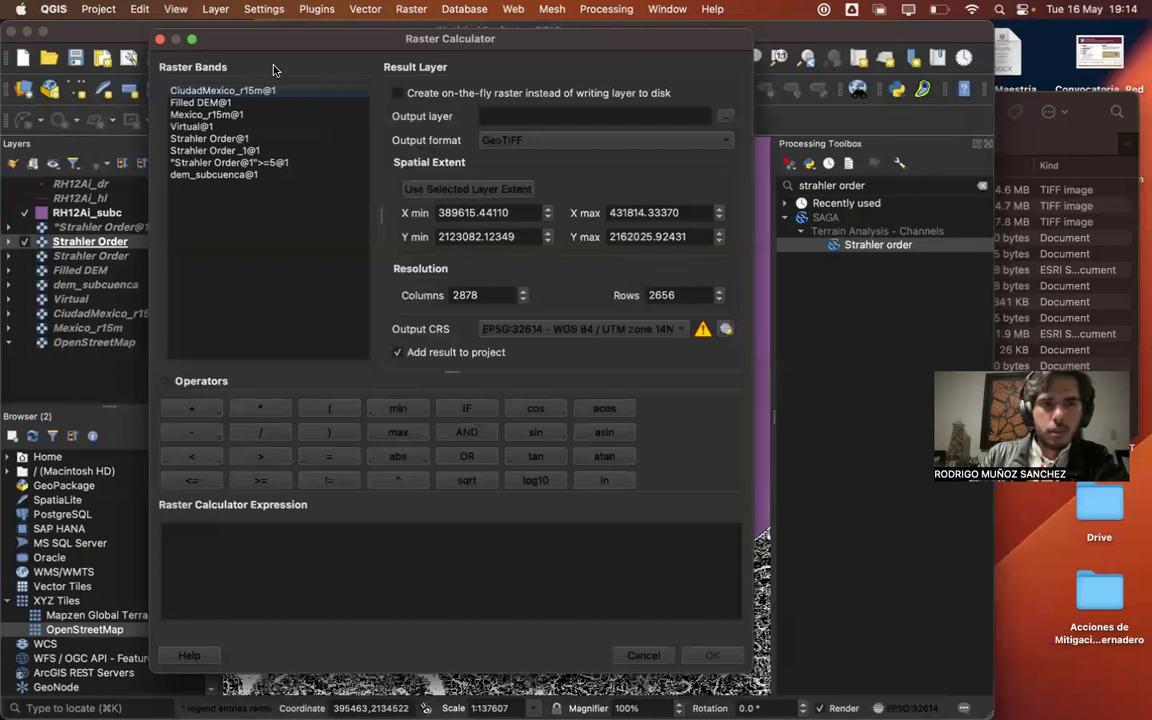
drag(257, 48, 304, 62)
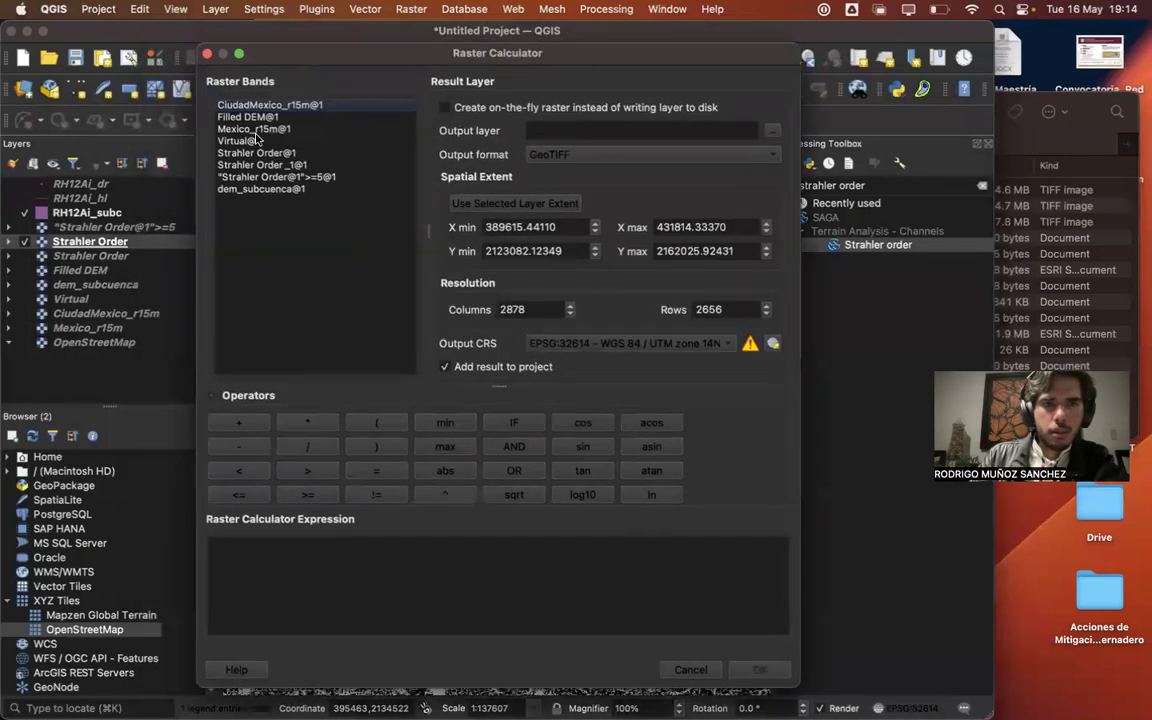
double_click(228, 165)
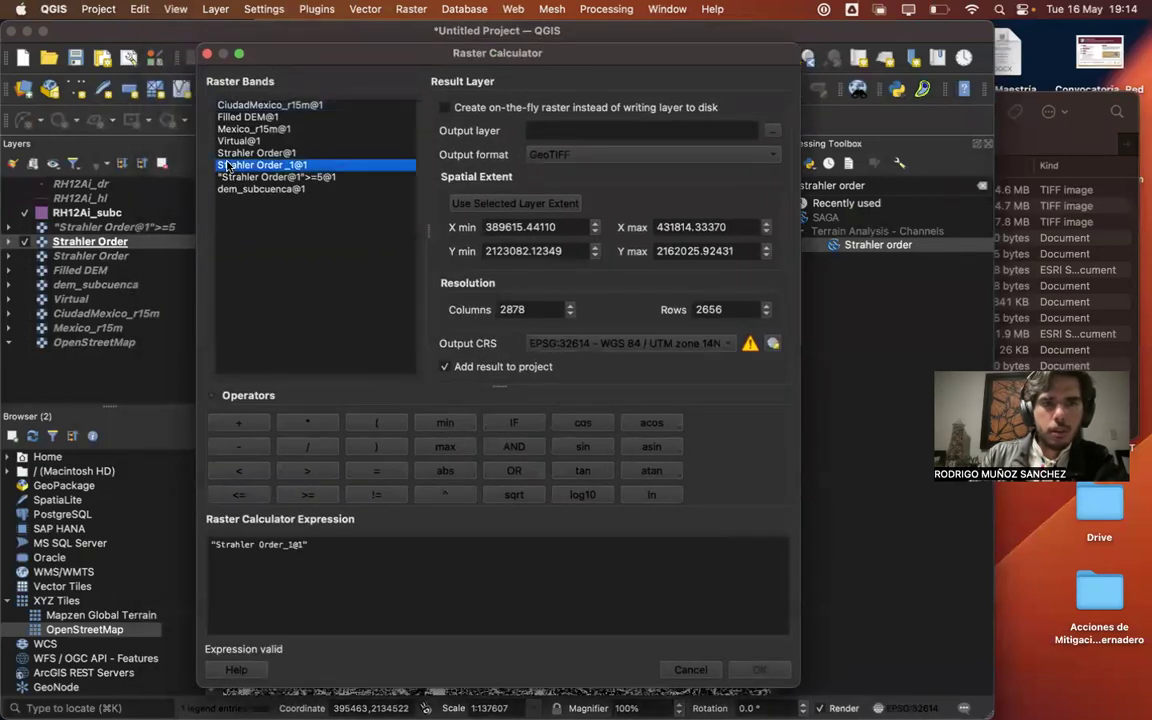
click(377, 543)
text(>=4)
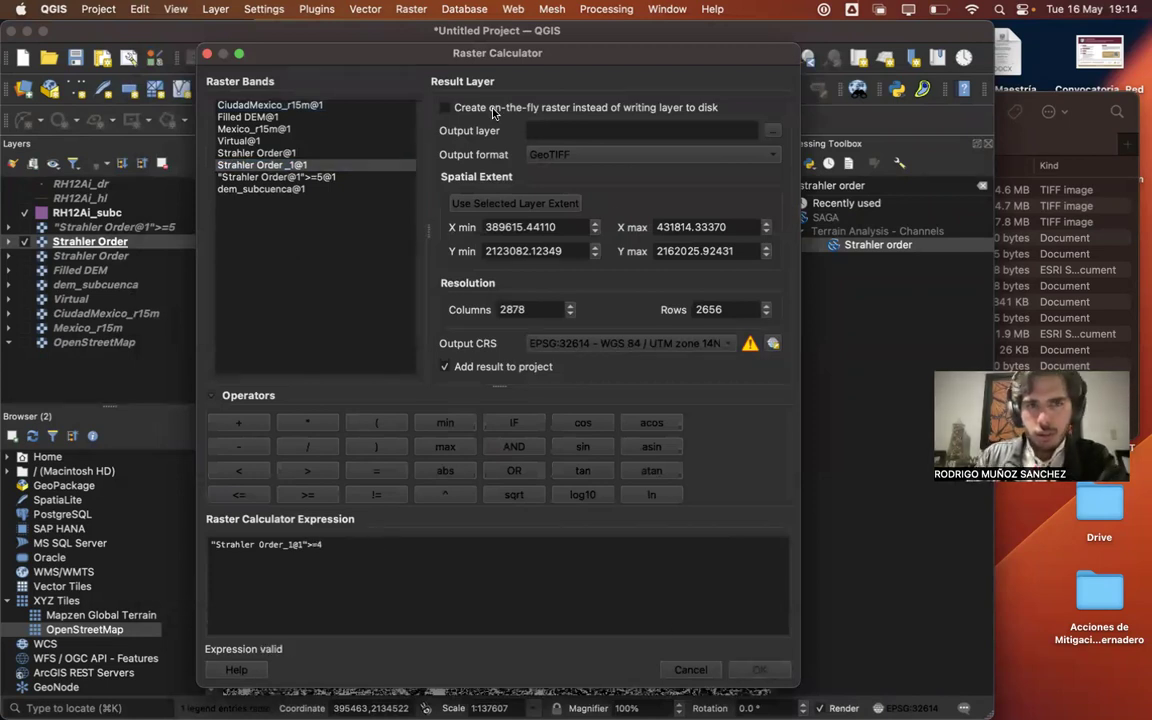
click(446, 107)
click(757, 669)
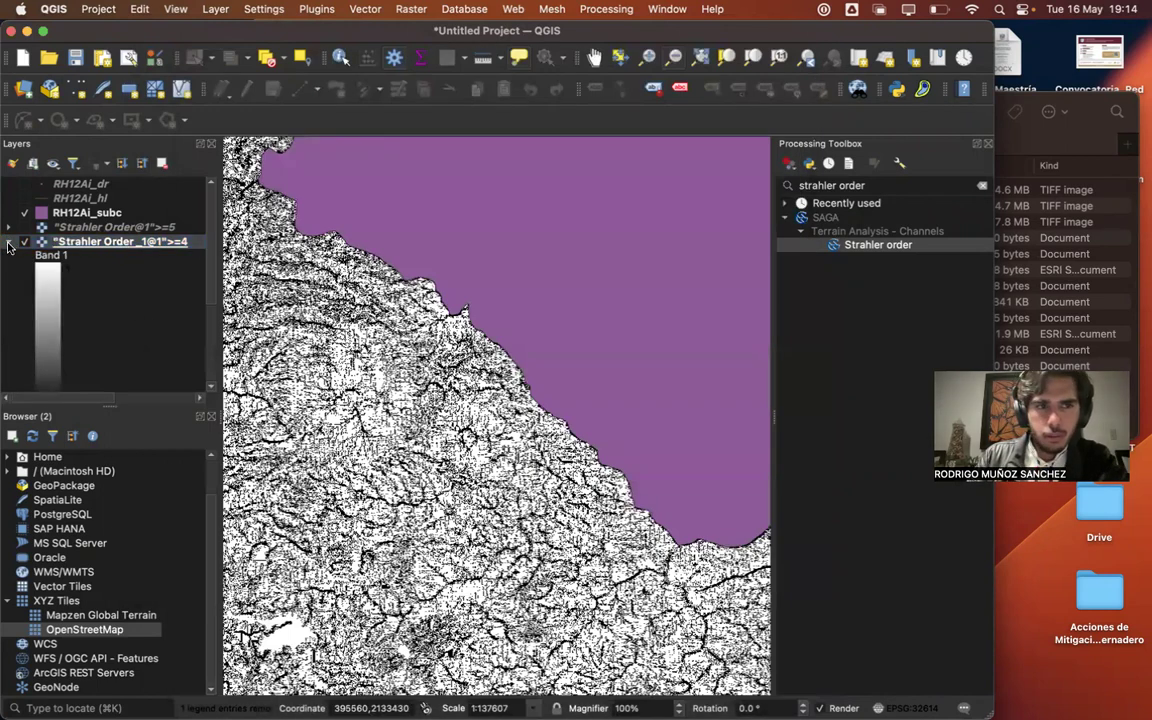
- Collapse the legend of the "Strahler Order_1@1">=4 layer and show the layer's full extent on the map
click(9, 243)
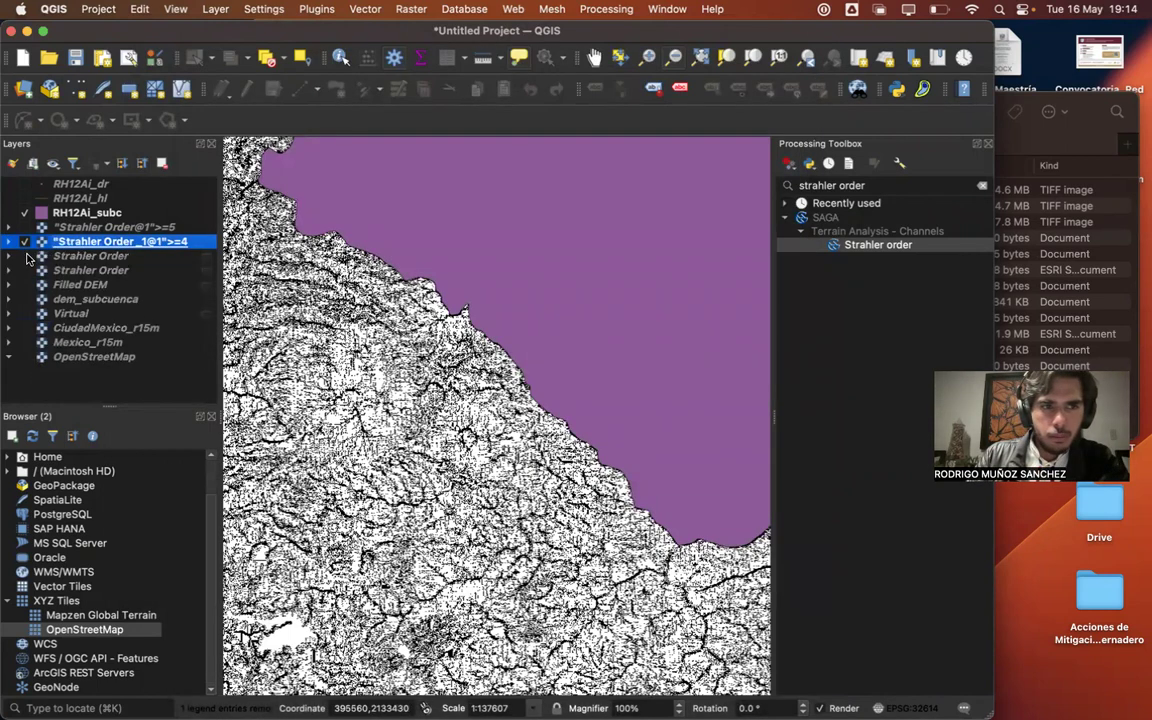
click(25, 241)
click(25, 241)
right_click(88, 244)
click(115, 252)
- Classify the "Strahler Order_1@1">=4 layer as Paletted/Unique values on Band 1 with random colors
double_click(115, 242)
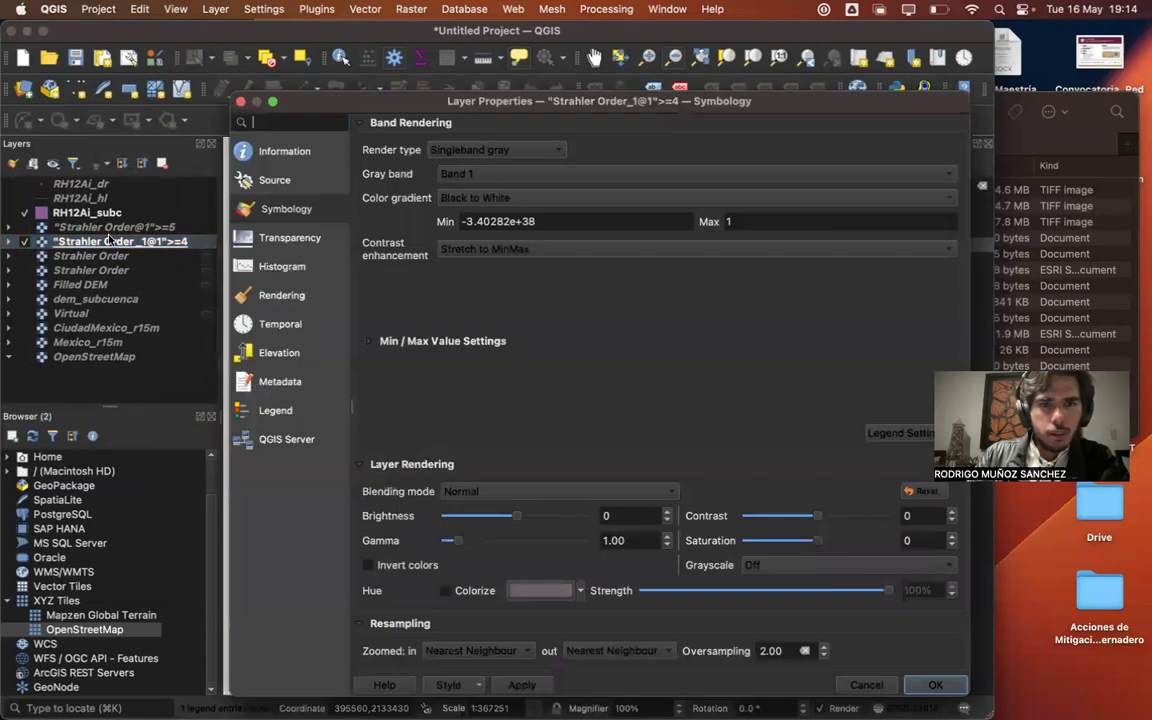
click(456, 152)
click(467, 170)
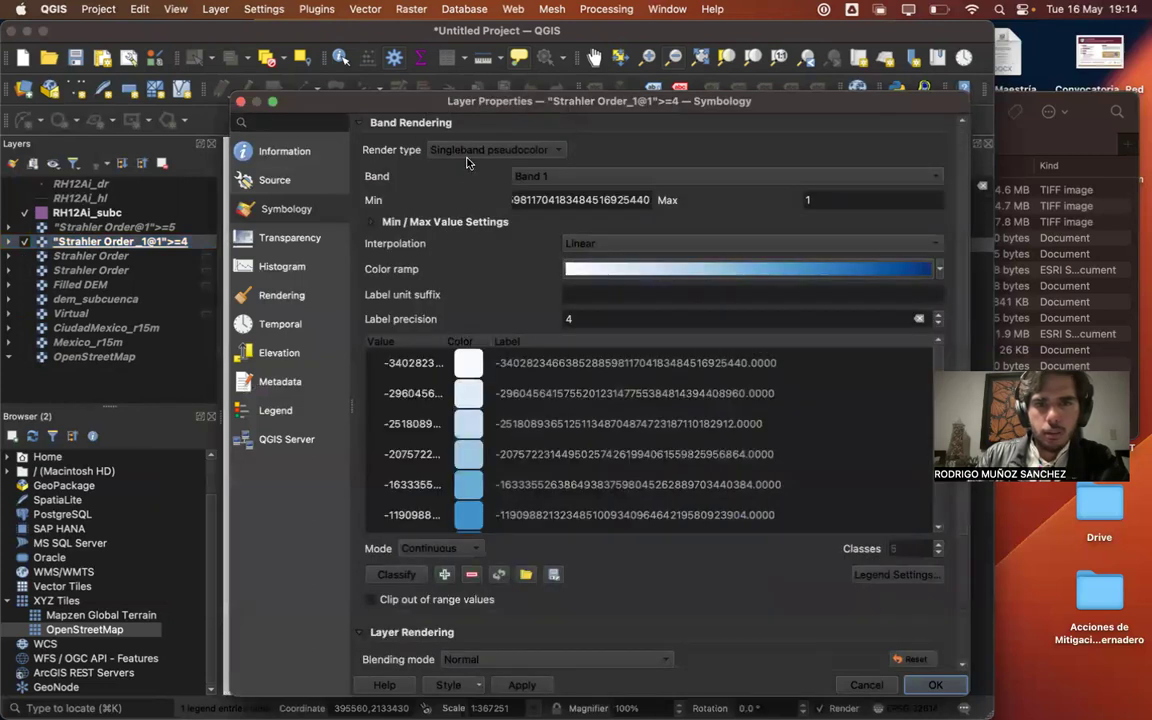
click(428, 150)
click(461, 112)
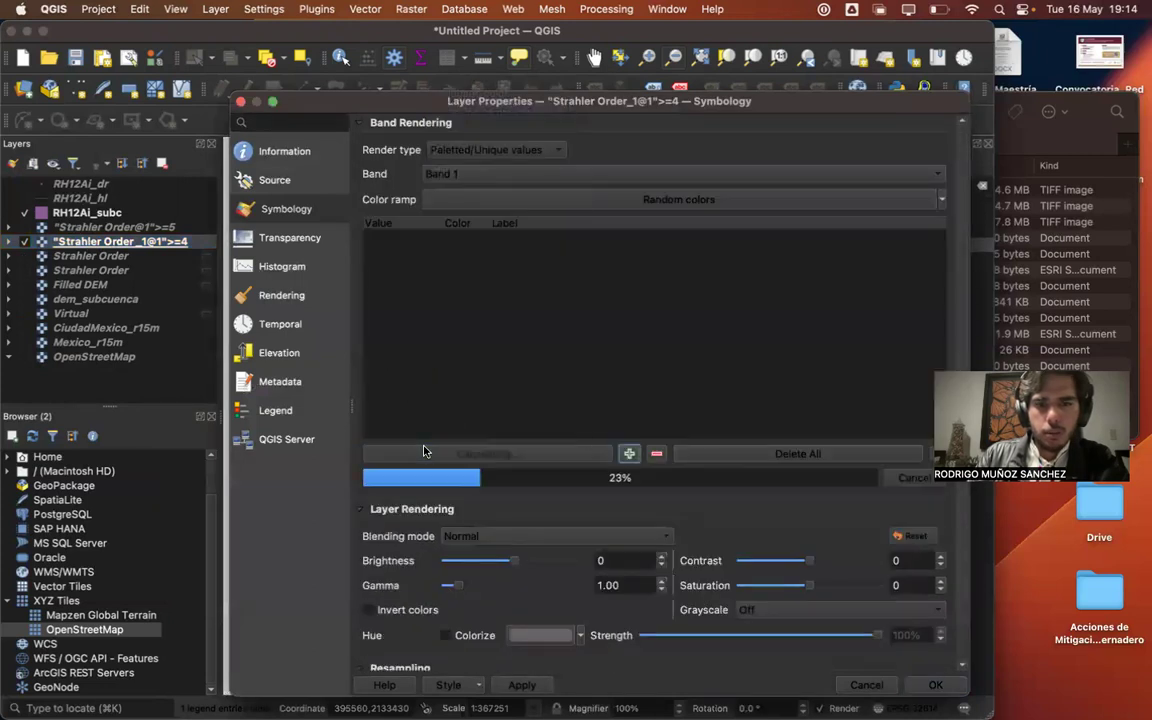
- Make the classes for values -3.40282e+38 and 0 fully transparent by setting their color opacity to 0%
double_click(462, 244)
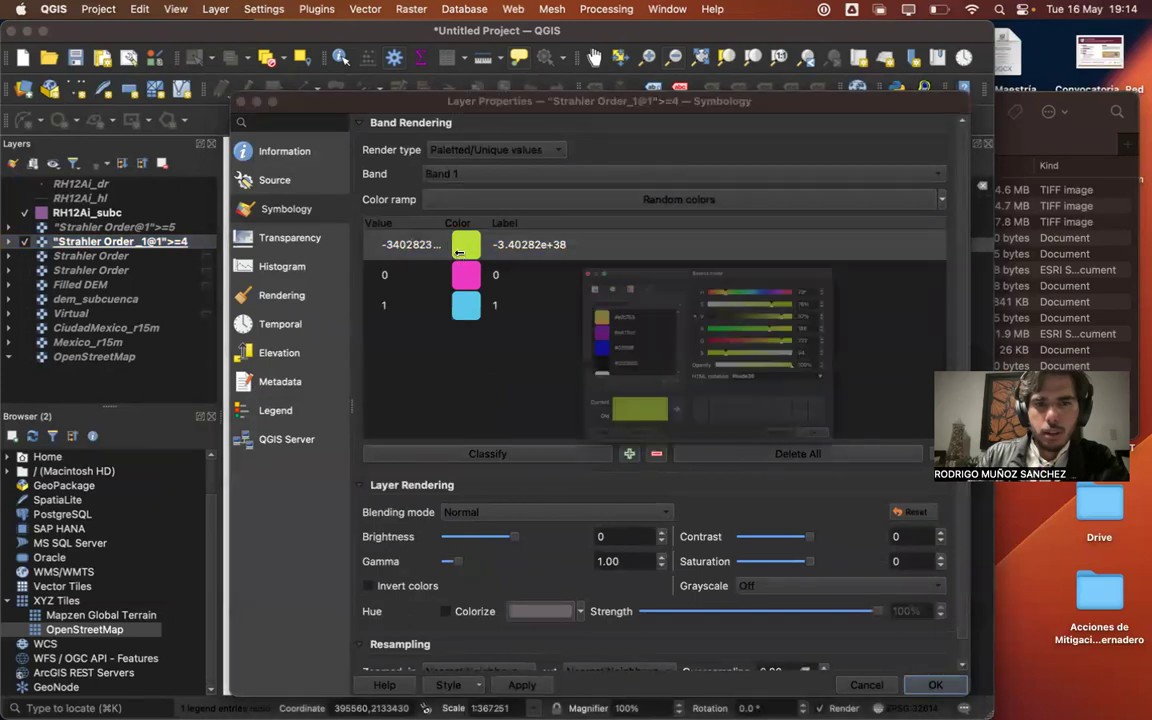
drag(875, 375, 648, 380)
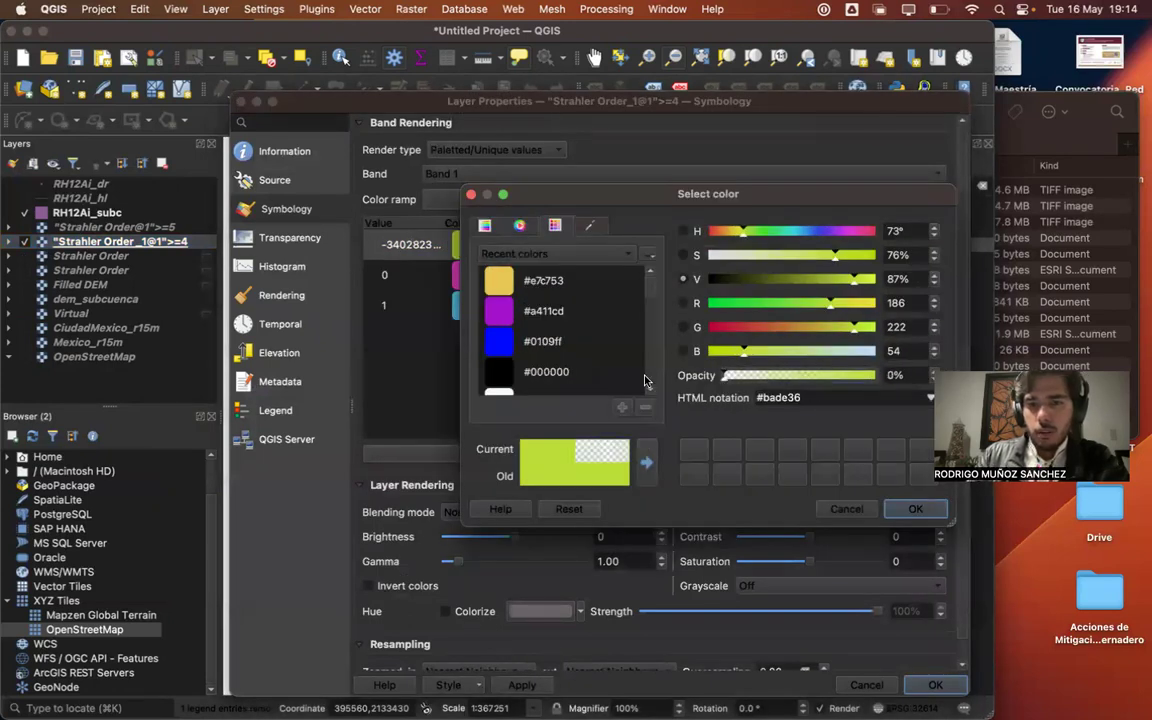
click(915, 508)
double_click(466, 274)
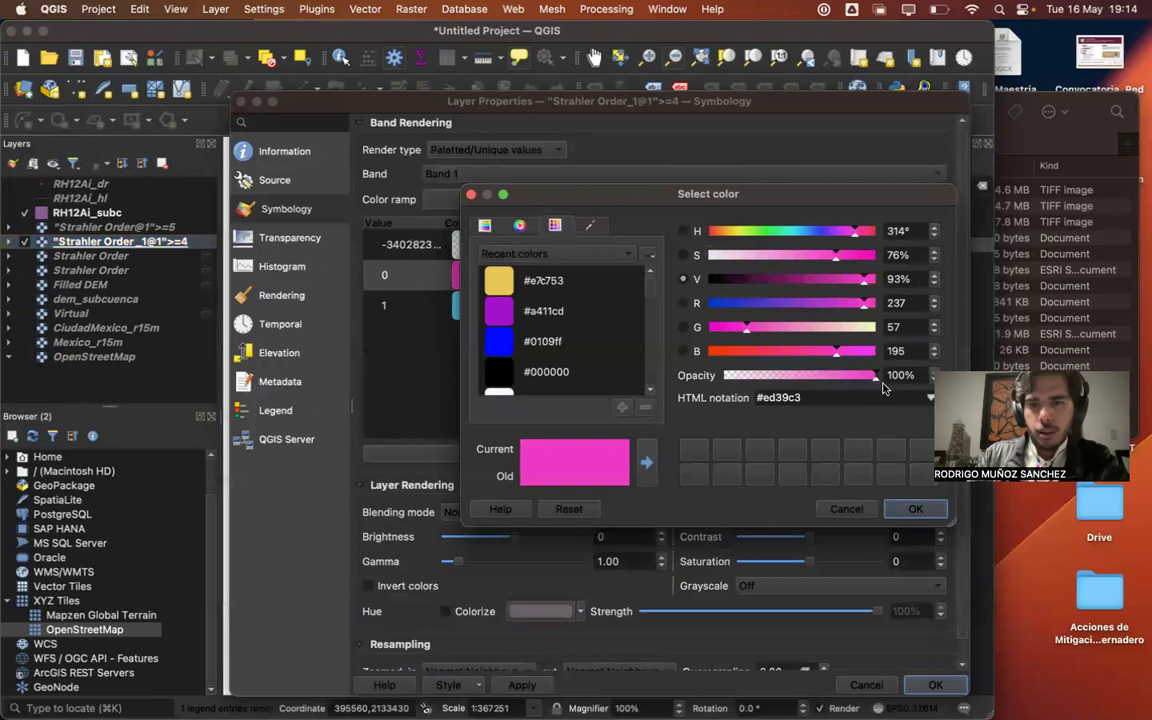
drag(875, 378, 834, 382)
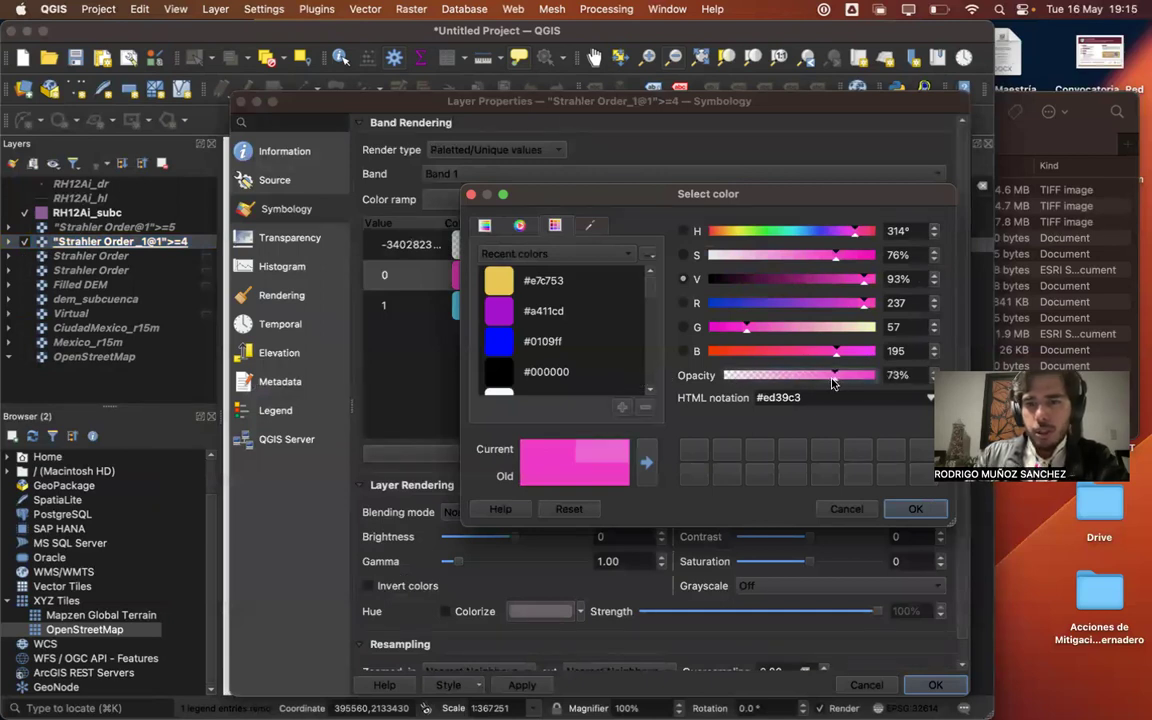
key(Return)
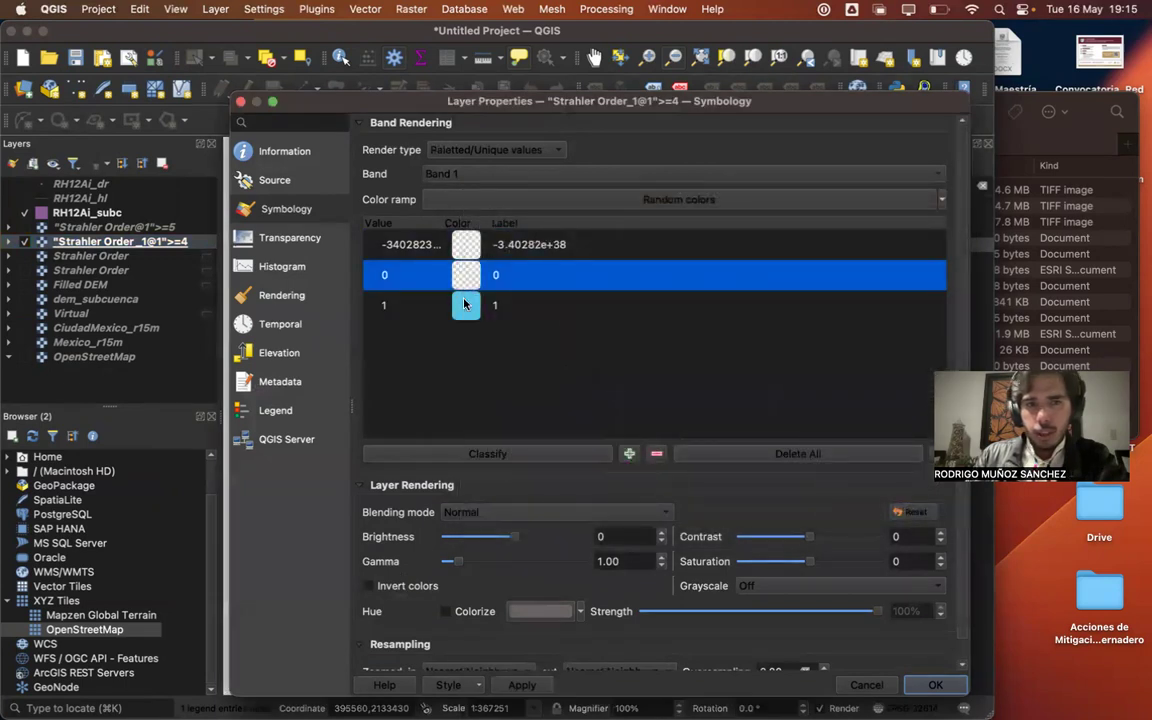
- Color the class for value 1 blue with #0109ff and apply the symbology to the layer
double_click(464, 304)
click(500, 344)
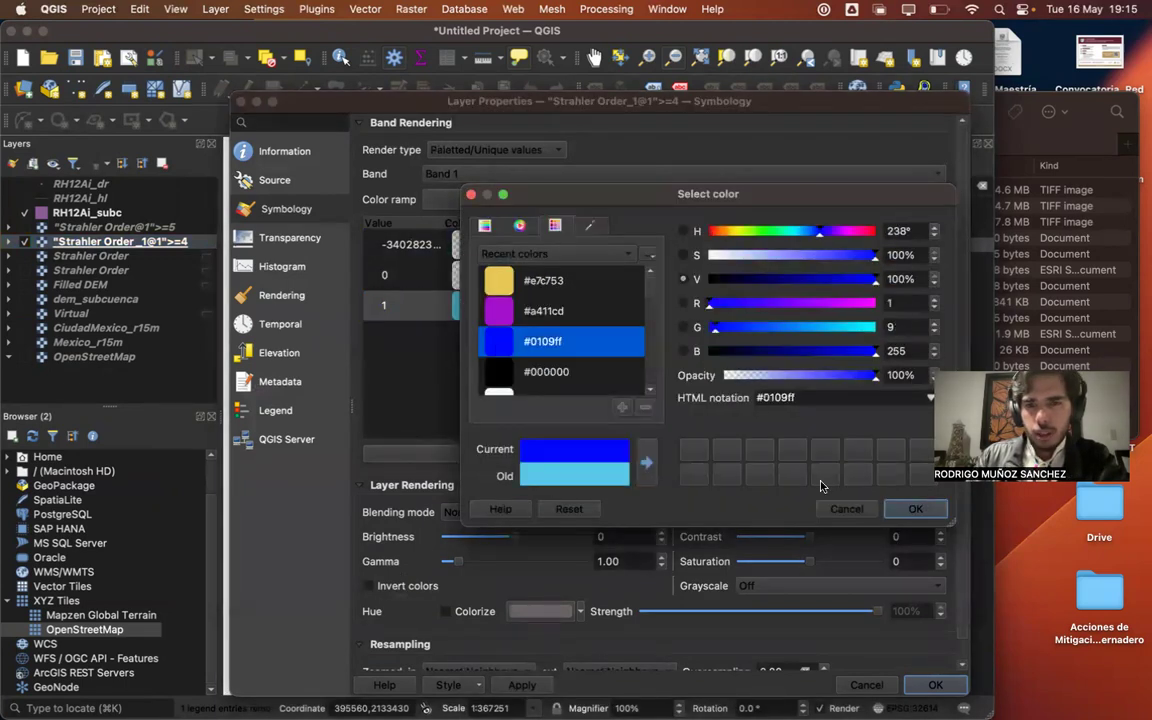
key(Return)
key(Return)
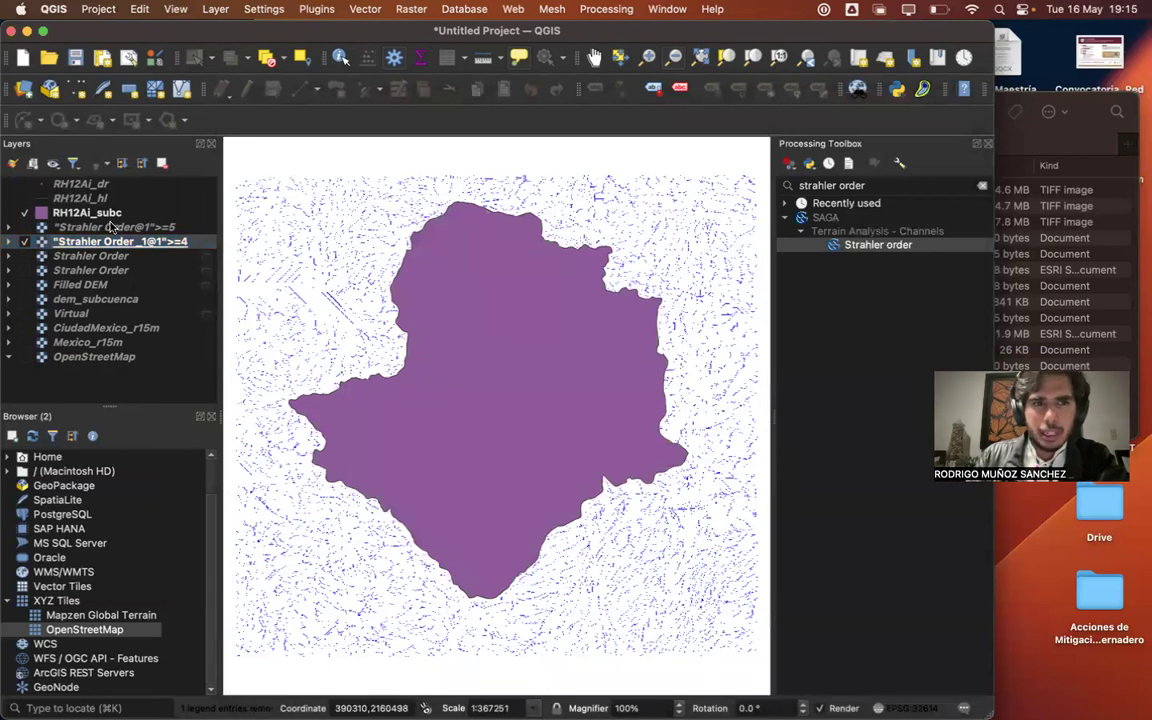
- Show the RH12Ai_hl stream layer and remove the lower of the two remaining Strahler Order layers
click(24, 198)
click(25, 242)
click(86, 257)
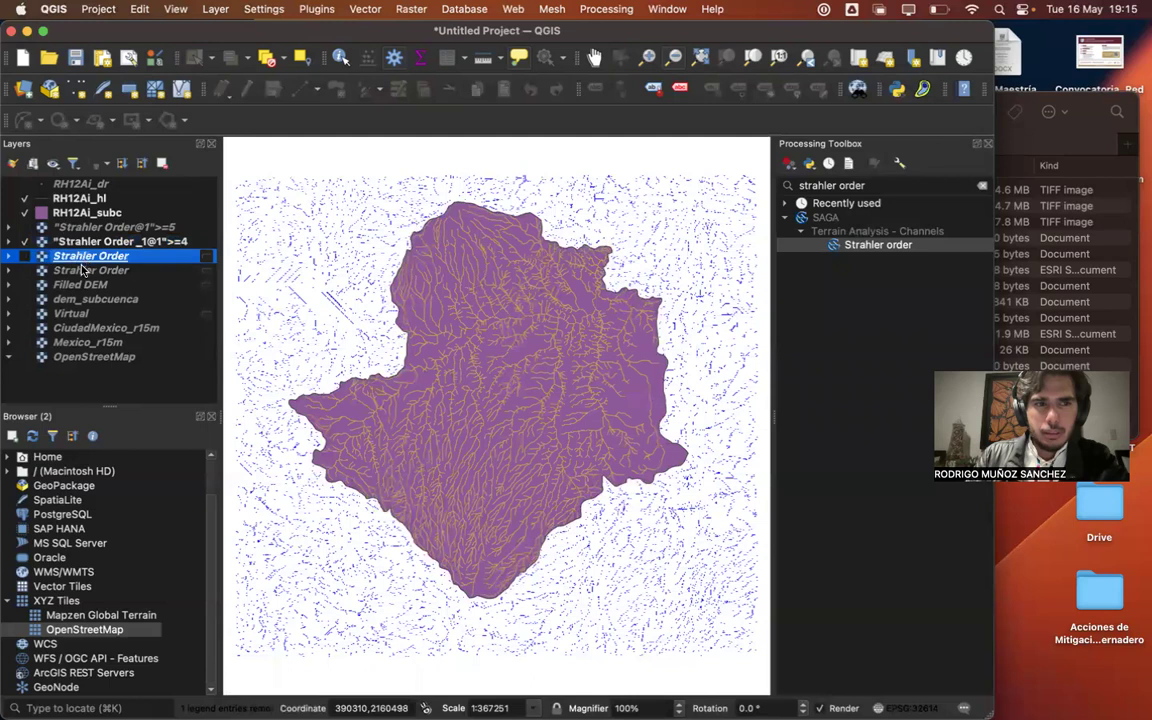
right_click(83, 272)
click(112, 404)
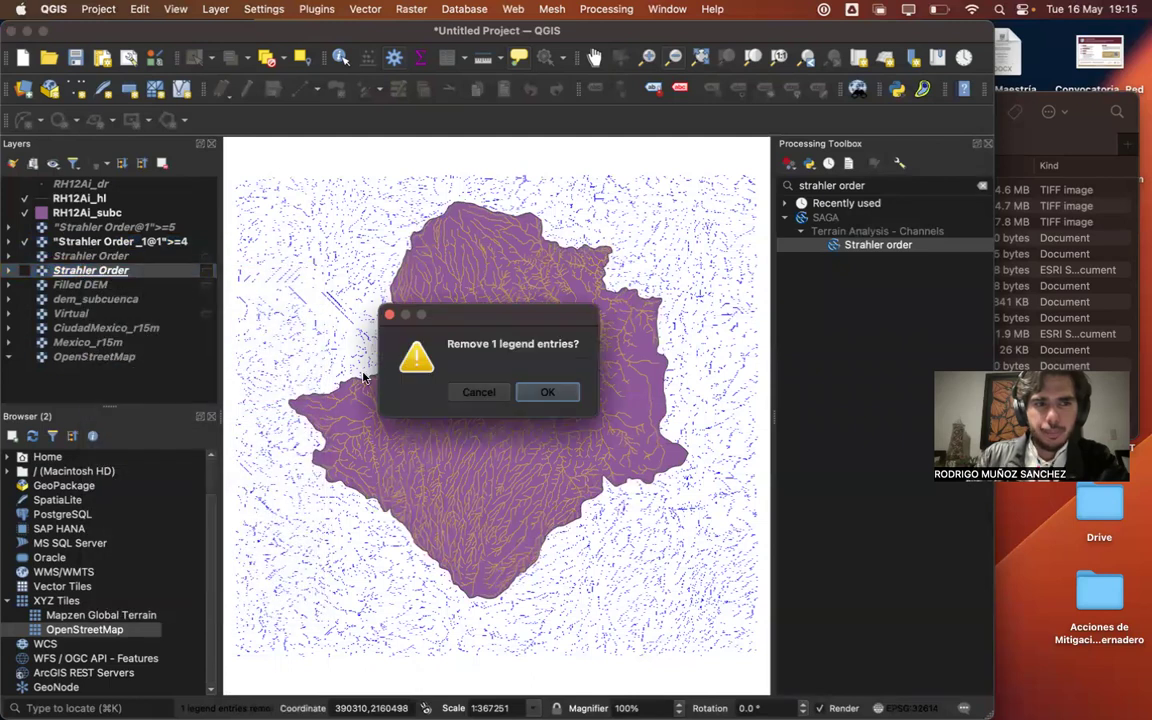
click(546, 392)
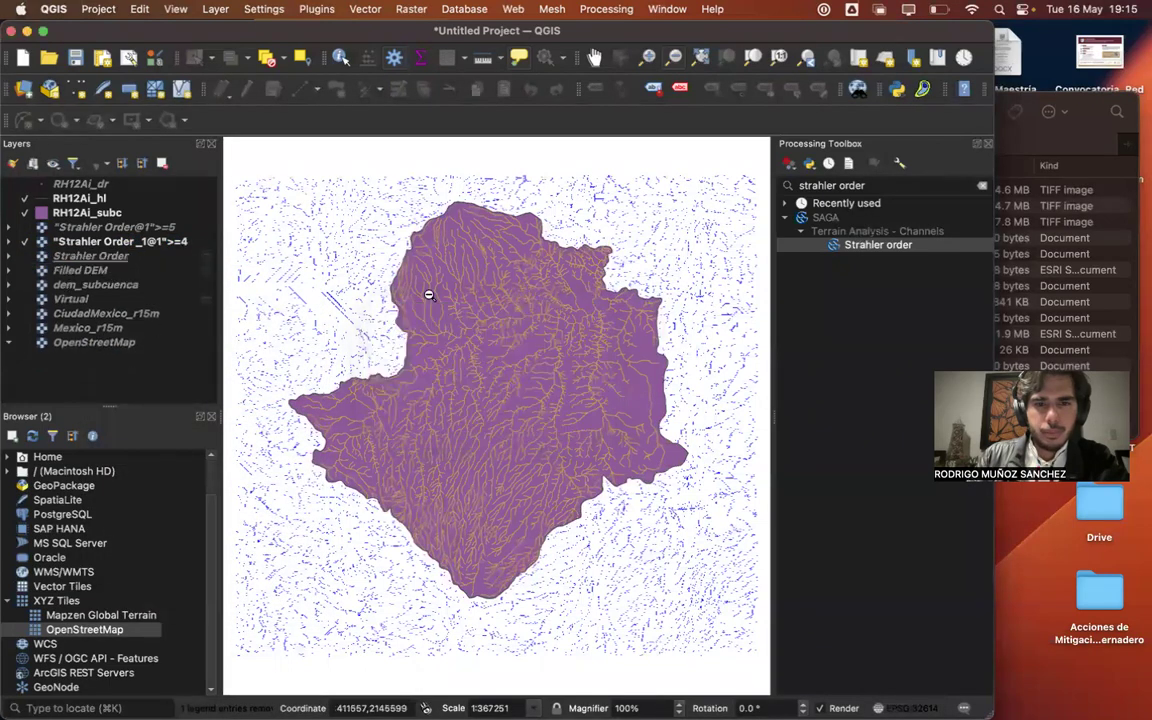
- Hide the RH12Ai_subc layer and compare the "Strahler Order_1@1">=4 streams with the RH12Ai_hl lines up close
click(24, 213)
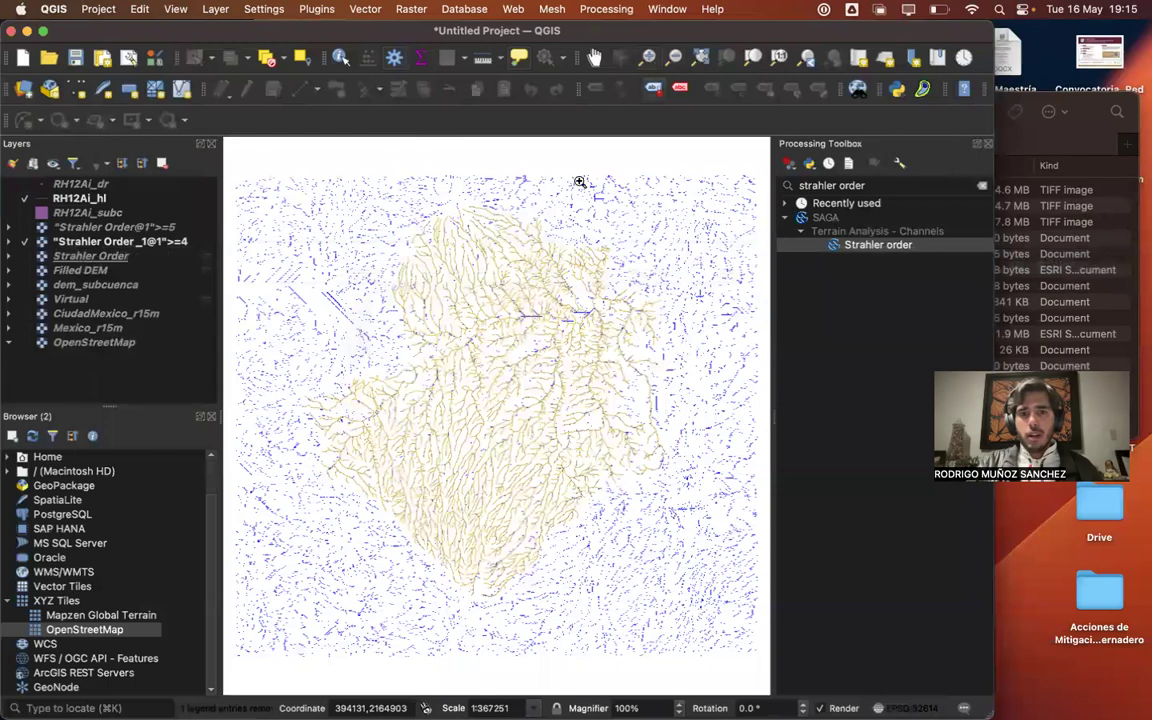
scroll(481, 386, up, 5)
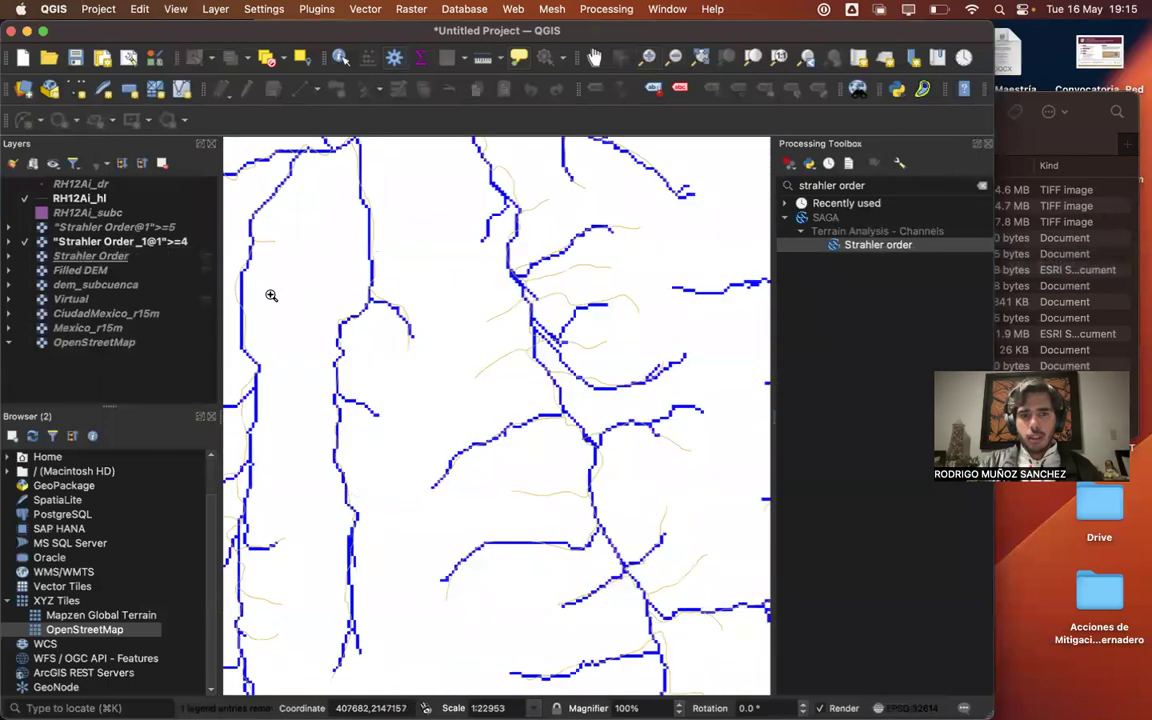
click(24, 242)
click(24, 243)
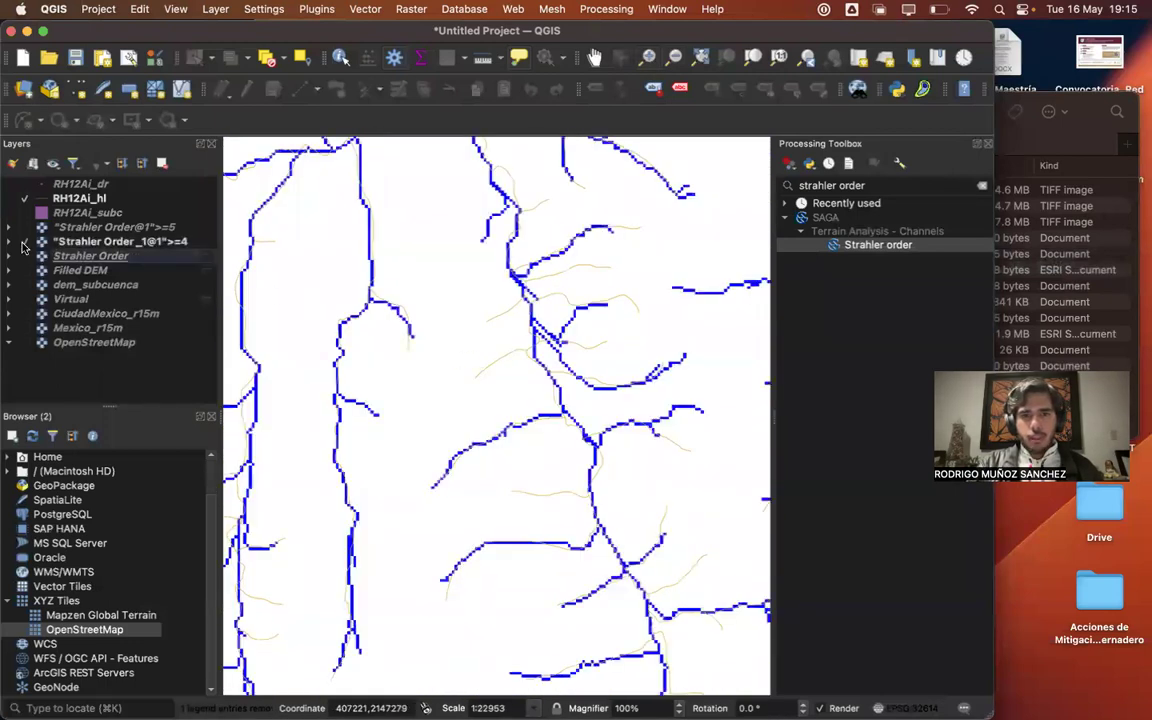
scroll(573, 396, down, 2)
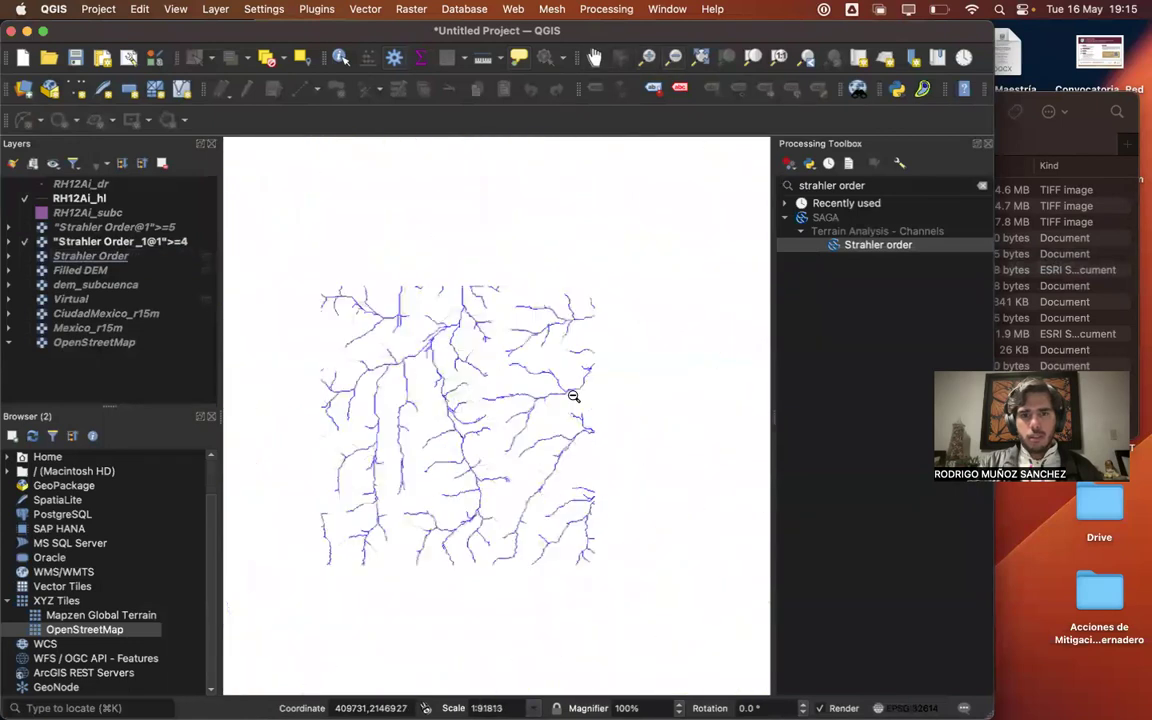
- Compare the "Strahler Order@1">=5 streams with the "Strahler Order _1@1">=4 streams by toggling their visibility, leaving the order 5 layer hidden
click(26, 228)
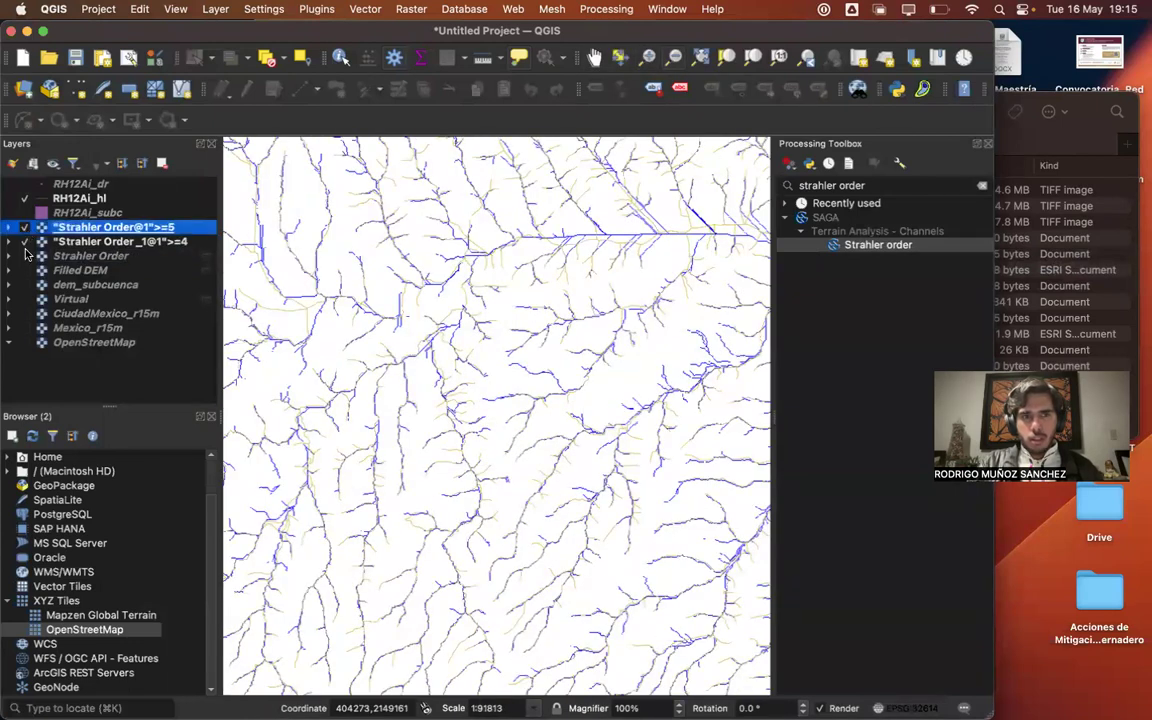
click(25, 242)
click(25, 243)
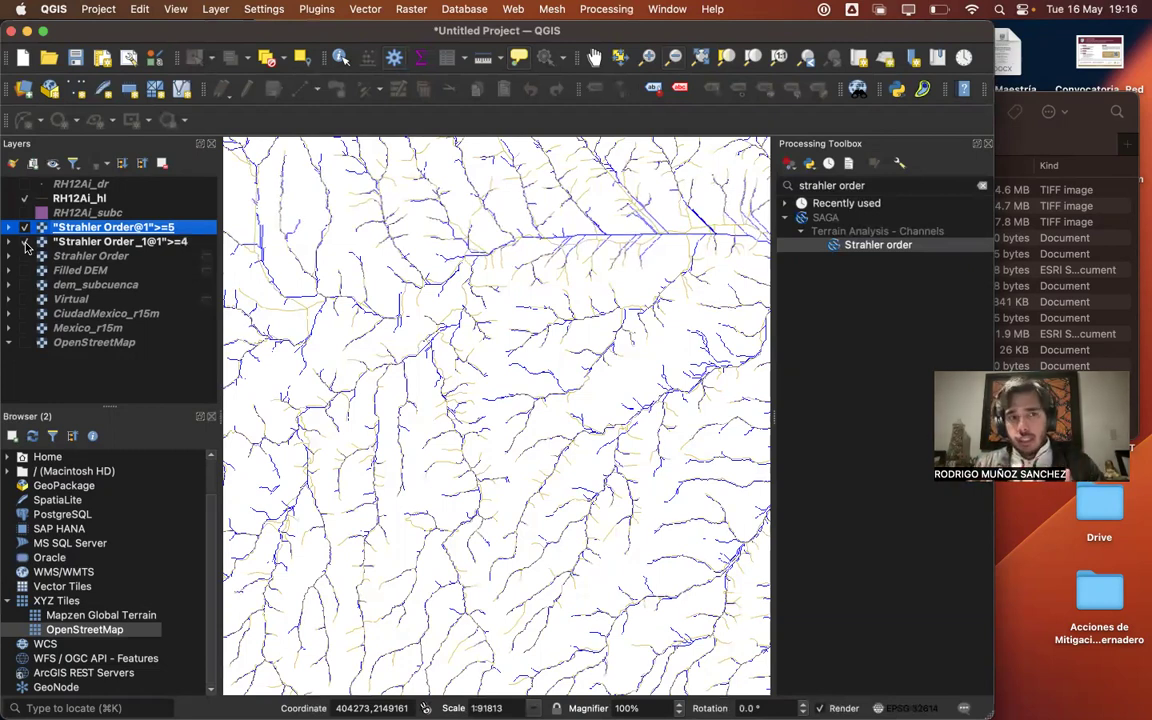
click(24, 228)
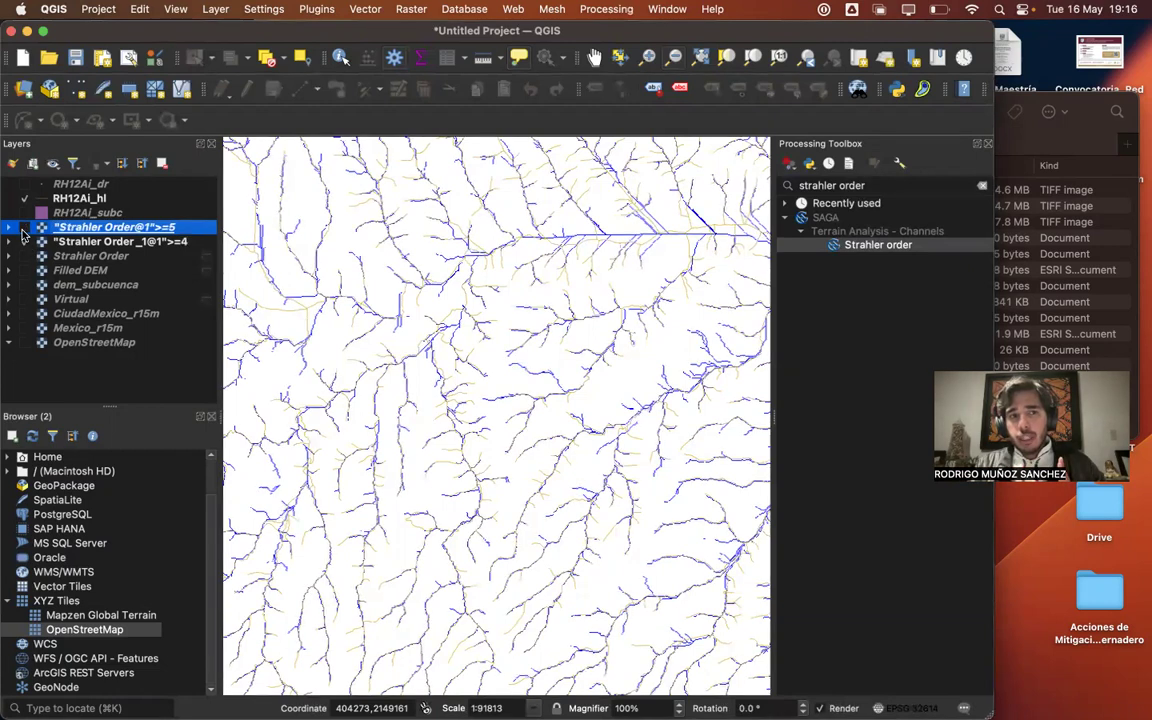
- Examine how the "Strahler Order _1@1">=4 streams match the RH12Ai_hl lines at closer and wider scales
click(258, 386)
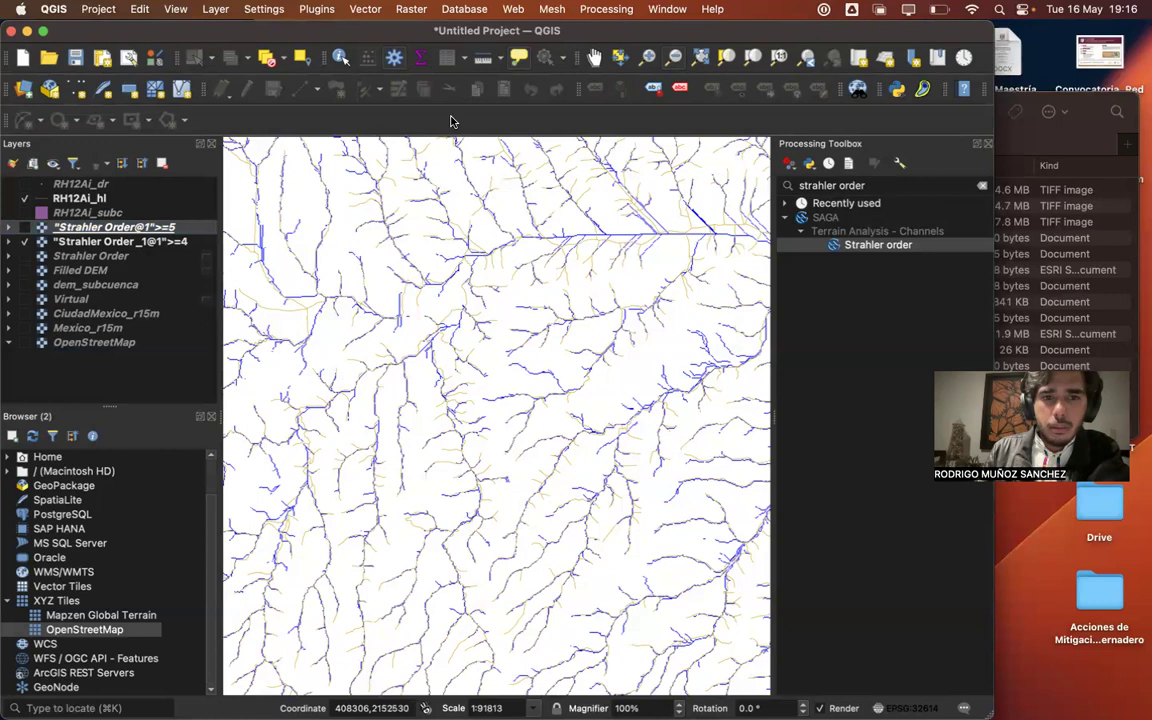
click(388, 303)
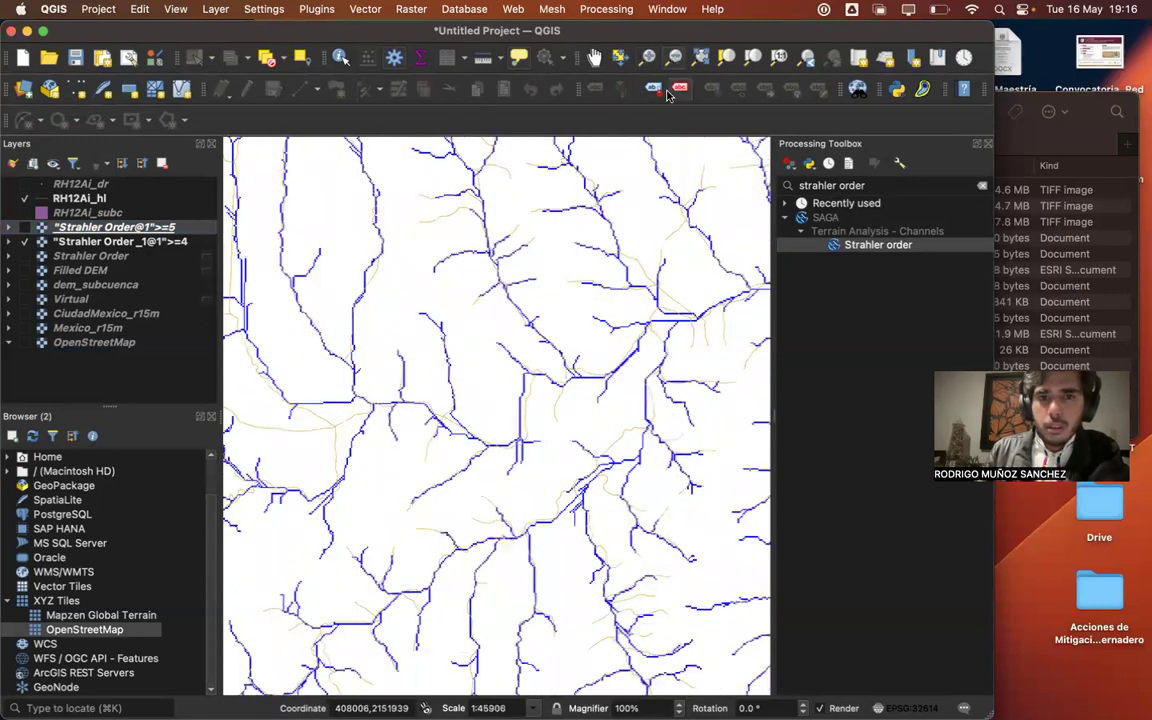
alt+click(609, 362)
alt+click(609, 363)
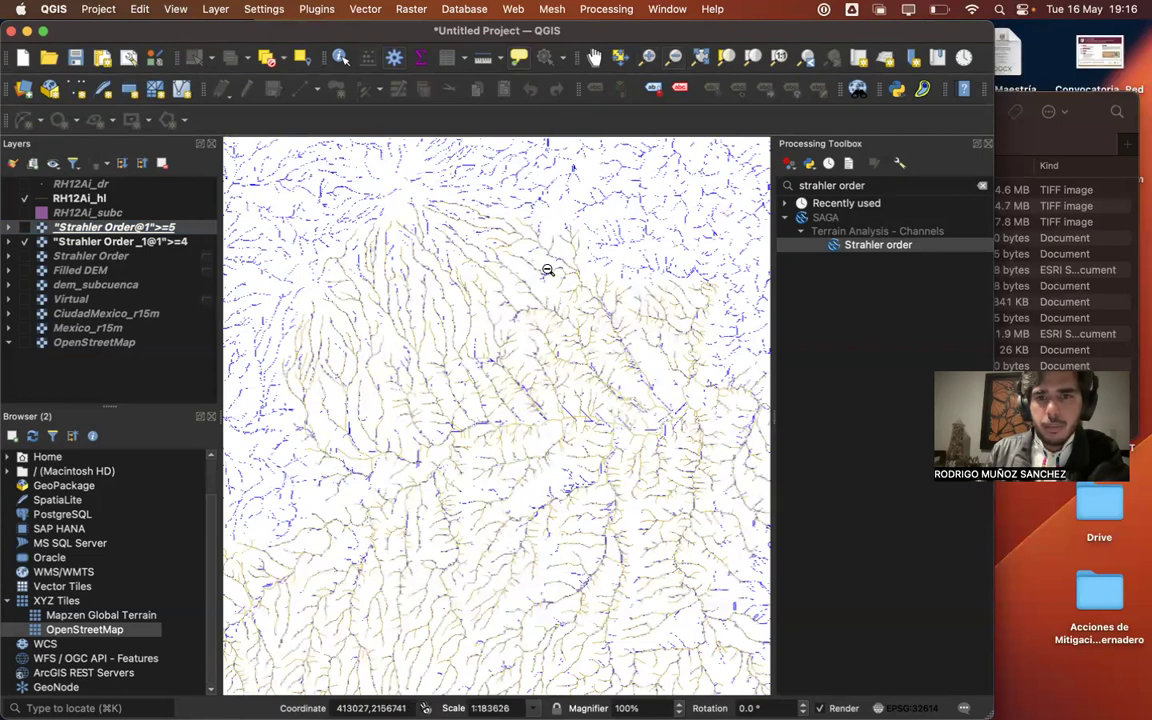
click(517, 350)
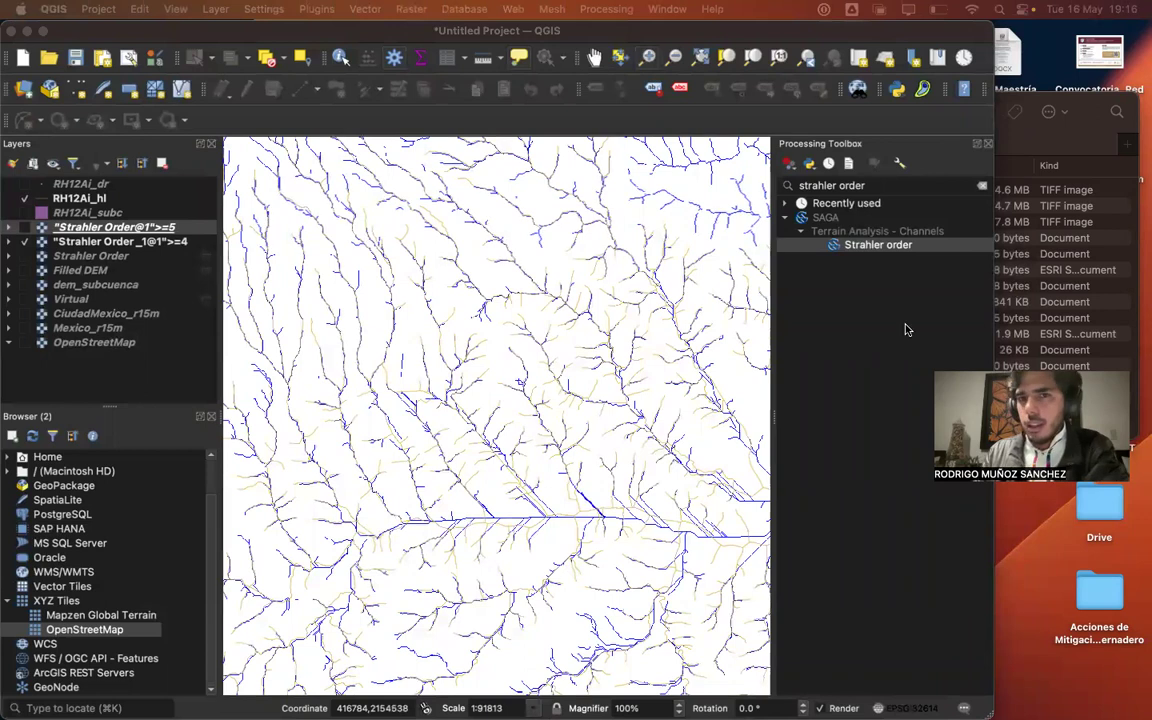
click(869, 358)
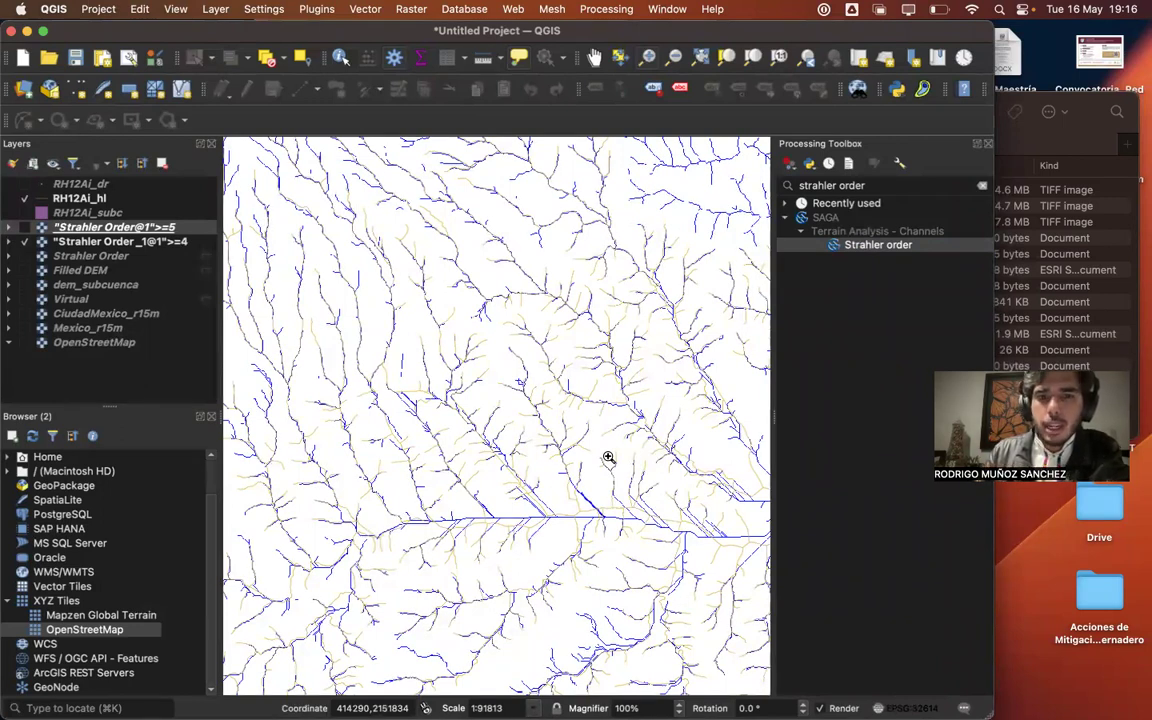
- Find the SAGA algorithm using the search text "channel network and drainage basin" and open its parameters
click(983, 188)
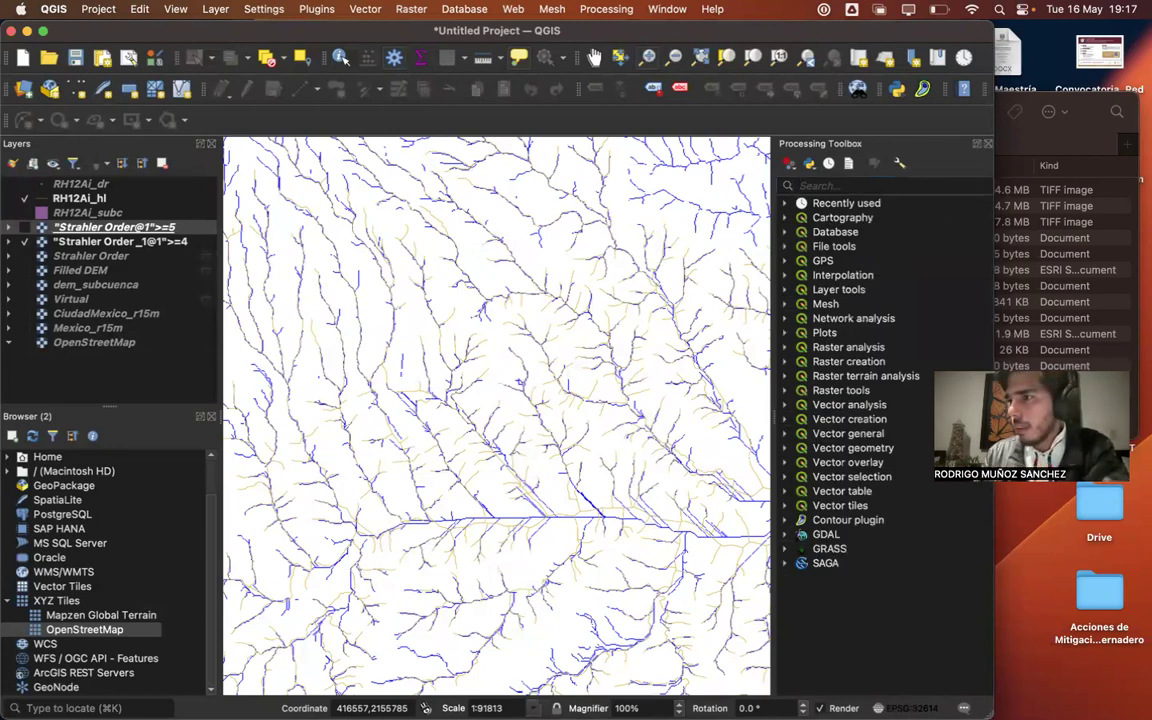
text(c)
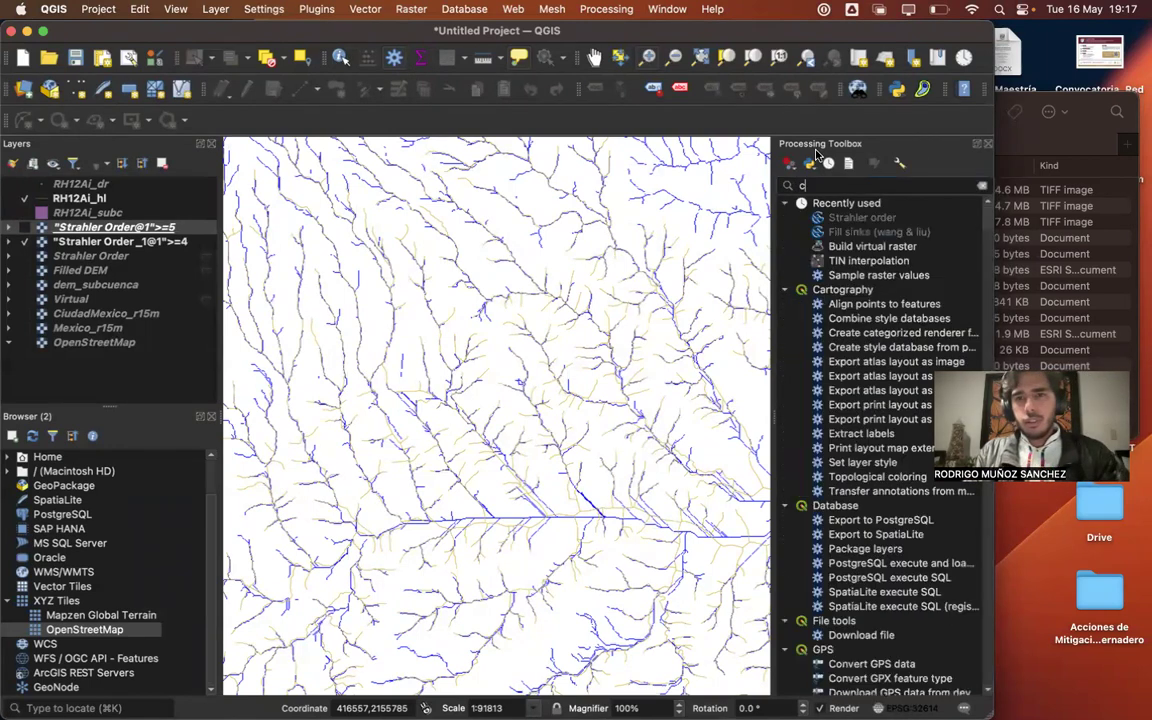
text(hannel ne)
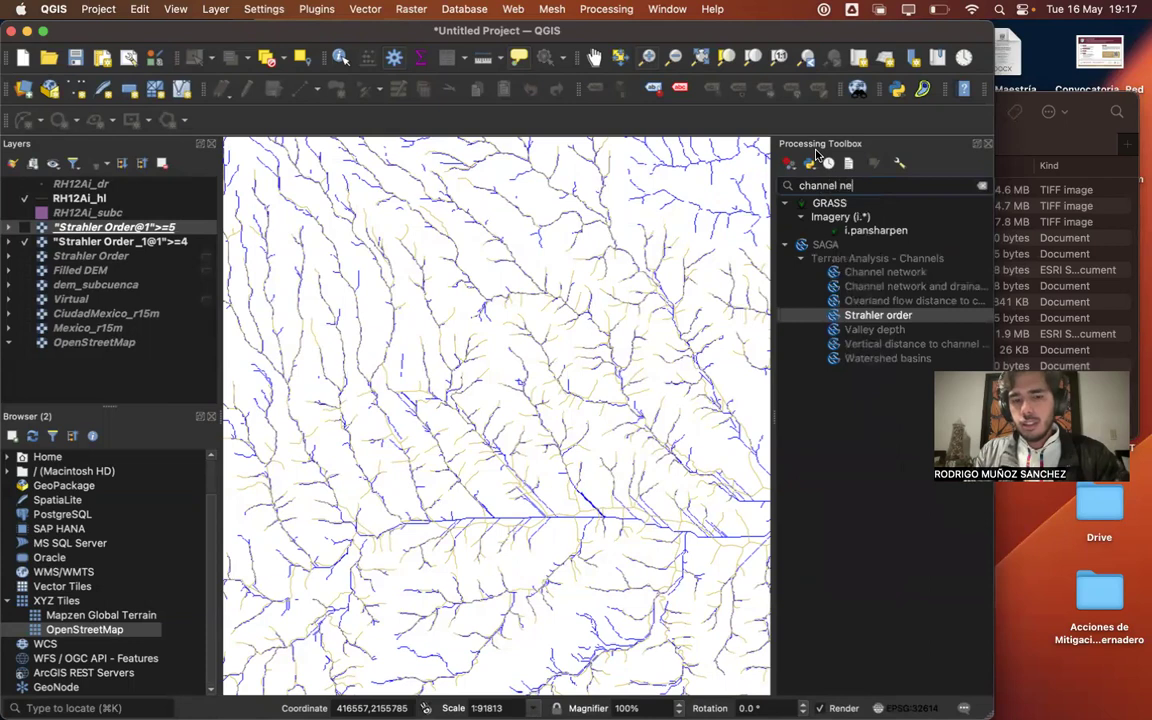
text(tworl)
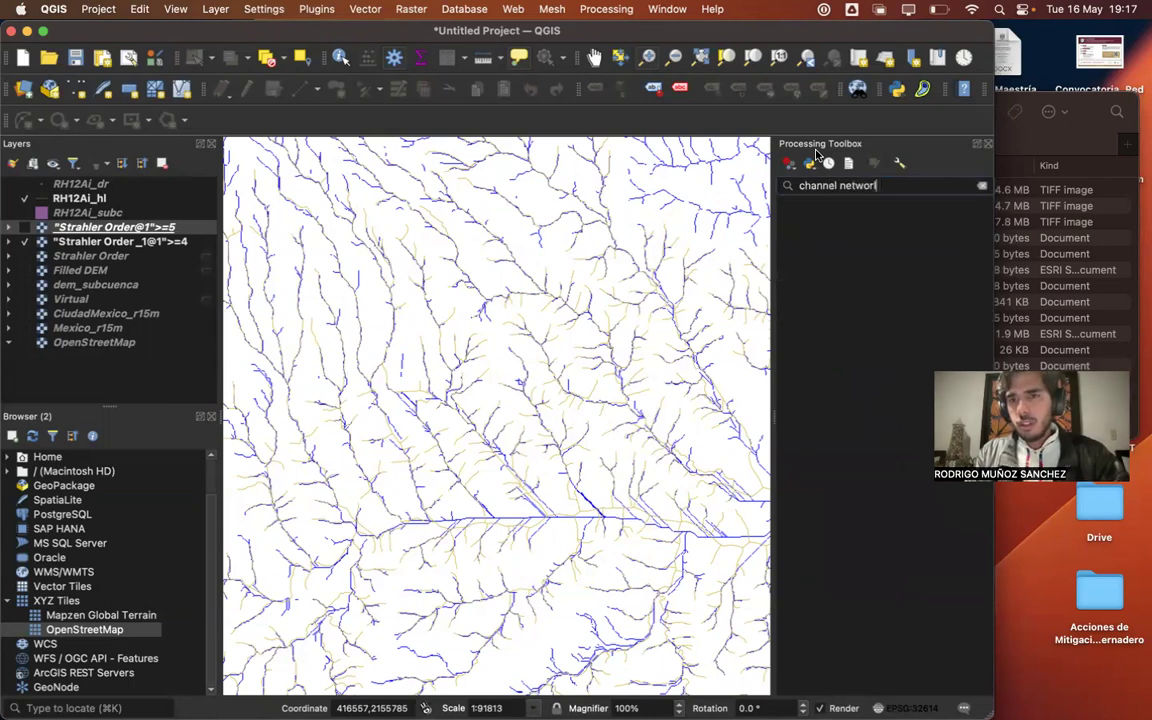
key(BackSpace)
text(k and)
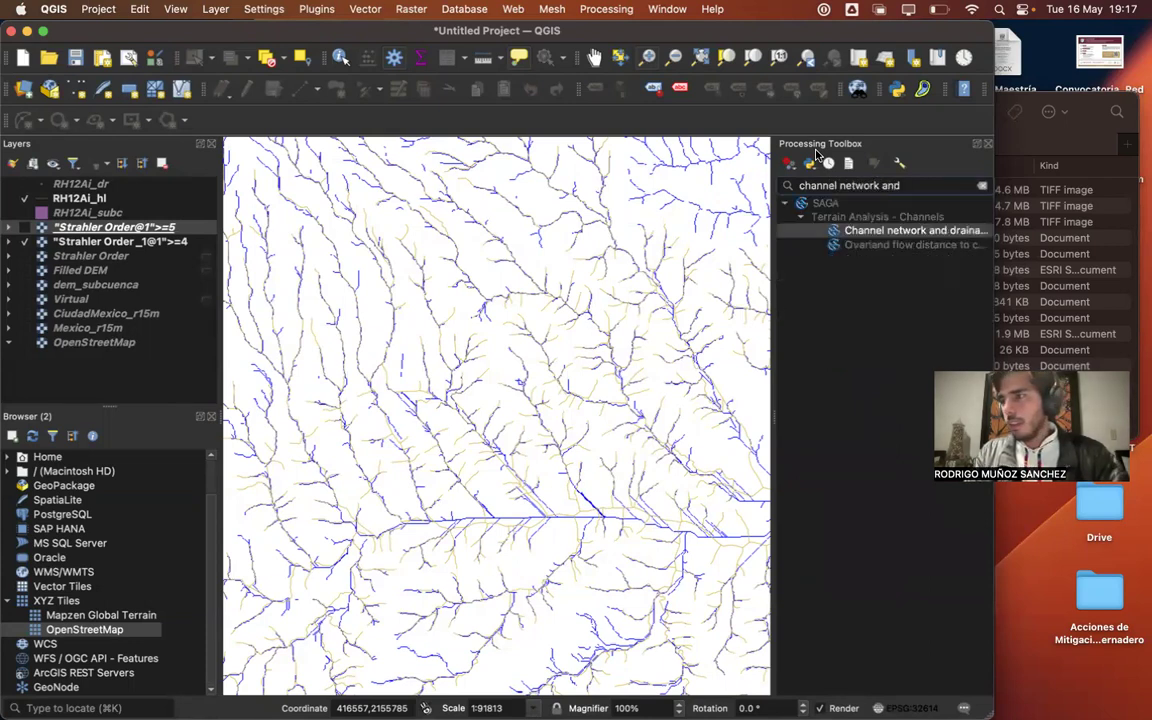
text( drainage basin)
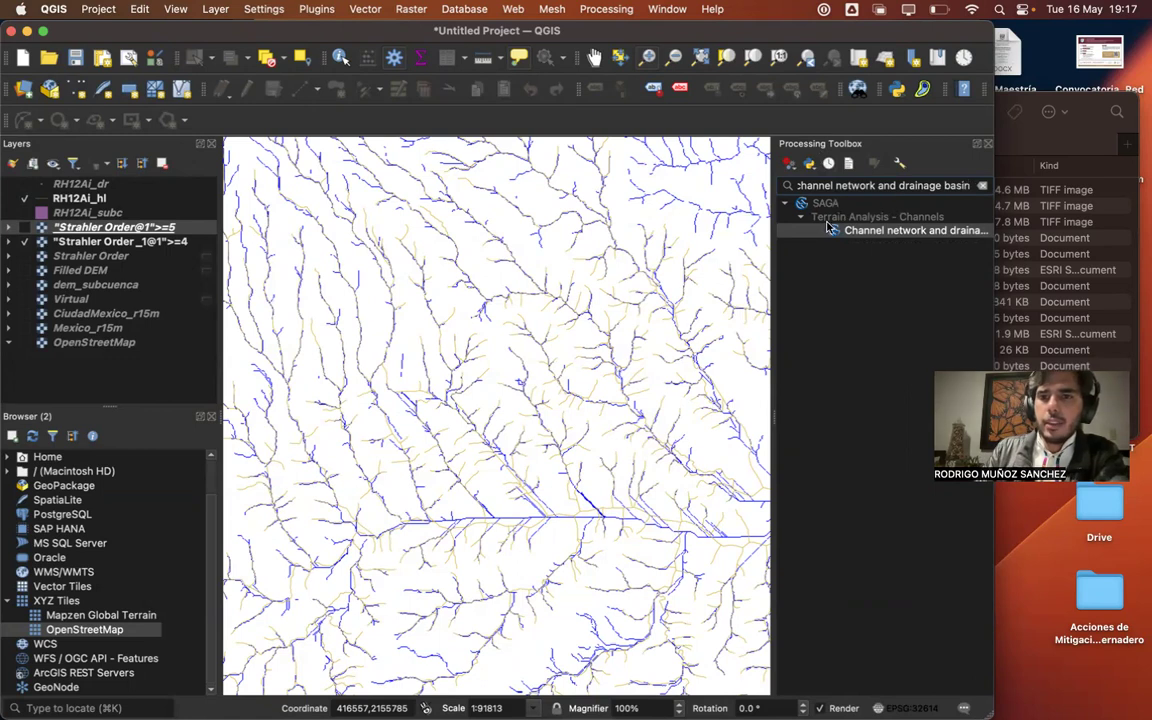
click(893, 232)
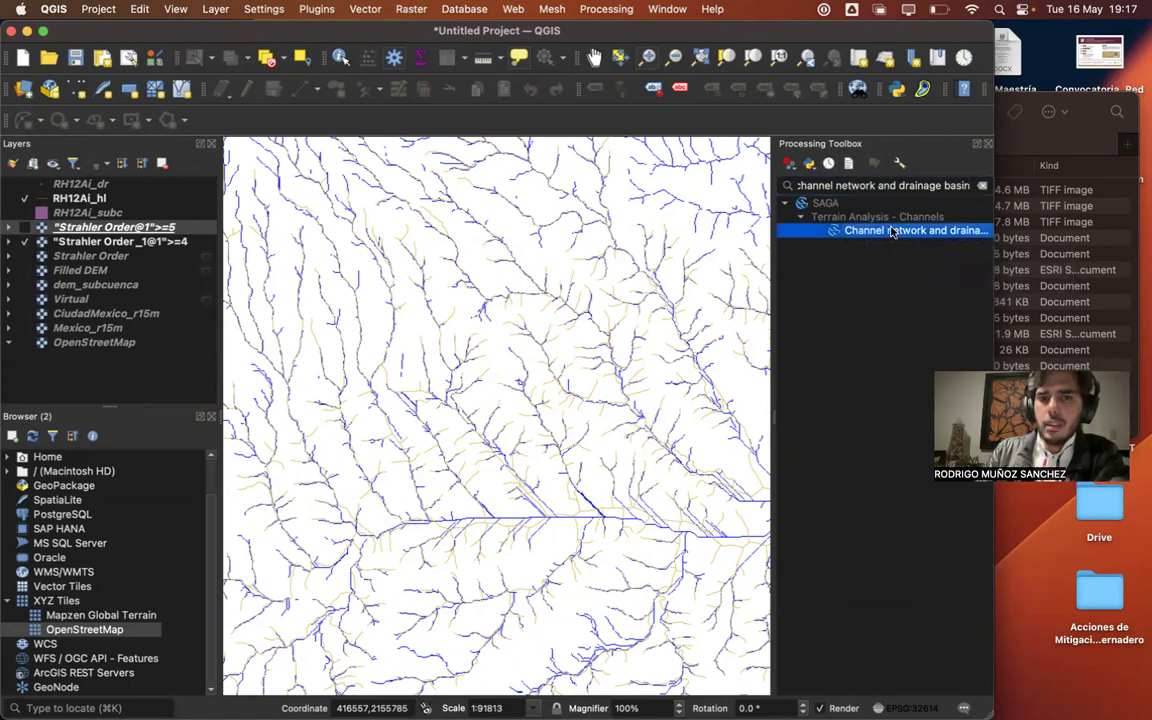
double_click(893, 232)
drag(750, 150, 525, 116)
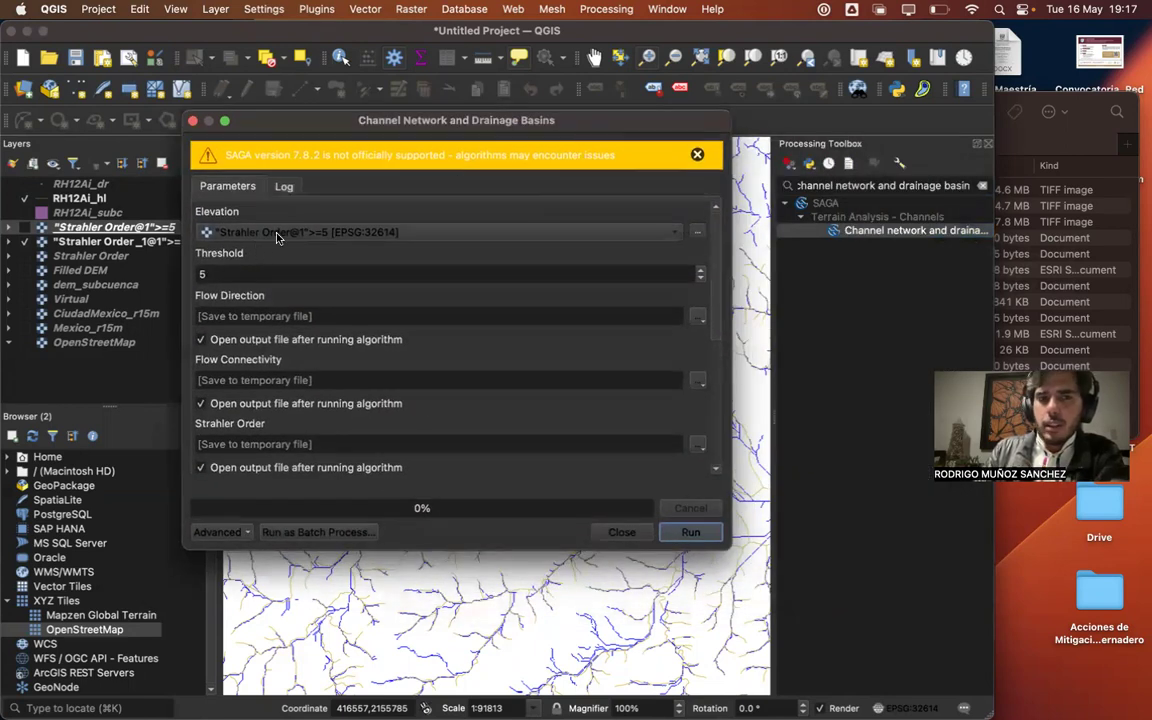
- Set the elevation input to Filled DEM [EPSG:32614] and the threshold to 4
click(245, 236)
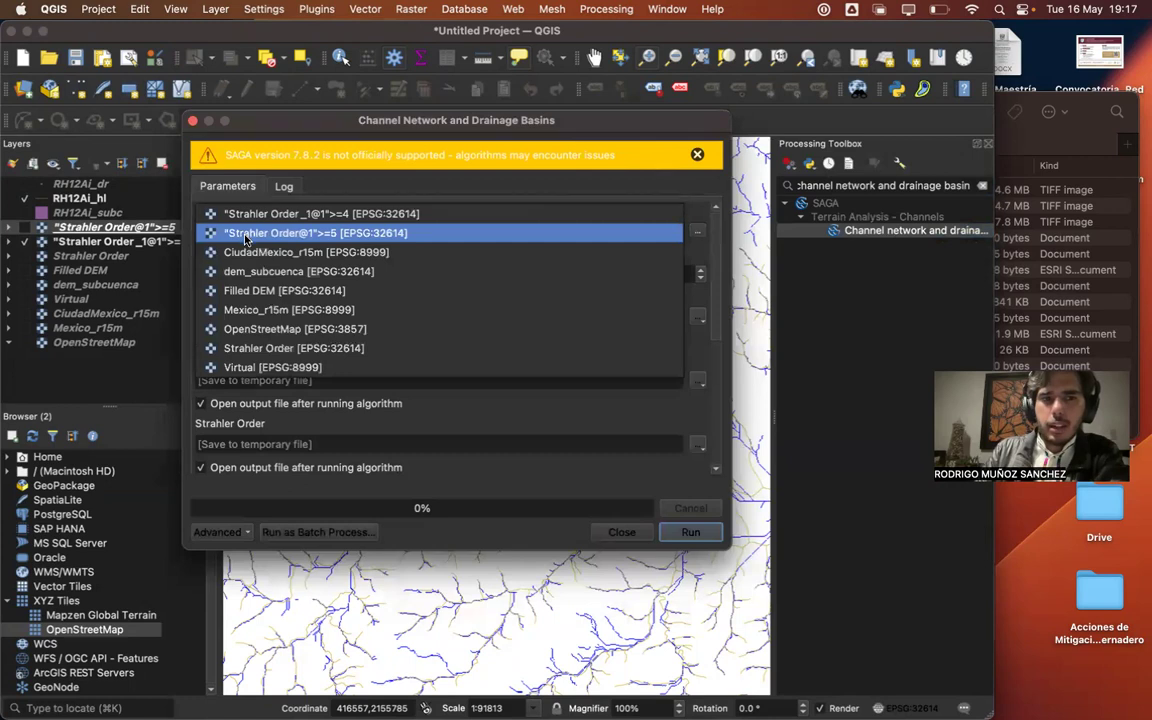
click(244, 291)
drag(267, 112, 267, 79)
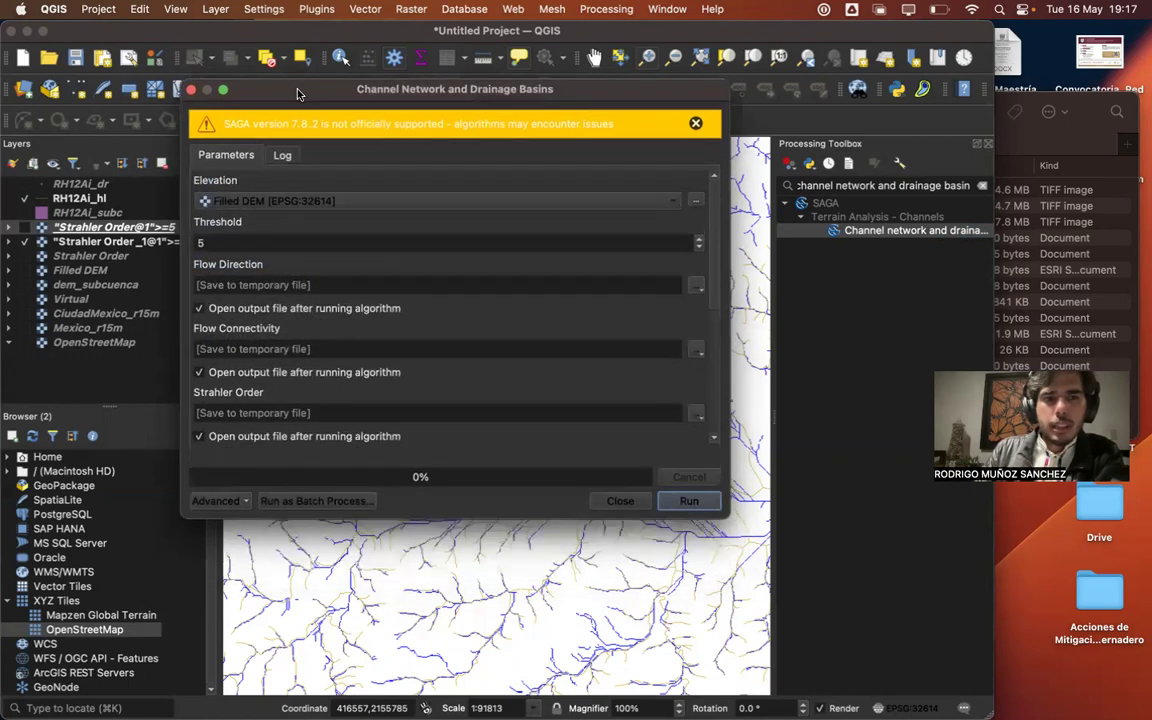
click(220, 244)
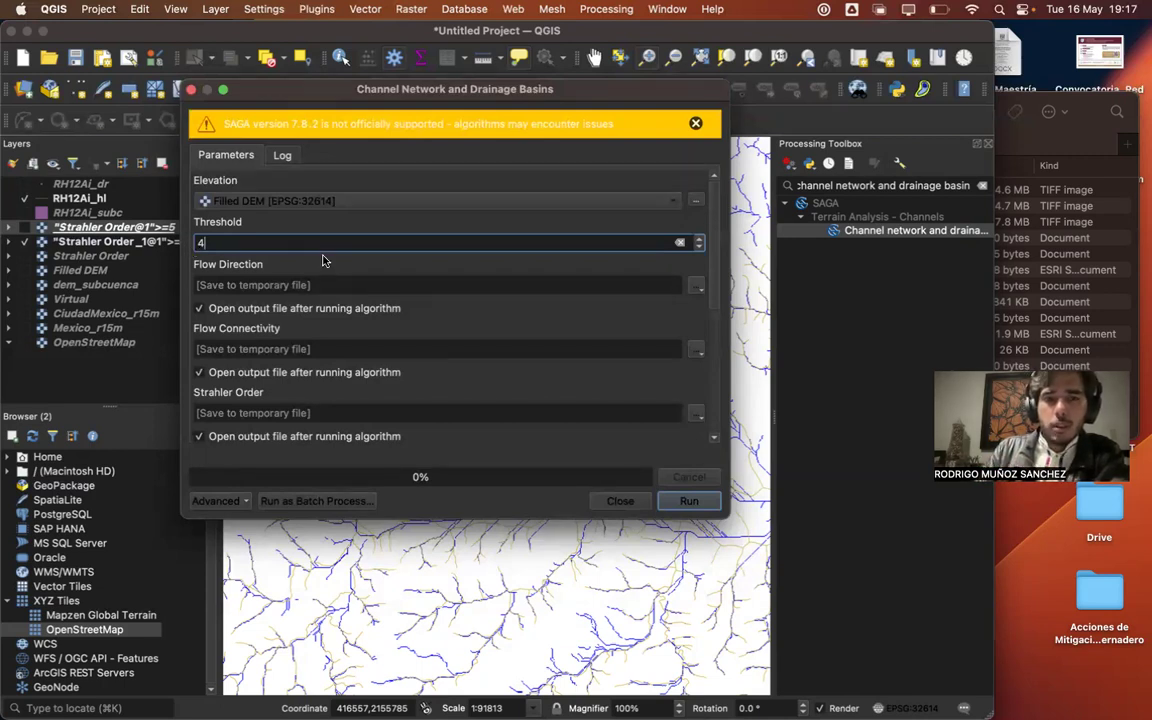
- Disable opening of every output except Channels after running, and run the Channel Network and Drainage Basins algorithm
click(200, 310)
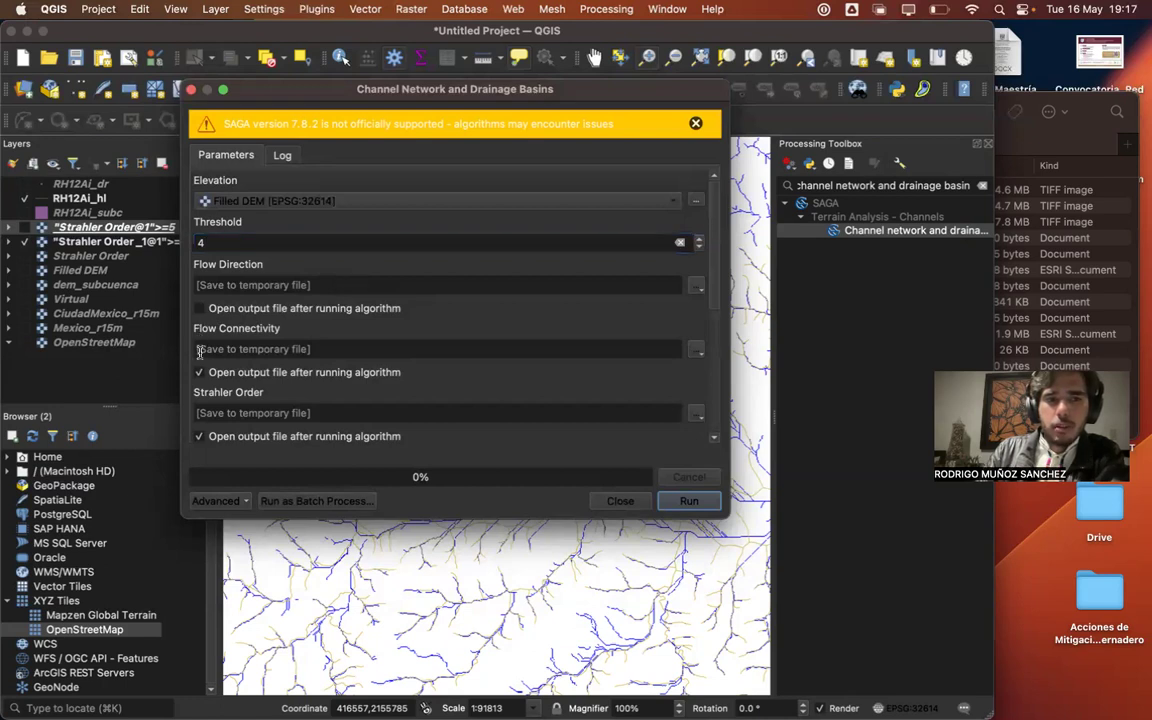
scroll(199, 378, down, 2)
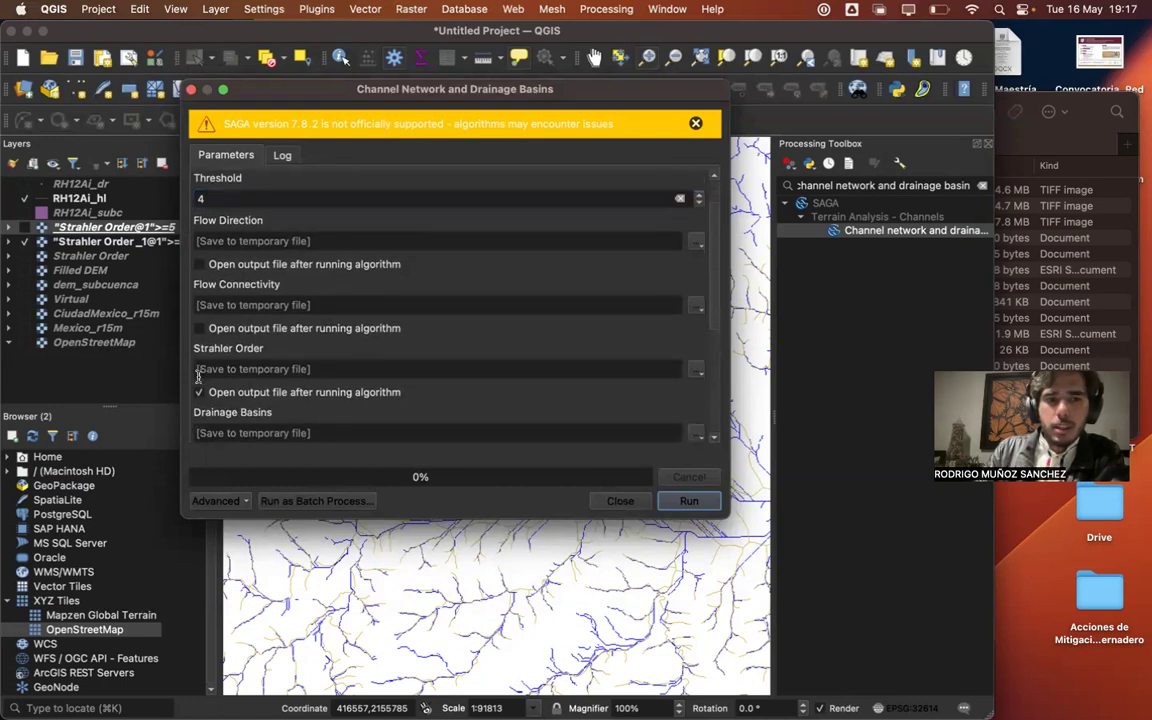
scroll(199, 391, down, 6)
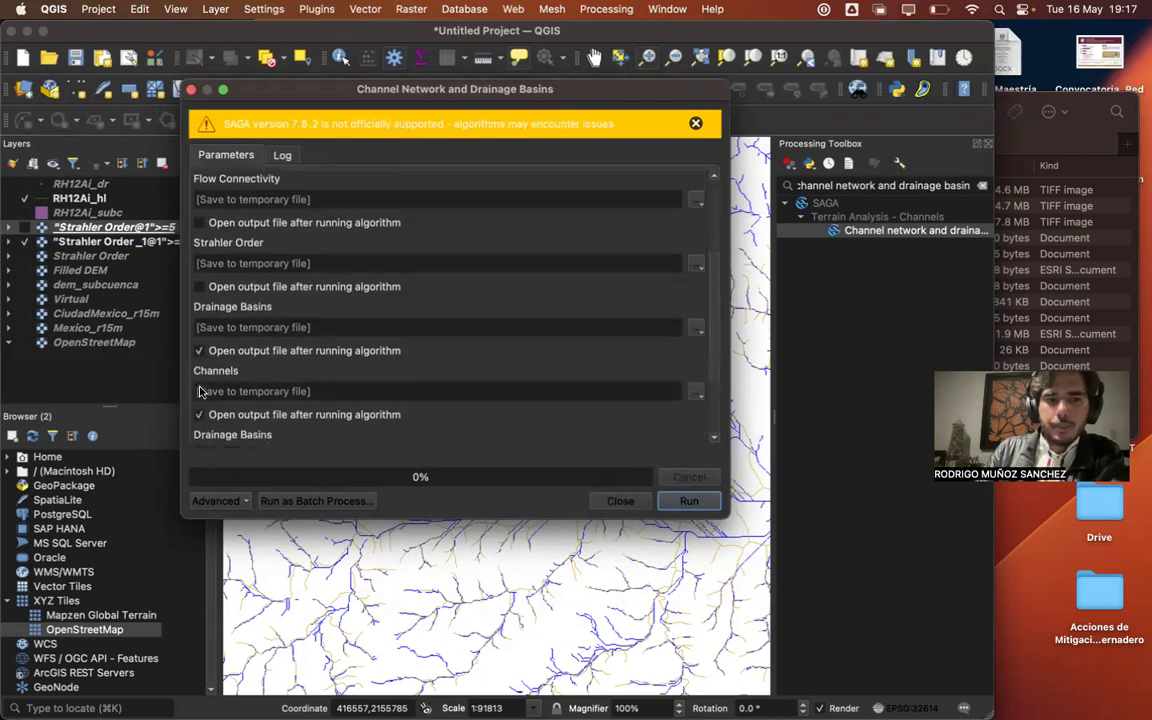
scroll(199, 392, down, 3)
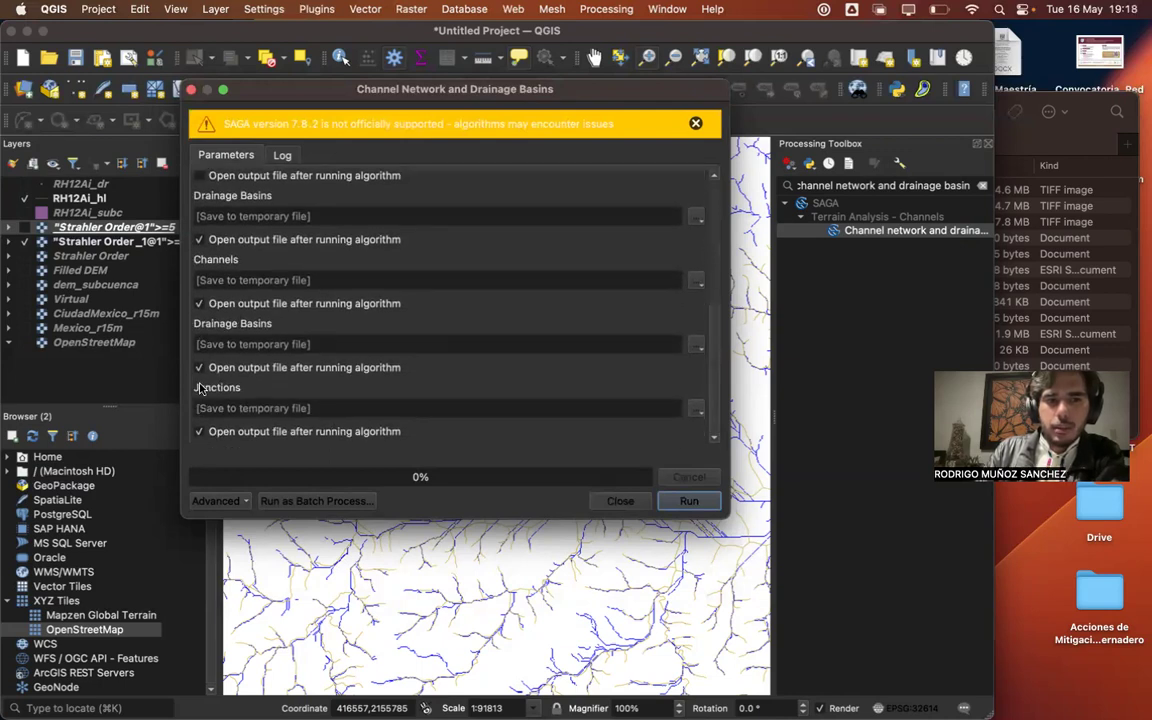
scroll(197, 327, up, 1)
scroll(197, 327, down, 1)
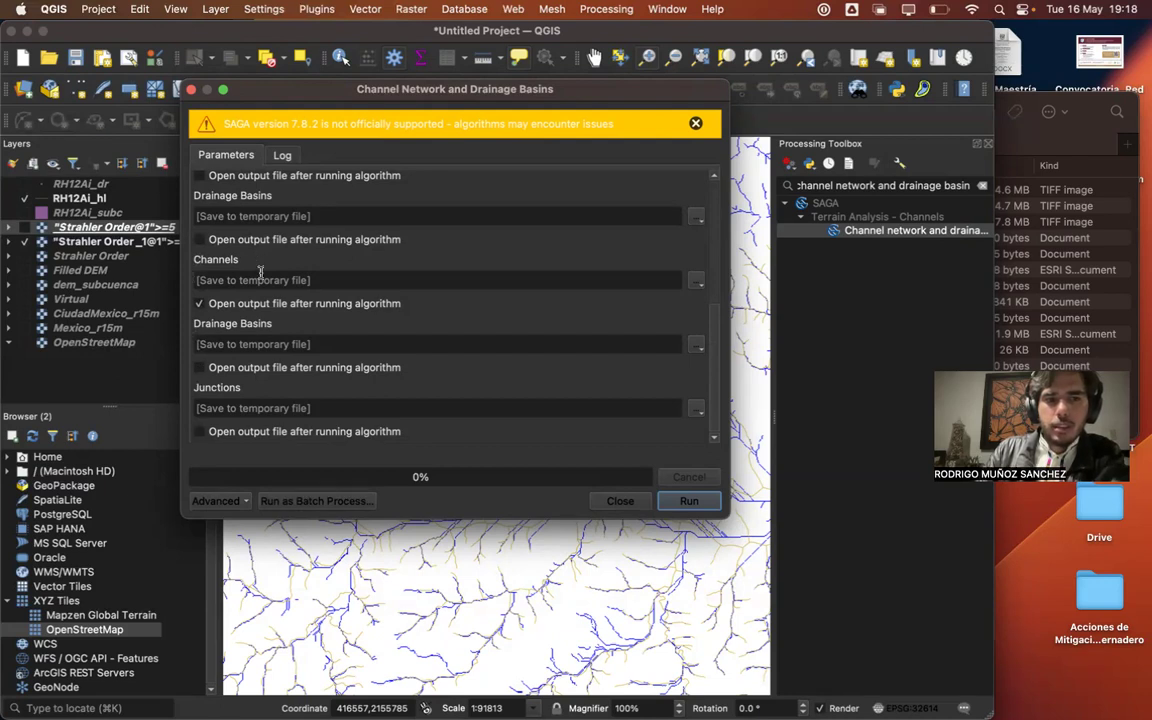
scroll(279, 302, up, 2)
scroll(279, 302, up, 8)
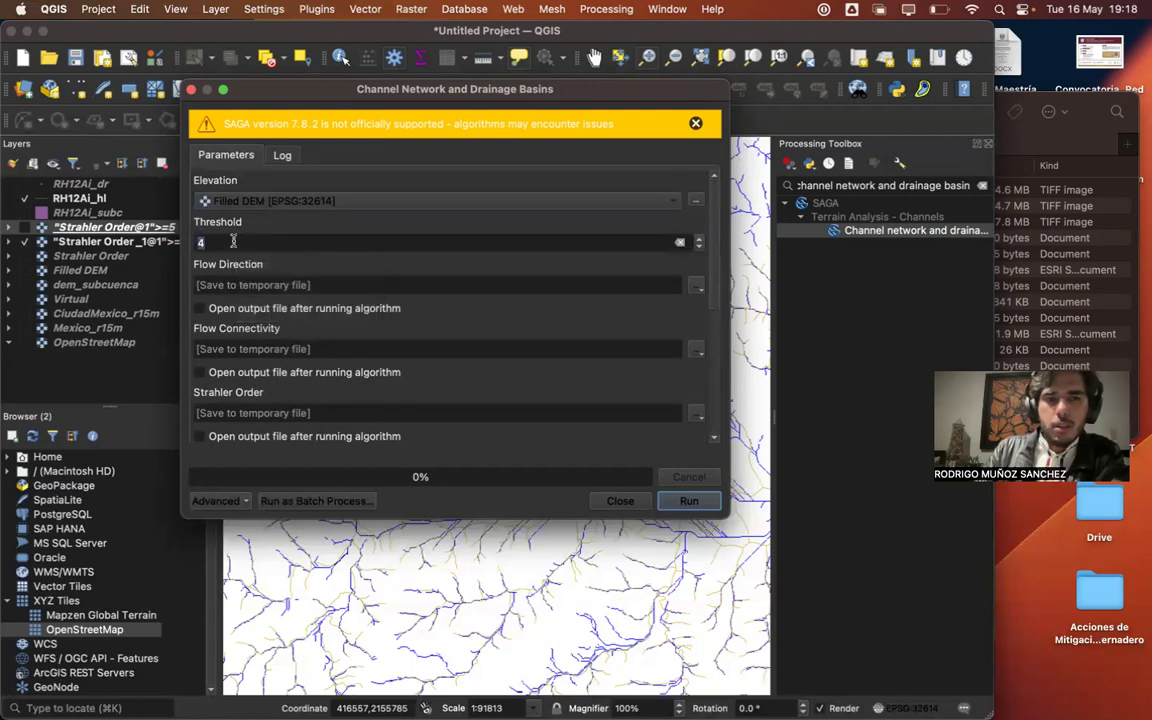
scroll(234, 270, down, 5)
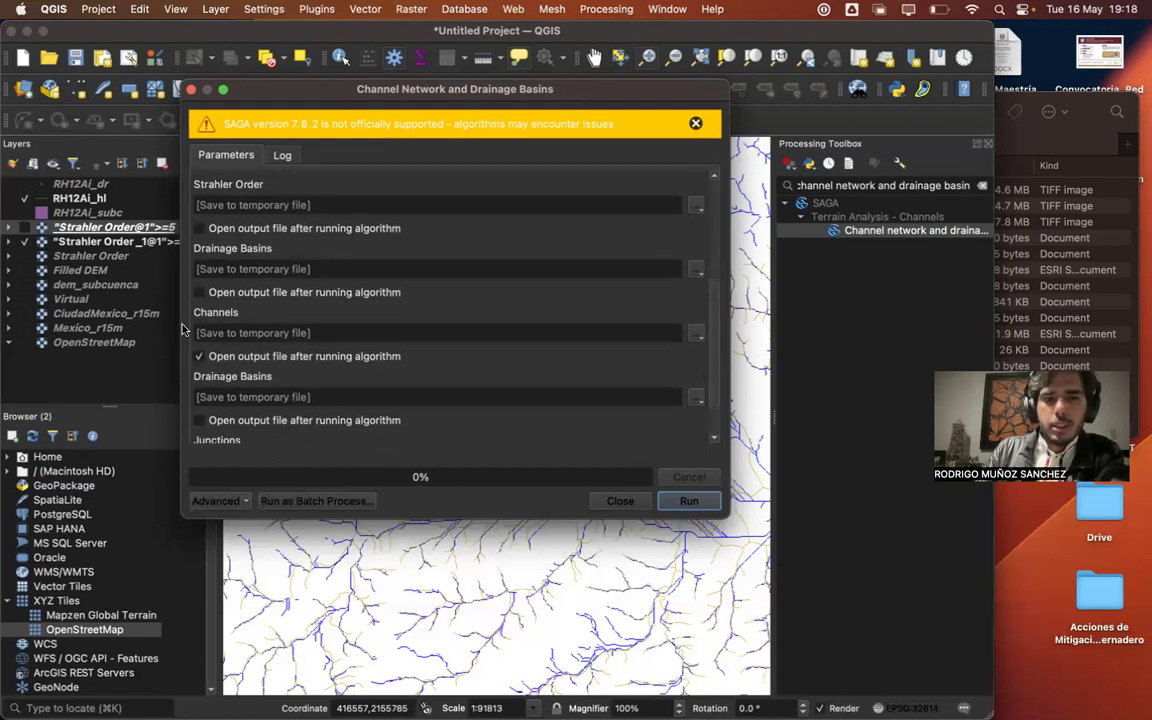
click(688, 500)
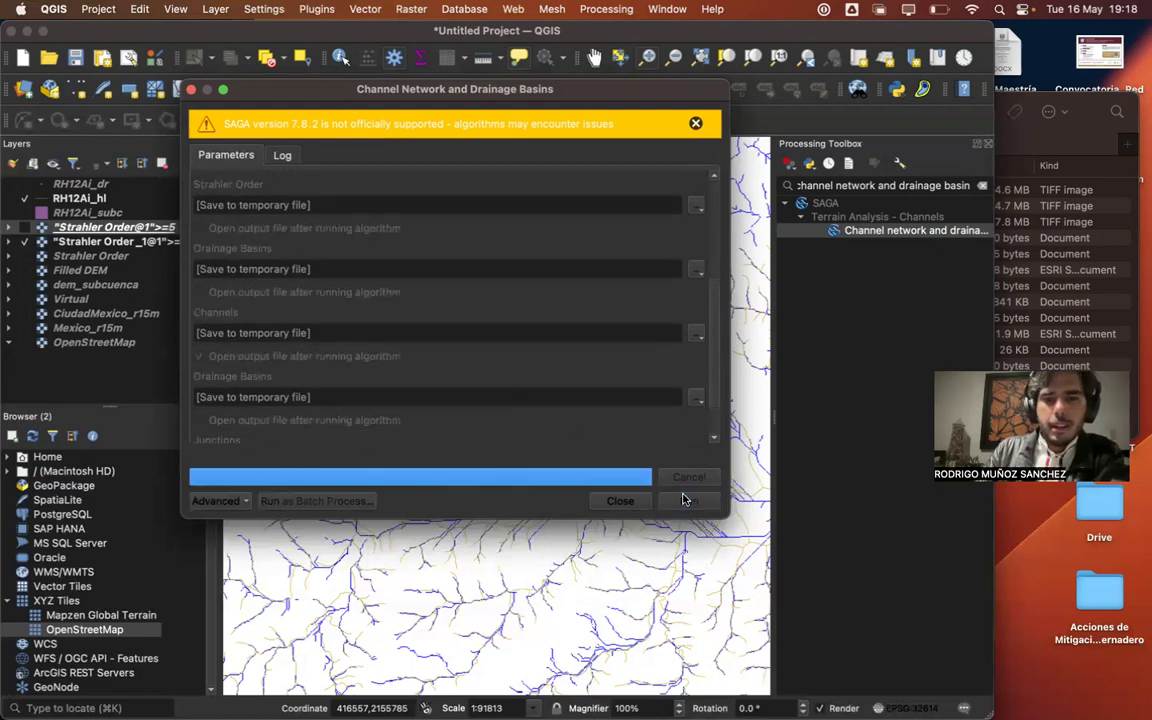
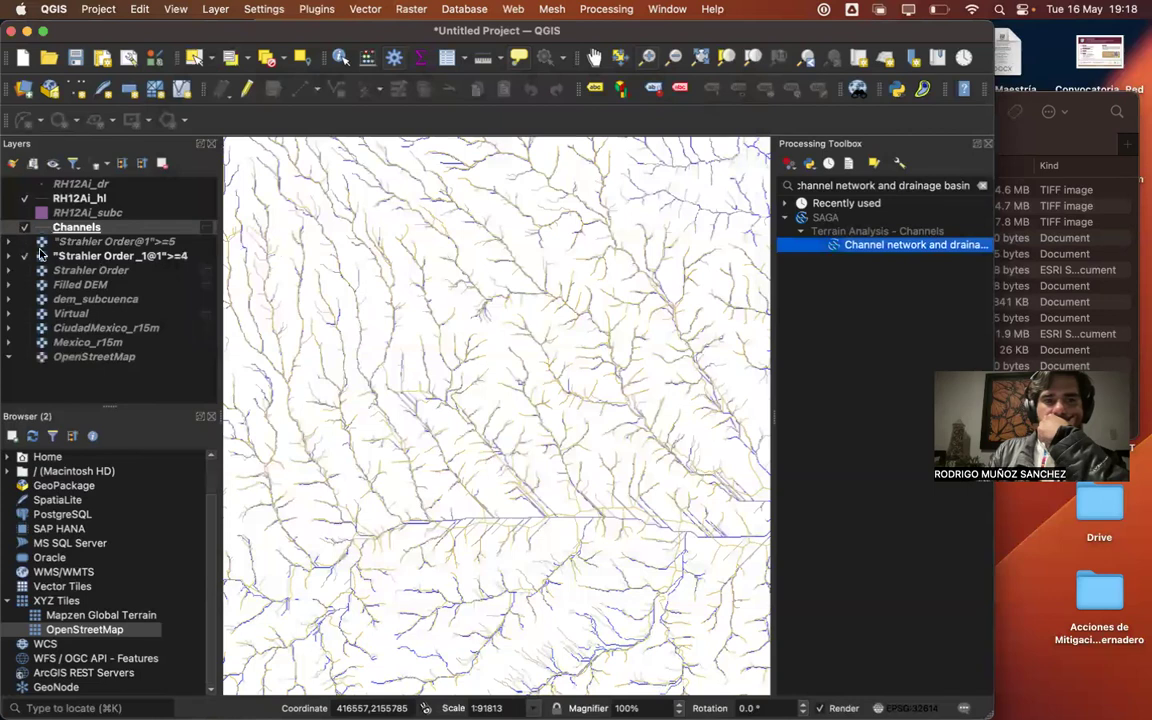
- Hide the RH12Ai_hl and "Strahler Order _1@1">=4 layers and inspect the Channels lines up close
click(22, 203)
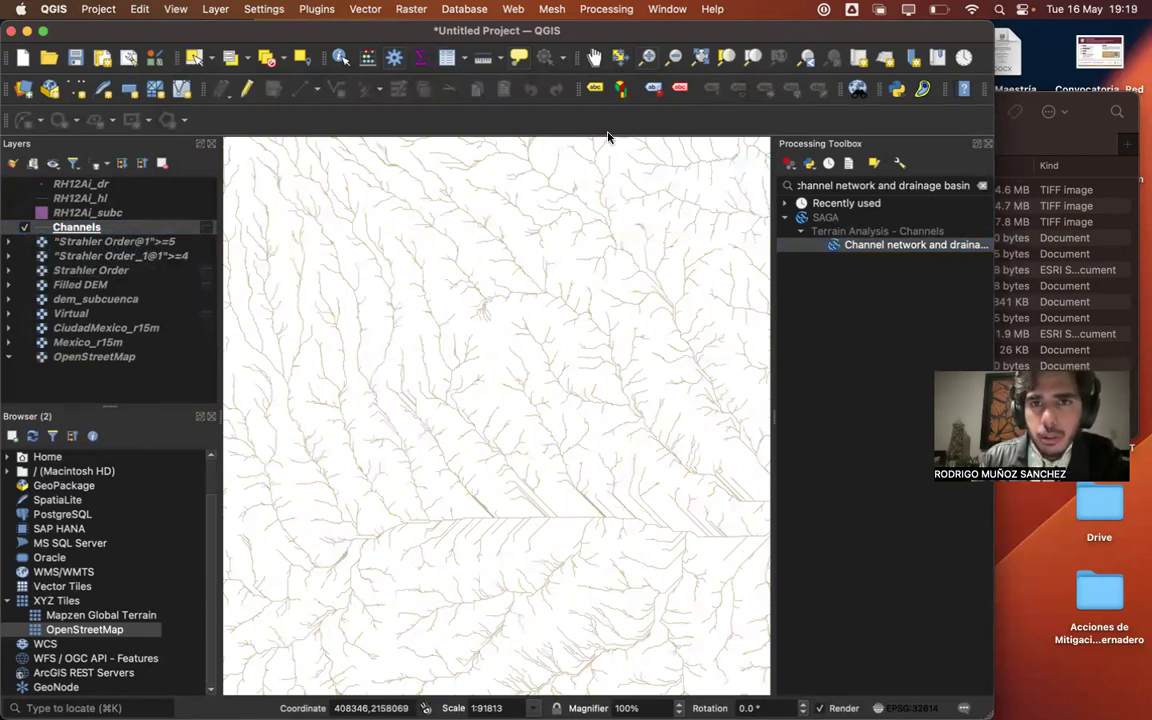
click(648, 57)
click(537, 394)
click(537, 394)
click(538, 396)
click(538, 396)
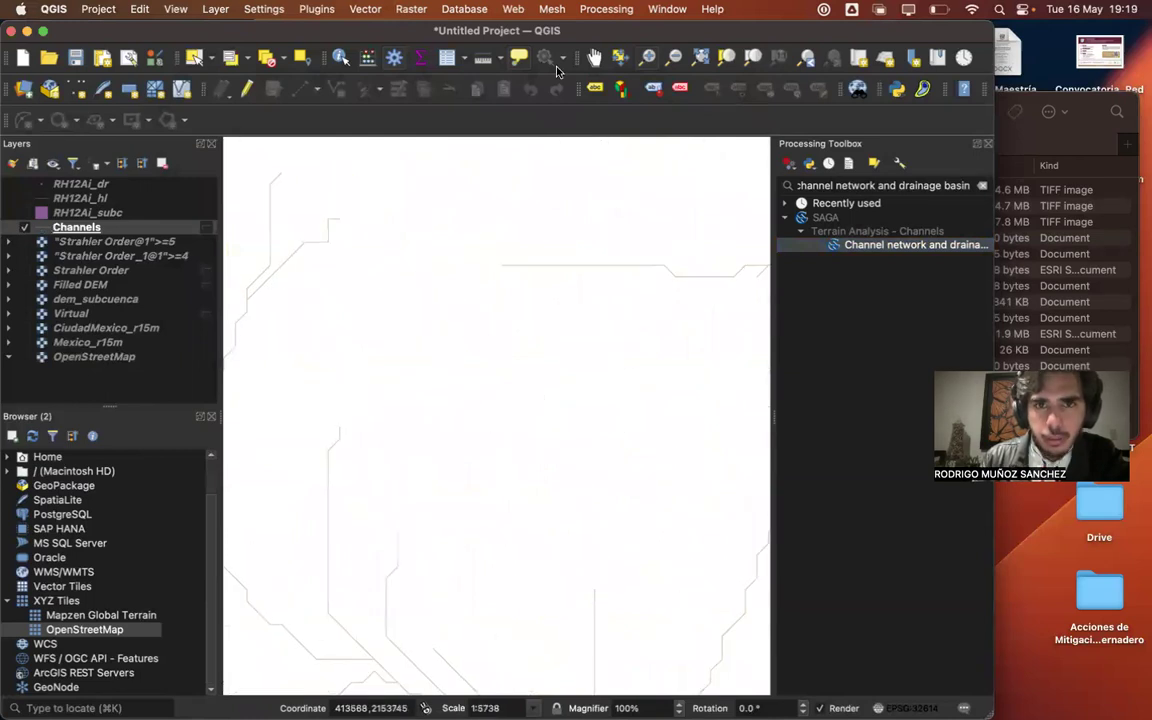
click(594, 57)
drag(558, 327, 489, 141)
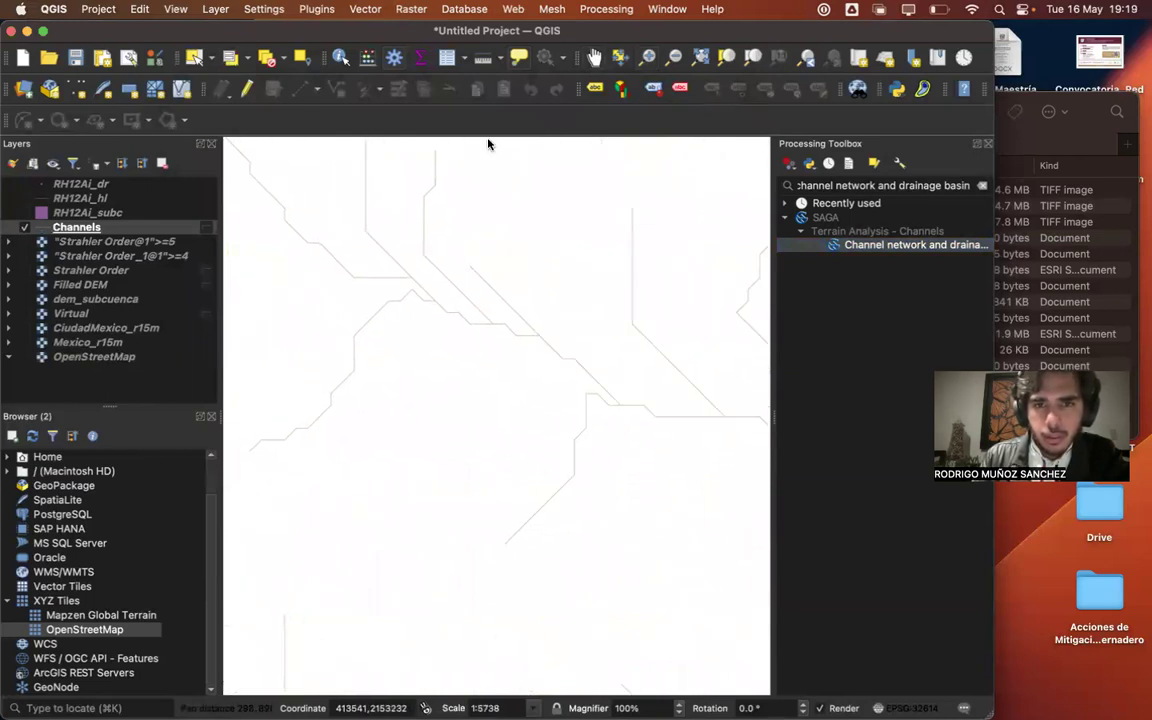
- Examine the full extent of the Channels network across the whole DEM area
click(673, 57)
click(532, 319)
click(473, 458)
click(473, 458)
click(447, 561)
click(447, 558)
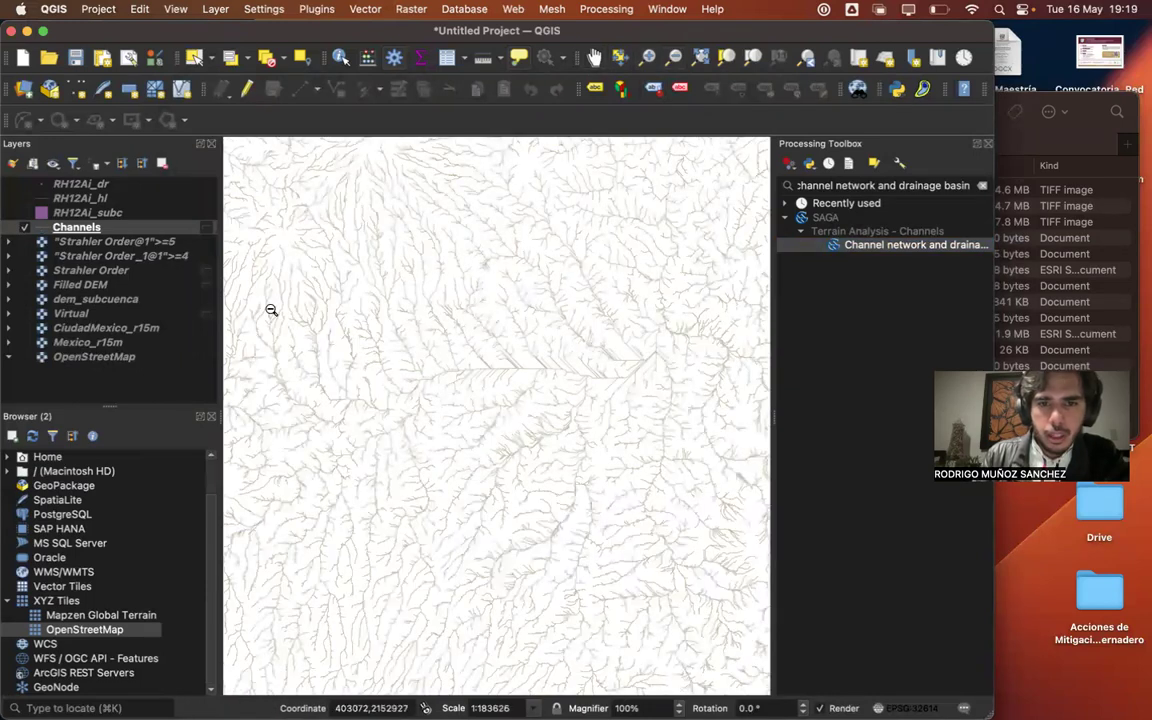
click(373, 327)
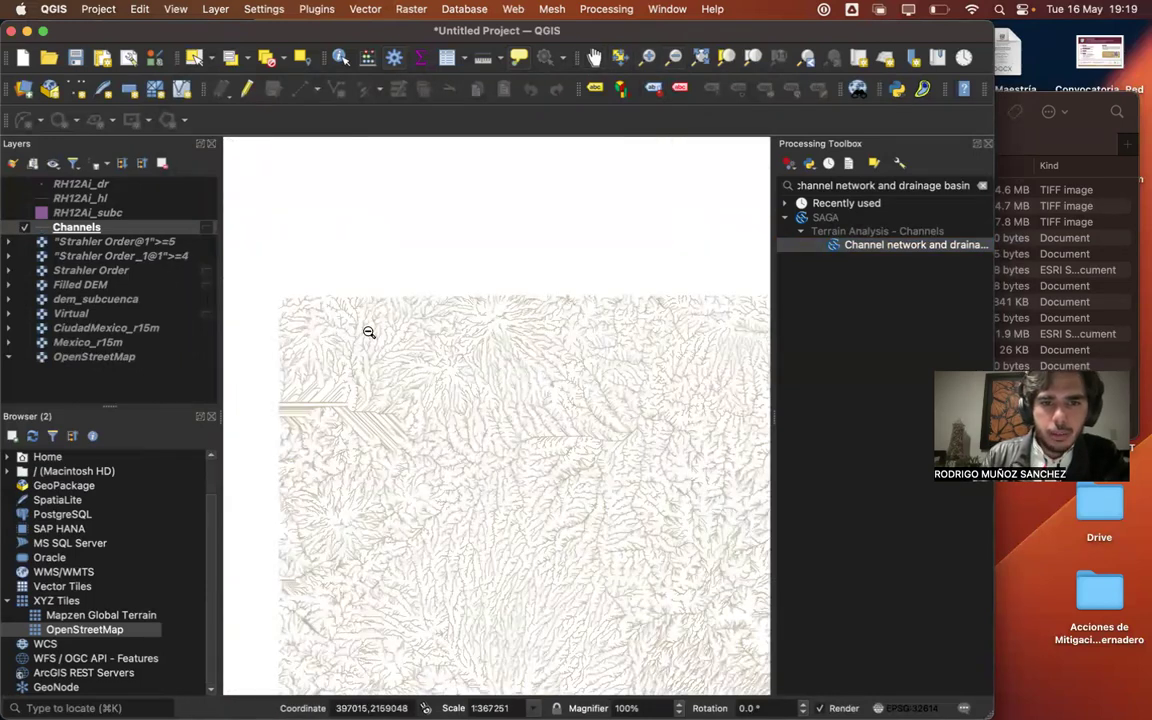
click(368, 332)
click(647, 57)
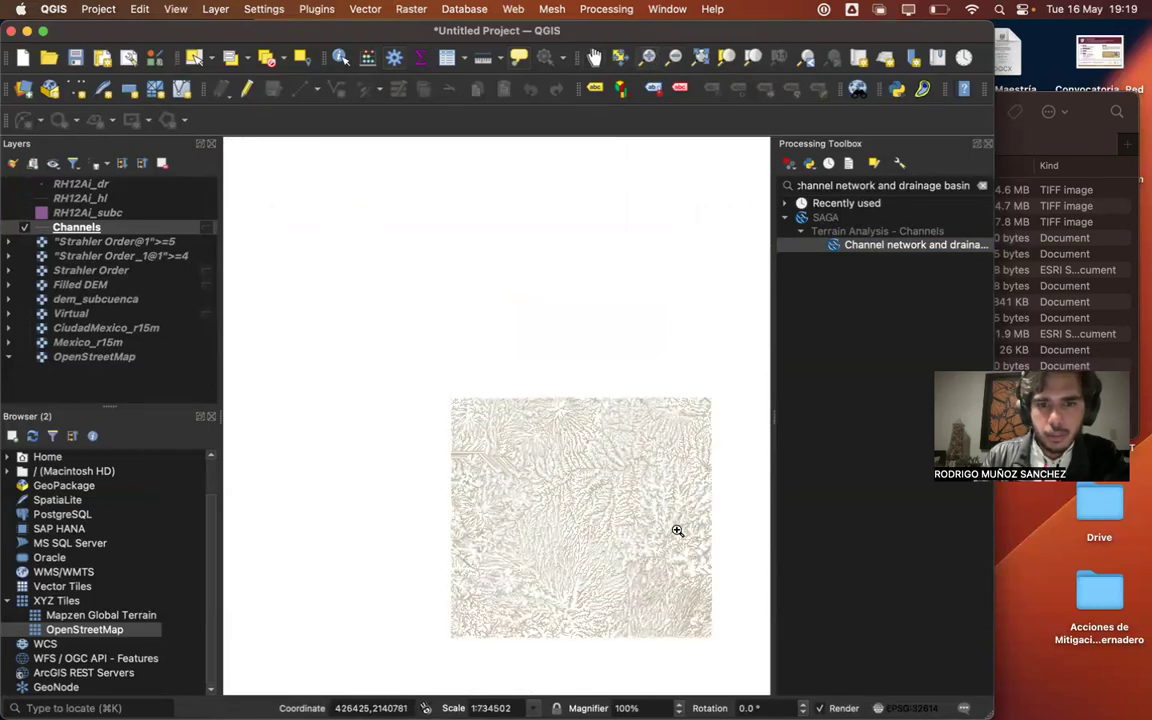
click(606, 478)
click(594, 57)
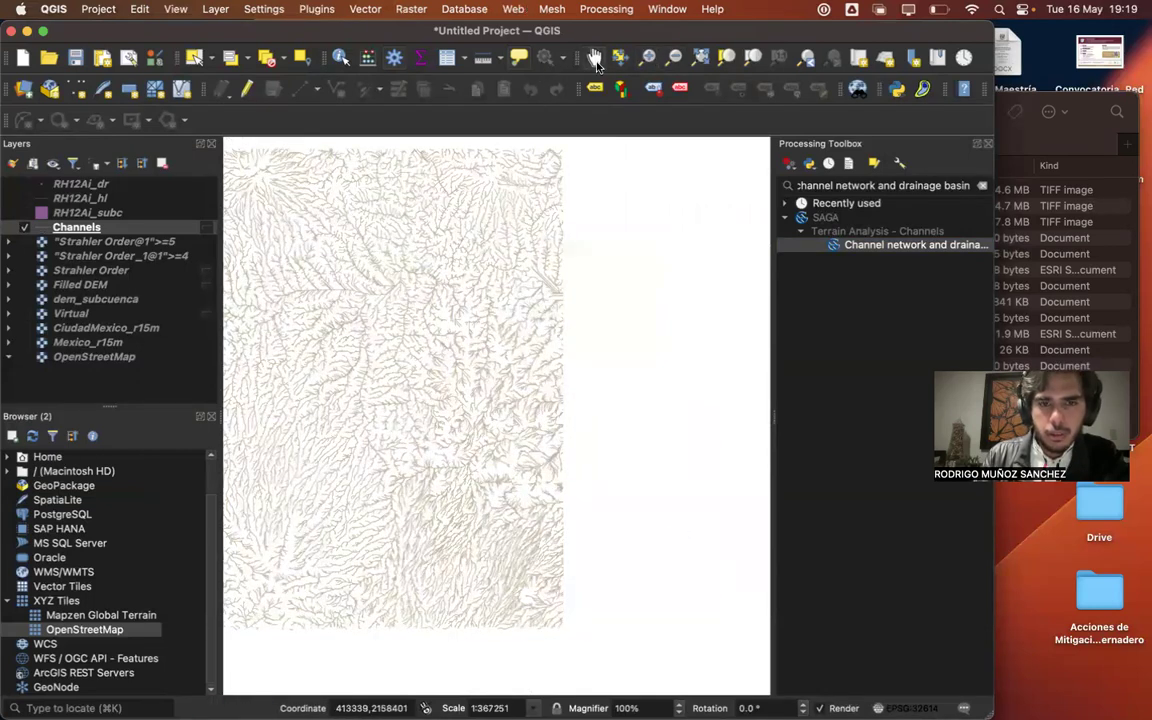
drag(384, 321, 572, 457)
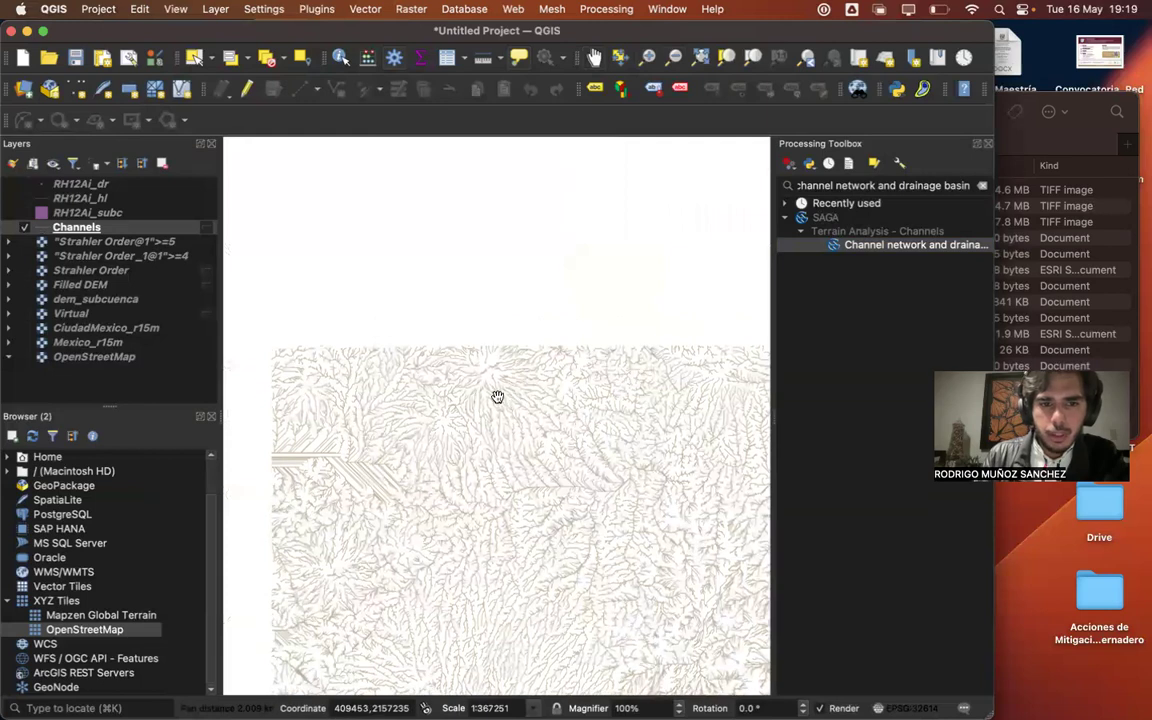
- Compare the RH12Ai_hl and Channels lines, including over the OpenStreetMap basemap, leaving Channels and OpenStreetMap shown and RH12Ai_hl hidden
click(22, 200)
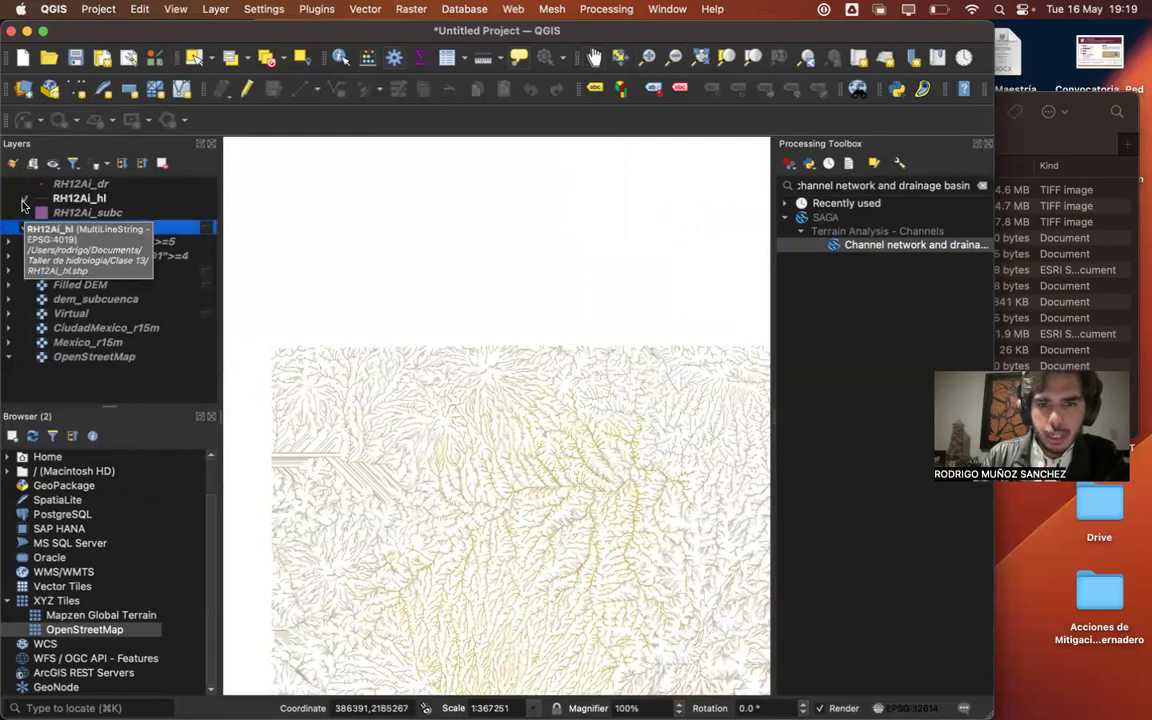
drag(450, 527, 455, 432)
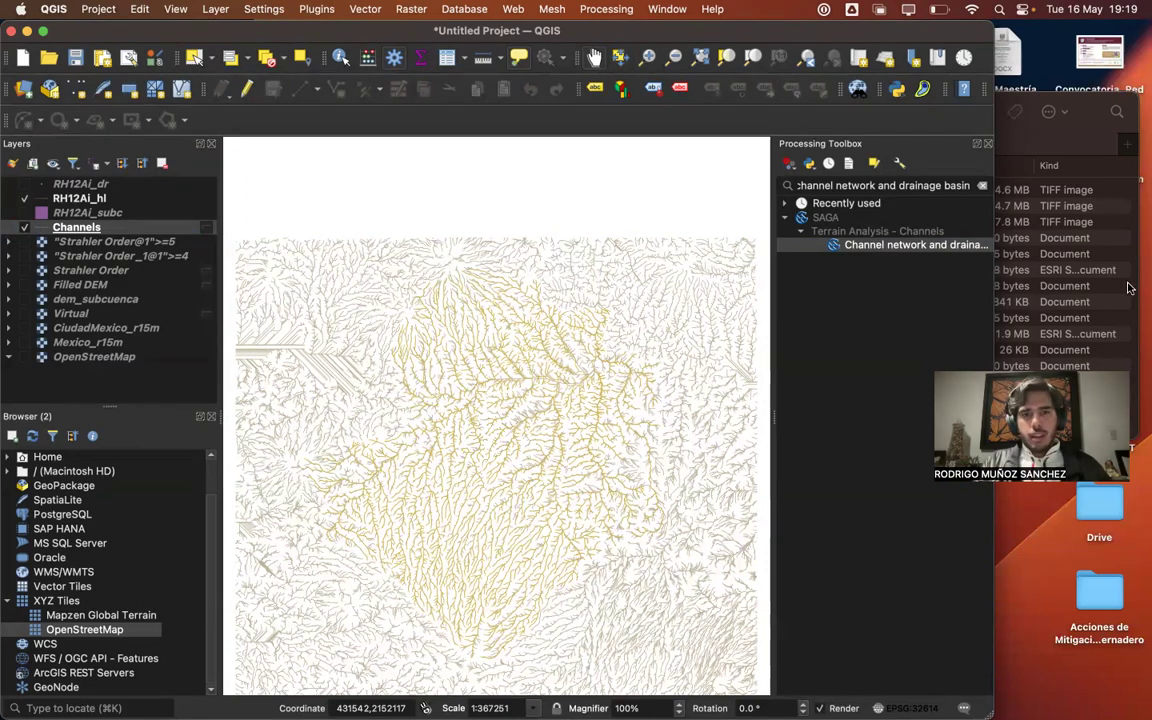
click(25, 358)
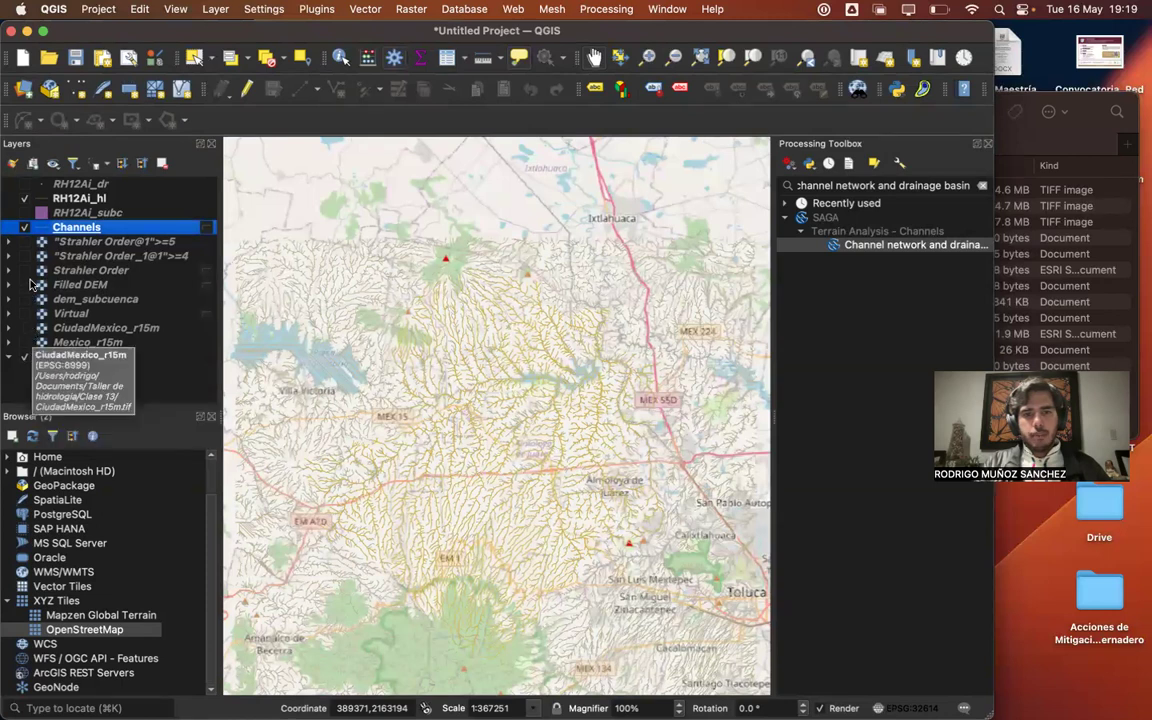
click(25, 228)
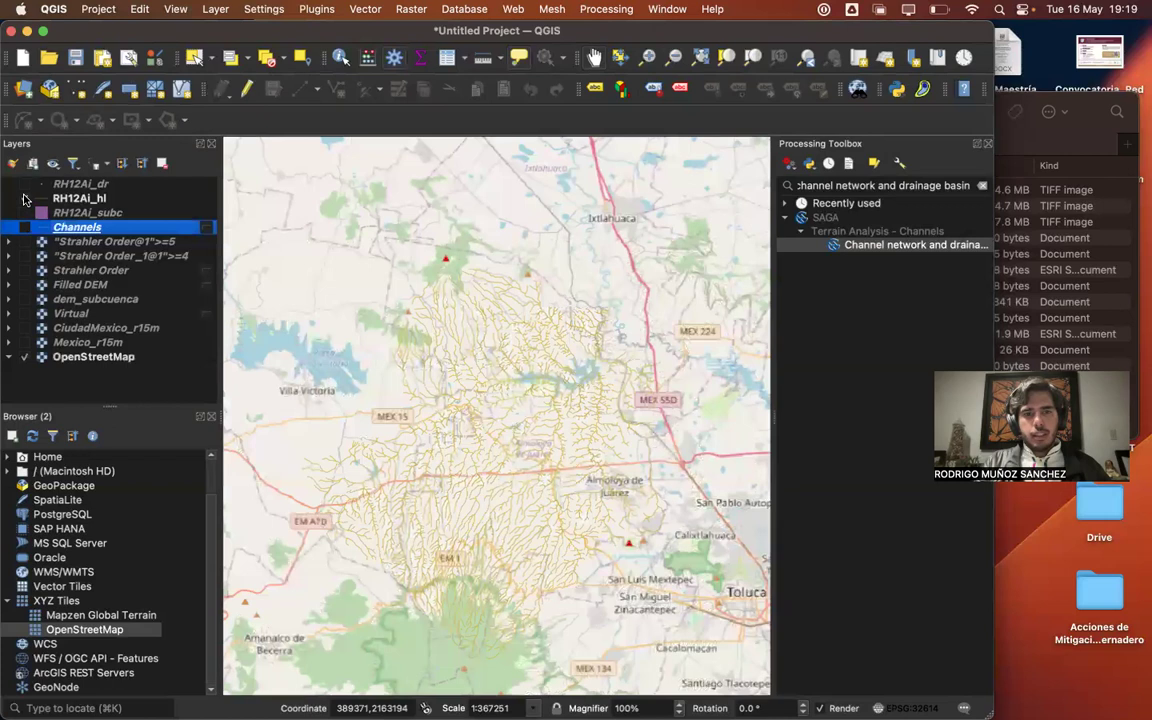
click(25, 199)
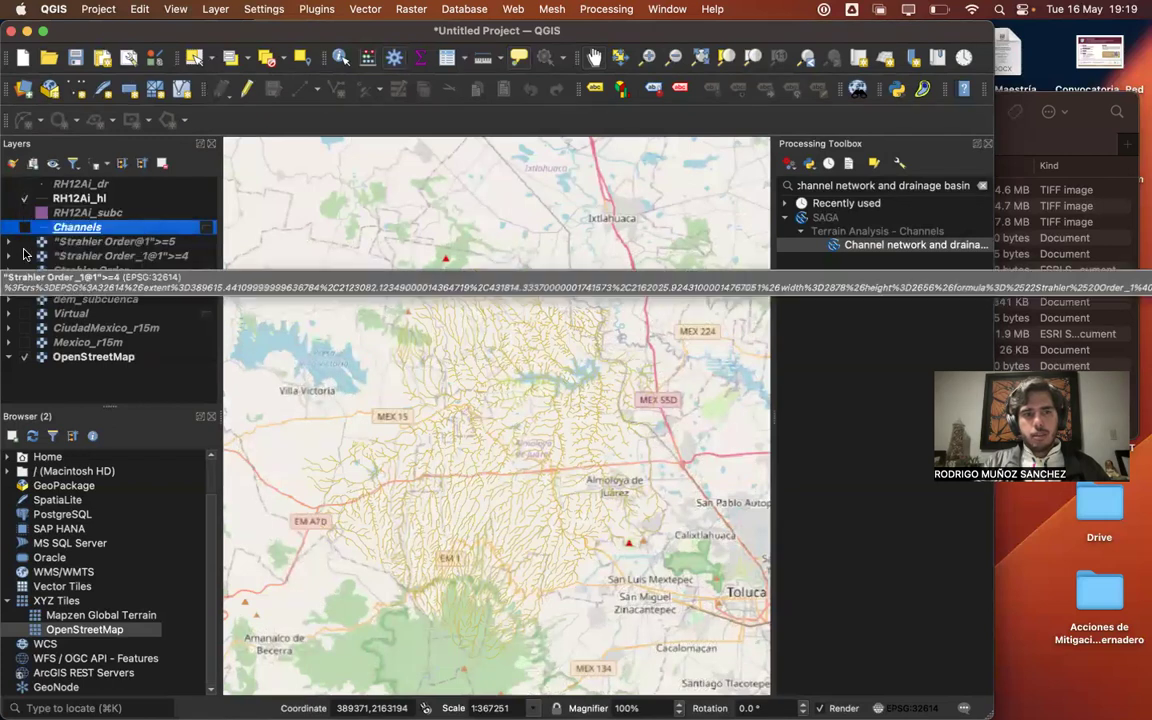
click(25, 229)
click(25, 199)
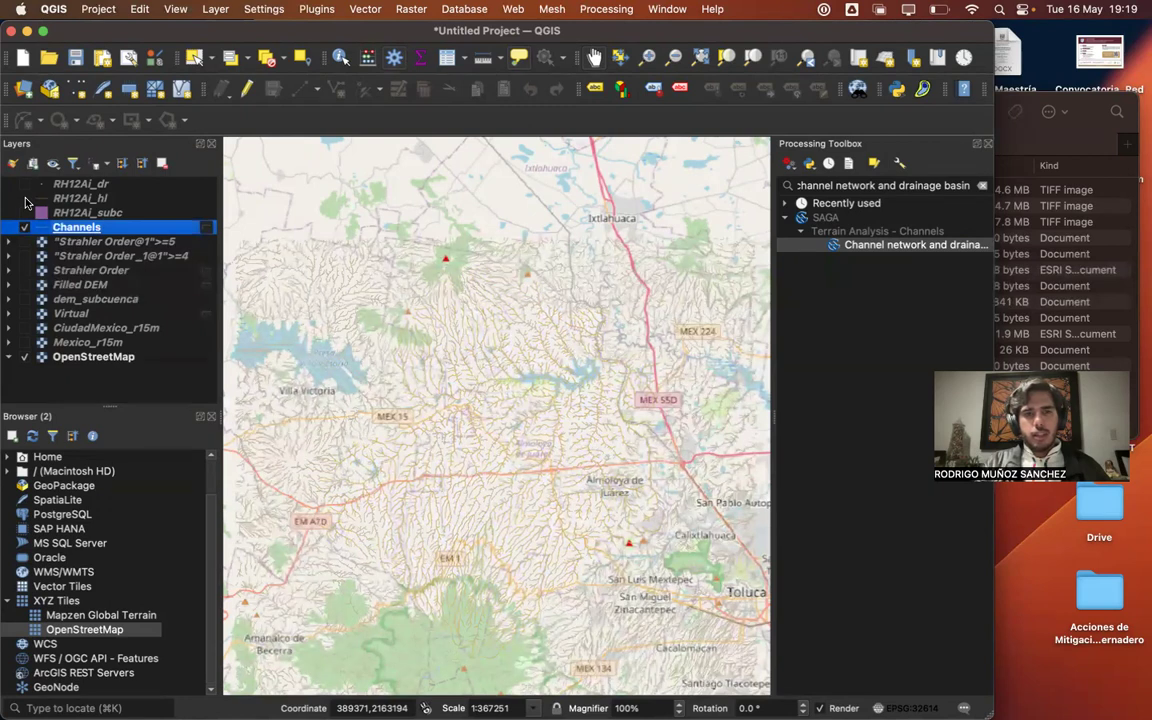
- Show the RH12Ai_dr layer and locate its point beside the Río Lerma close up
click(26, 185)
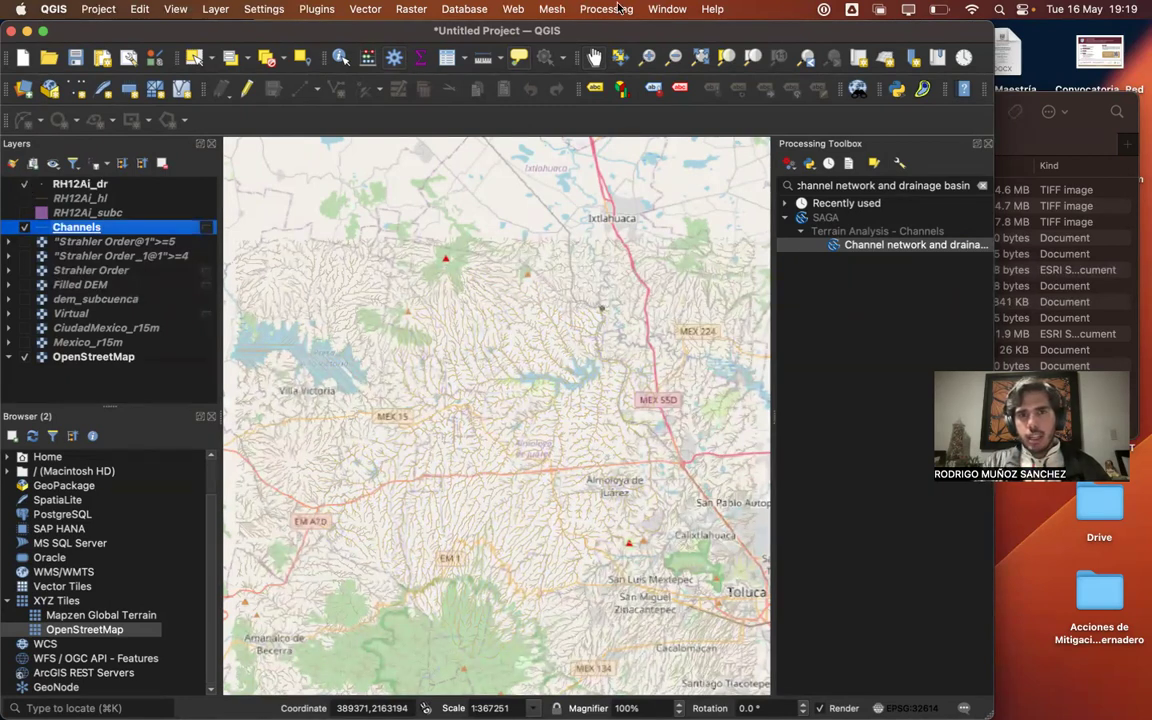
click(648, 56)
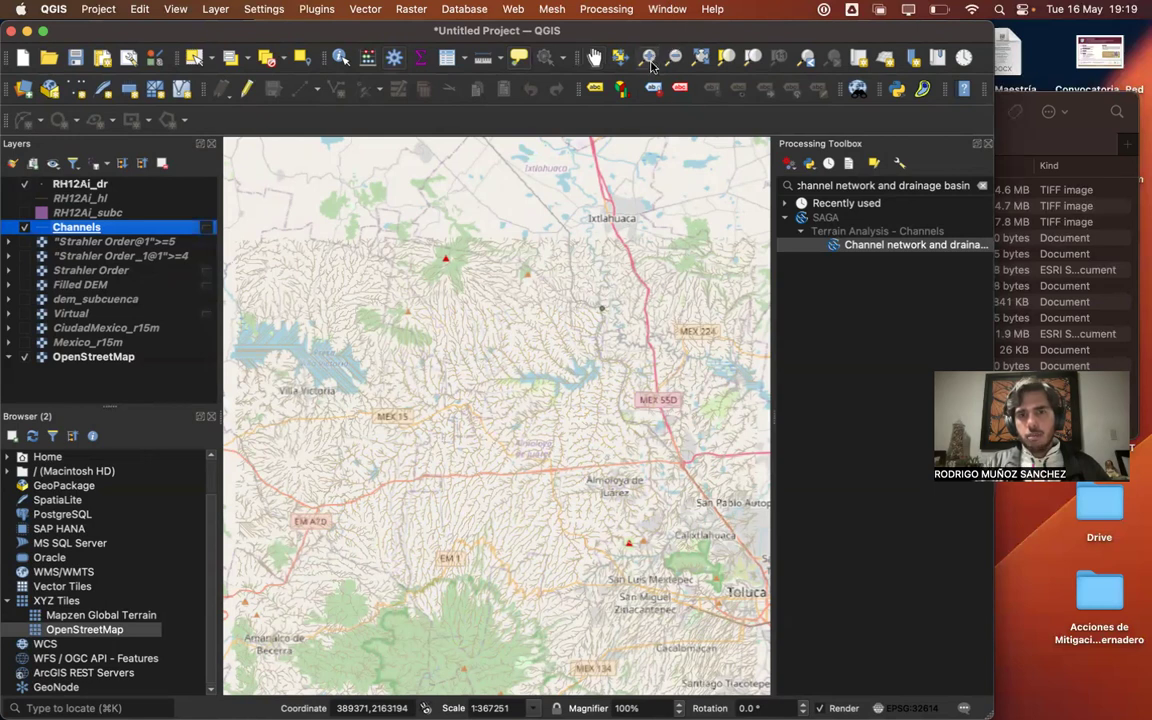
click(620, 304)
click(465, 420)
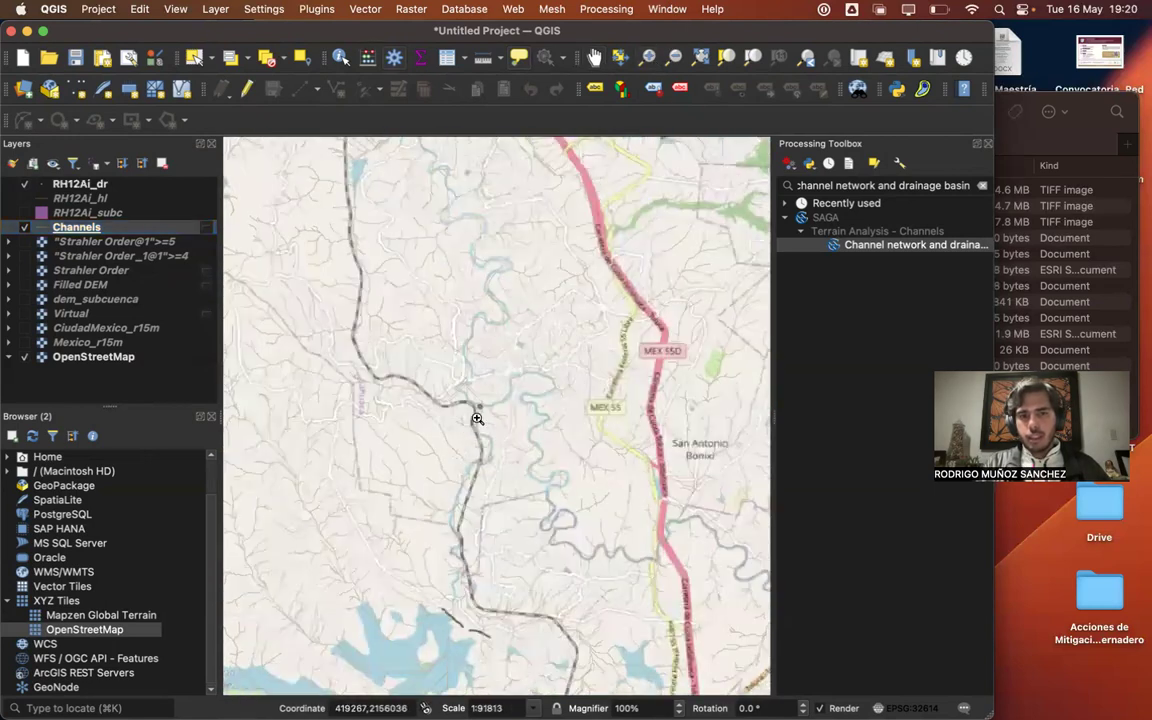
click(482, 416)
click(485, 418)
click(482, 406)
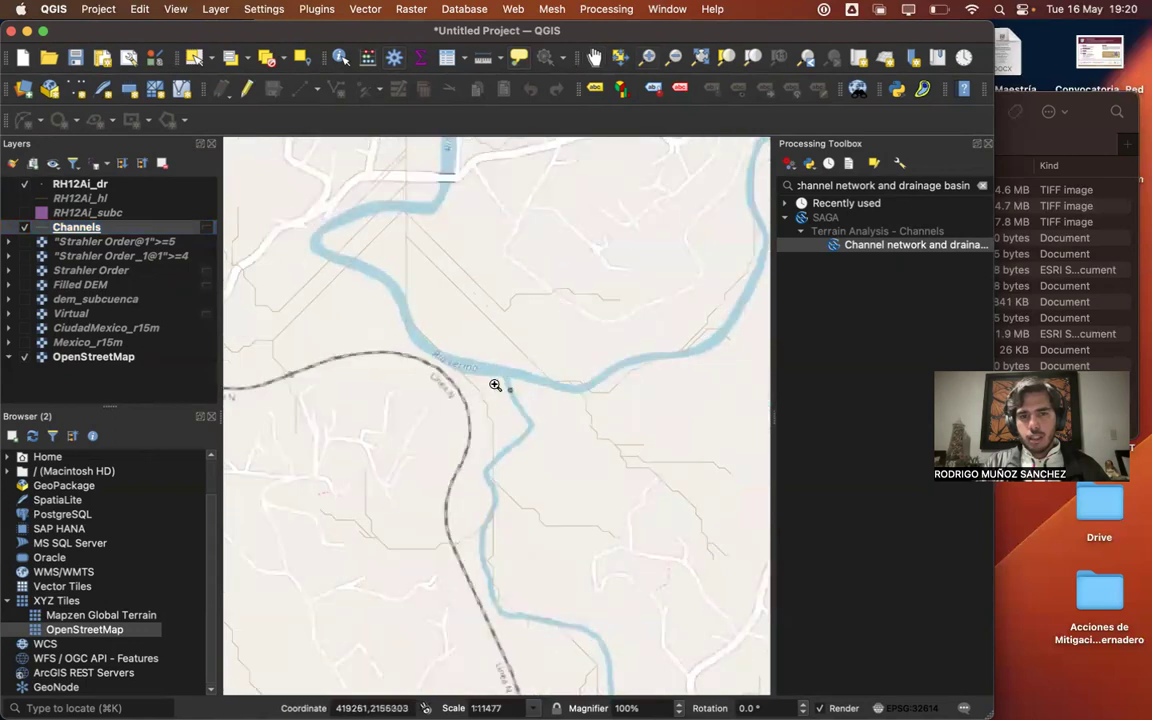
click(479, 395)
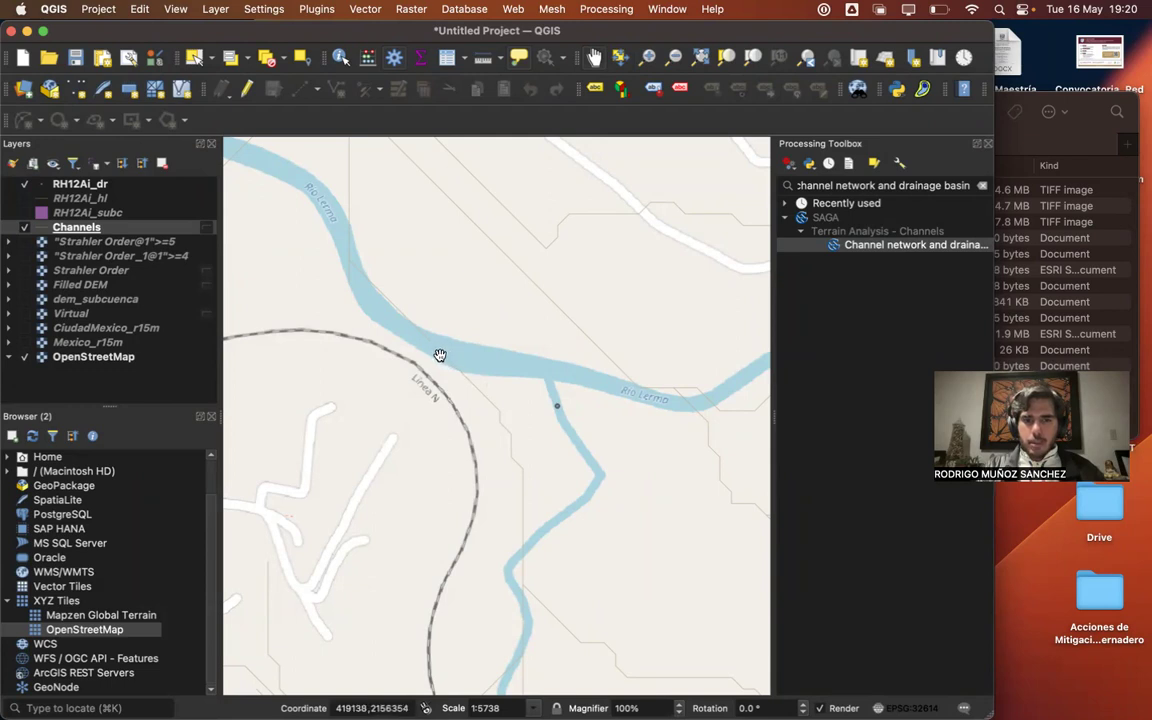
- Copy the coordinate, in the map CRS EPSG:32614, of a point on the Channels line where it crosses the Río Lerma
mouse_move(443, 355)
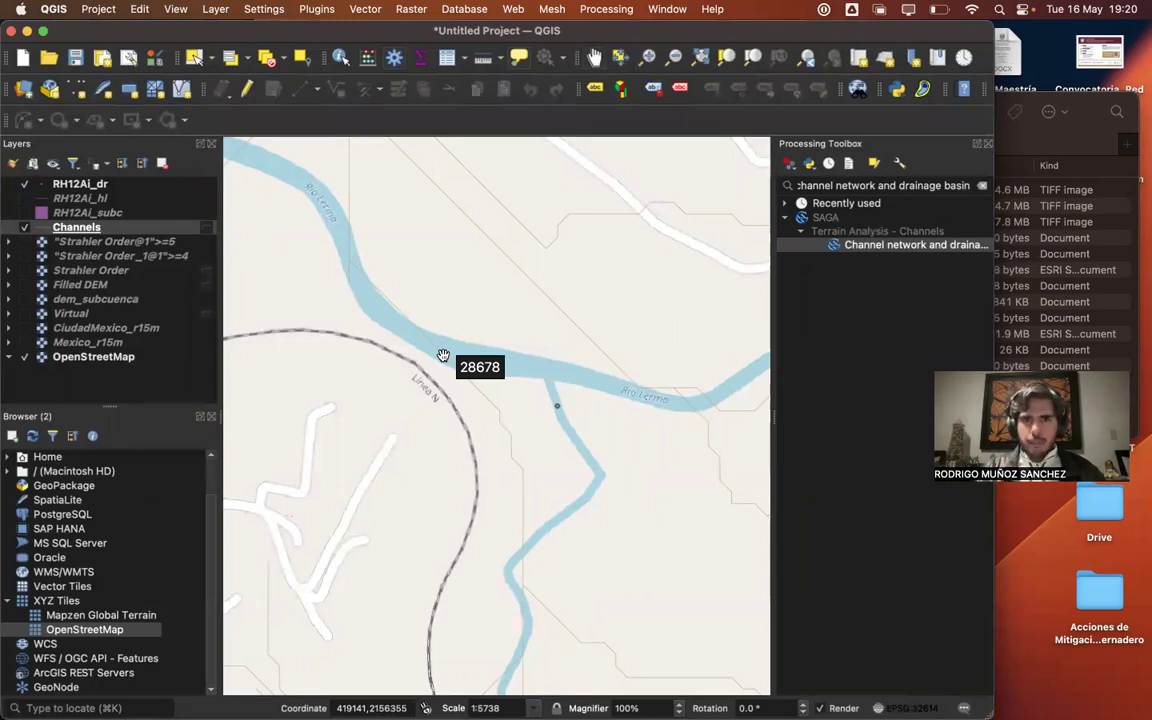
click(647, 57)
click(434, 408)
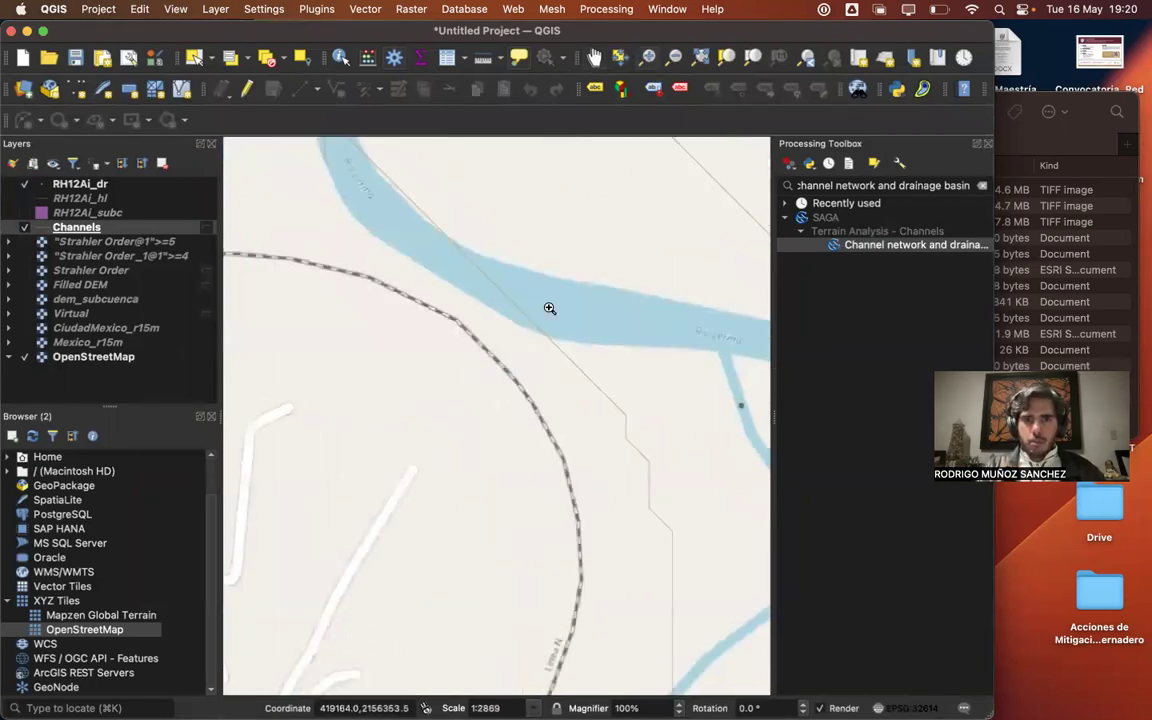
click(549, 308)
click(594, 57)
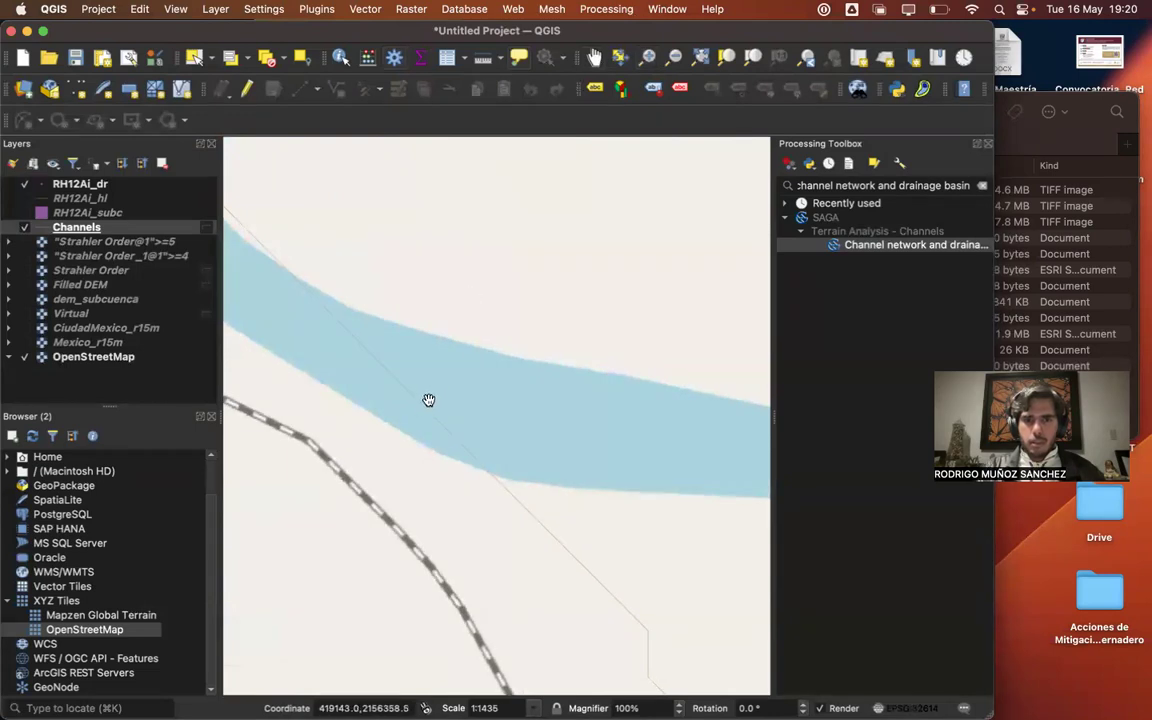
mouse_move(424, 408)
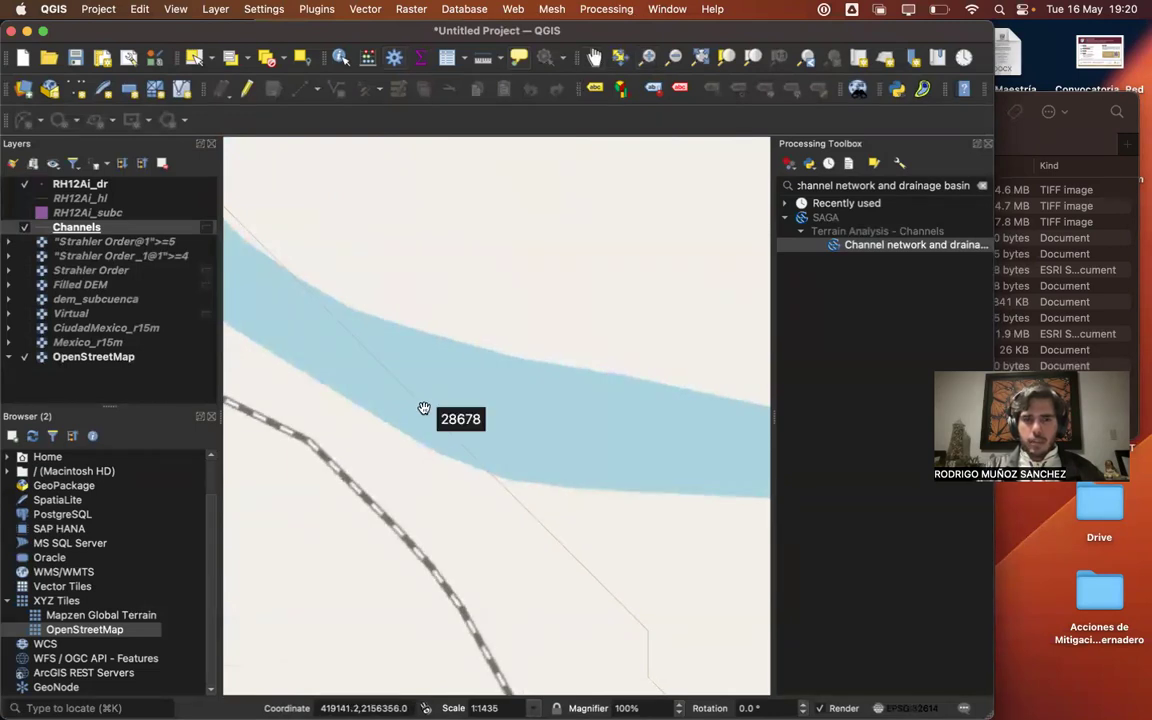
right_click(424, 409)
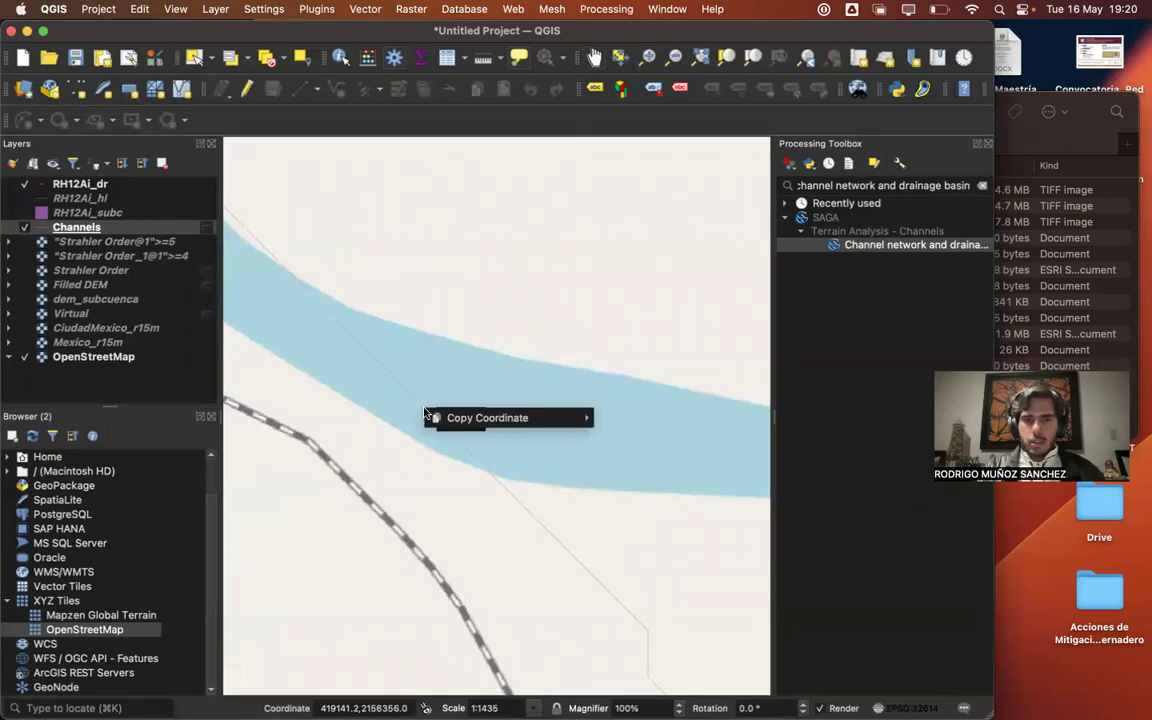
mouse_move(445, 418)
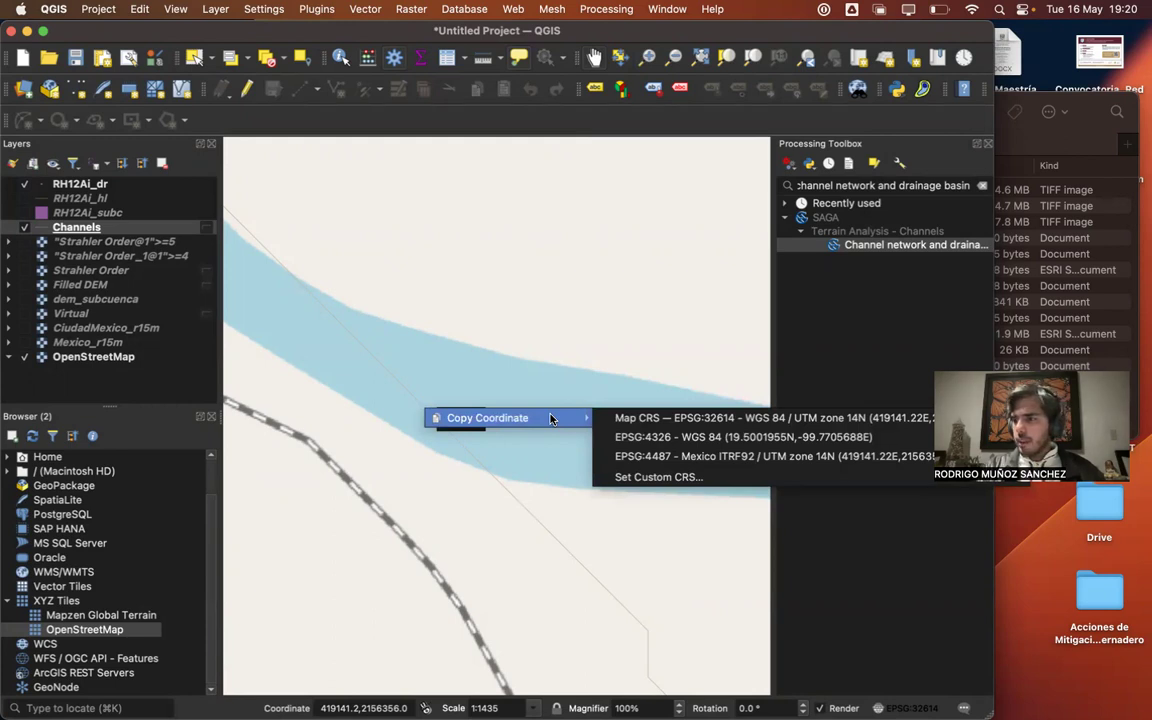
click(653, 418)
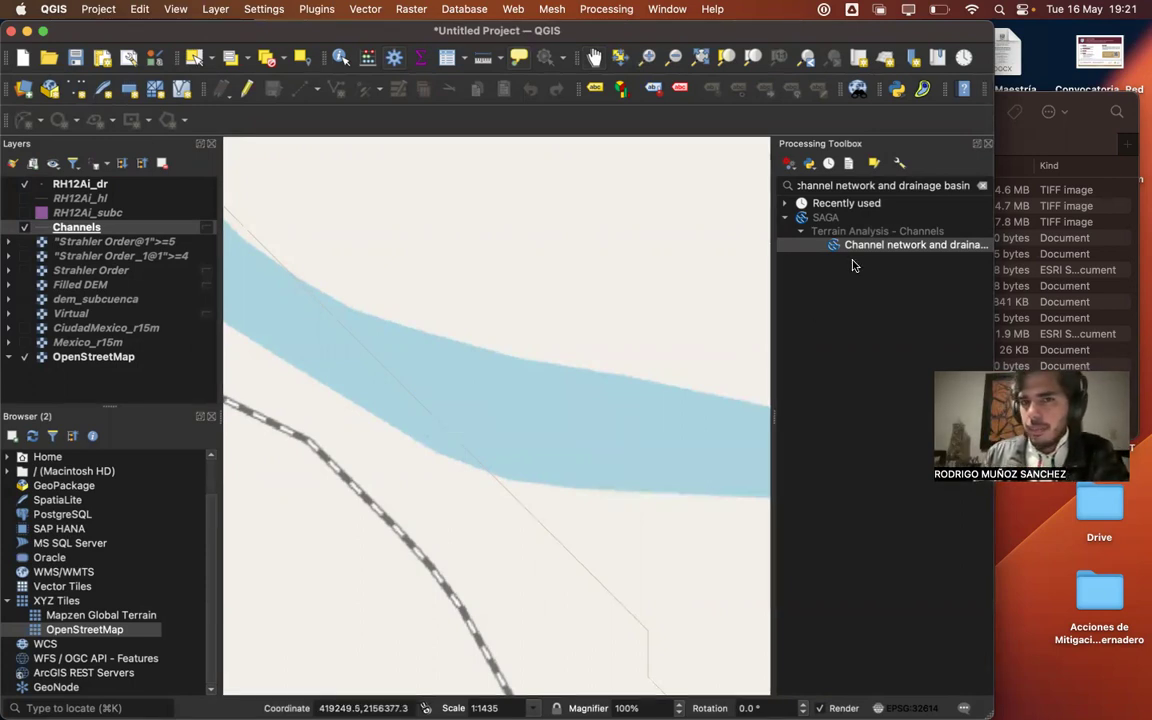
- Find the SAGA algorithm using the search text "upslope area" and open its parameters
click(983, 190)
text(u)
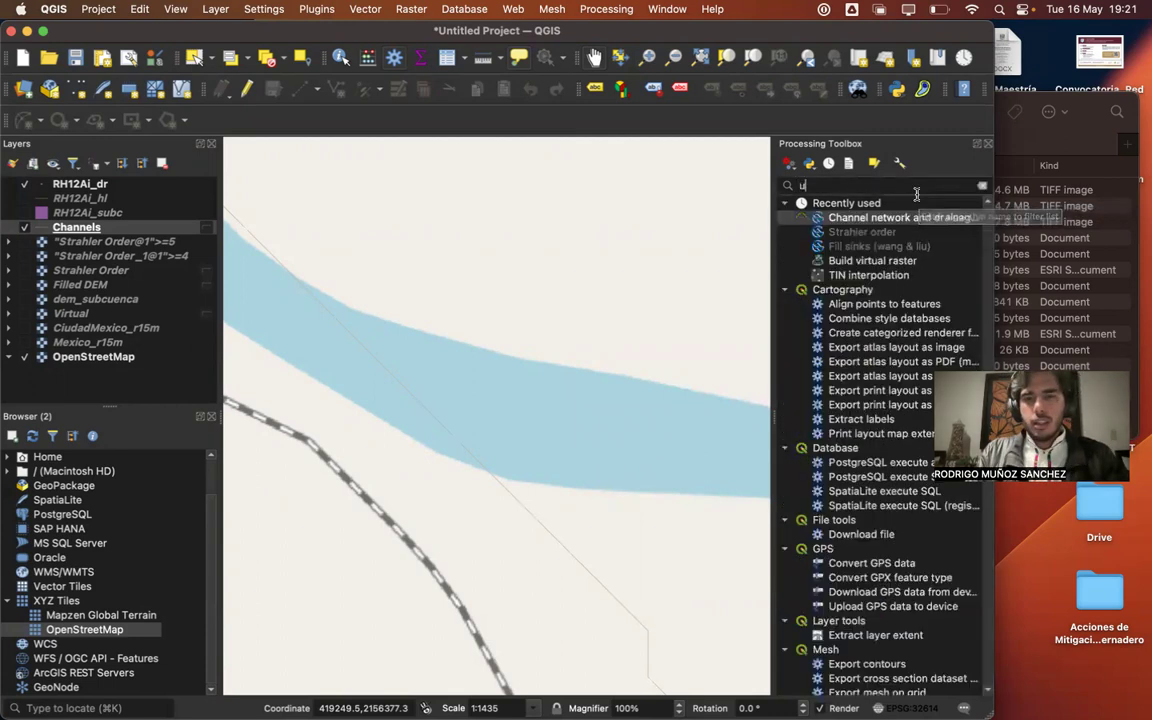
text(pslope area)
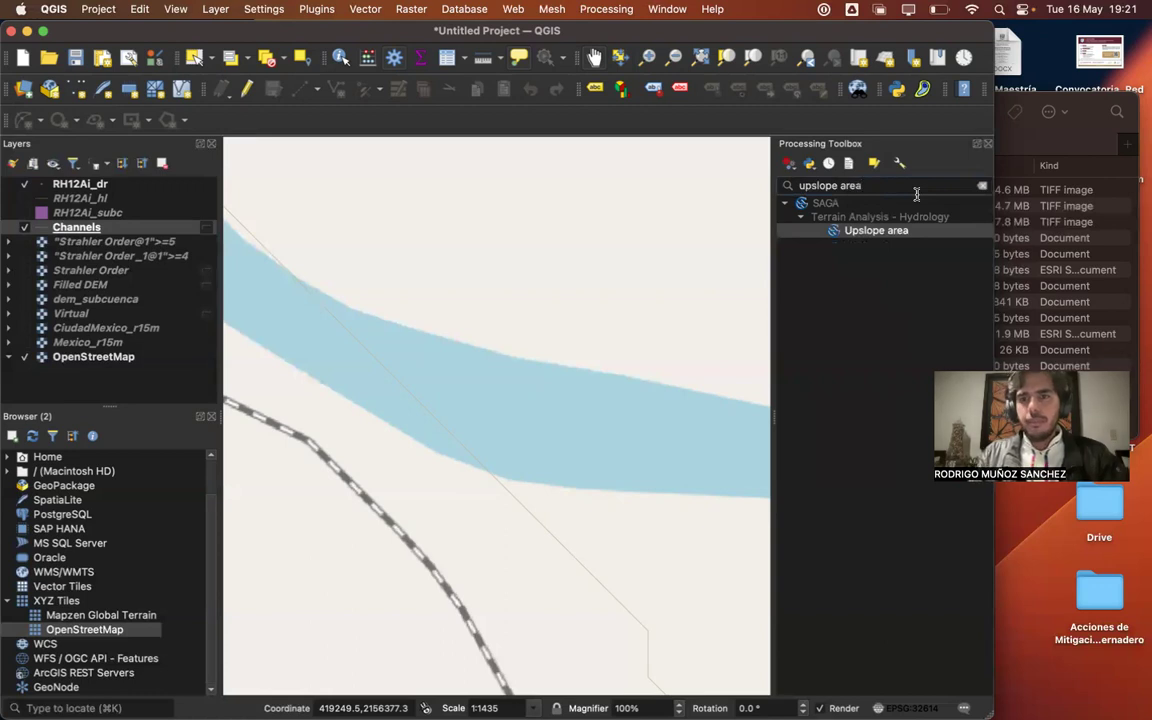
click(873, 231)
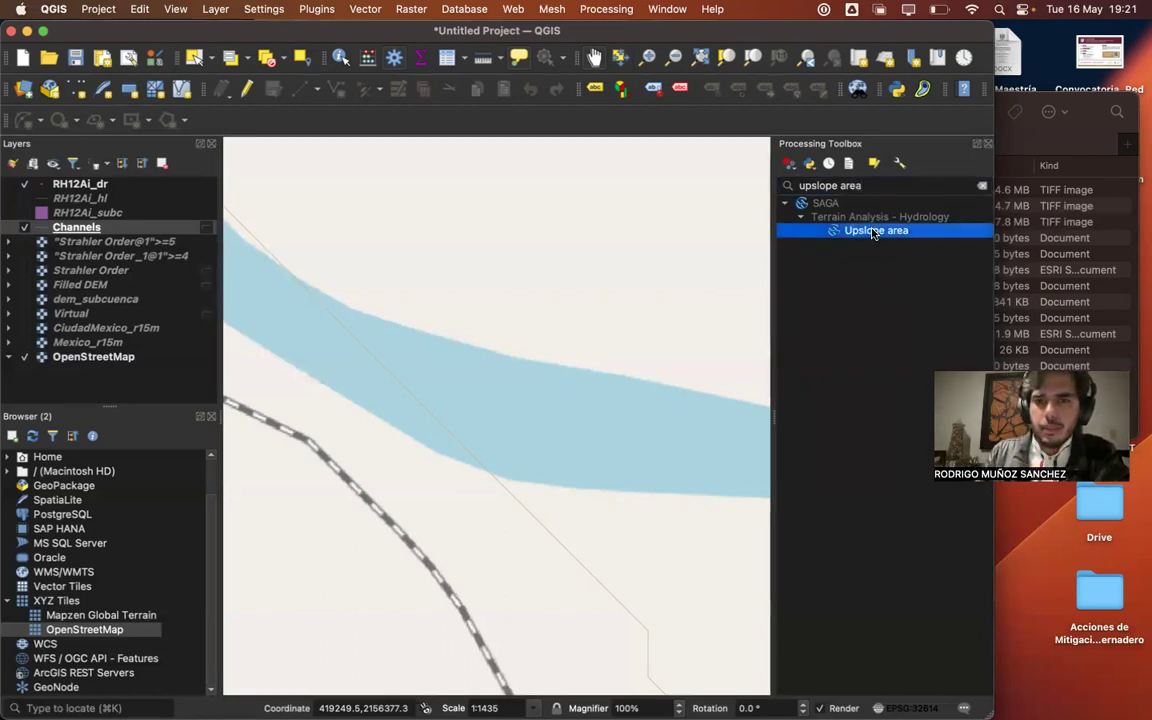
double_click(873, 231)
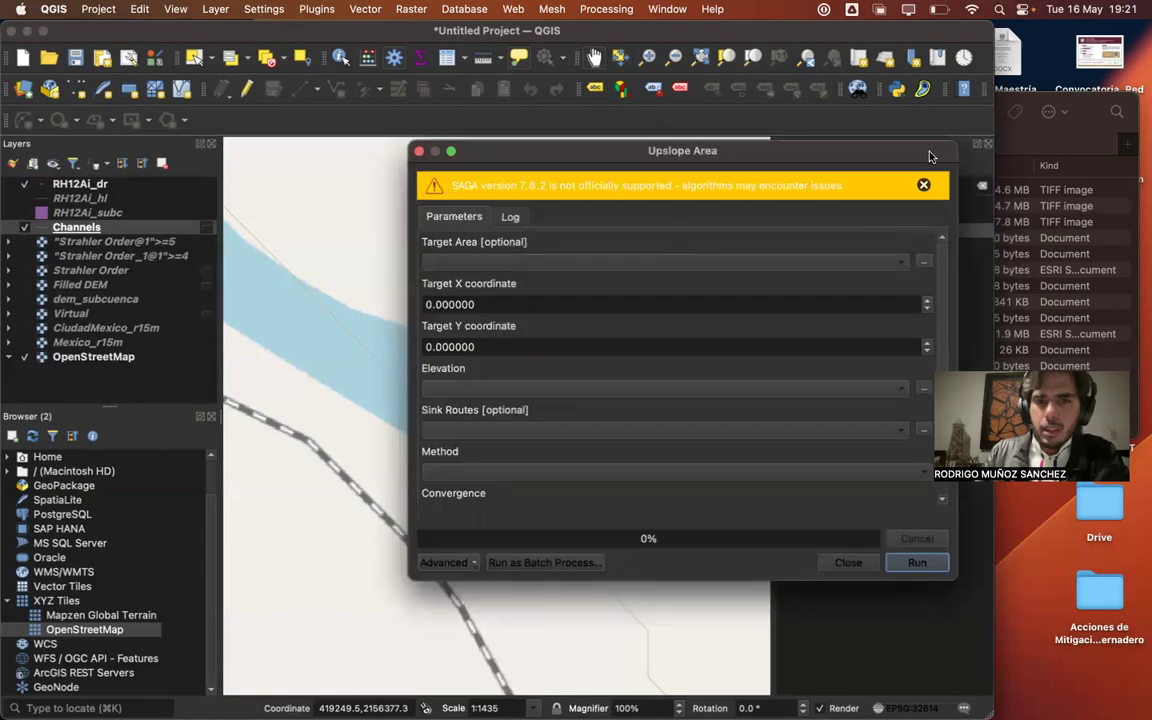
drag(930, 156, 746, 154)
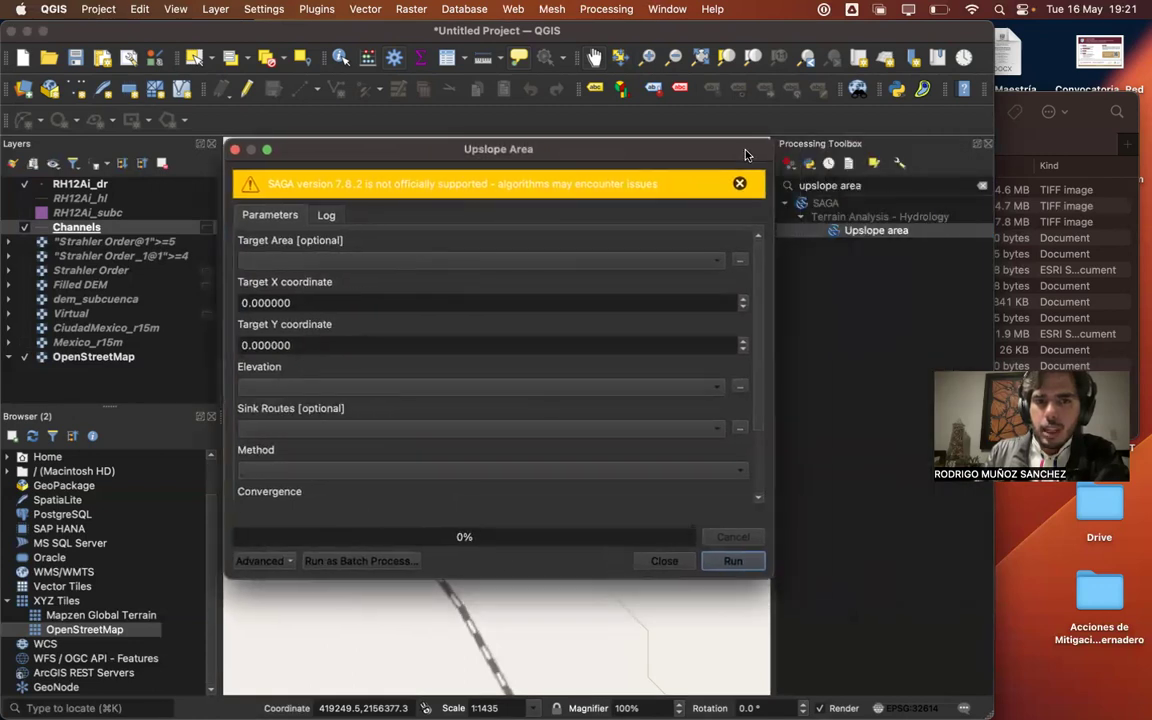
- Set the target X coordinate to 419141.22 and the target Y coordinate to 2156356.00 from the copied coordinate
click(330, 302)
key(super+v)
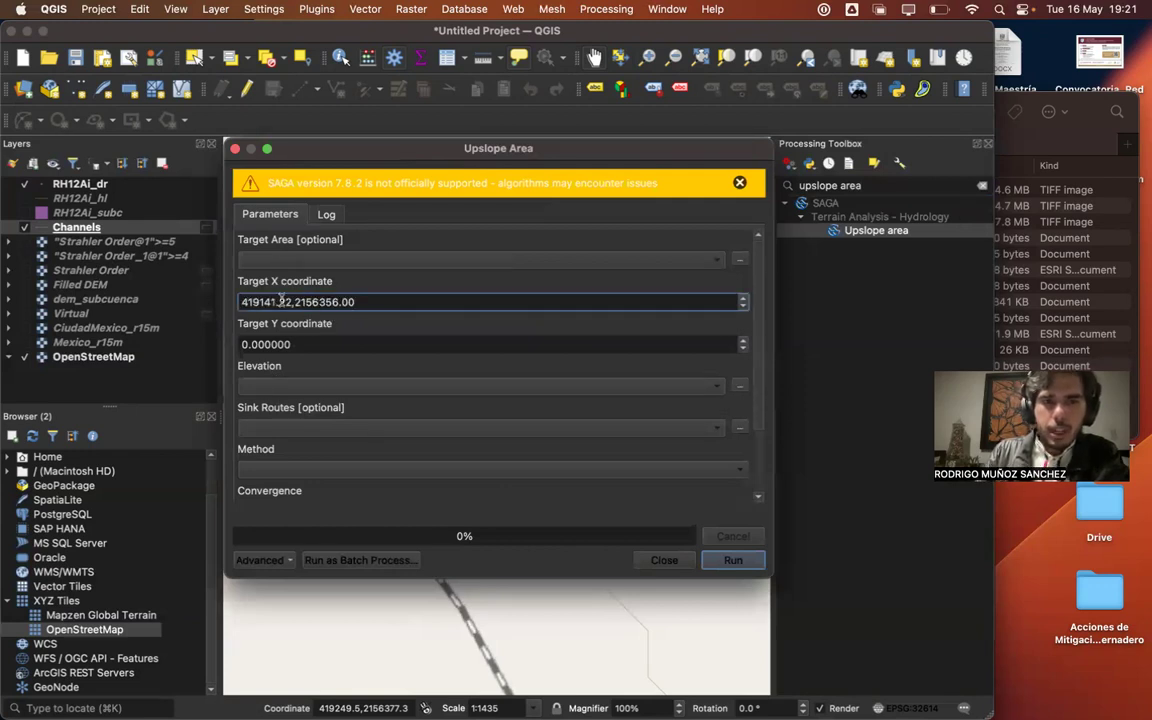
drag(294, 302, 428, 300)
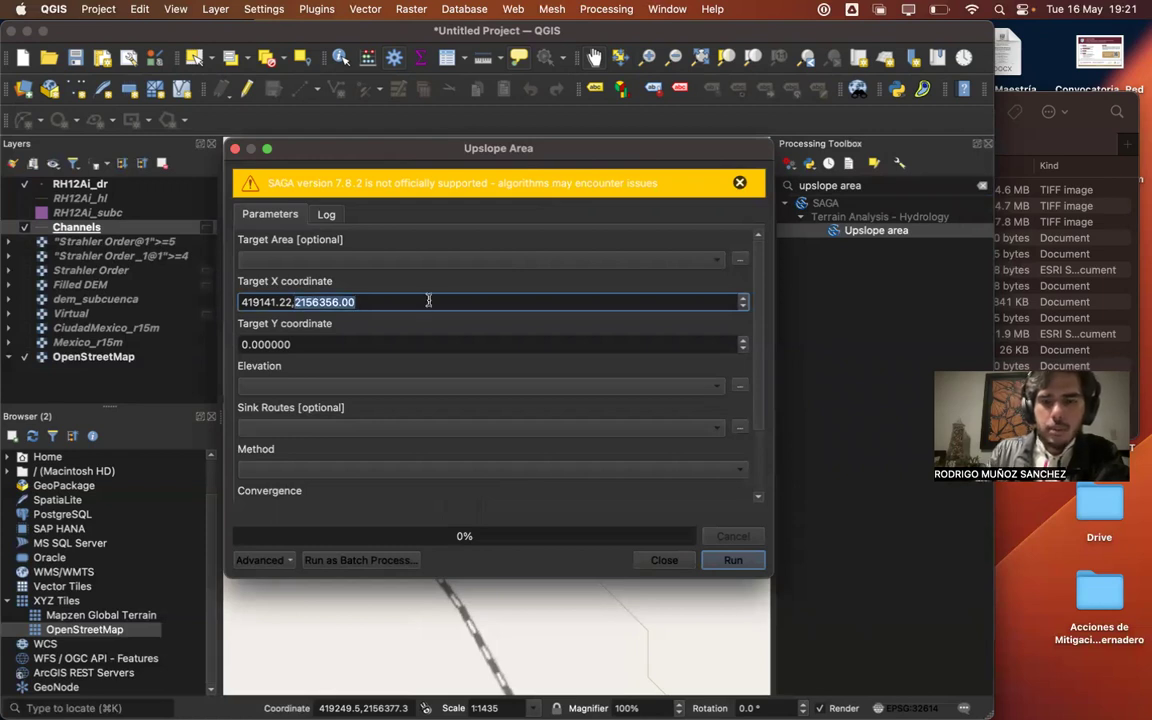
key(super+x)
key(BackSpace)
click(297, 347)
key(super+a)
key(super+v)
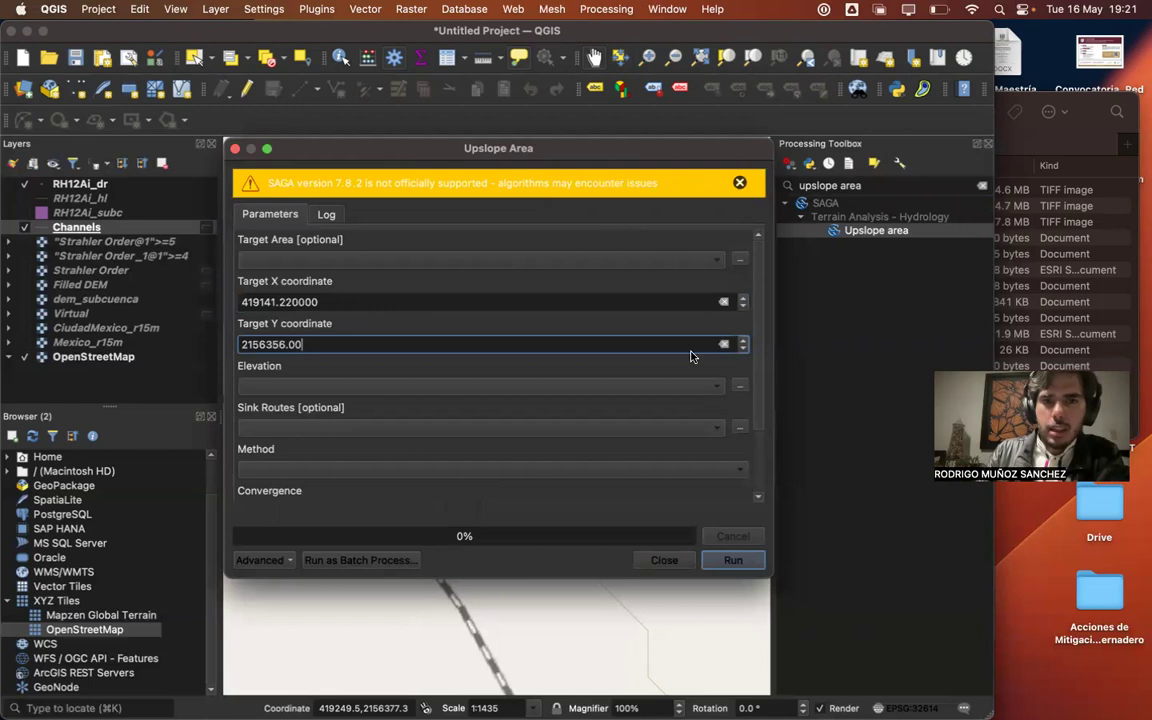
- Try running Upslope Area, and set its elevation input to Filled DEM [EPSG:32614]
click(727, 563)
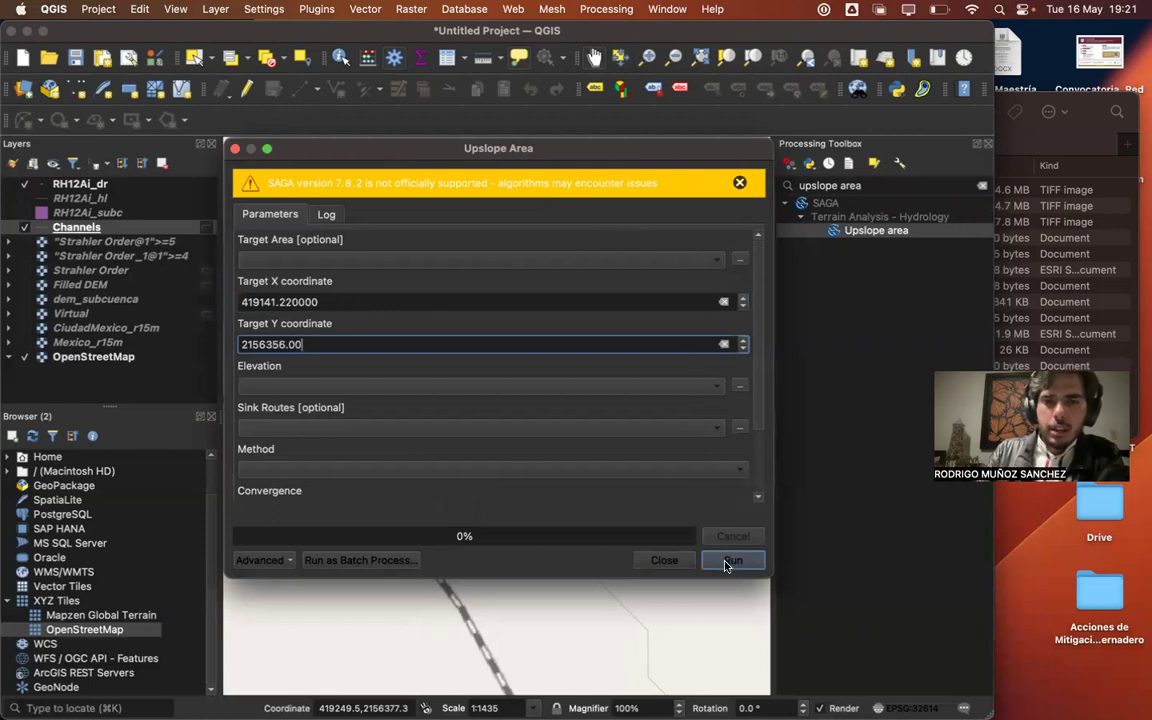
click(727, 563)
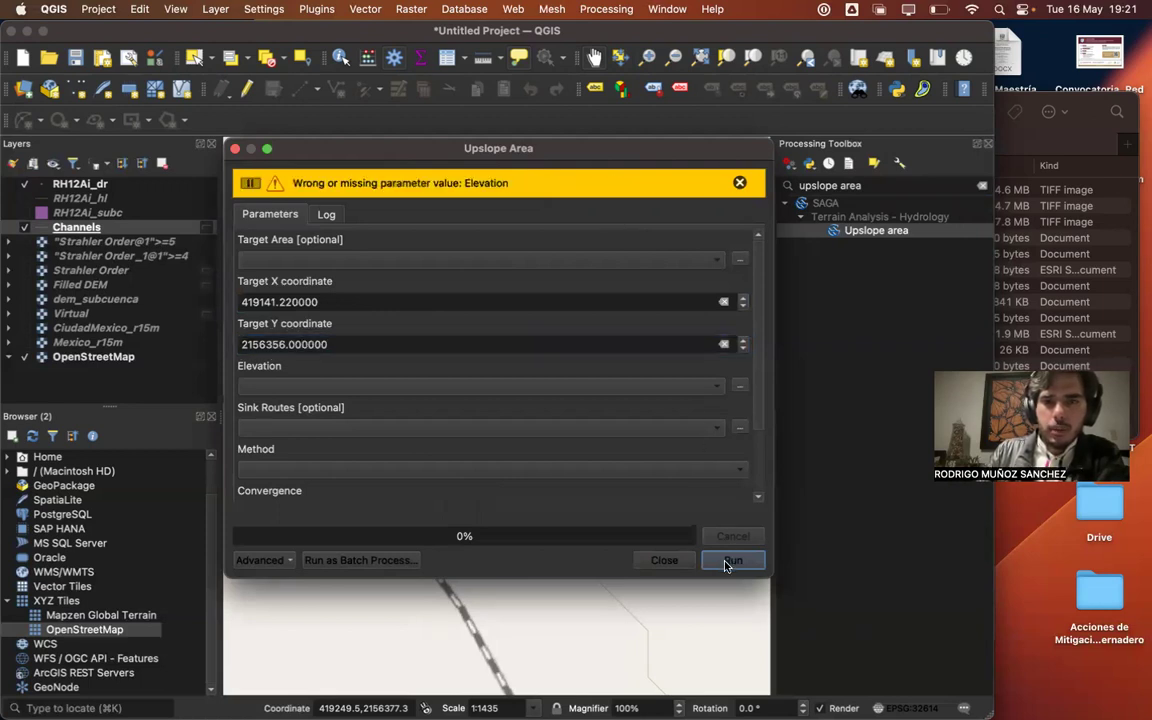
click(377, 388)
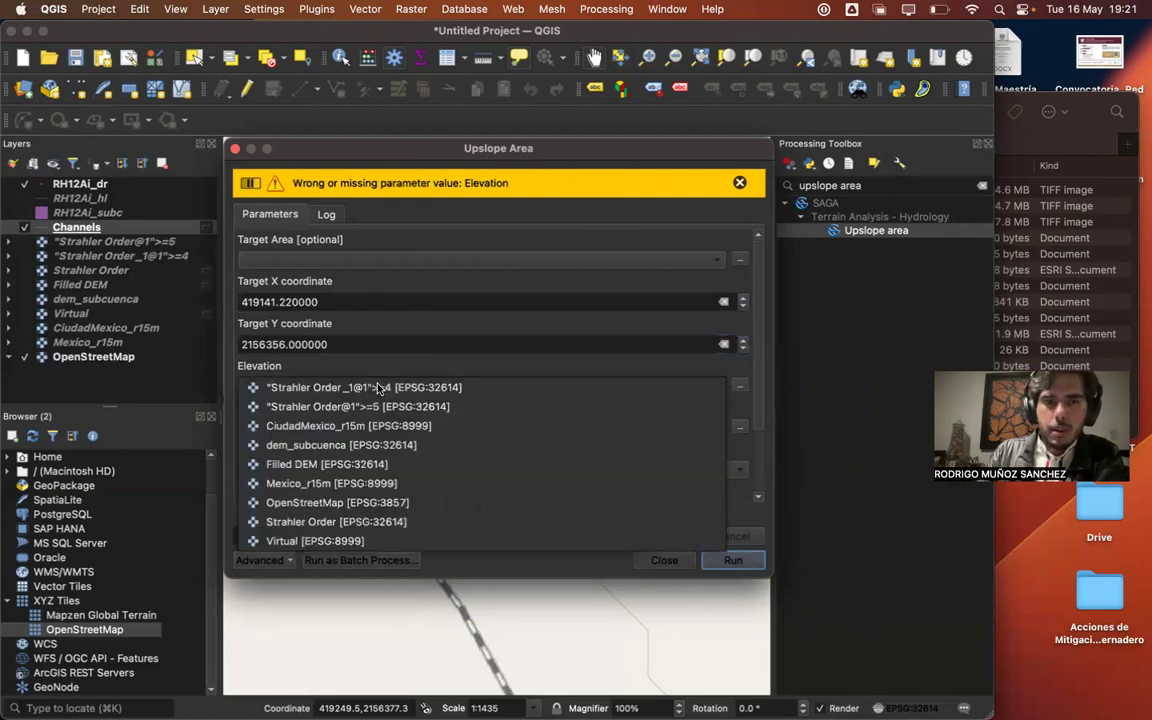
click(341, 463)
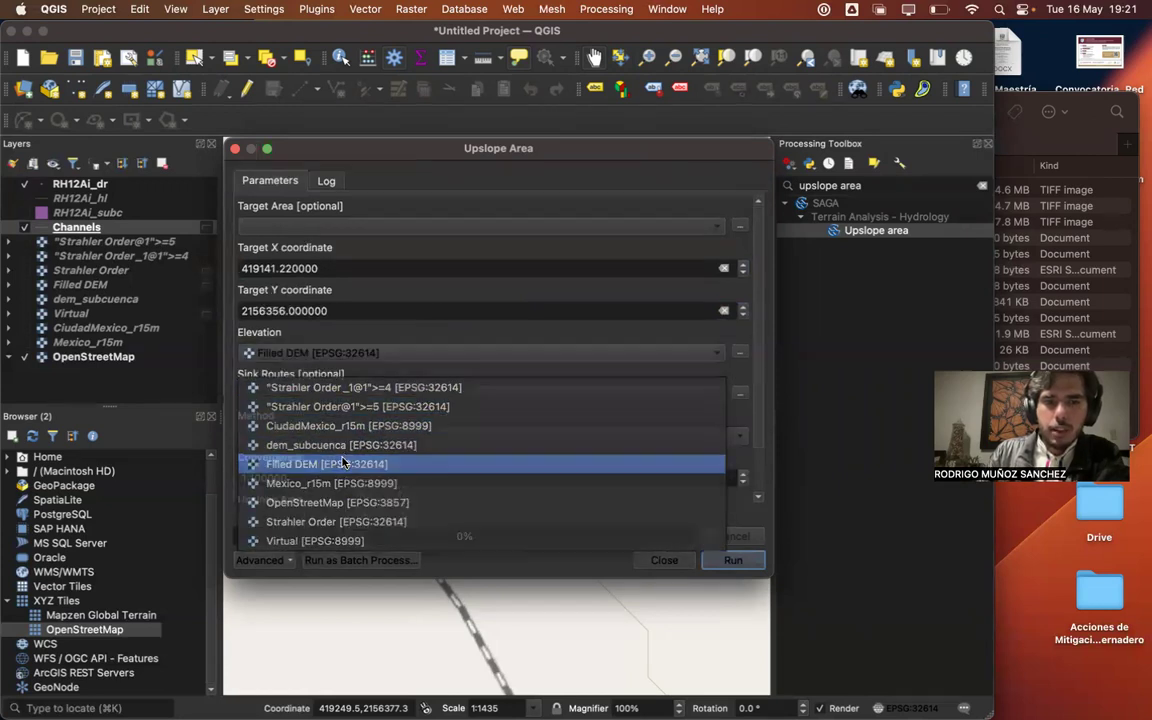
- Run Upslope Area with Filled DEM [EPSG:32614] as the elevation and [0] Deterministic 8 as the method
click(310, 353)
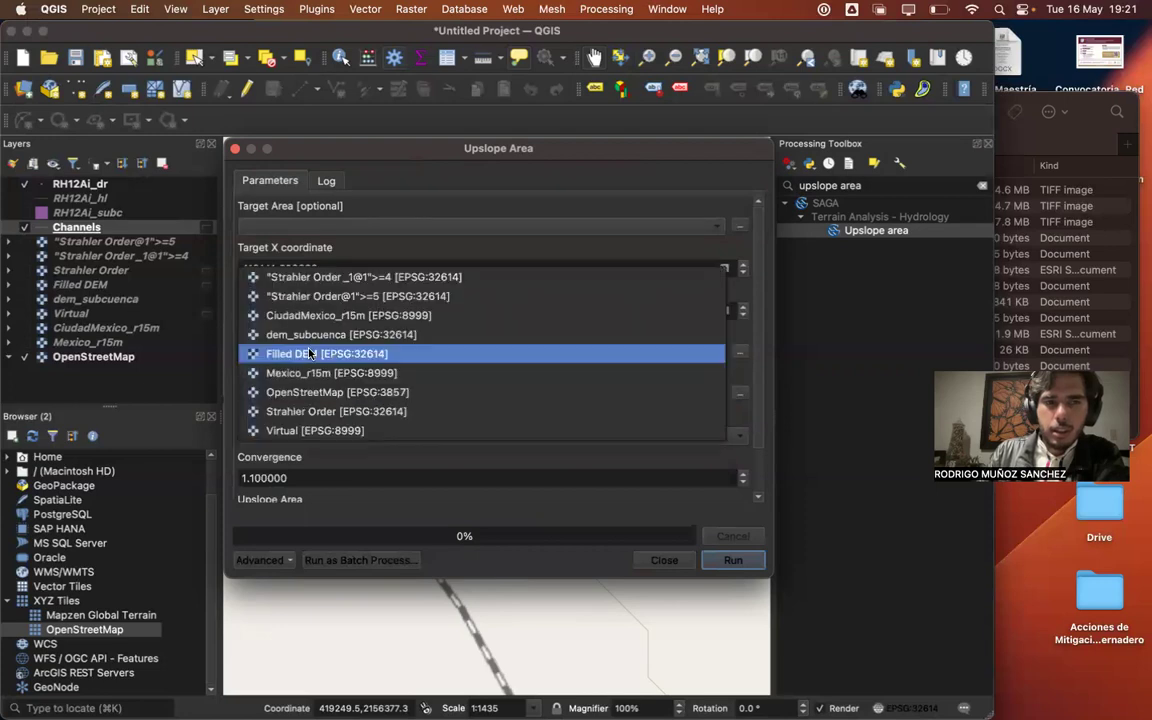
click(310, 353)
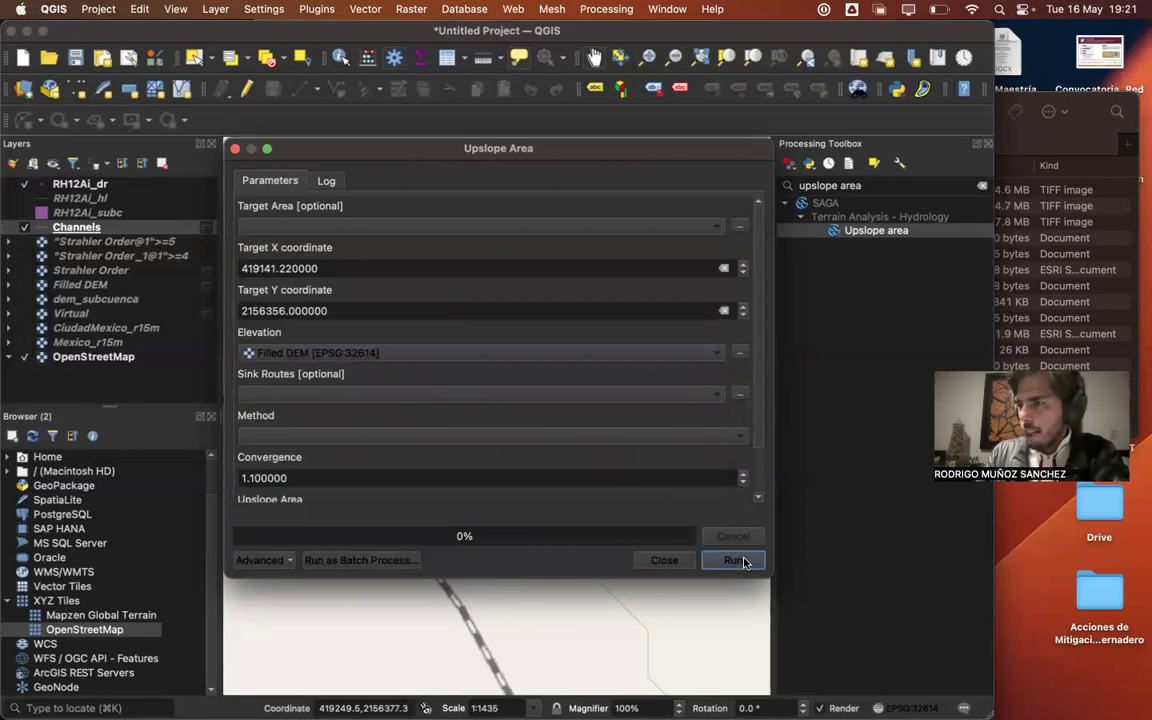
click(361, 438)
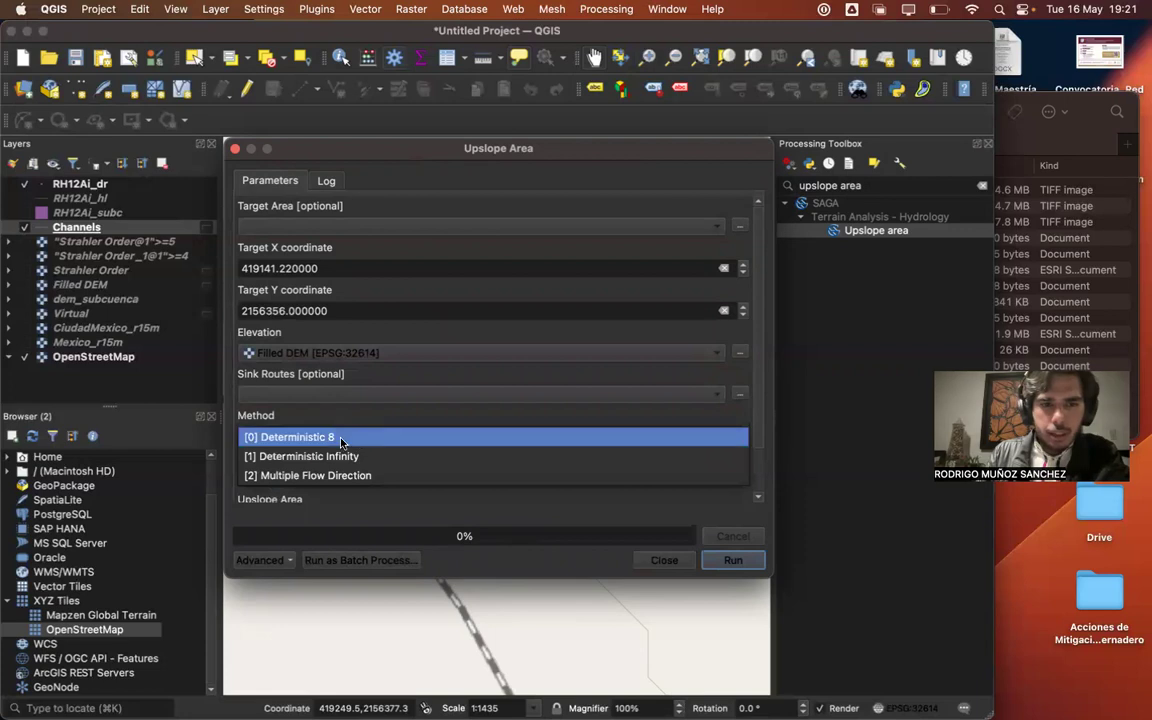
click(328, 439)
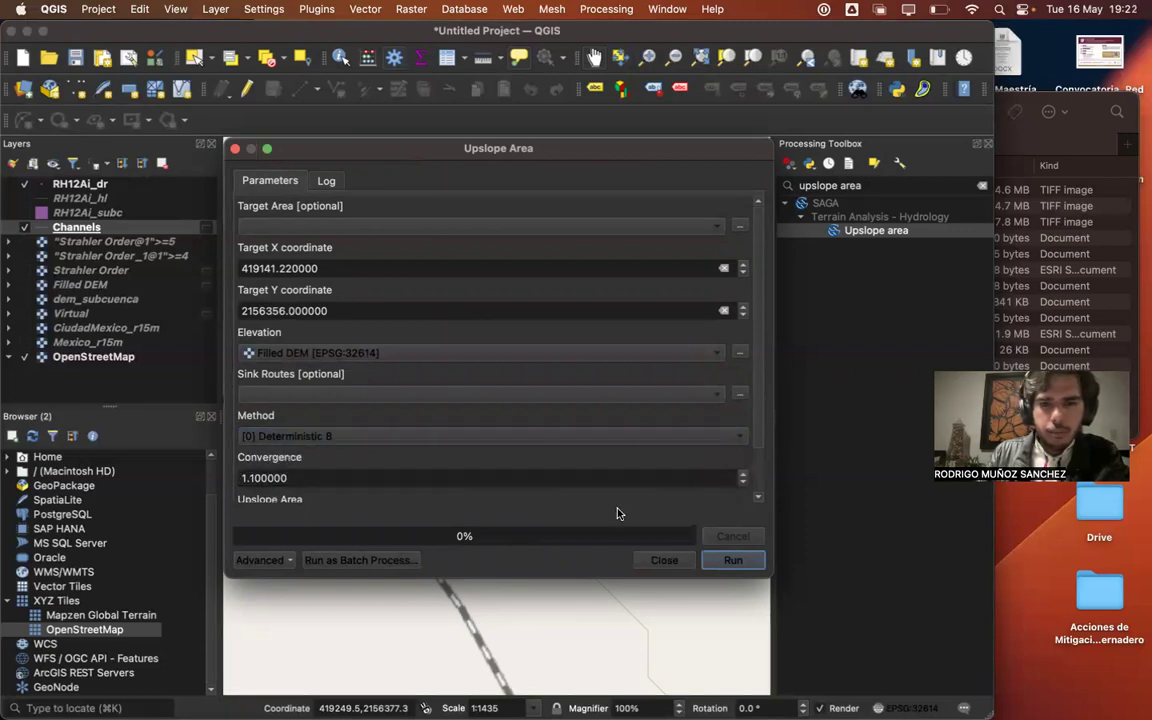
click(740, 564)
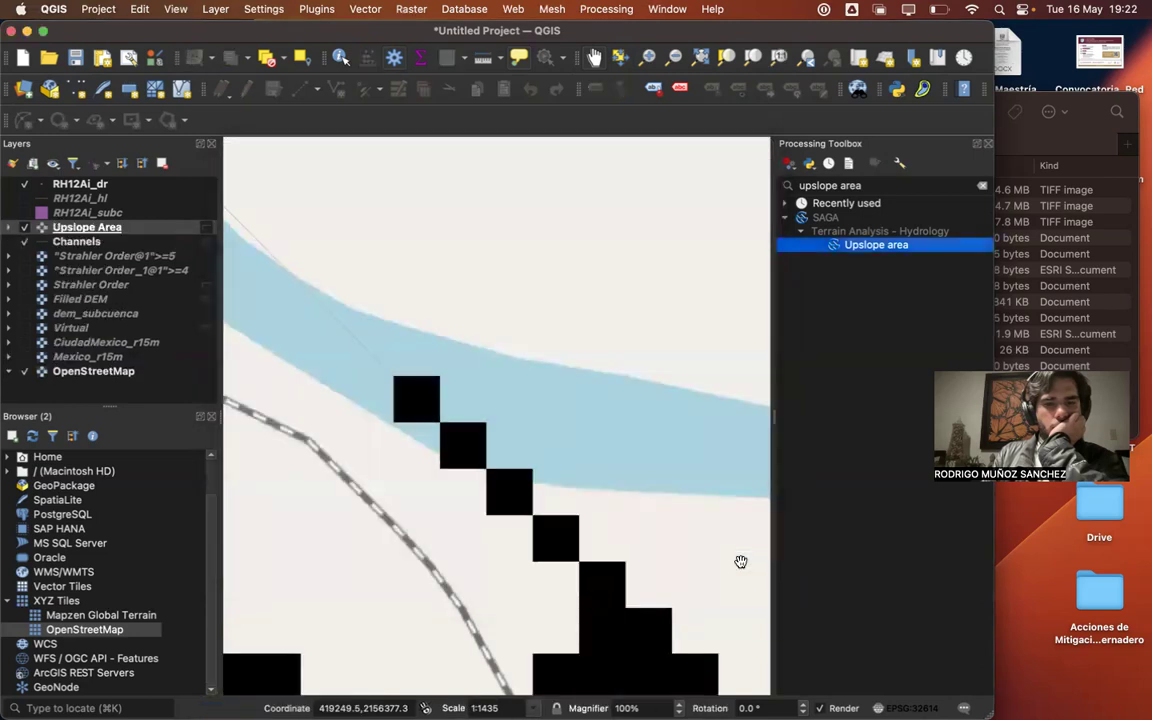
click(740, 561)
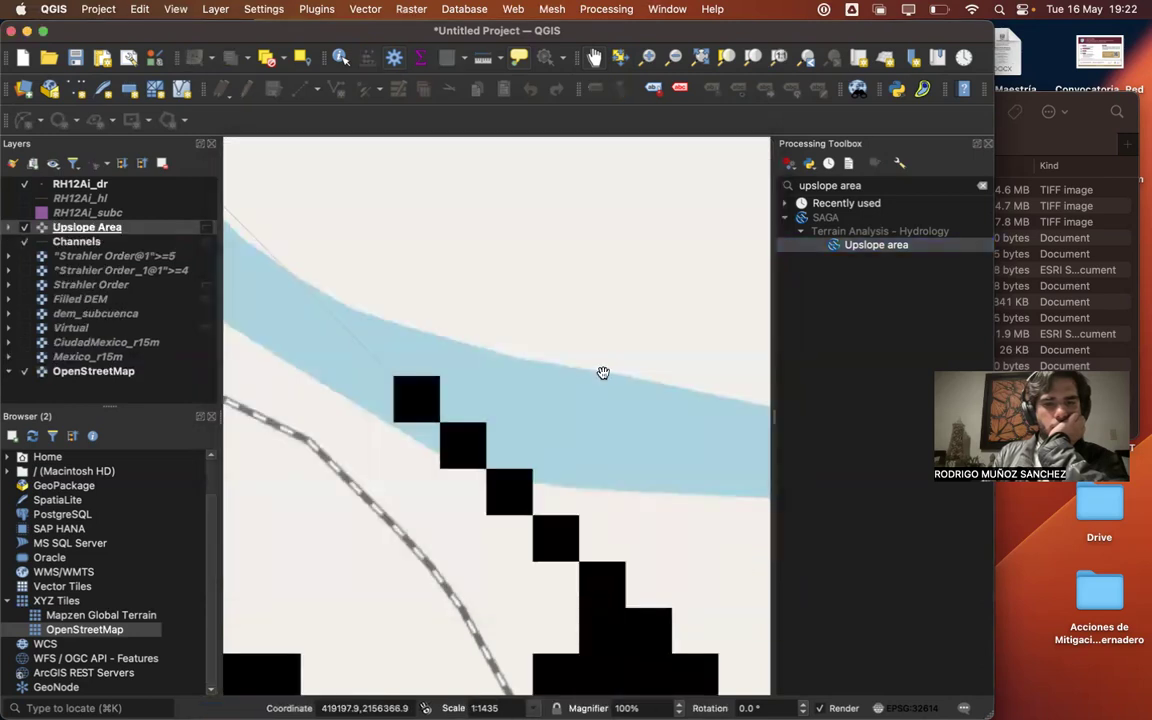
- Copy the coordinate, in the map CRS EPSG:32614, of the Upslope Area cell south of the Río Lerma where the one-cell-wide diagonal ends
click(594, 59)
drag(494, 465, 424, 257)
drag(427, 481, 459, 558)
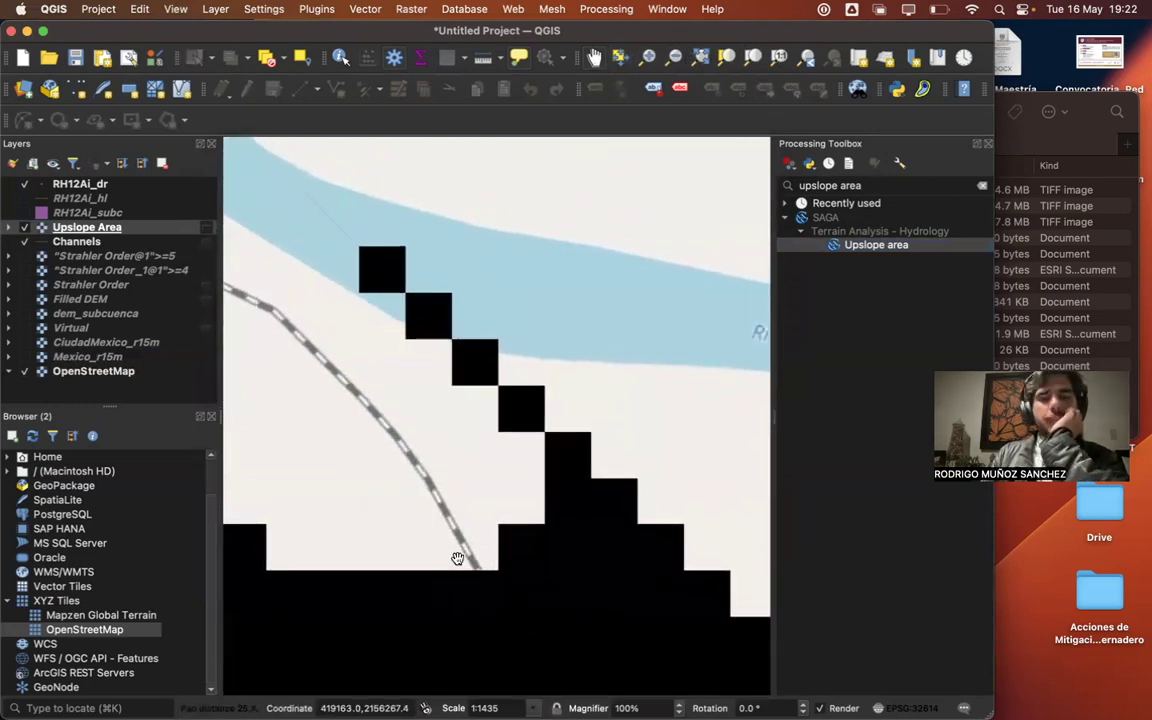
drag(458, 555, 393, 534)
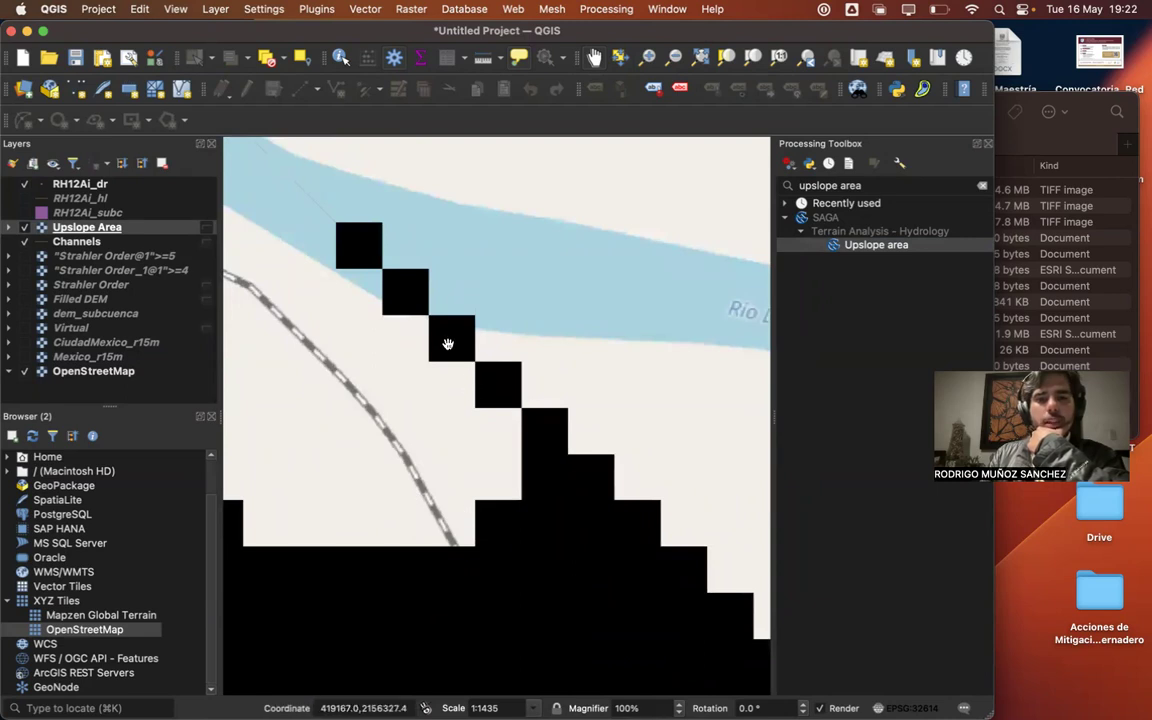
drag(388, 301, 359, 278)
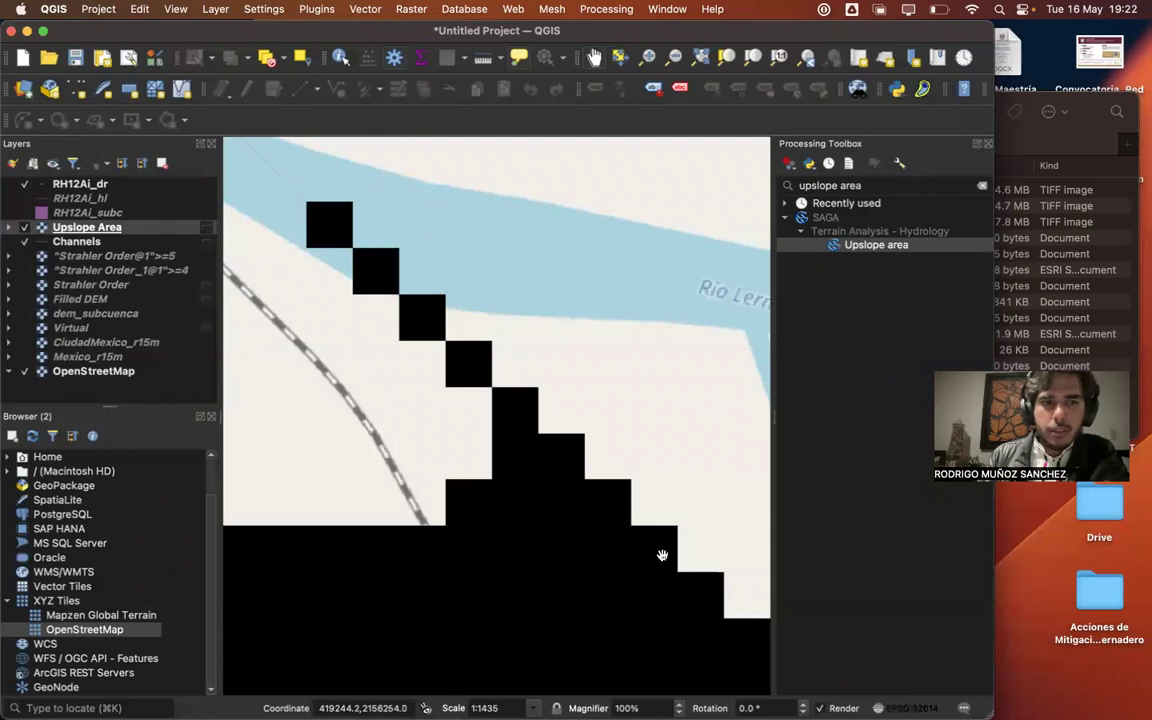
right_click(513, 408)
mouse_move(600, 418)
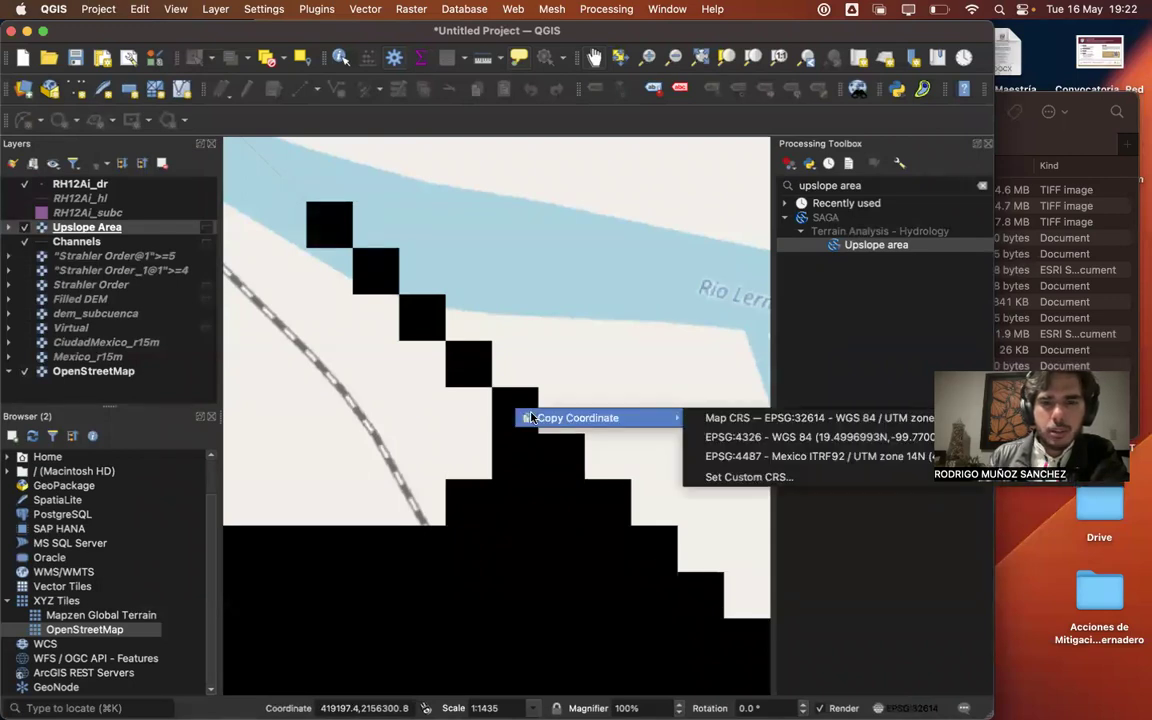
click(725, 420)
- Remove the Upslope Area layer from the project
right_click(127, 228)
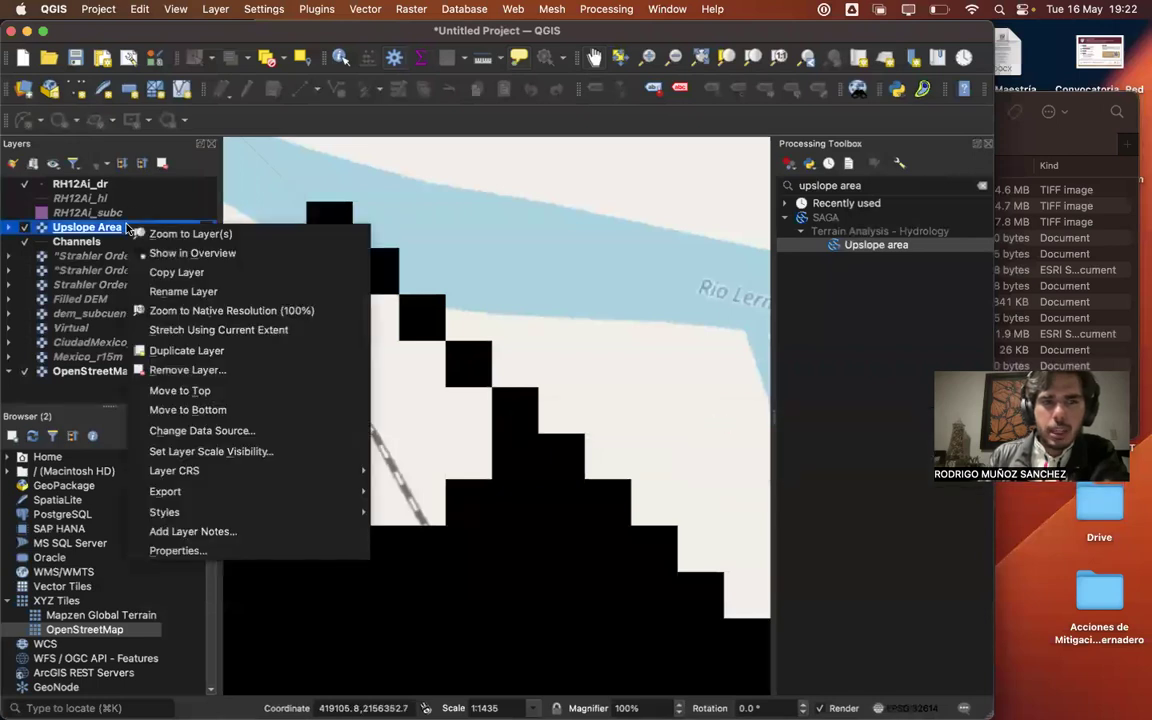
click(176, 370)
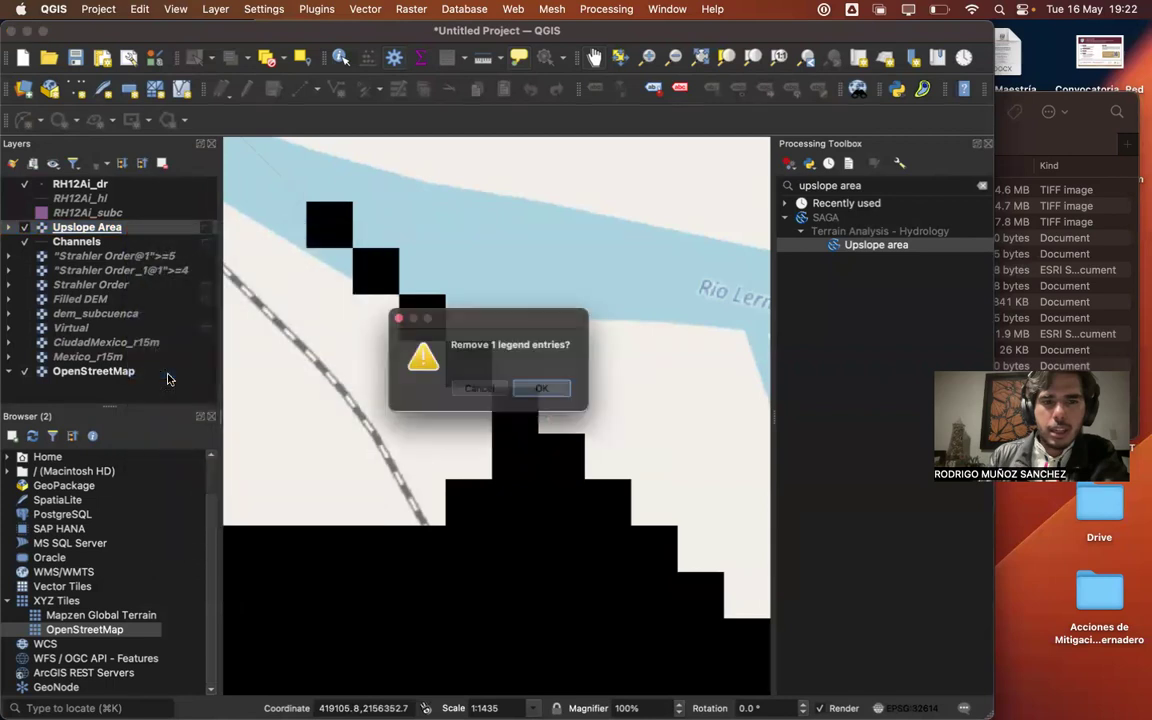
click(560, 388)
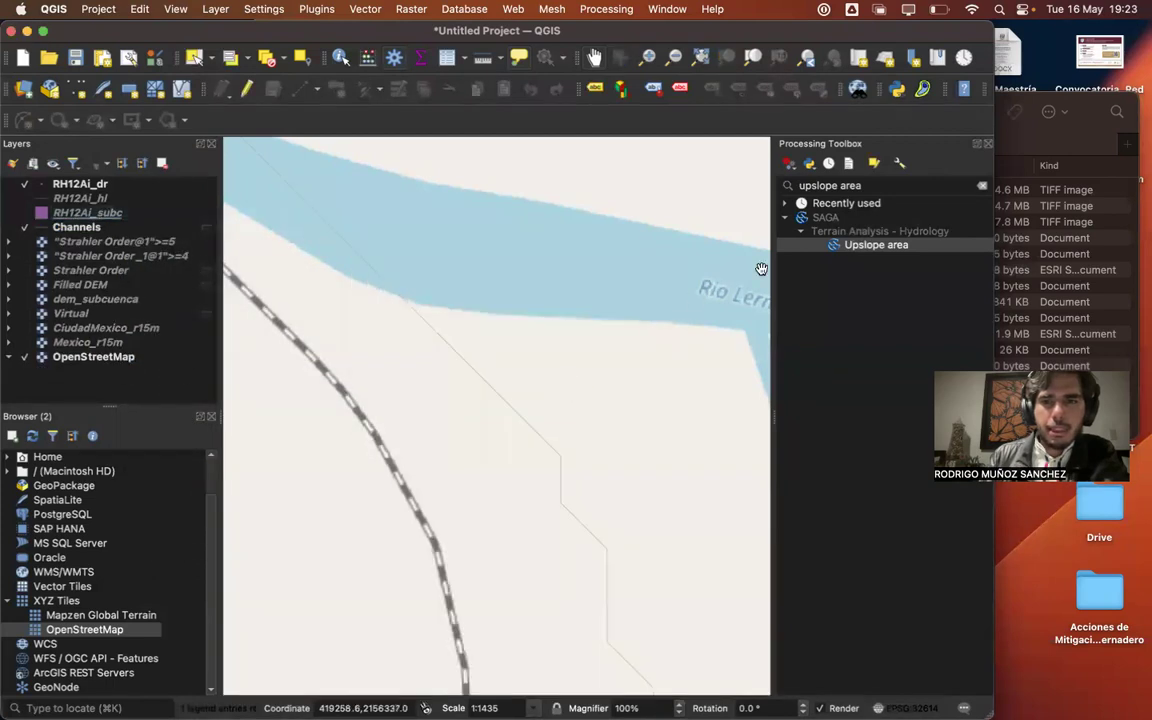
- Reopen the SAGA Upslope Area algorithm and set the target X coordinate to 419197.39 and the target Y coordinate to 2156300.84
click(866, 246)
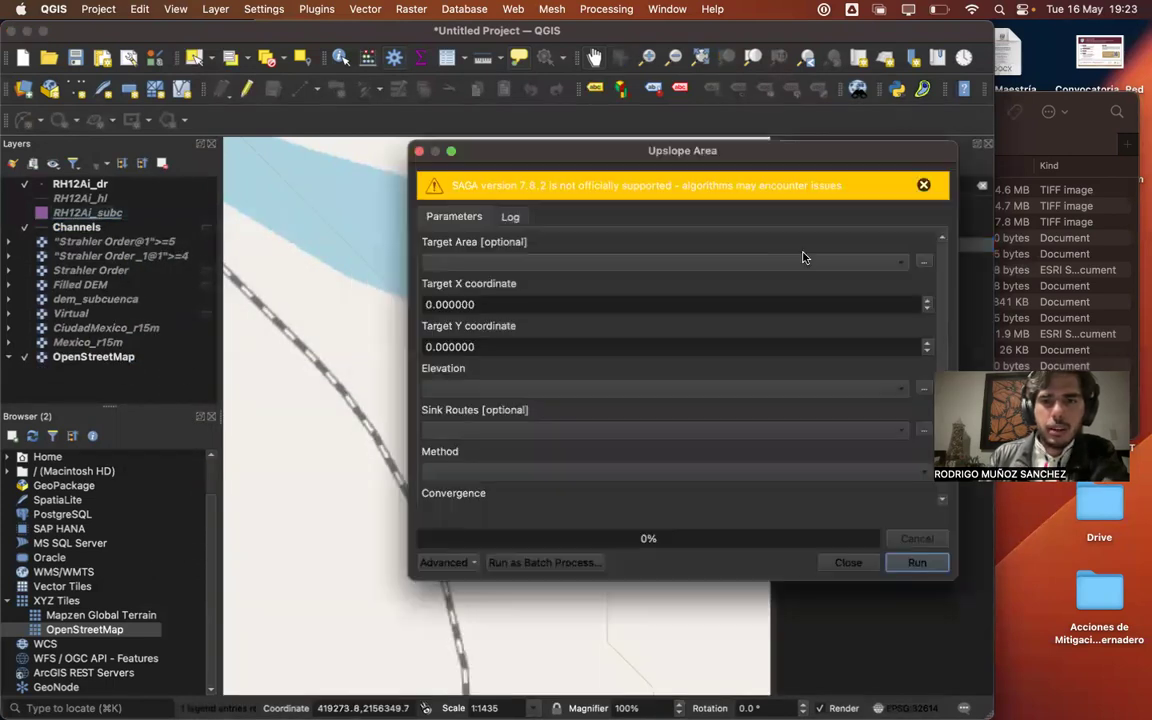
click(512, 304)
key(super+a)
text(419197.39,2156300.84)
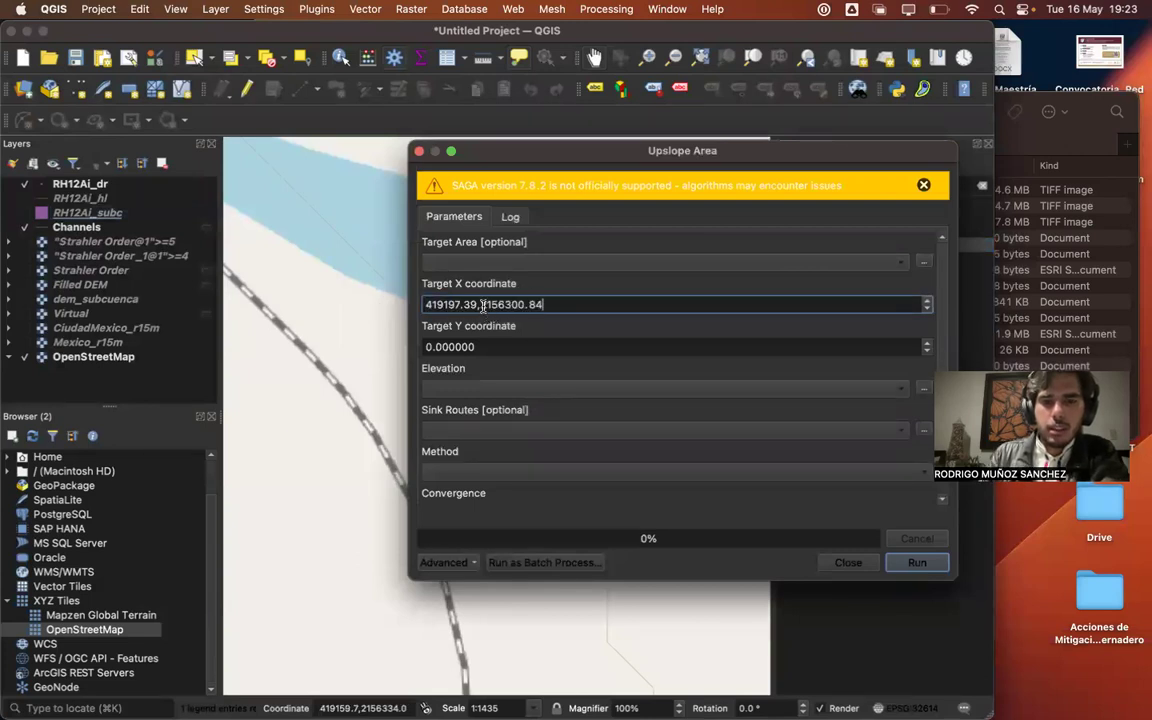
drag(483, 305, 661, 316)
key(super+c)
key(BackSpace)
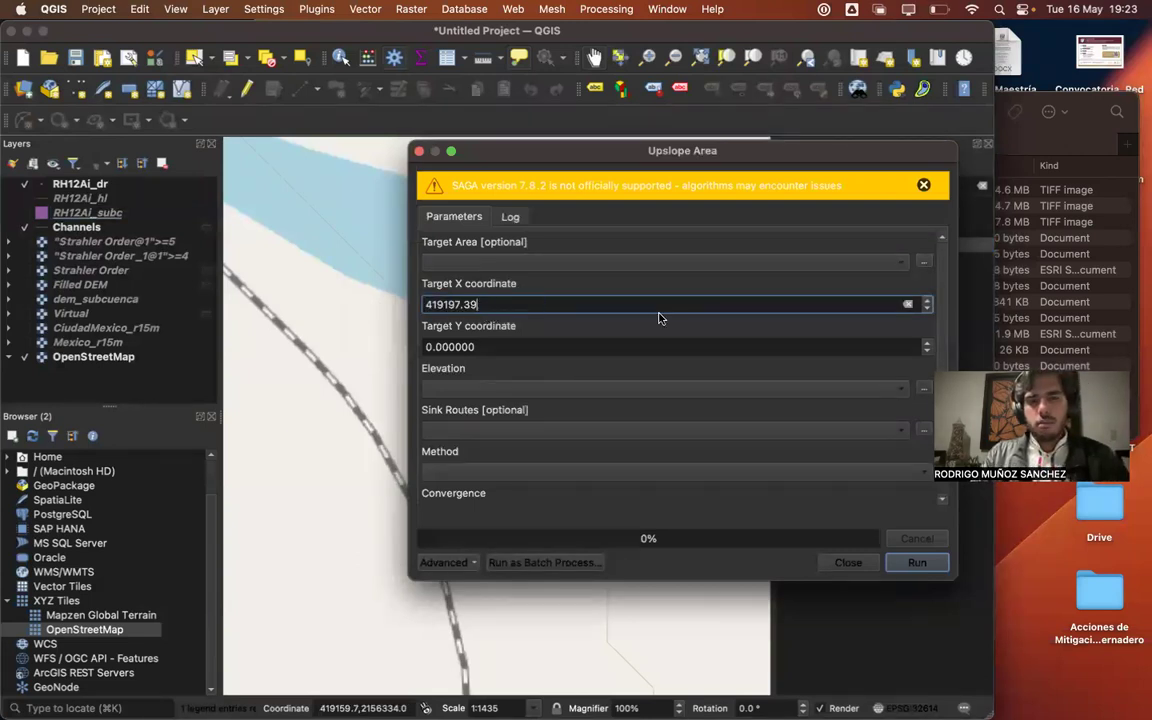
click(575, 342)
key(super+a)
key(super+v)
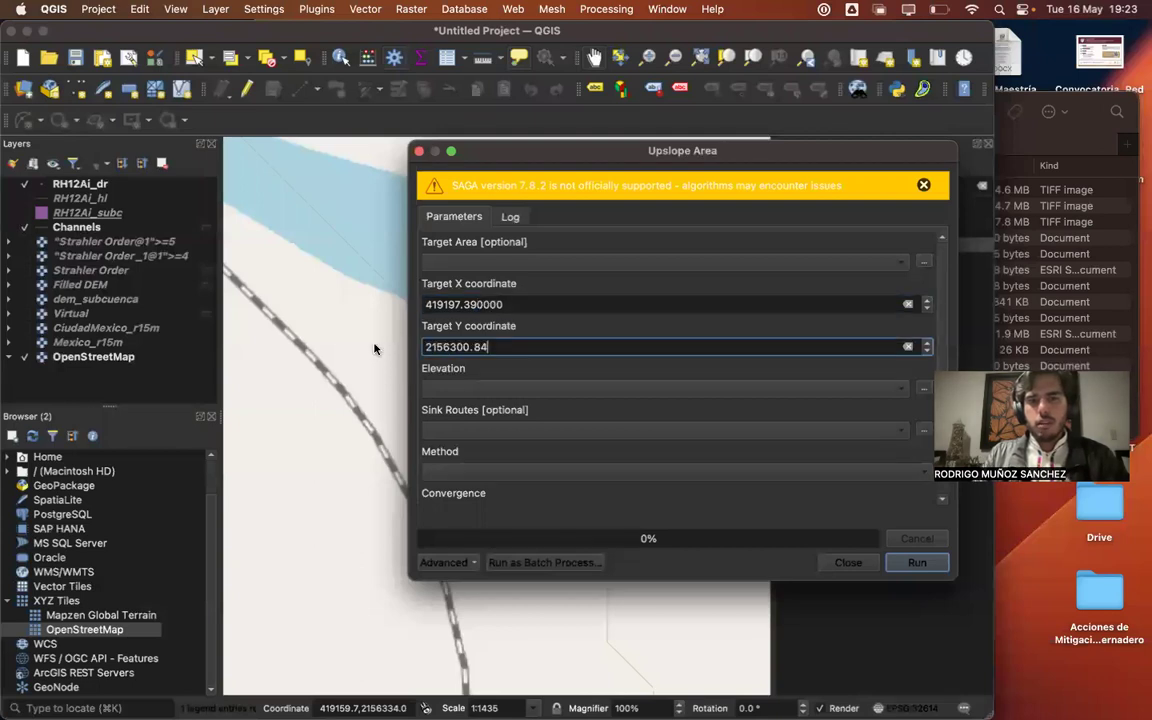
- Use Filled DEM as the elevation and Deterministic 8 as the method, and run Upslope Area for the new outlet point
click(459, 386)
click(470, 463)
click(463, 472)
click(468, 473)
click(930, 565)
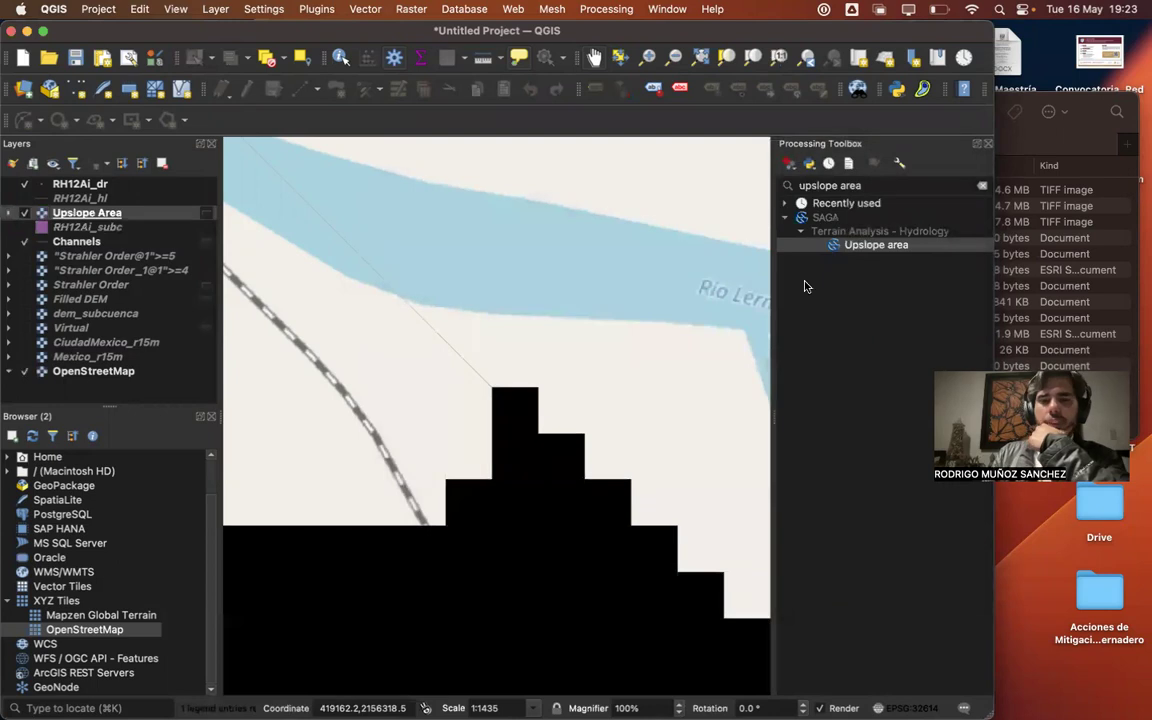
- Examine the full extent of the delineated Upslope Area watershed on the map
click(429, 582)
click(429, 586)
click(429, 586)
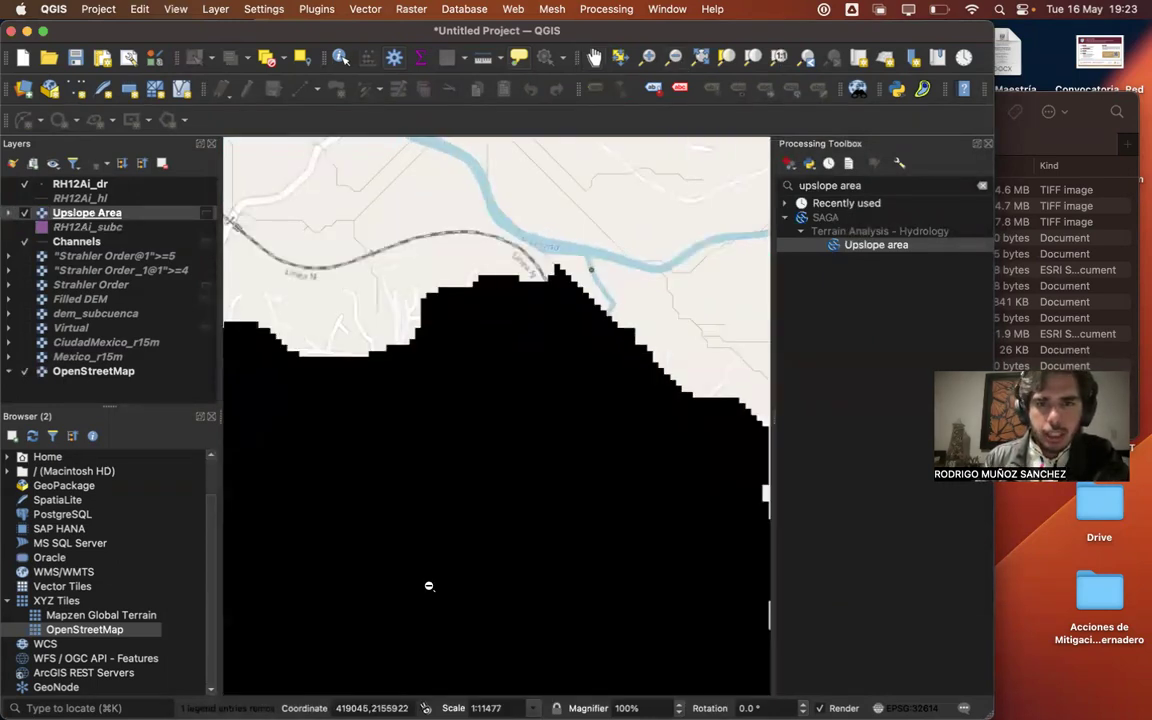
click(429, 586)
click(429, 586)
click(429, 586)
click(430, 588)
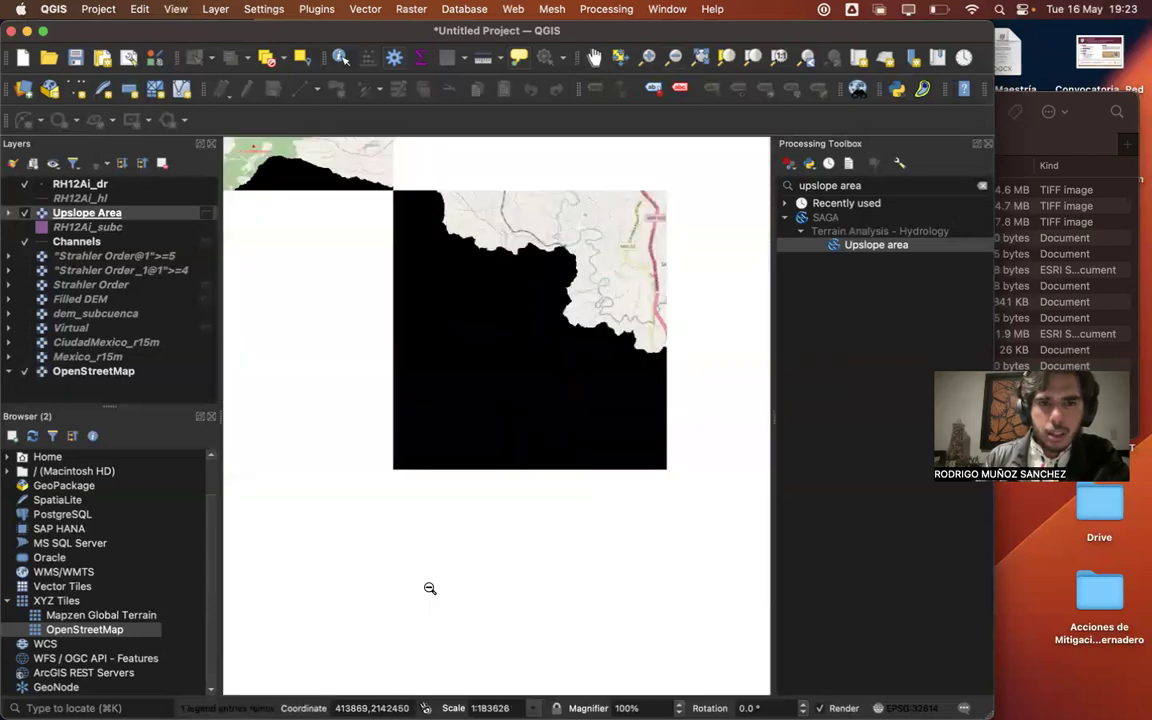
click(430, 588)
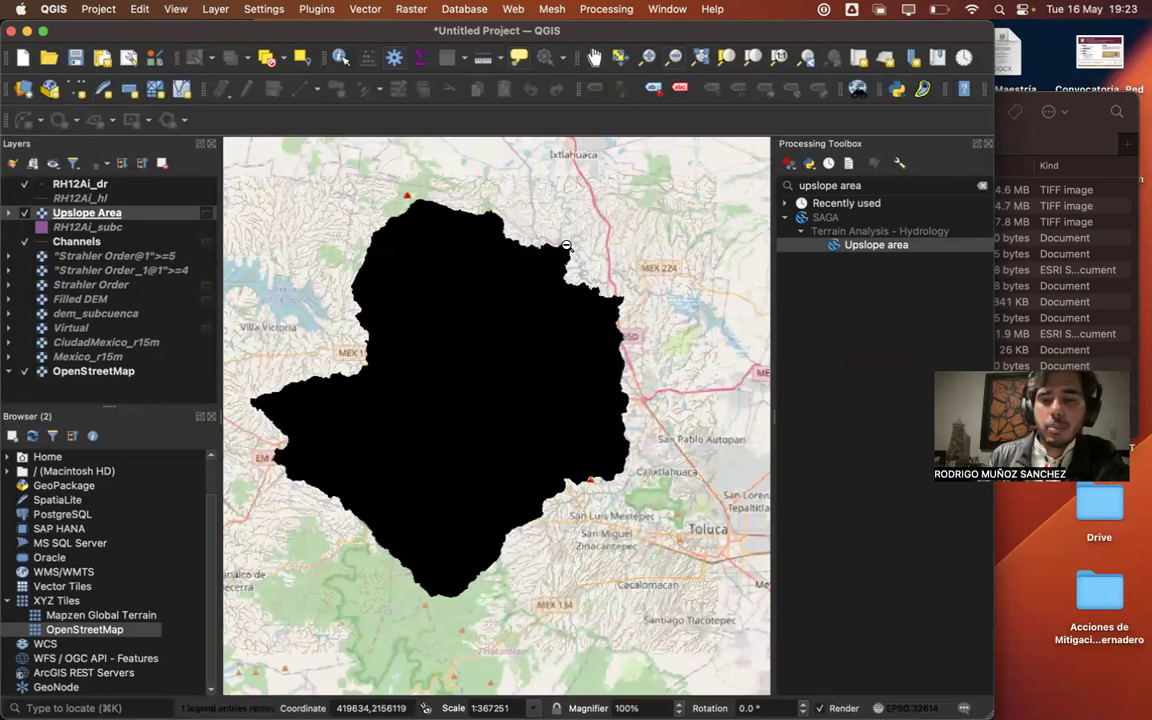
- Show the RH12Ai_subc layer, place Upslope Area beneath it in the layer order, and toggle RH12Ai_subc to compare the two outlines
click(25, 228)
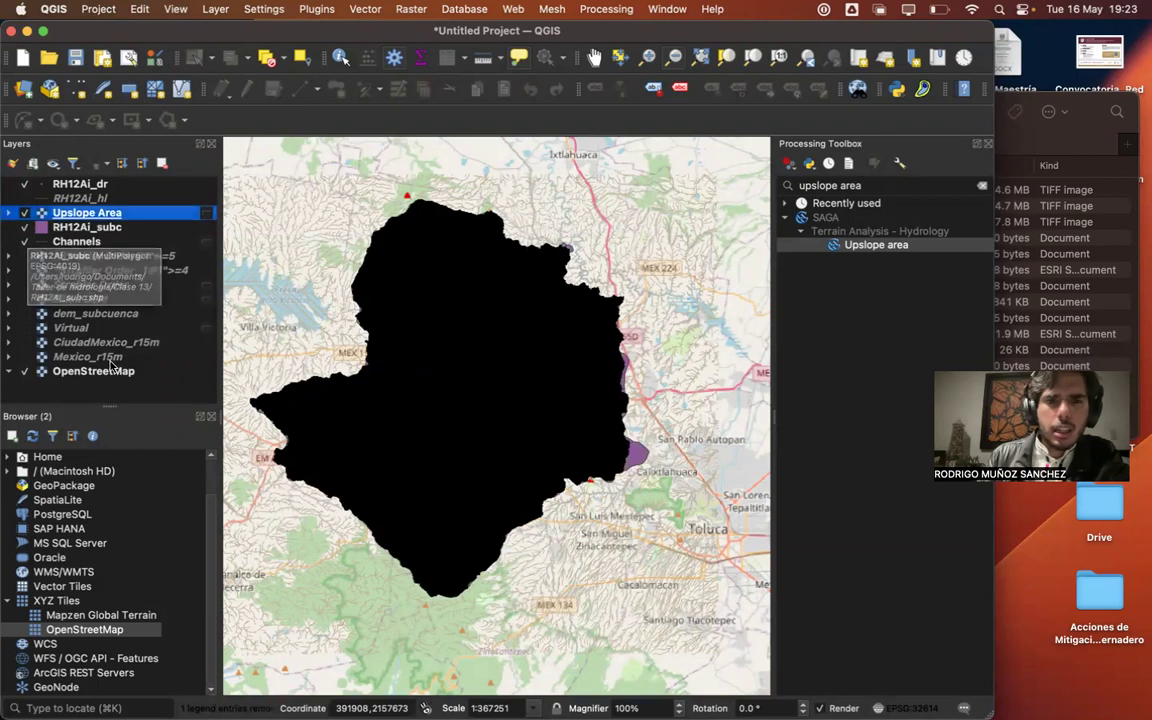
drag(30, 215, 92, 236)
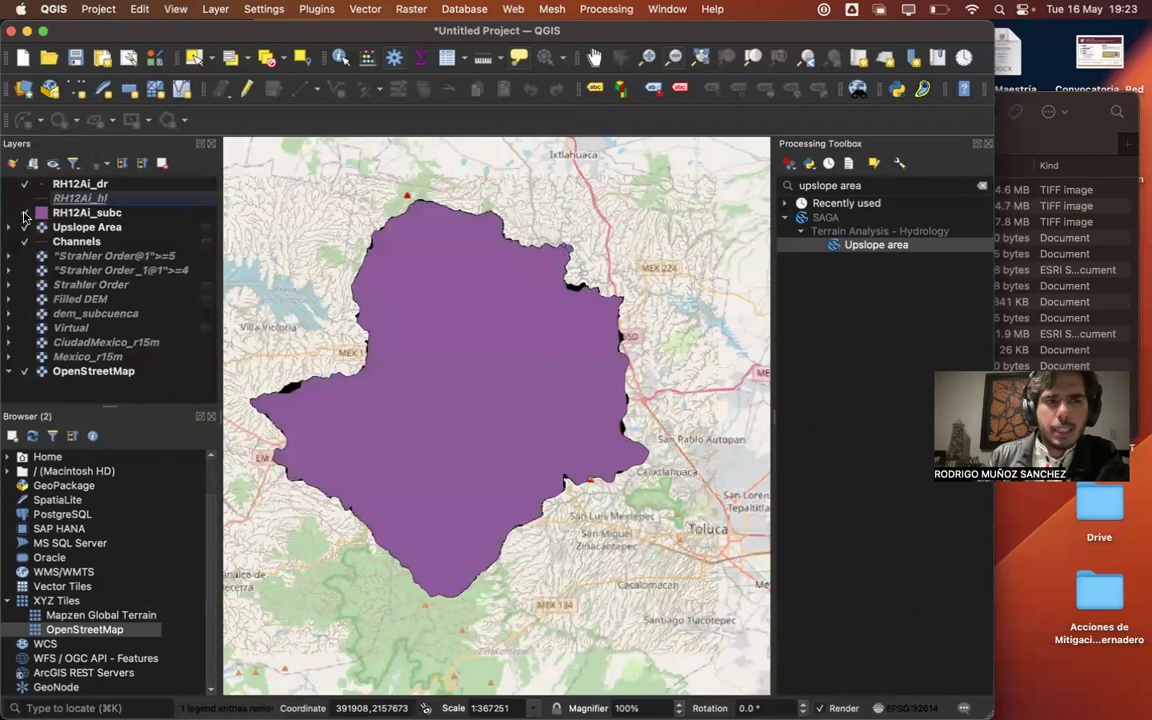
click(25, 213)
click(25, 213)
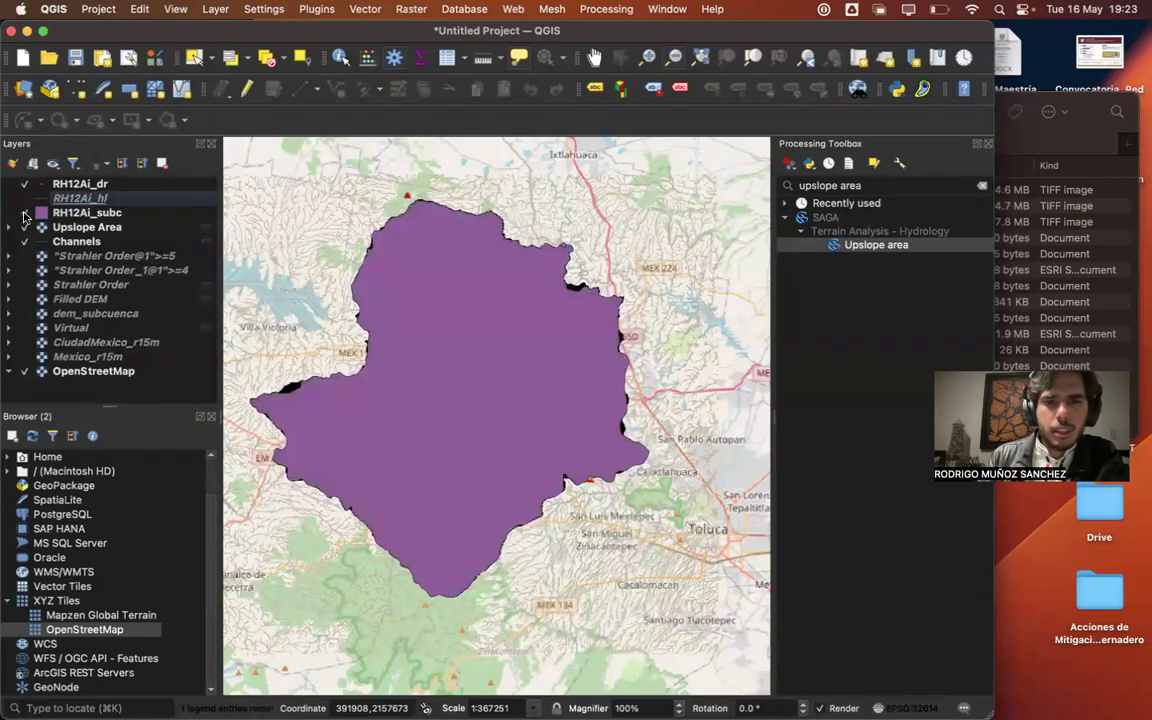
click(25, 213)
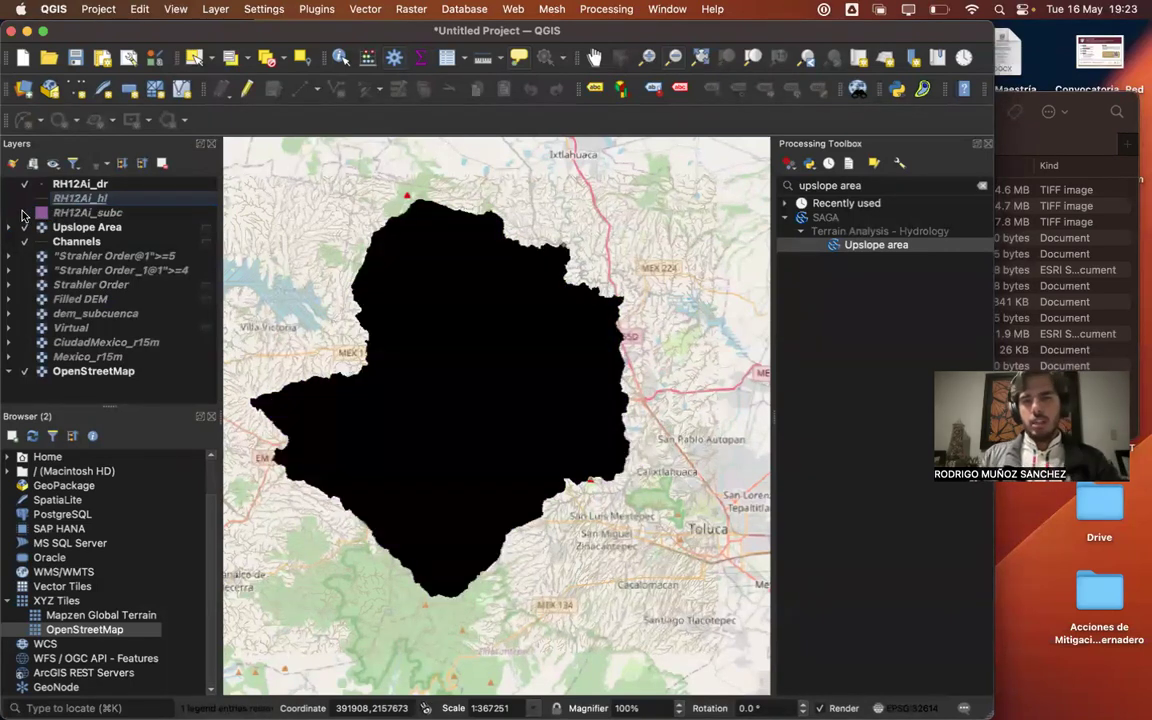
click(25, 213)
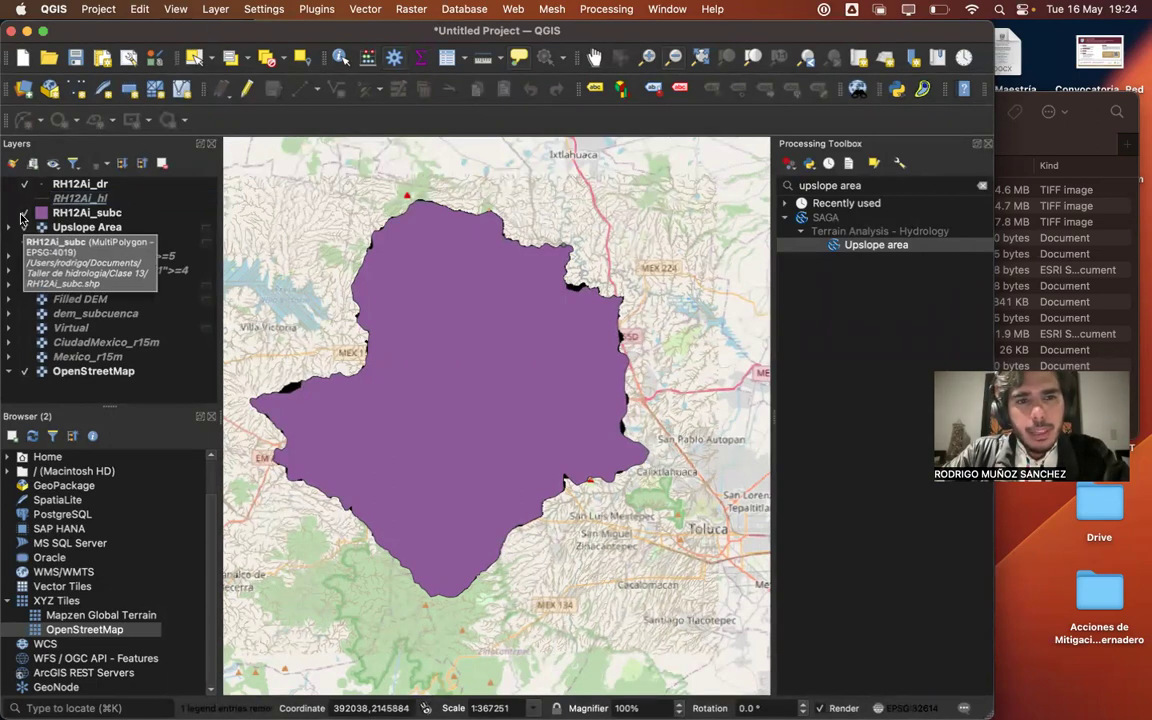
click(23, 213)
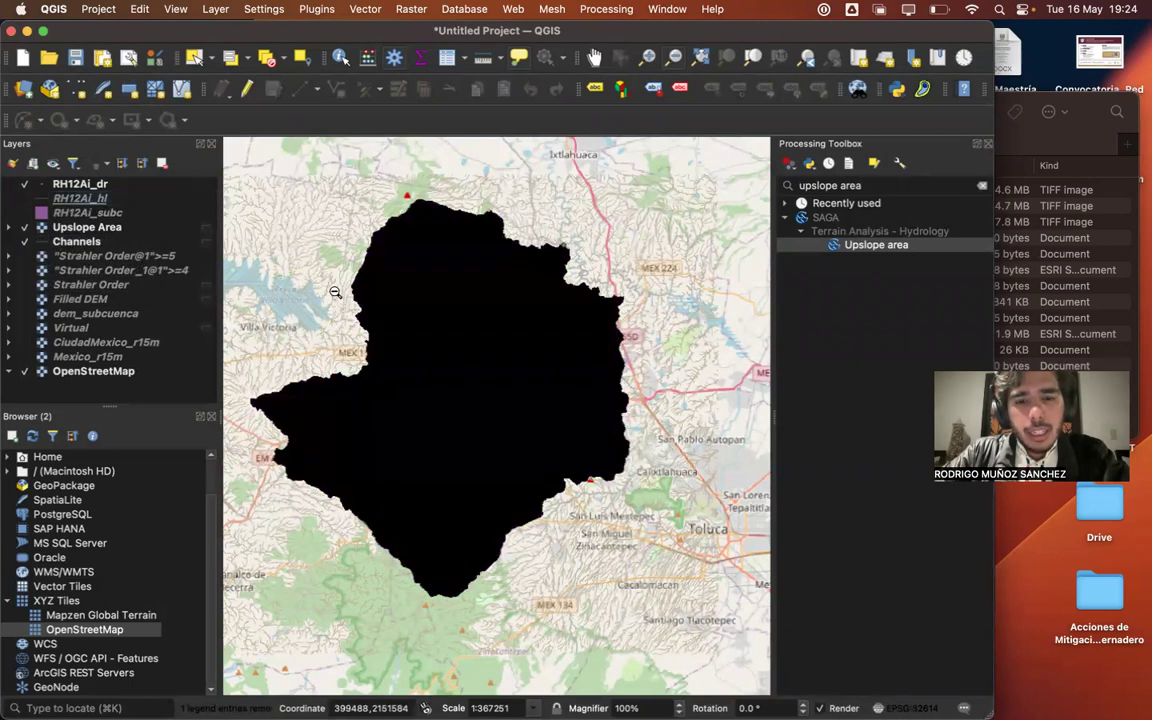
click(24, 213)
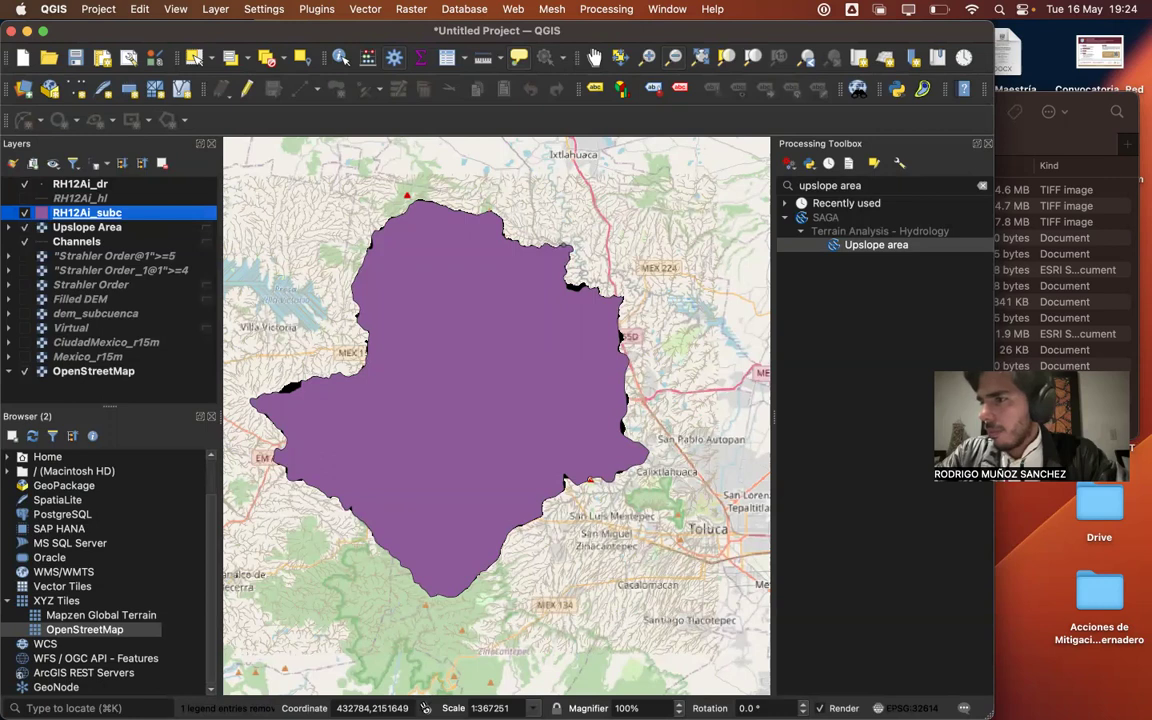
- Find GDAL Polygonize (raster to vector) using the search text "polygonize" and run it on Upslope Area [EPSG:32614], Band 1
click(983, 189)
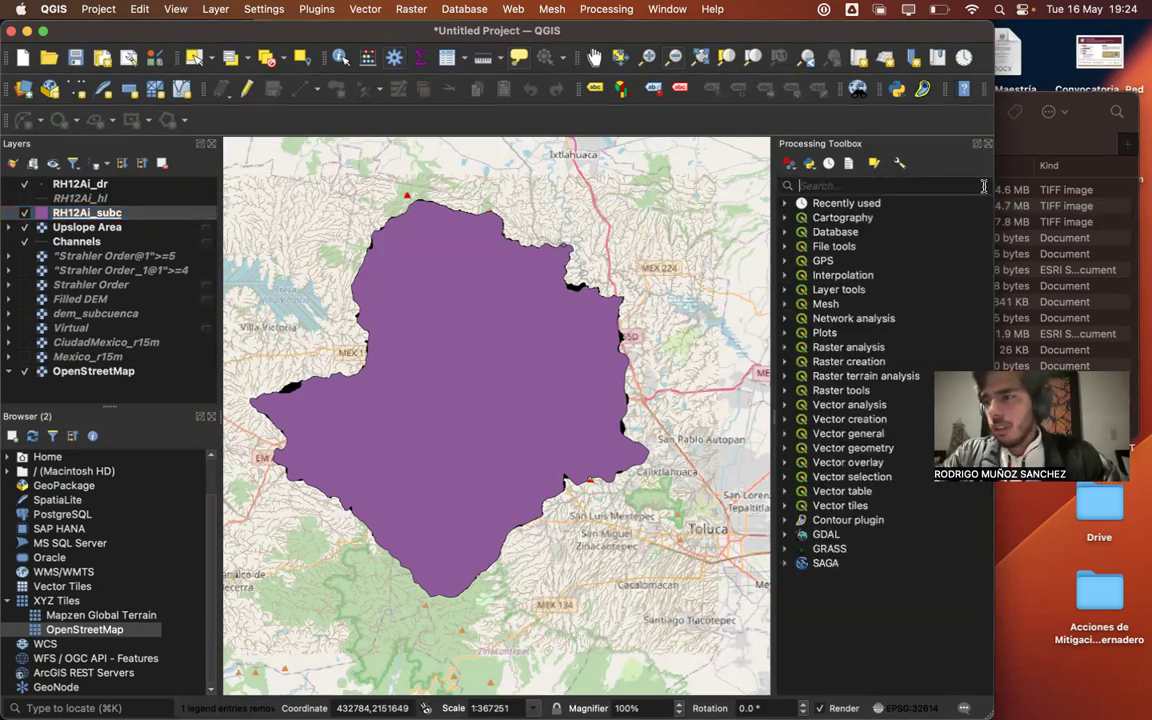
text(poly)
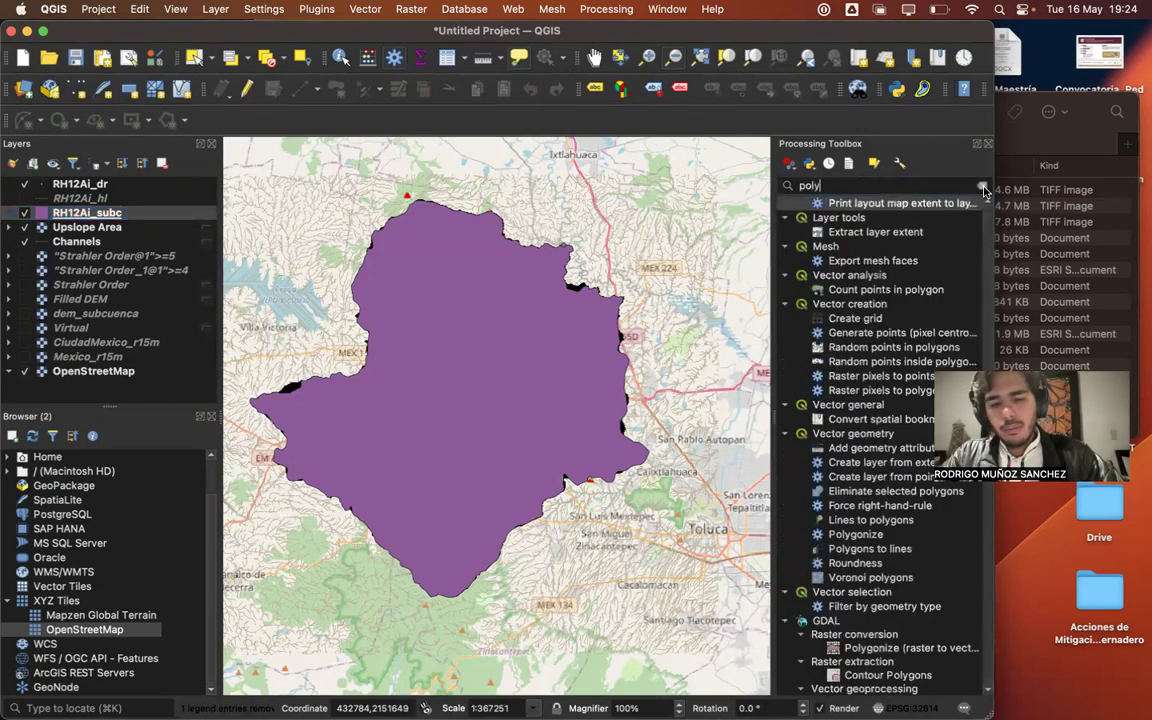
text(gonize)
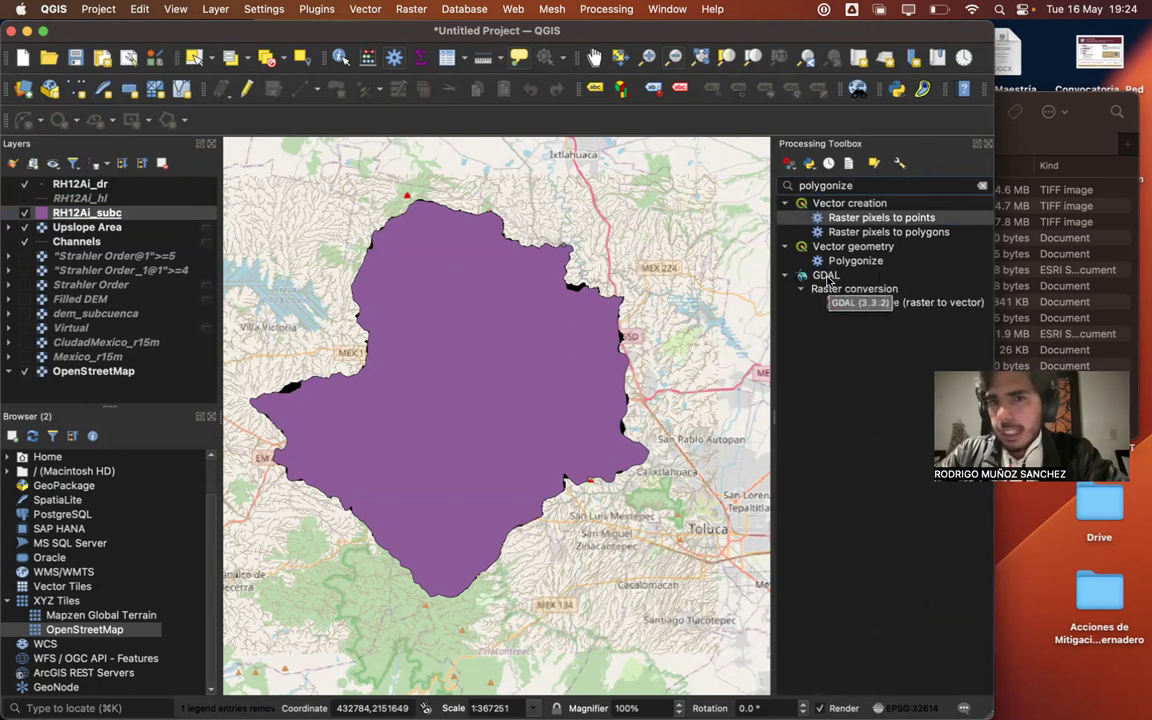
double_click(897, 301)
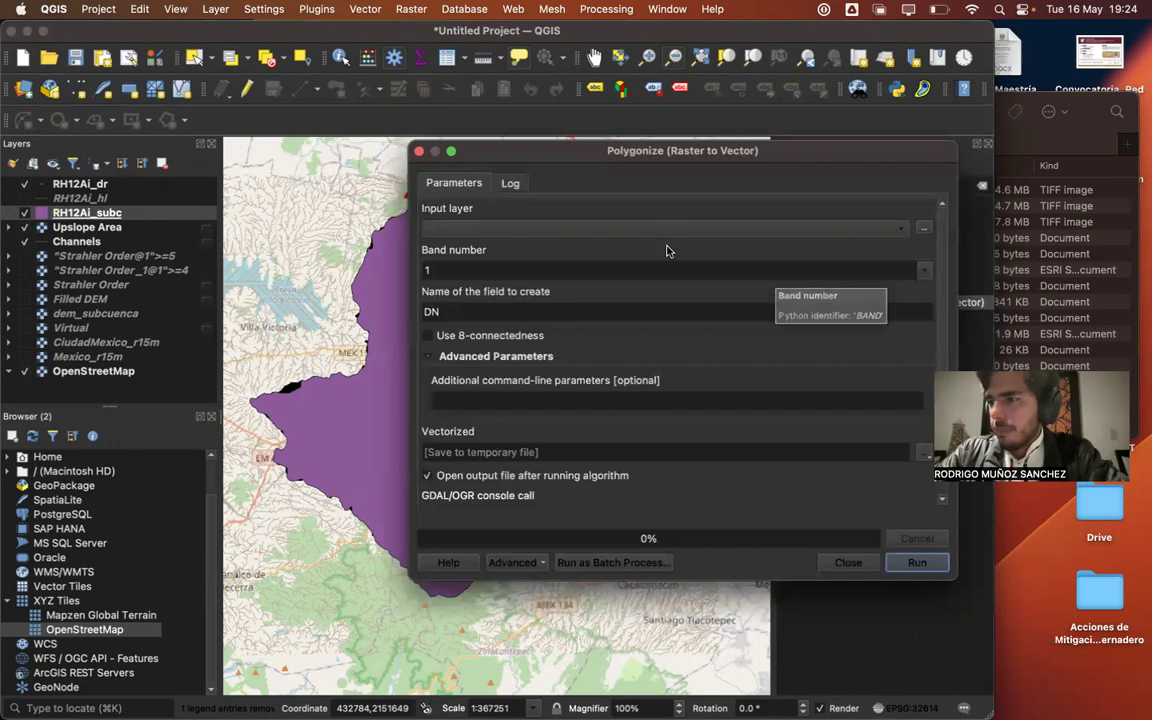
click(620, 229)
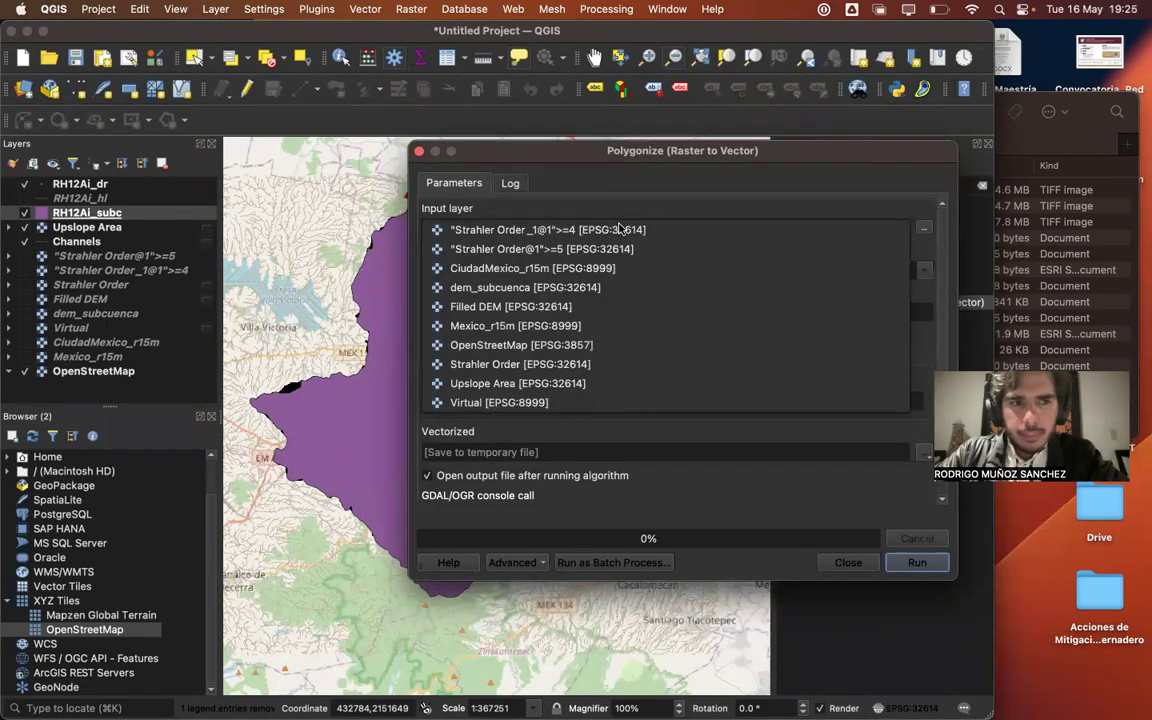
click(584, 382)
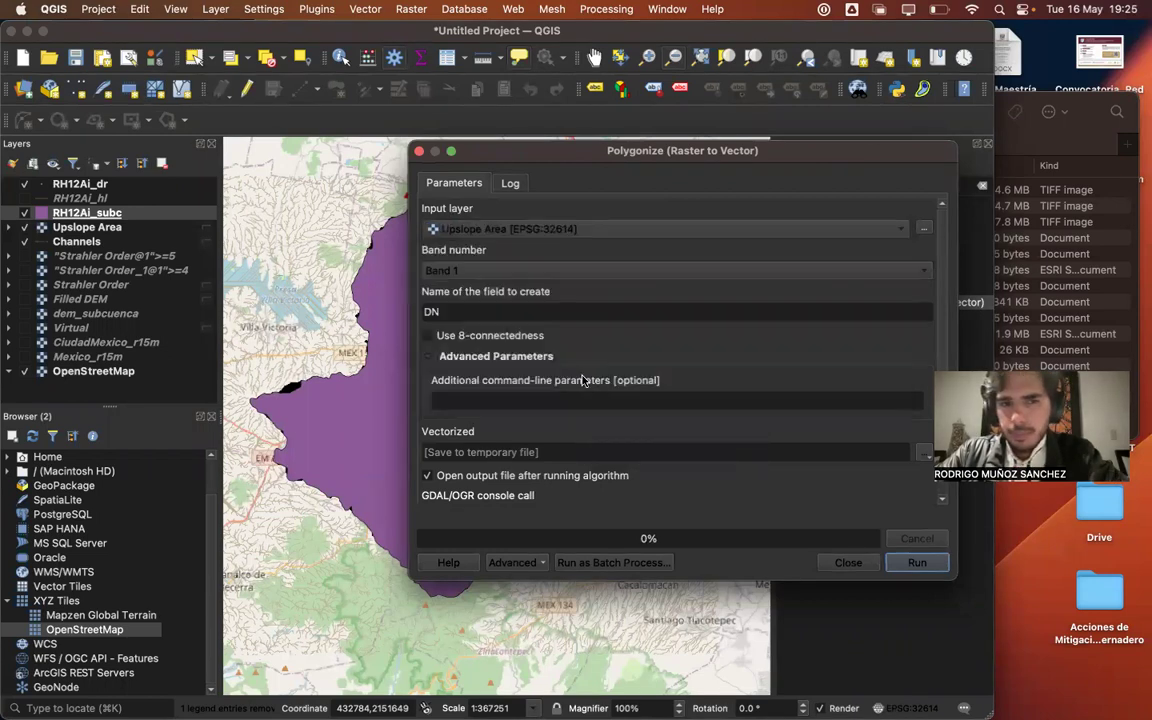
click(915, 562)
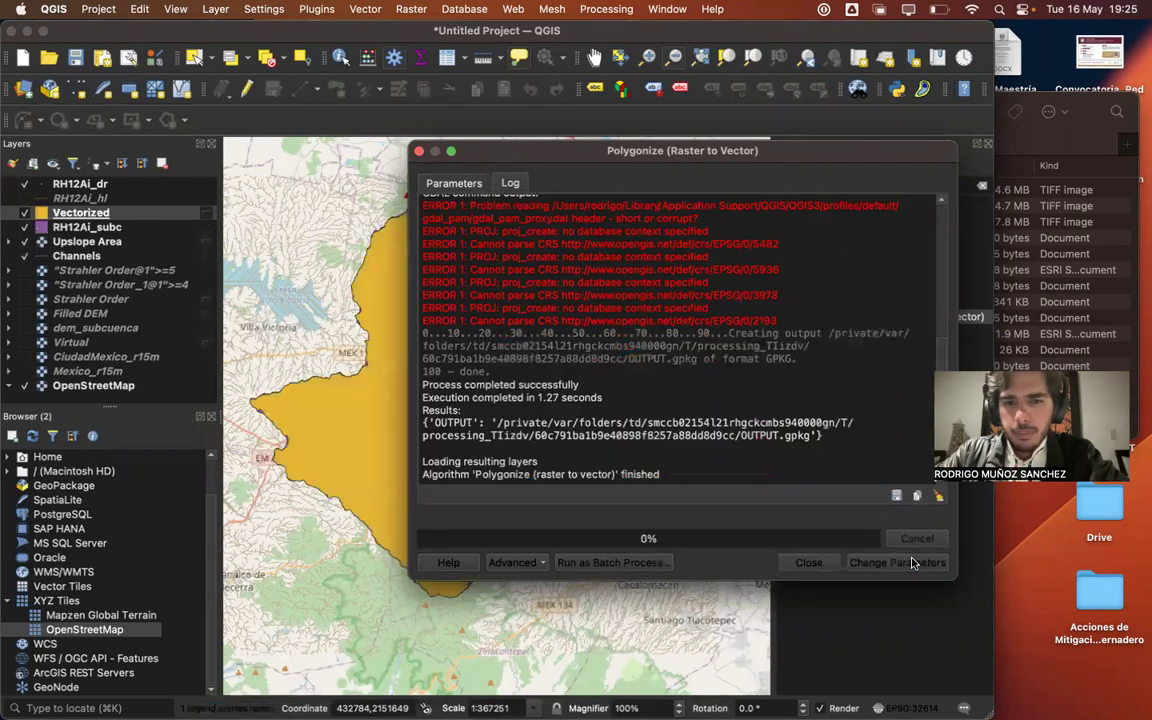
- Hide Upslope Area and RH12Ai_subc, and place RH12Ai_subc and Channels above Vectorized in the layer order
click(815, 564)
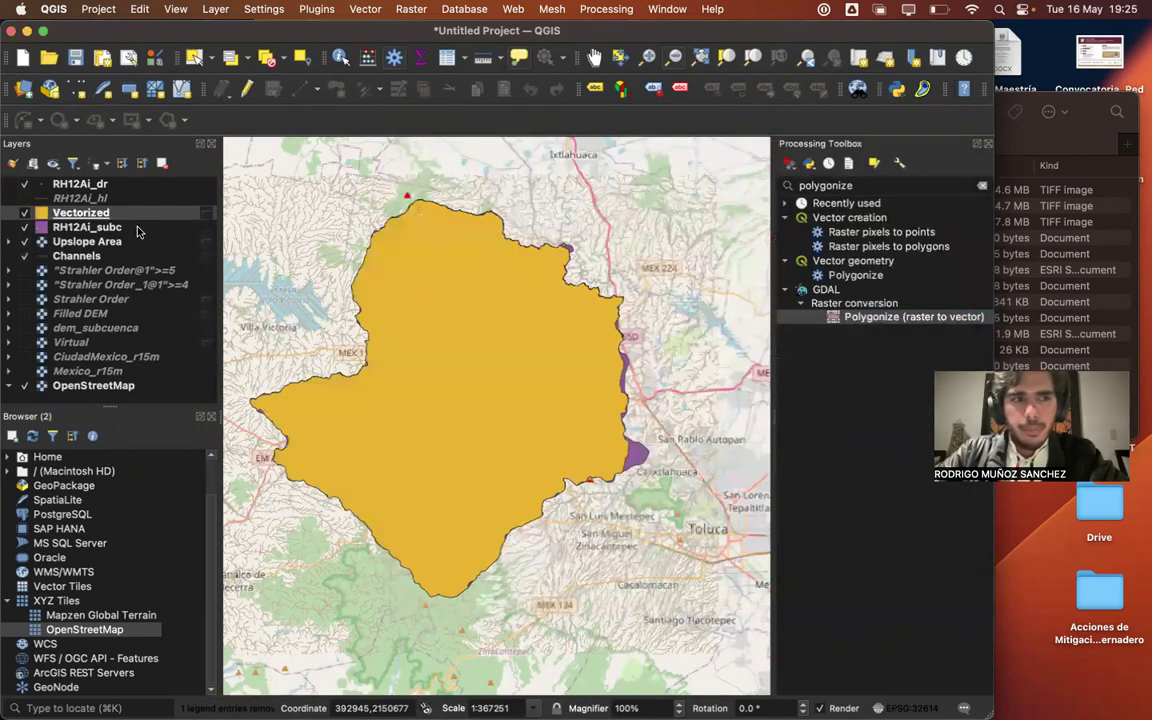
click(60, 213)
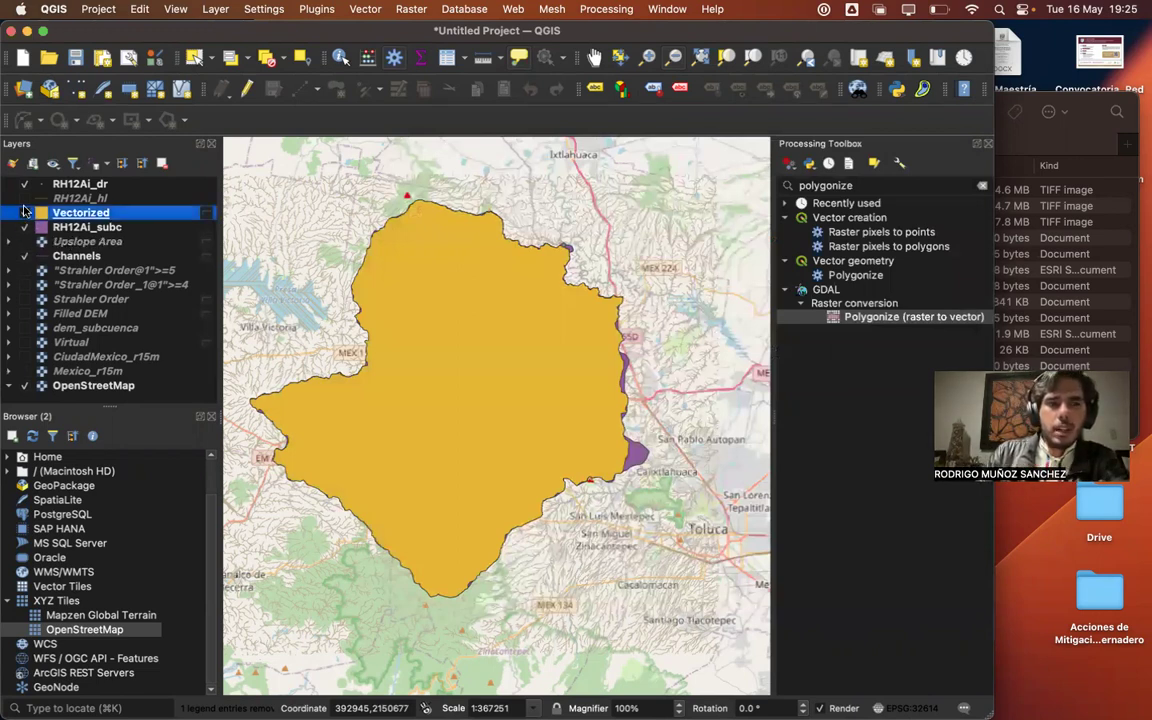
click(25, 213)
click(25, 213)
click(25, 227)
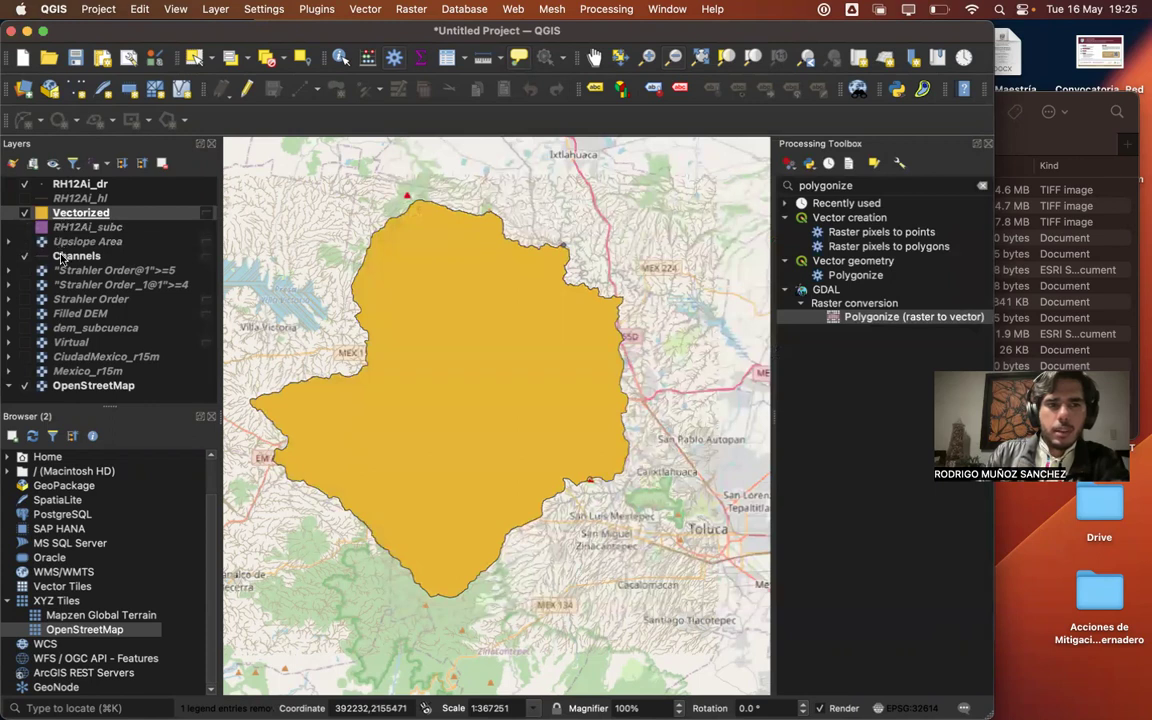
drag(70, 228, 68, 205)
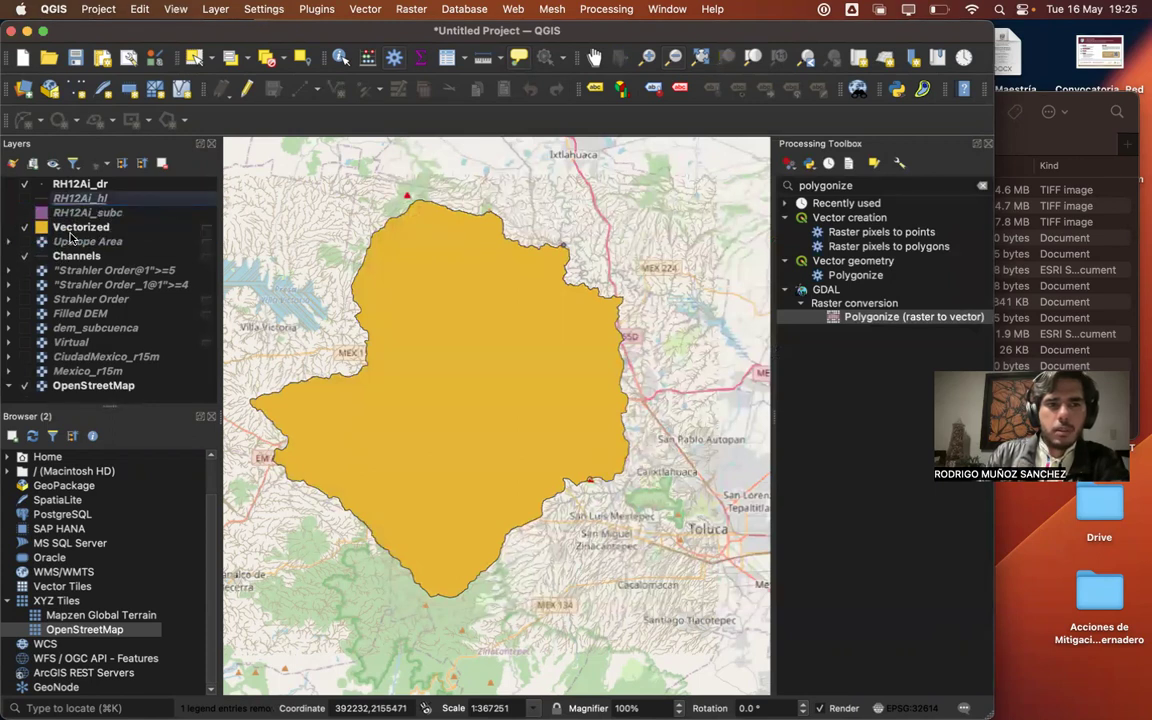
drag(68, 256, 66, 228)
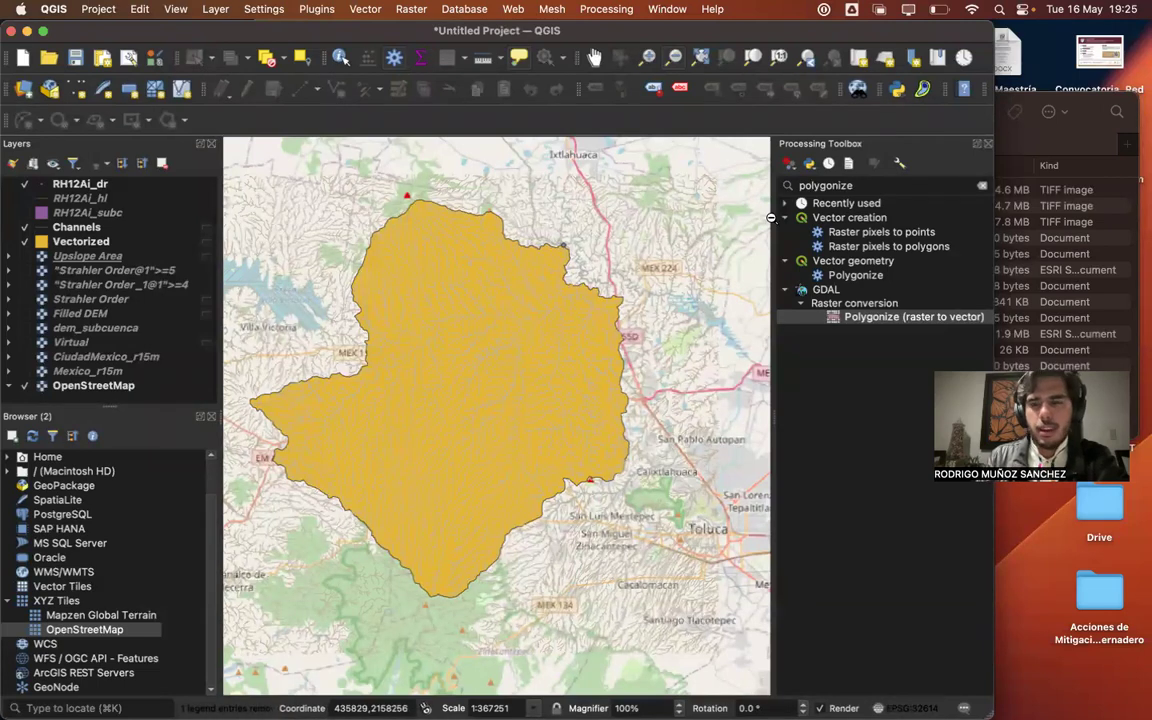
- Find the vector overlay Clip tool using the search text "clip" and open it
click(982, 185)
text(c)
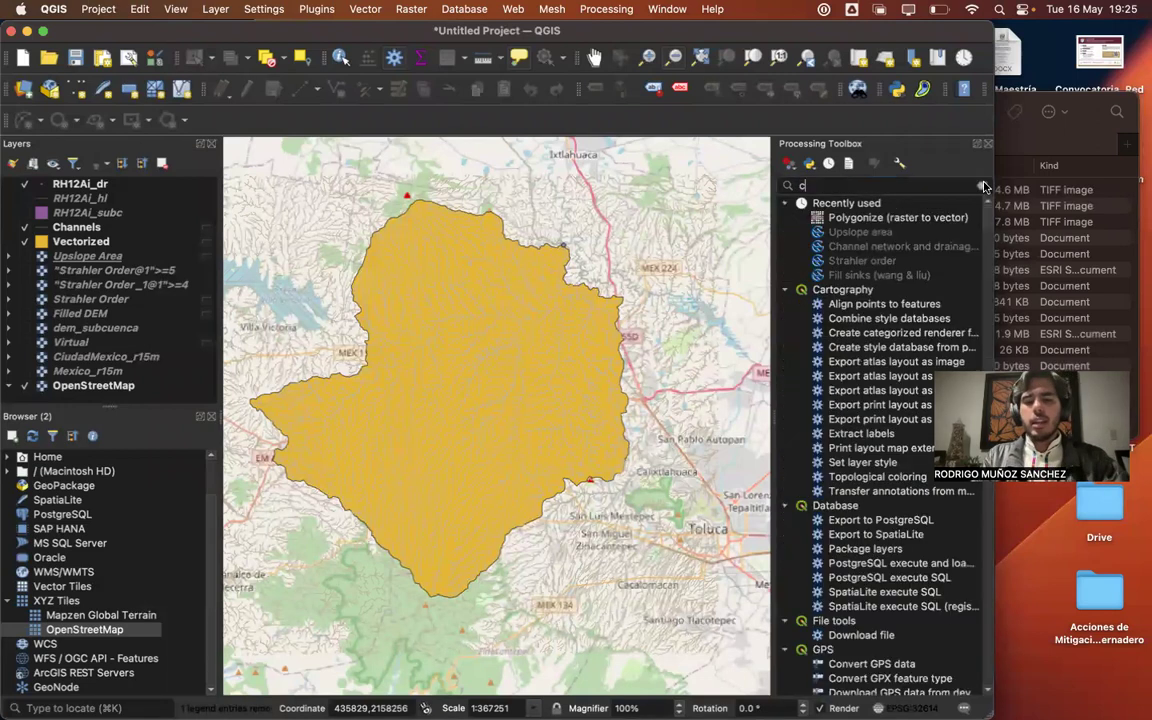
text(lip)
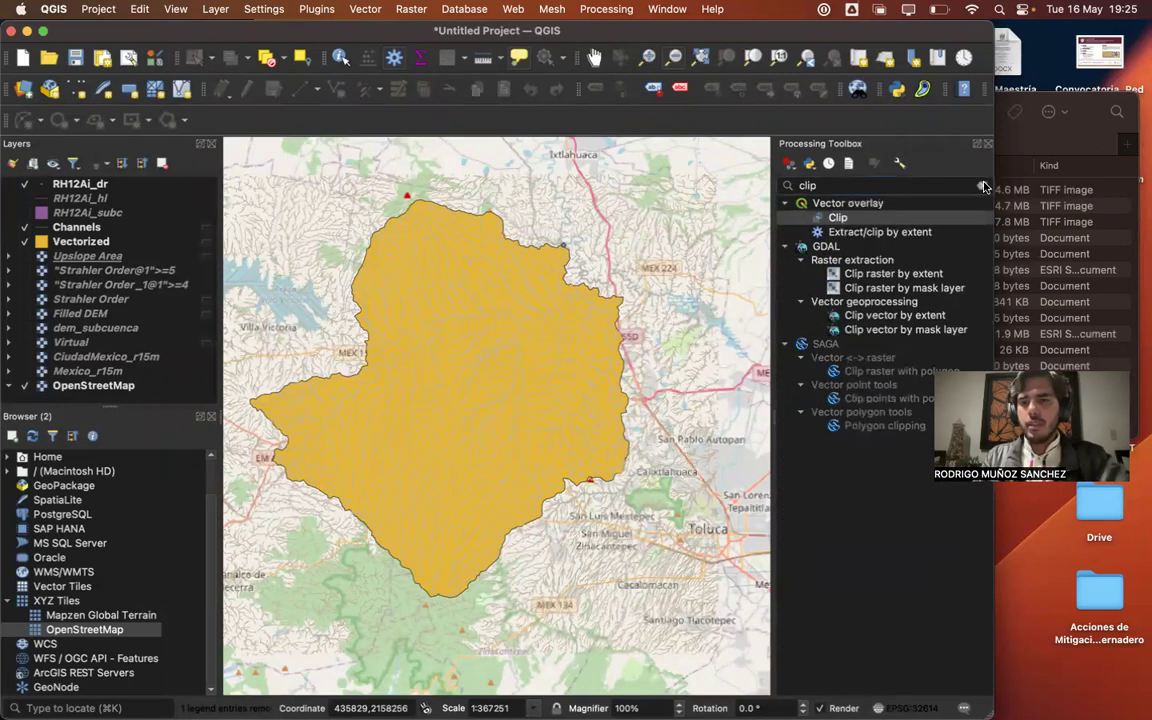
click(836, 218)
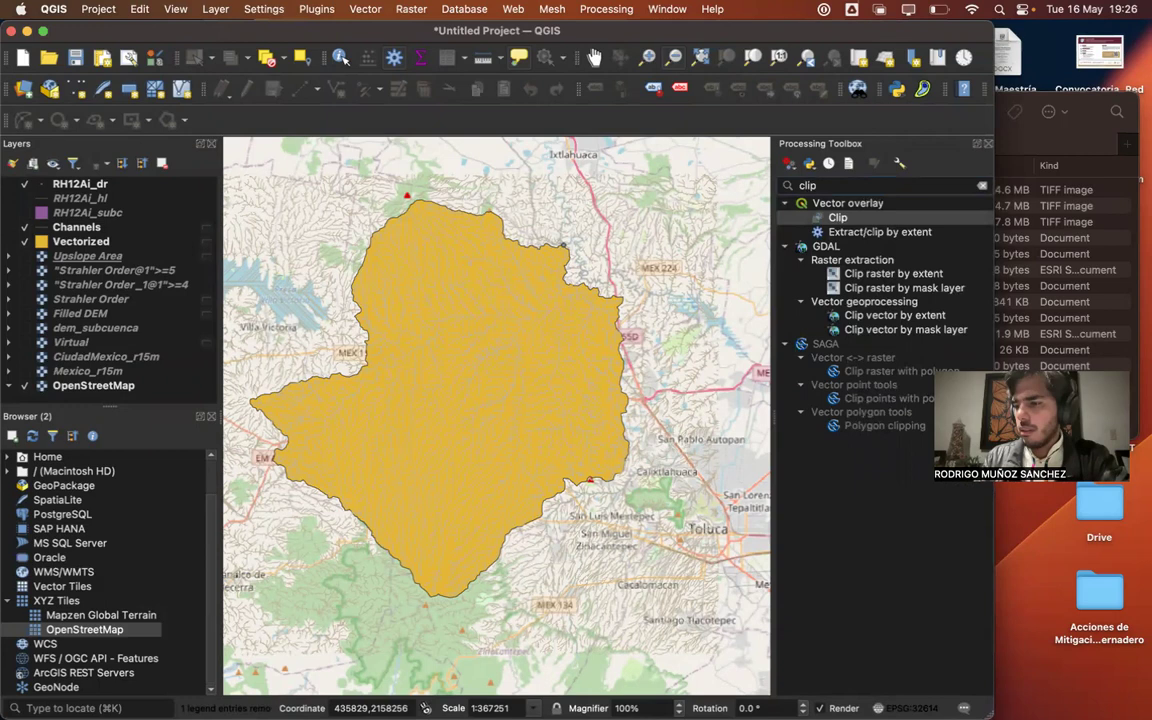
key(super+Tab)
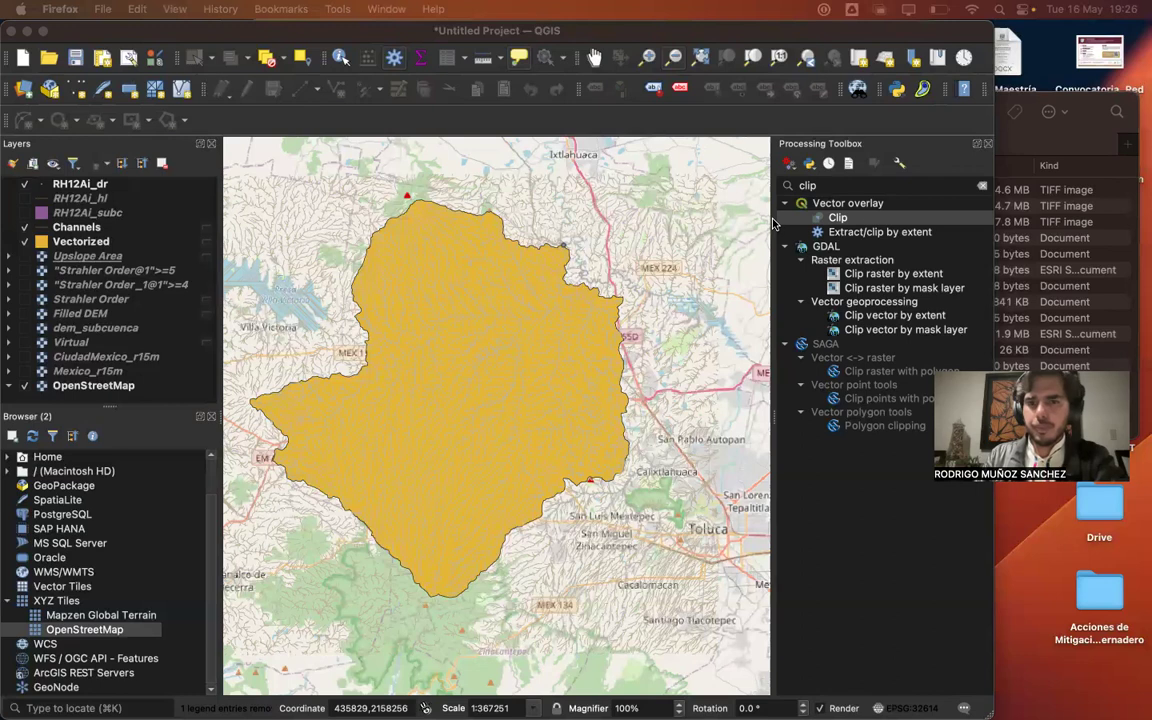
double_click(866, 218)
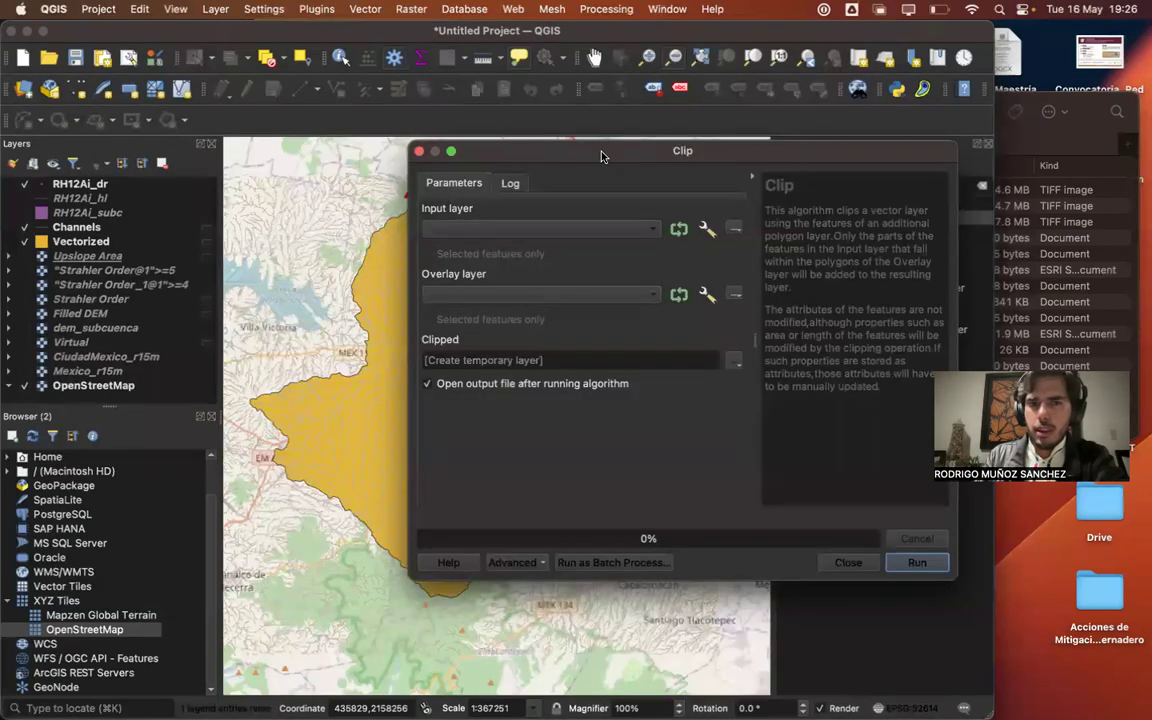
drag(604, 155, 448, 155)
- Run Clip with Channels [EPSG:32614] as the input and Vectorized [EPSG:32614] as the overlay, output to a temporary layer
click(384, 235)
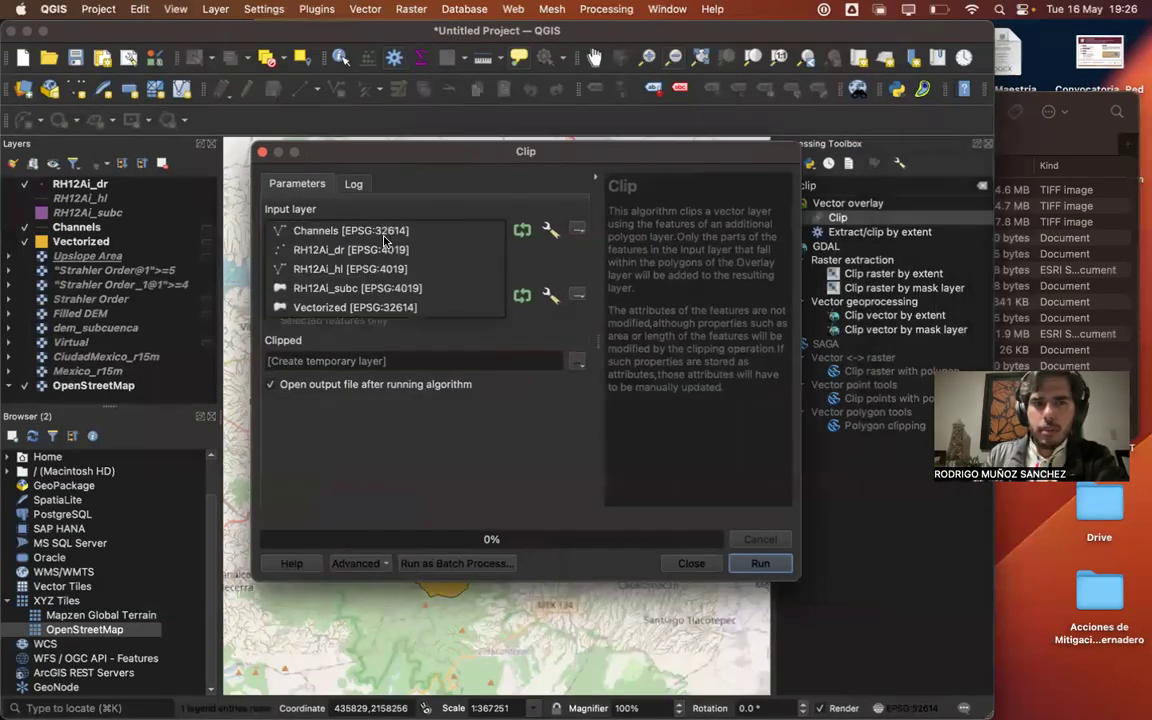
click(370, 231)
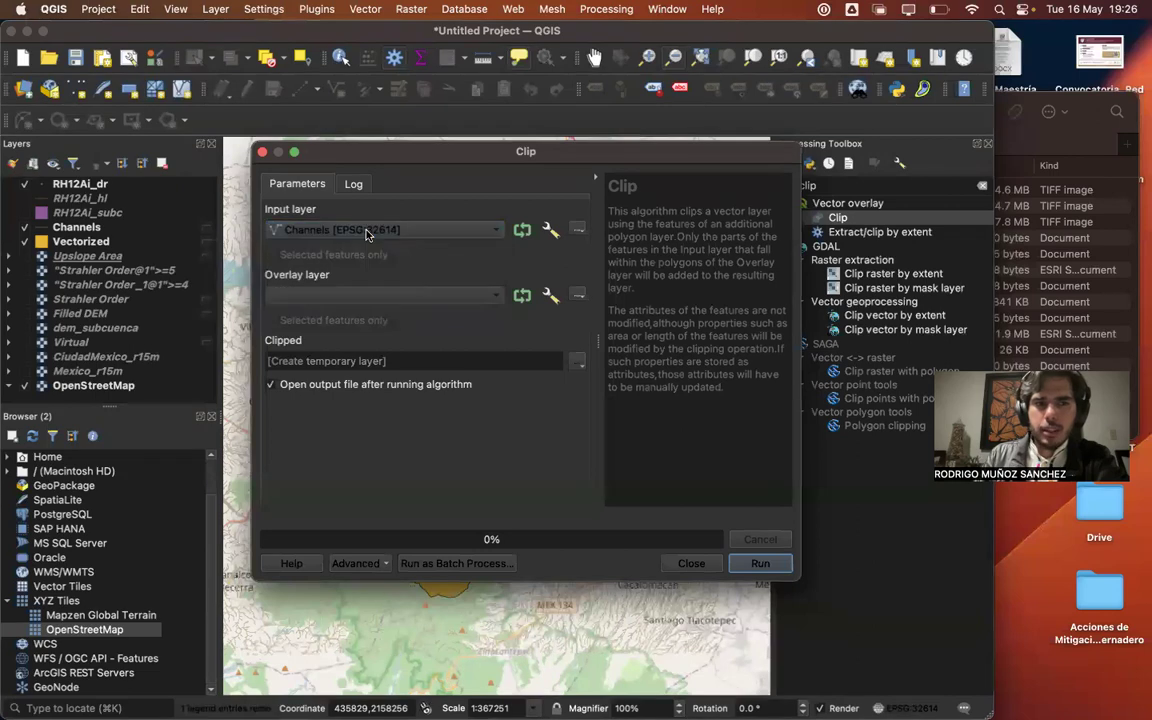
click(336, 294)
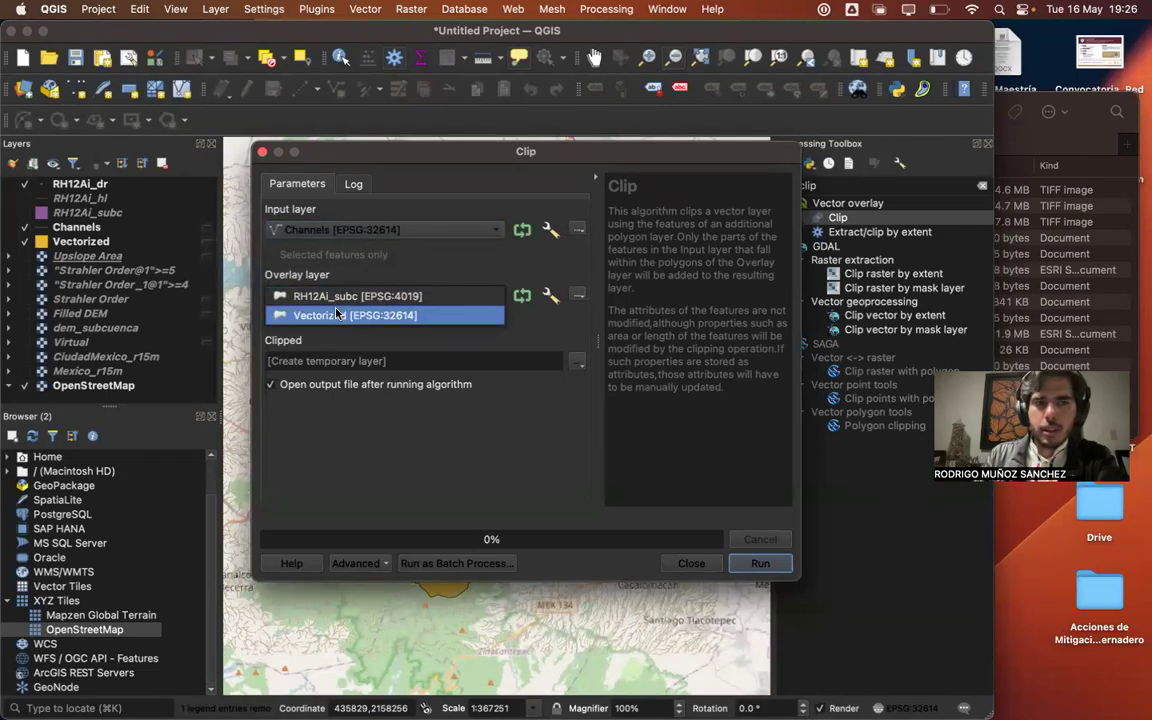
click(336, 313)
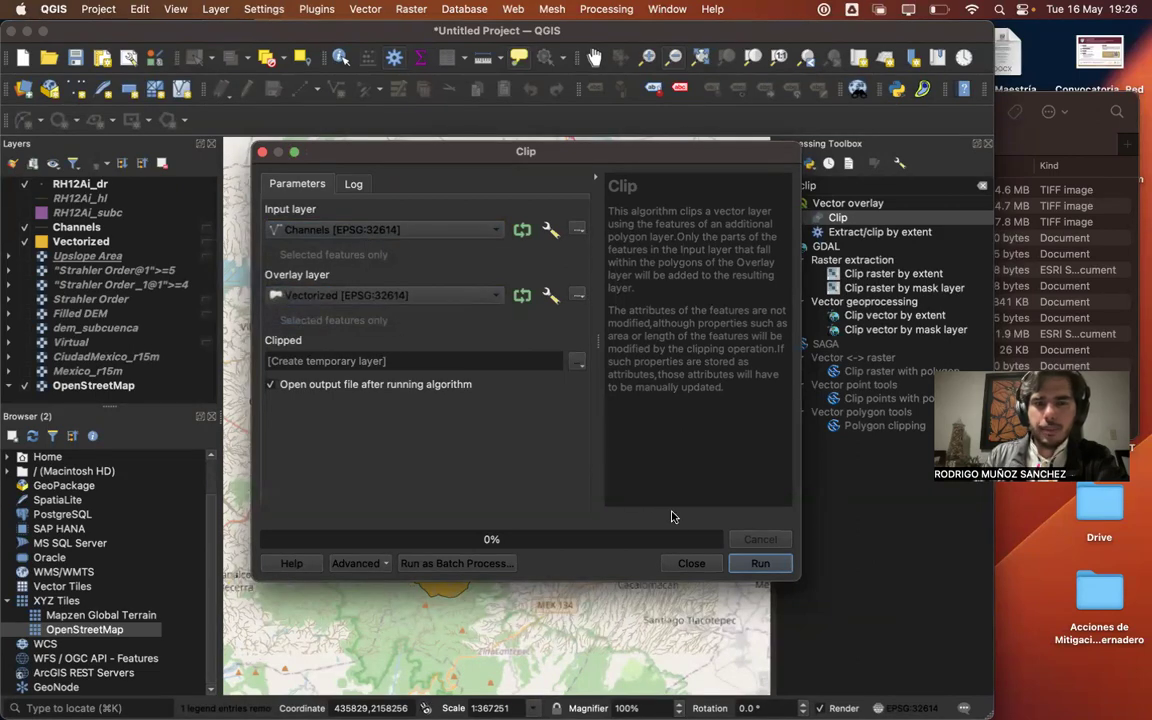
click(752, 563)
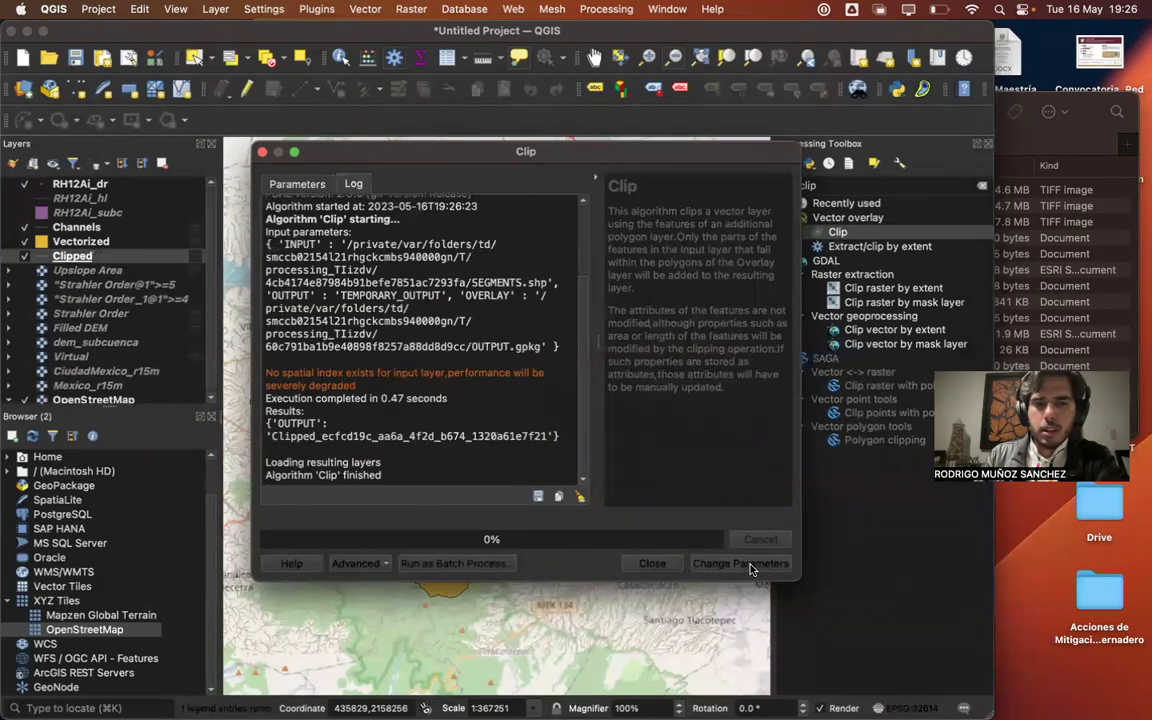
click(652, 564)
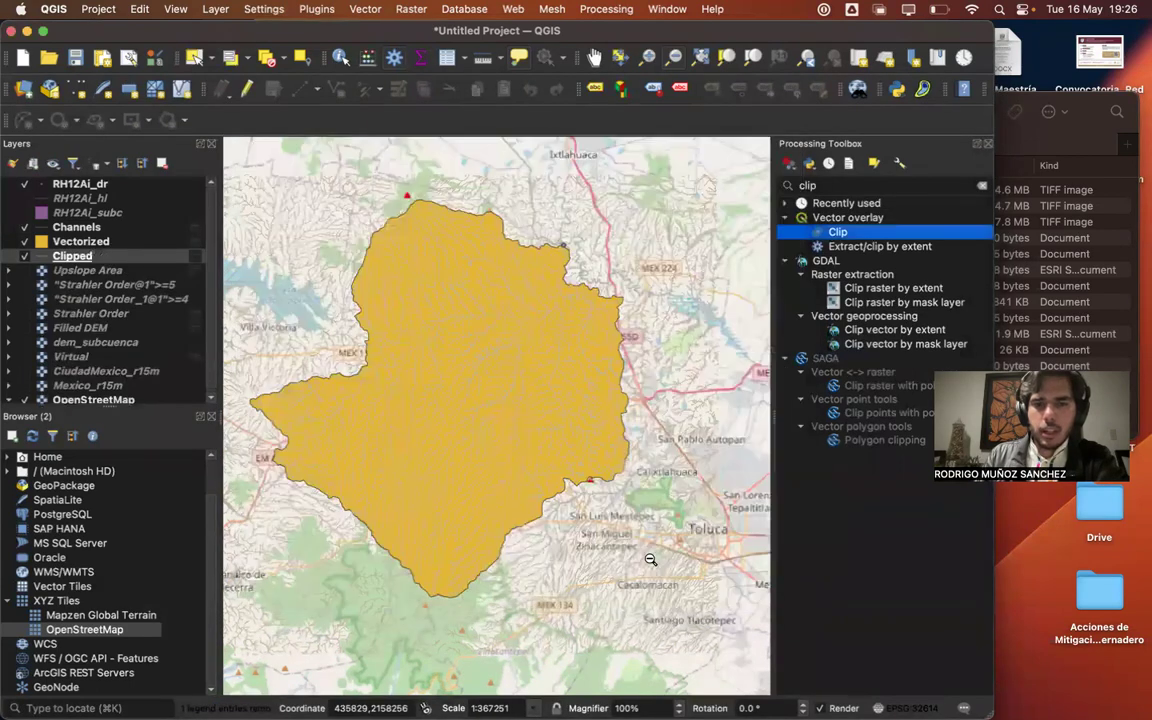
- Place Clipped above Vectorized and Channels below it, and hide OpenStreetMap, Channels and Vectorized so the clipped channels can be viewed
click(64, 256)
mouse_move(64, 256)
mouse_down()
mouse_move(60, 226)
mouse_move(62, 268)
mouse_up()
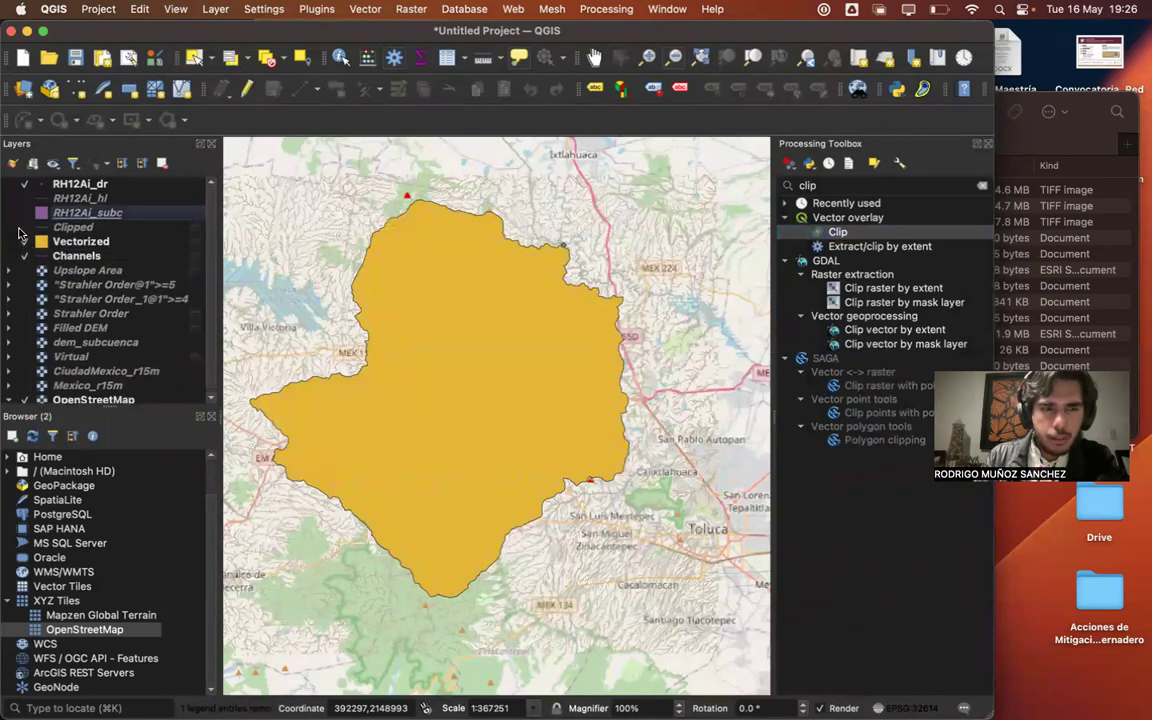
click(24, 399)
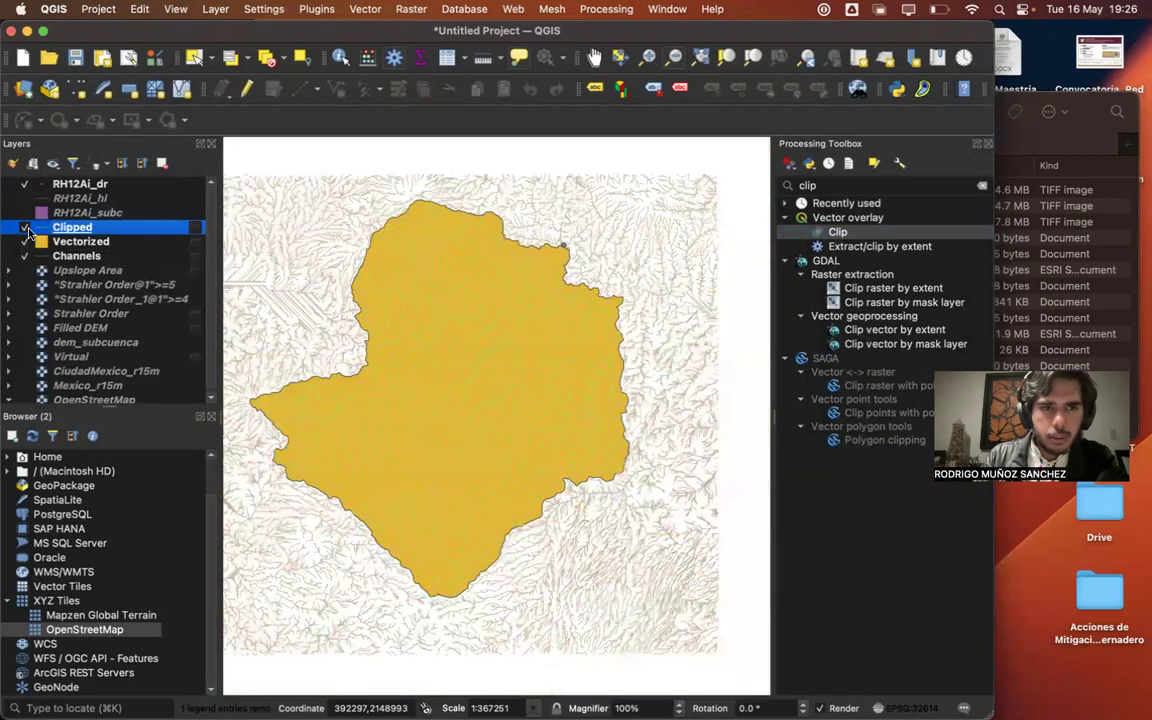
click(25, 242)
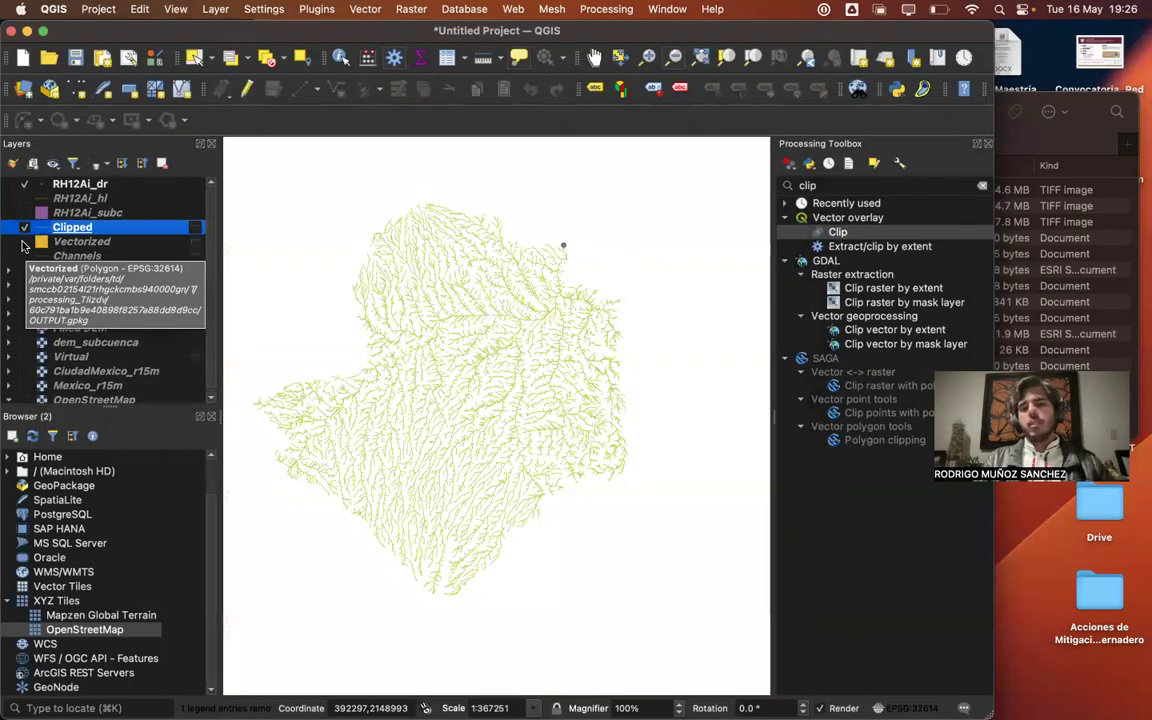
- Toggle RH12Ai_hl and Clipped to compare the reference stream network with the clipped channels
click(24, 198)
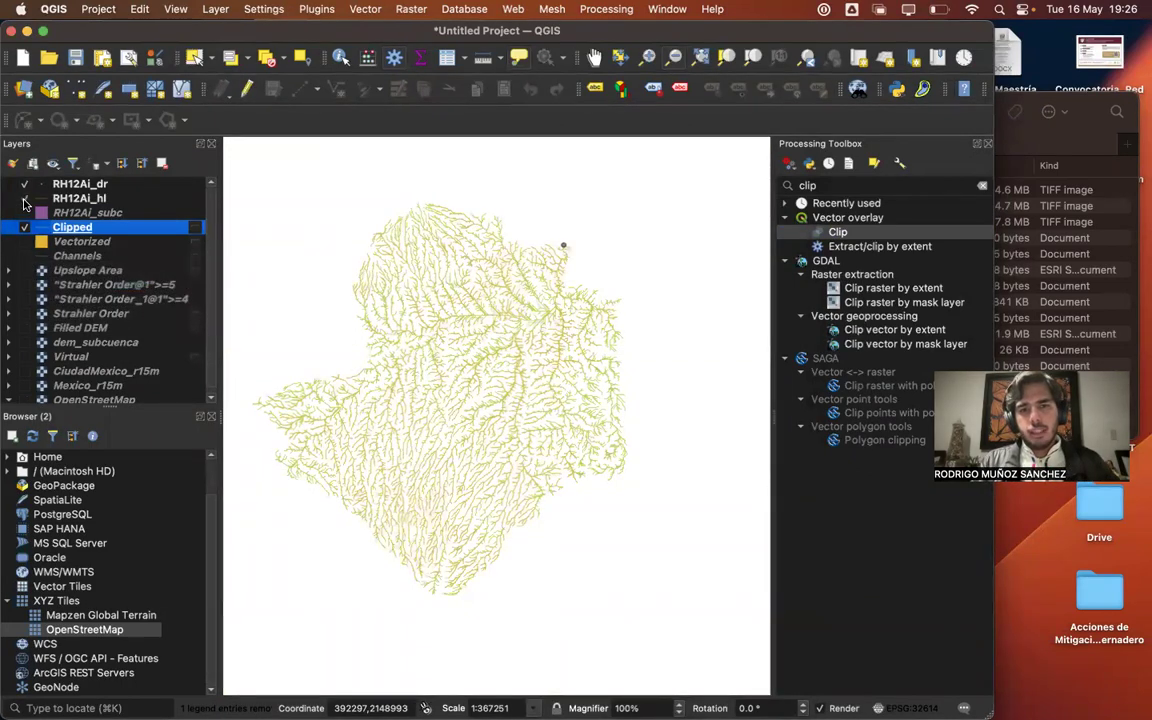
click(25, 227)
click(25, 227)
click(25, 227)
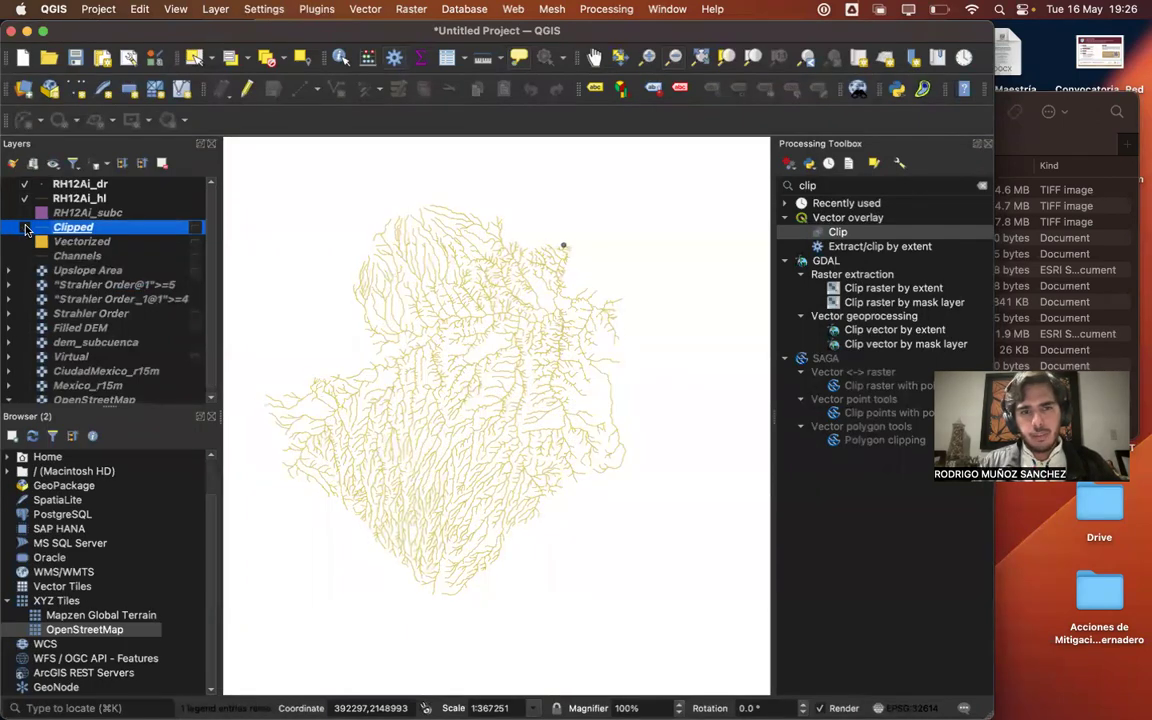
click(25, 227)
click(24, 198)
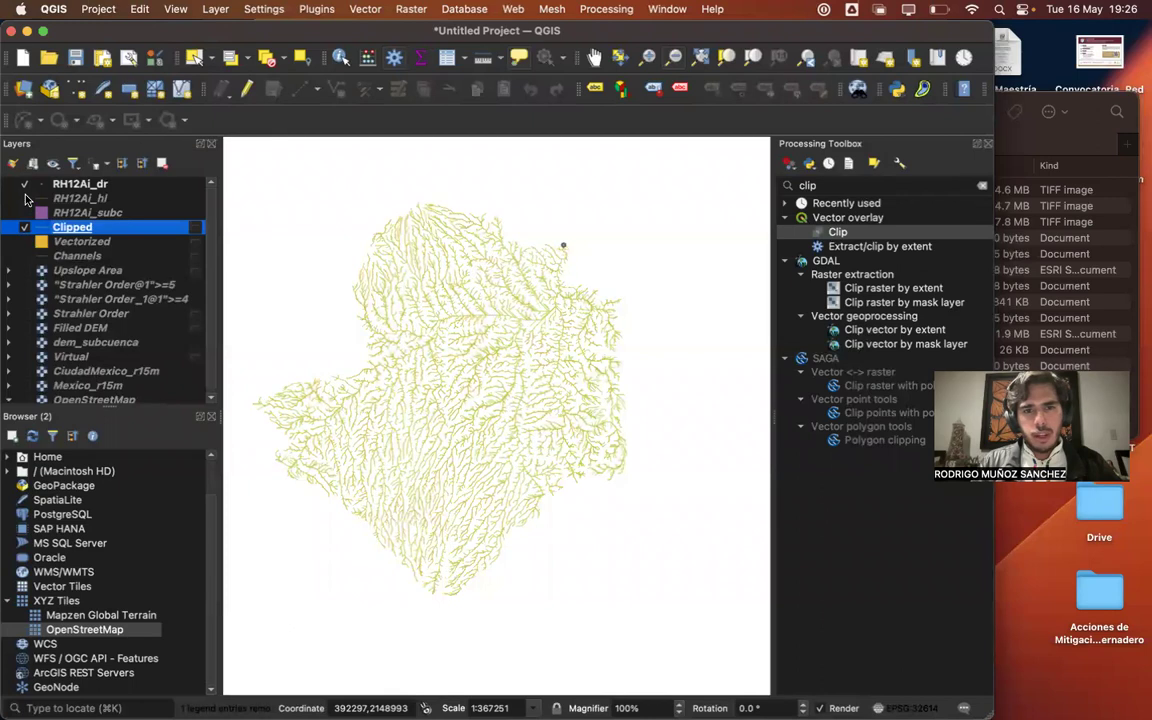
- Display RH12Ai_hl over RH12Ai_subc for comparison, and switch the map to Clipped over Vectorized with both RH12Ai layers hidden
click(24, 198)
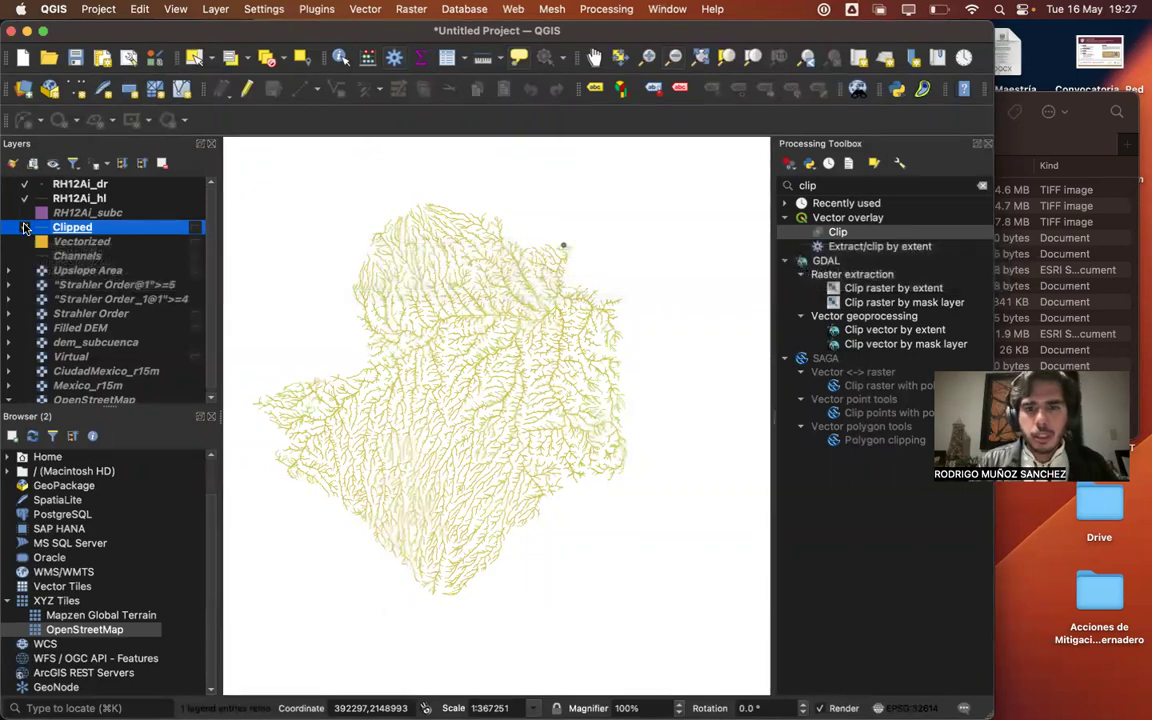
click(25, 228)
click(25, 213)
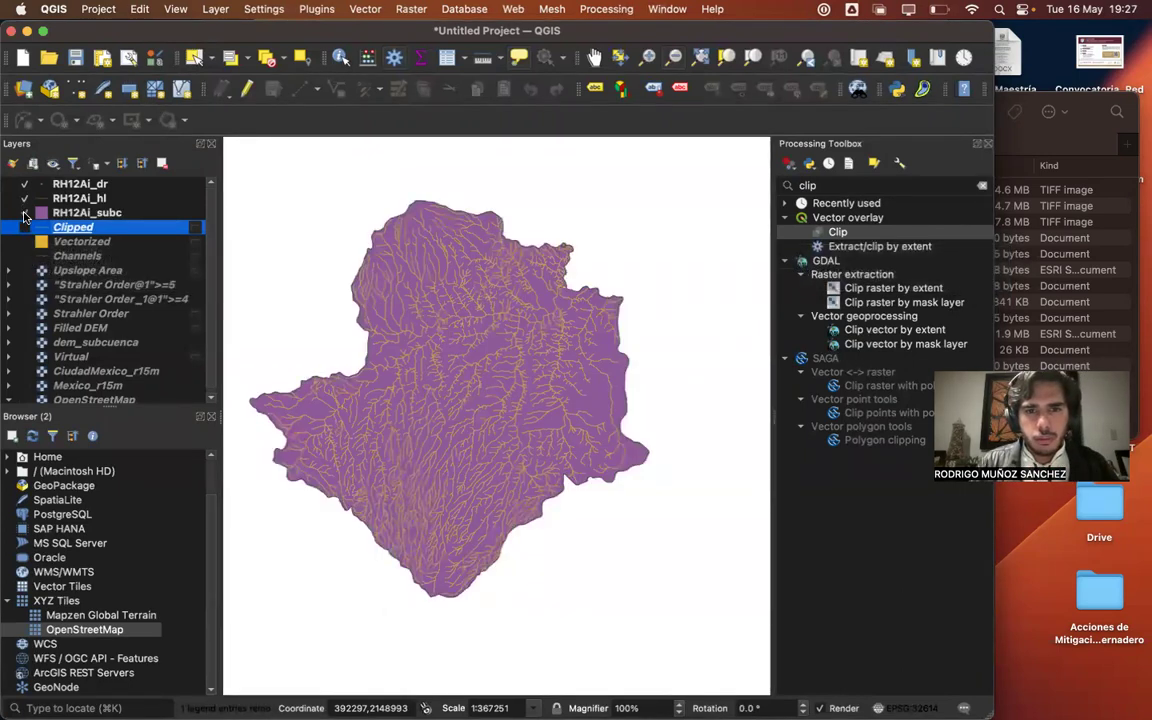
click(25, 213)
click(25, 228)
click(25, 242)
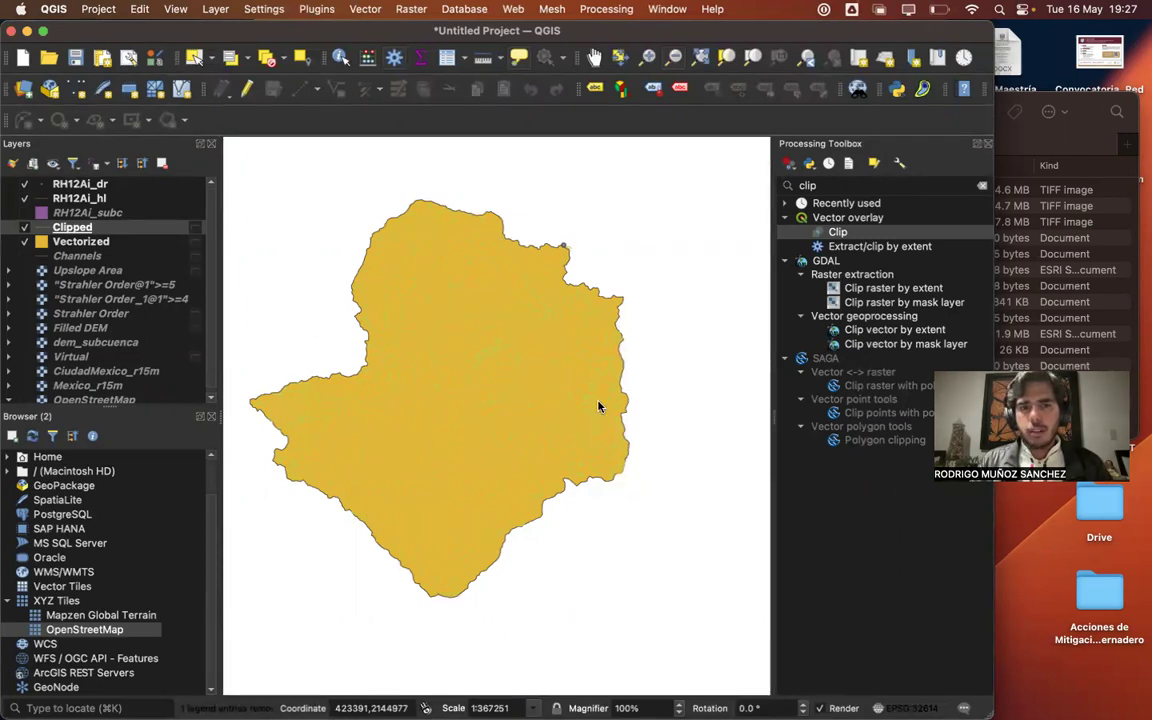
mouse_move(521, 456)
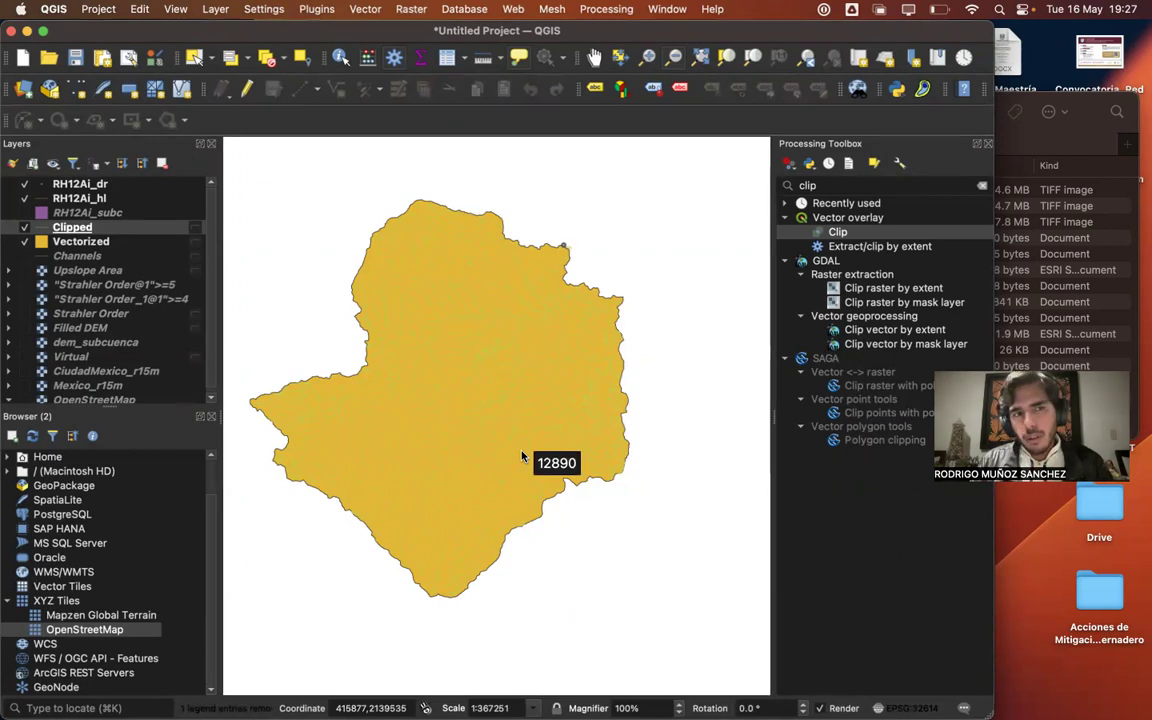
click(24, 198)
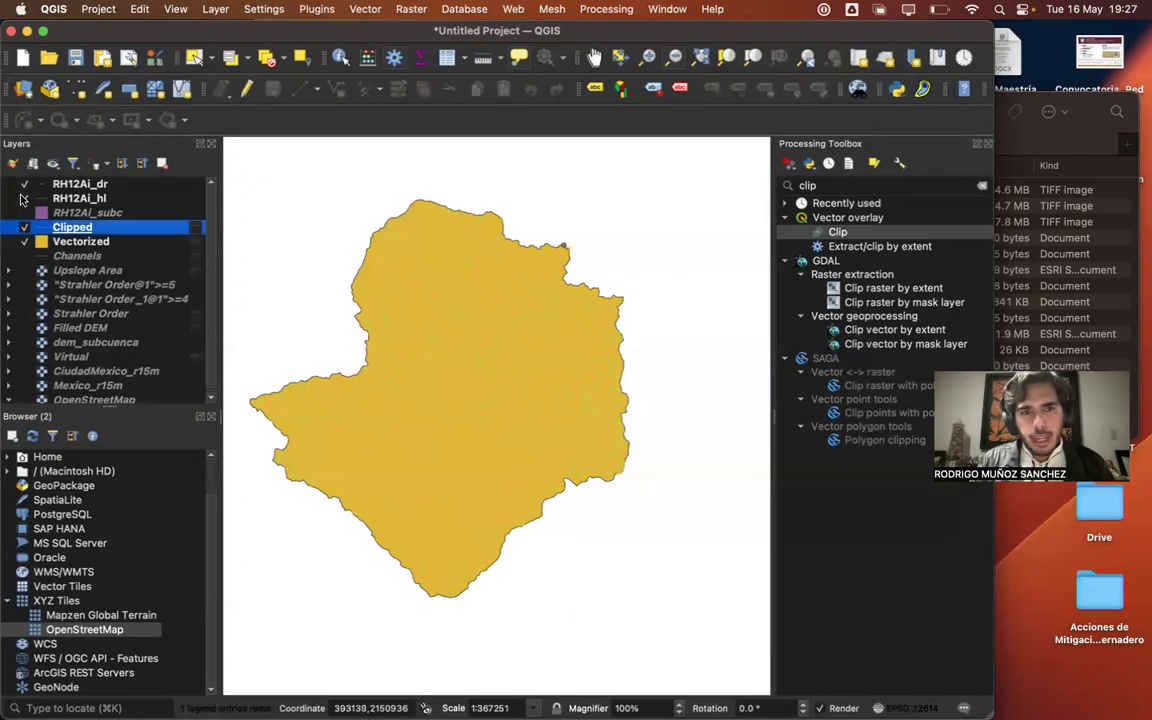
mouse_move(394, 352)
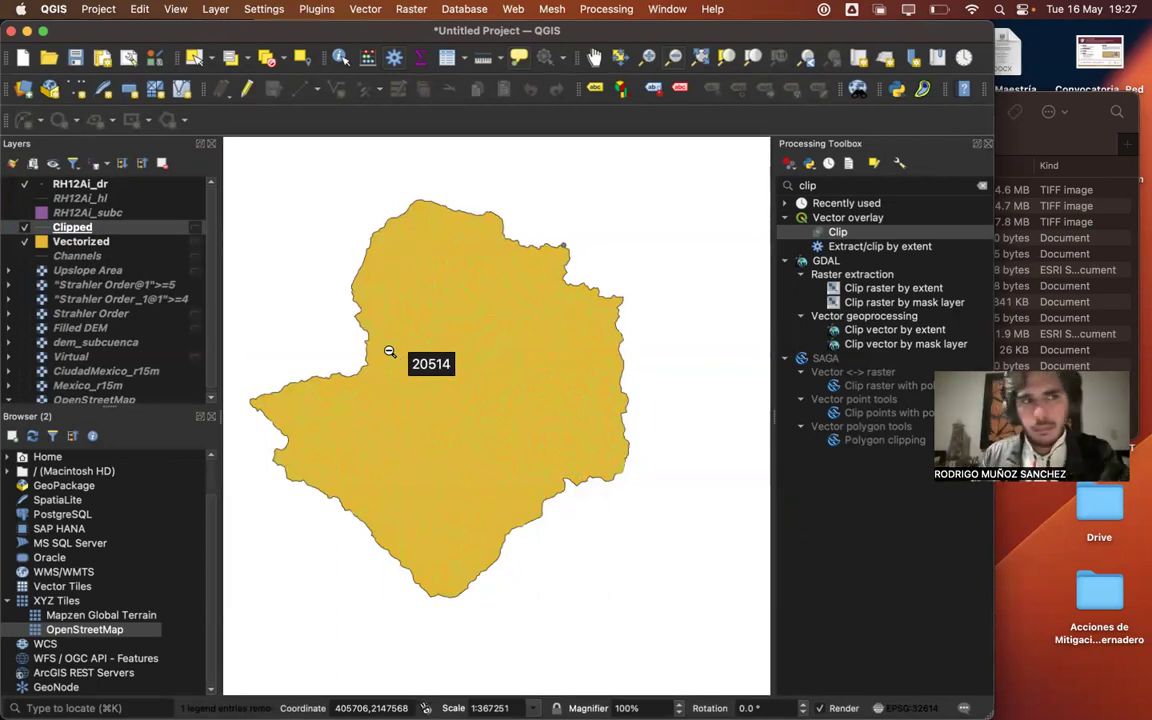
double_click(110, 229)
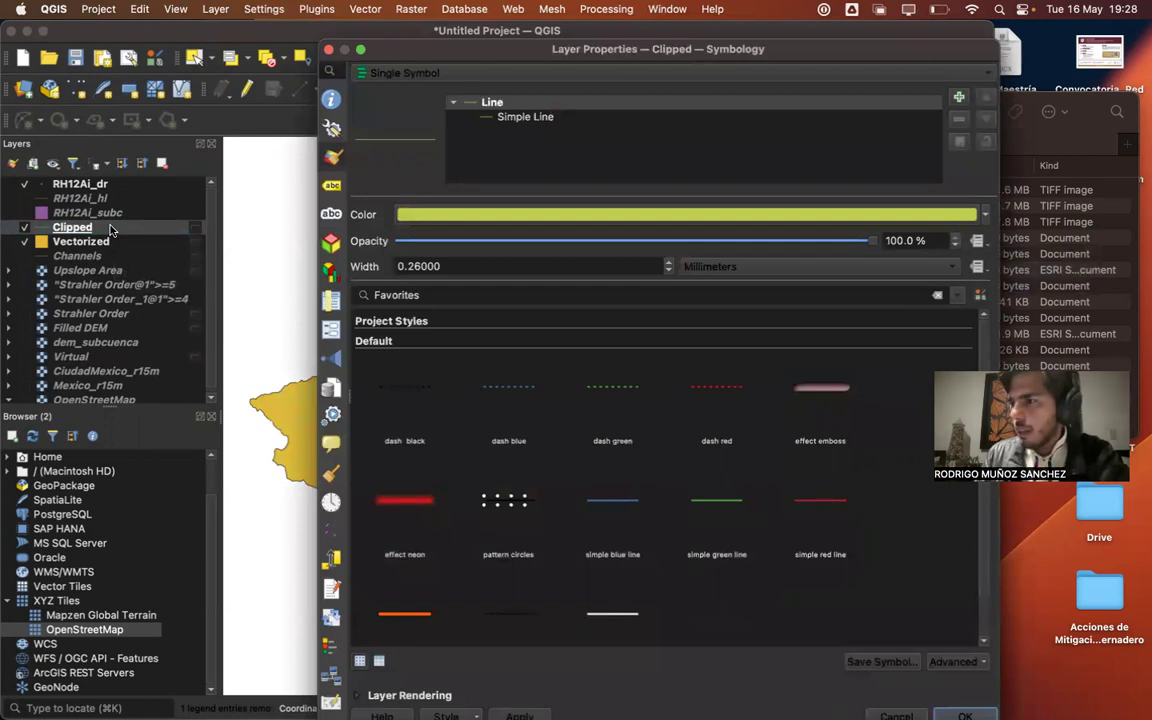
click(389, 76)
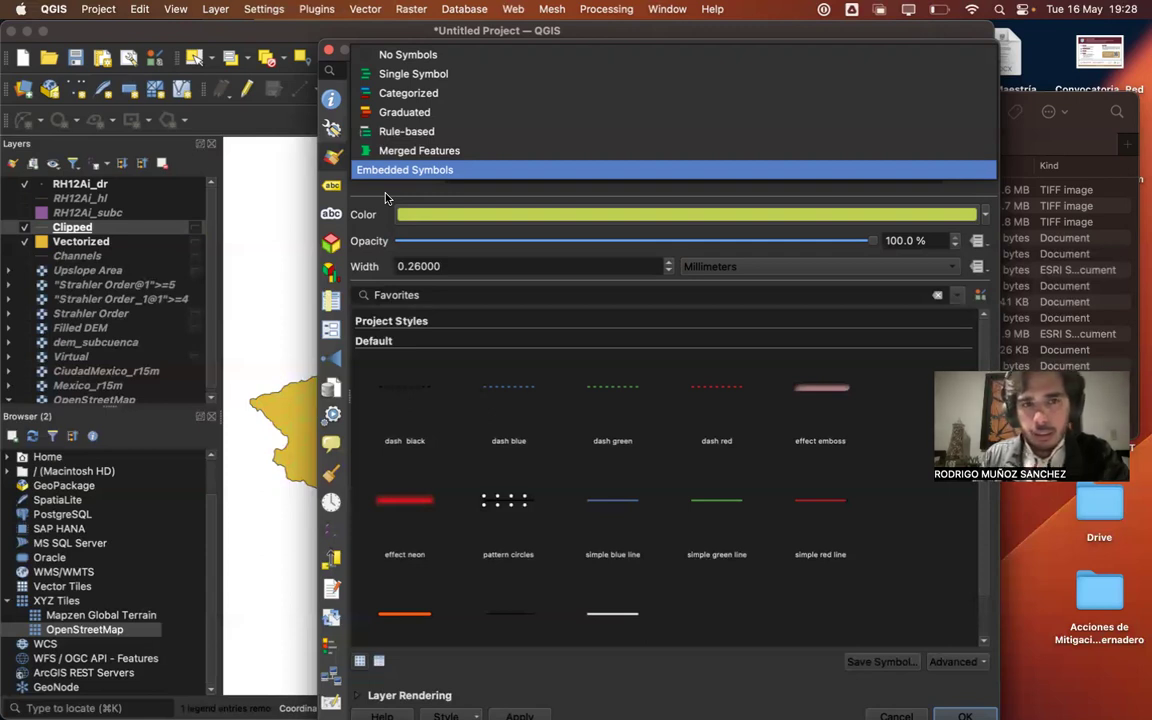
click(392, 114)
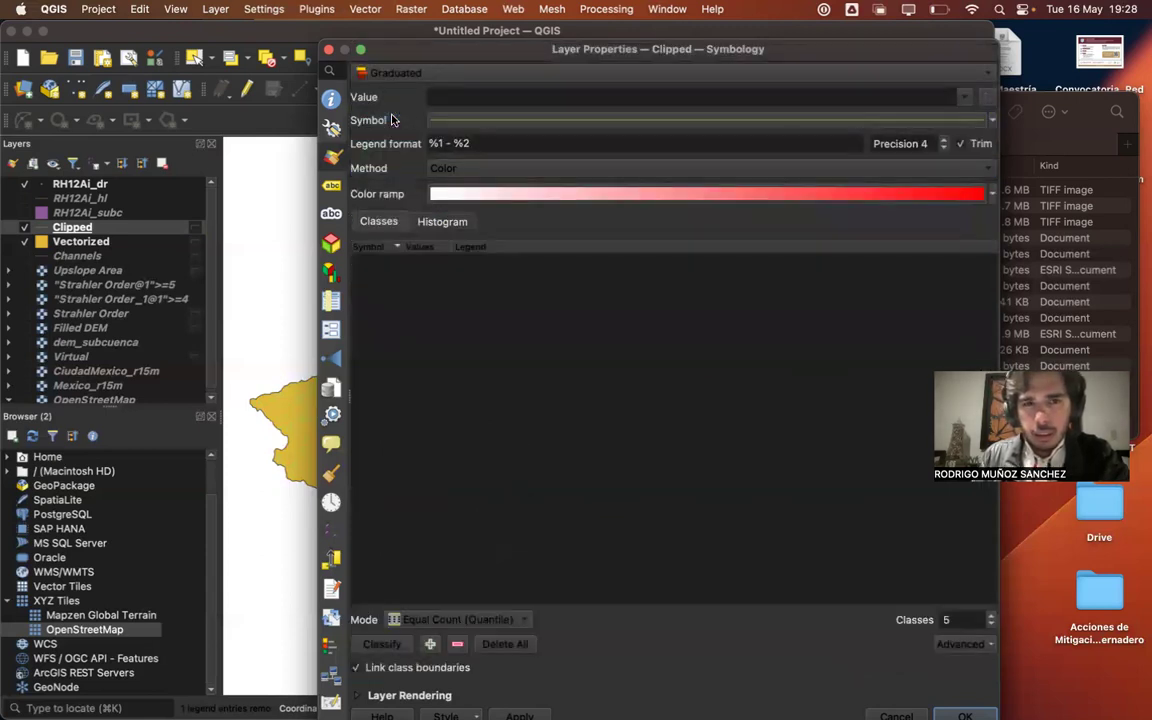
drag(881, 46, 846, 113)
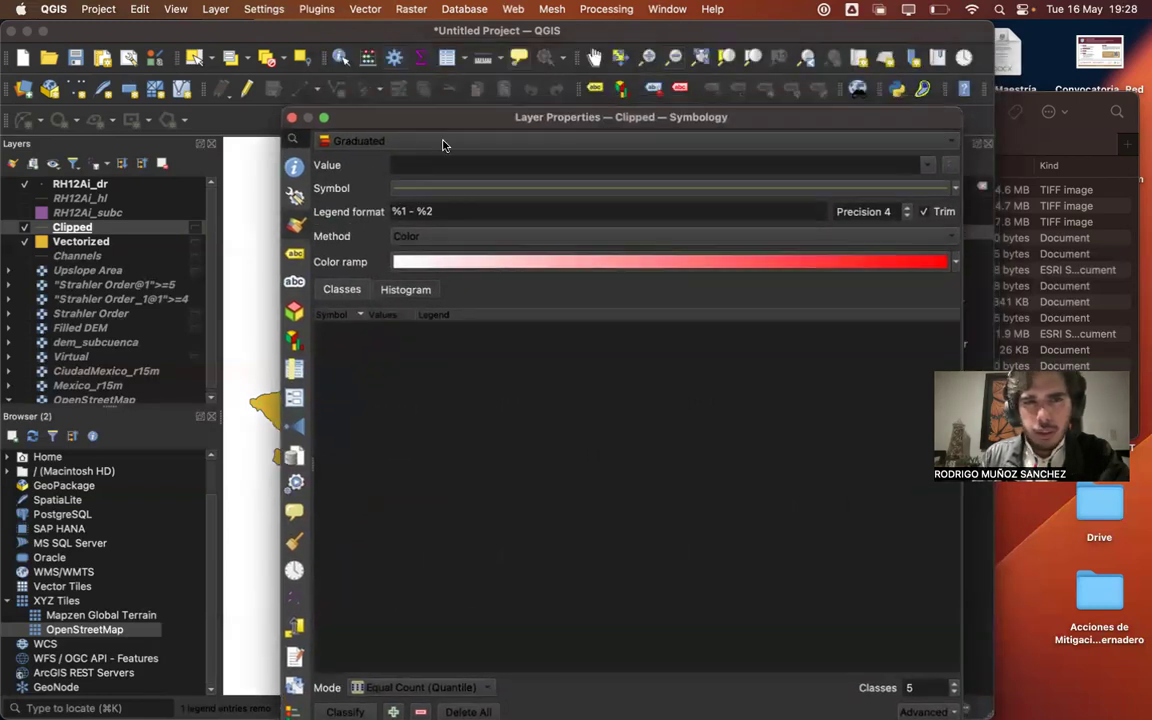
click(444, 142)
click(383, 123)
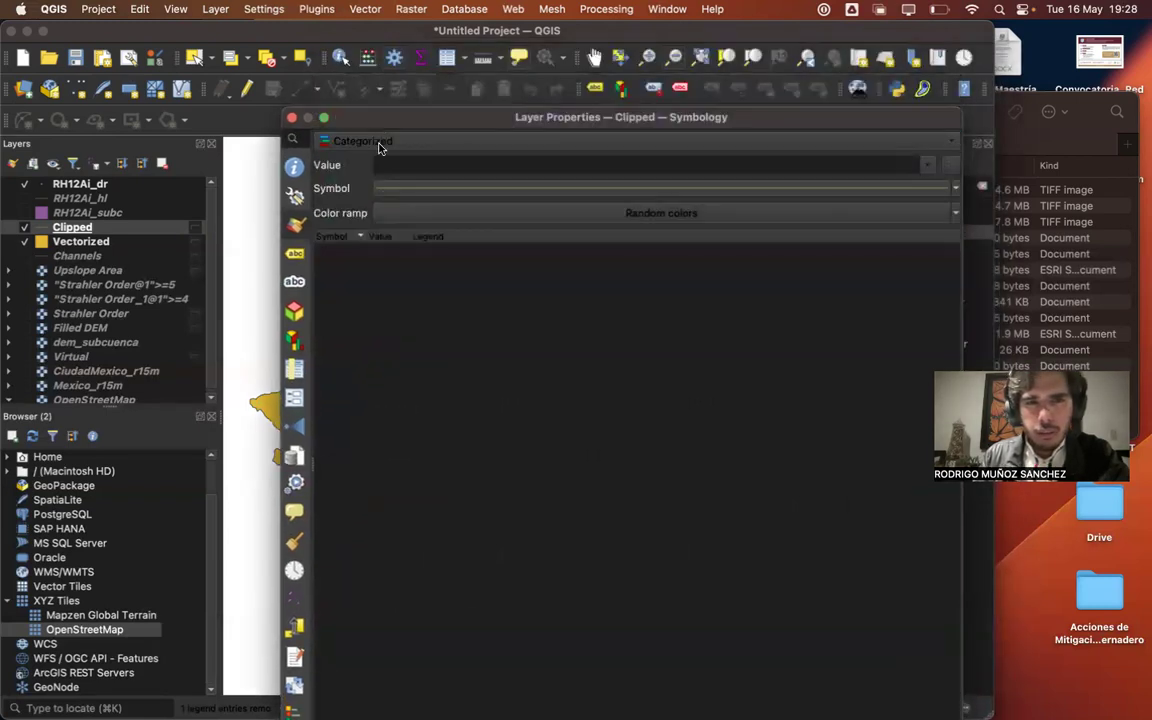
click(379, 145)
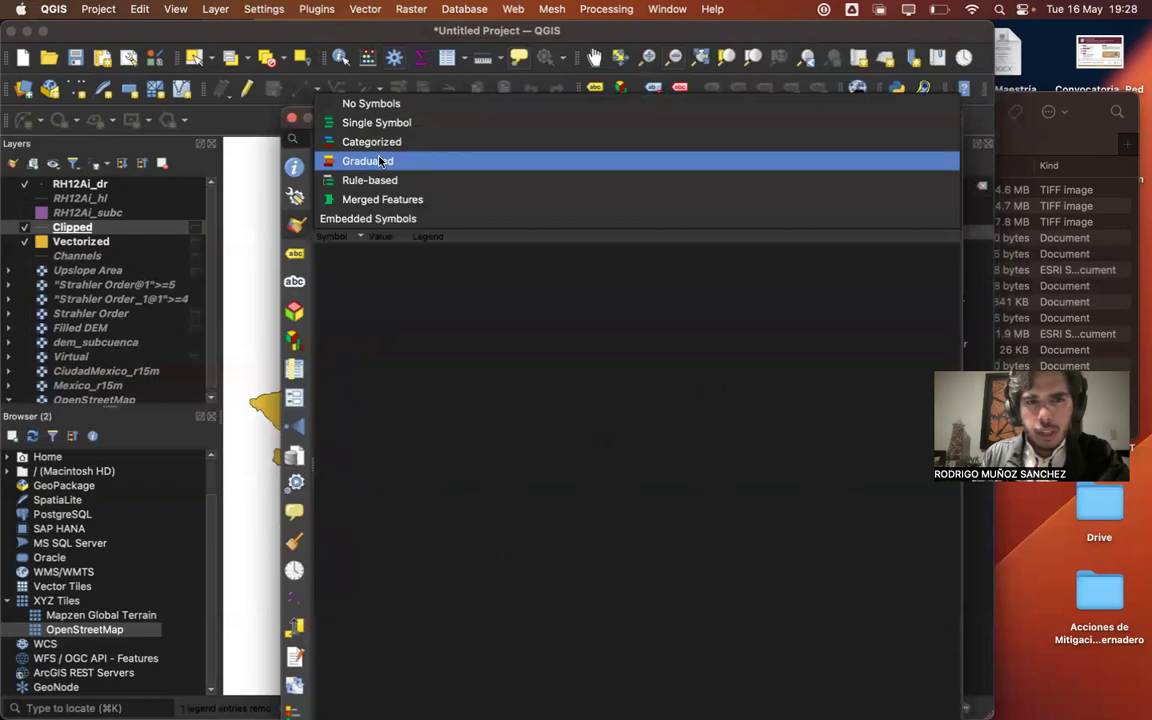
click(379, 161)
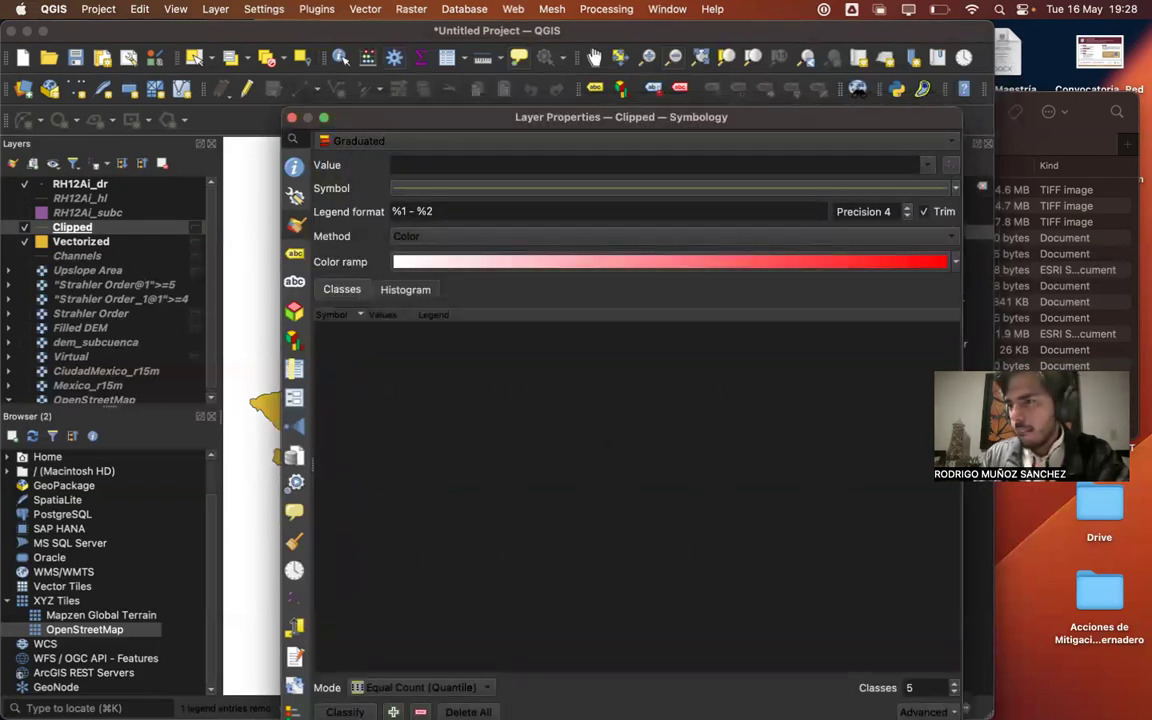
key(super+Tab)
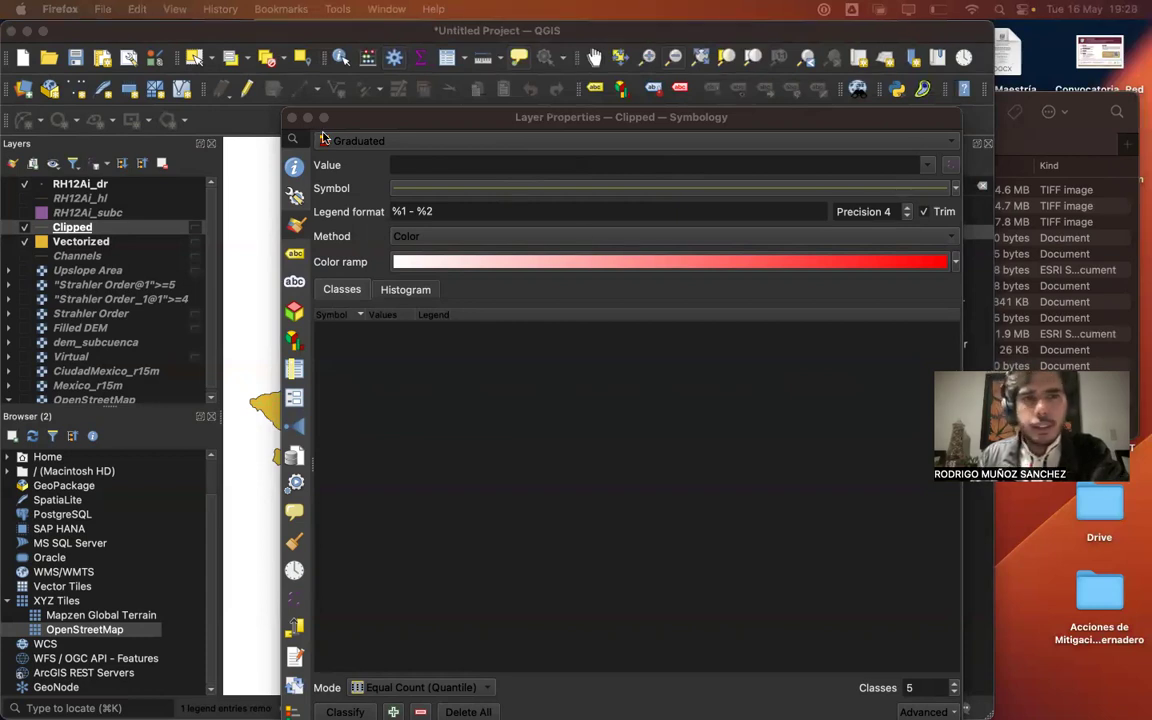
click(292, 119)
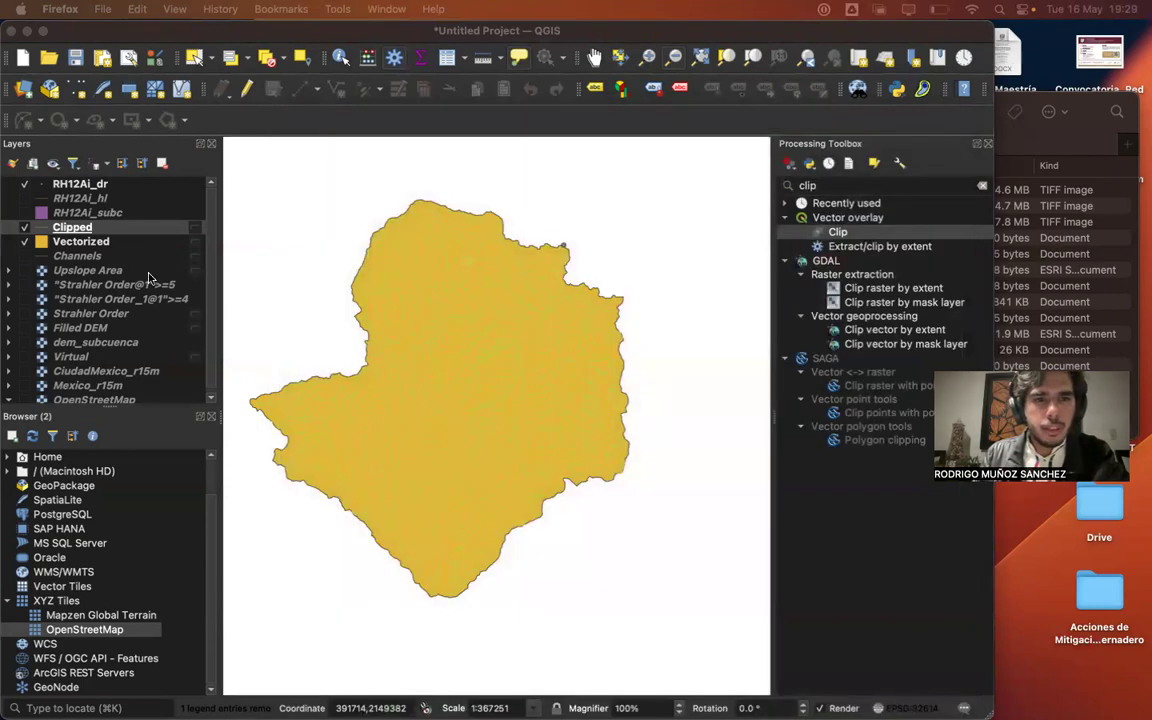
- Show the Filled DEM layer beneath the watershed polygon
scroll(152, 335, down, 1)
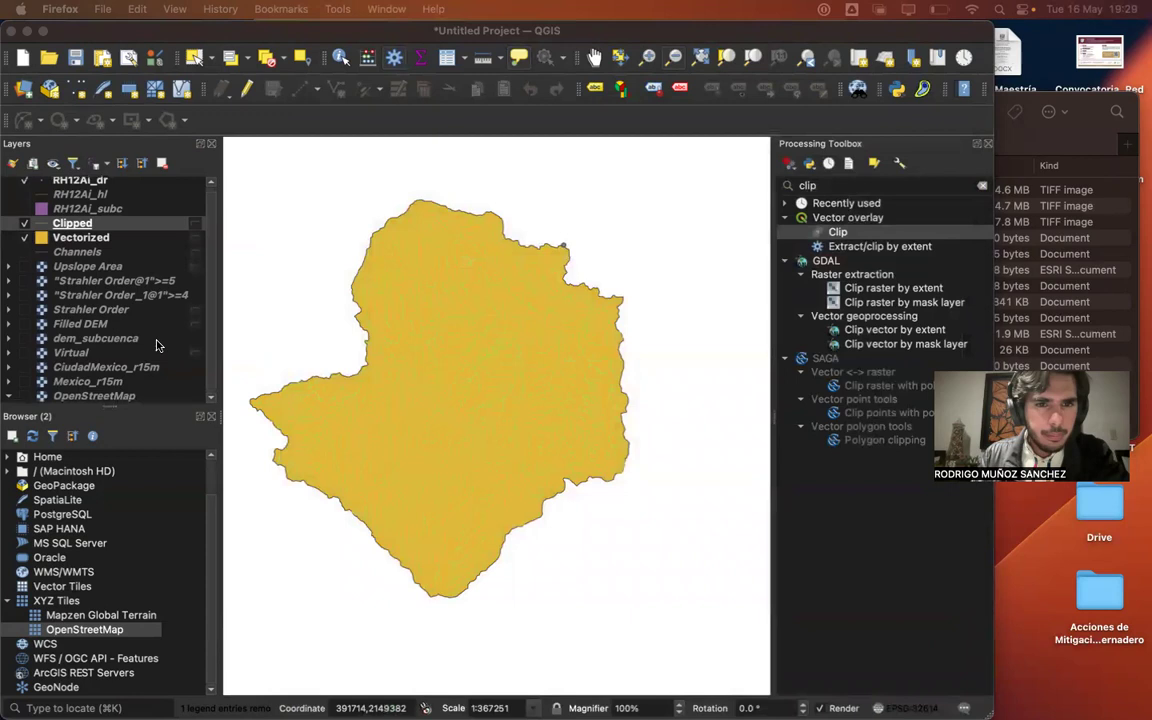
scroll(156, 345, up, 1)
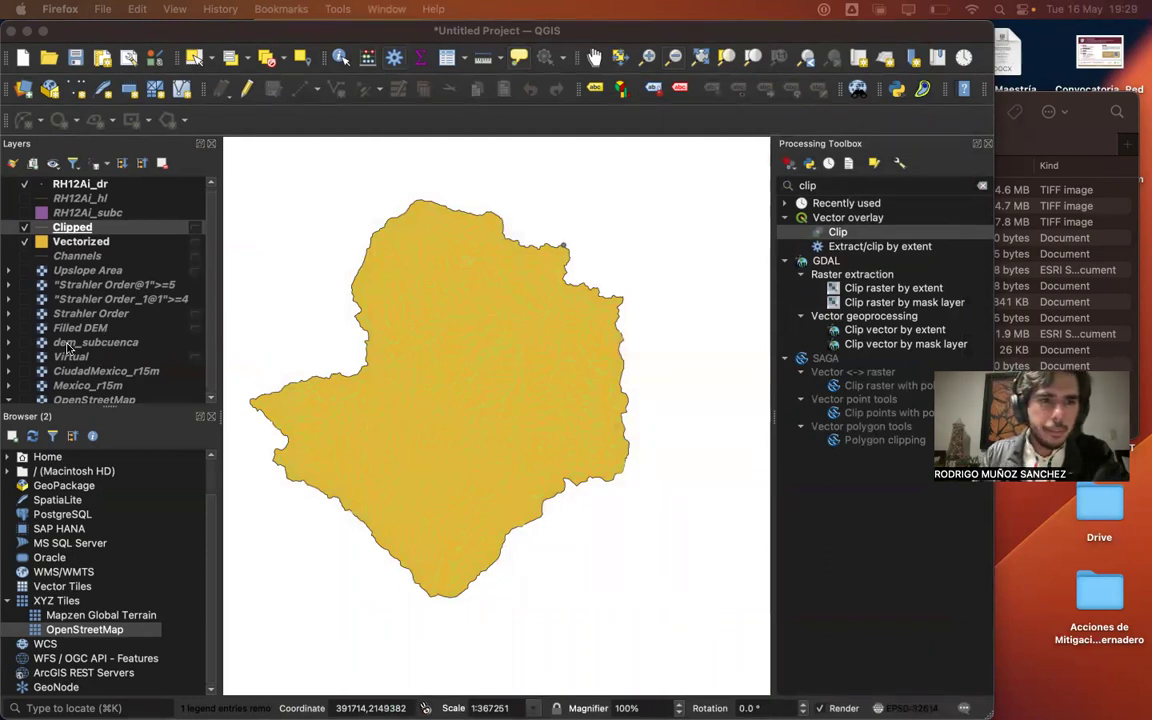
scroll(67, 345, down, 1)
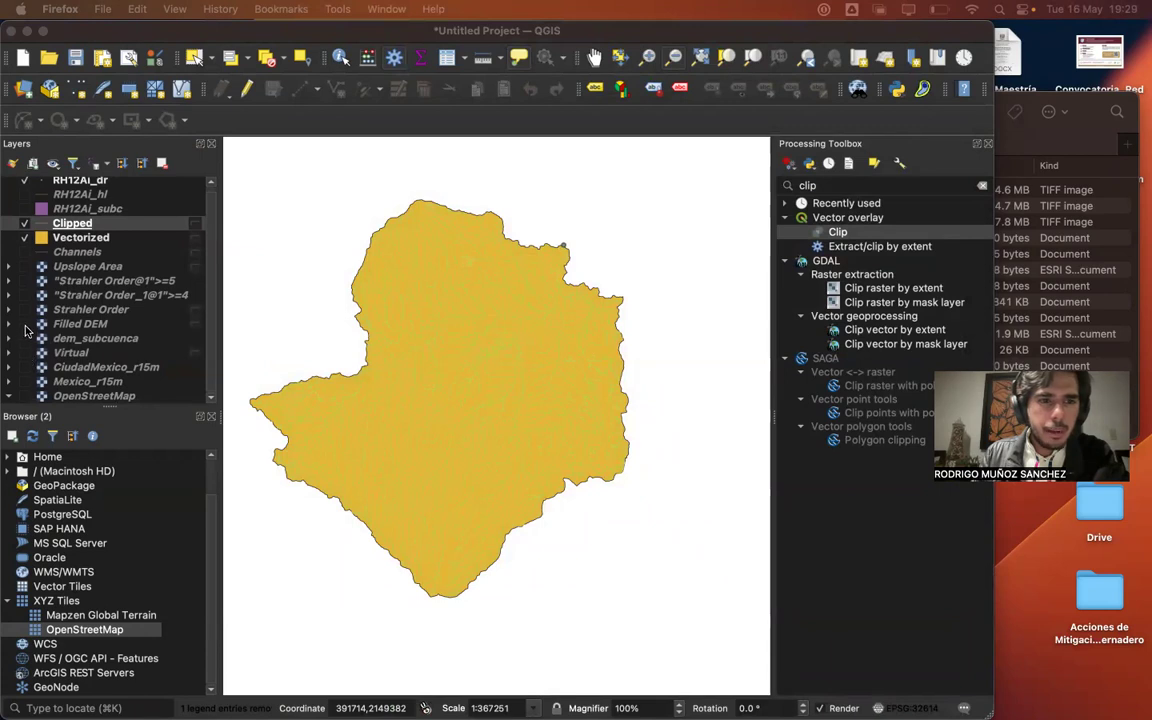
click(24, 324)
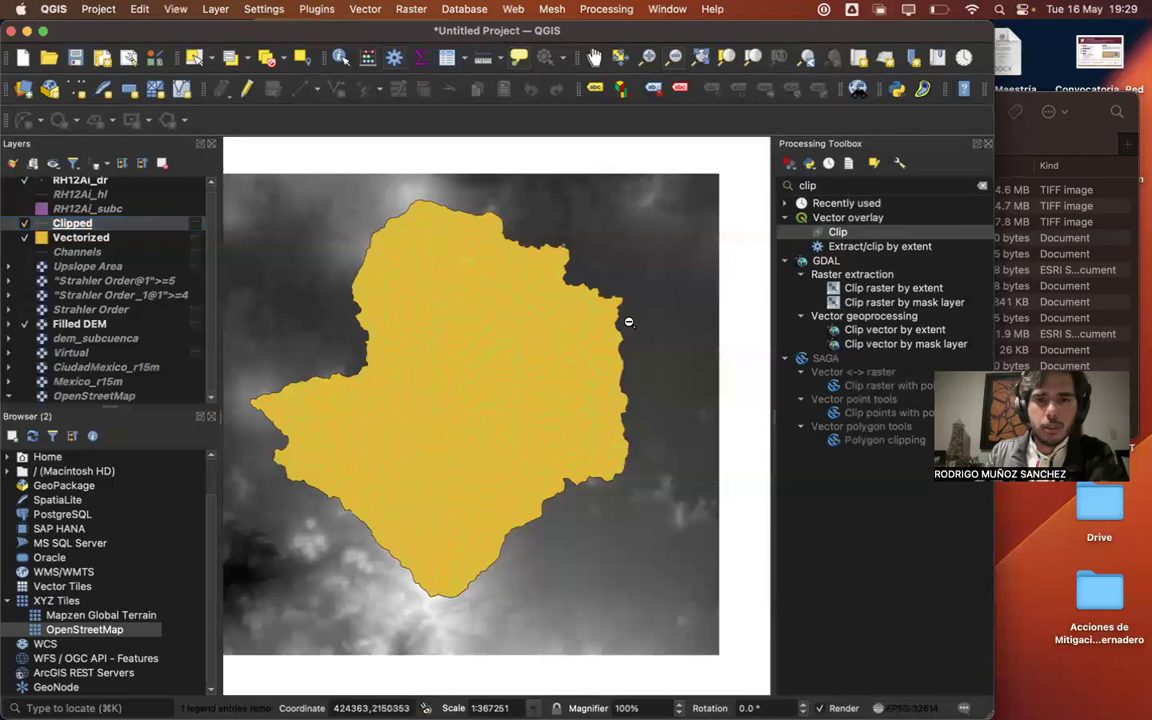
- Run Clip Raster by Mask Layer with Filled DEM [EPSG:32614] as the input and Vectorized [EPSG:32614] as the mask, output to a temporary file
click(855, 186)
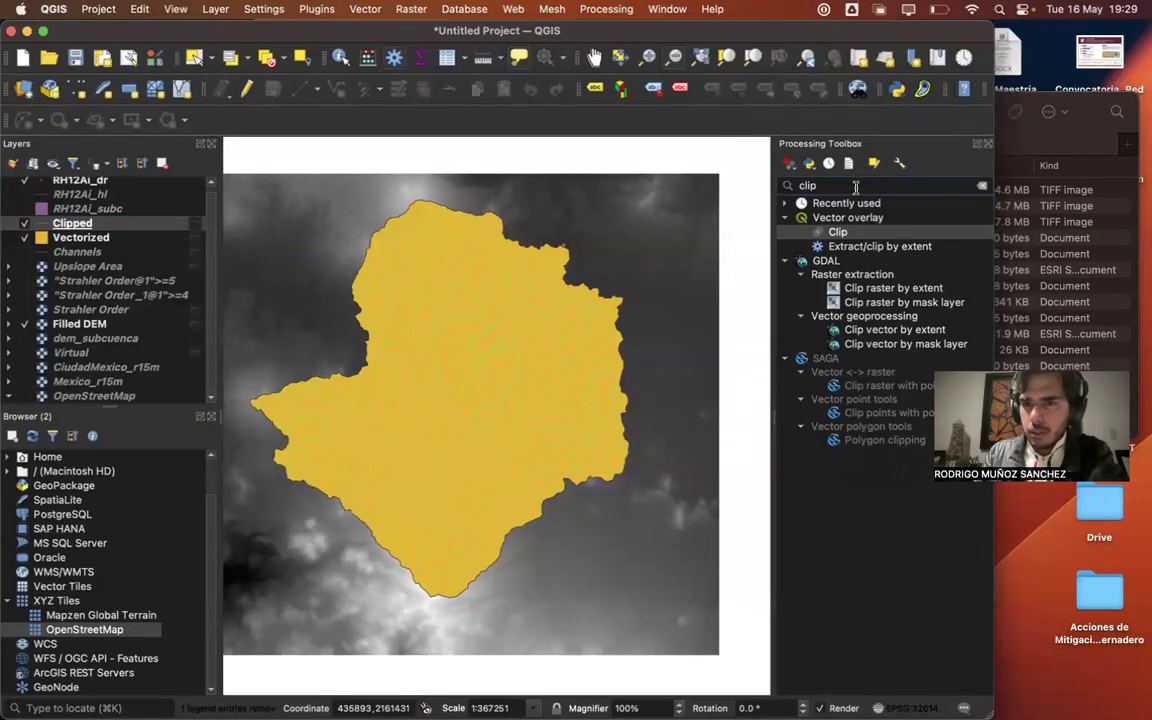
double_click(866, 303)
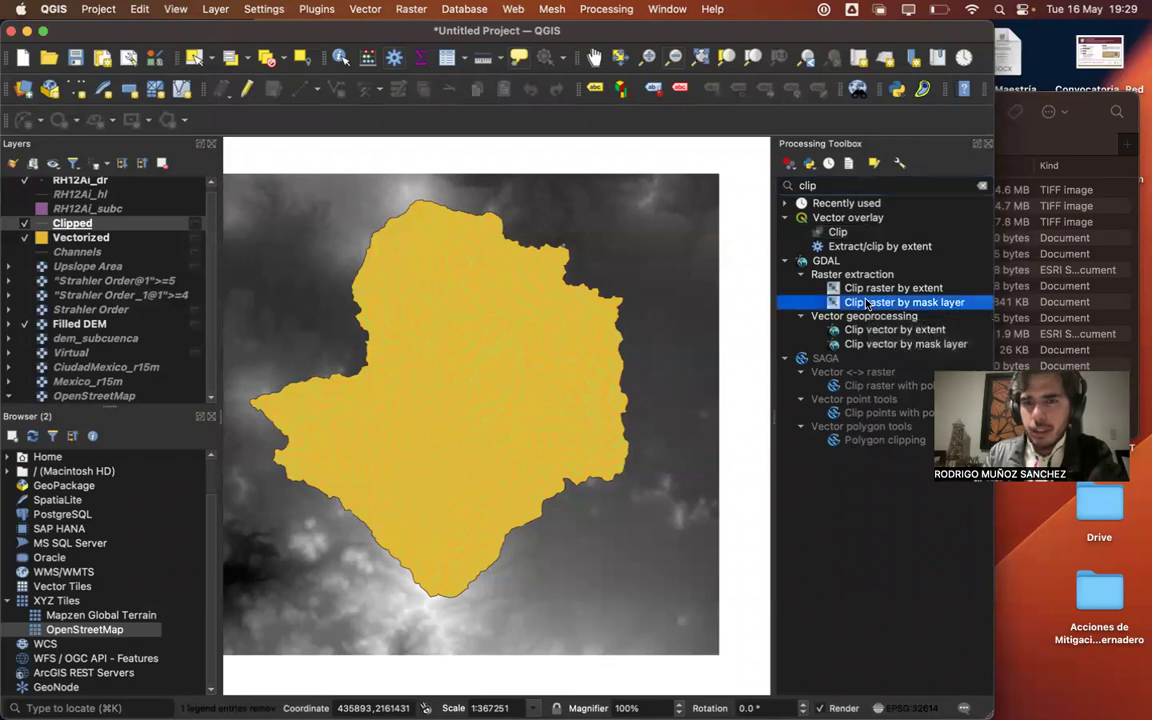
click(575, 230)
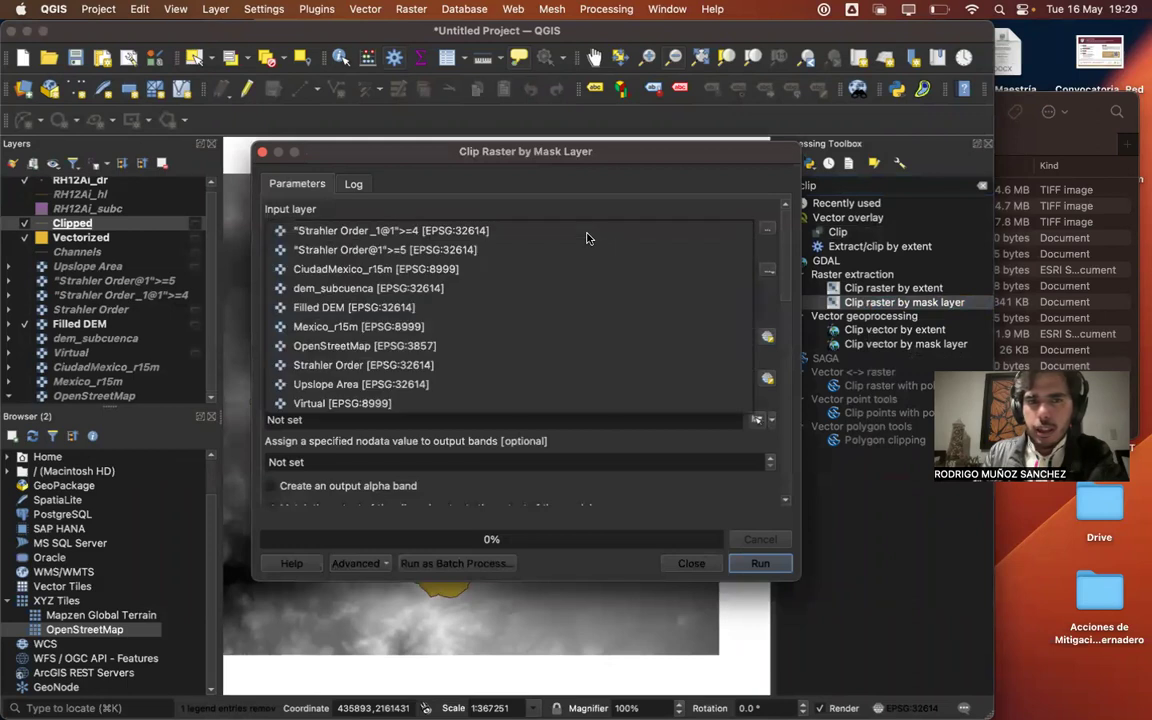
click(481, 305)
click(383, 270)
click(372, 290)
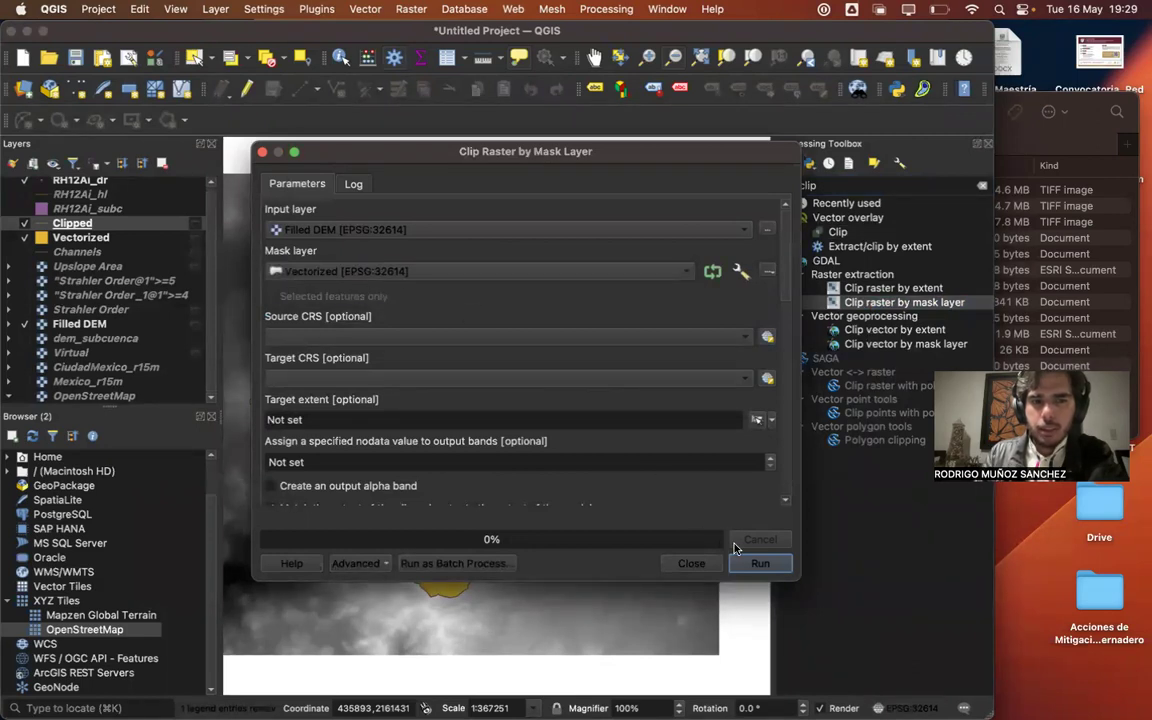
click(761, 564)
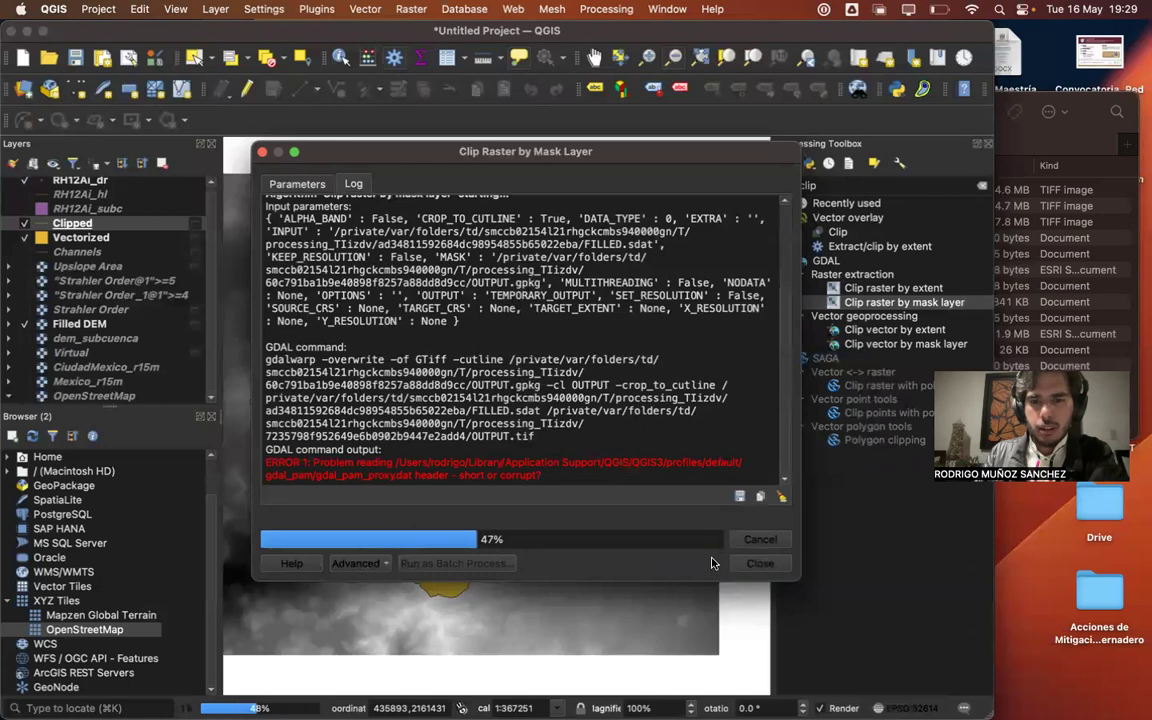
click(652, 563)
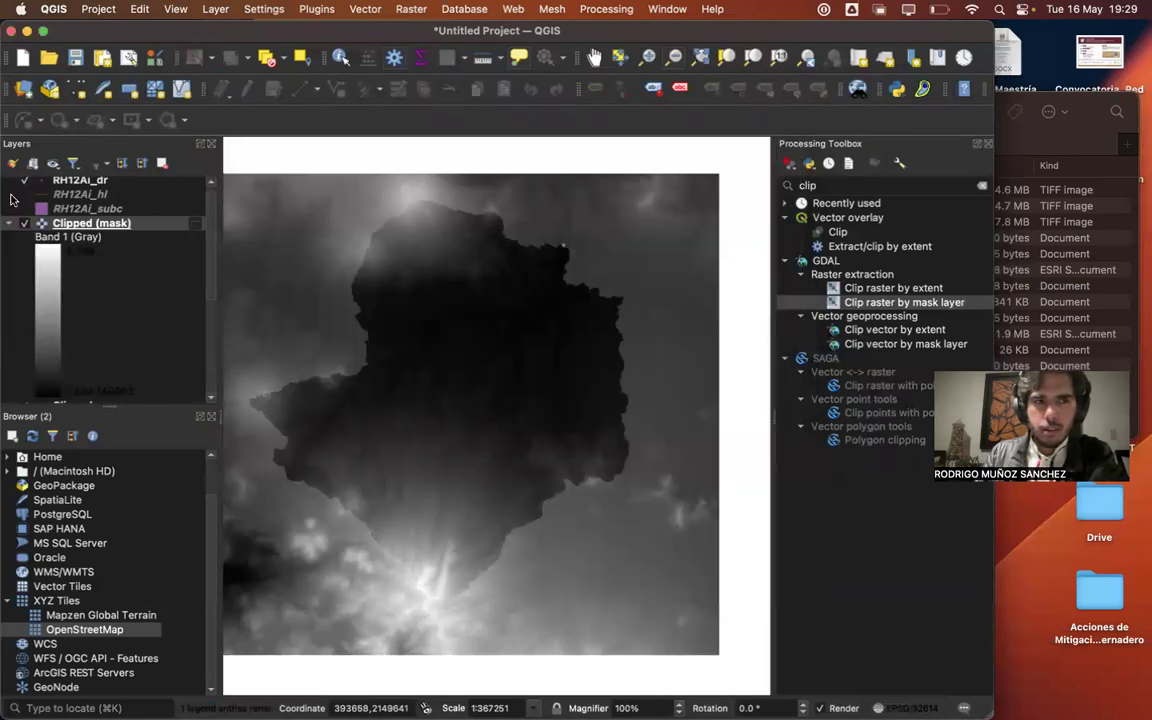
- Place Clipped (mask) below Vectorized and hide Filled DEM, Vectorized and Clipped so only the clipped elevation raster fills the map
click(8, 223)
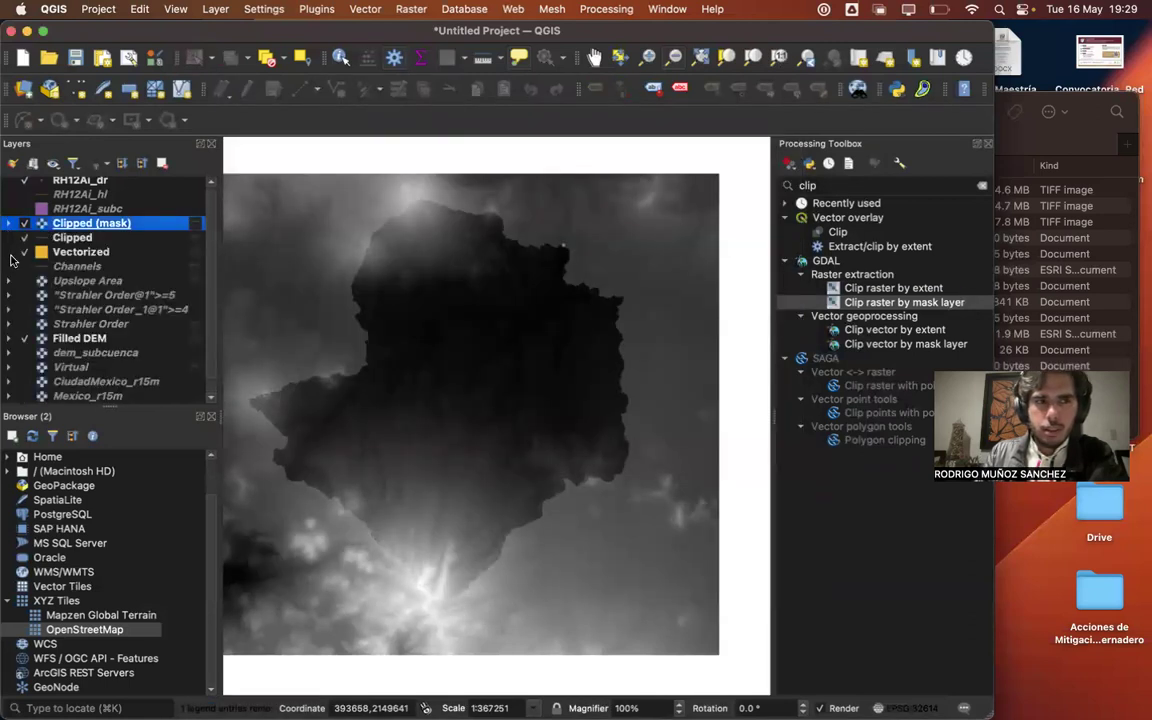
click(24, 337)
drag(70, 227, 125, 260)
click(24, 240)
click(24, 229)
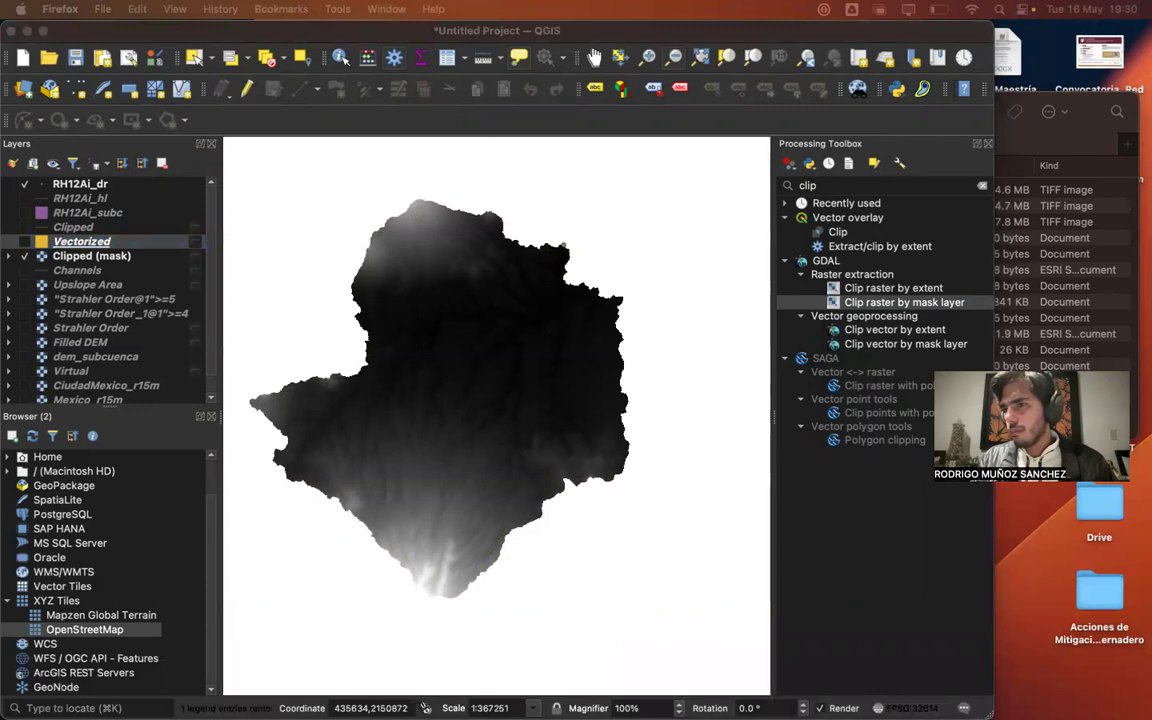
click(345, 223)
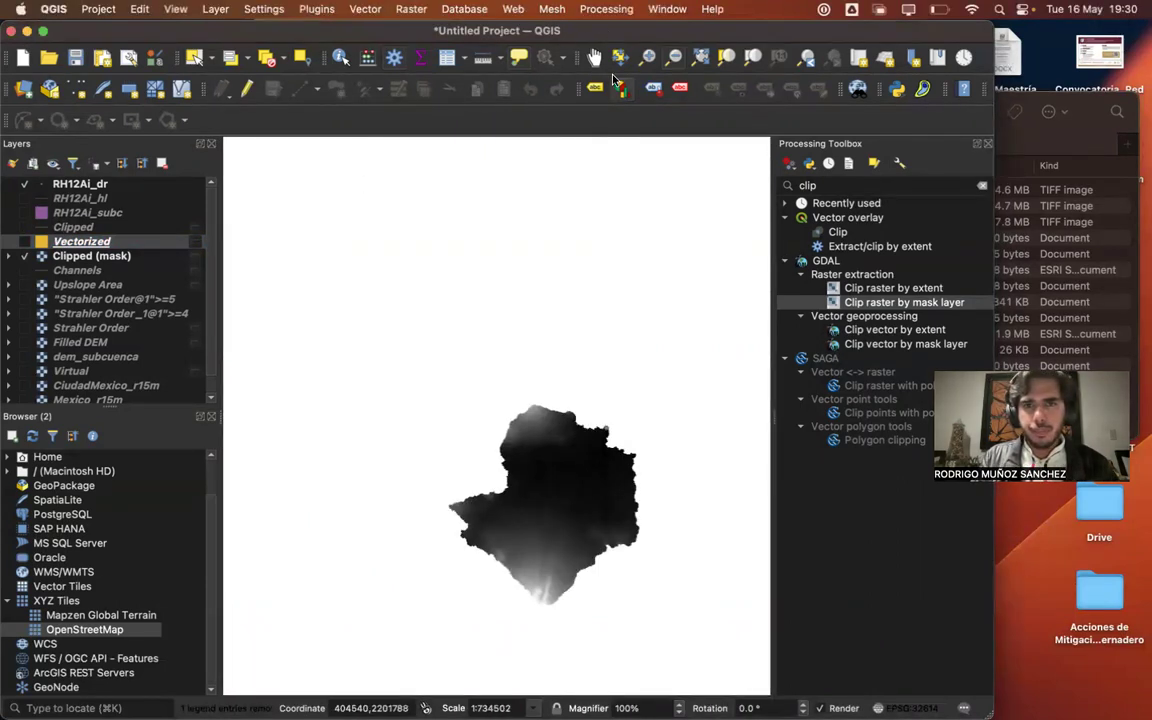
click(721, 58)
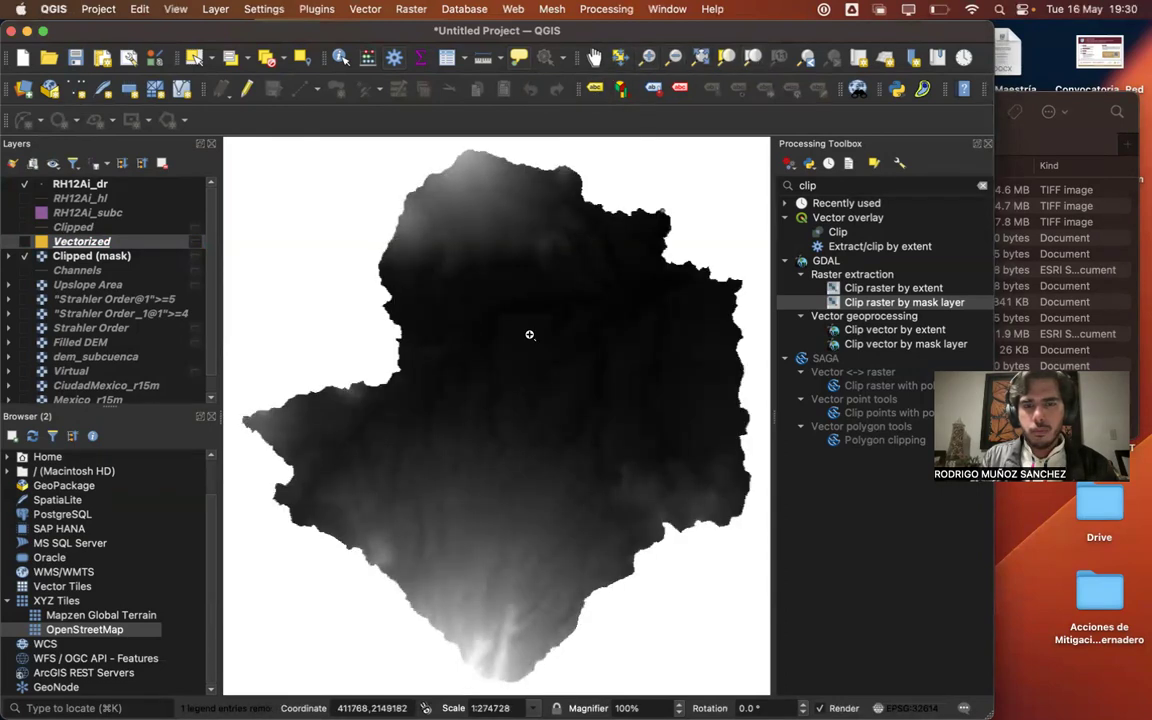
- Set the render type of the Clipped (mask) raster to Singleband pseudocolor
double_click(68, 257)
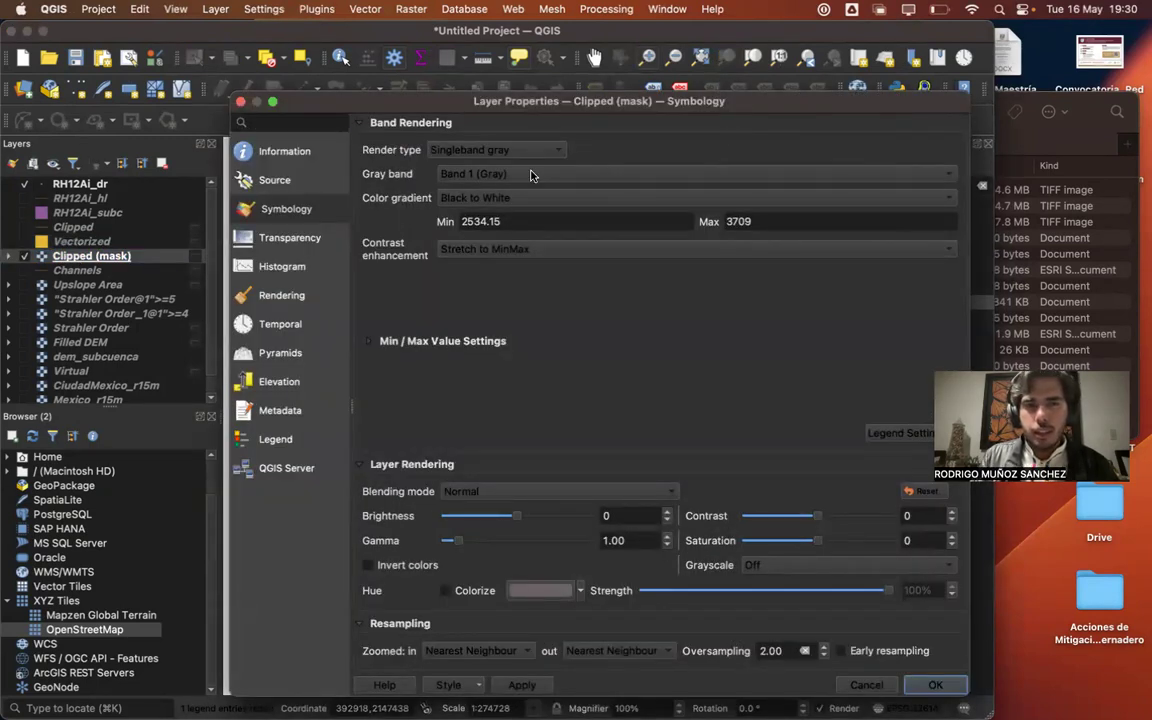
click(477, 148)
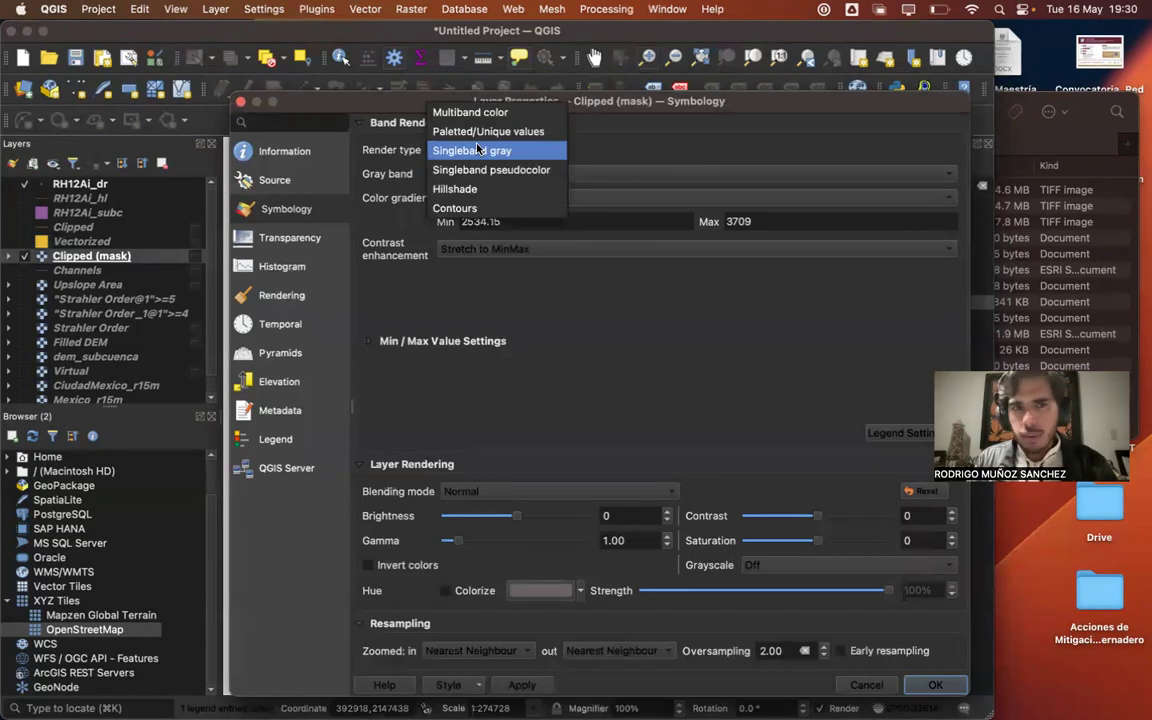
click(476, 171)
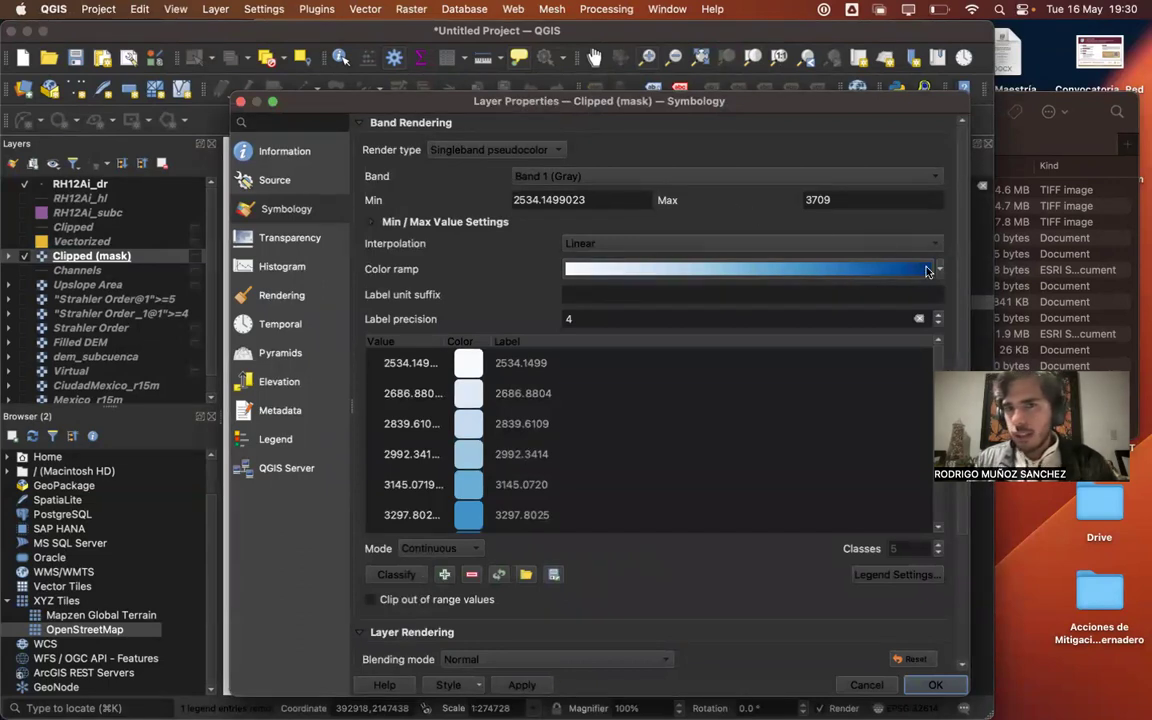
- Create a new color ramp for Clipped (mask) from the cpt-city catalog, using the elevation palette in the Topography theme
click(940, 270)
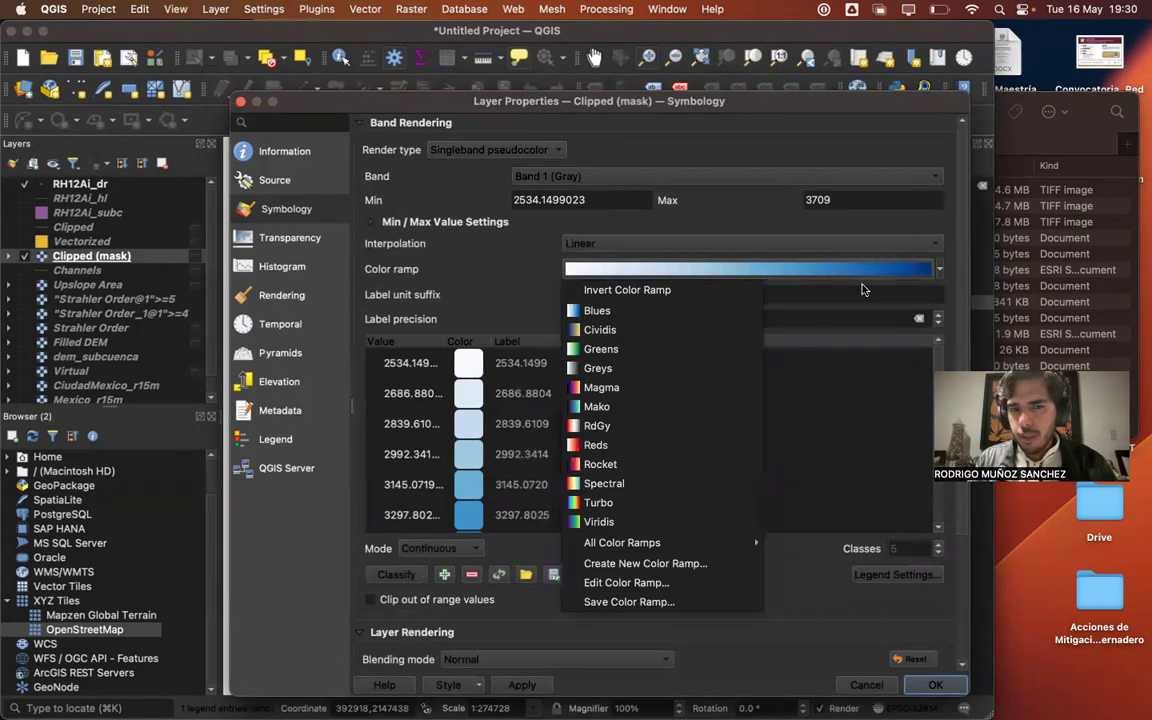
click(636, 564)
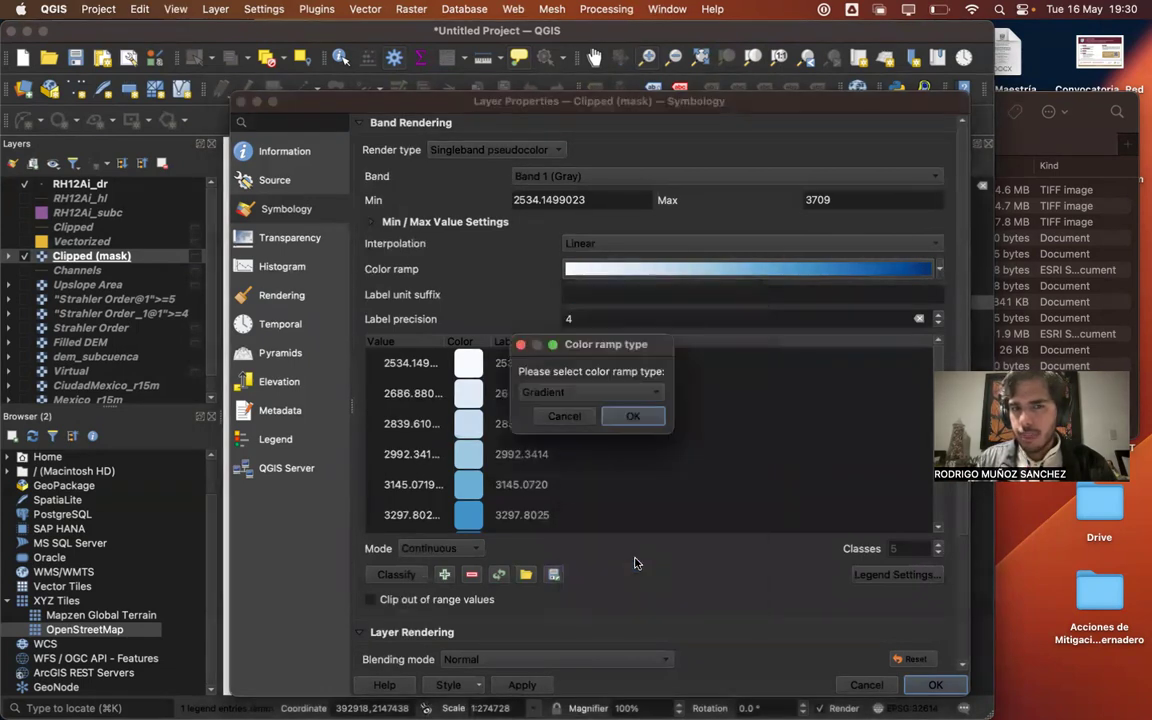
click(567, 391)
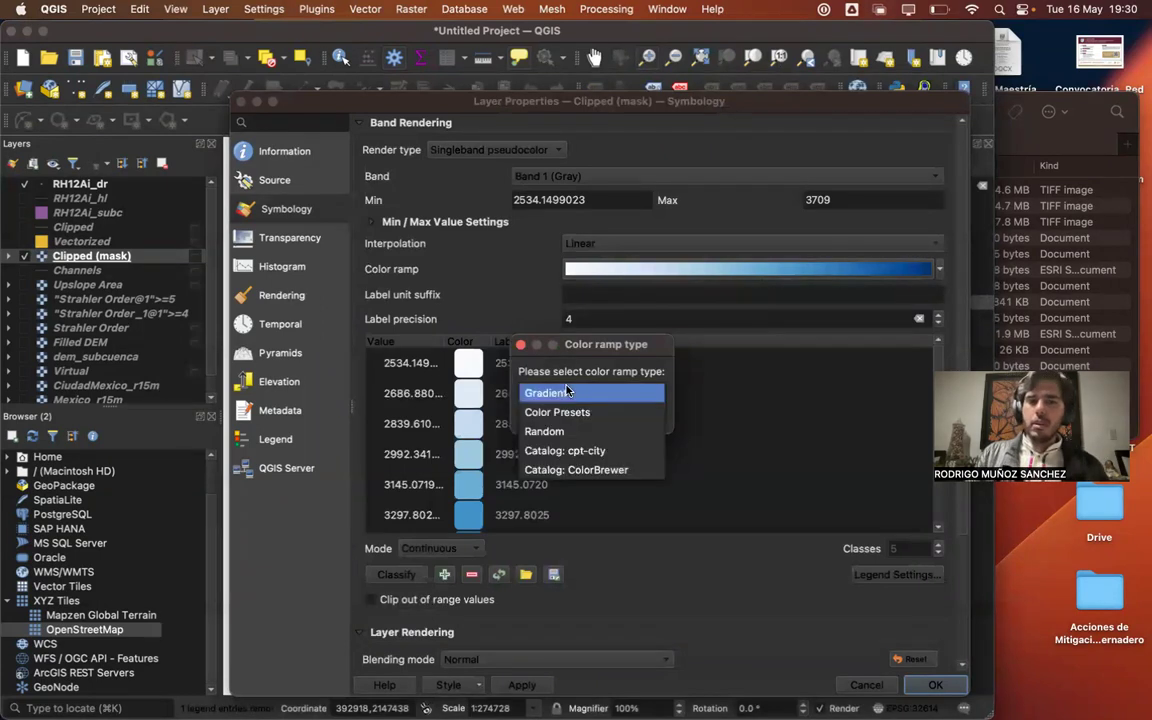
click(574, 452)
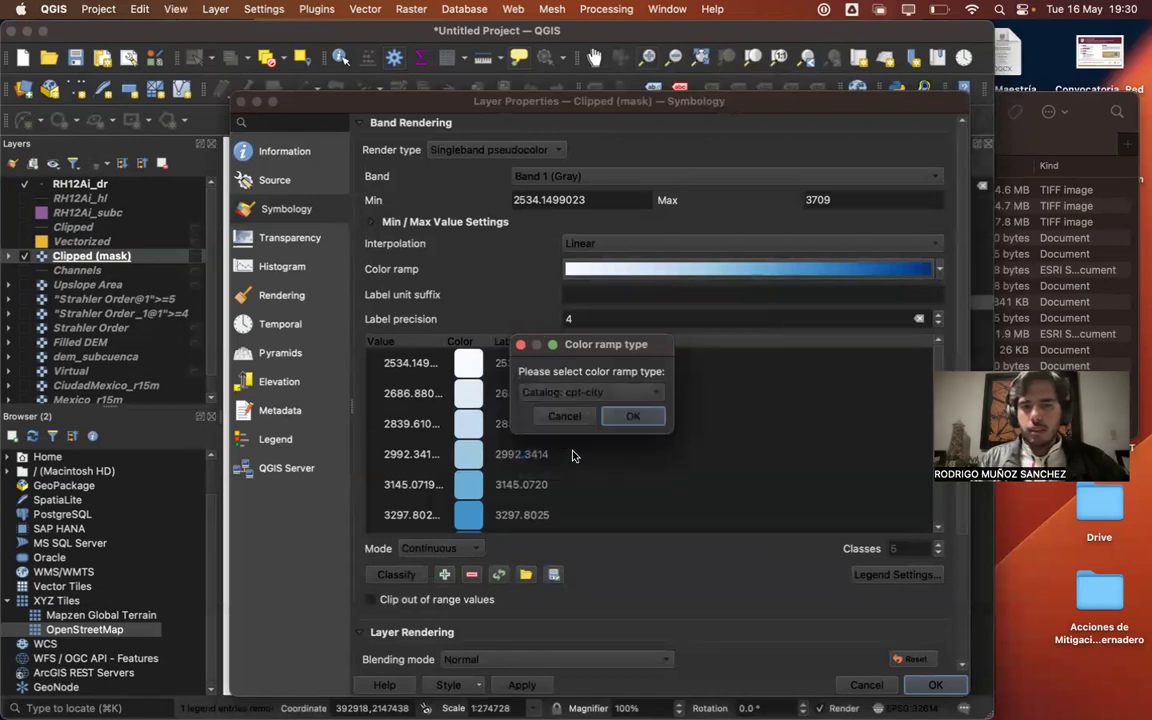
click(615, 415)
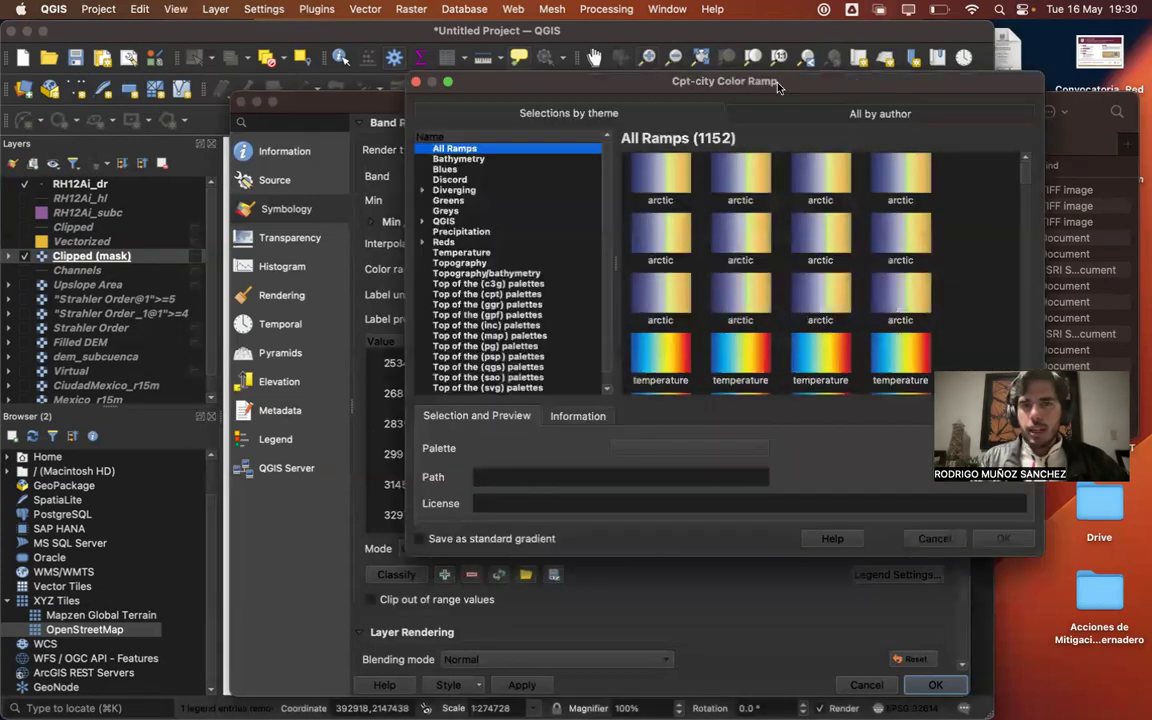
drag(676, 100, 655, 108)
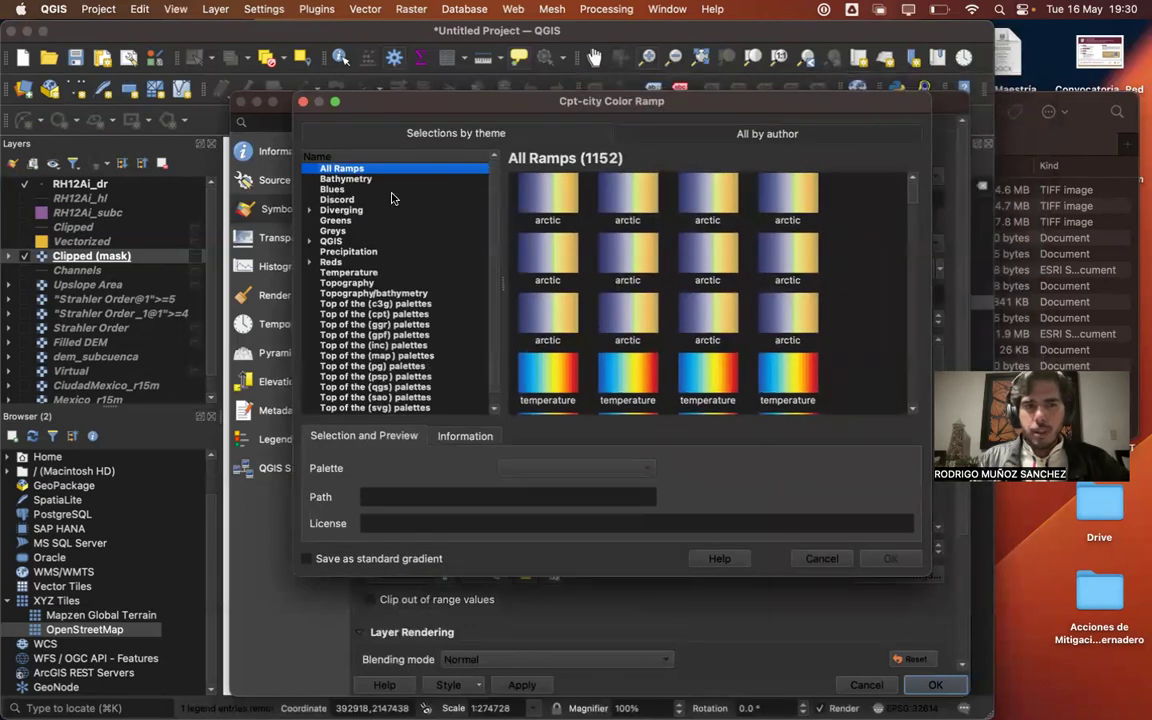
click(340, 284)
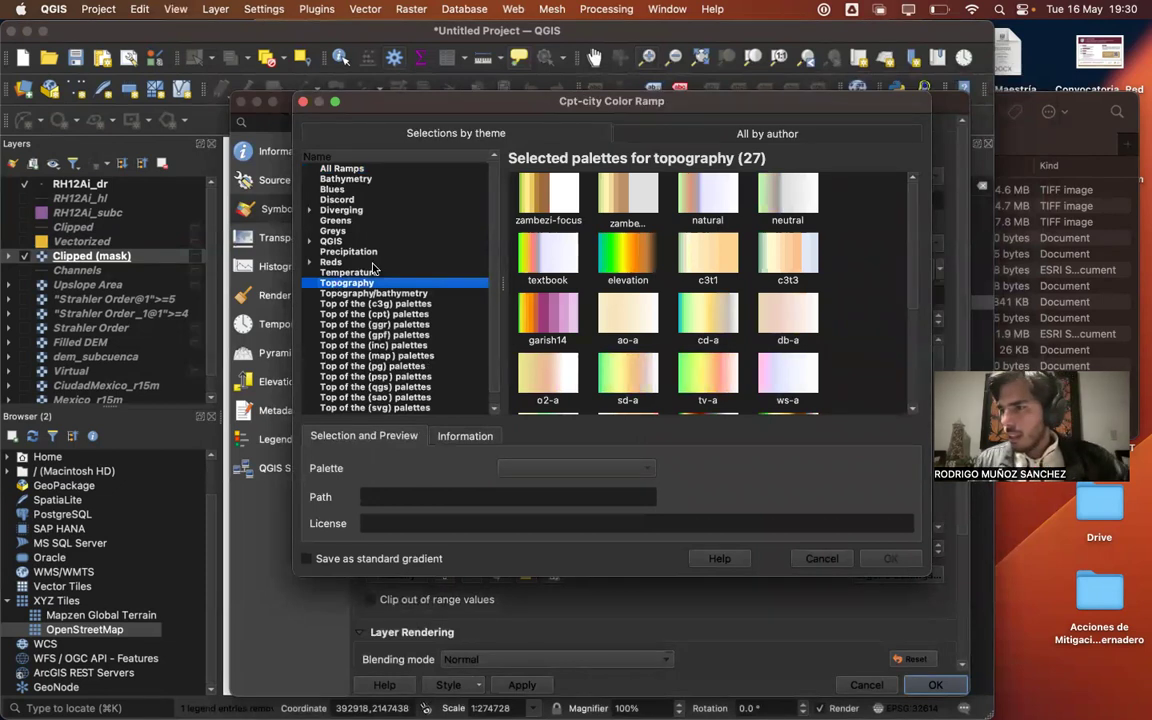
click(617, 244)
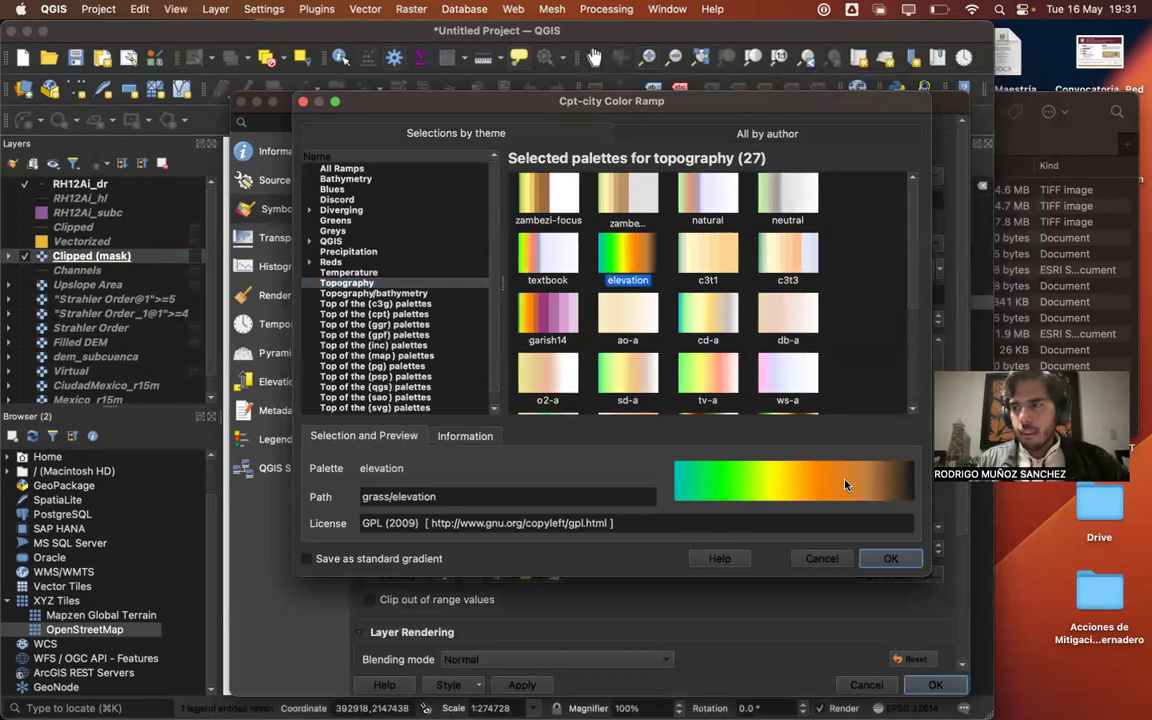
click(883, 562)
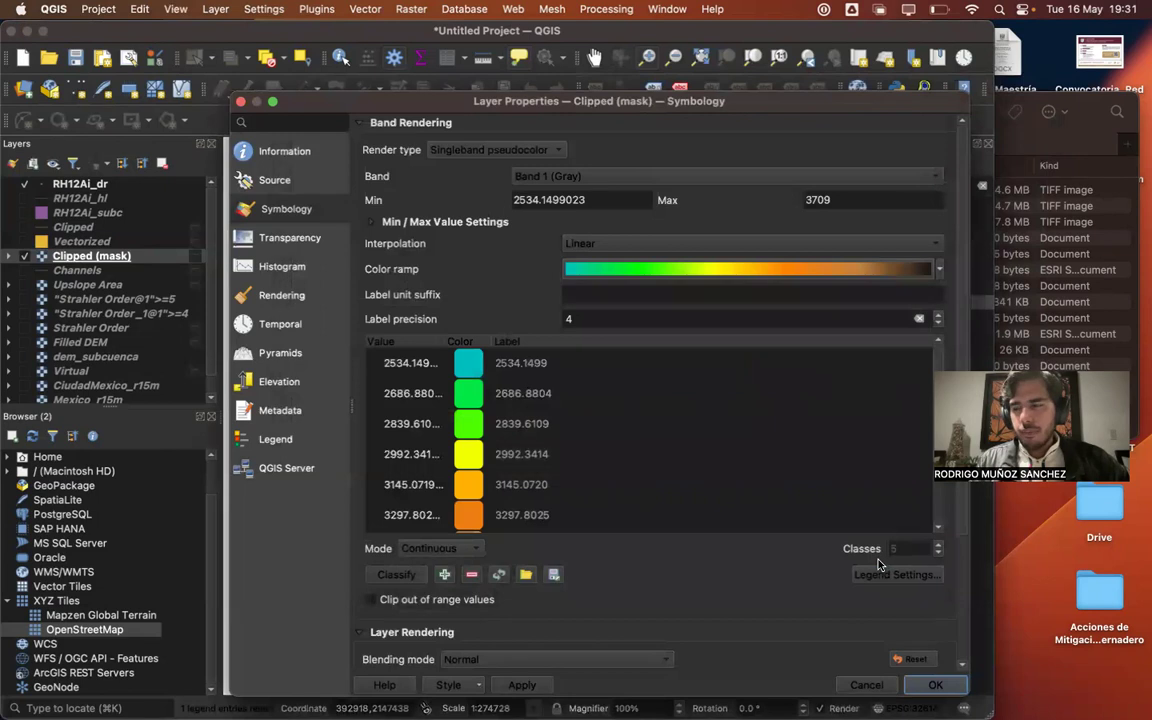
- Set the layer blending mode of the Clipped (mask) raster to Multiply
scroll(690, 548, down, 3)
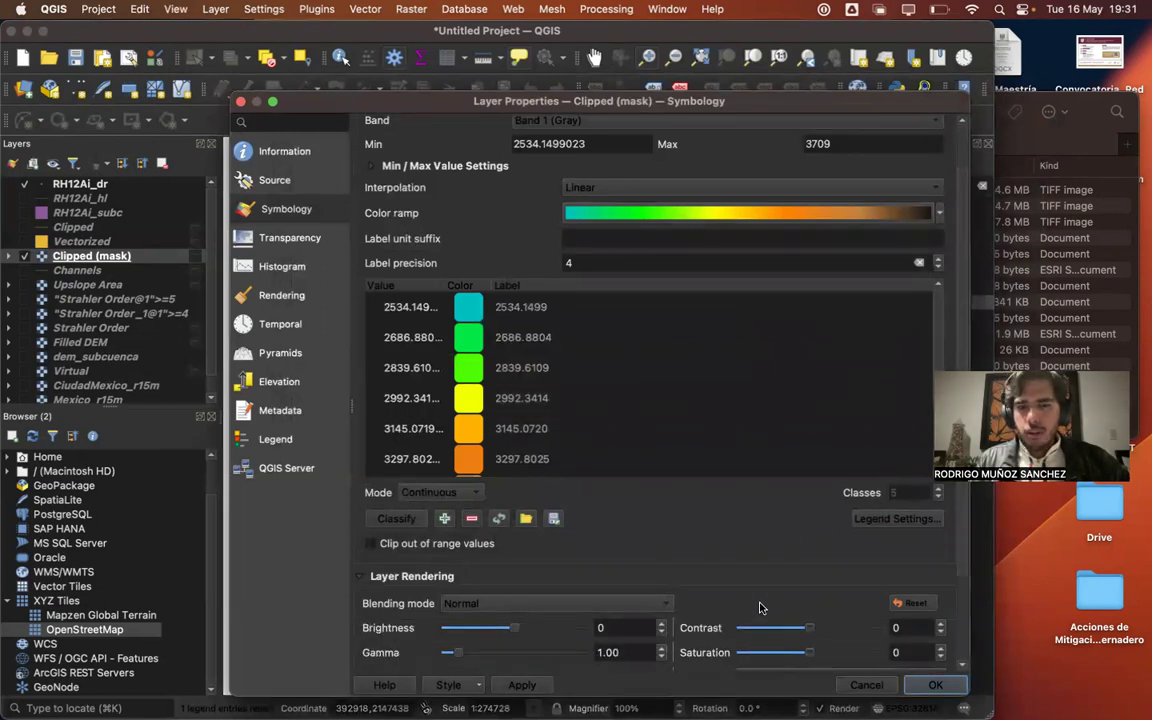
scroll(759, 608, down, 5)
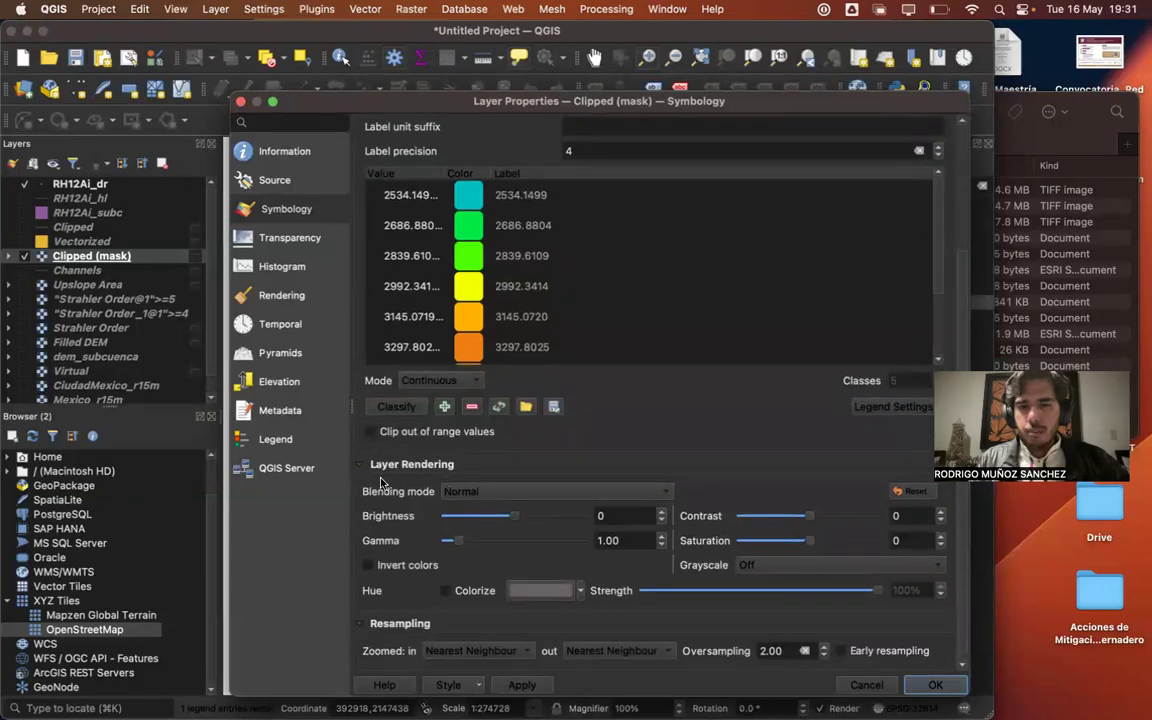
click(474, 493)
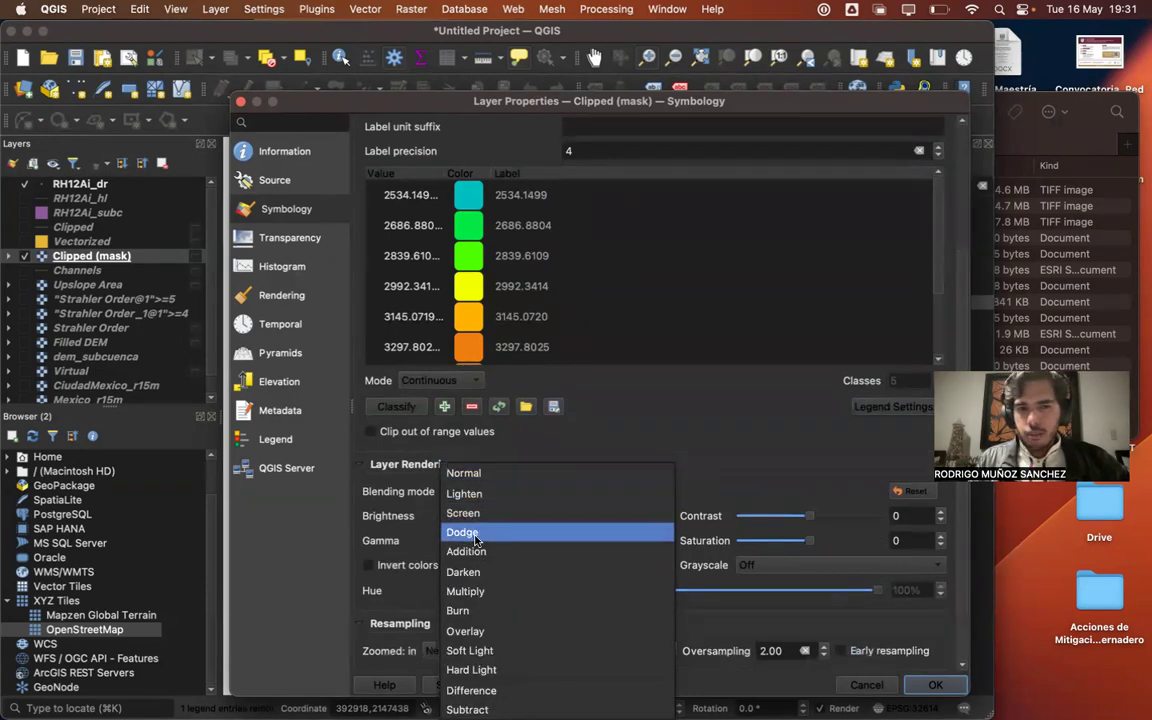
click(468, 591)
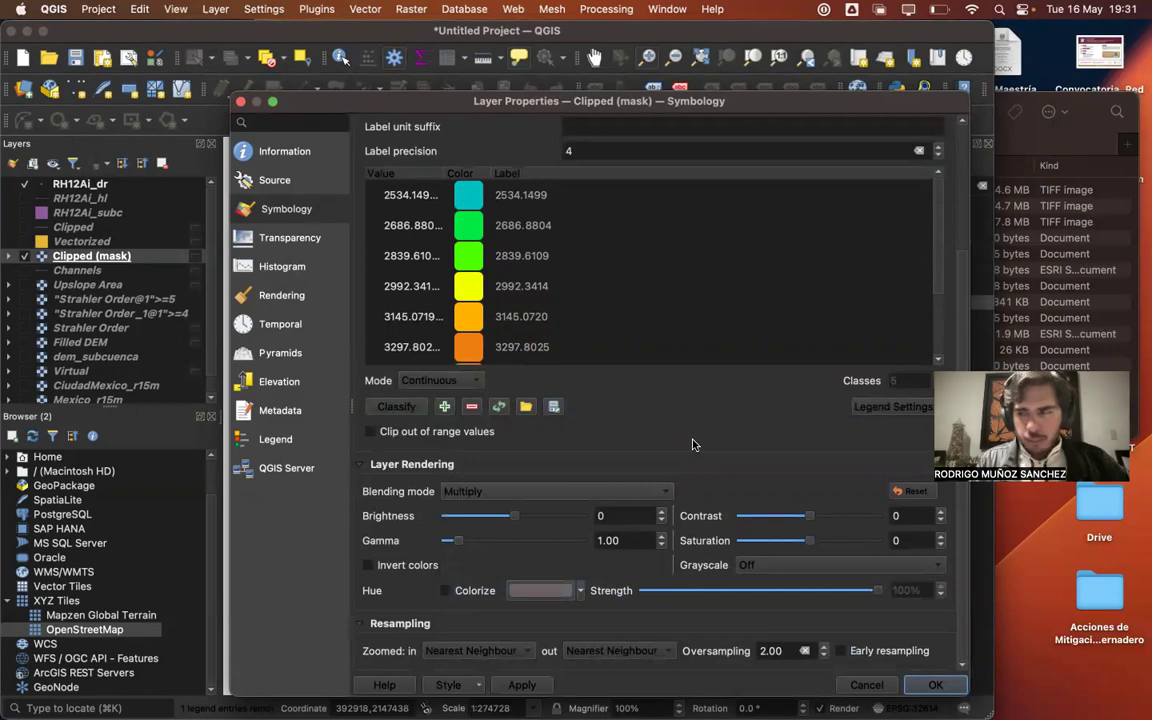
- Set the min/max statistics extent of Clipped (mask) to Updated canvas and accept the symbology changes
scroll(695, 444, up, 5)
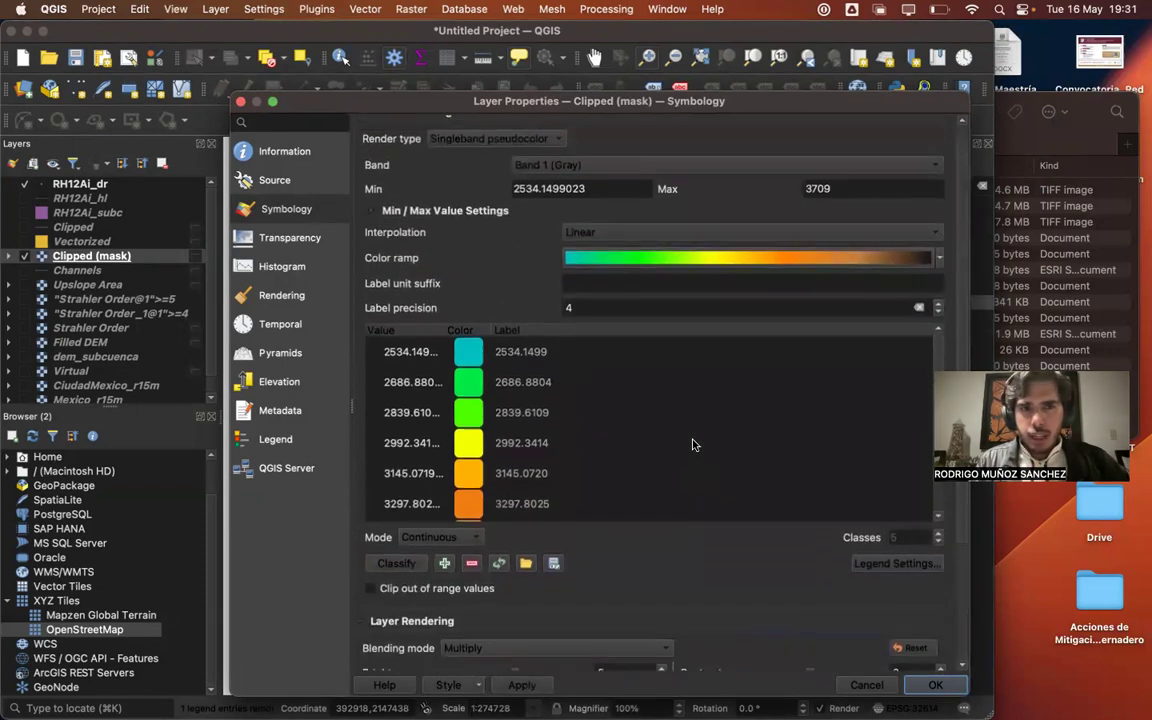
scroll(695, 444, up, 1)
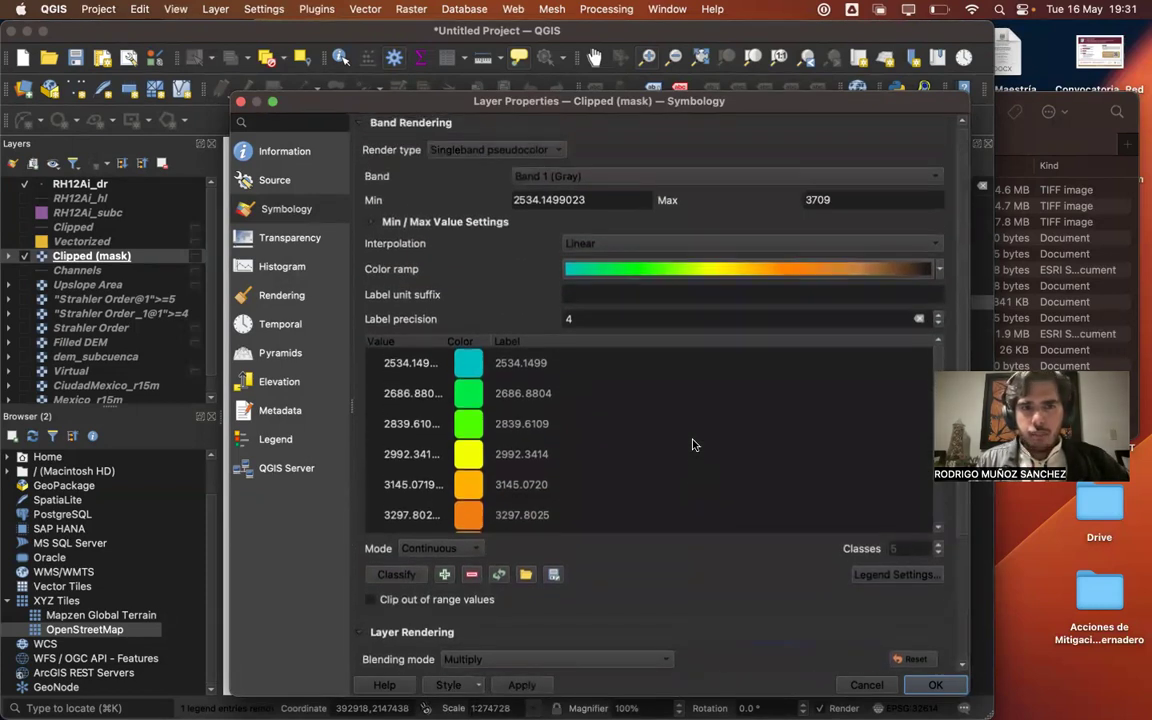
click(376, 222)
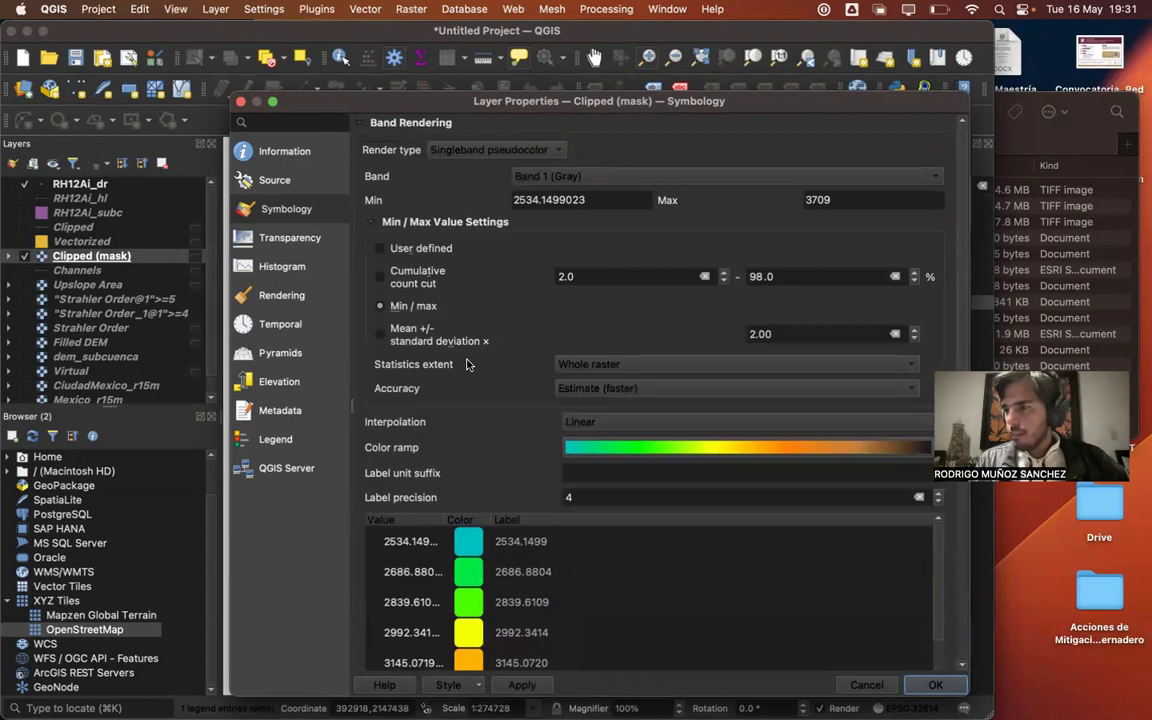
click(588, 365)
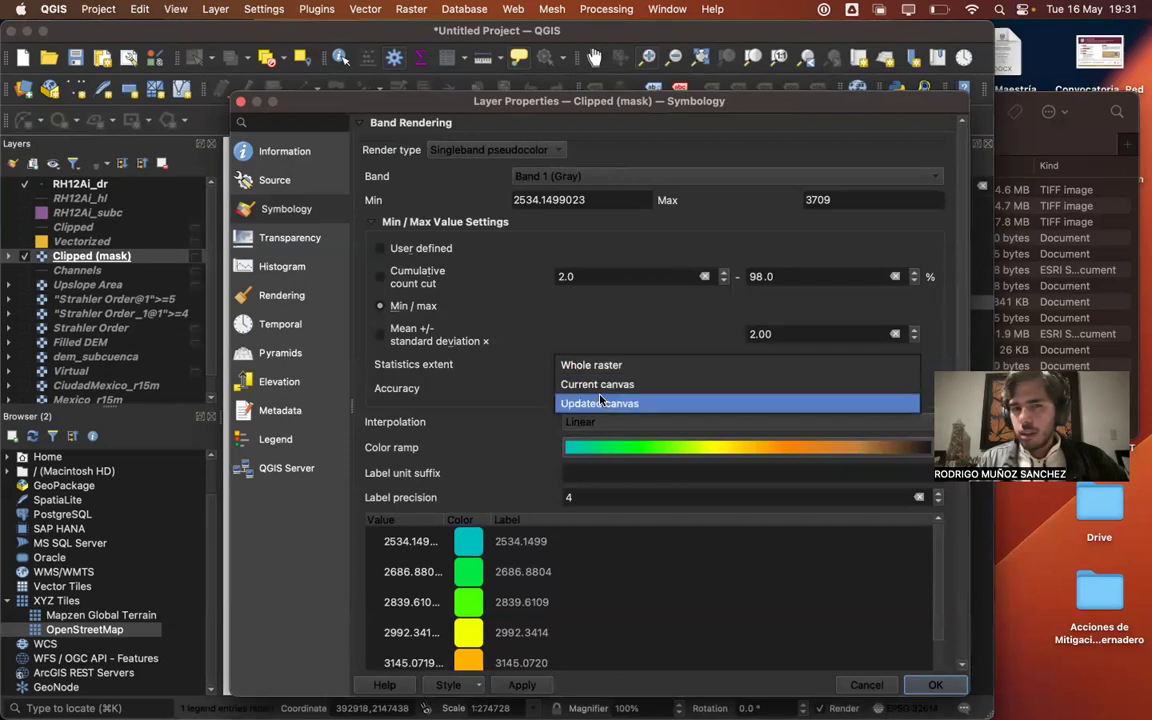
click(603, 403)
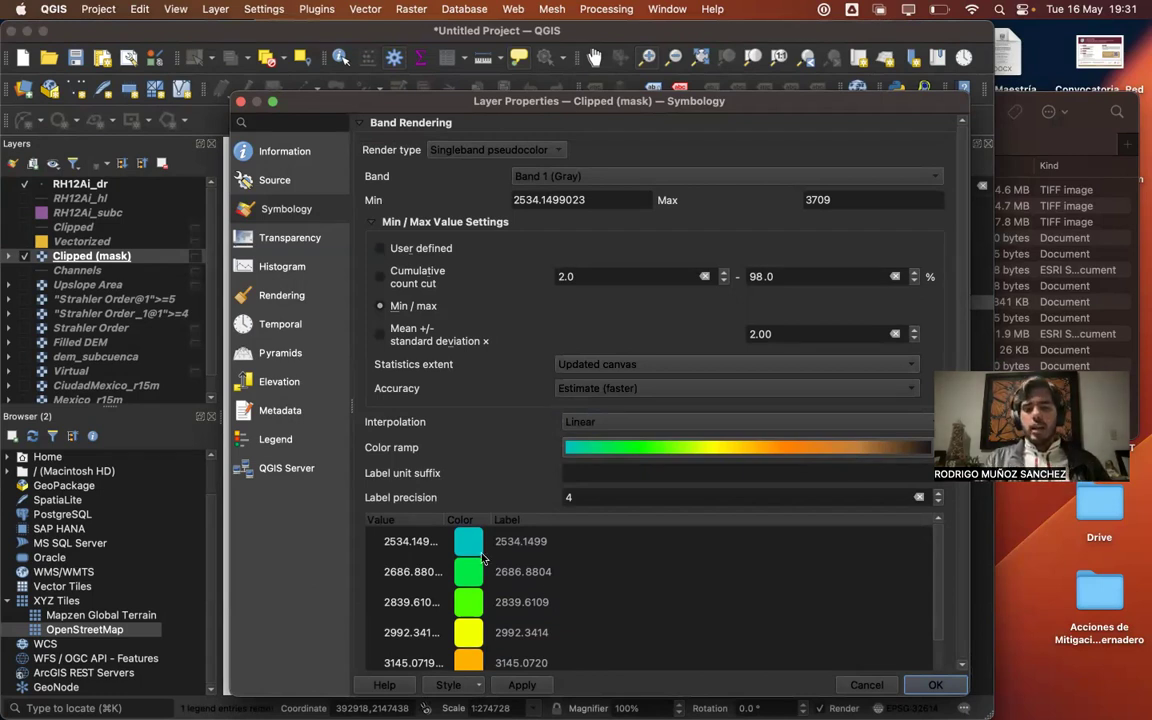
scroll(507, 594, down, 3)
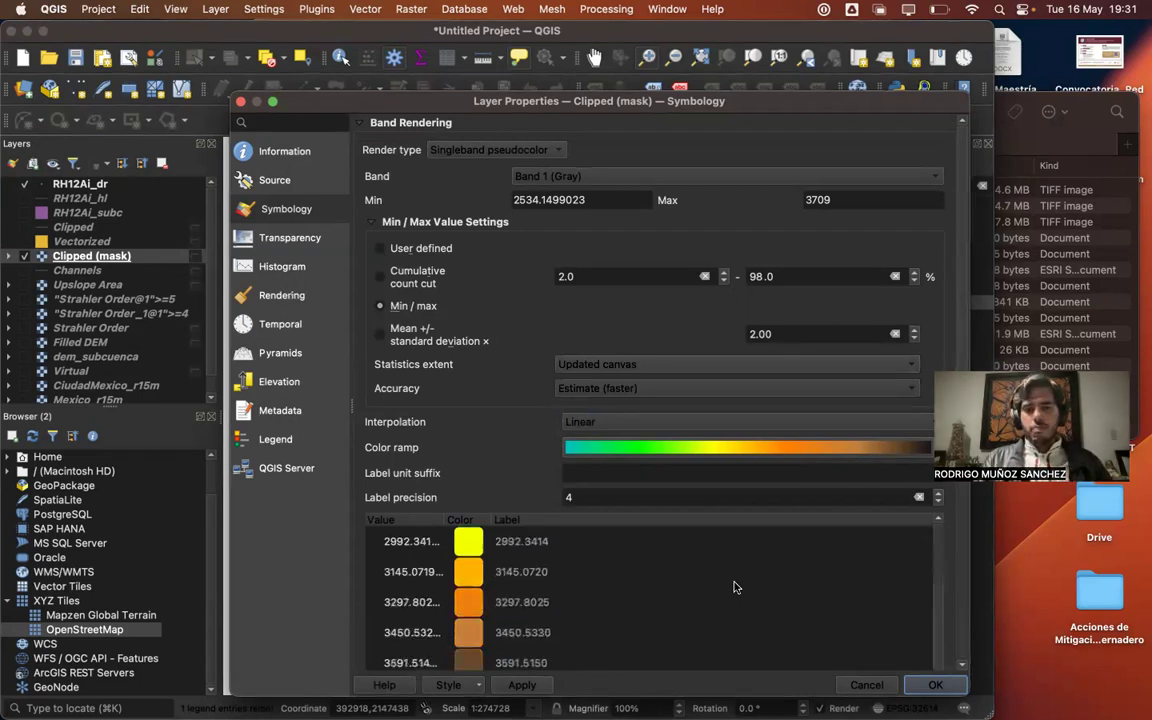
click(913, 683)
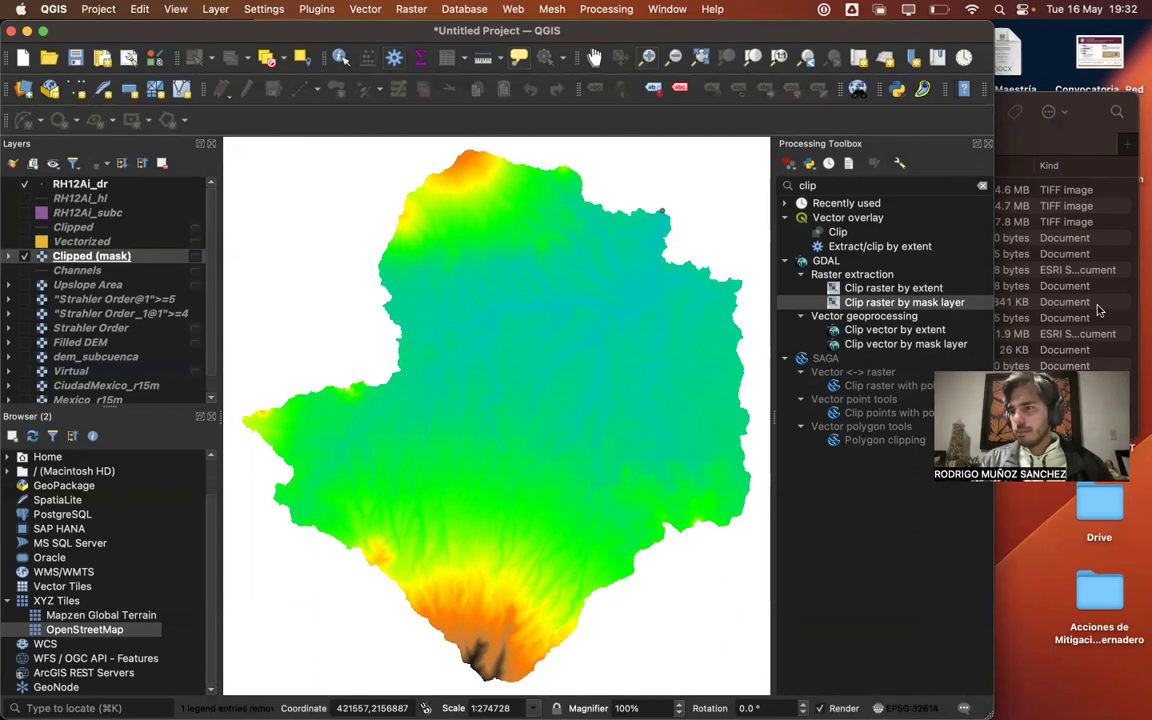
- Duplicate the Clipped (mask) layer and set the render type of the copy to Hillshade
right_click(126, 261)
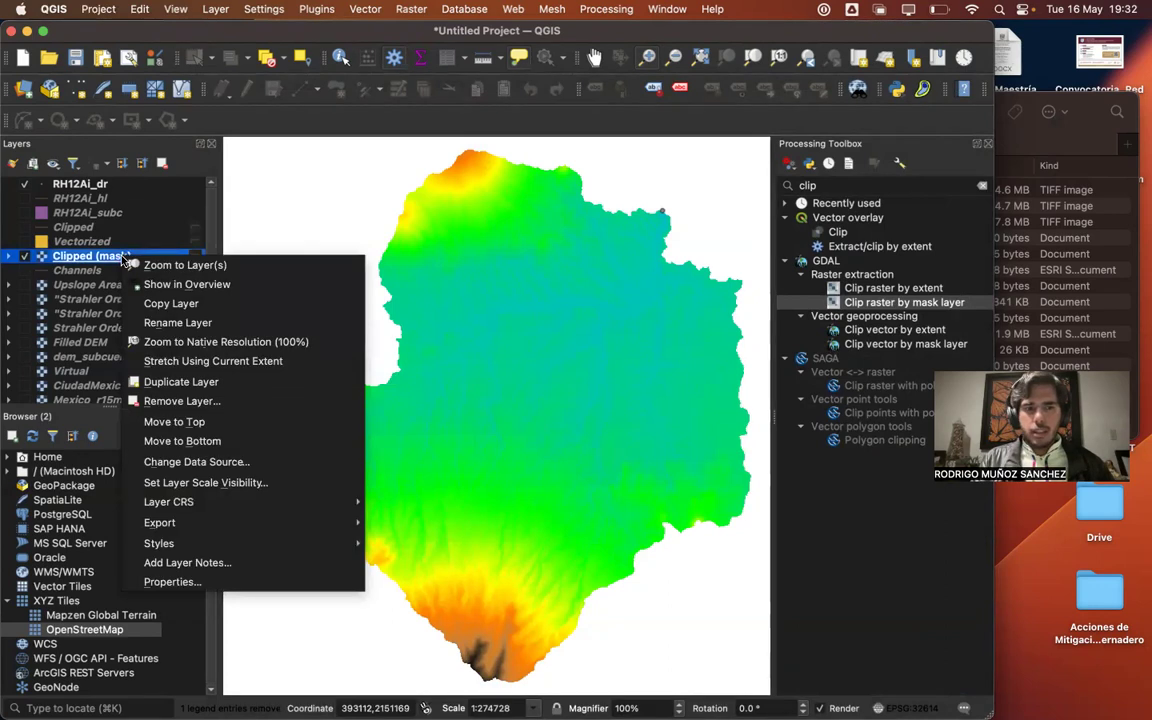
click(155, 382)
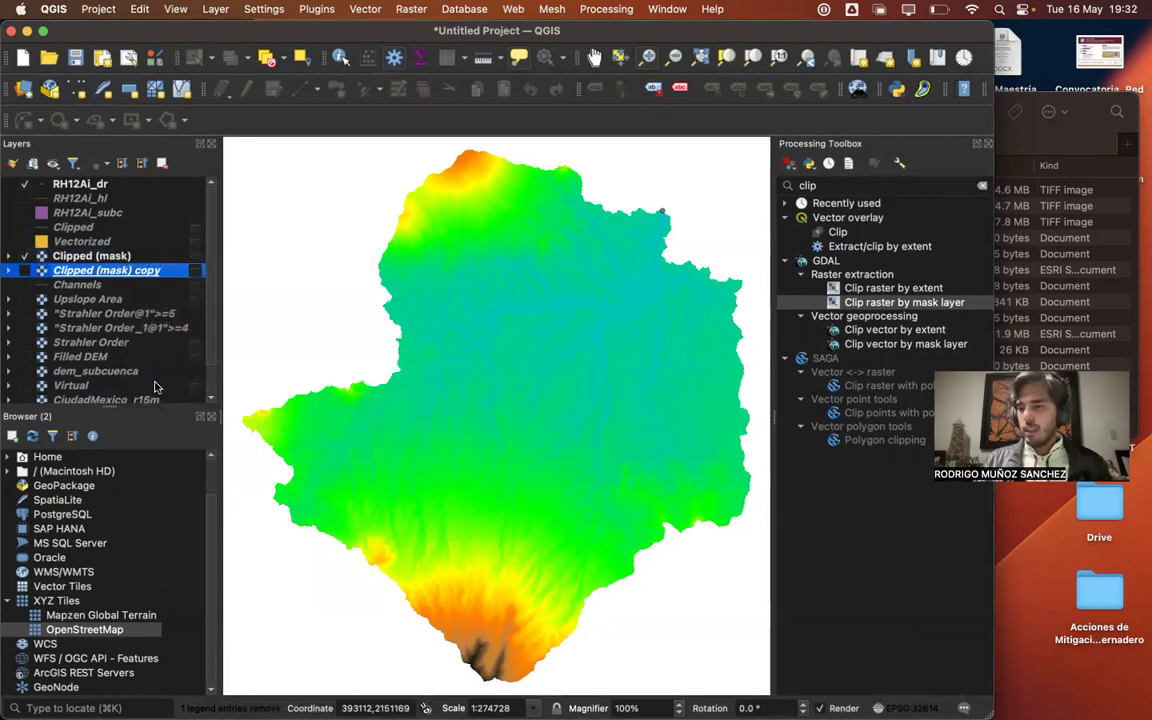
double_click(96, 274)
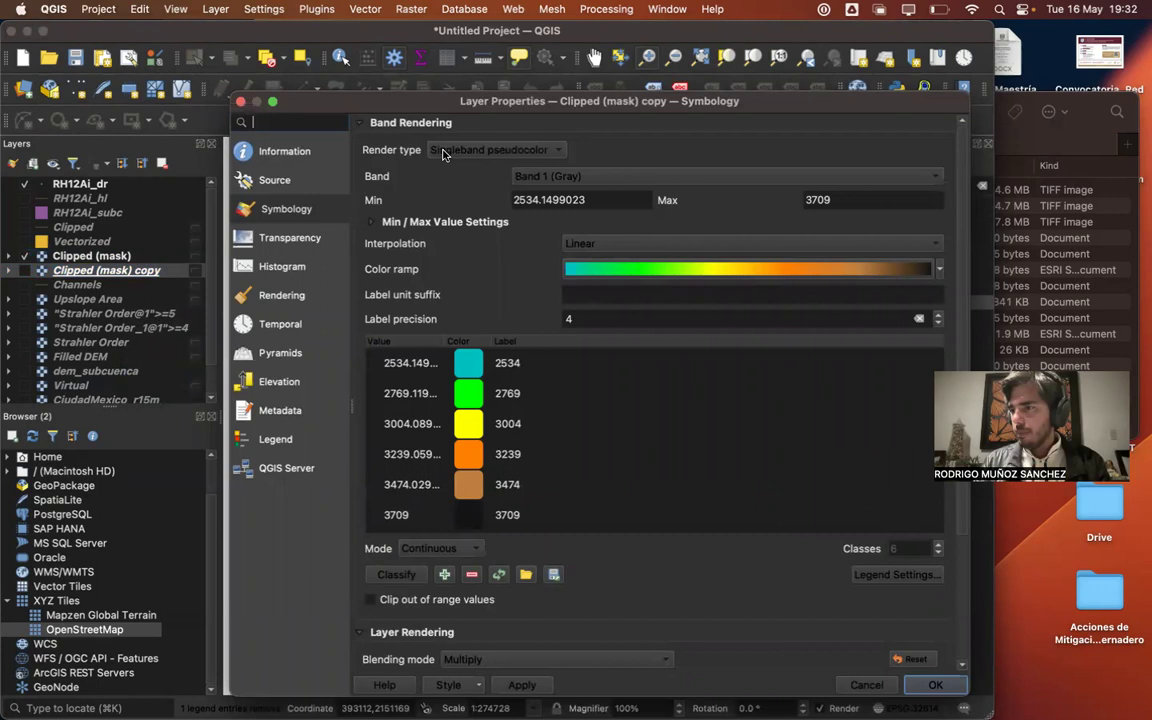
click(443, 152)
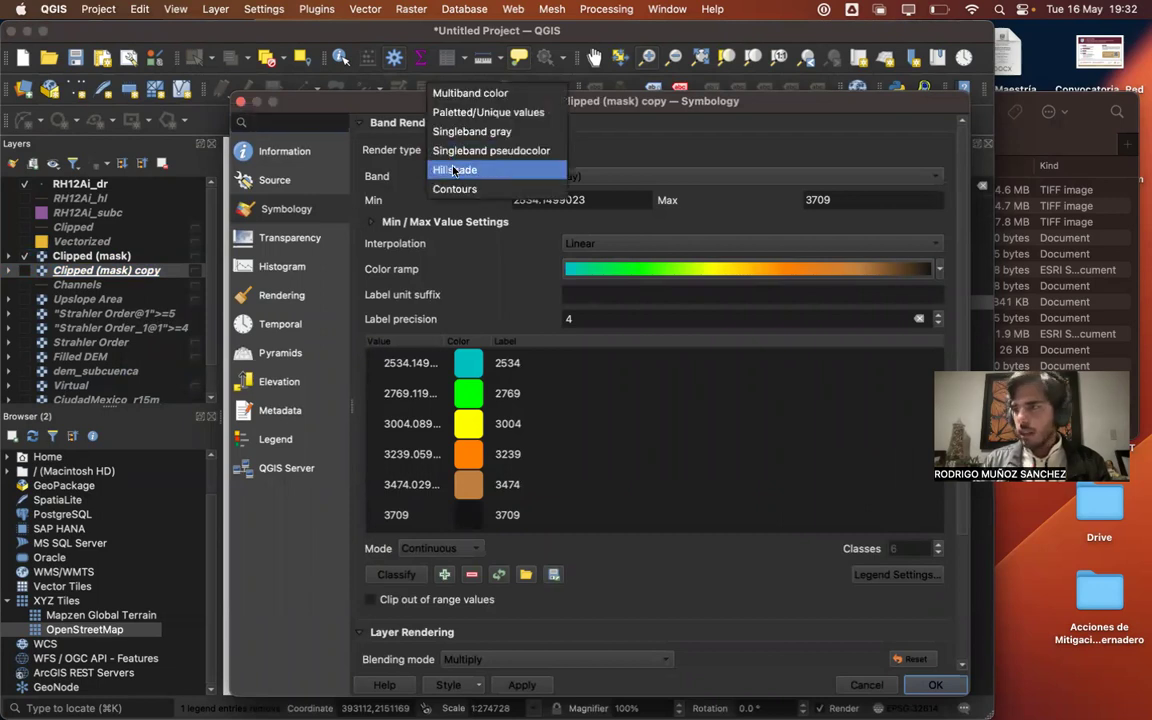
click(453, 170)
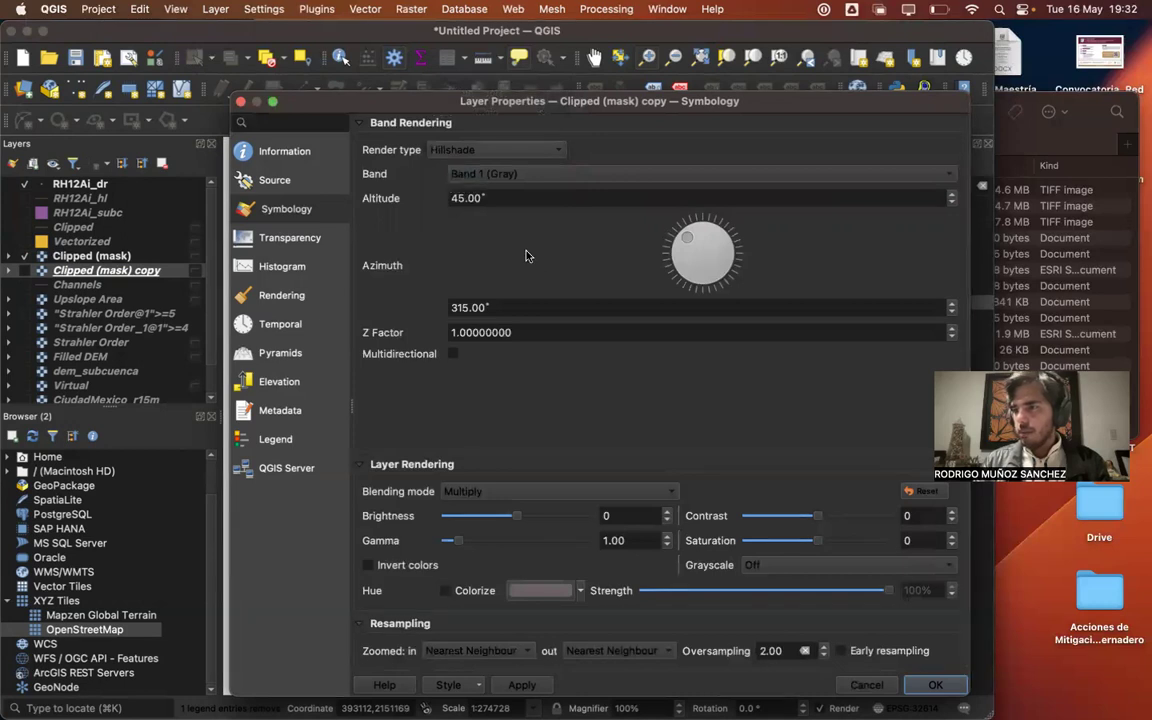
click(923, 688)
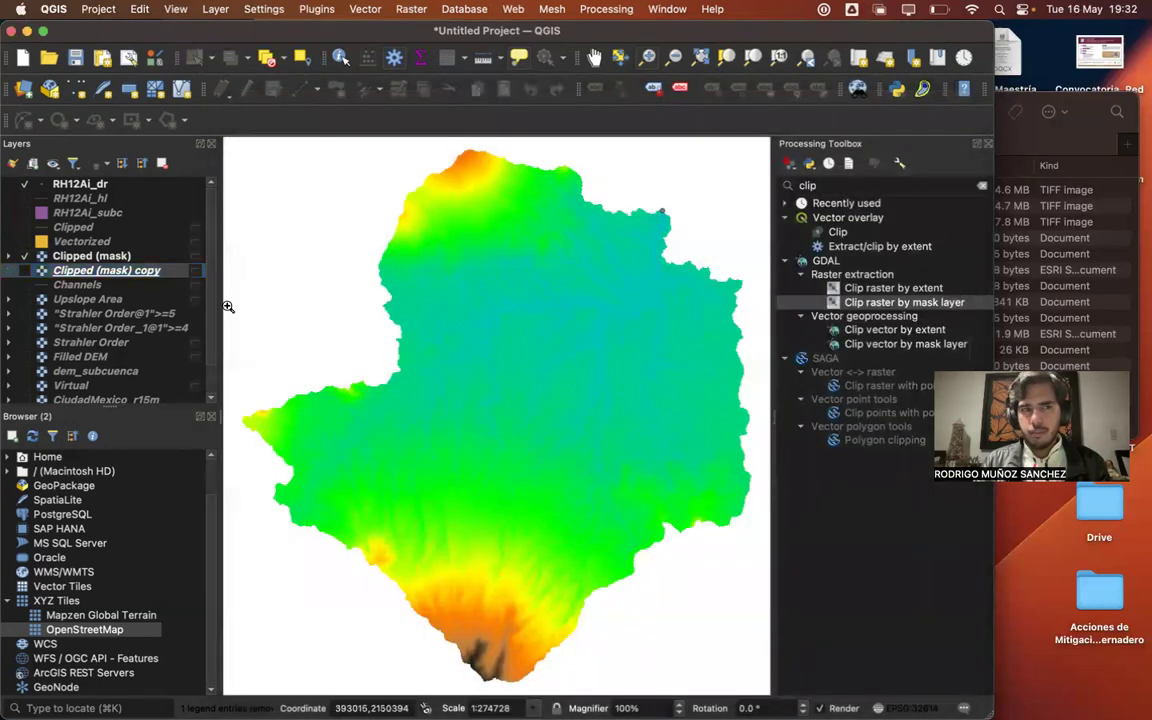
- Show Clipped (mask) copy, compare the hillshade and the colored elevation raster individually, and leave both layers visible
click(26, 271)
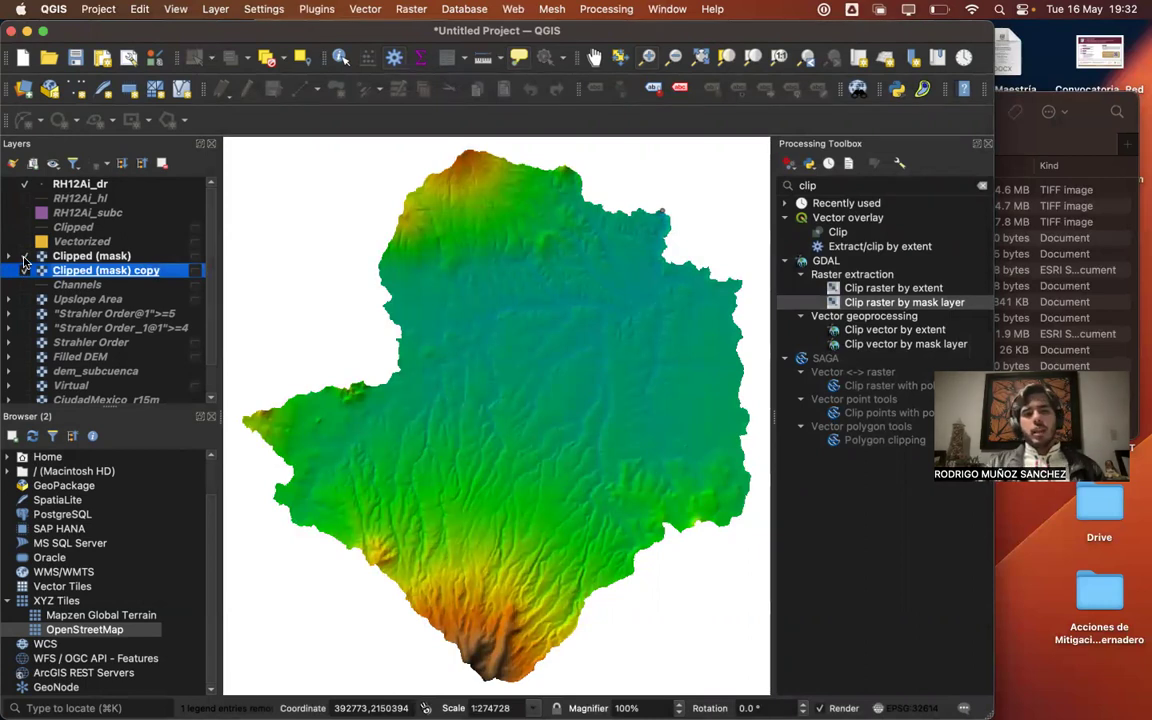
click(24, 257)
click(604, 352)
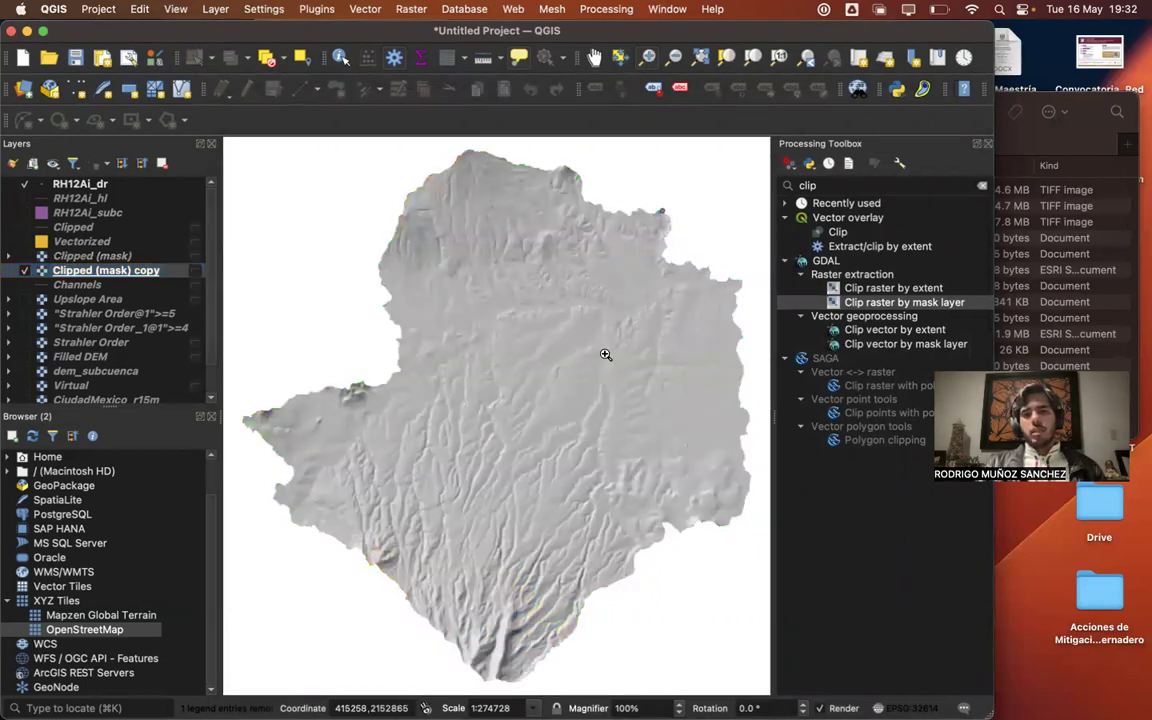
click(24, 256)
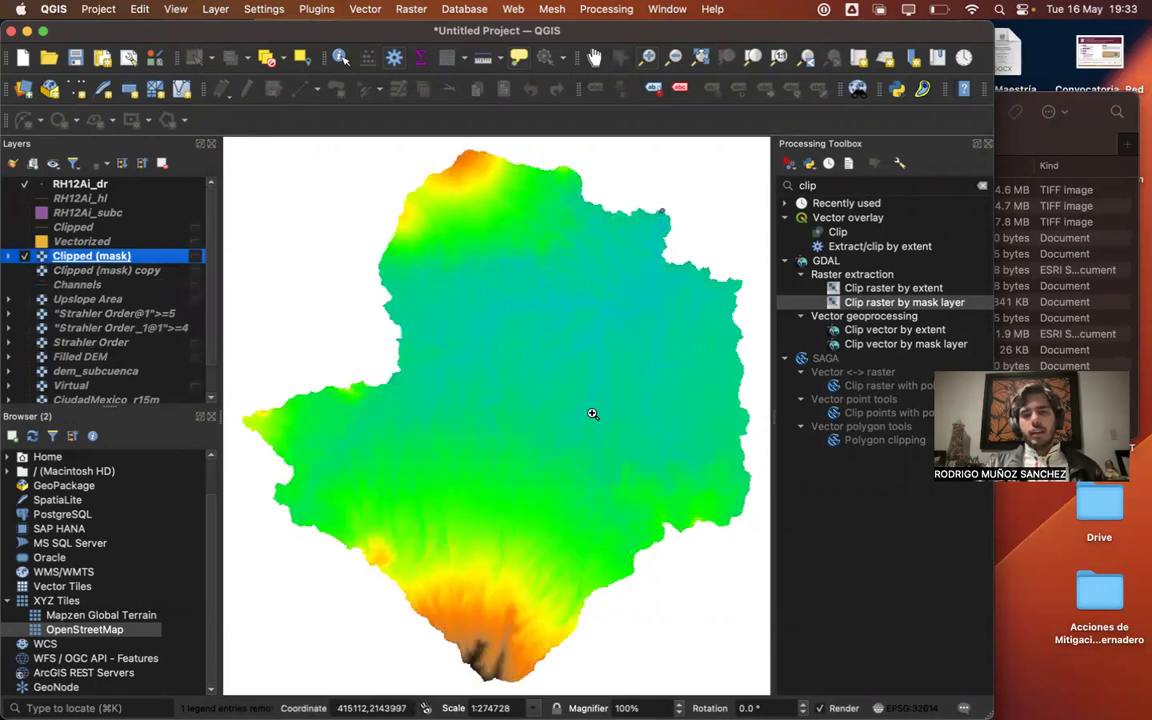
click(360, 404)
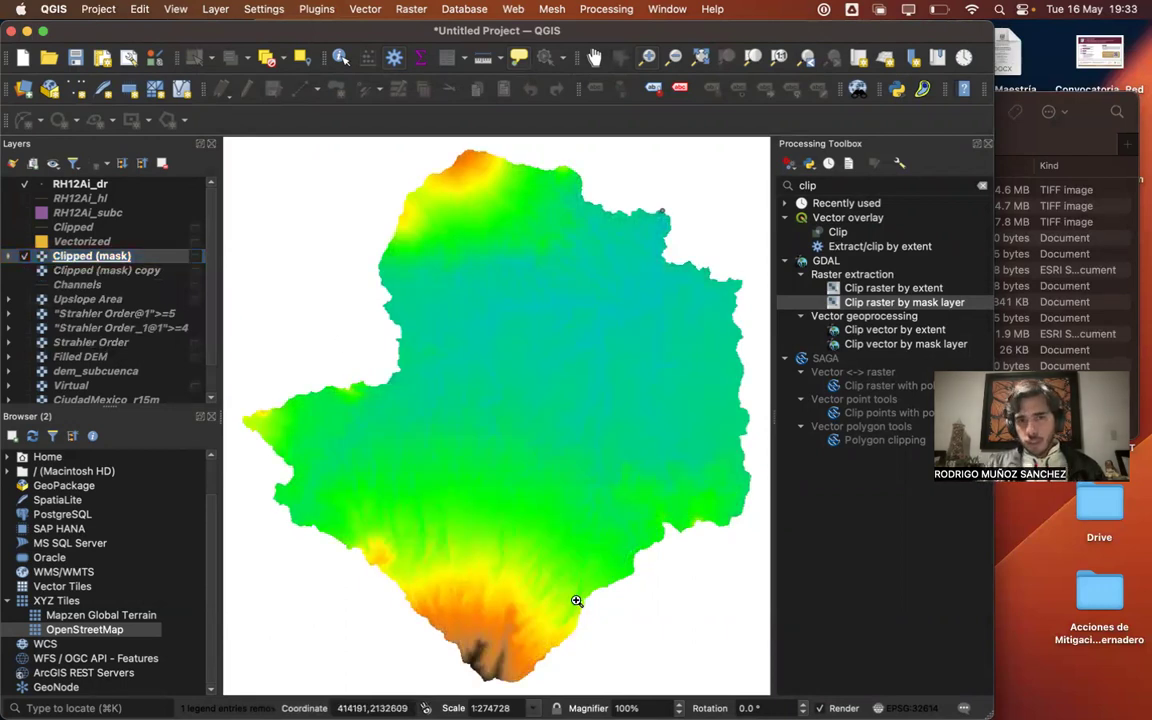
click(24, 275)
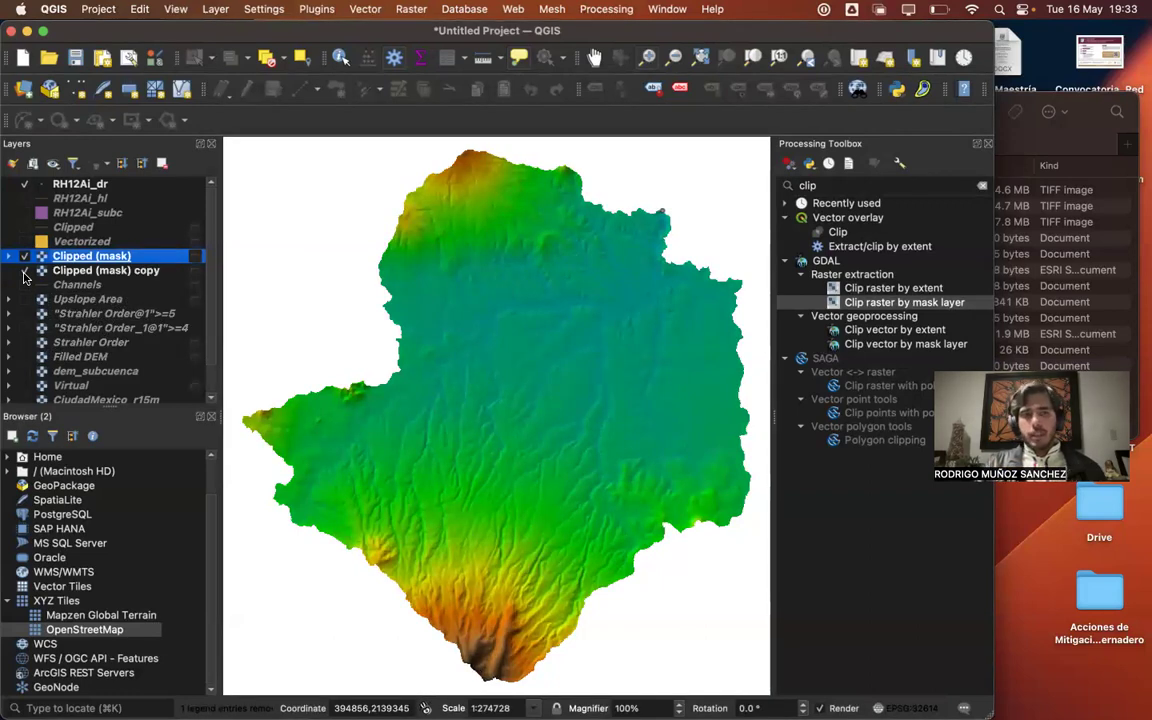
- Examine the combined shaded relief closely around the watershed's southern peaks, ending with the whole Clipped (mask) copy layer in view
click(650, 62)
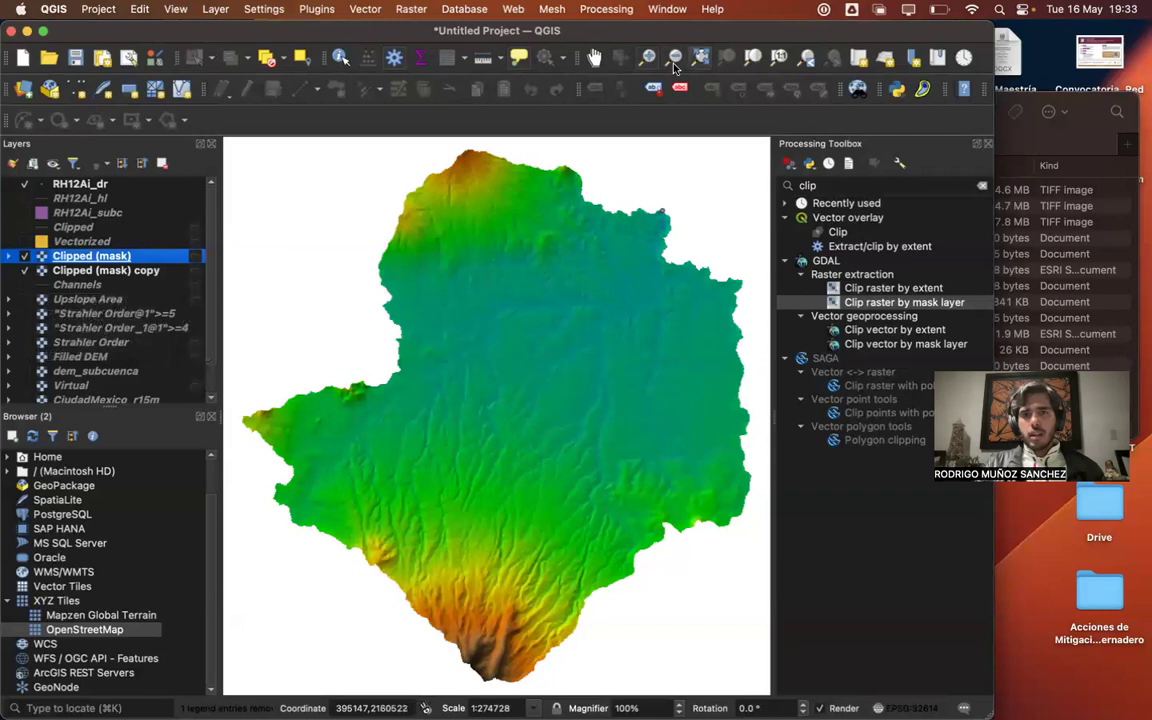
click(506, 652)
click(441, 336)
click(527, 352)
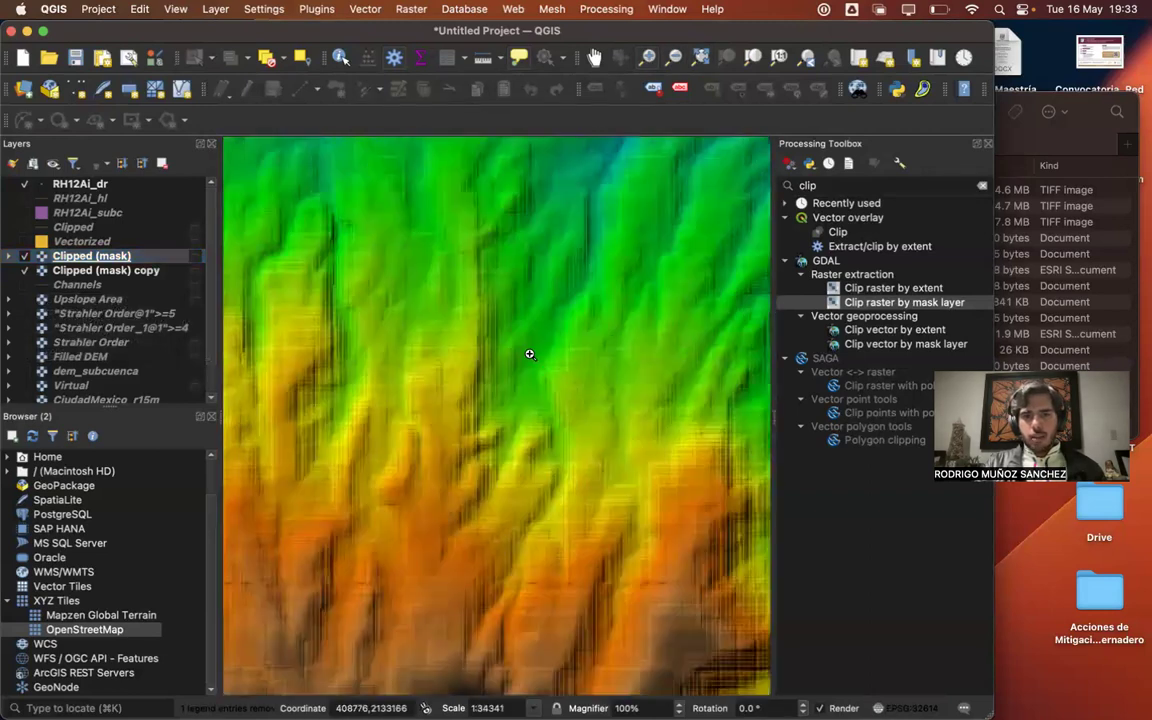
click(517, 427)
click(357, 484)
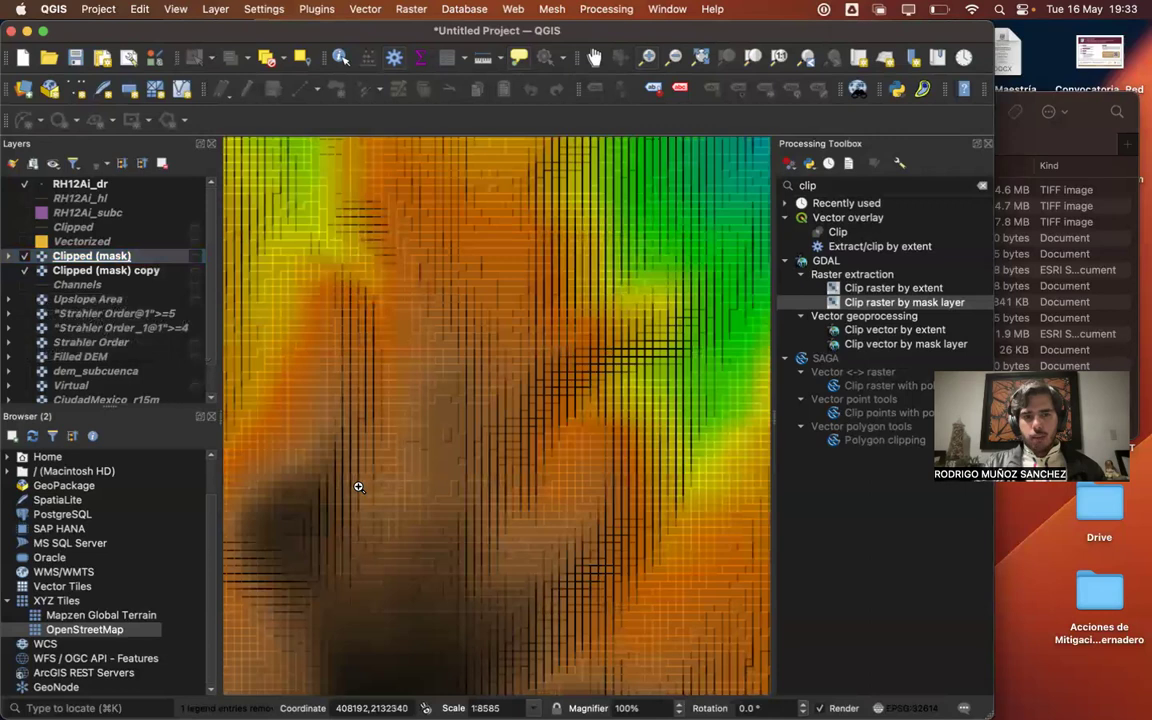
click(358, 487)
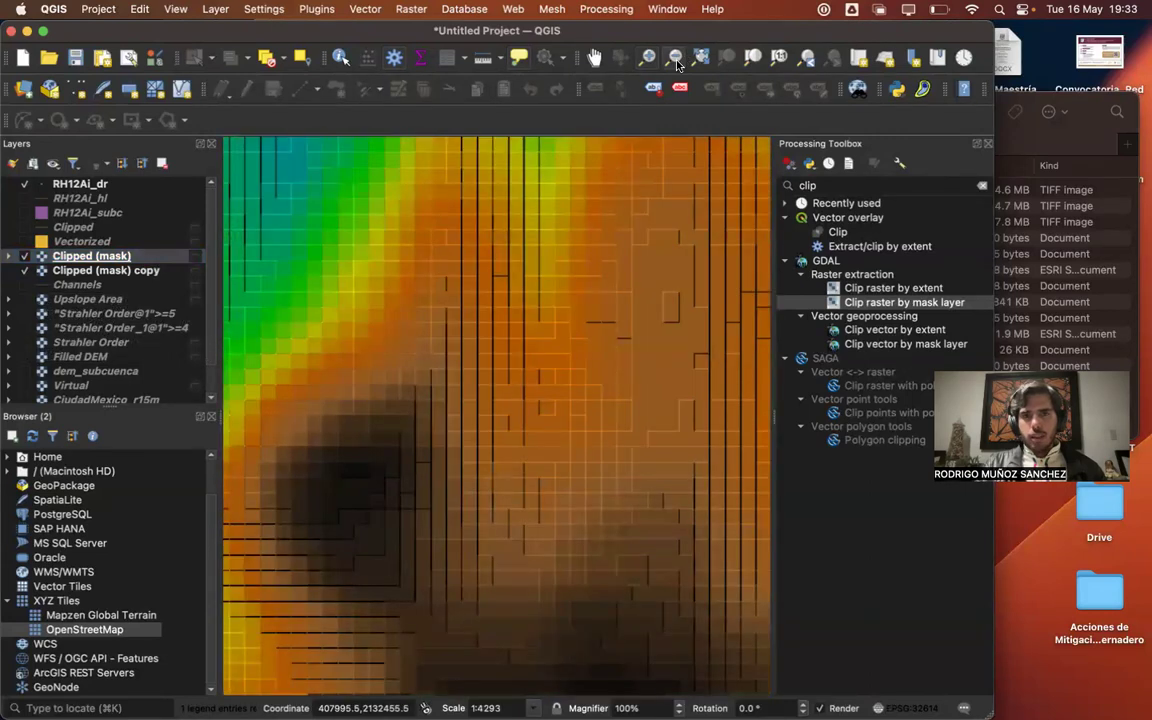
click(674, 60)
click(496, 458)
click(437, 462)
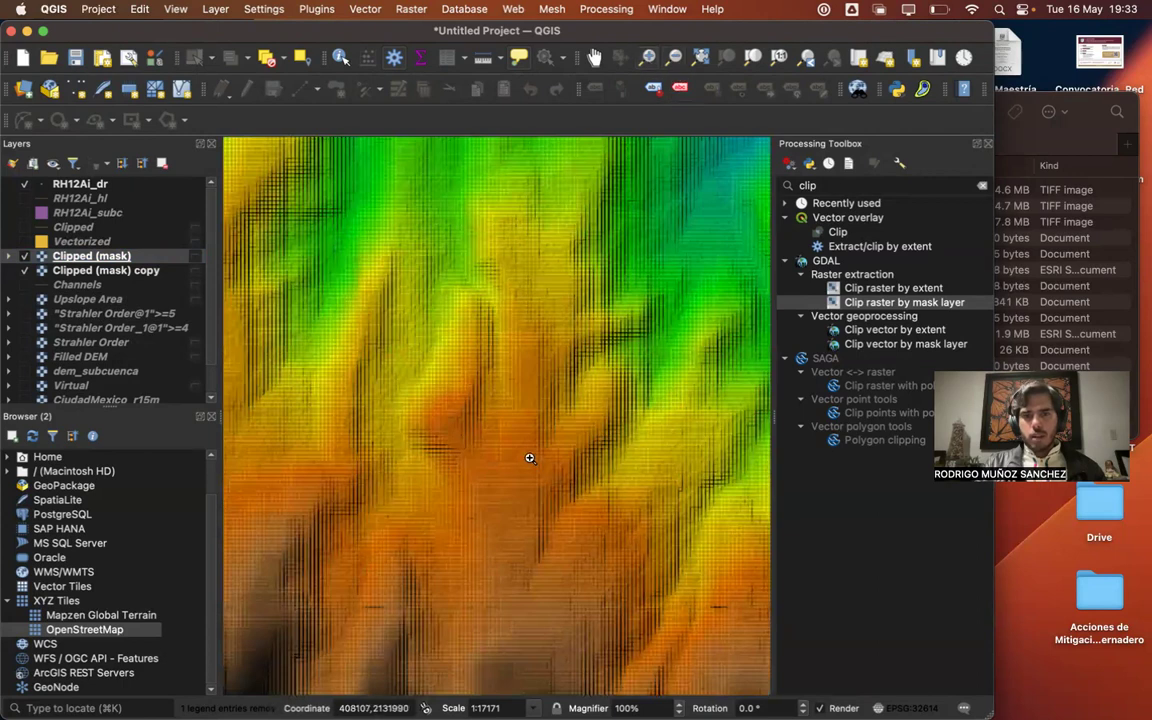
alt+click(448, 453)
alt+click(448, 453)
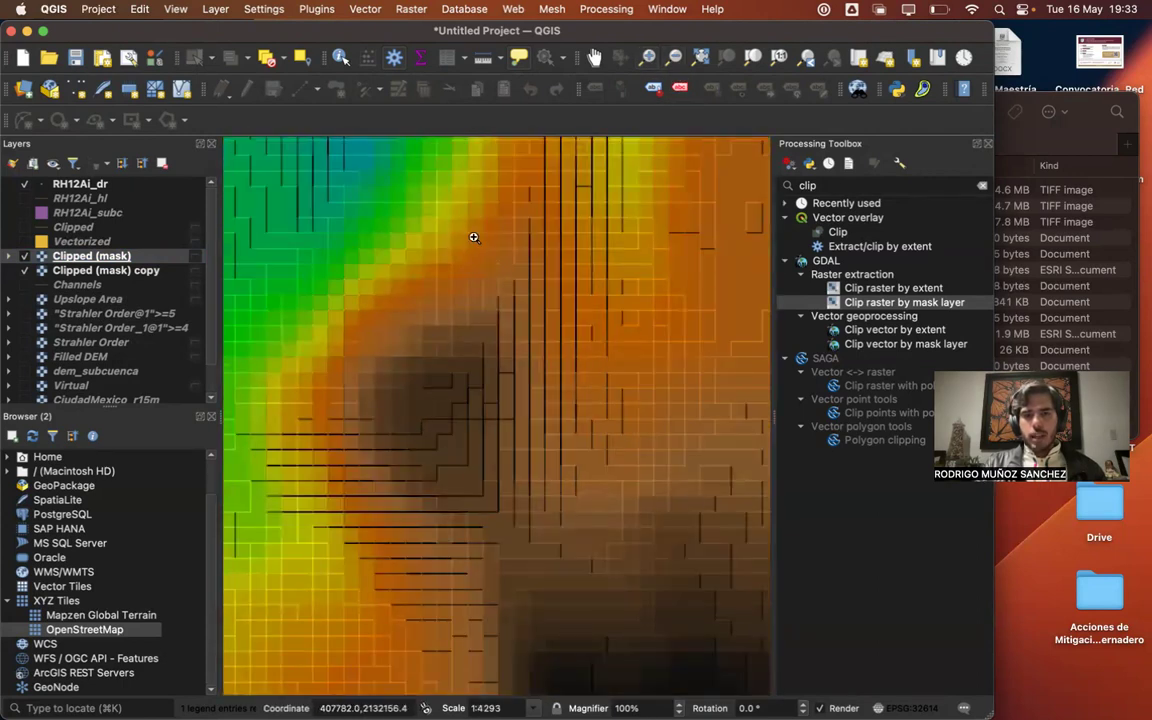
click(700, 60)
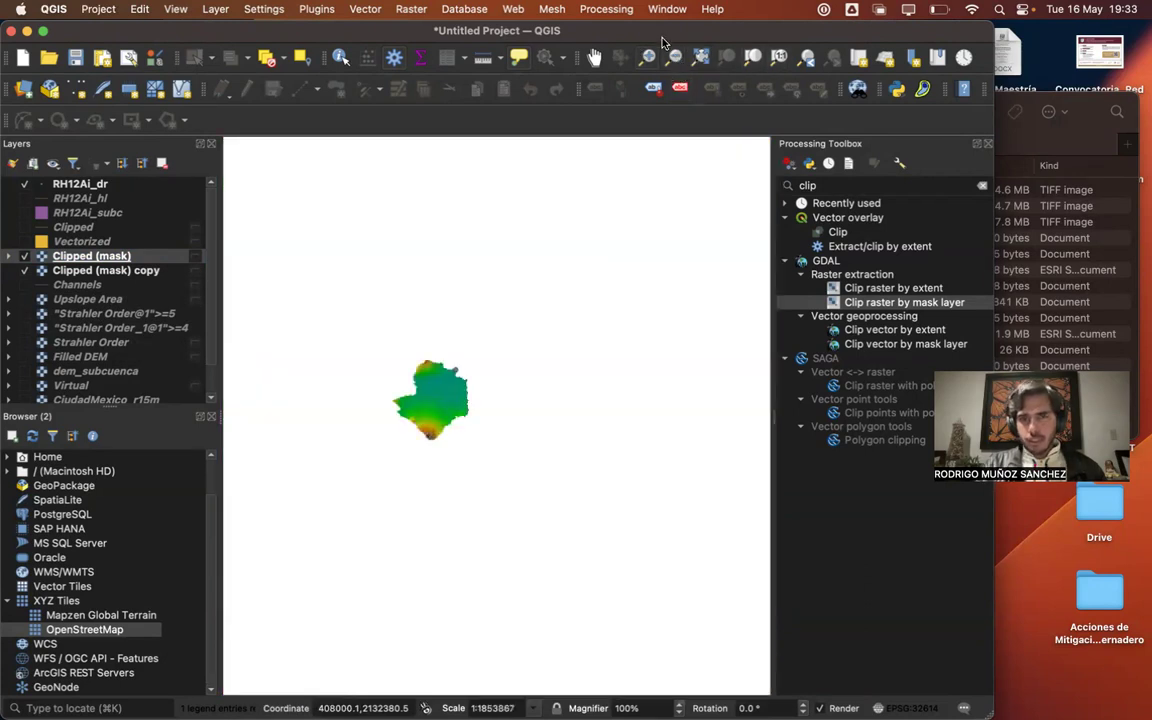
click(86, 270)
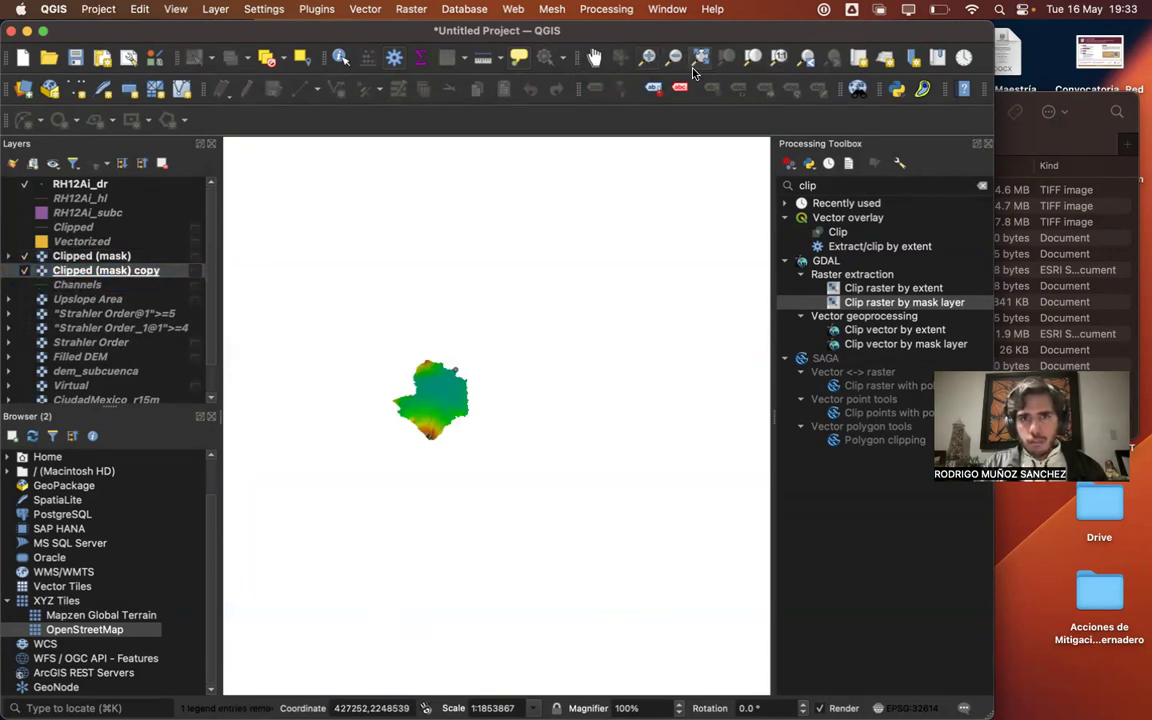
click(743, 61)
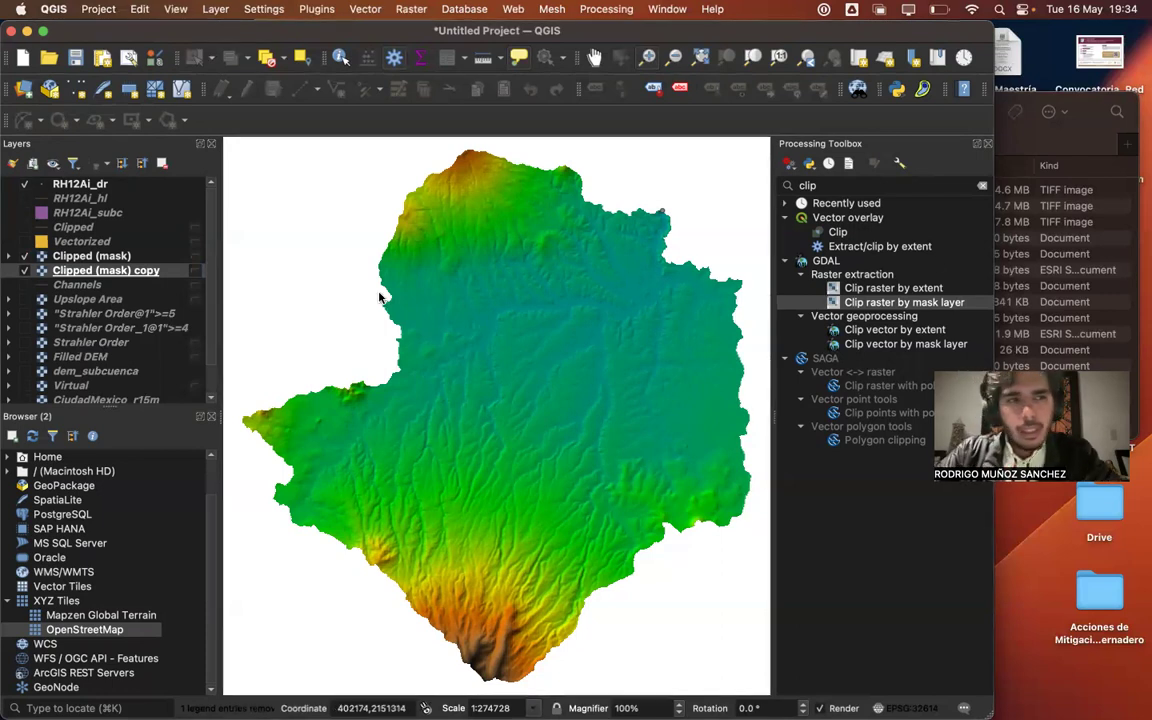
- Show the Vectorized watershed polygon and give its Simple Fill a transparent fill and a black stroke
click(25, 242)
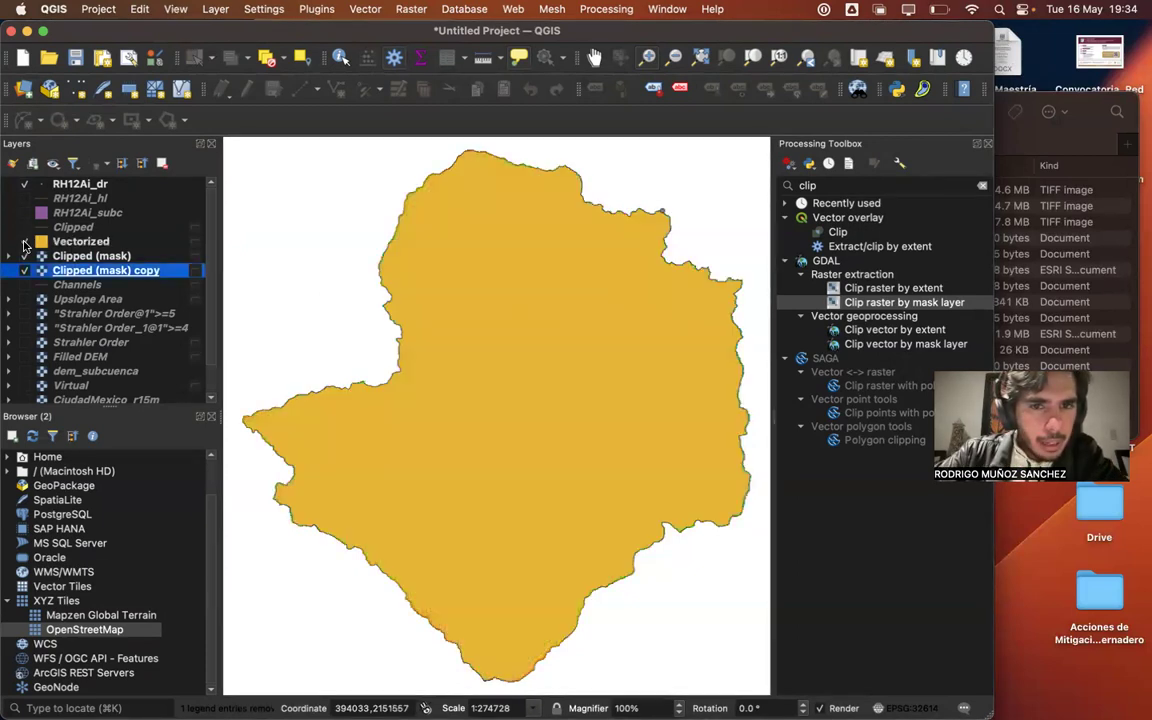
double_click(82, 243)
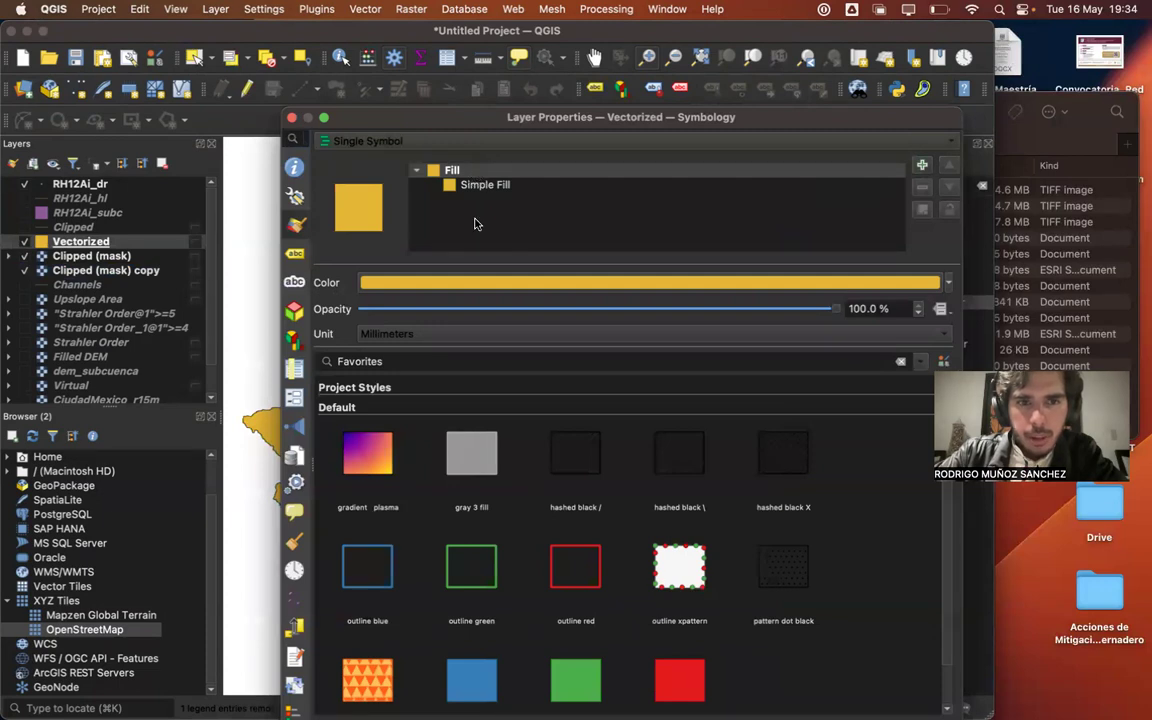
click(464, 187)
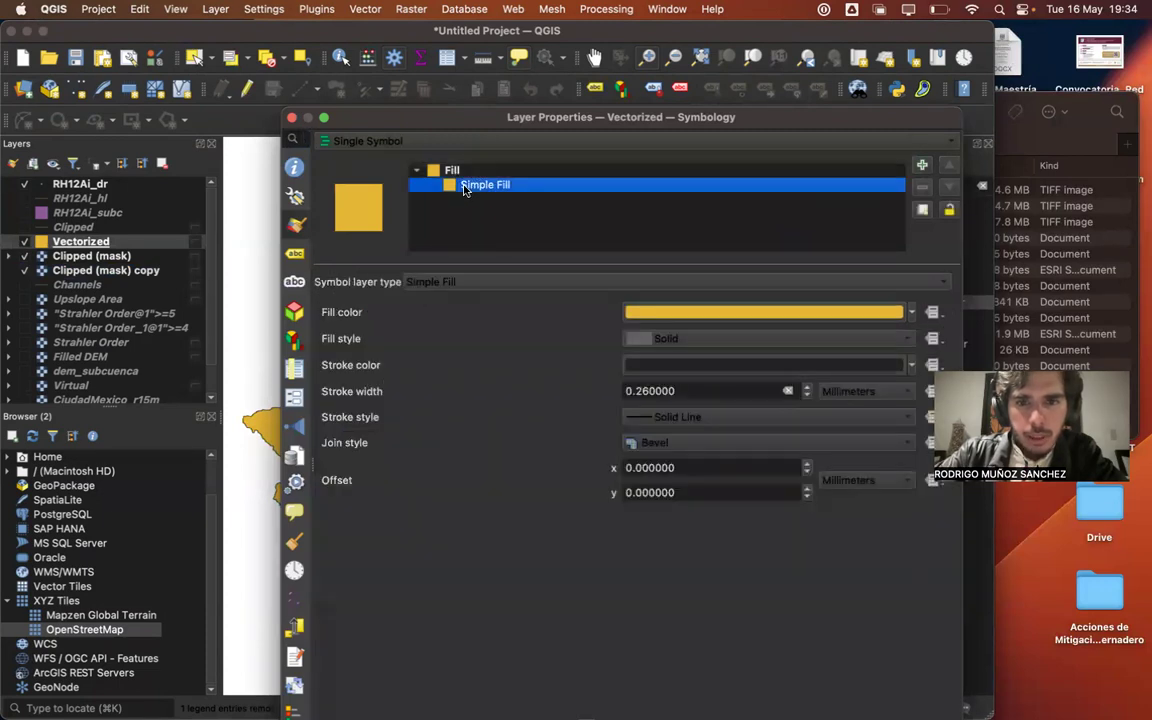
click(911, 315)
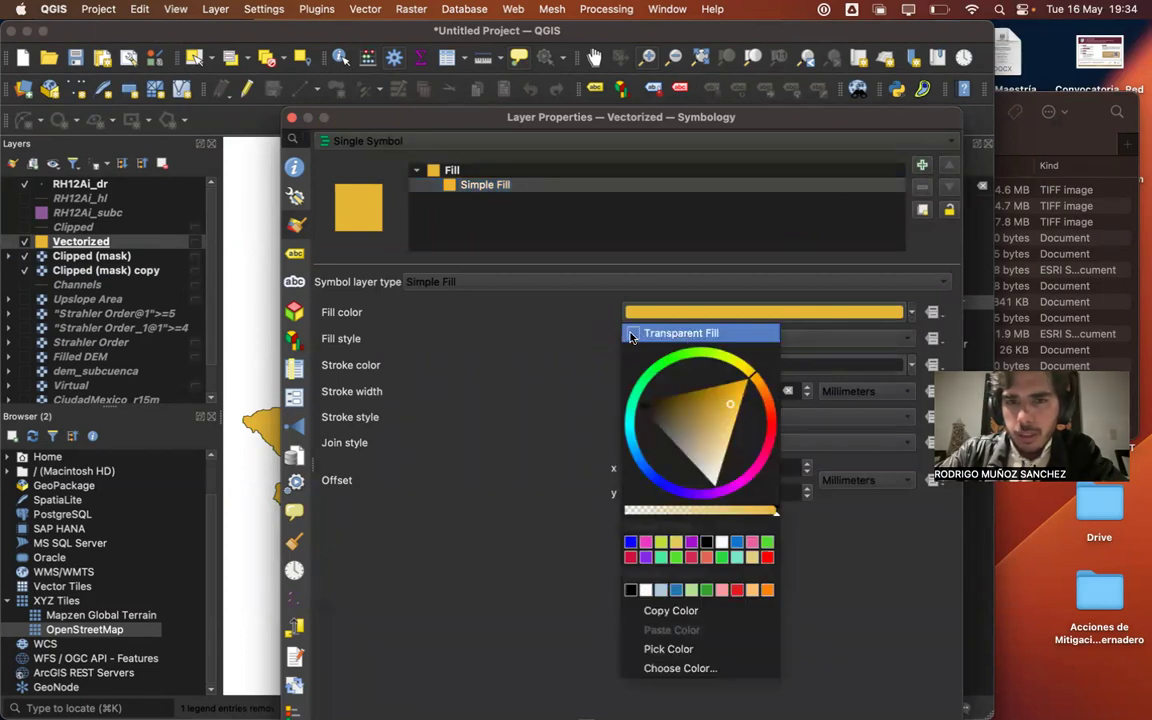
click(631, 335)
click(909, 365)
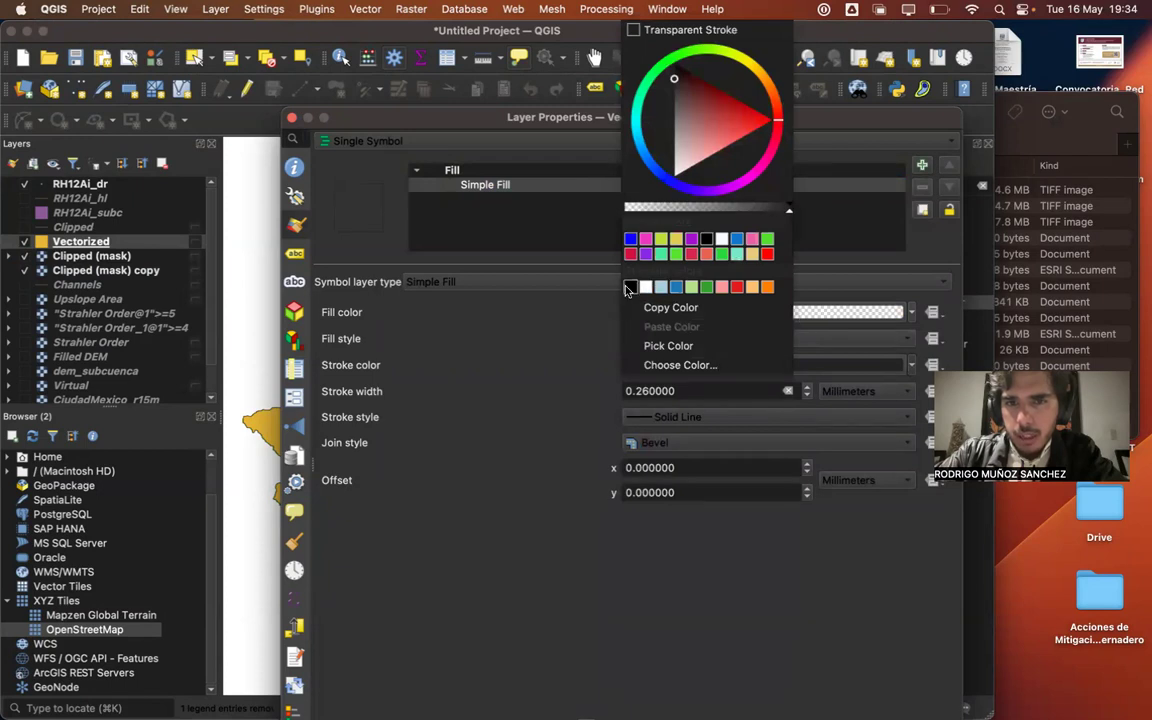
click(566, 262)
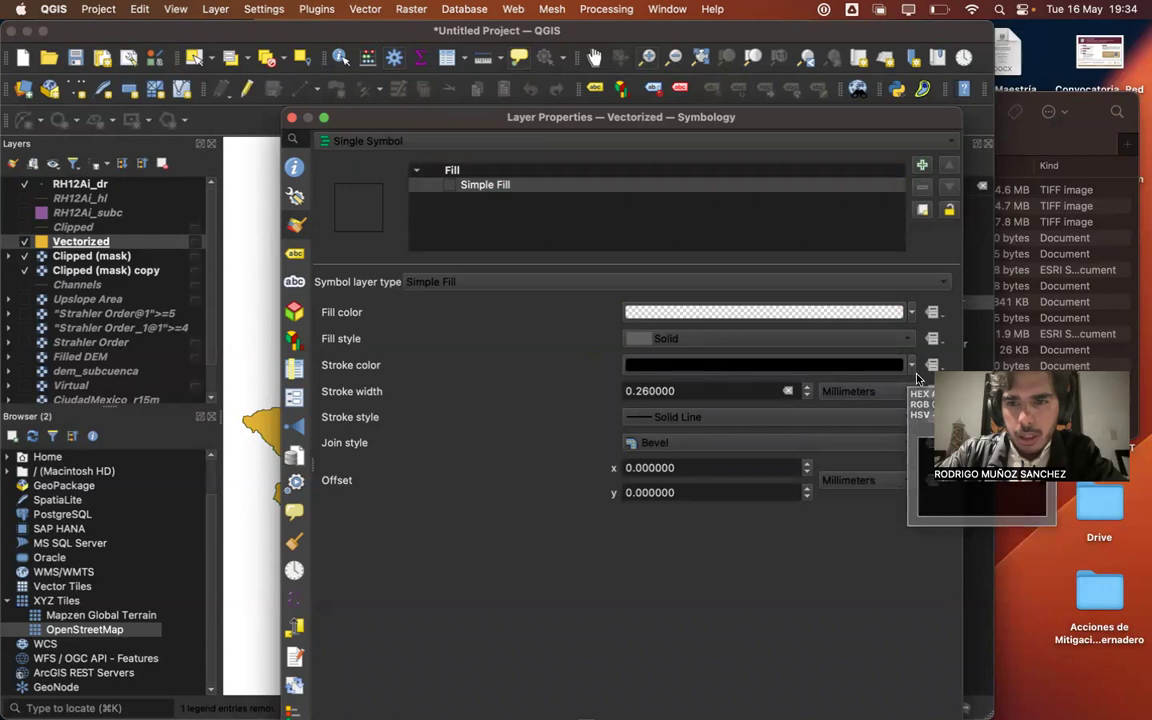
- Set the Vectorized layer's stroke width to 0.3 mm and accept the symbology changes
double_click(640, 393)
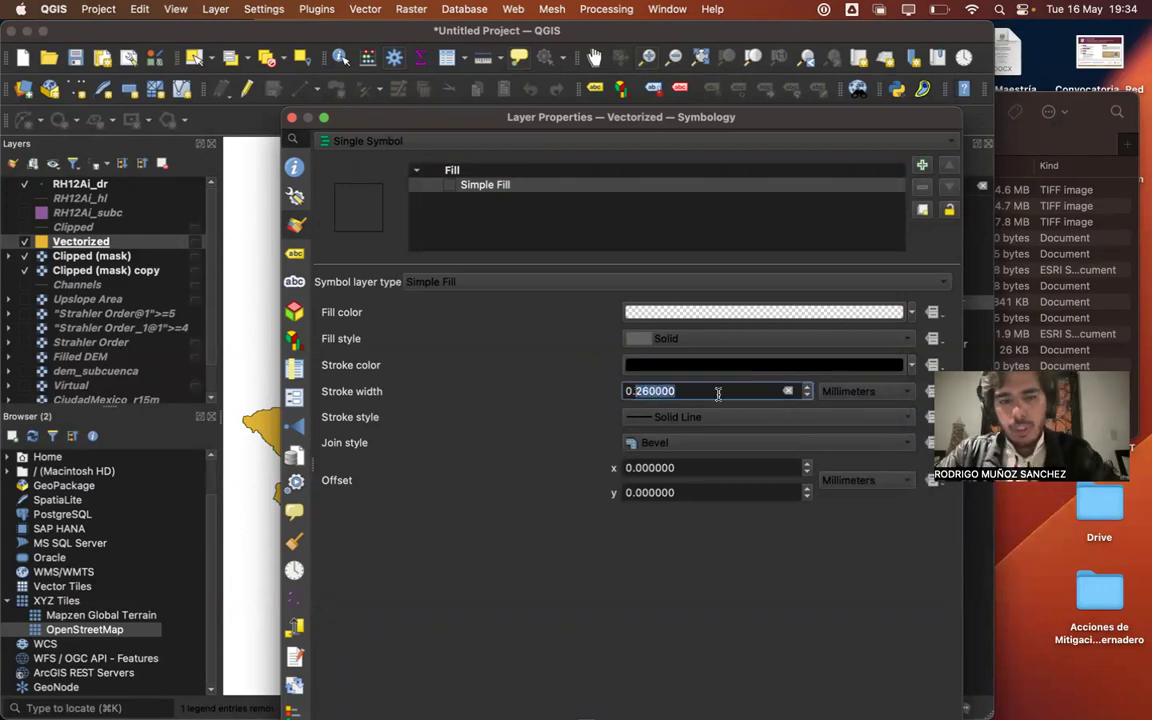
text(0.3)
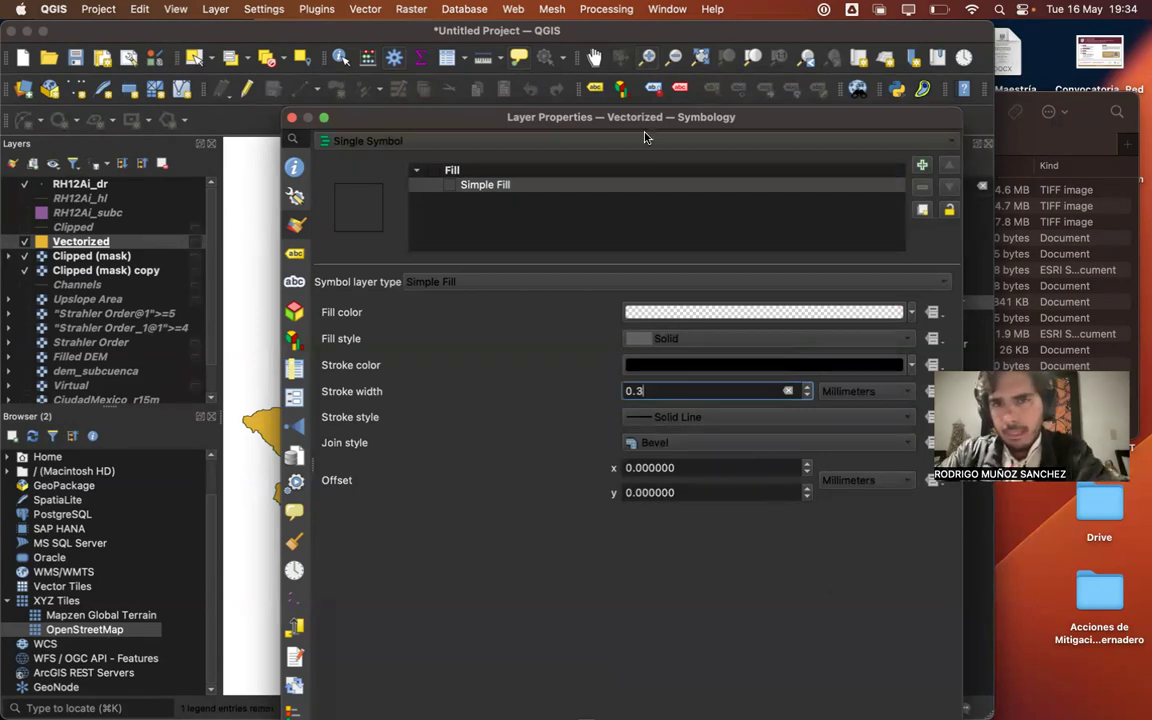
drag(660, 117, 595, 56)
key(Return)
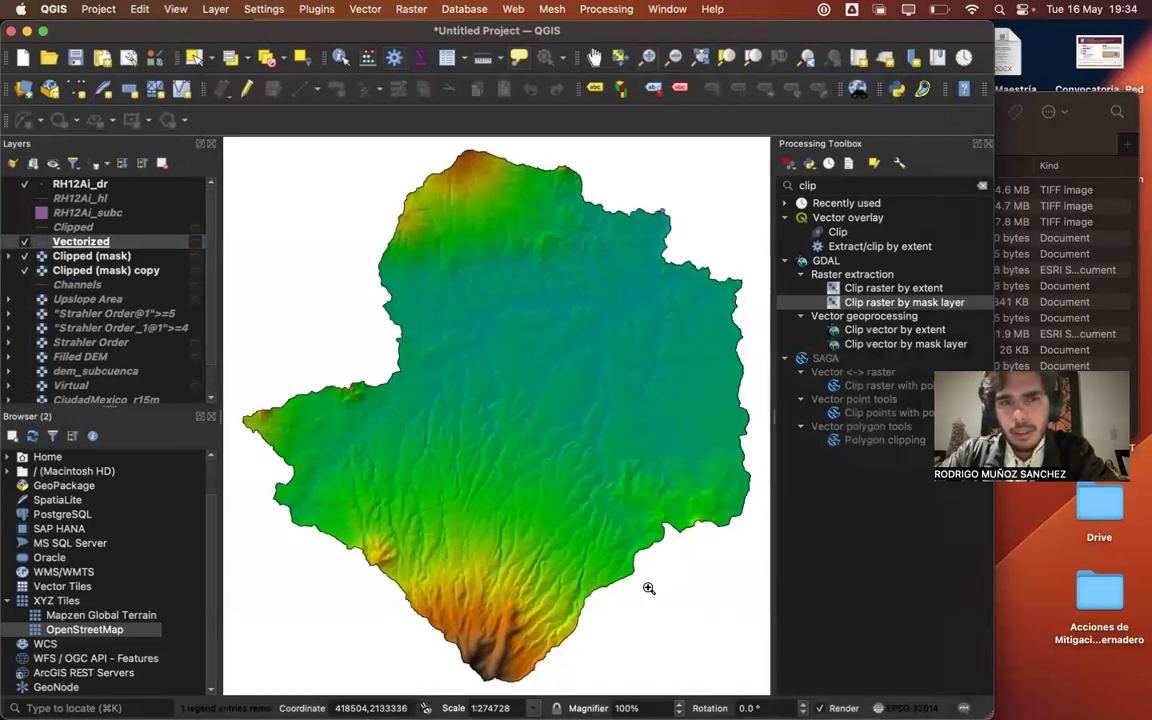
- Thicken the Vectorized layer's Simple Fill outline to a stroke width of 0.5 mm
double_click(110, 241)
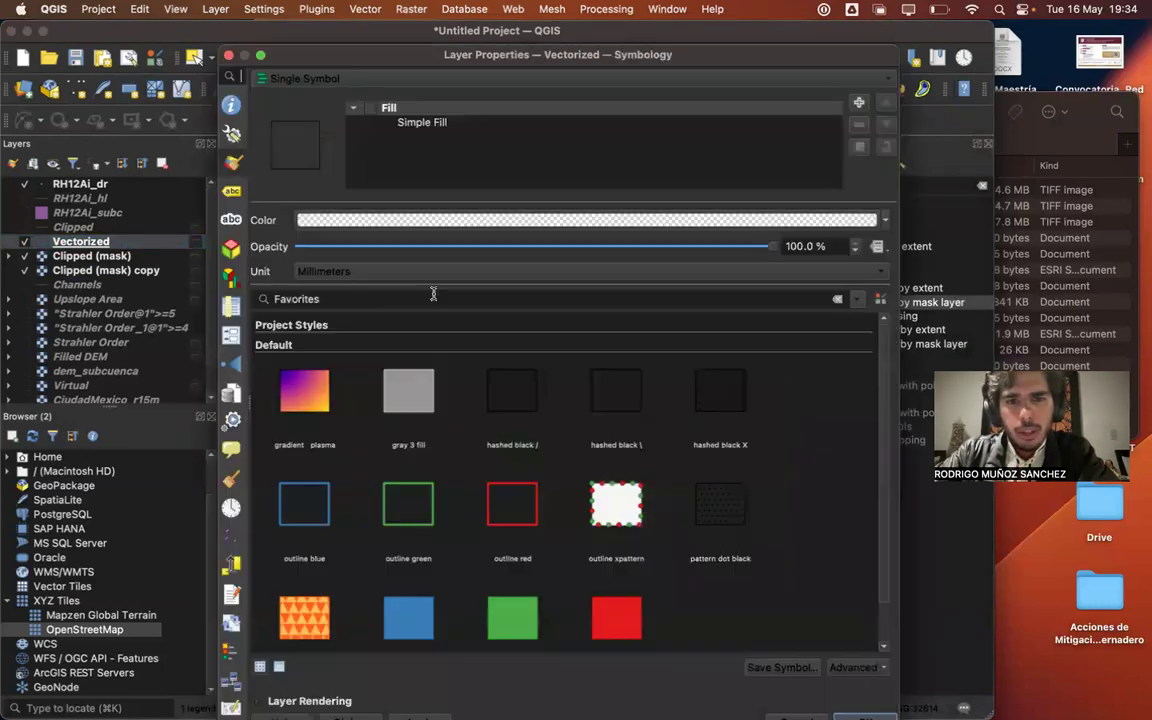
click(410, 121)
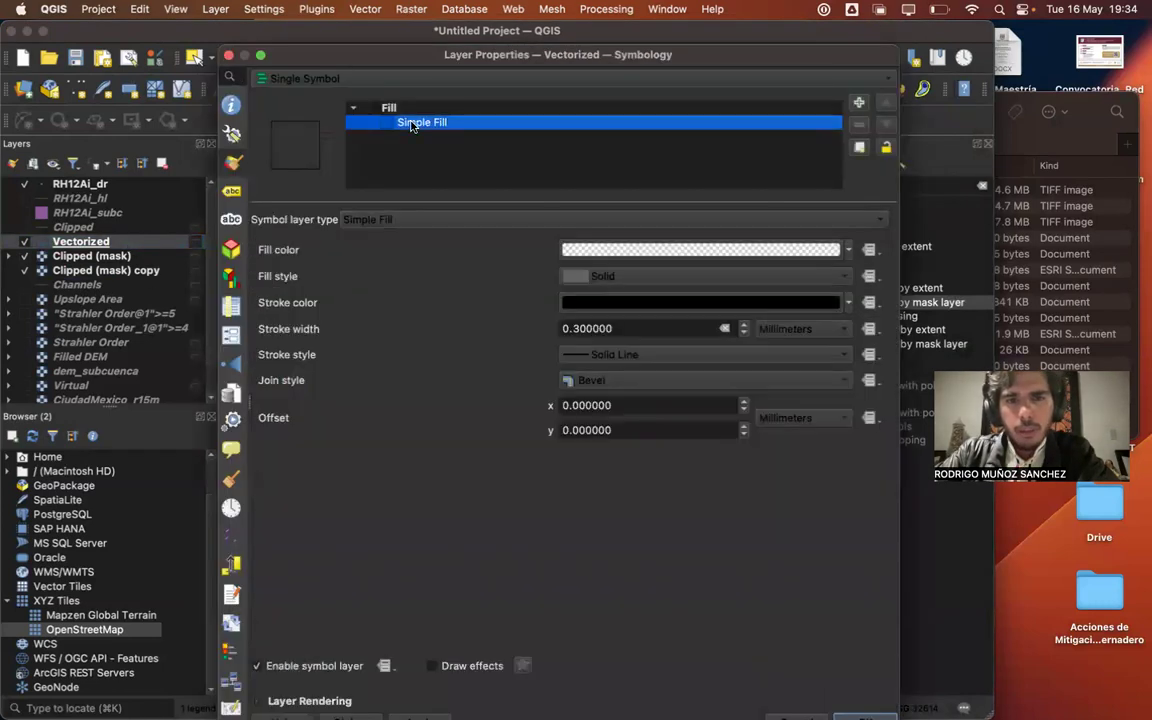
click(575, 328)
key(Delete)
text(5)
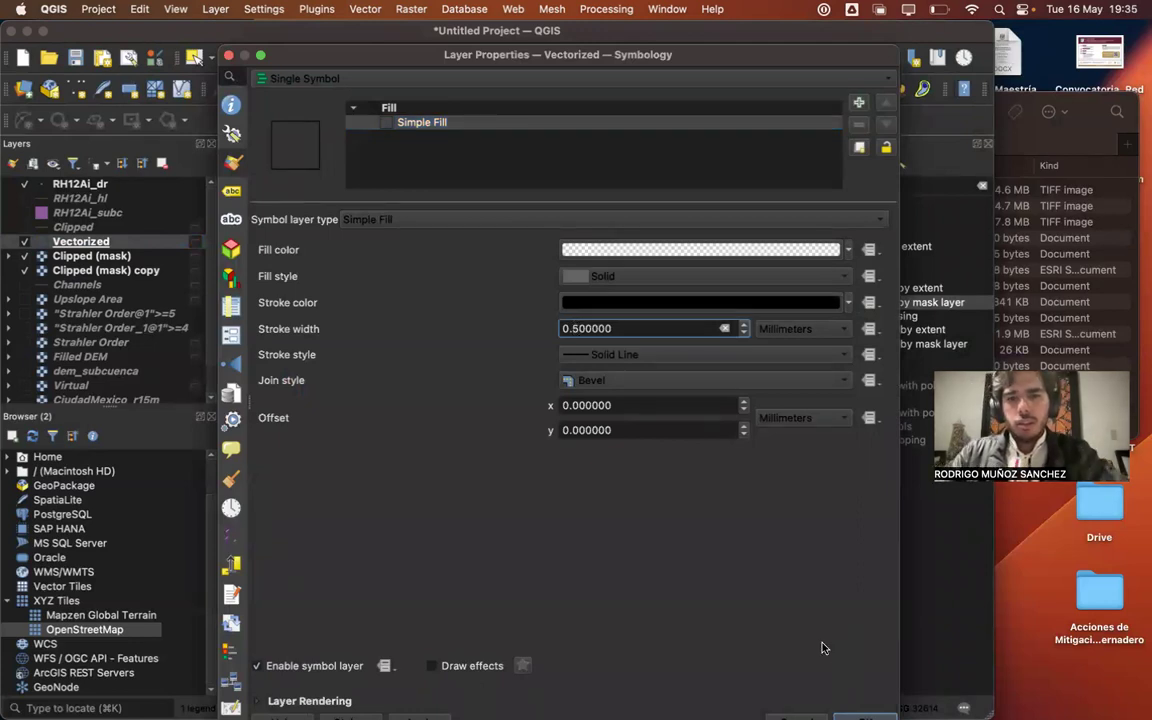
key(Return)
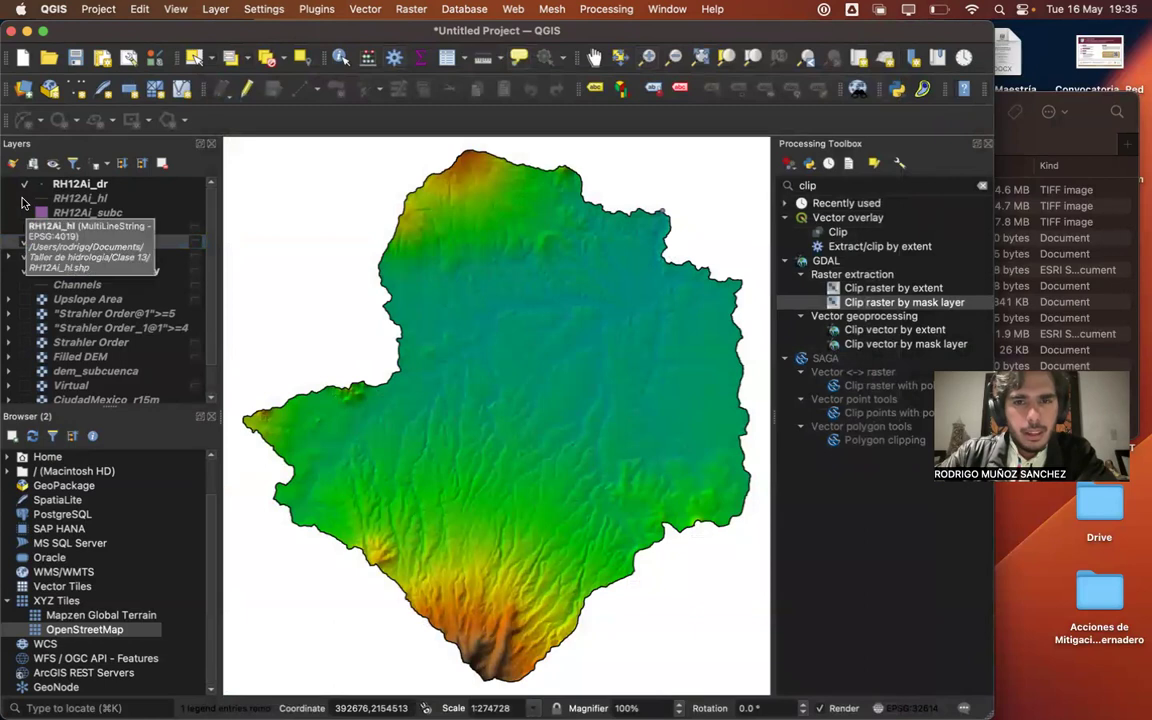
- Apply the dot red marker preset to the RH12Ai_dr point layer
click(72, 185)
double_click(72, 185)
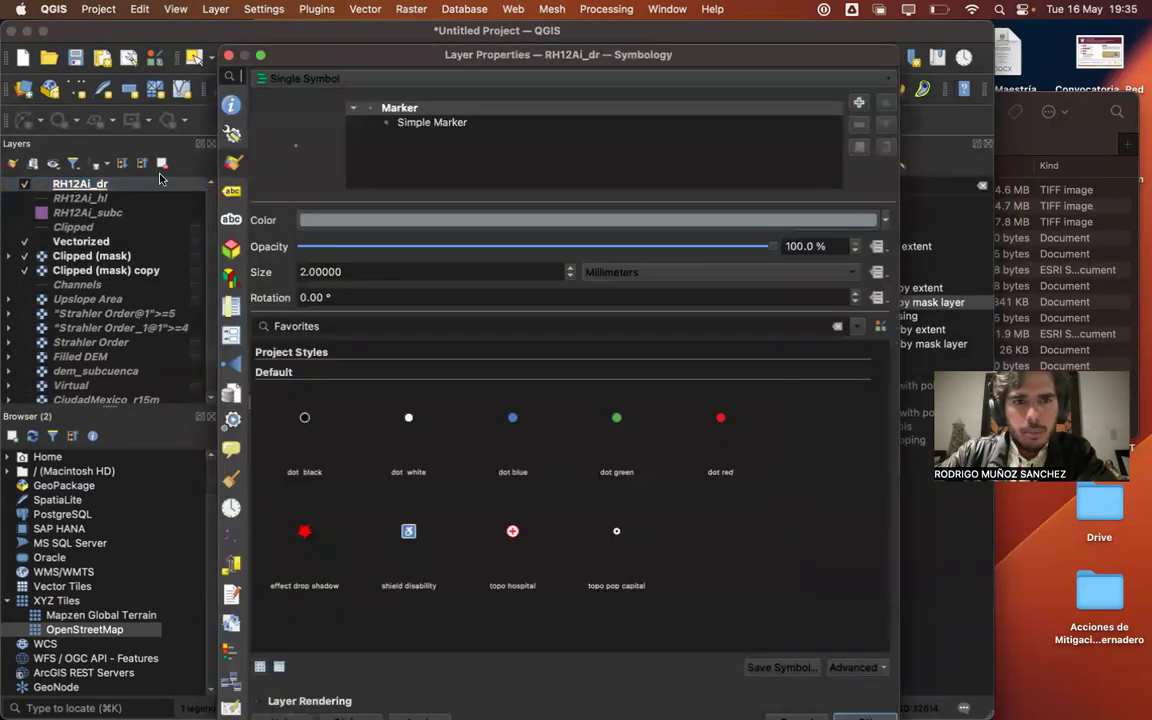
click(721, 419)
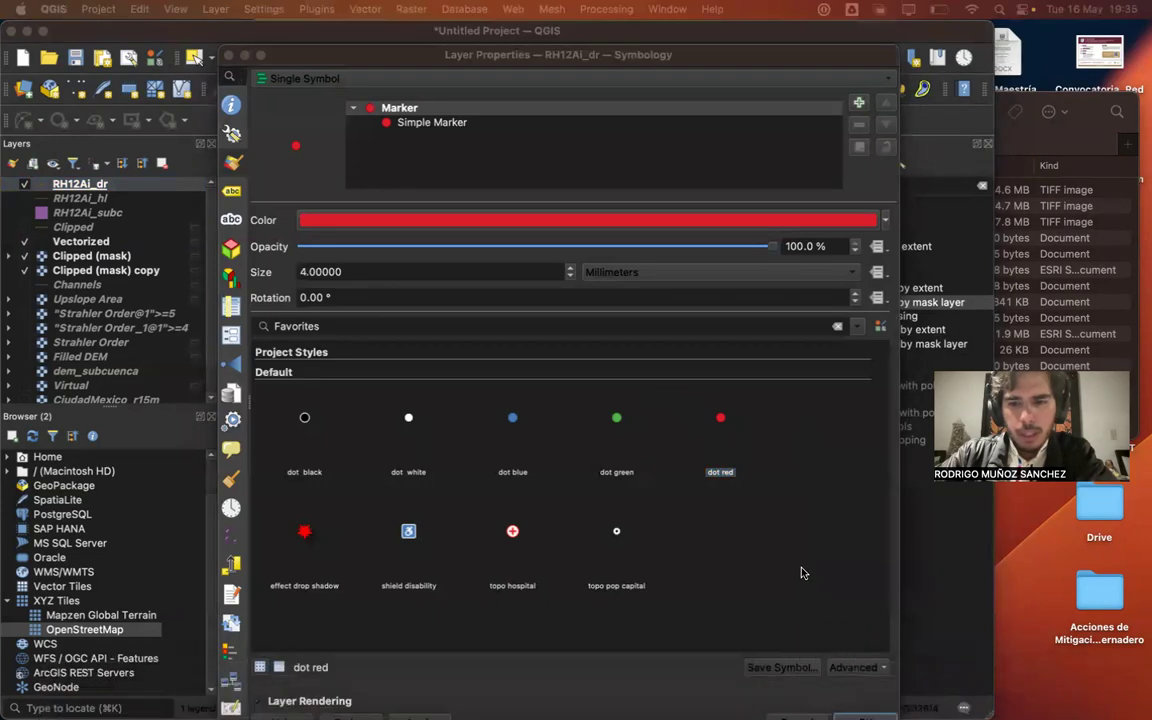
click(865, 716)
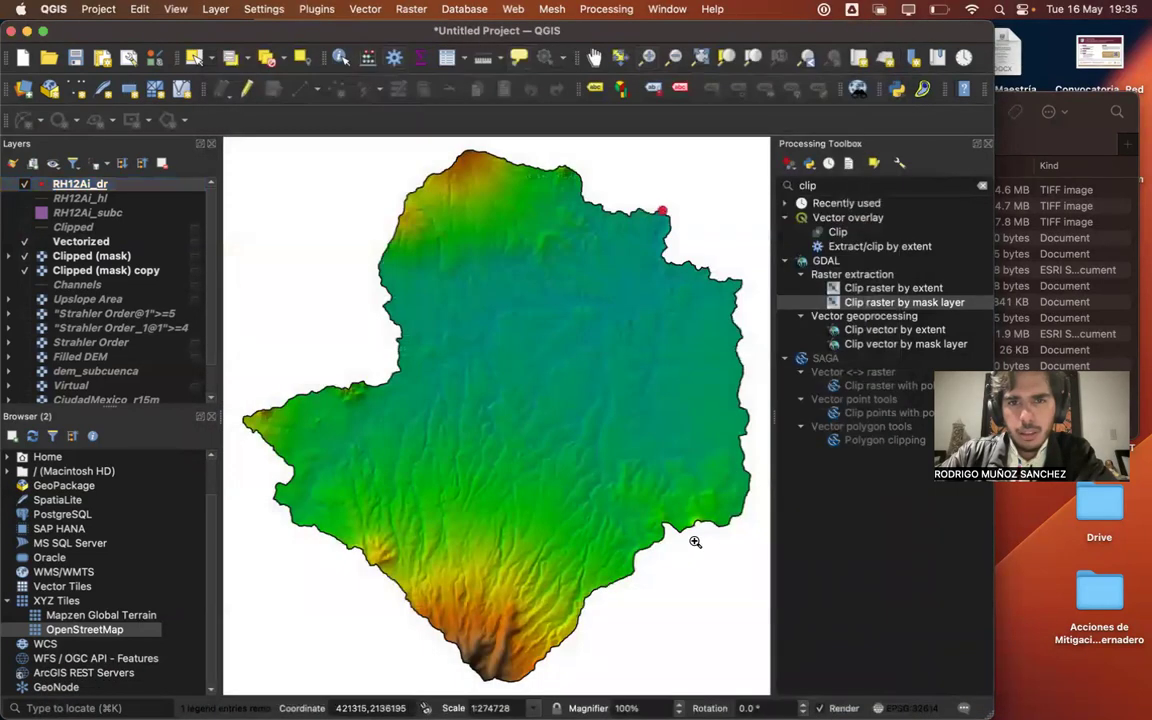
- Set the size of the RH12Ai_dr layer's Simple Marker to 1 mm and accept it
double_click(164, 186)
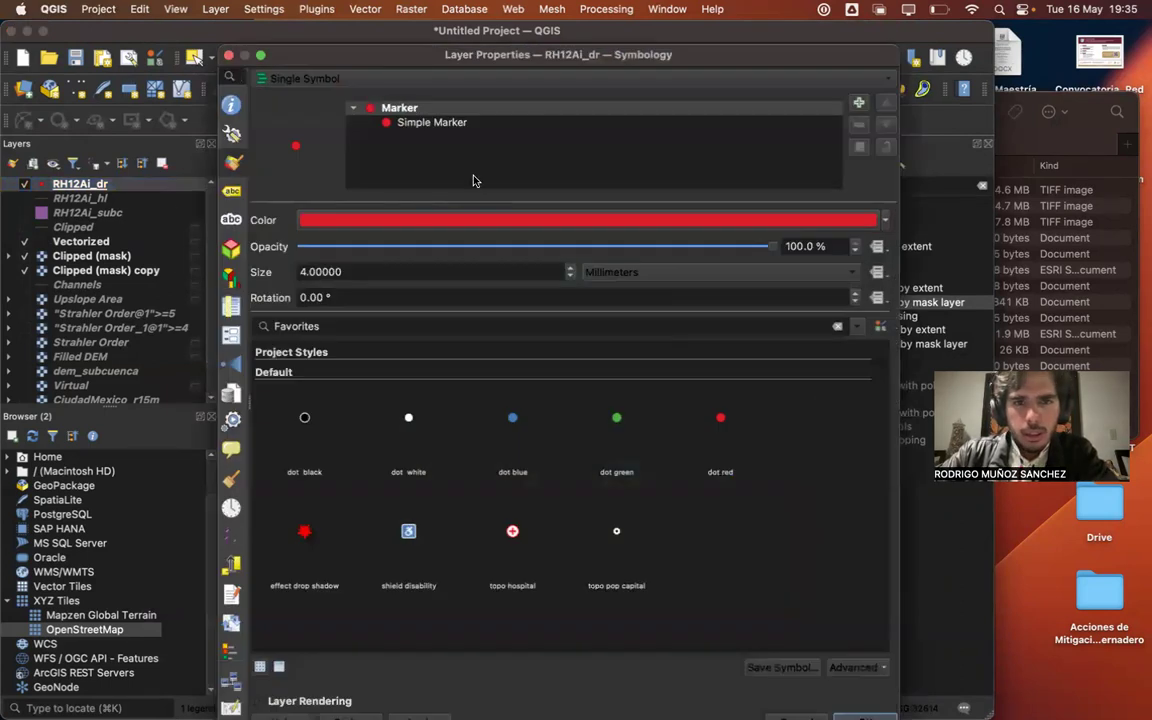
click(428, 124)
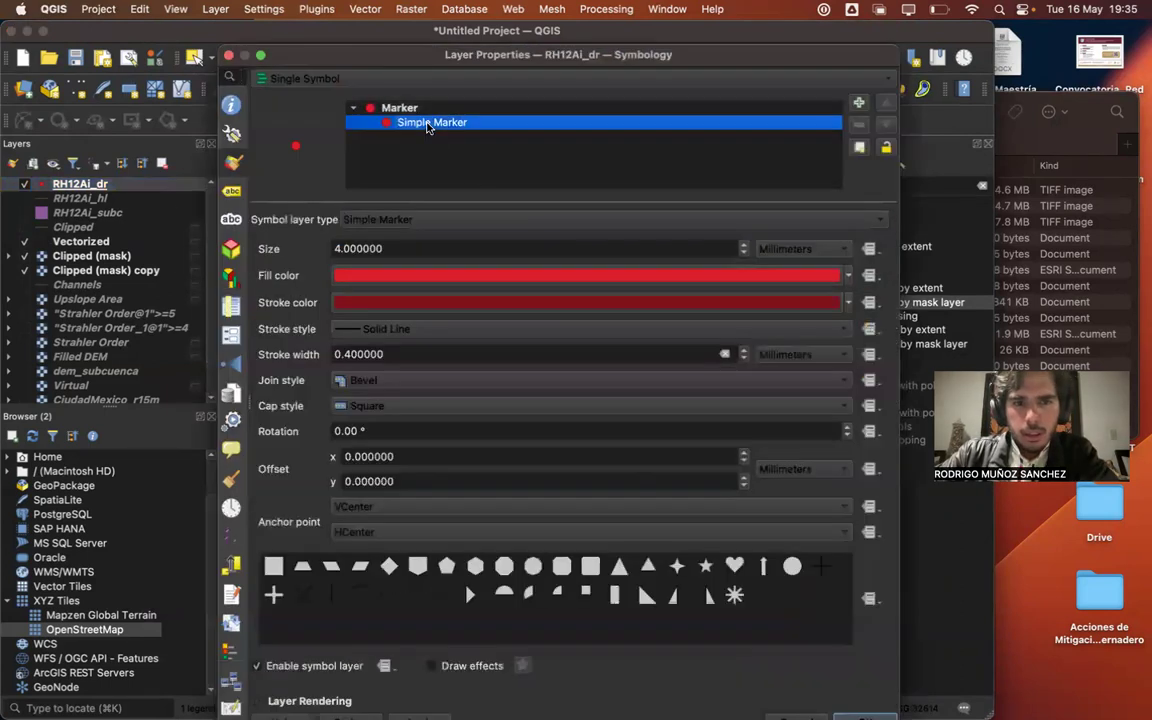
click(338, 247)
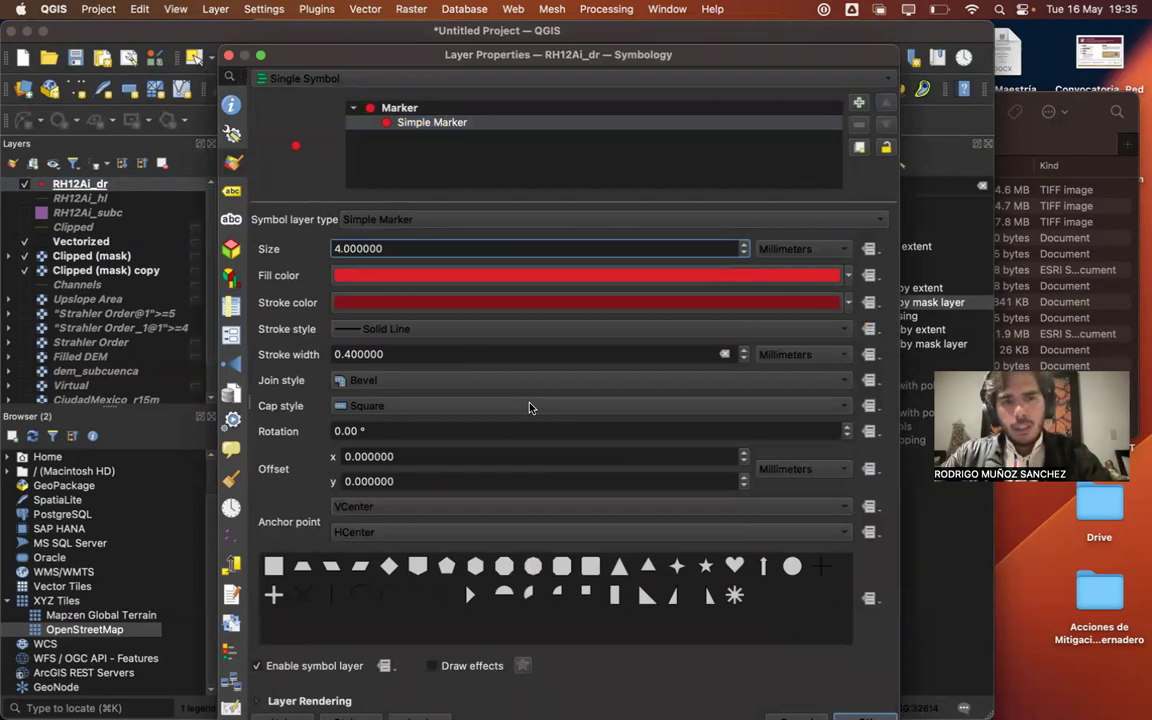
key(BackSpace)
text(1)
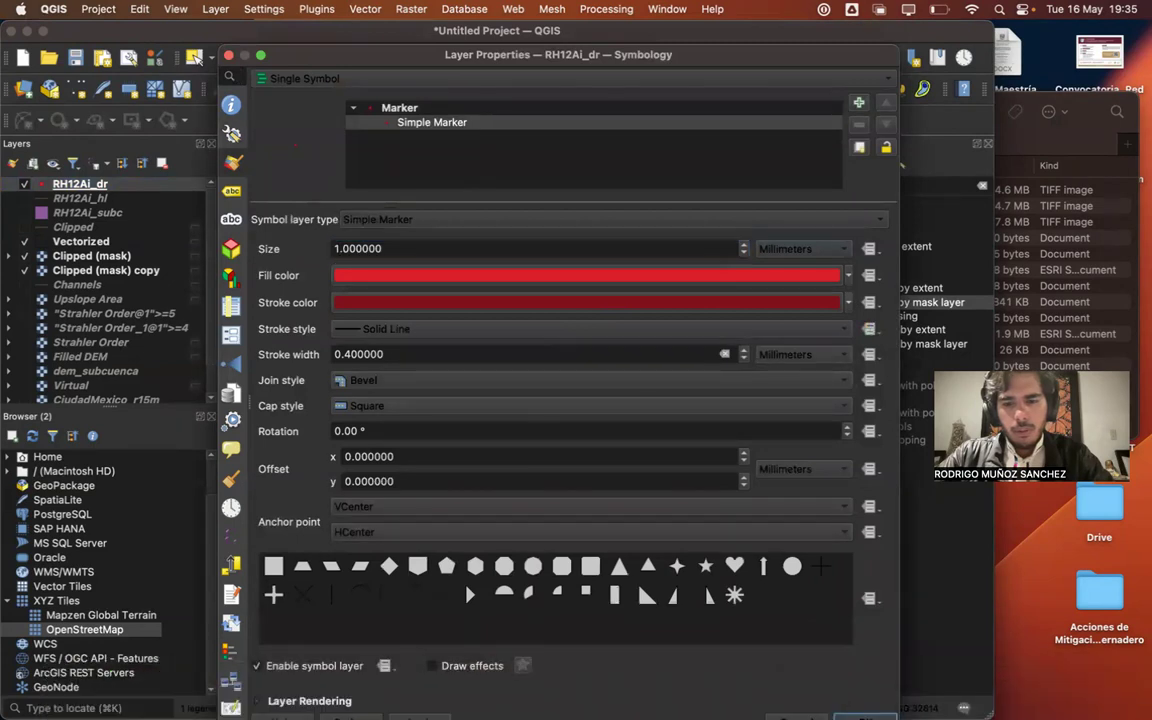
click(858, 714)
- Set the RH12Ai_dr marker size to 2 mm and accept the symbology
click(113, 160)
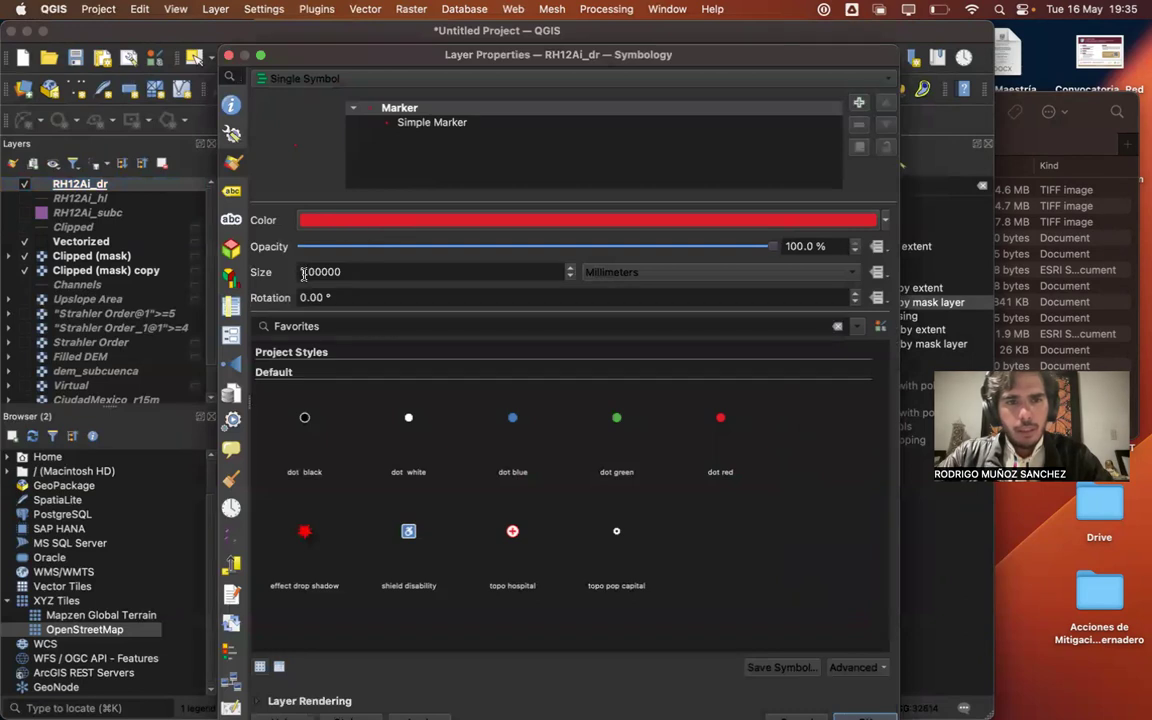
double_click(303, 272)
text(2)
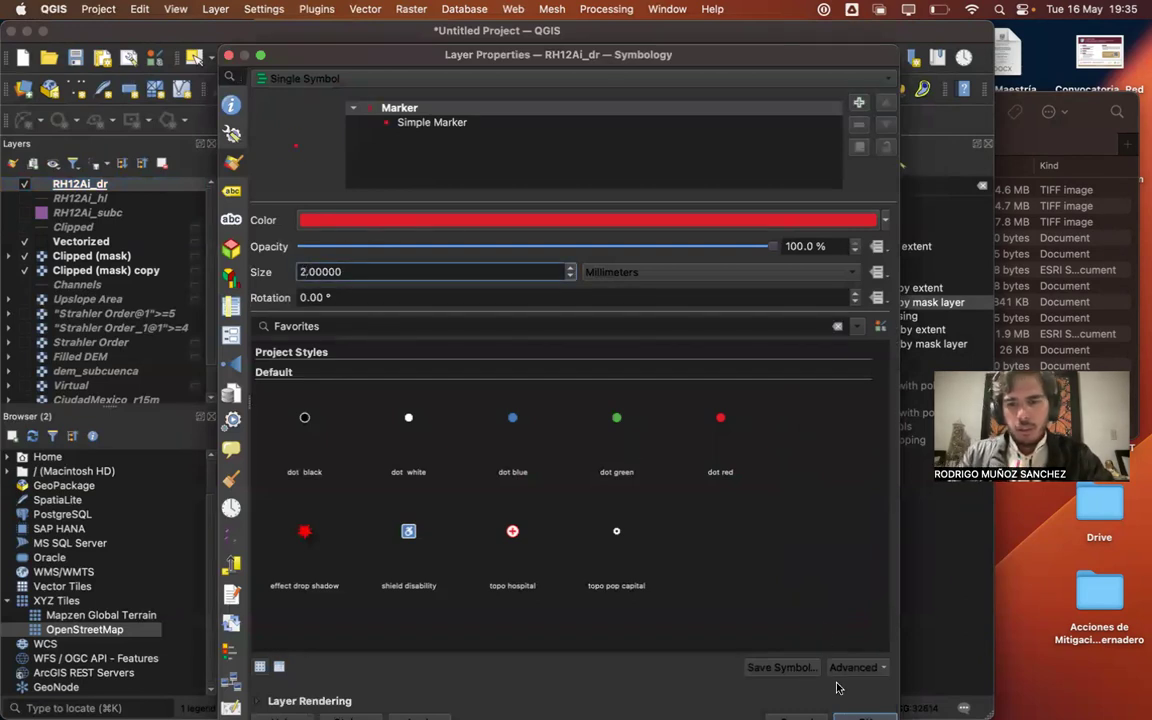
key(Return)
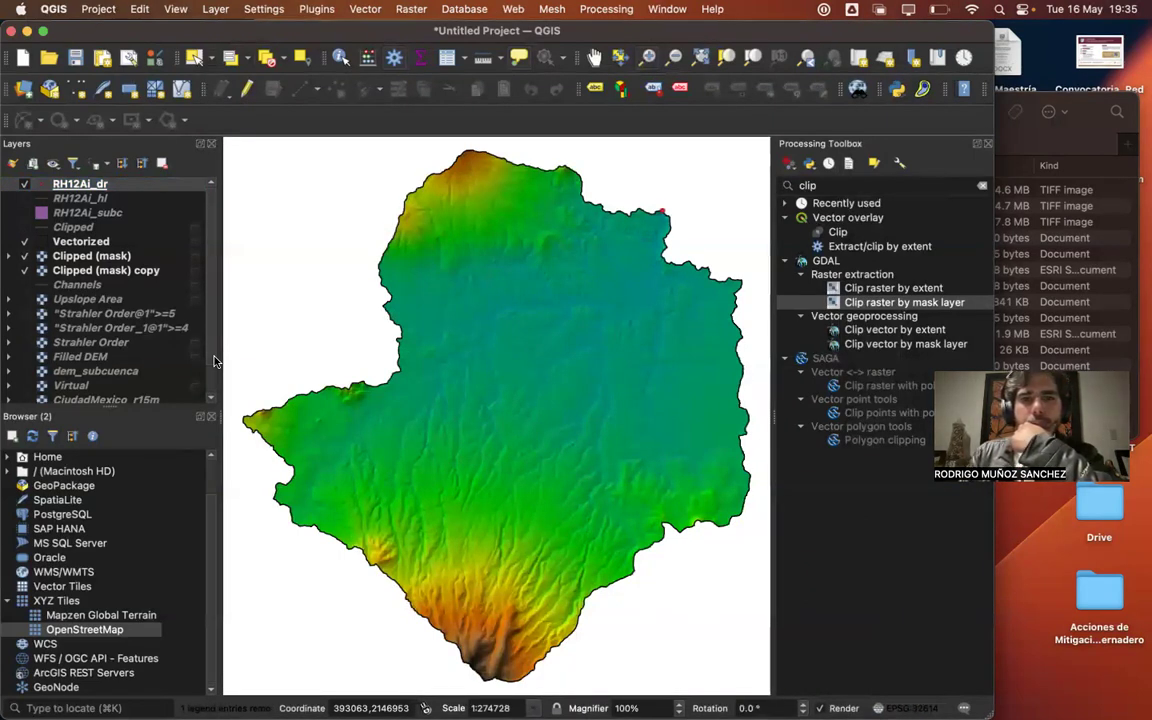
- Show the Clipped channels layer over the shaded relief and open its symbology properties
click(24, 228)
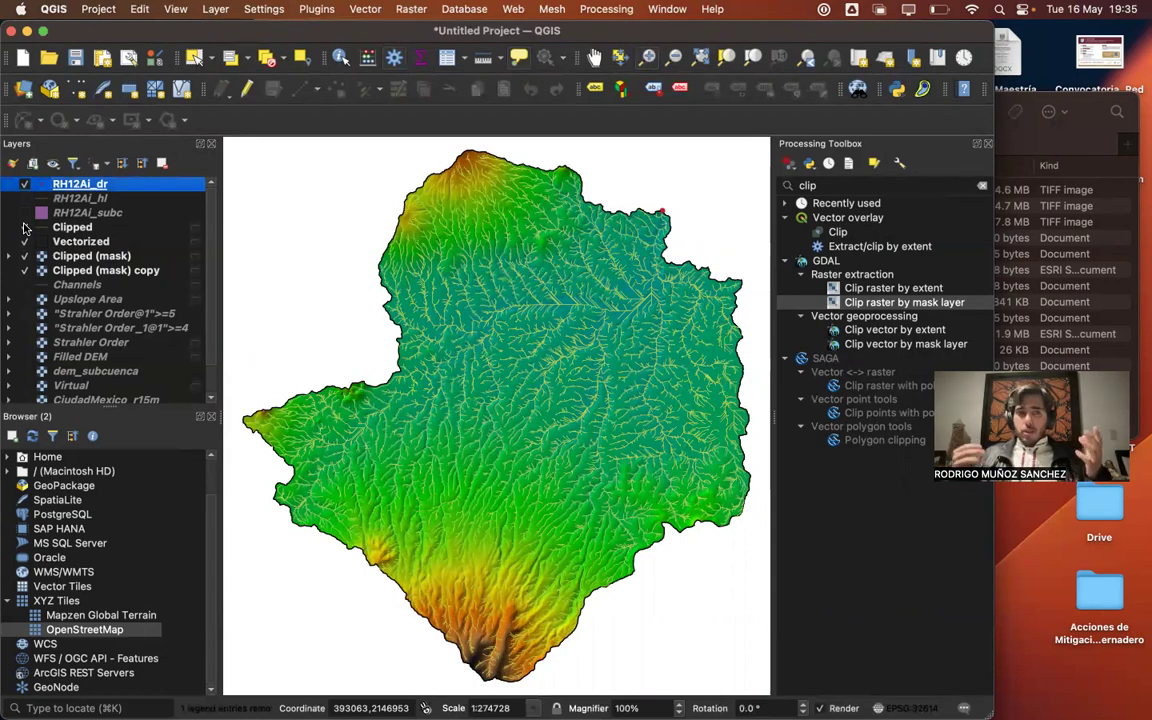
double_click(95, 230)
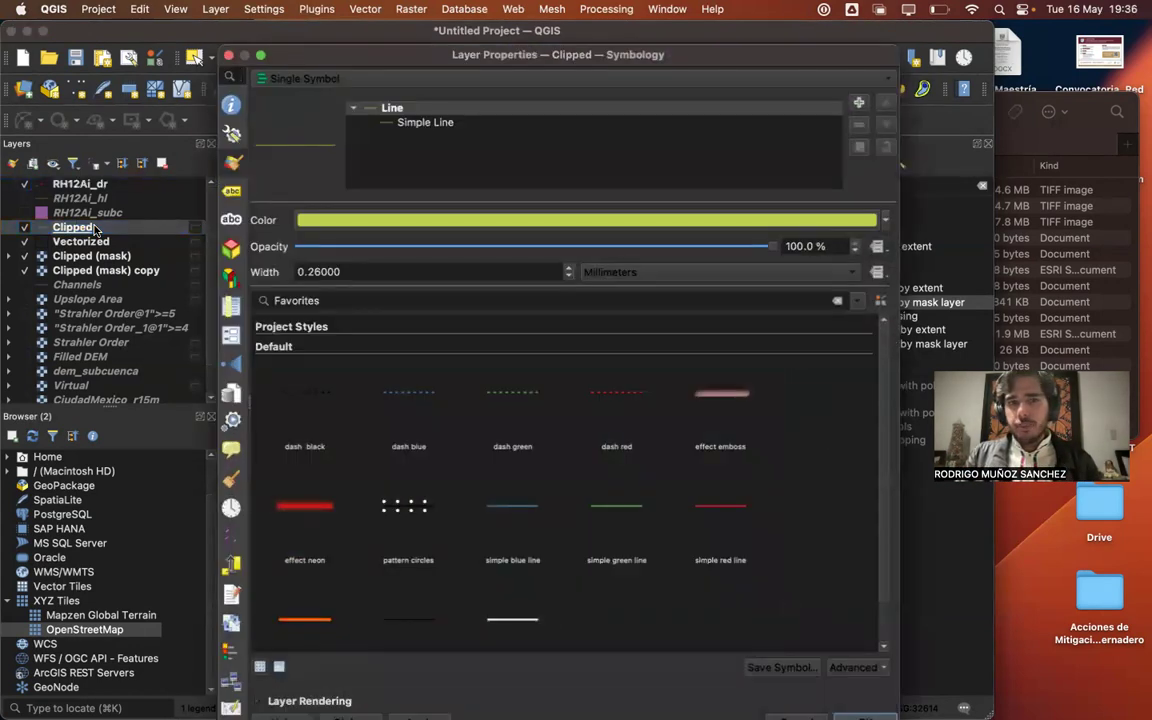